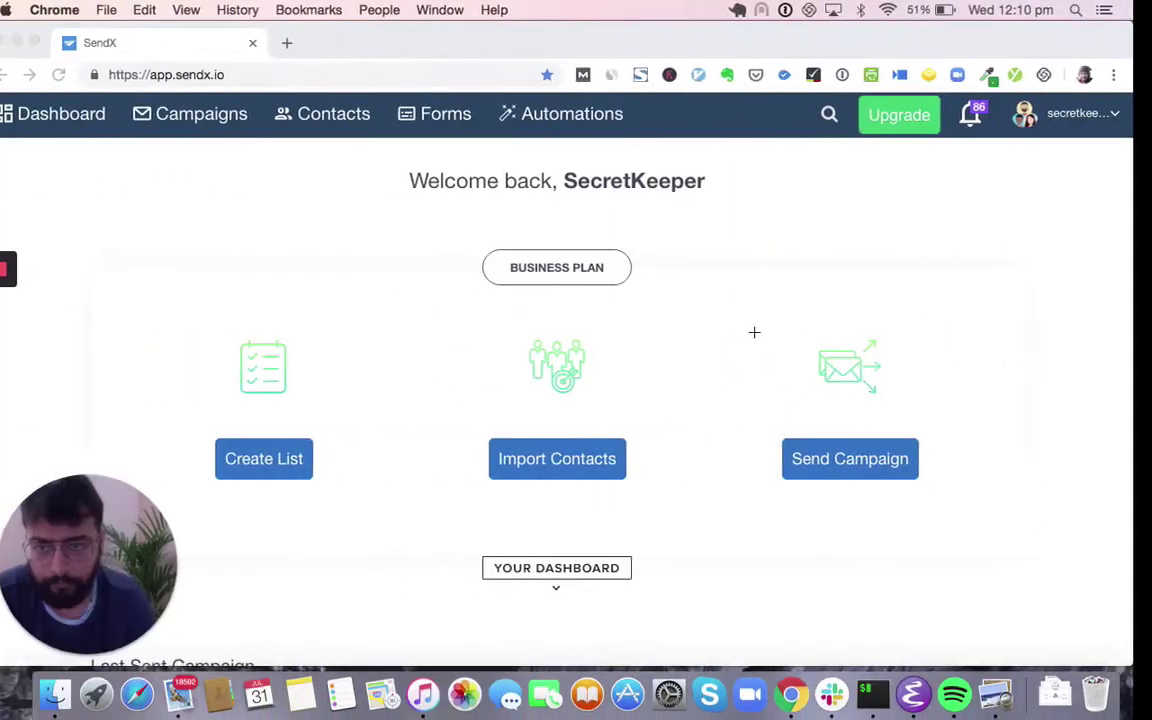
- Scroll the dashboard and go to the Contacts page listing contact lists with counts and rates
scroll(544, 349, down, 2)
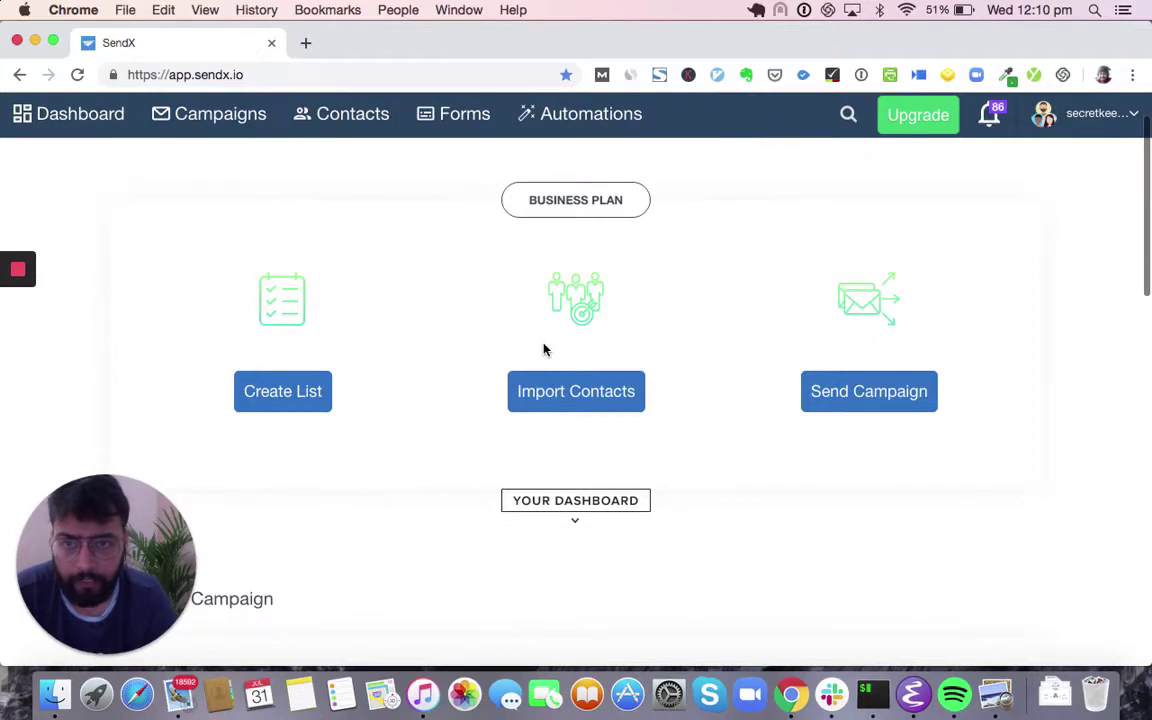
scroll(327, 291, down, 1)
scroll(673, 491, down, 2)
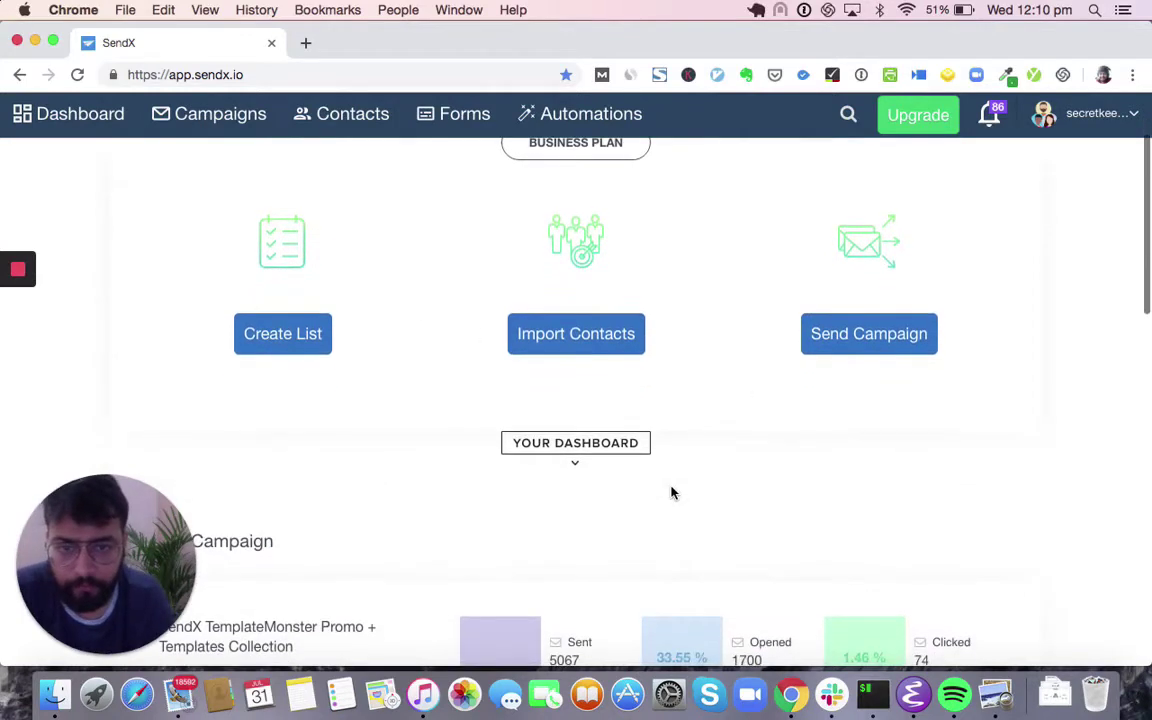
scroll(672, 492, down, 3)
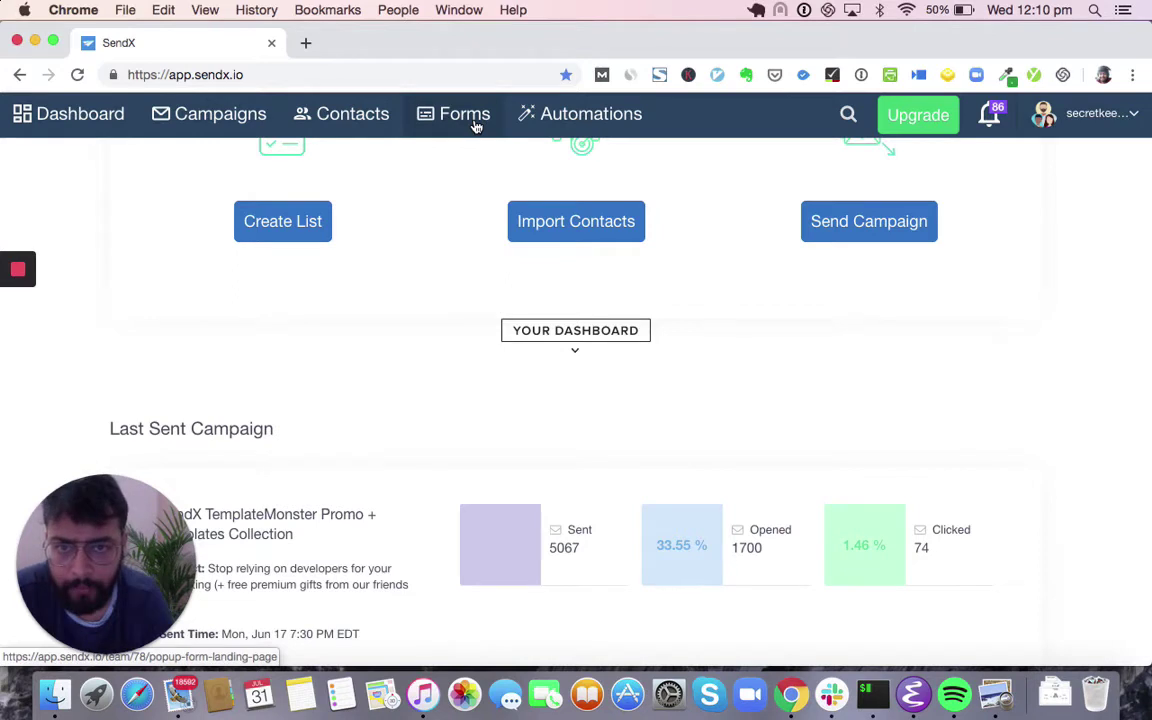
click(375, 128)
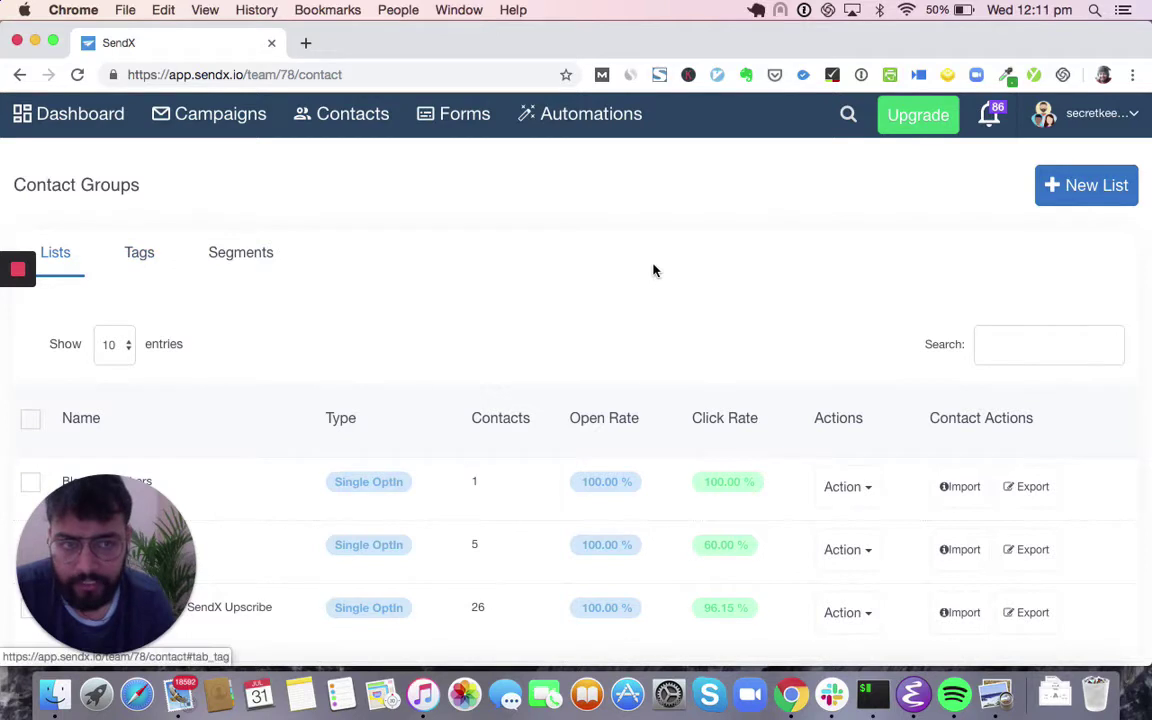
- Create a new contact list named 'Awesome Inc. Registered Users'
click(1108, 207)
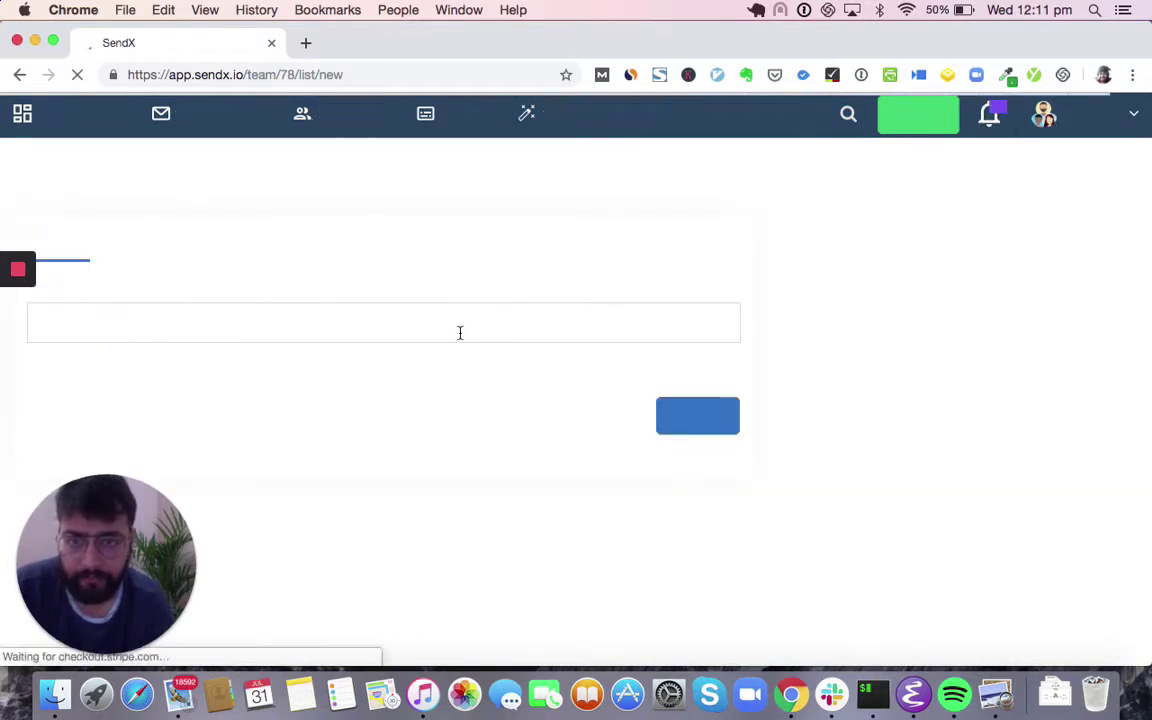
click(460, 333)
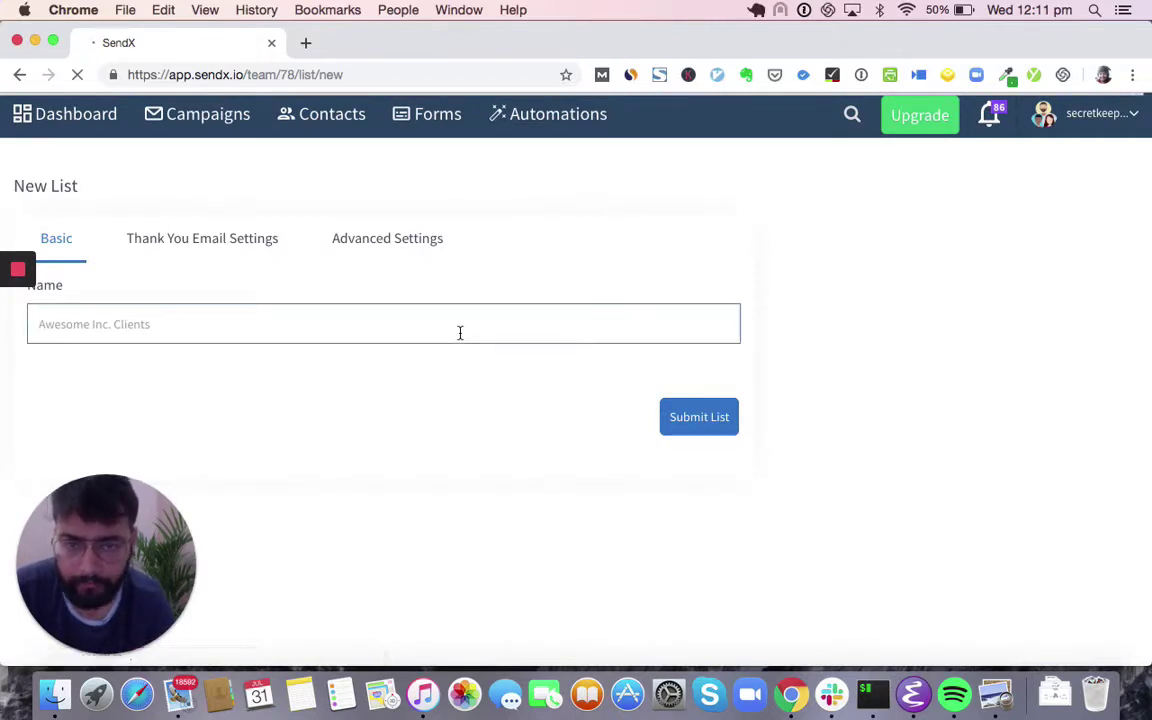
text(Awesome Inc. Registered Users)
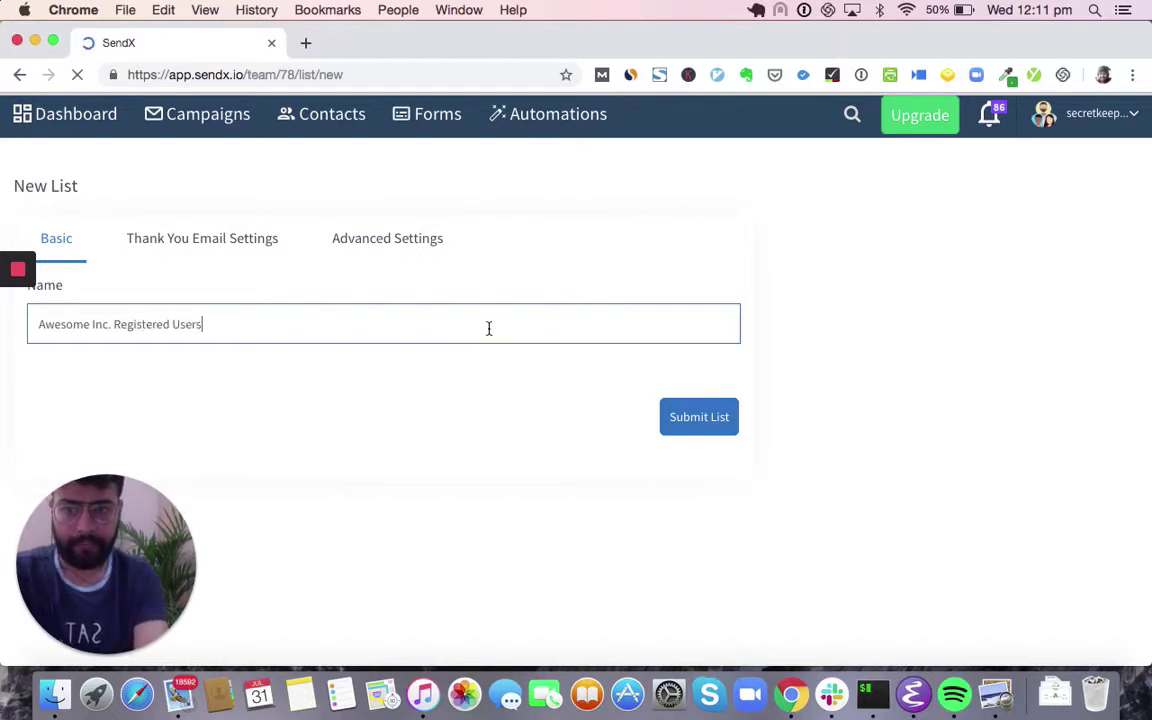
click(703, 436)
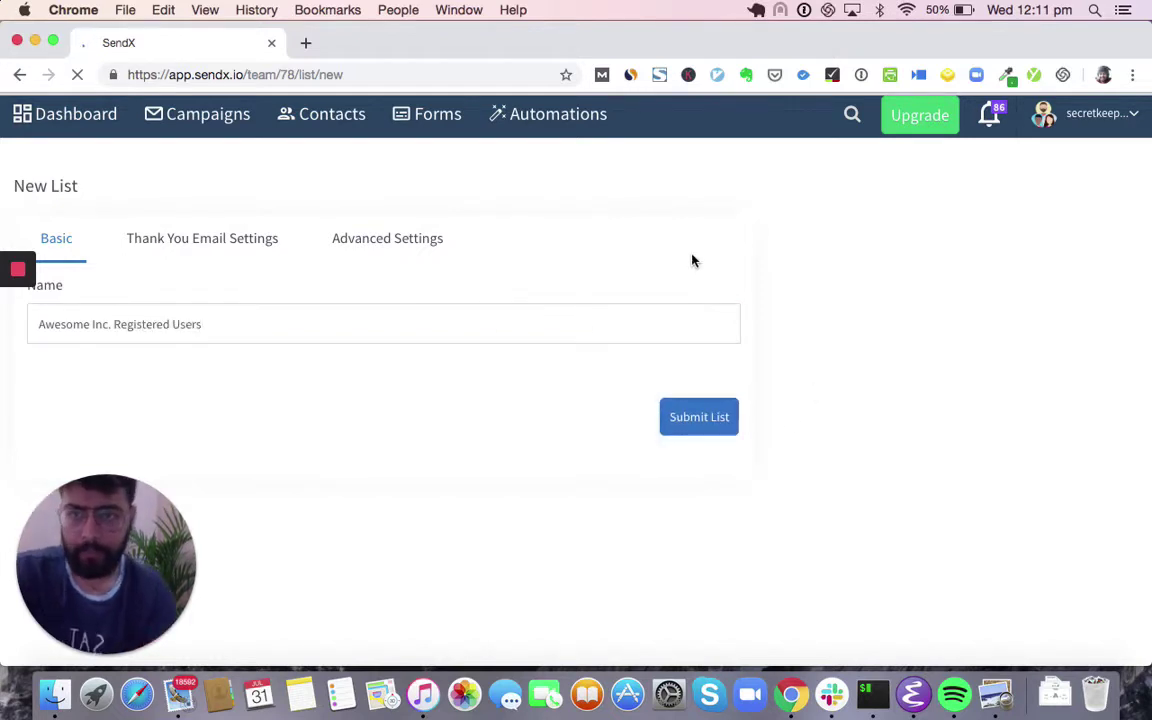
scroll(490, 285, down, 1)
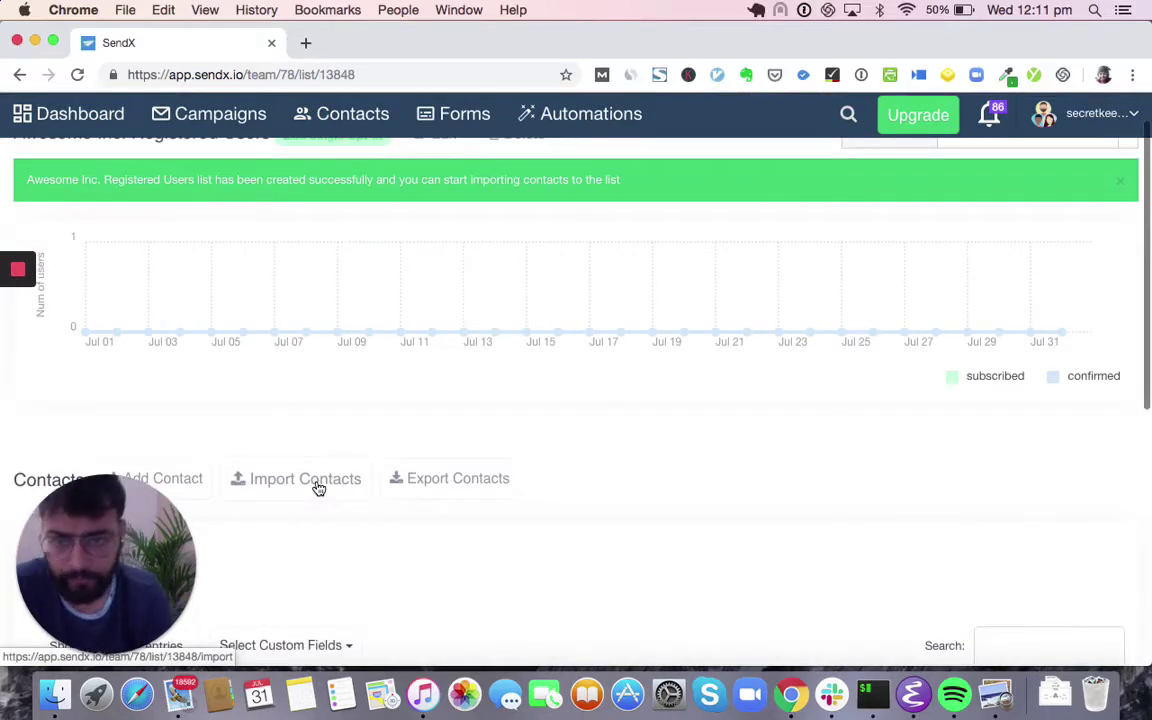
- Dismiss the success banner and upload contacts.csv to import into the list
click(1121, 186)
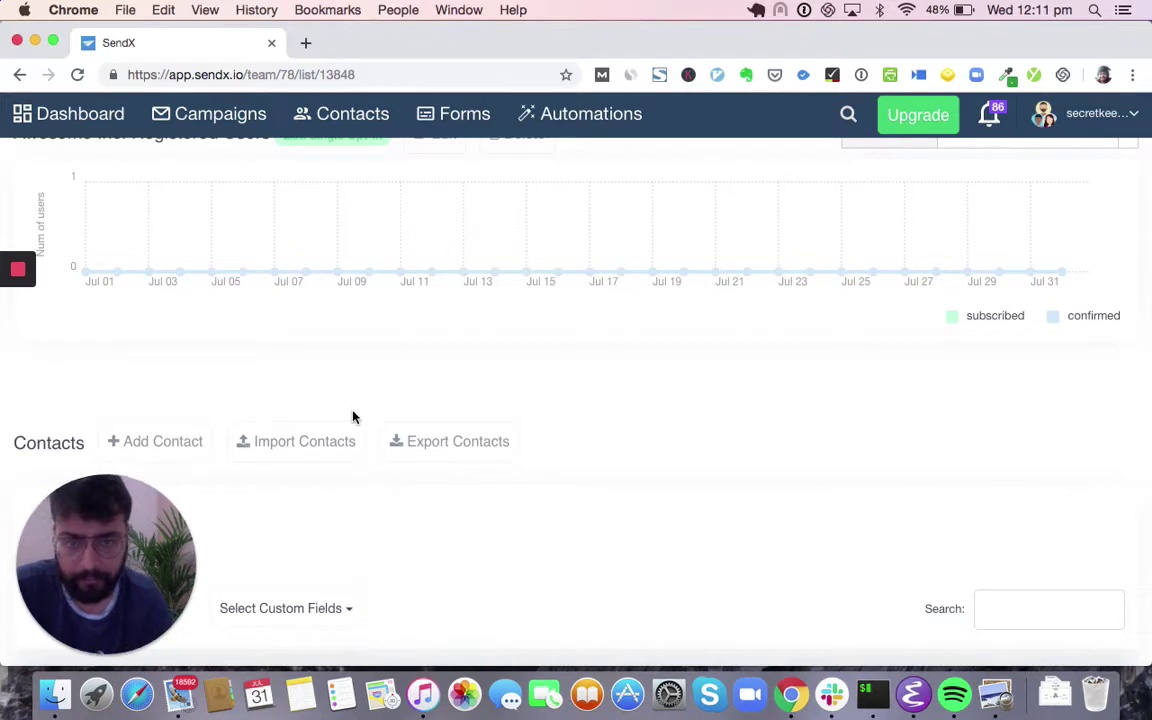
click(312, 452)
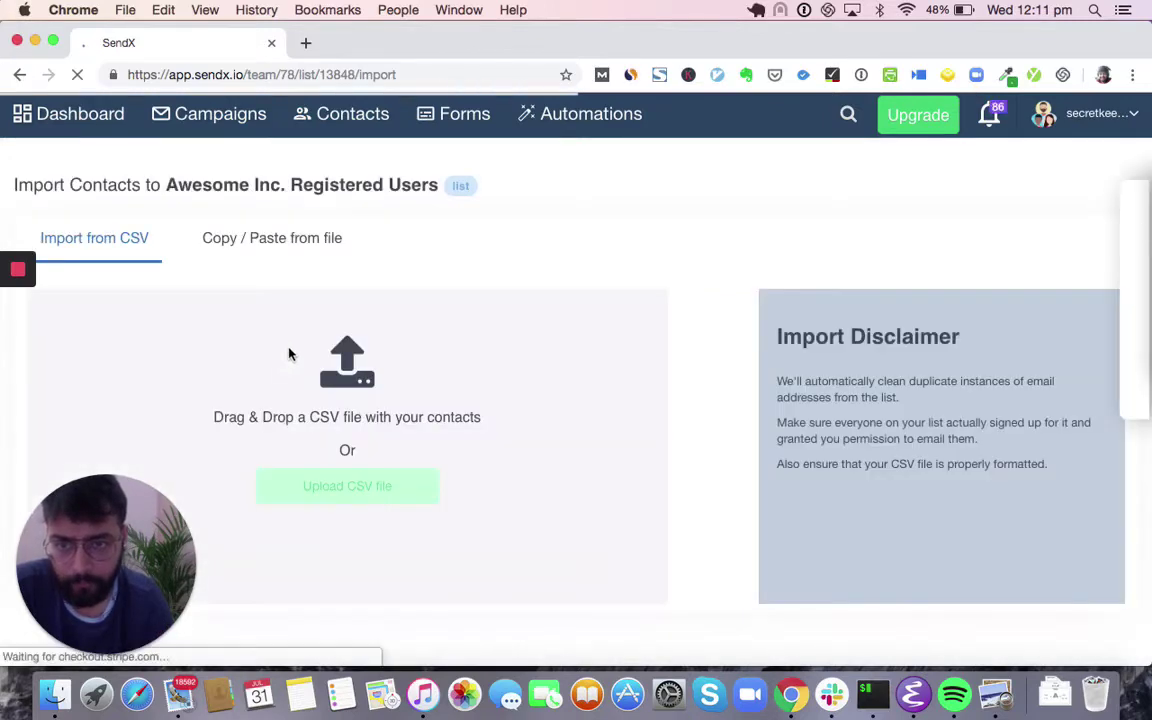
click(352, 486)
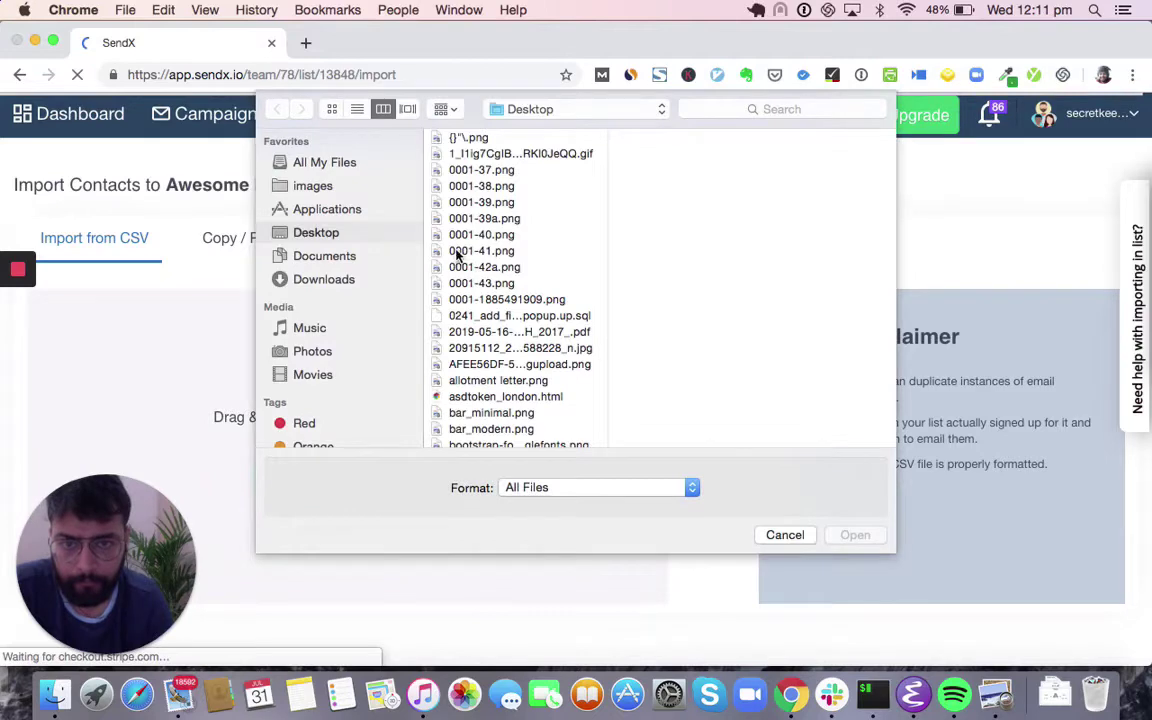
click(490, 267)
text(co)
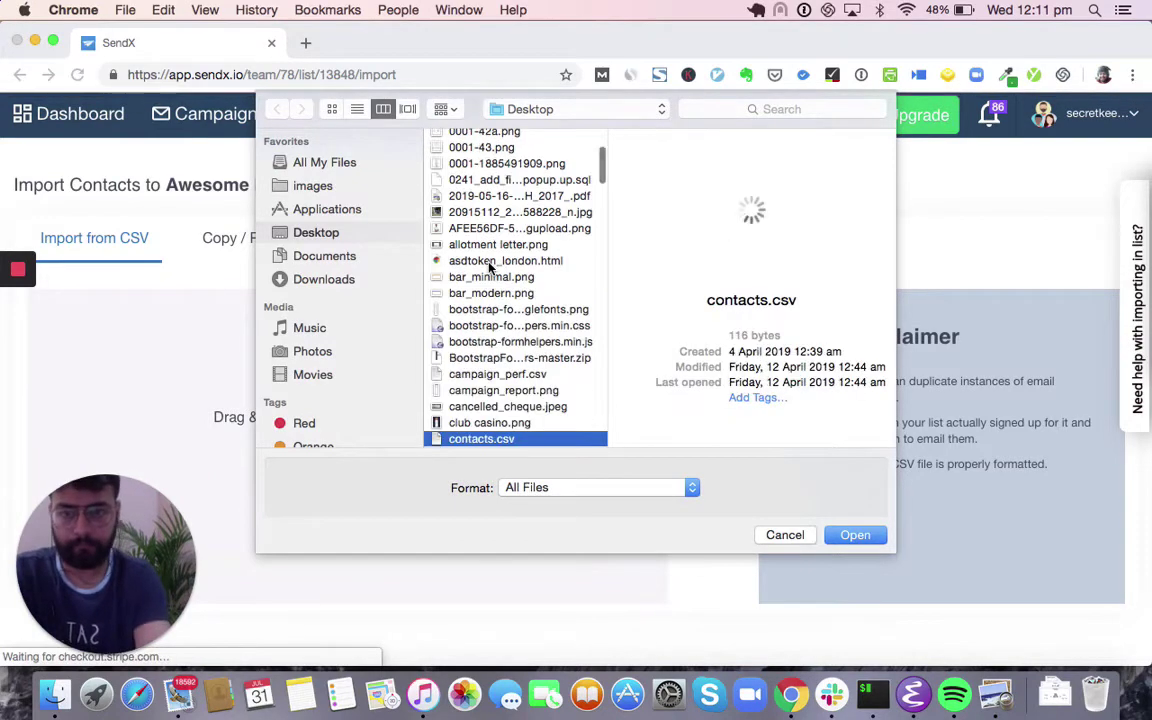
key(Return)
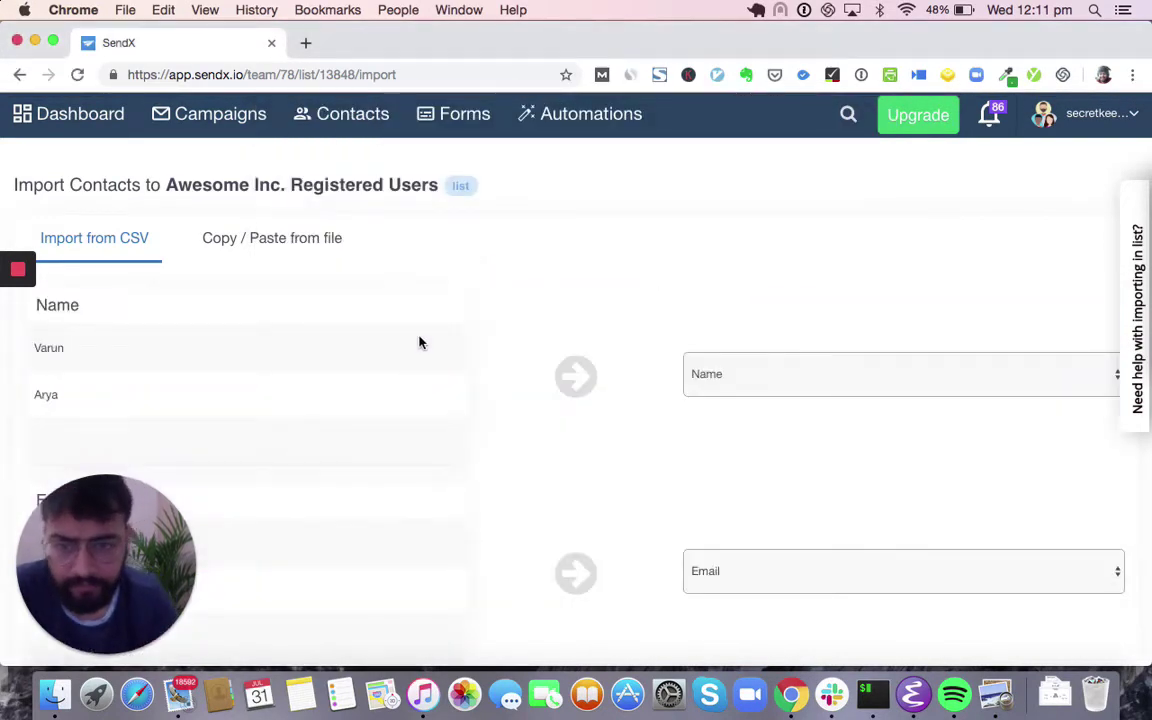
- Keep the Name column mapped to Name, leave Amount unmapped, and submit the import
scroll(430, 376, down, 1)
drag(157, 514, 1136, 150)
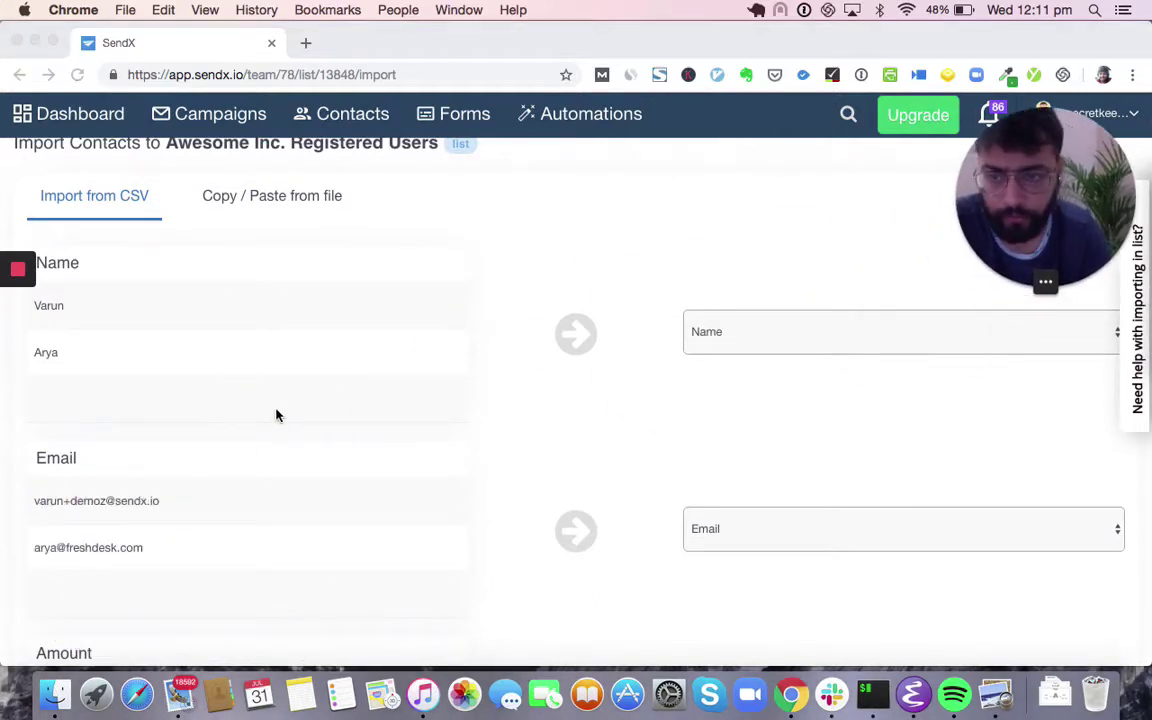
scroll(275, 411, down, 3)
scroll(257, 316, up, 3)
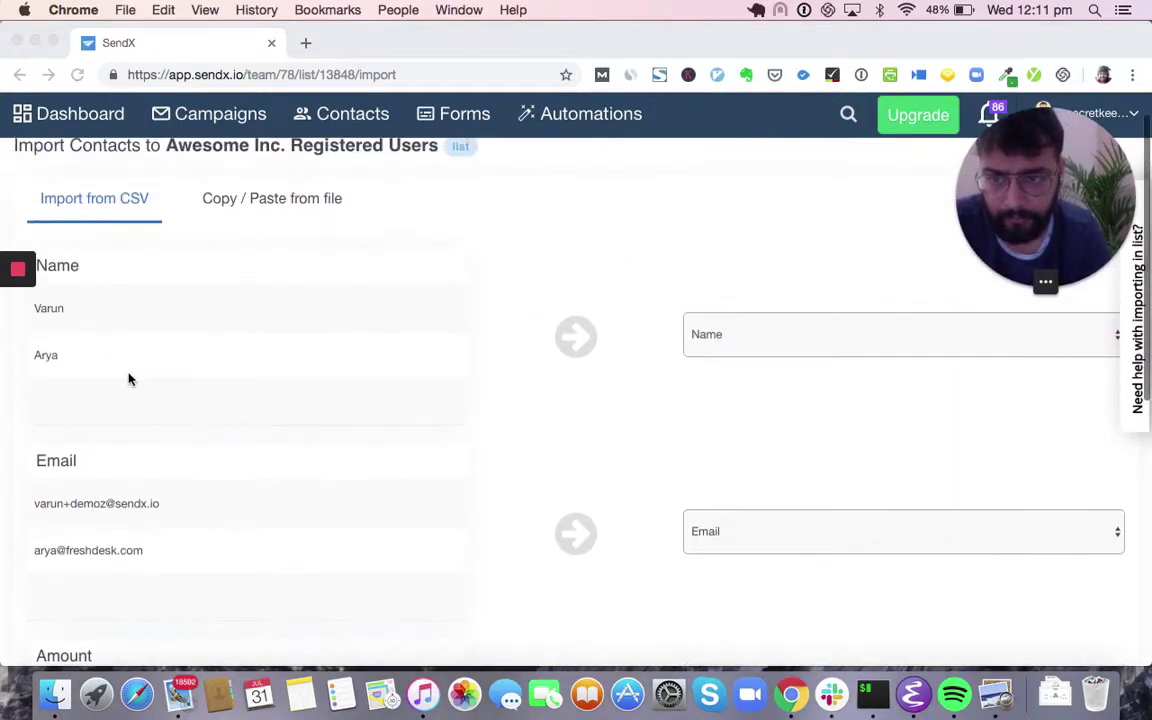
scroll(121, 368, down, 4)
scroll(131, 381, up, 1)
scroll(134, 378, down, 3)
scroll(131, 381, down, 2)
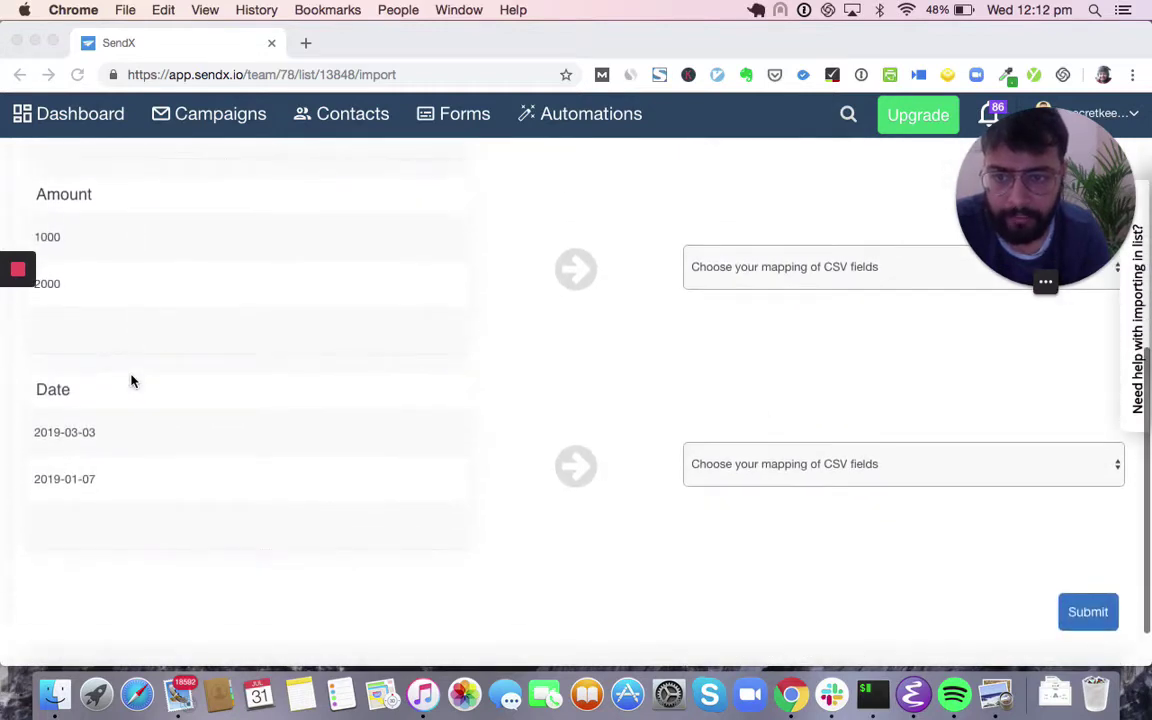
scroll(131, 381, up, 5)
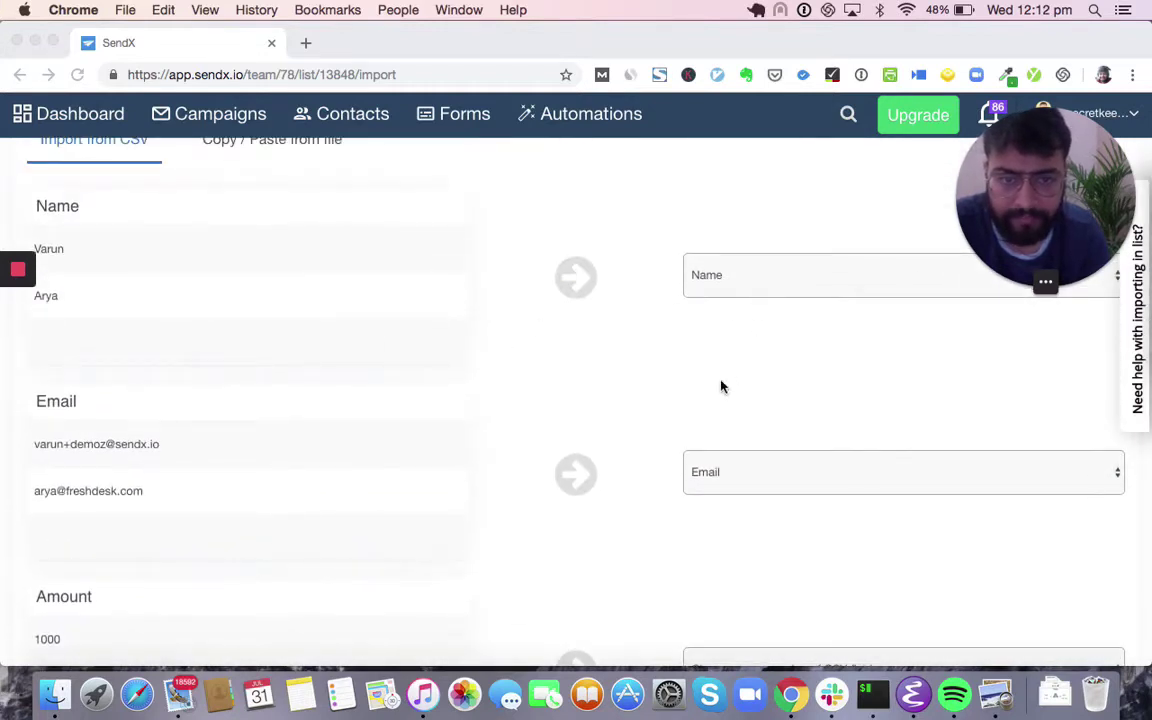
scroll(840, 328, down, 2)
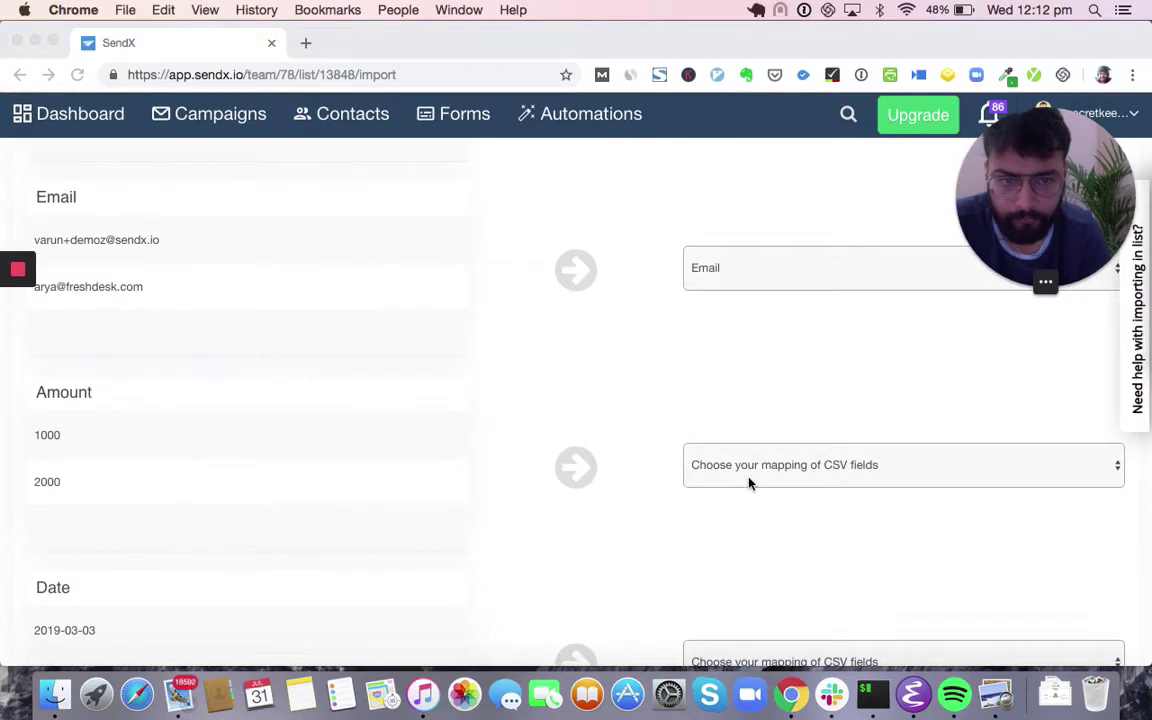
scroll(728, 365, up, 2)
click(741, 287)
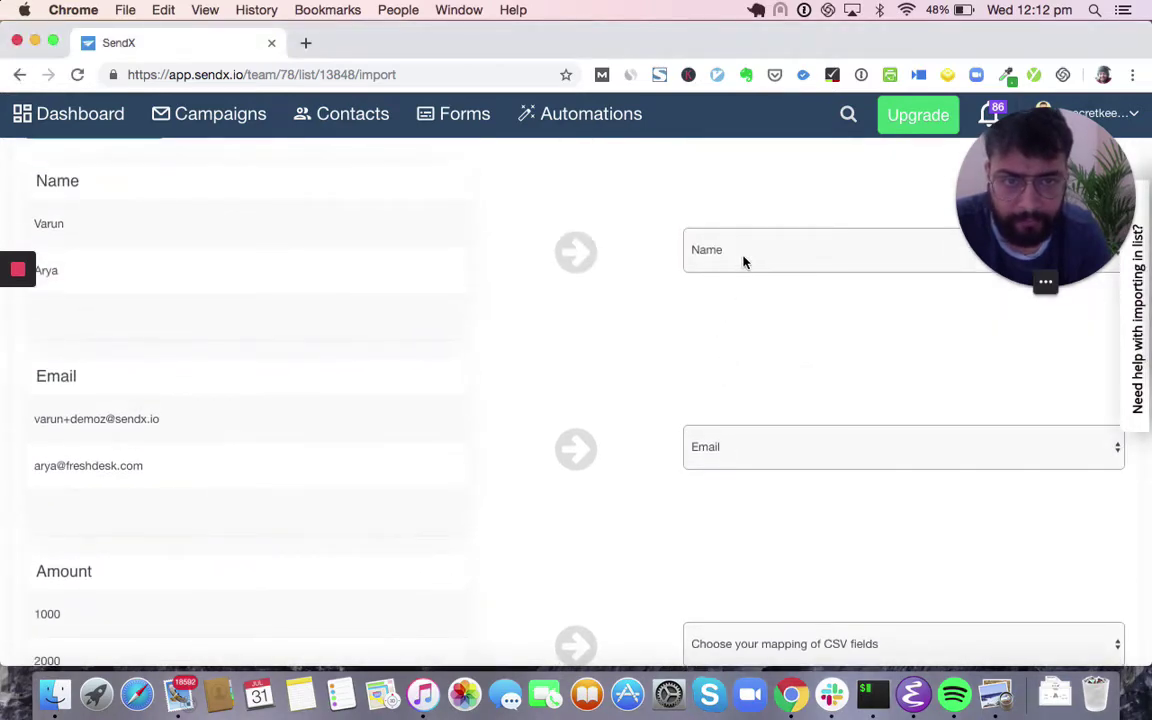
click(743, 261)
click(743, 254)
scroll(679, 355, down, 3)
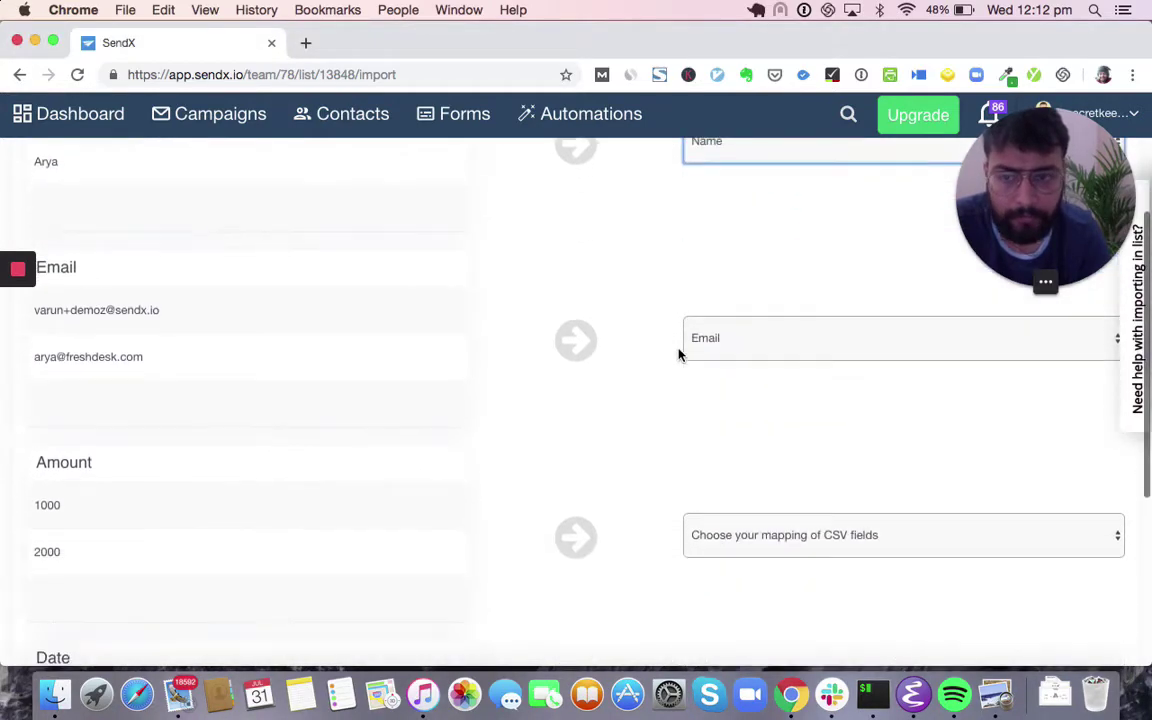
scroll(576, 494, down, 3)
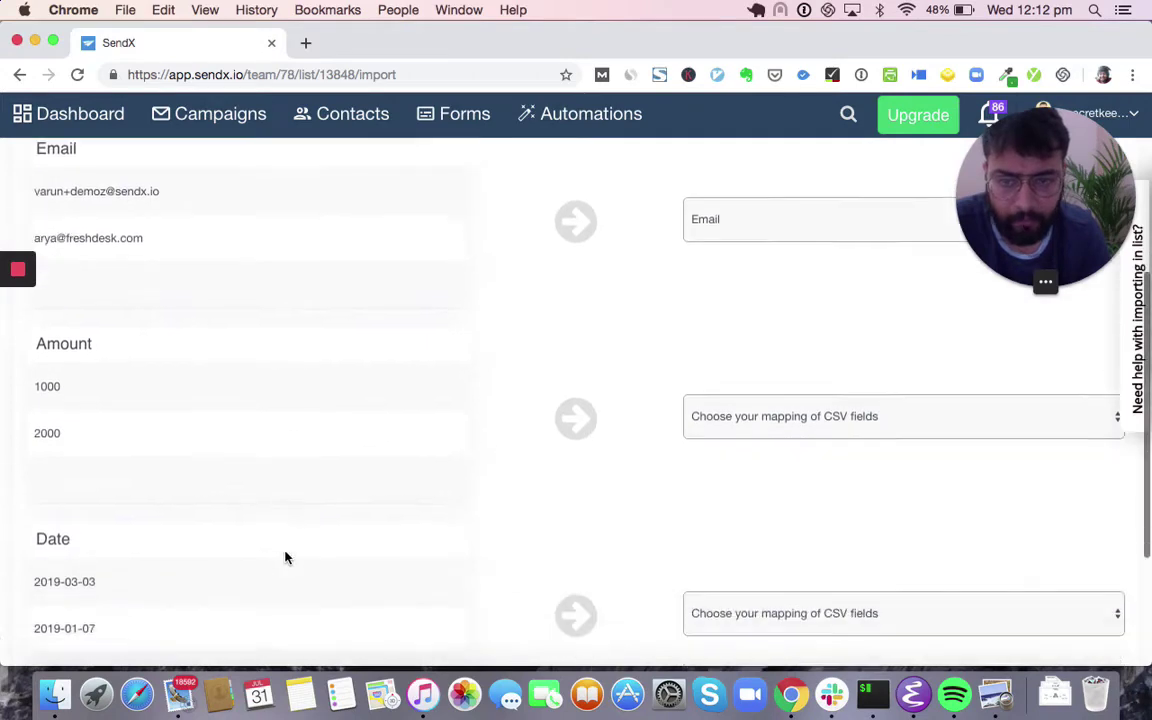
click(709, 376)
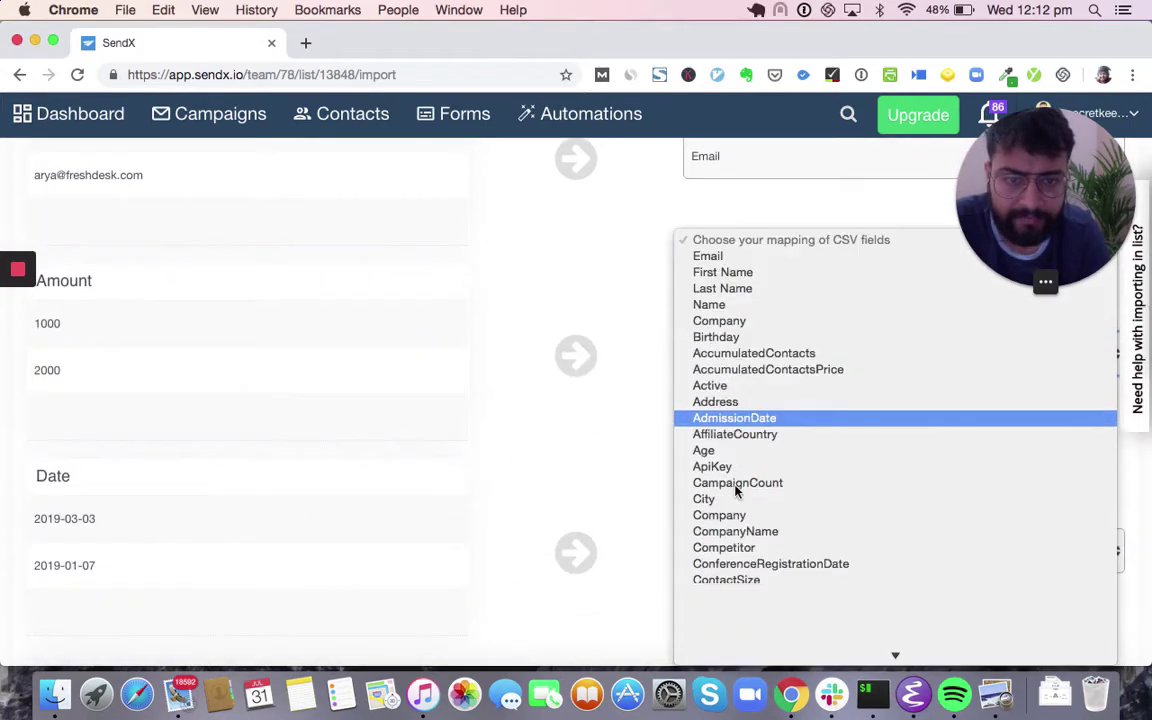
scroll(735, 480, down, 5)
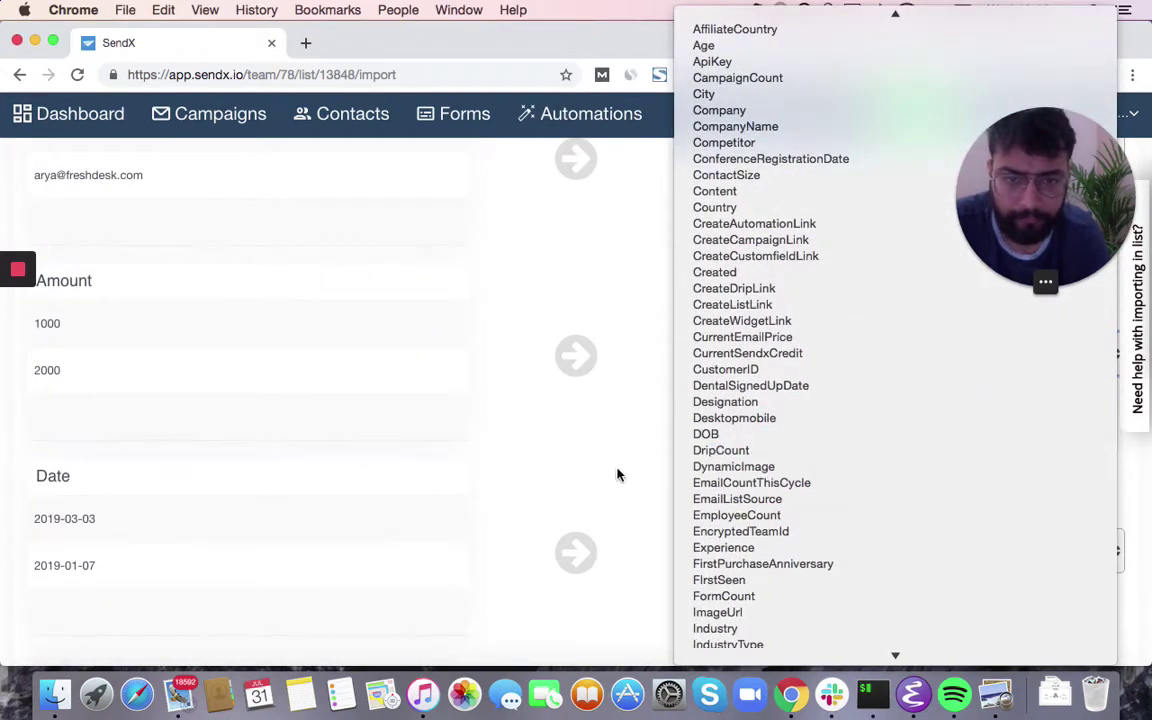
click(617, 473)
scroll(617, 473, down, 3)
click(1114, 555)
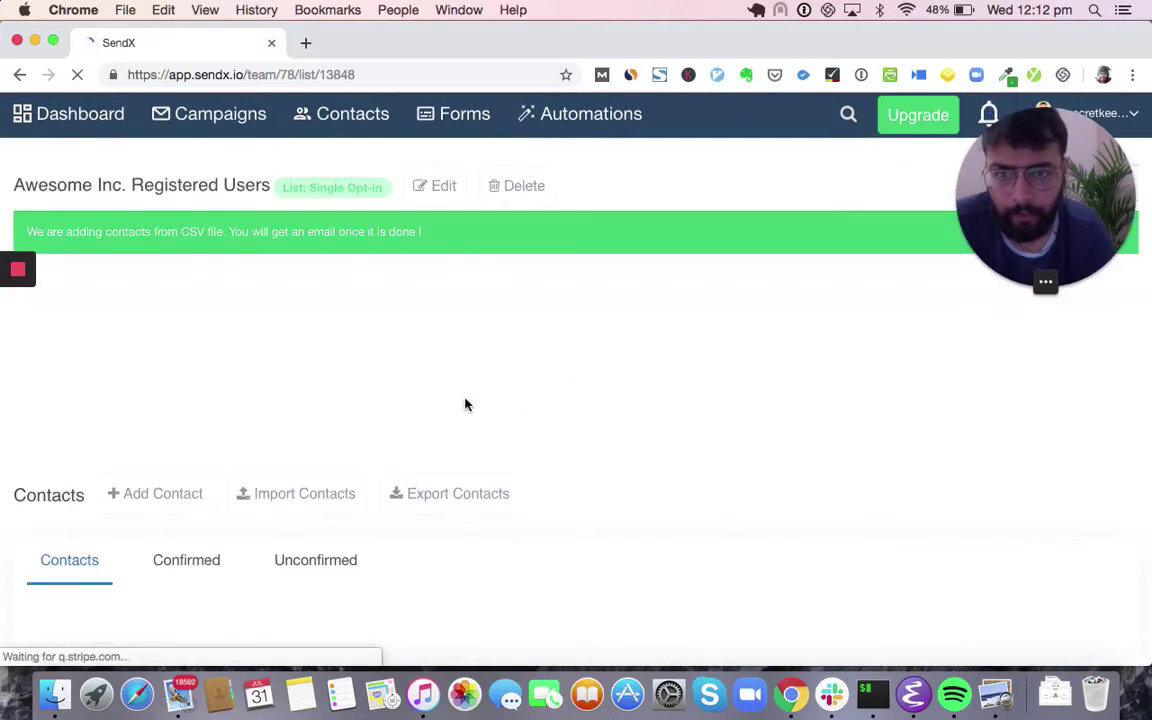
- Scroll the new list's page and return to the Contact Groups lists overview
scroll(570, 460, down, 1)
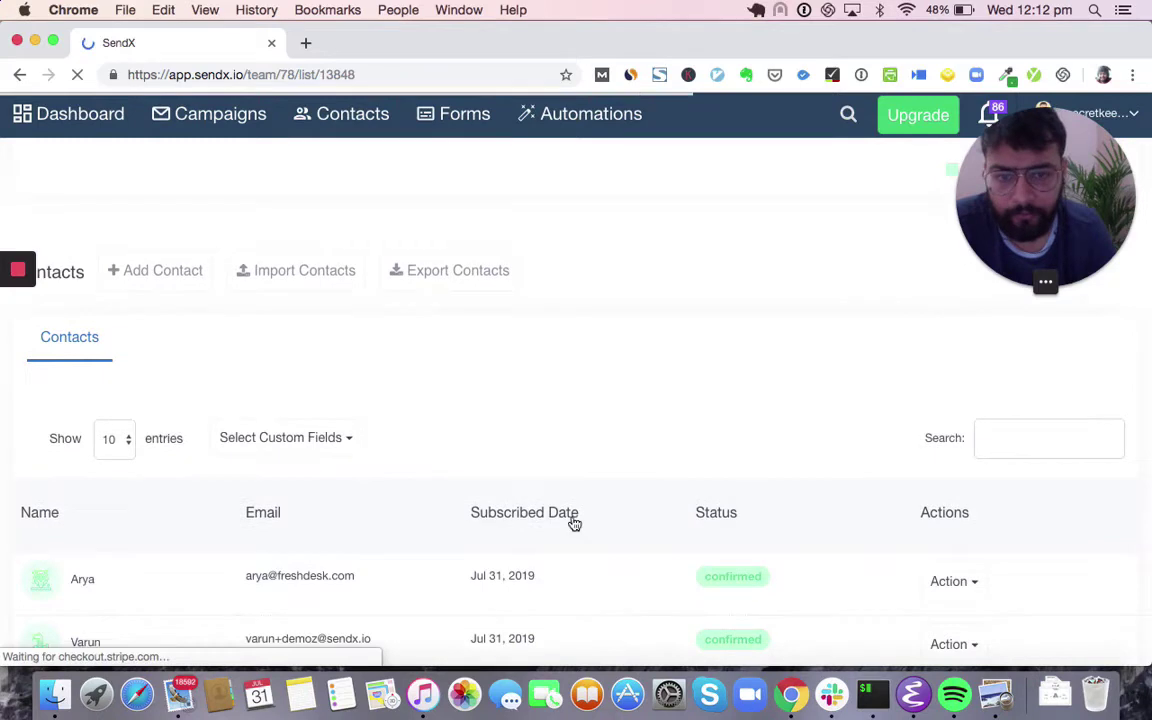
scroll(550, 560, down, 3)
scroll(612, 545, up, 5)
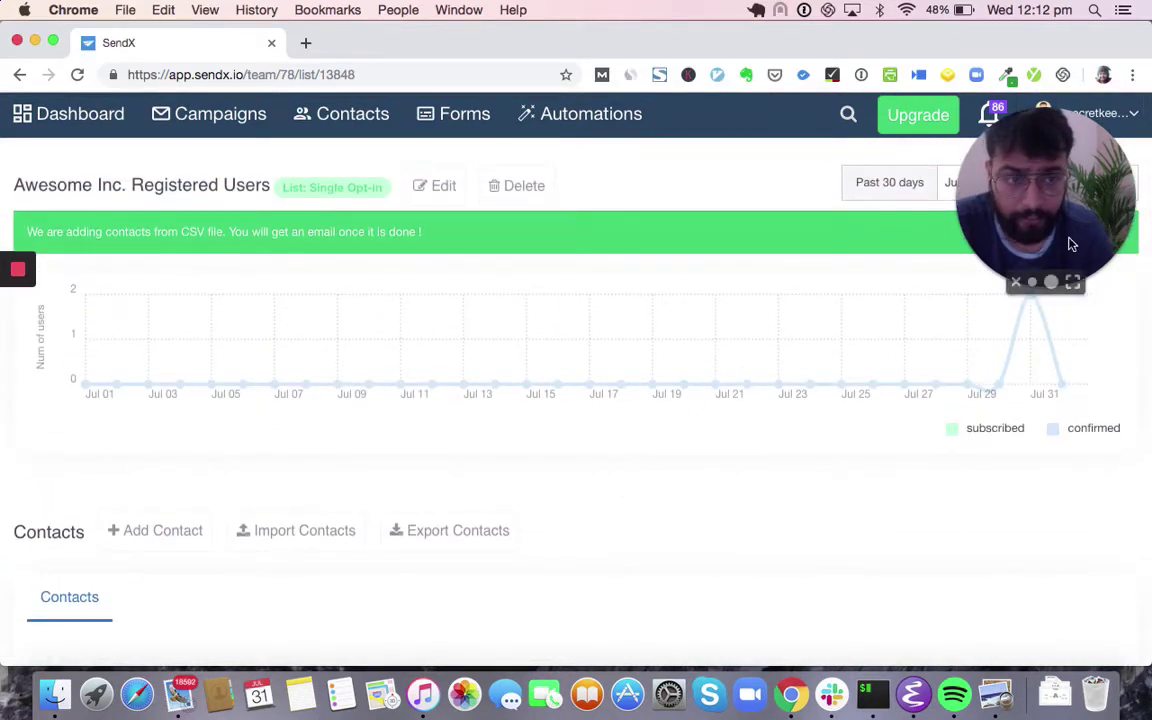
click(1040, 198)
drag(1040, 198, 1040, 568)
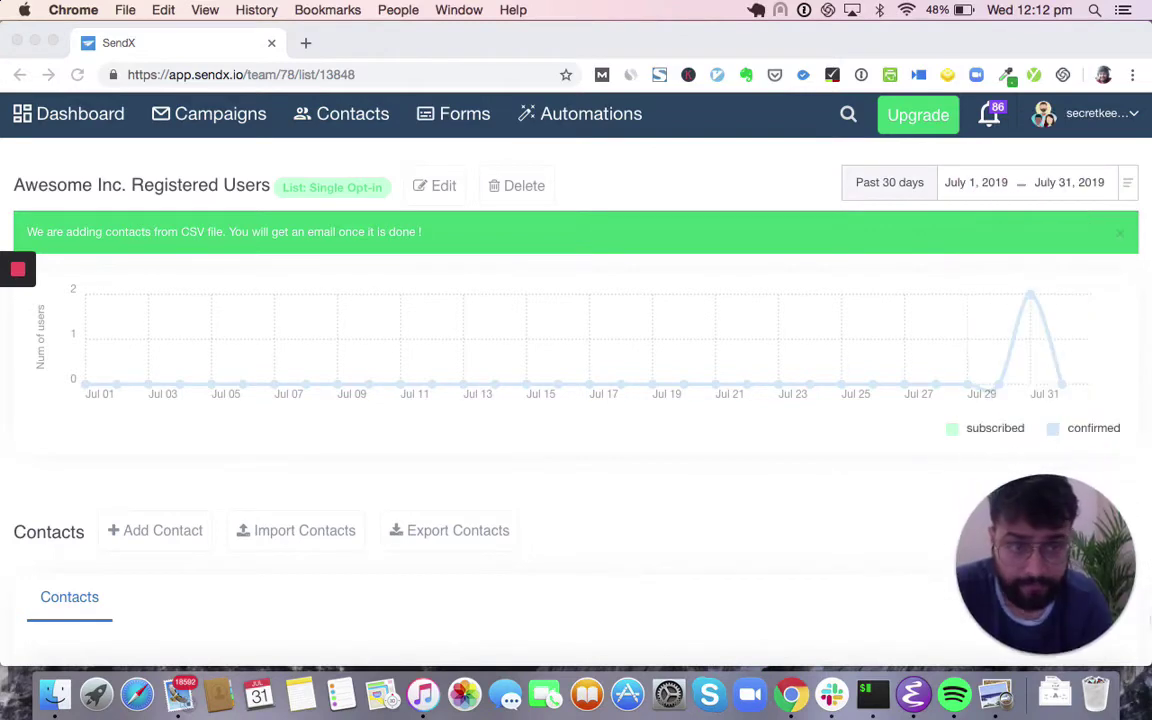
click(340, 118)
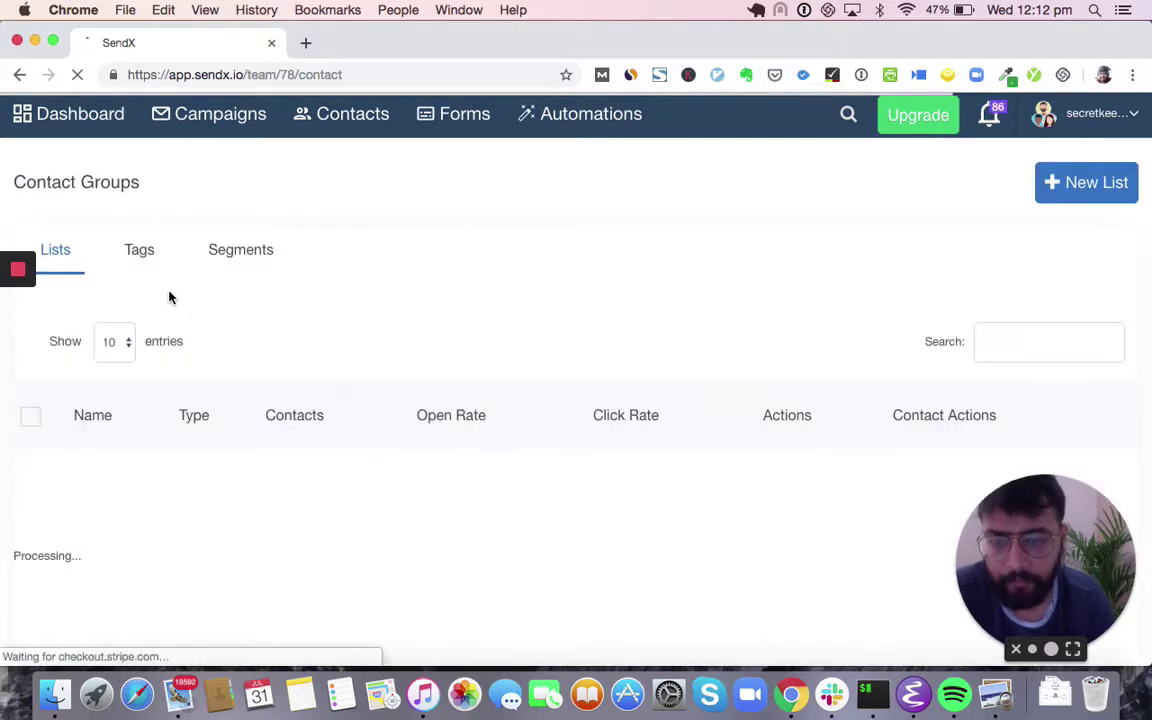
- Review the Lists table, then view the Tags tab and the Segments tab
scroll(169, 297, down, 5)
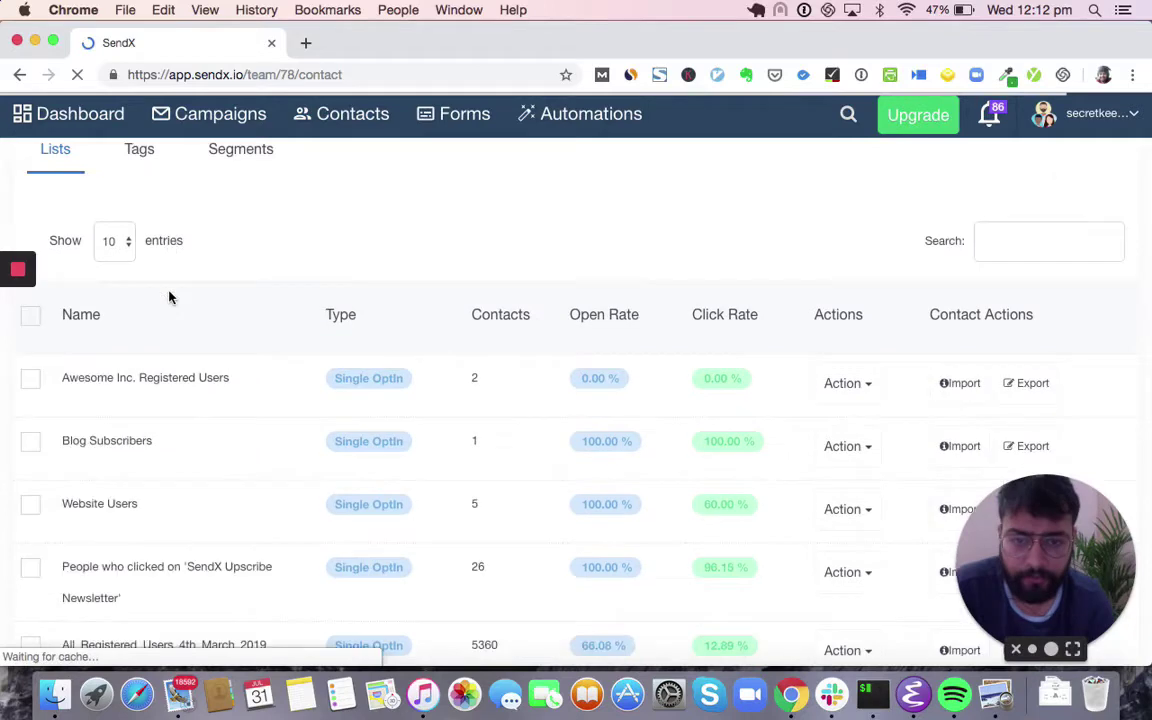
scroll(169, 297, down, 1)
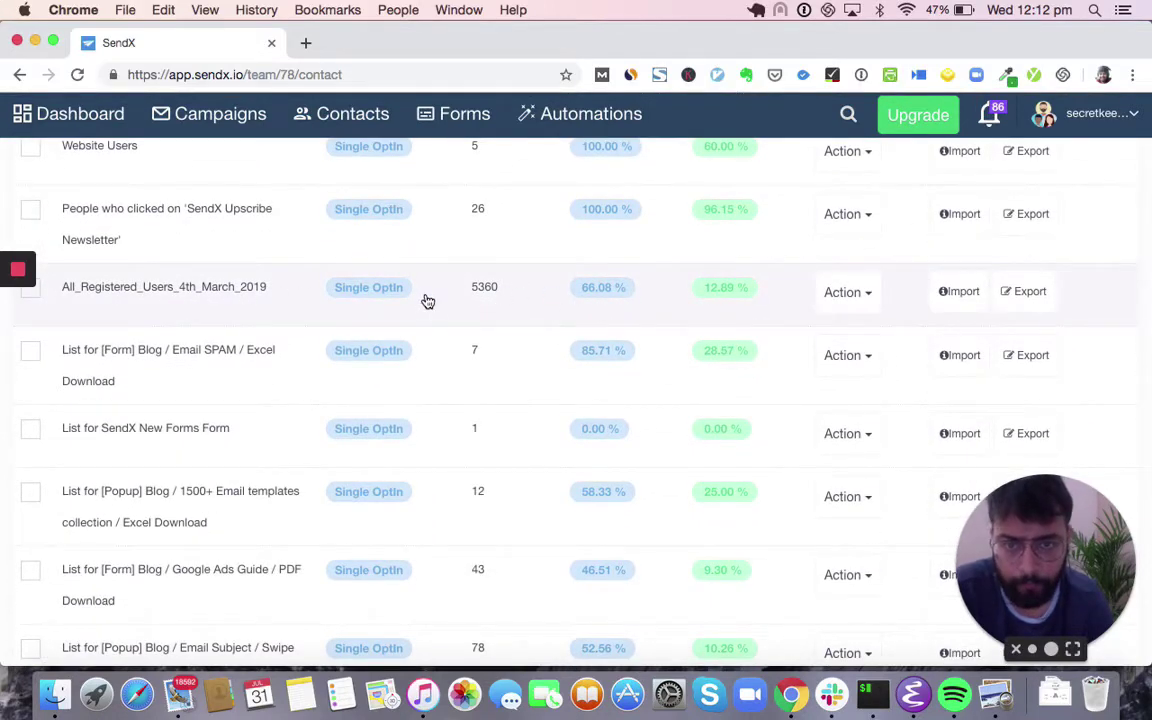
scroll(505, 316, down, 2)
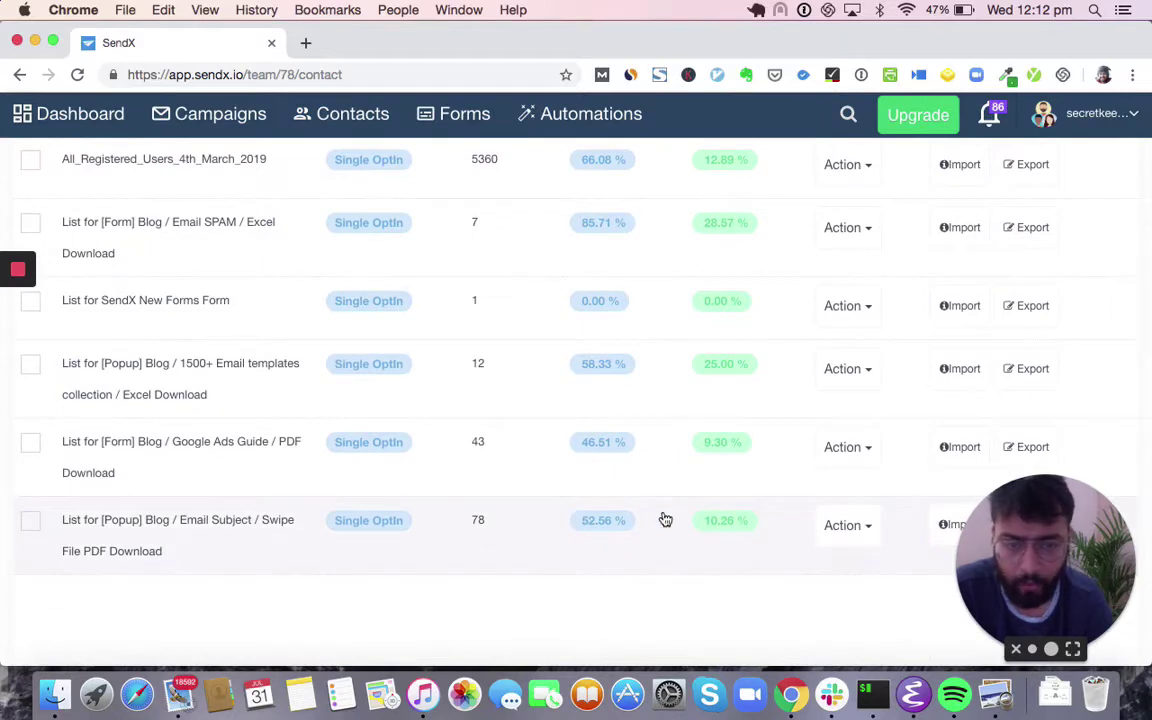
scroll(665, 519, up, 4)
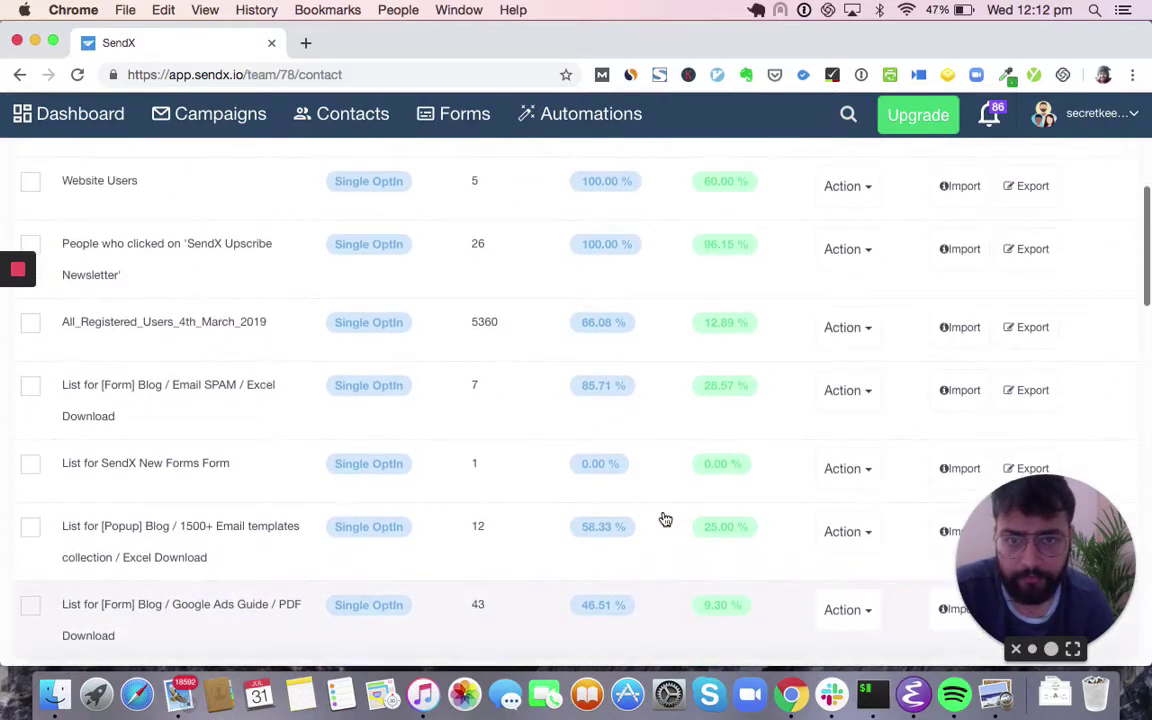
scroll(665, 519, up, 3)
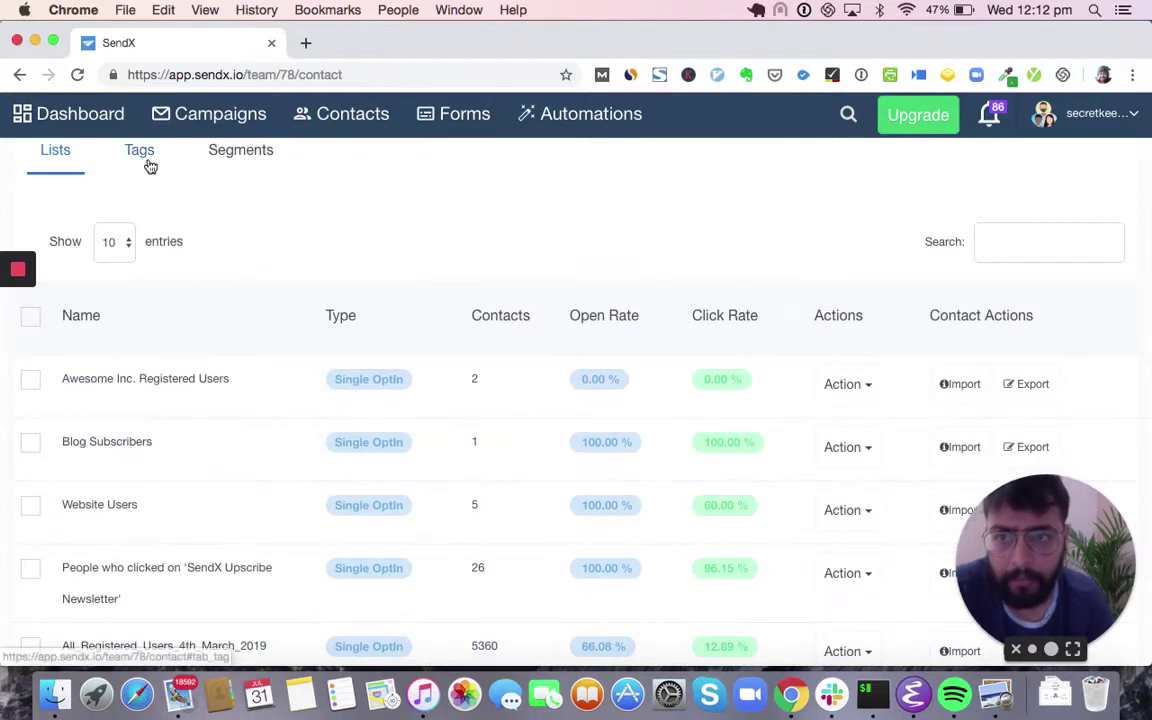
click(143, 156)
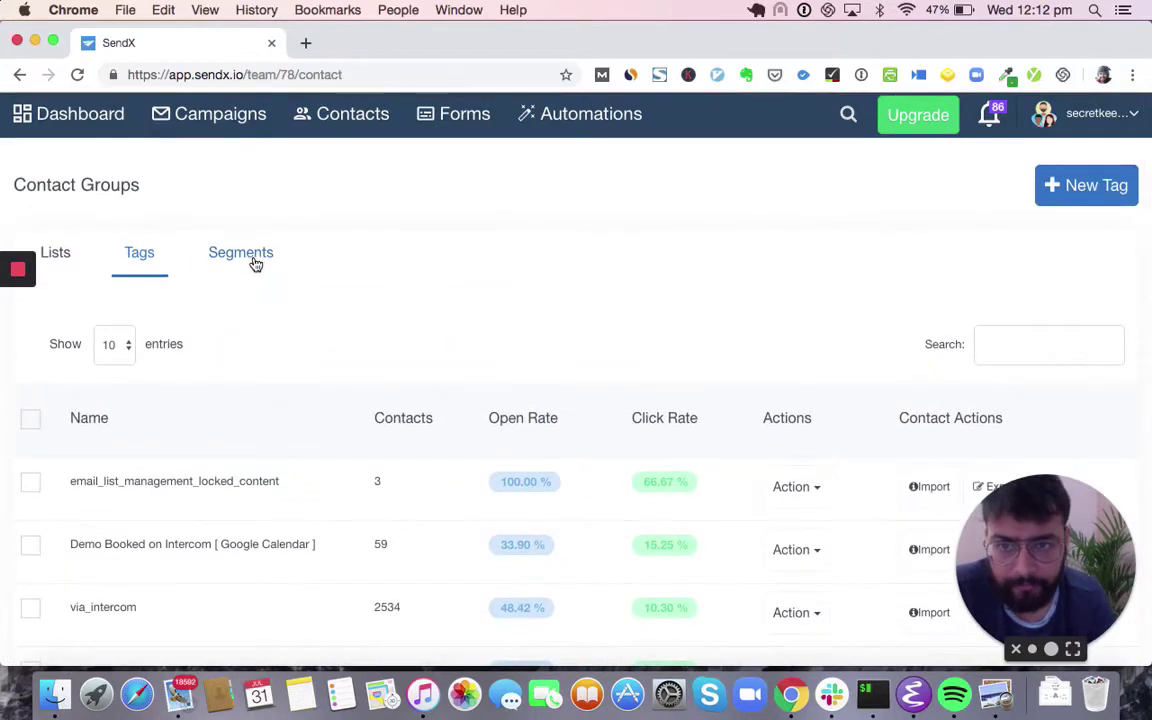
click(252, 260)
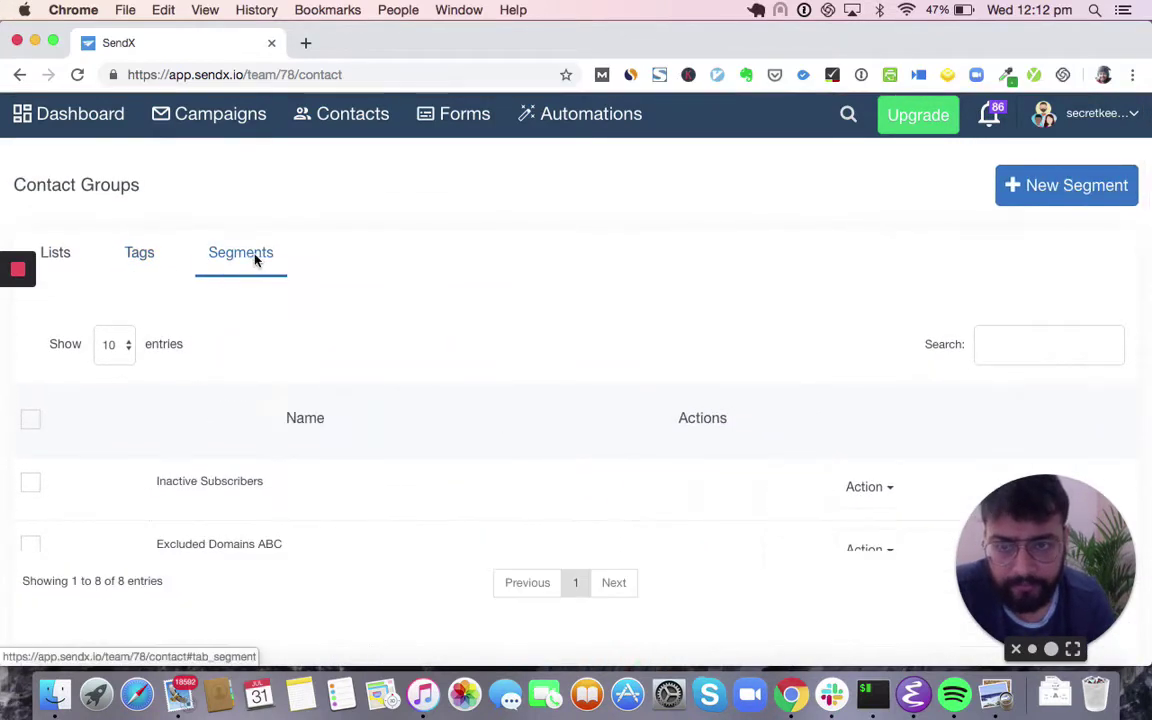
- Start a new segment with a Lists rule including the Fwd mail camp and Comp lists
click(1036, 200)
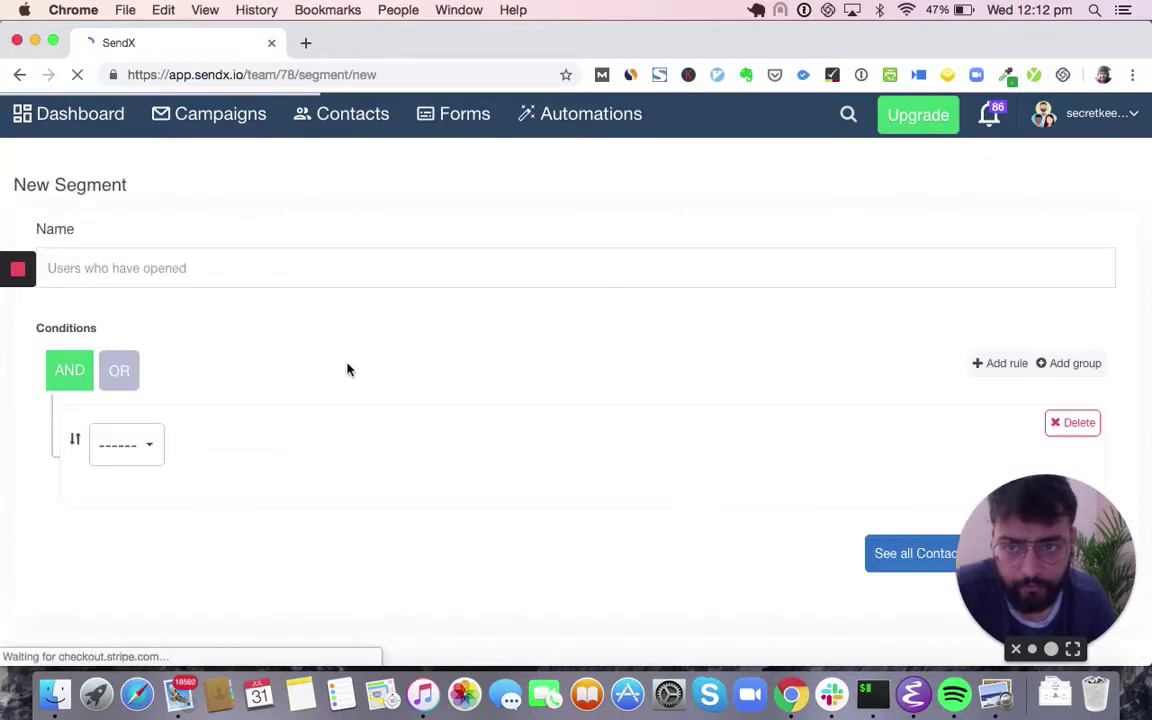
scroll(190, 415, down, 1)
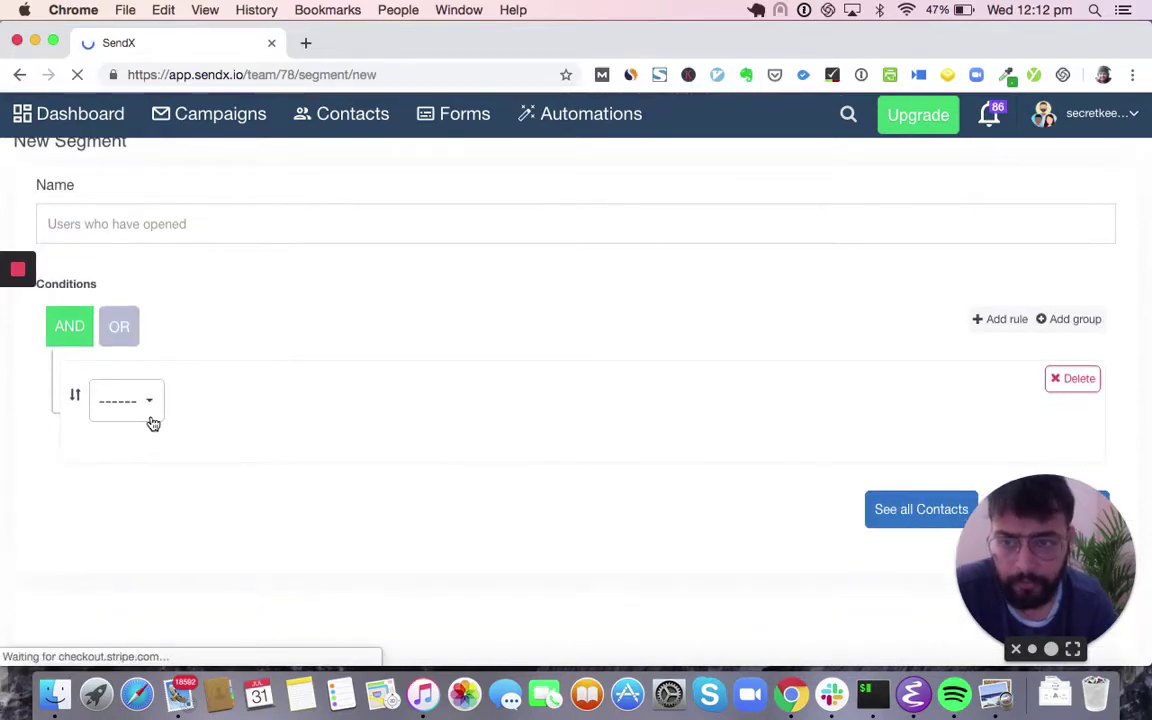
click(147, 424)
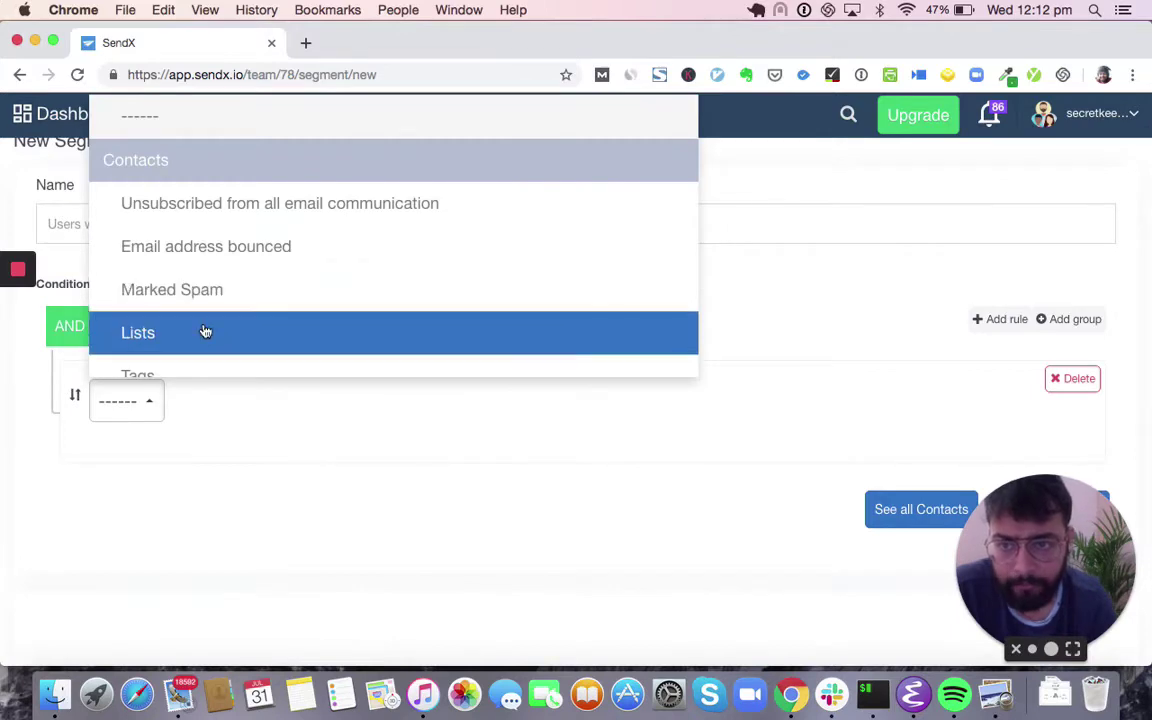
click(206, 331)
click(109, 501)
click(108, 542)
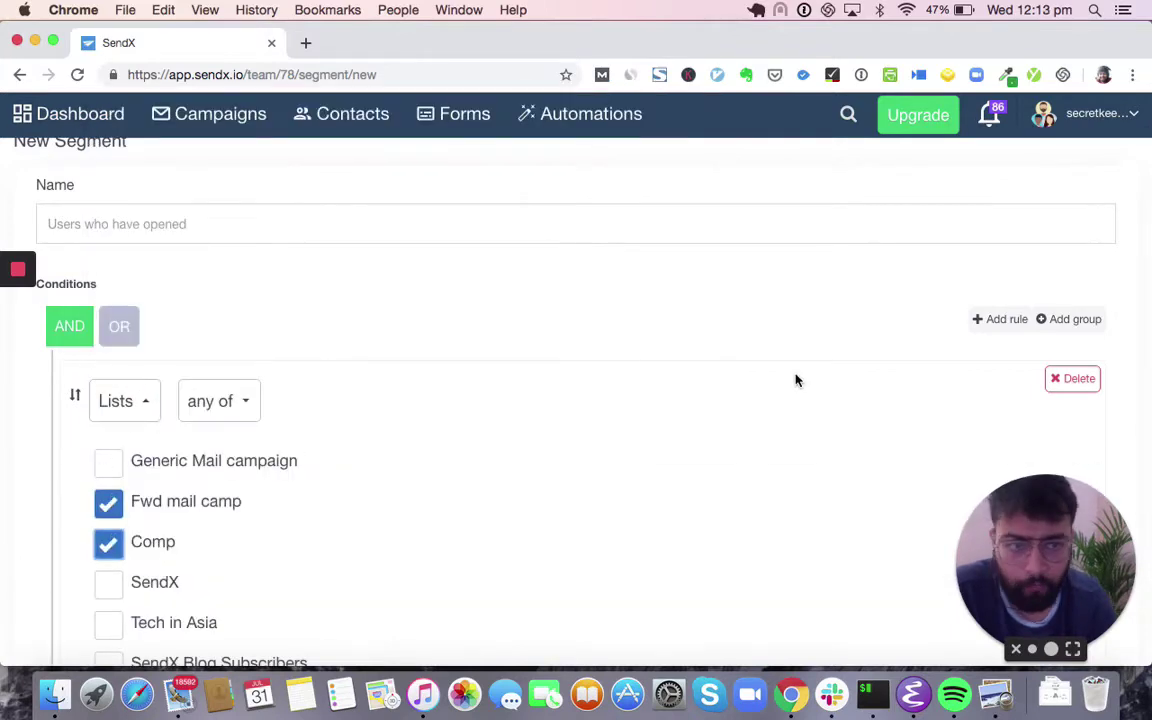
- Add a 'Sent these campaigns and clicked links' rule and delete the Lists rule
click(982, 322)
scroll(650, 452, down, 15)
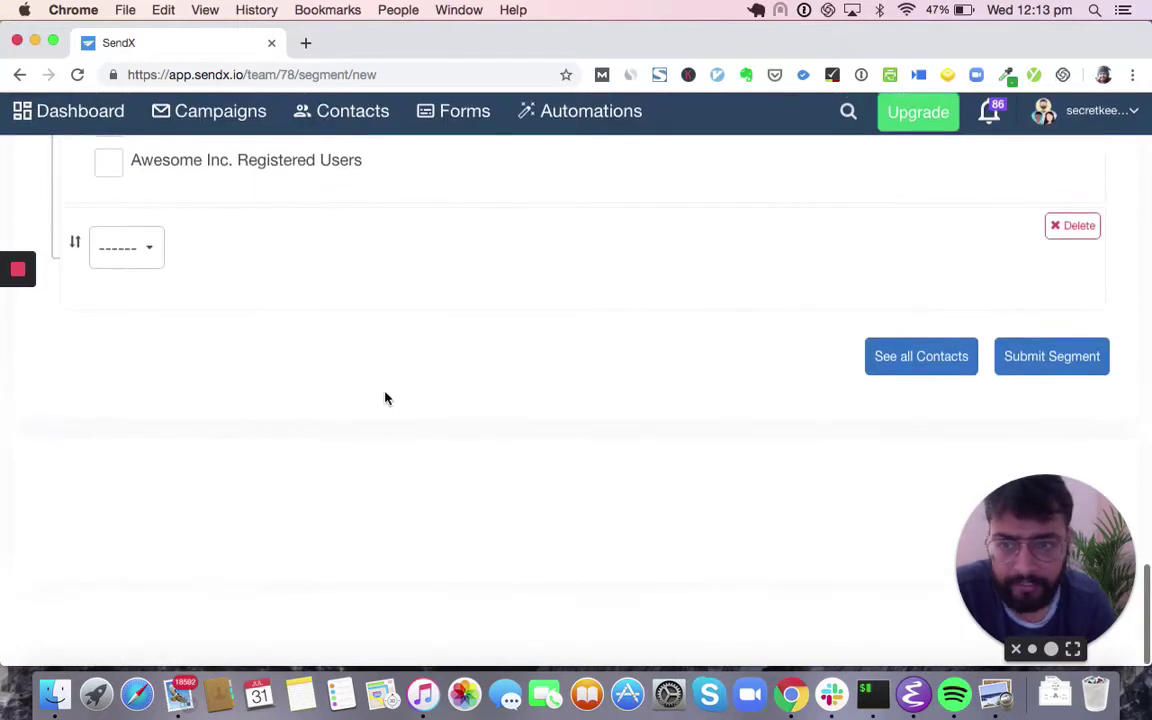
click(126, 262)
scroll(237, 470, down, 2)
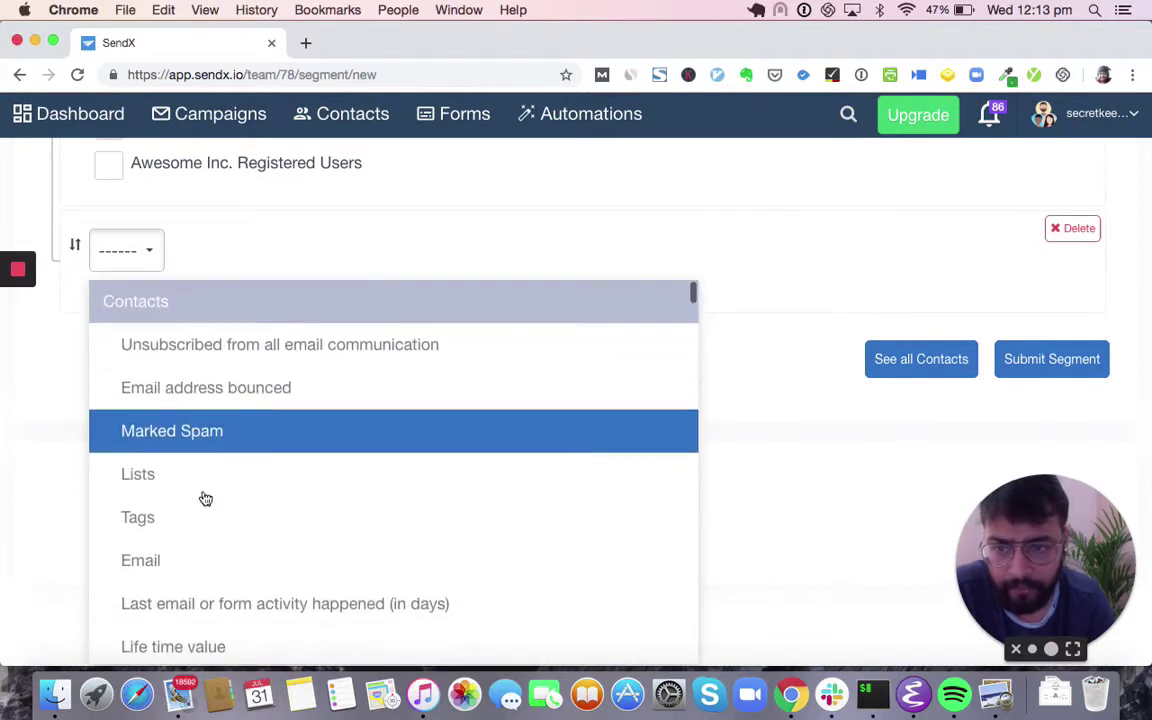
scroll(190, 522, down, 2)
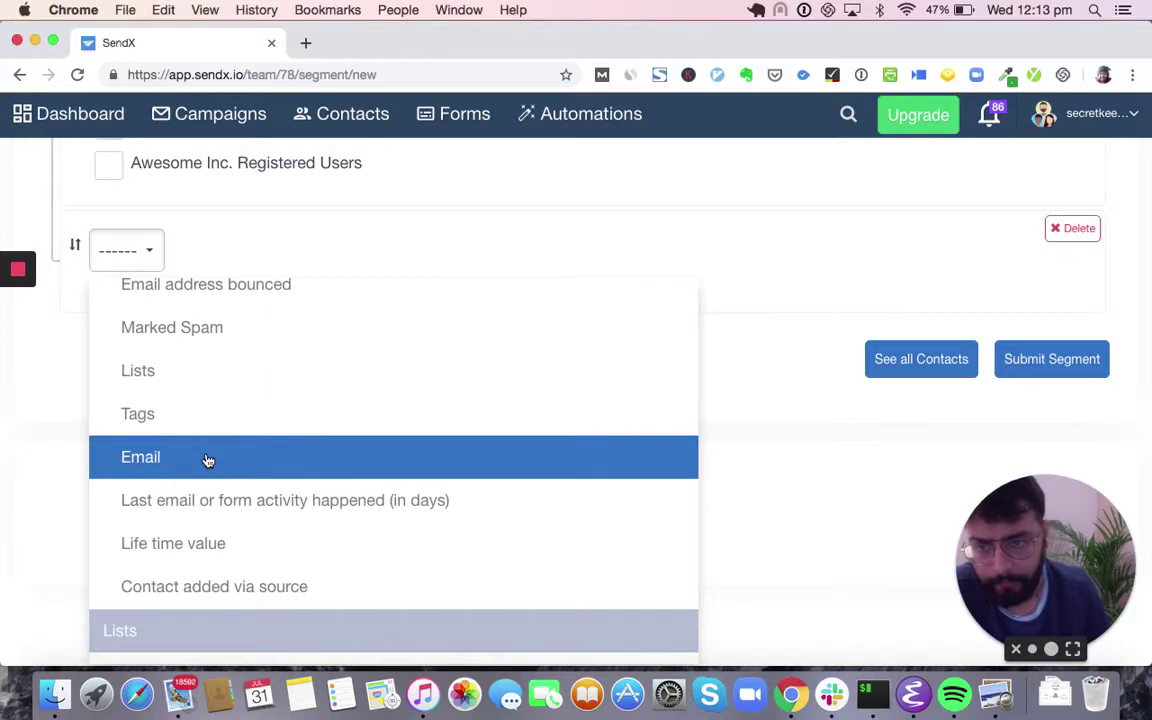
scroll(208, 460, down, 6)
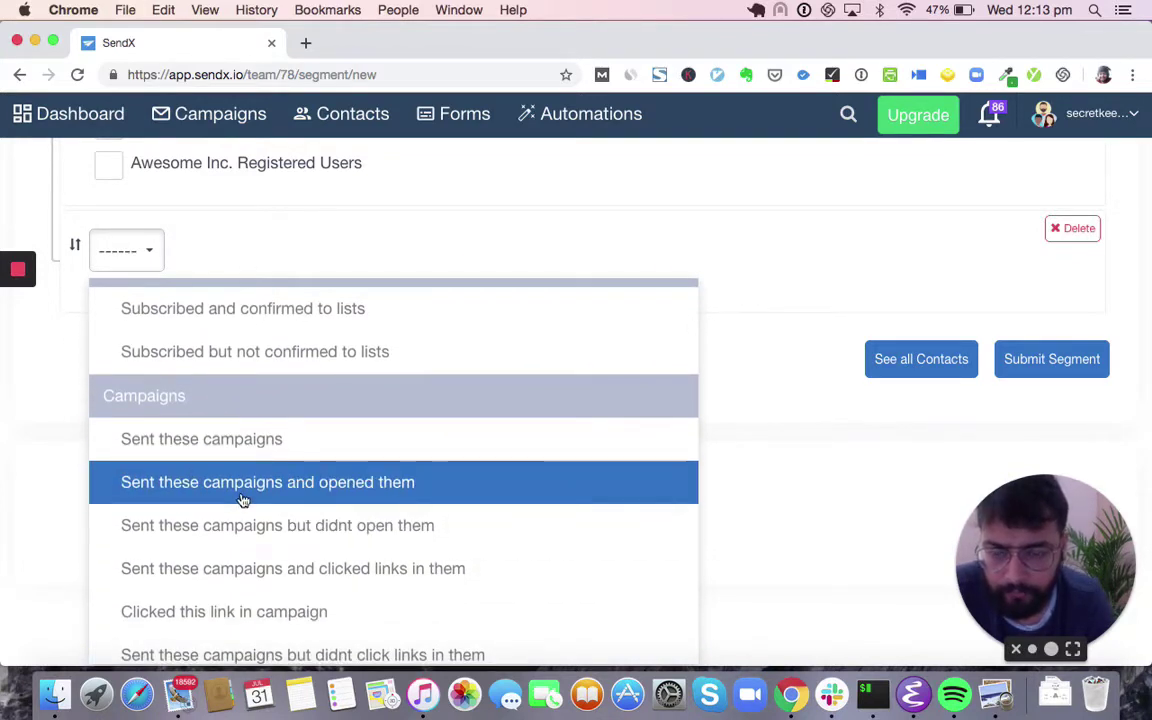
scroll(260, 493, down, 1)
scroll(318, 525, down, 2)
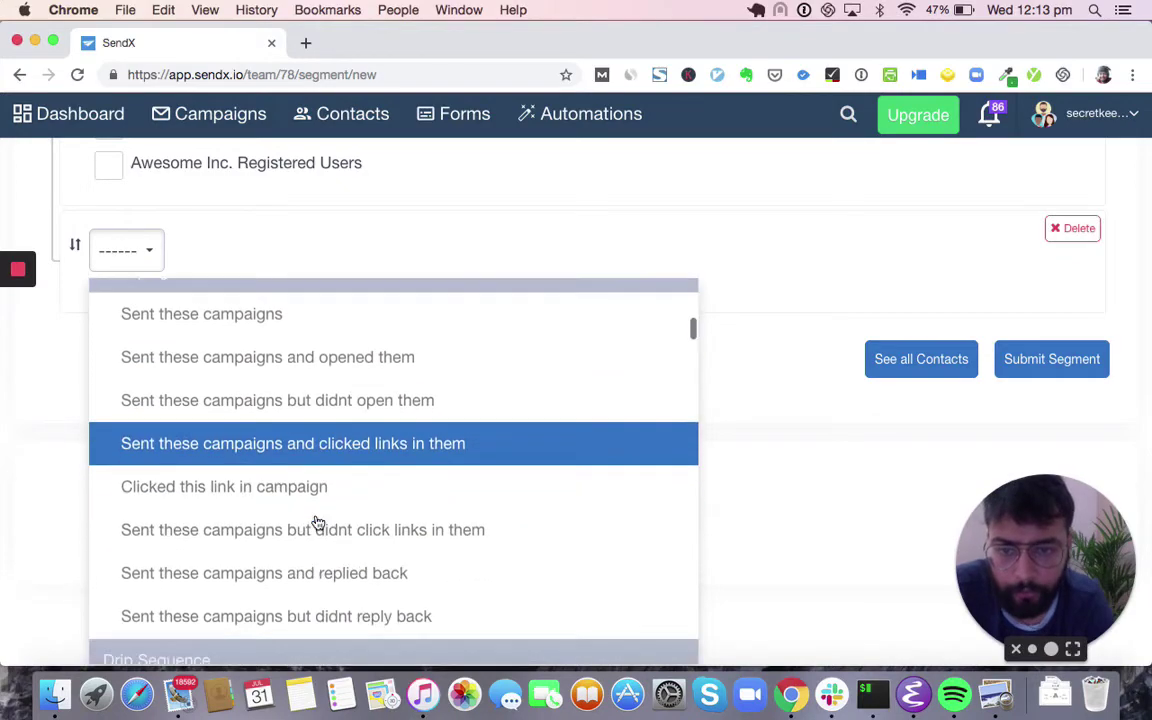
click(372, 445)
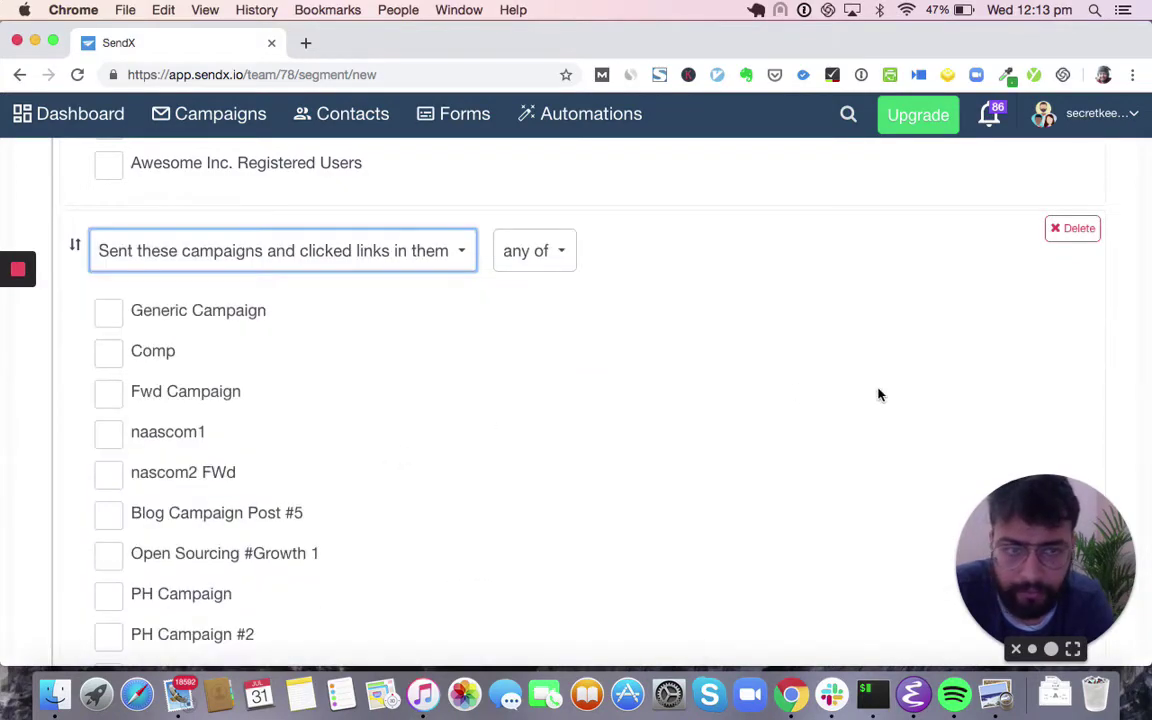
scroll(878, 395, up, 20)
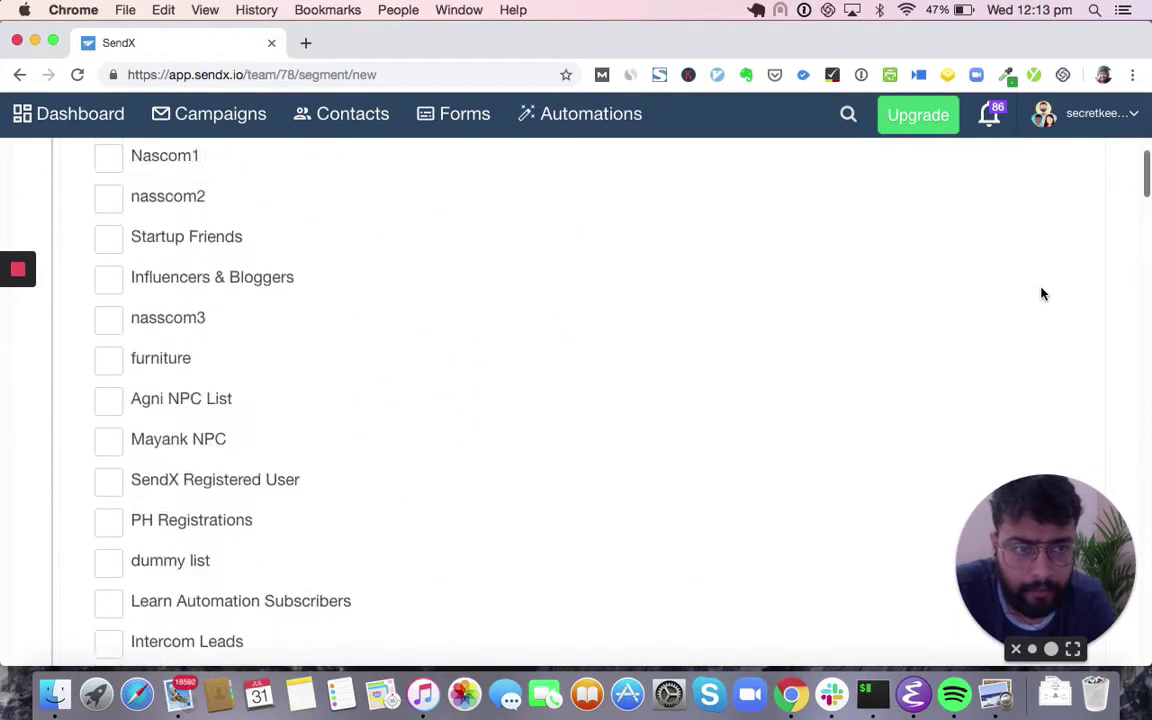
click(1072, 168)
- Set the grouped rule's condition to the UserState custom field with contains
scroll(1021, 273, up, 3)
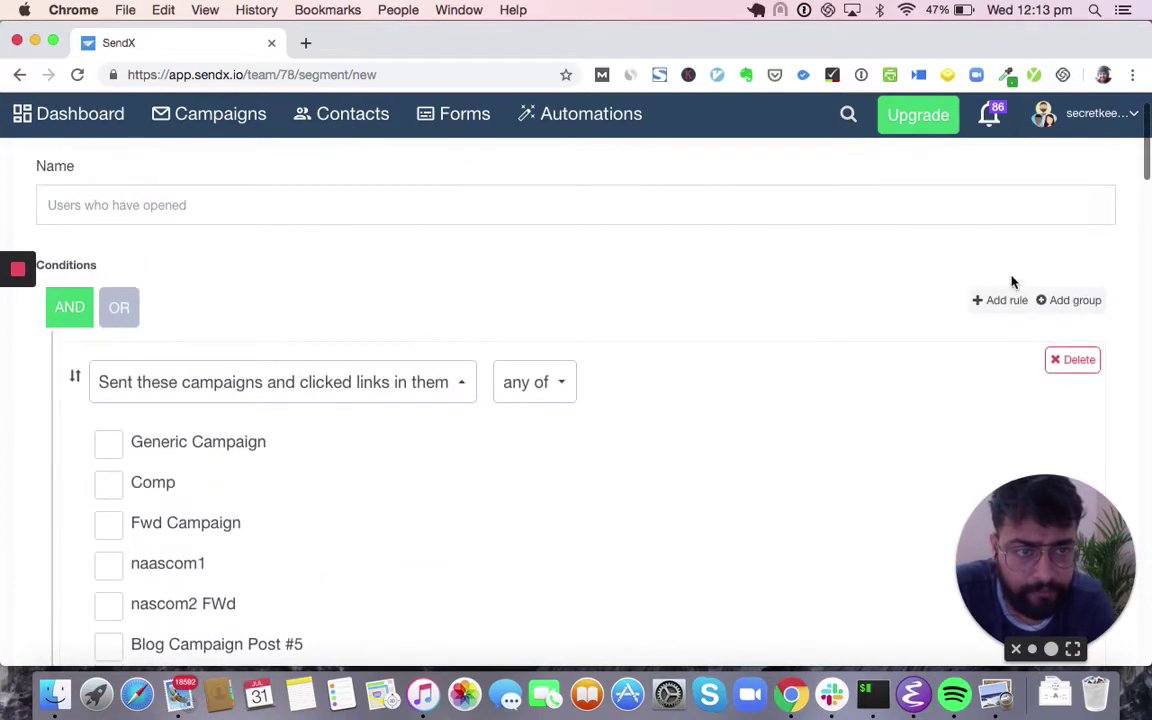
scroll(1067, 308, down, 15)
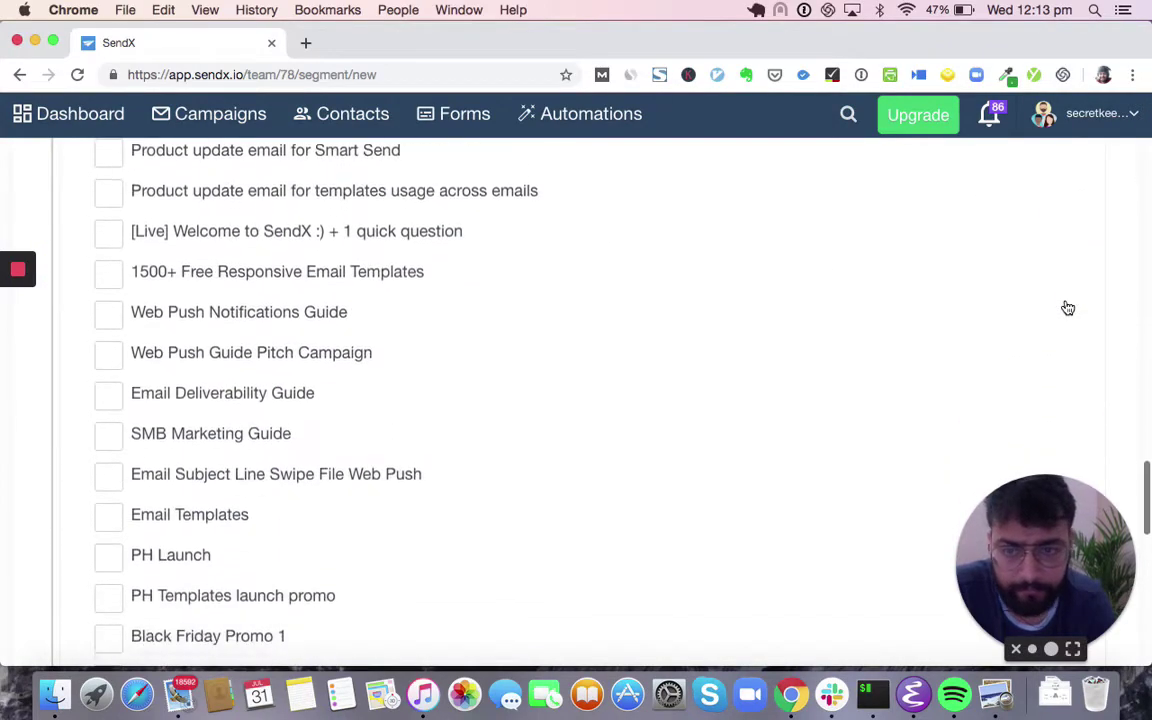
click(174, 256)
scroll(297, 473, down, 15)
scroll(297, 473, up, 8)
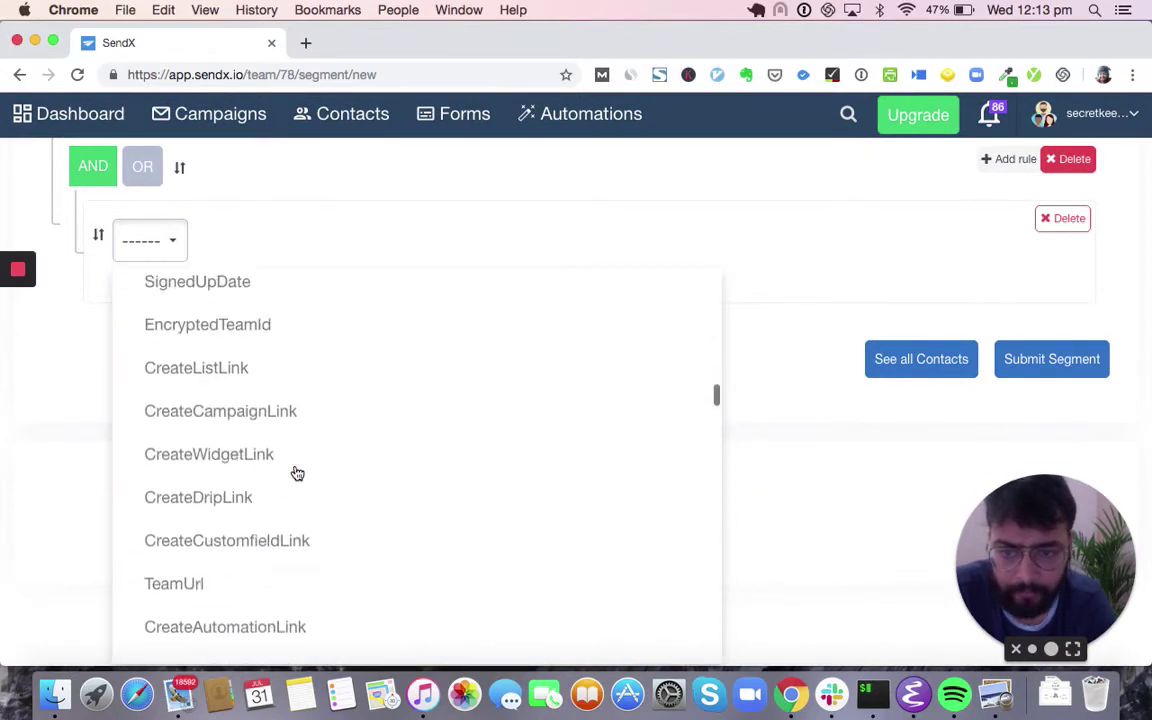
scroll(297, 473, down, 1)
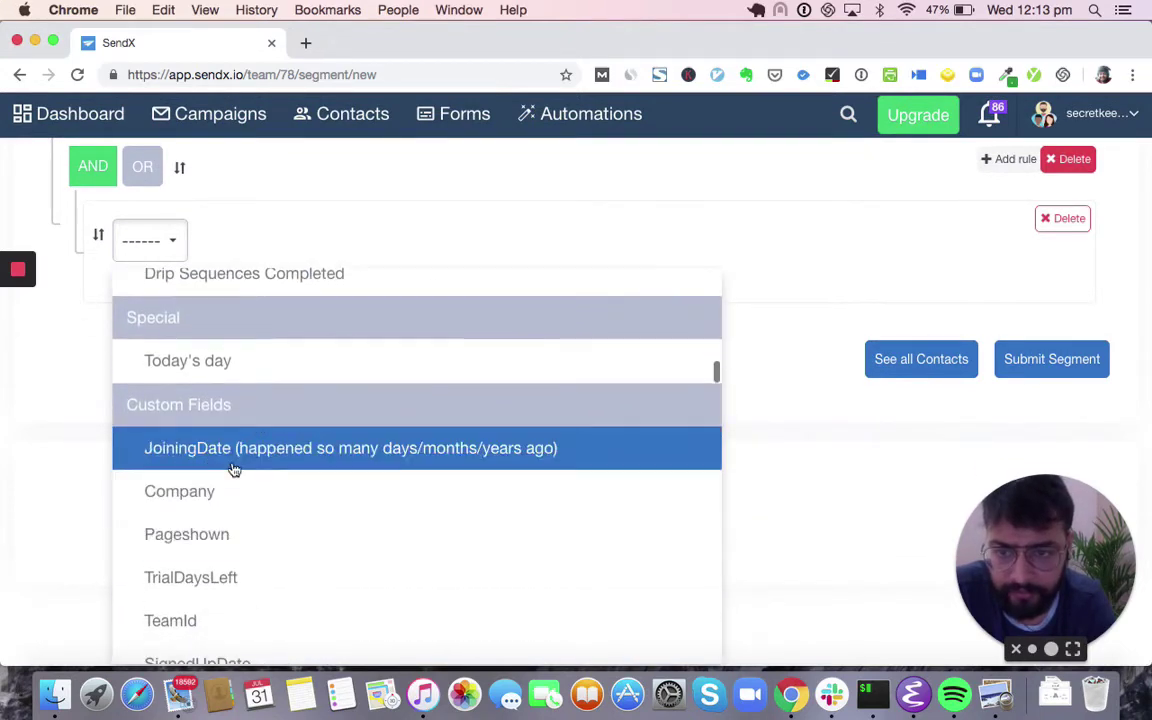
scroll(266, 468, down, 2)
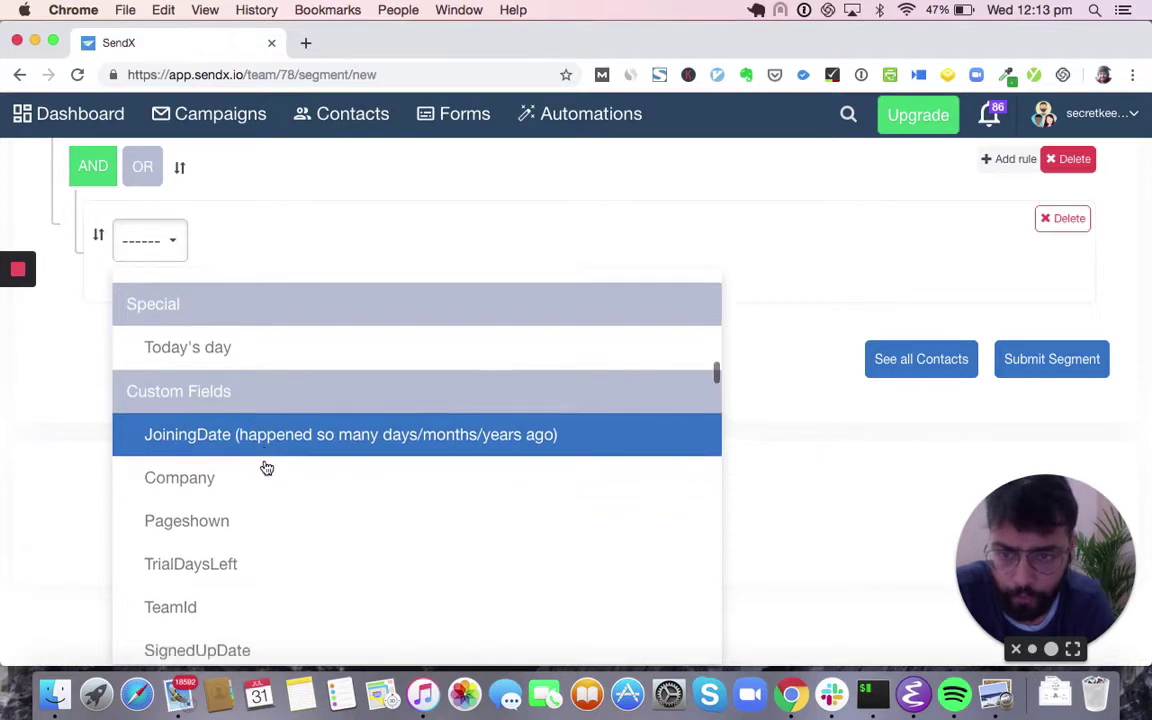
scroll(200, 510, down, 2)
scroll(200, 510, down, 10)
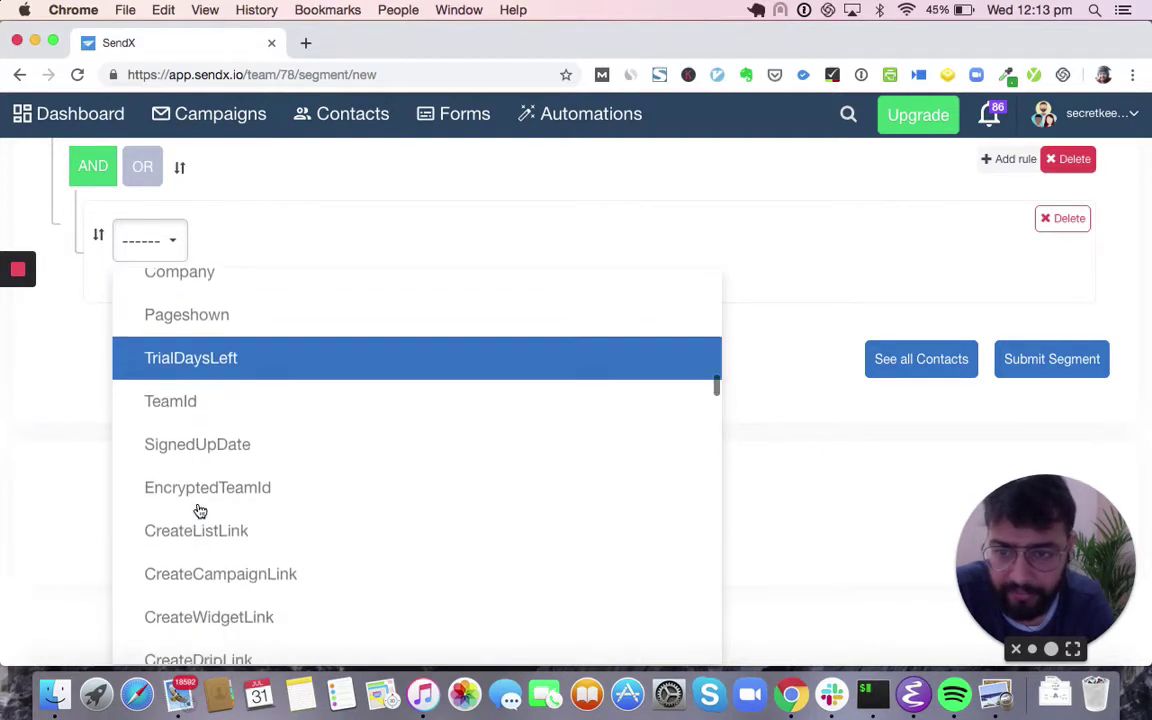
scroll(200, 511, down, 11)
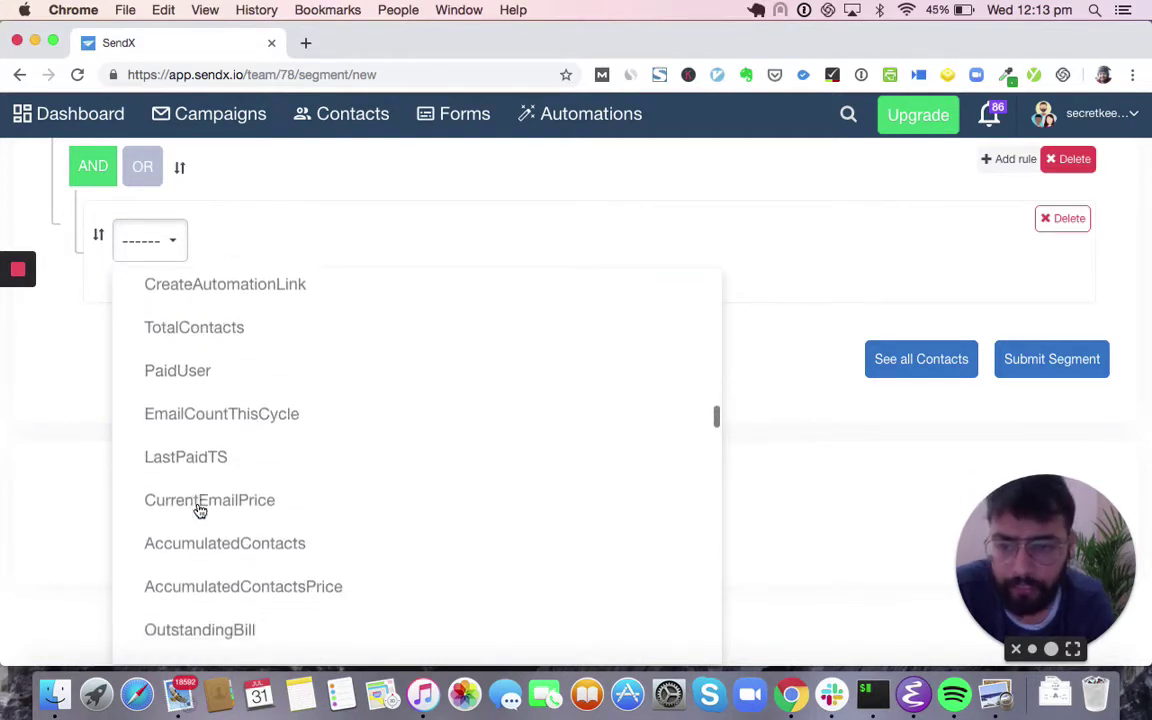
scroll(200, 511, up, 1)
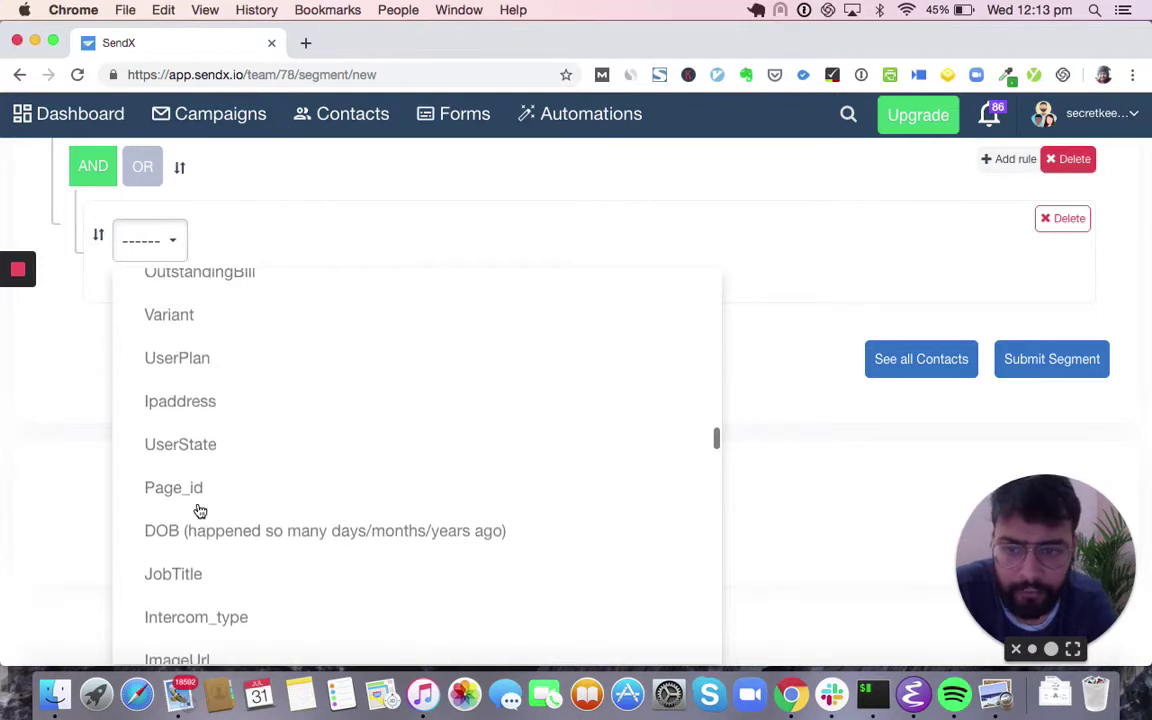
click(231, 453)
scroll(303, 414, up, 3)
- Go to Contacts and open the New Custom Field form from the All Contacts section
click(358, 118)
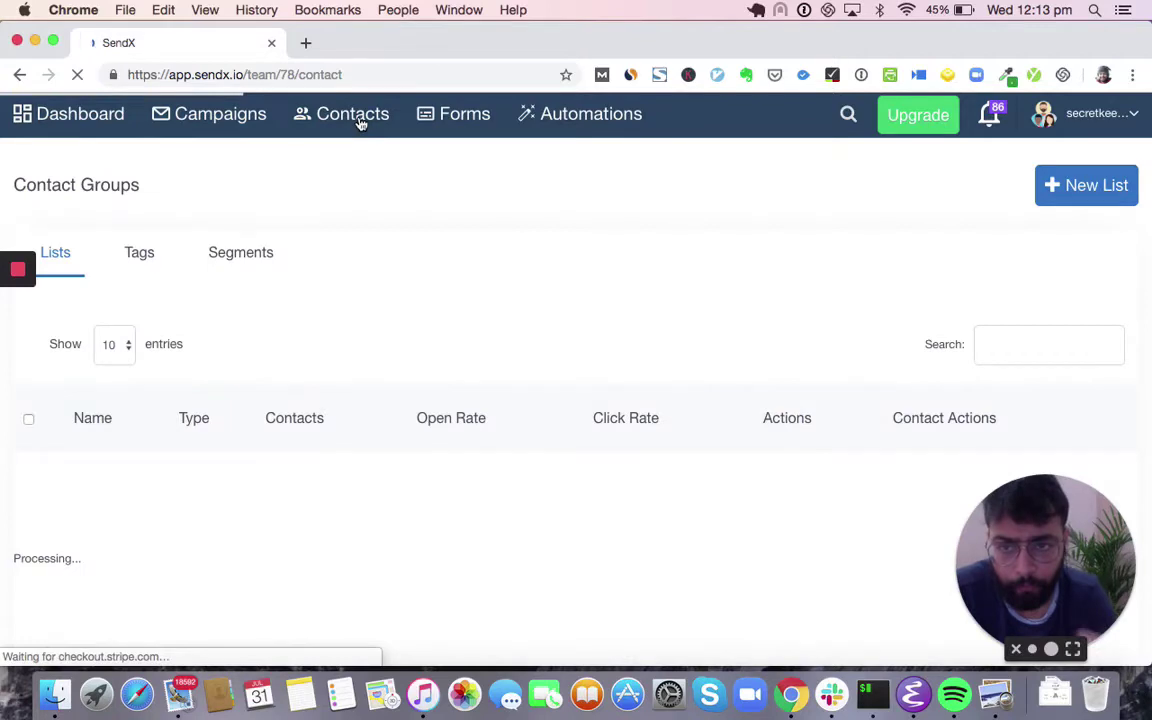
scroll(123, 389, down, 15)
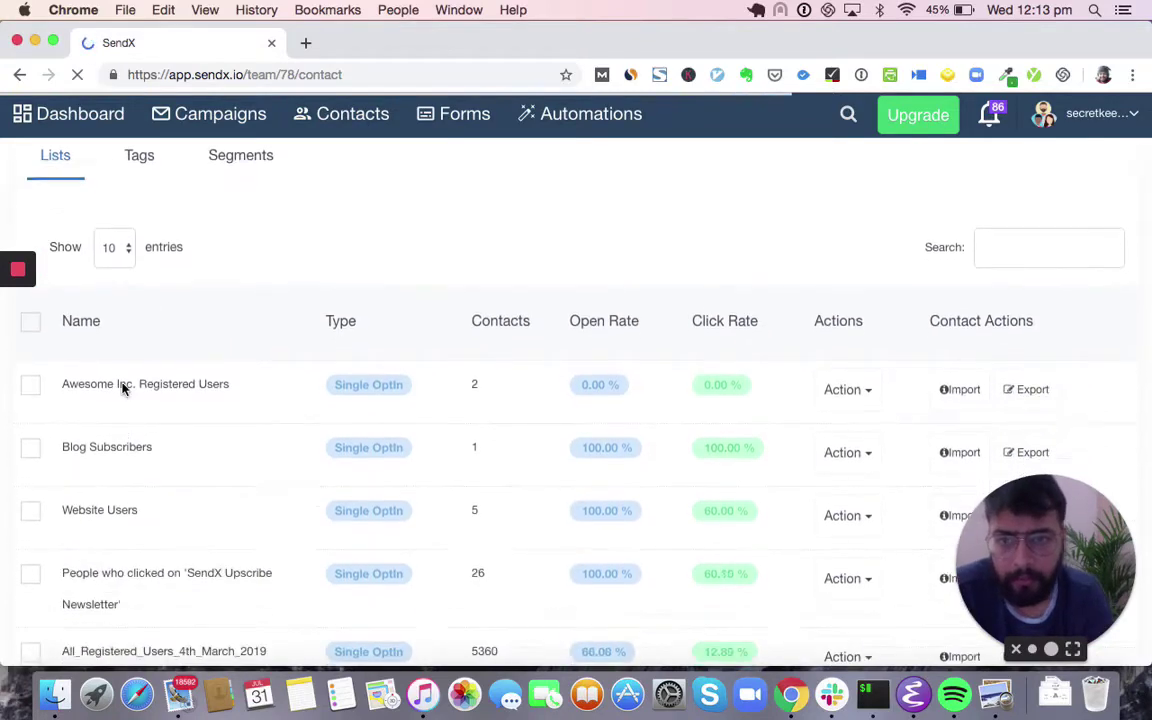
scroll(123, 389, down, 2)
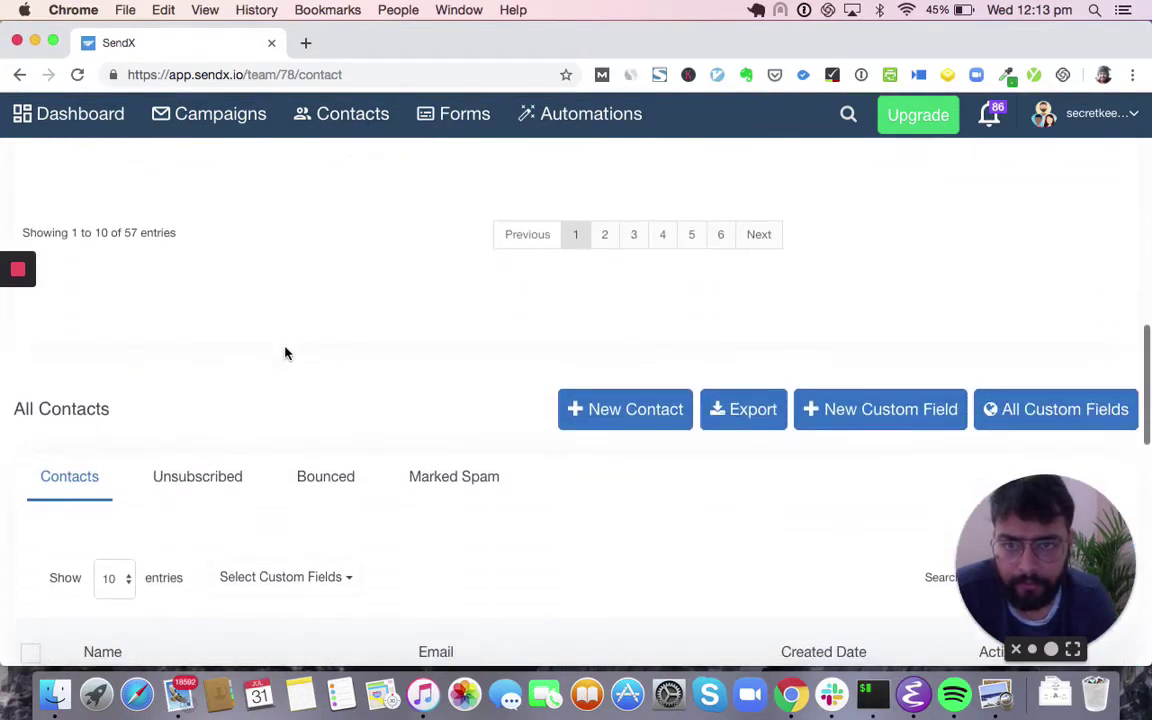
click(884, 420)
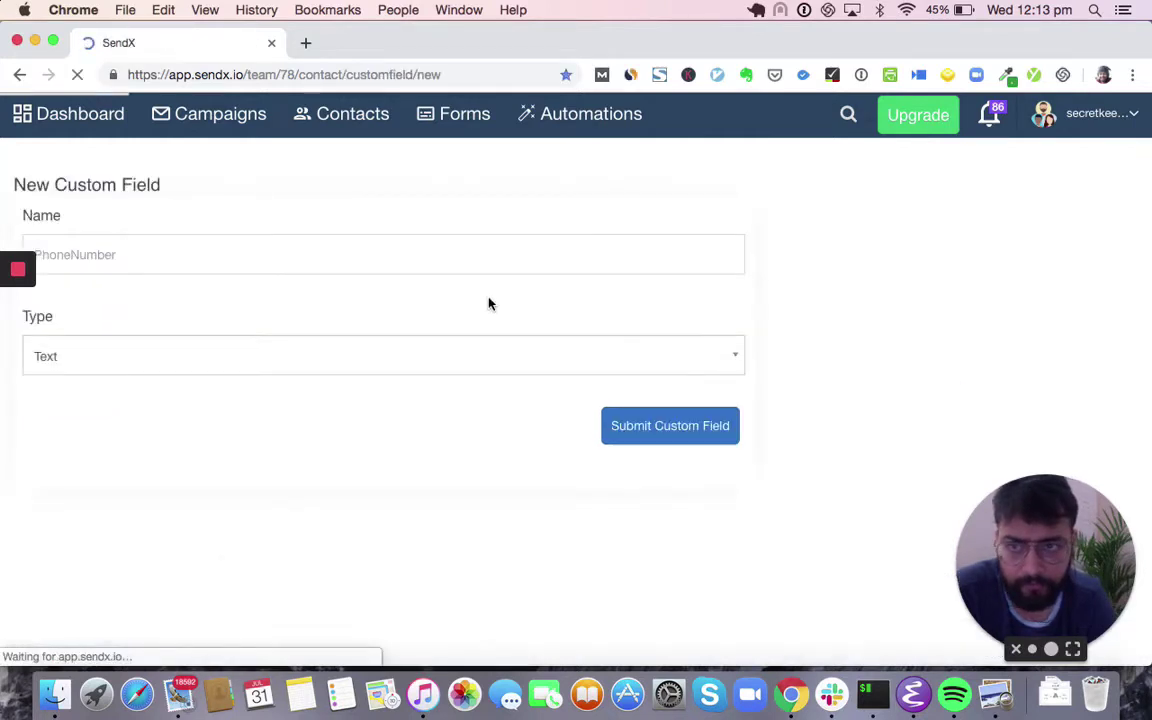
- Add a Text custom field named LastProductPurchased and return to the Contacts lists overview
click(362, 259)
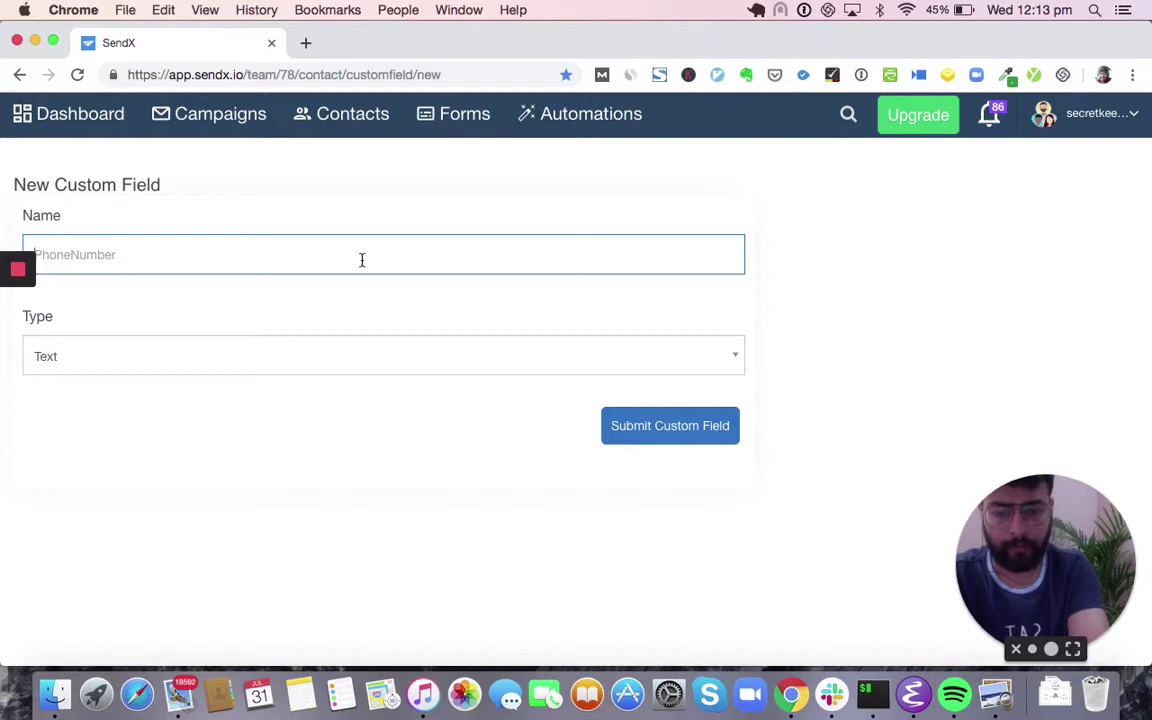
text(LastProductPurchased)
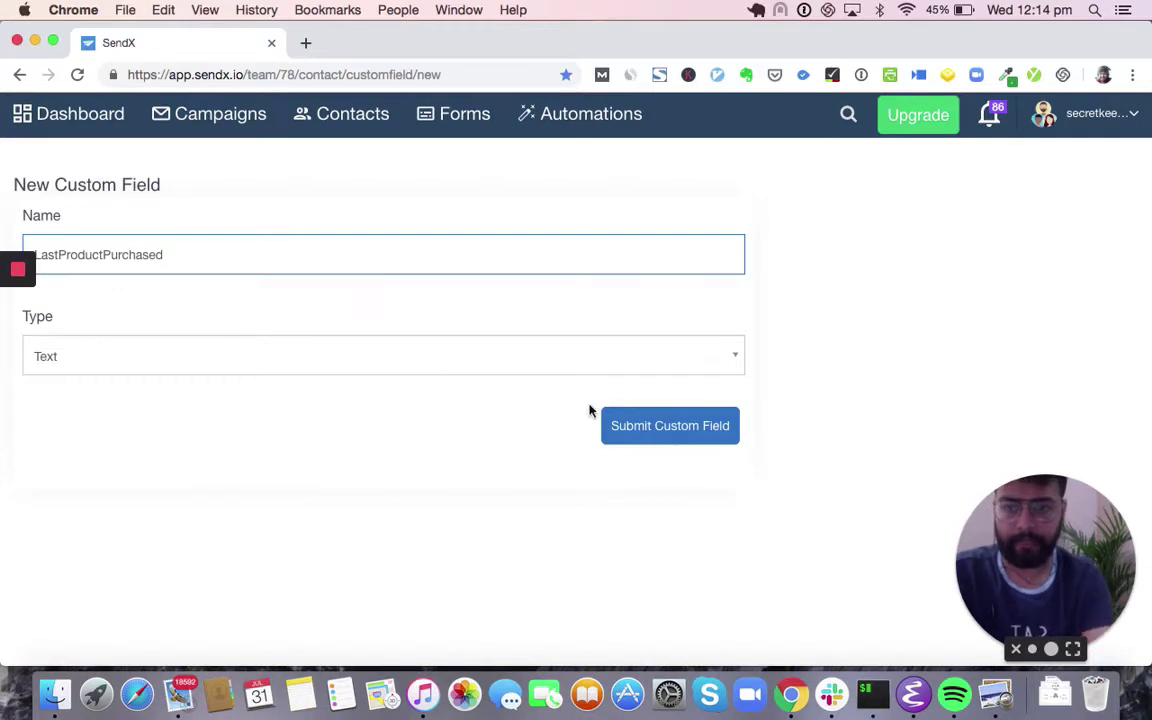
click(500, 360)
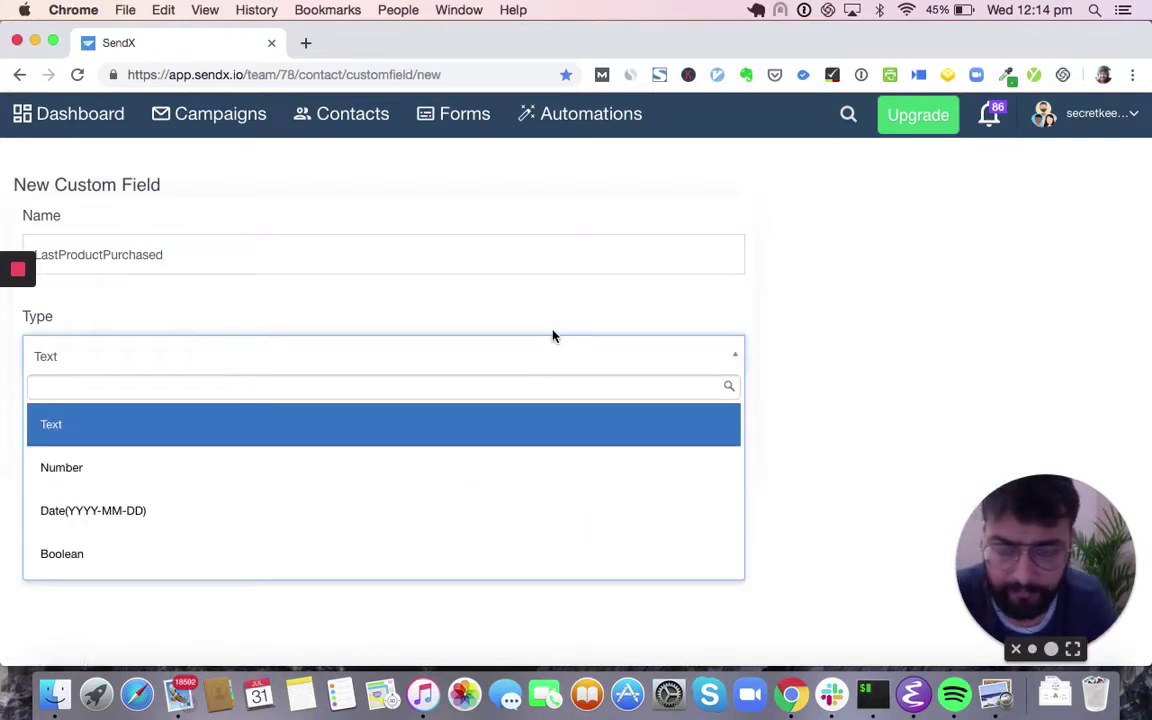
click(553, 336)
click(662, 421)
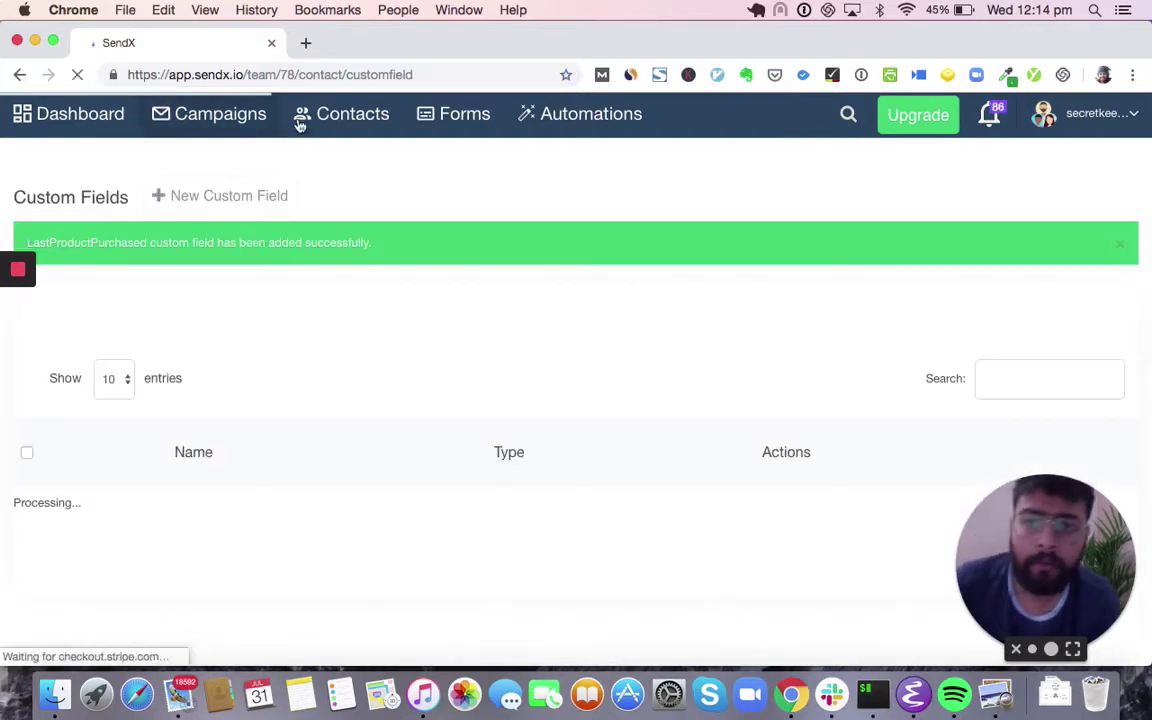
click(331, 117)
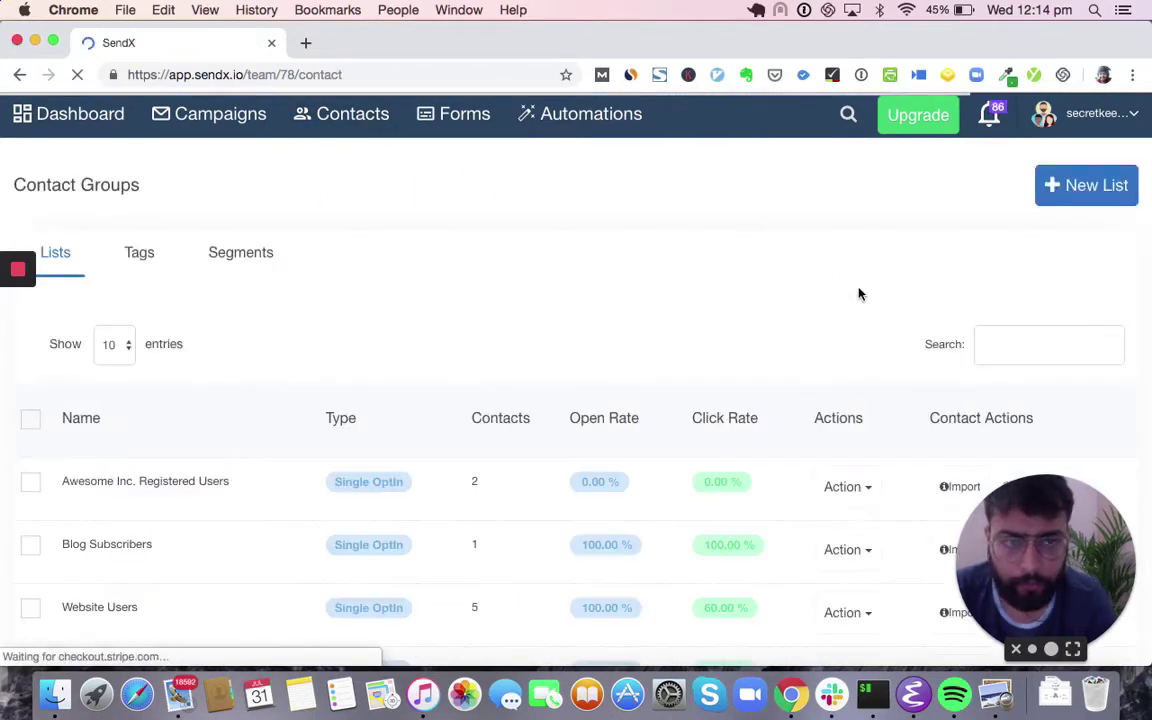
- Open account Settings in a new tab, scroll to the site code snippet, then open a blank tab
click(1085, 113)
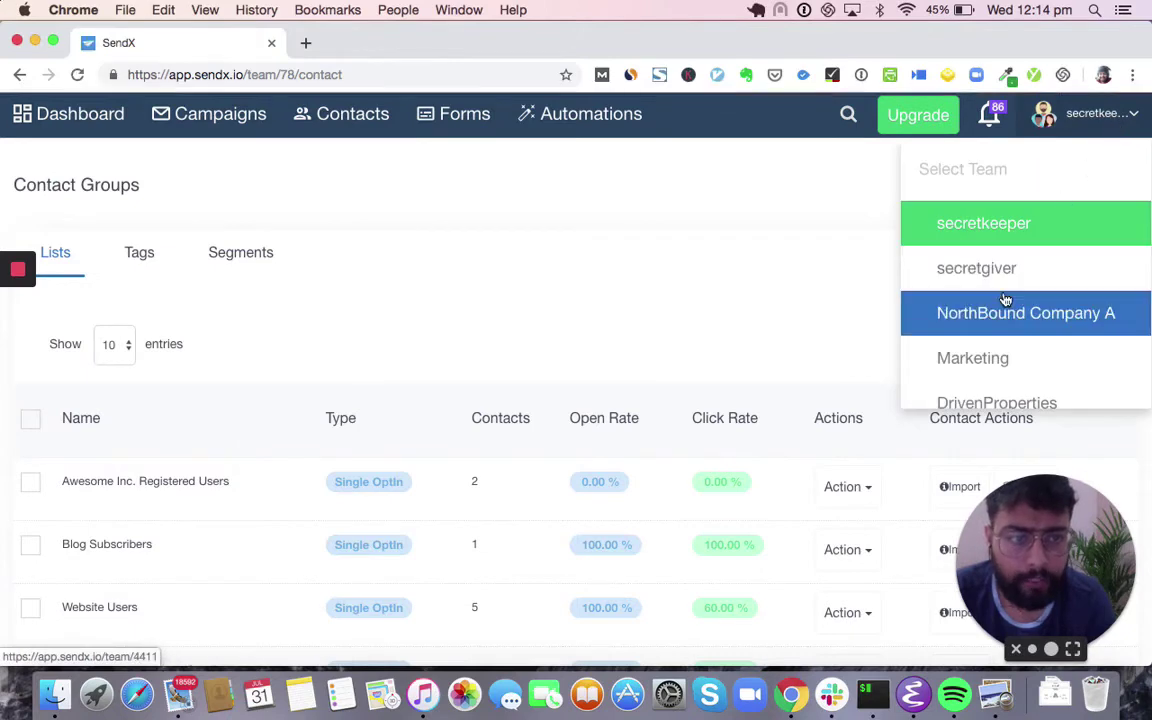
scroll(1006, 300, down, 6)
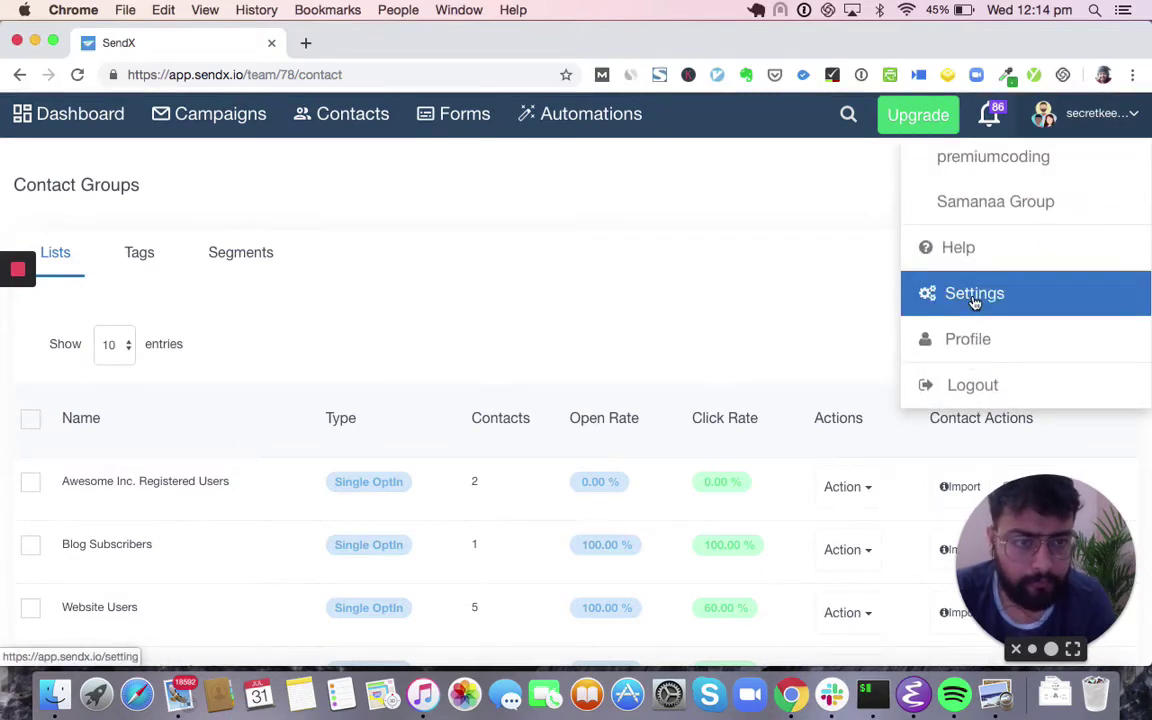
right_click(973, 302)
click(910, 302)
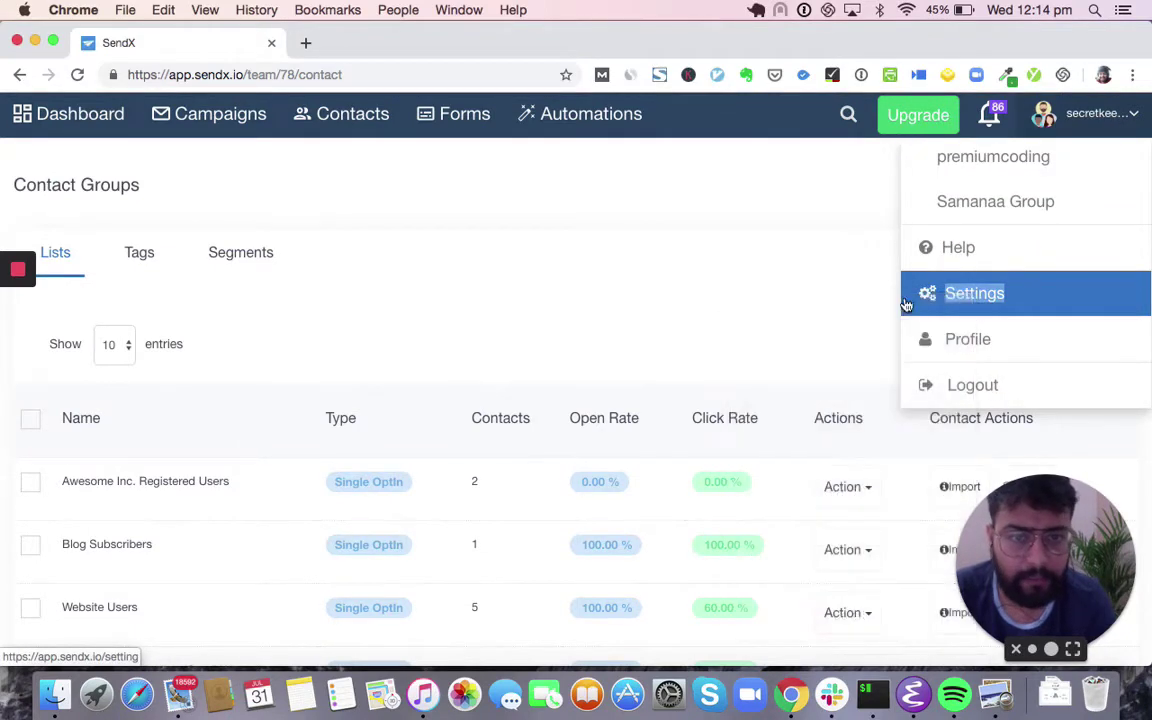
click(385, 45)
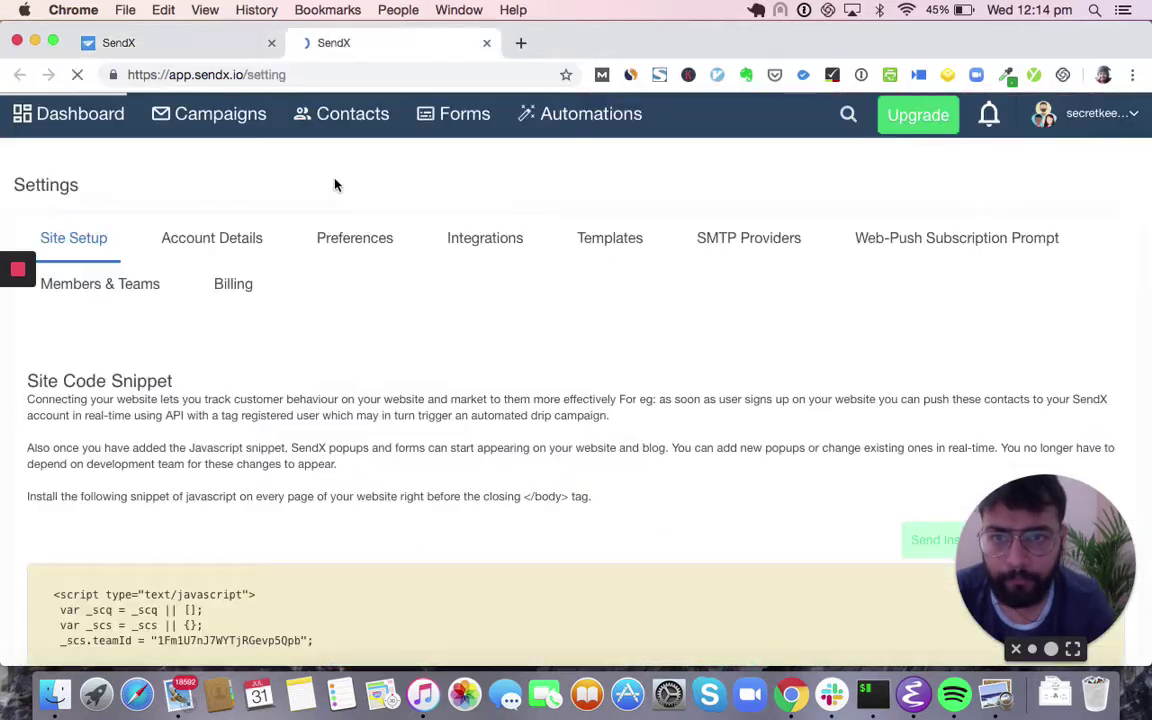
scroll(337, 234, down, 5)
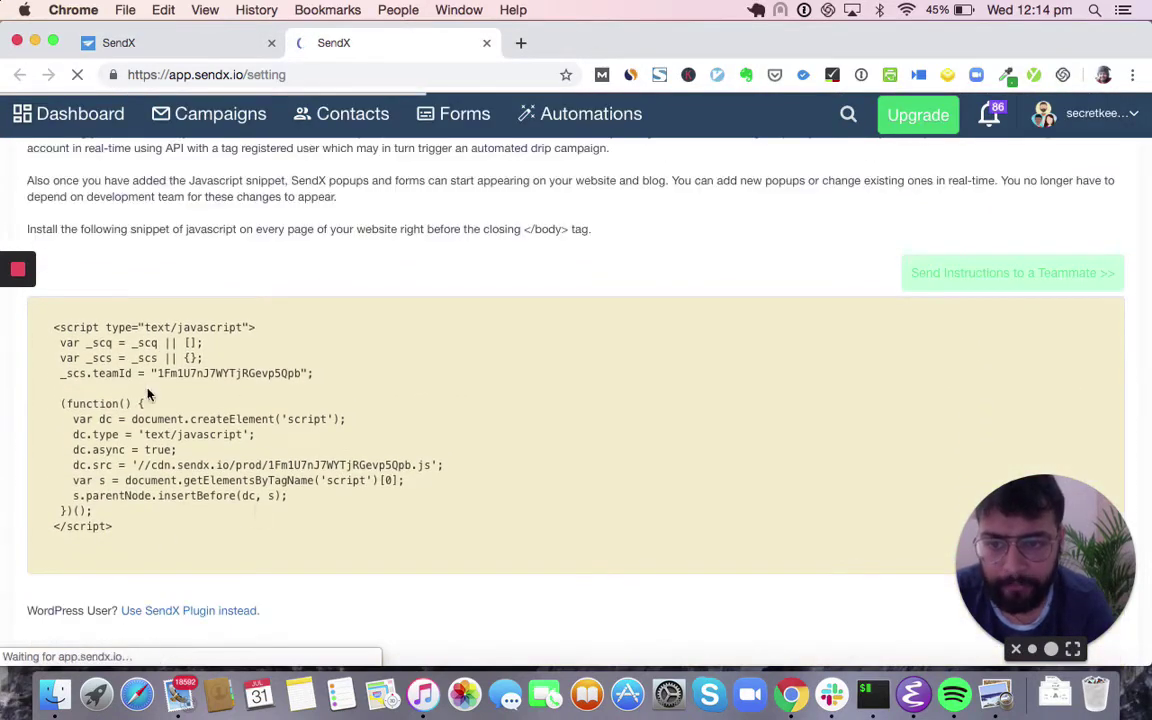
click(520, 43)
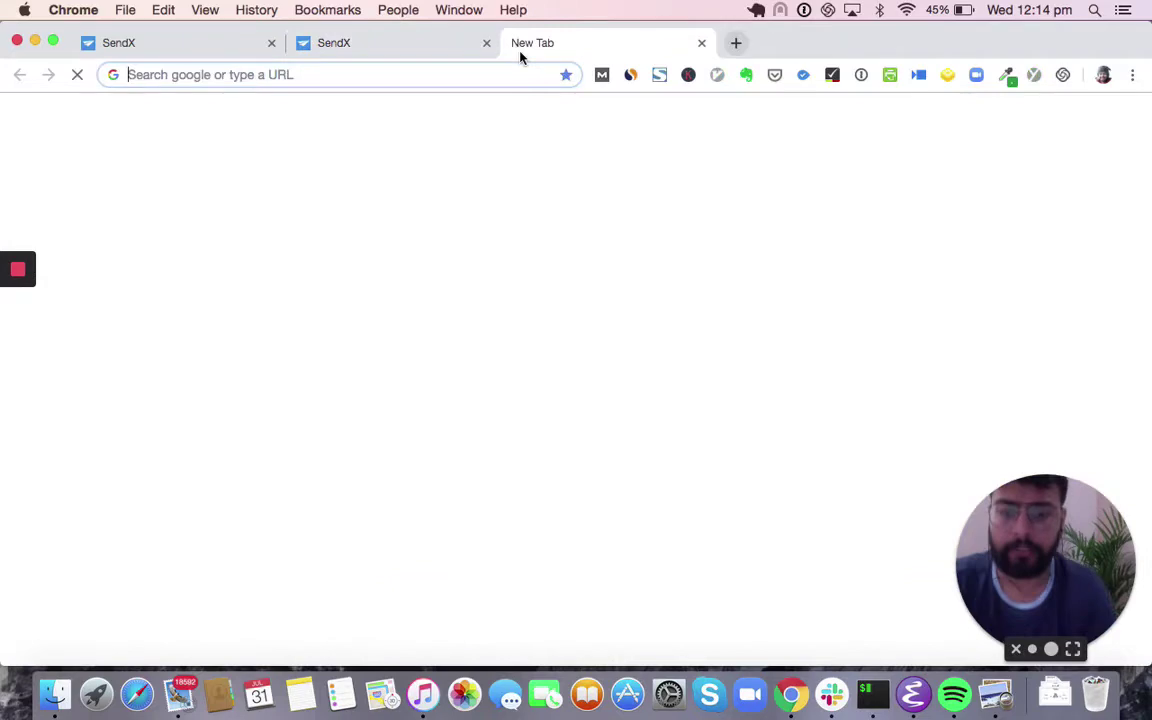
- Load help.sendx.io/api and open the Javascript API article
text(hel)
key(Right)
text(/api)
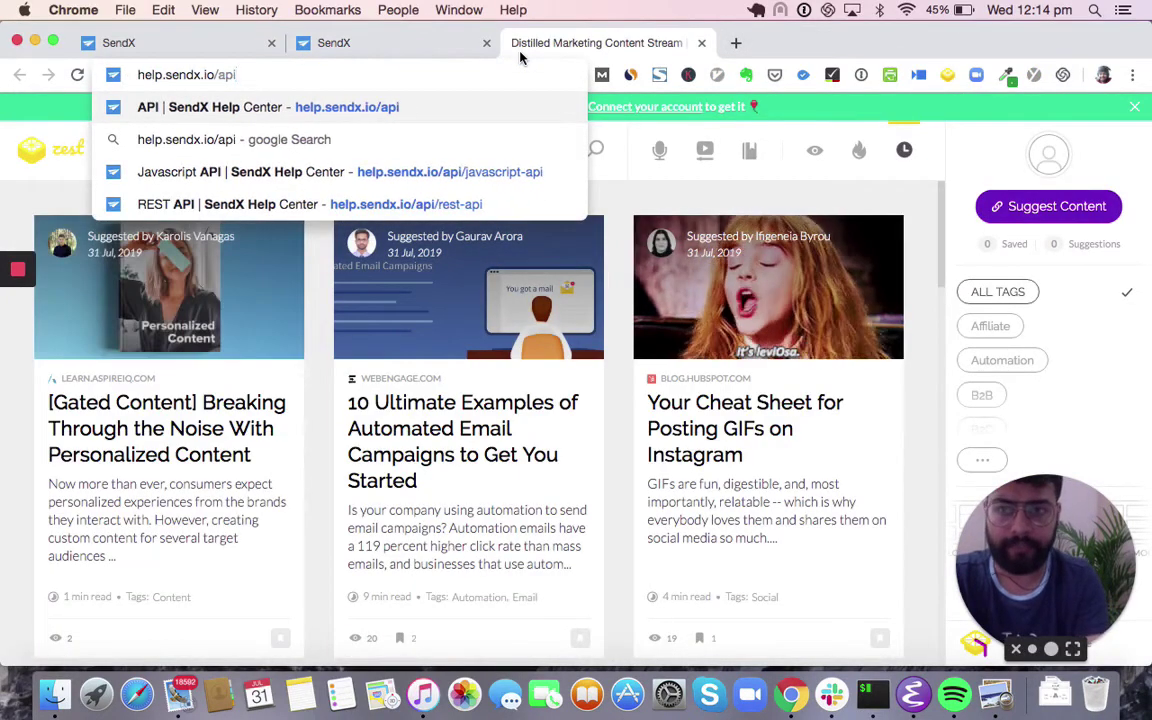
key(Return)
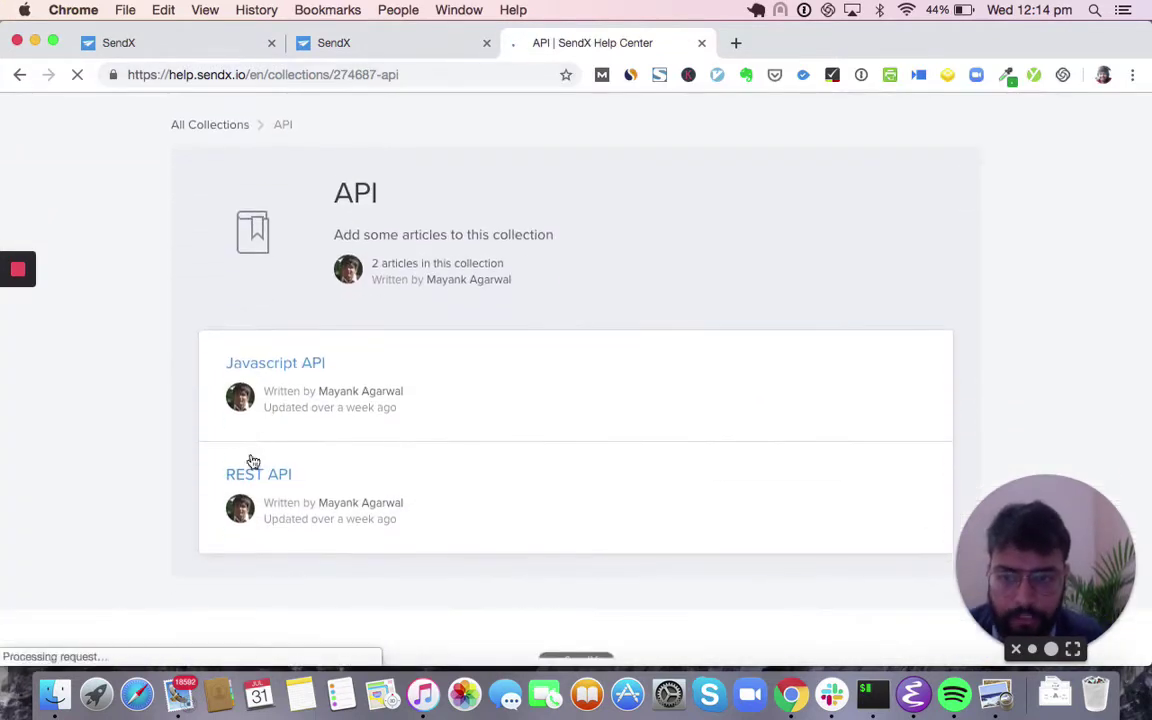
click(307, 365)
- Return to the first SendX tab, close the account menu, and show the Campaigns page
click(206, 46)
click(256, 238)
click(243, 116)
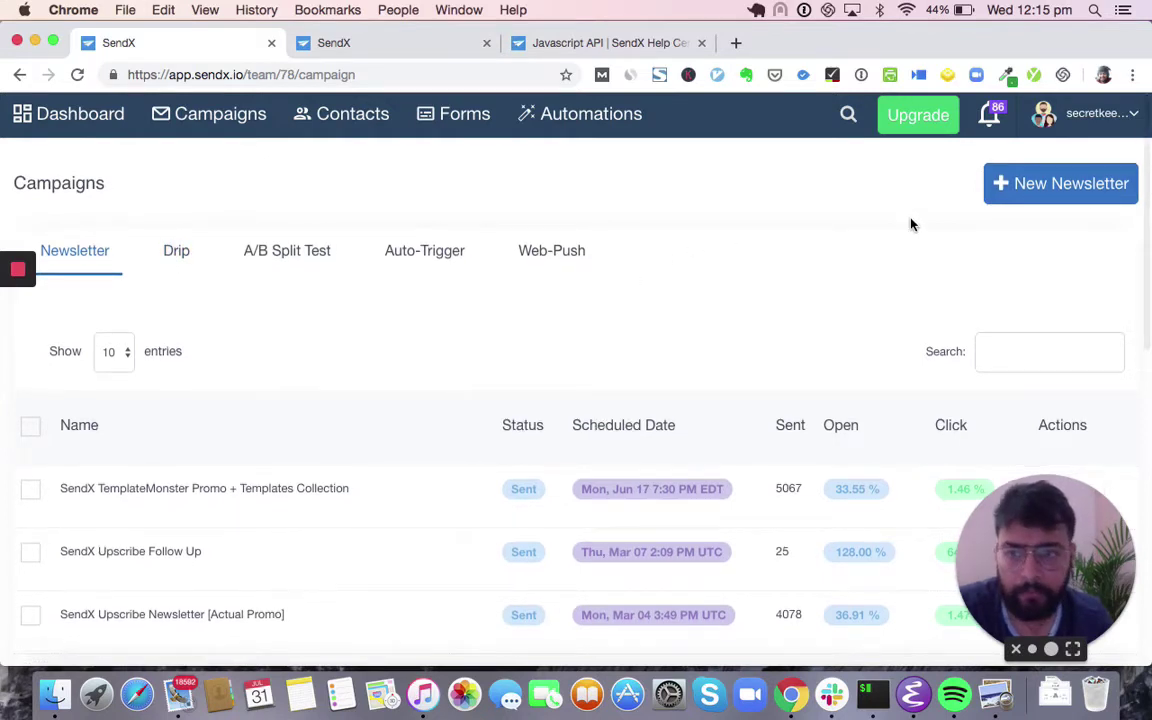
- Start newsletter 'Awesome Inc. July Product Update' and replace the sender name and e-mail with Awesome Inc. details
click(998, 185)
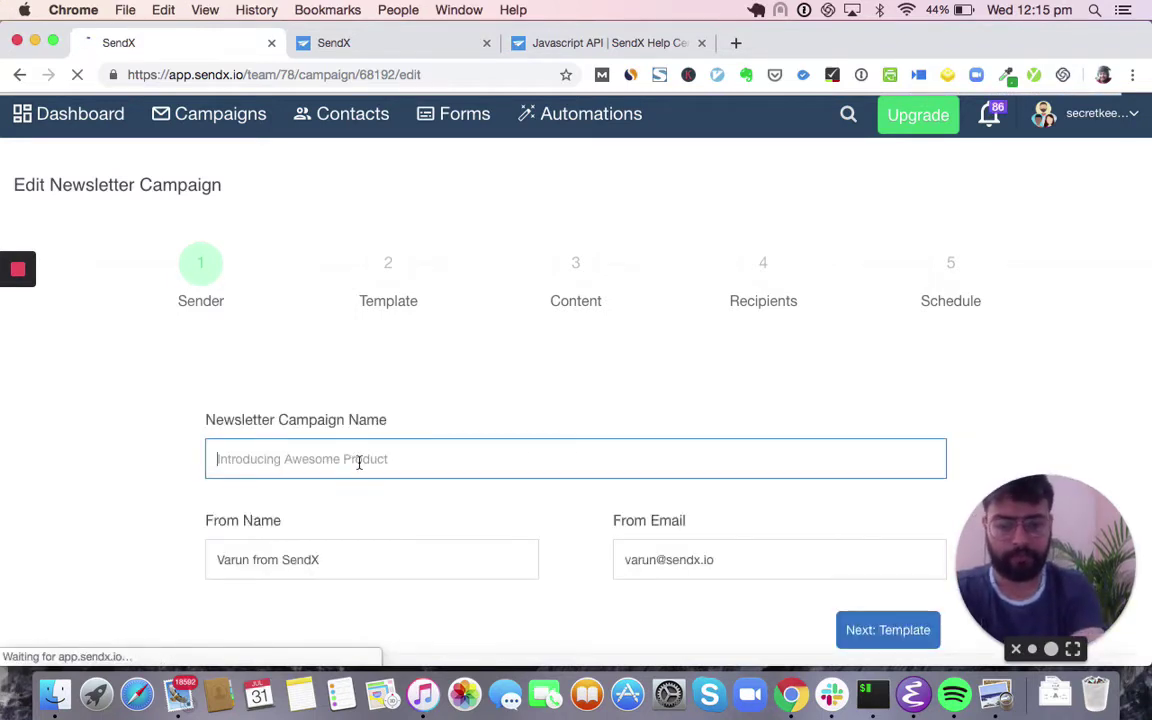
text(Awesome Inc. J)
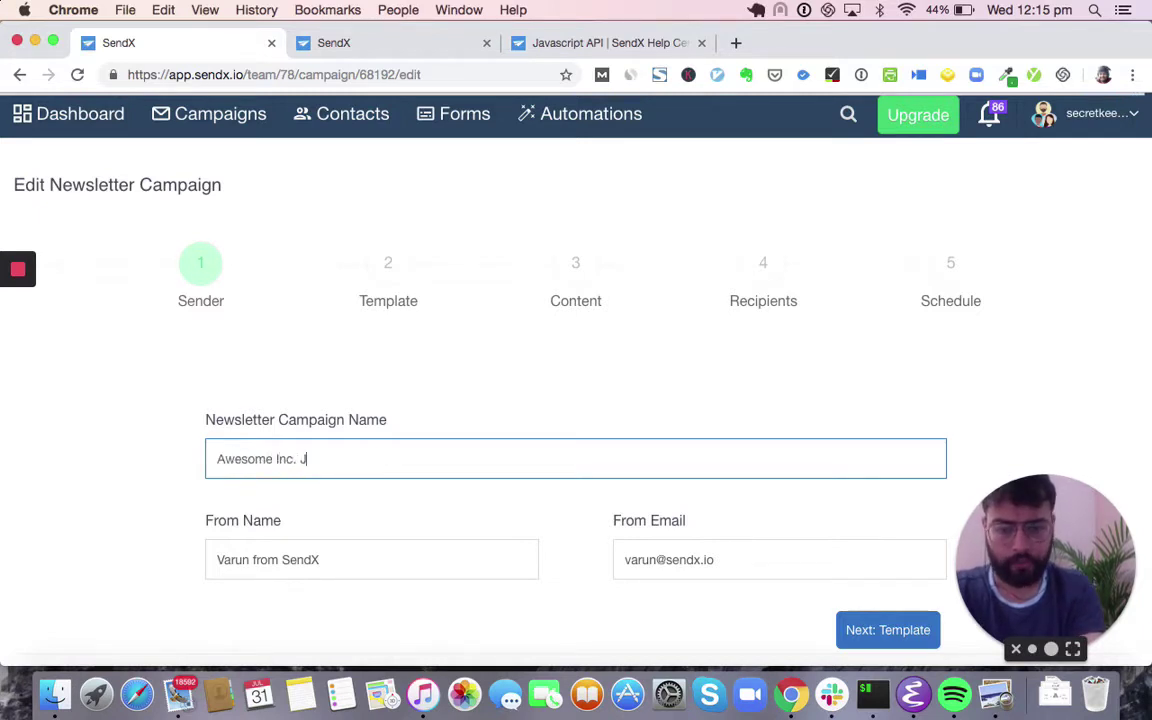
text(uly Product U)
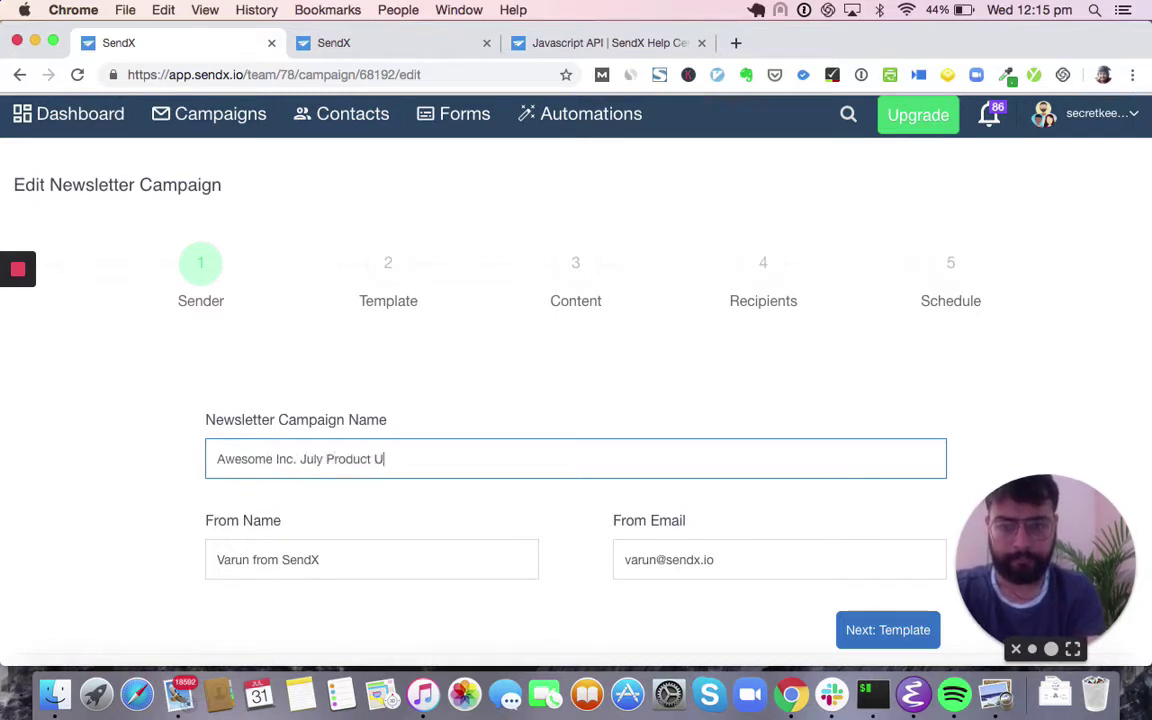
text(pdate)
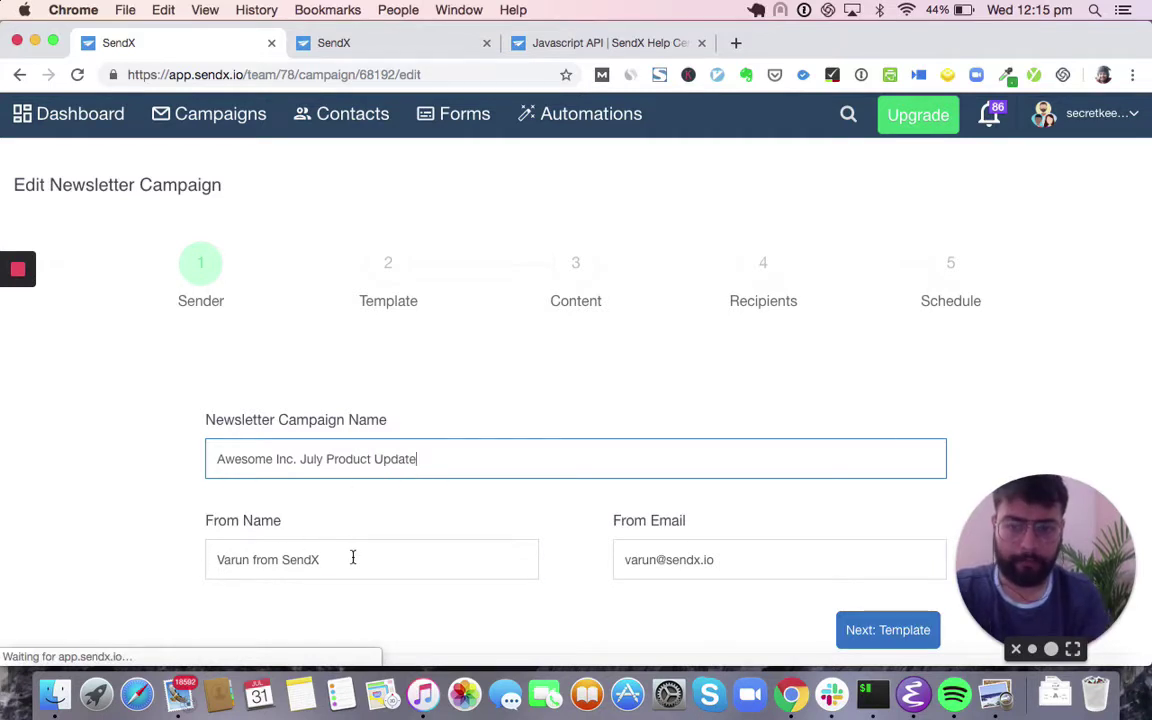
double_click(352, 557)
key(super+a)
text(Ada)
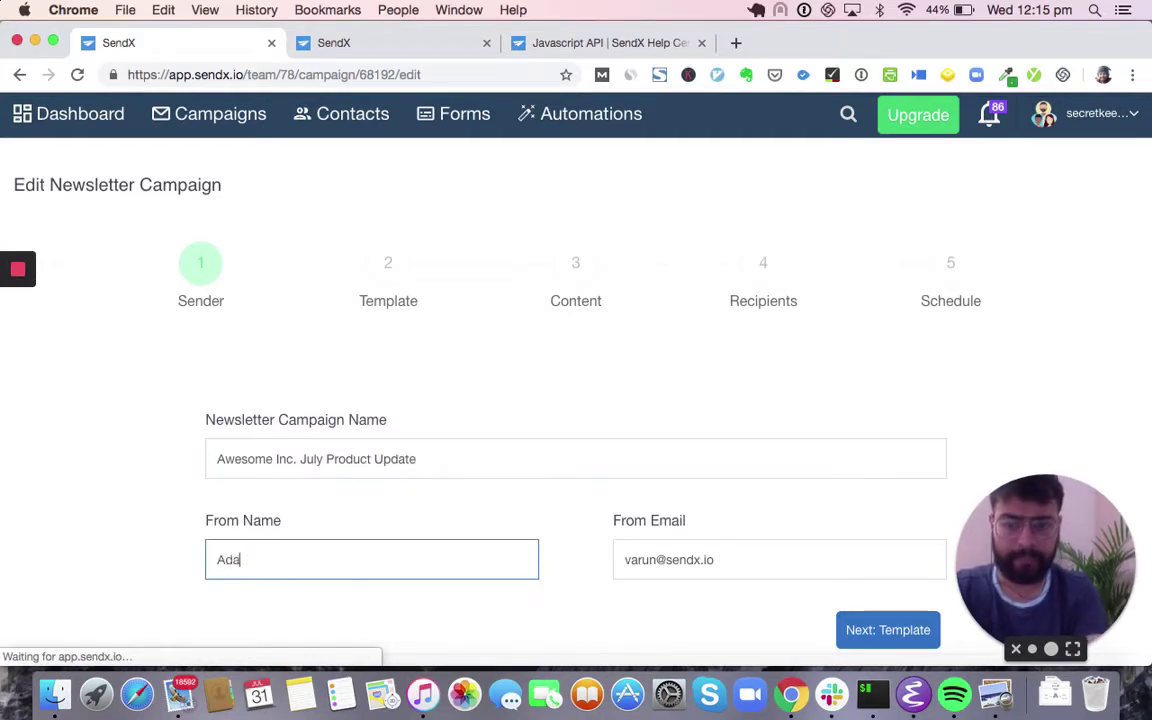
text(m from Aweso)
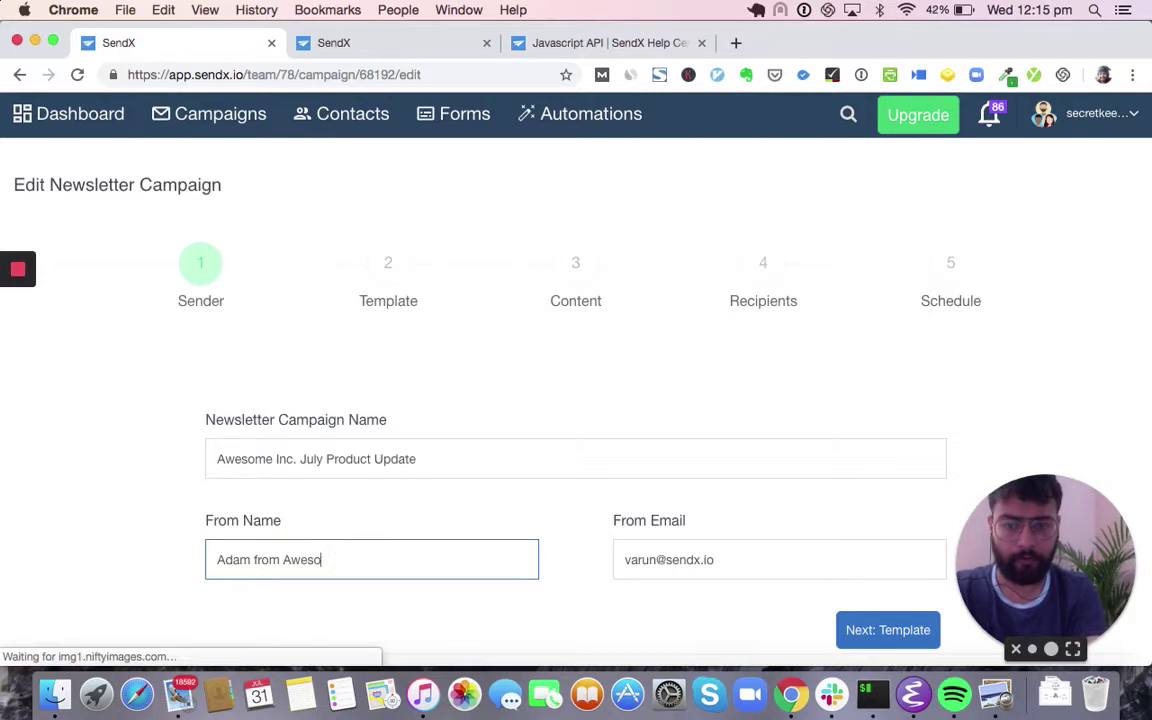
text(me Inc.)
key(Tab)
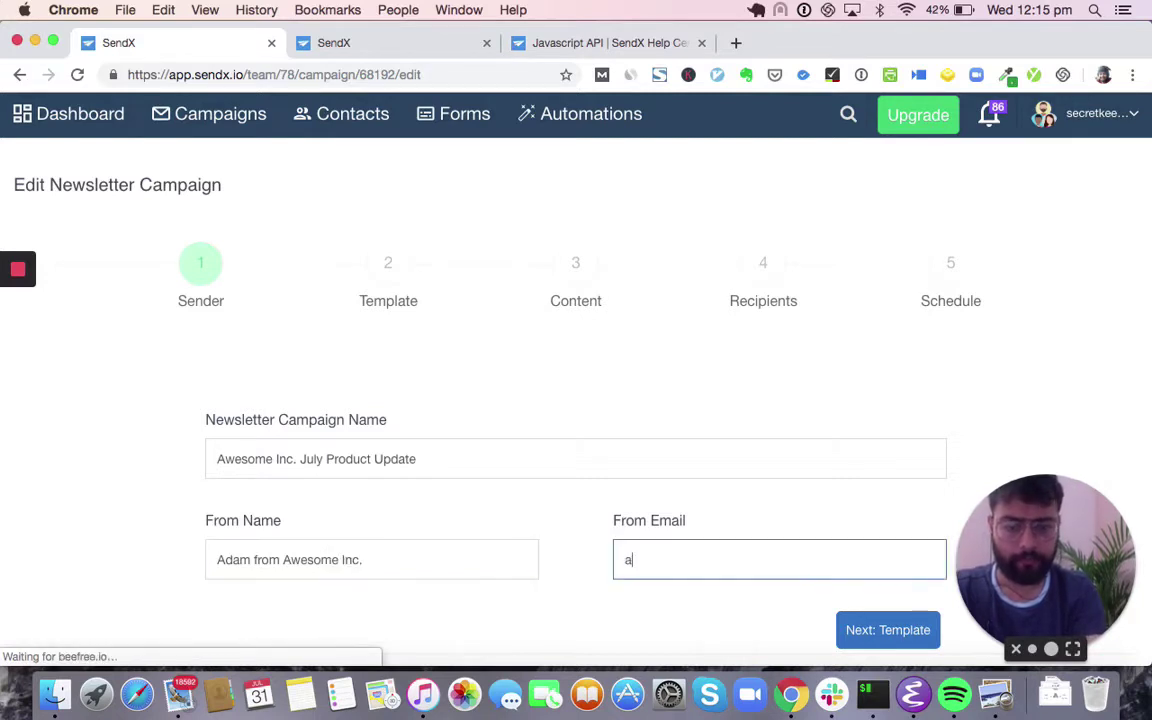
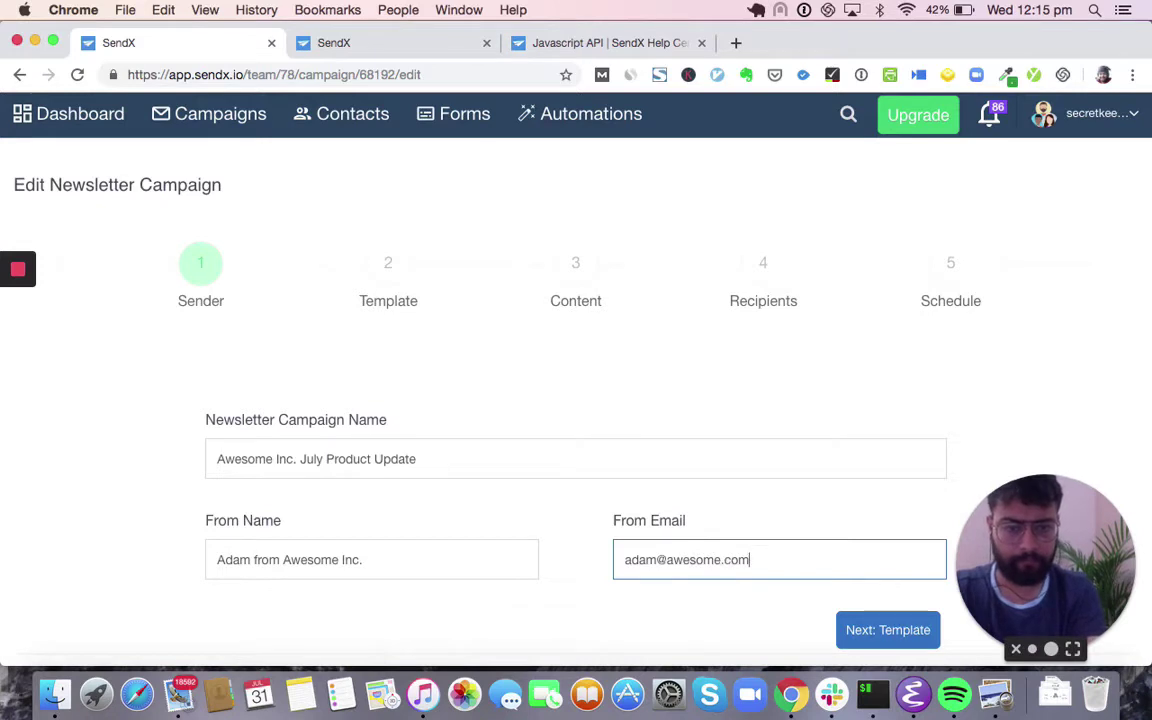
- Advance the campaign to the template step and filter the templates to Featured
click(888, 630)
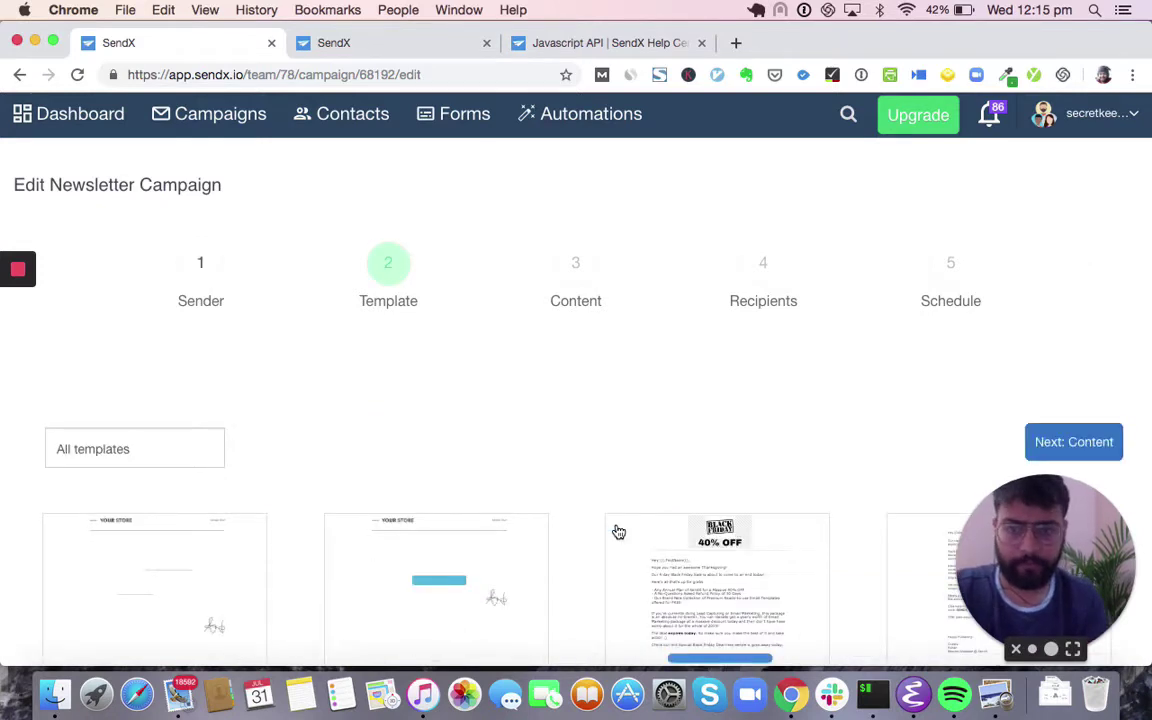
mouse_move(617, 532)
scroll(618, 532, down, 2)
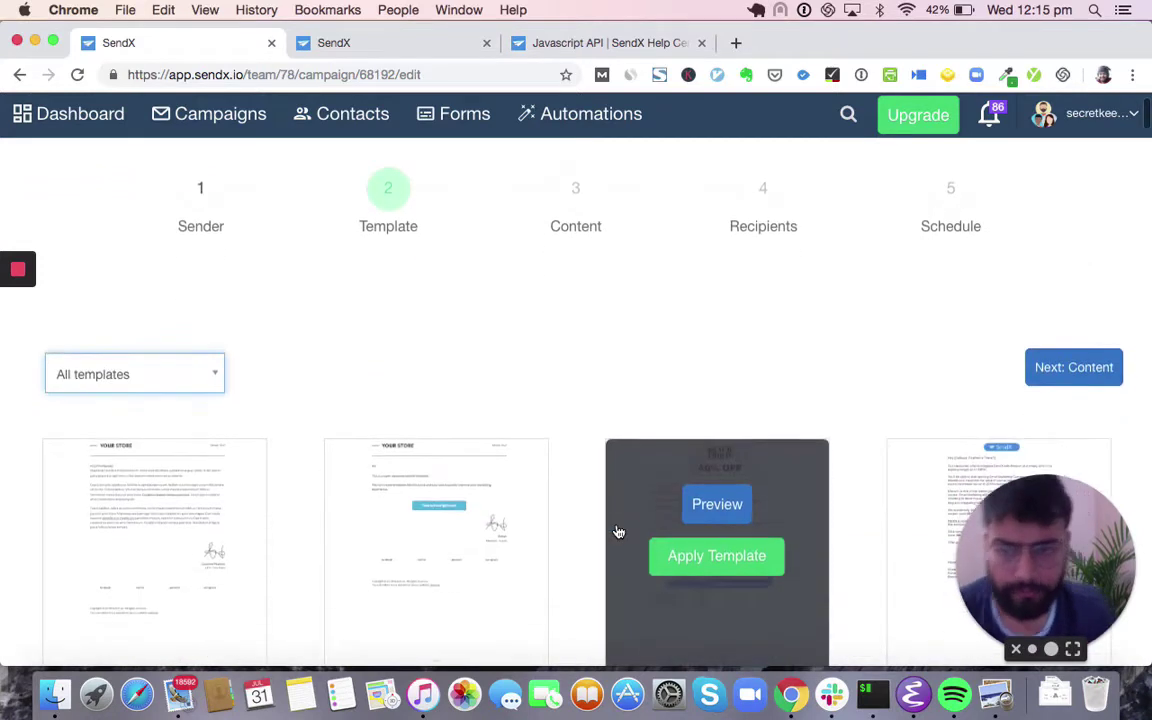
click(215, 395)
click(173, 536)
scroll(318, 466, down, 15)
scroll(318, 466, up, 15)
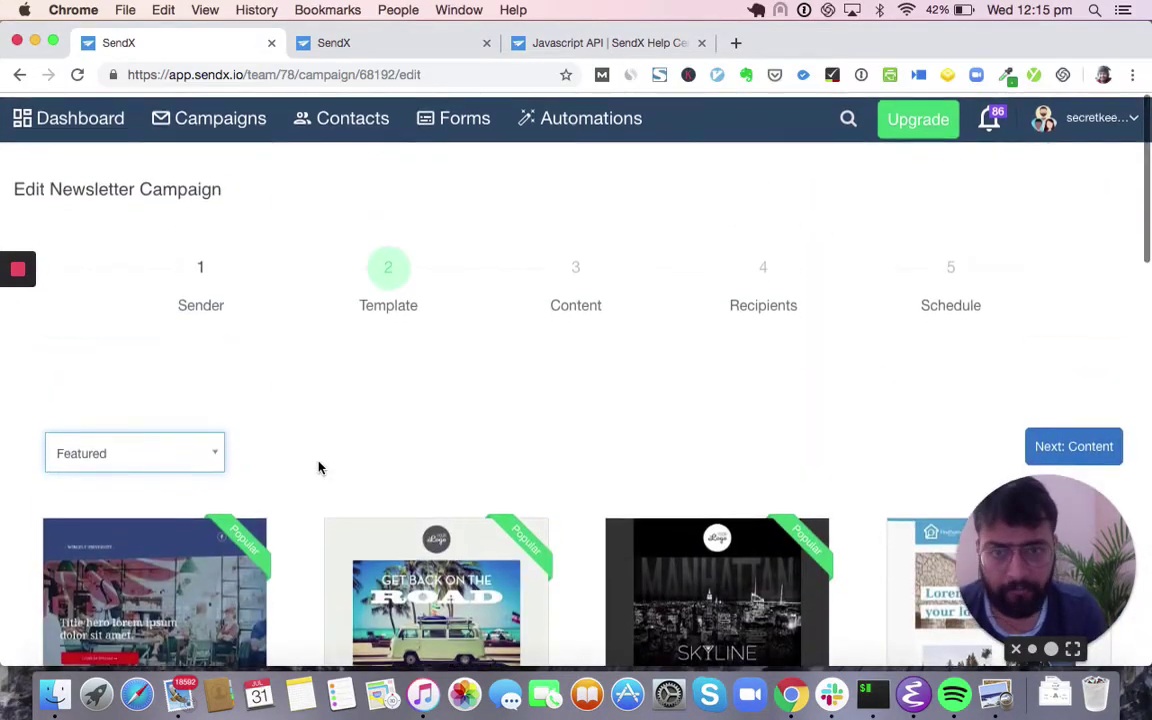
- Switch the template category to E-commerce and browse those templates
click(188, 458)
scroll(197, 407, down, 3)
click(147, 375)
scroll(330, 414, down, 1)
scroll(330, 414, down, 1)
- Filter templates to Events and apply the Fashion Event of the Year template
click(199, 337)
scroll(167, 429, down, 4)
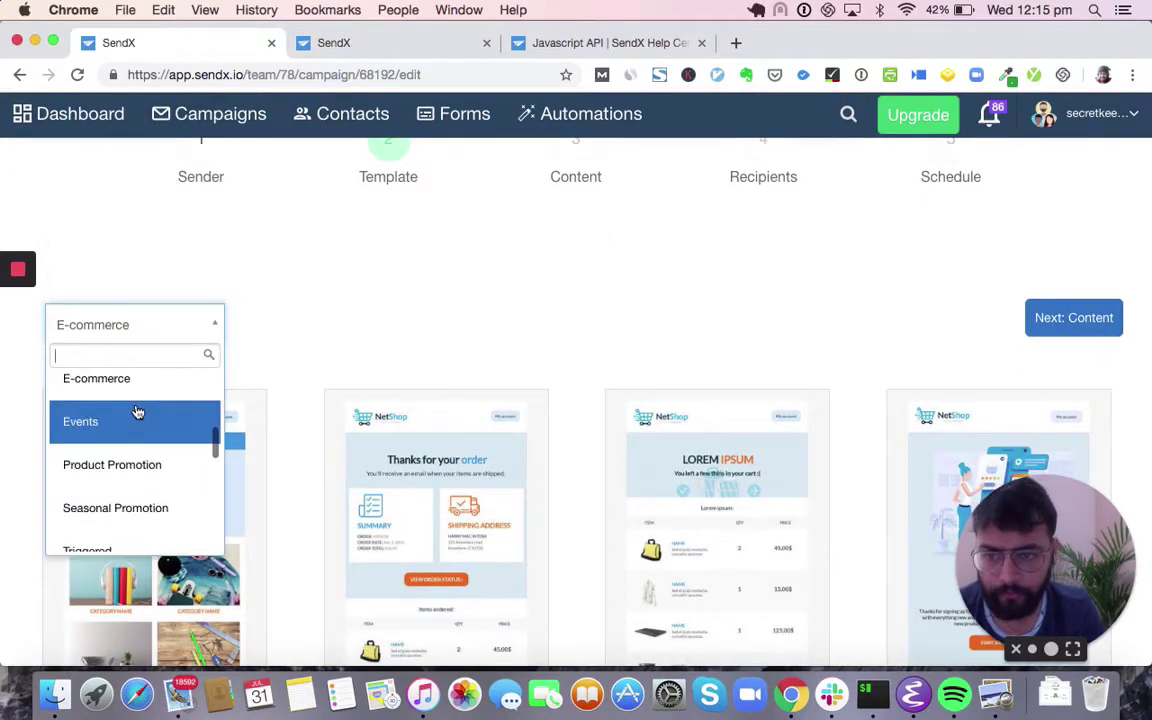
click(135, 434)
scroll(358, 357, down, 3)
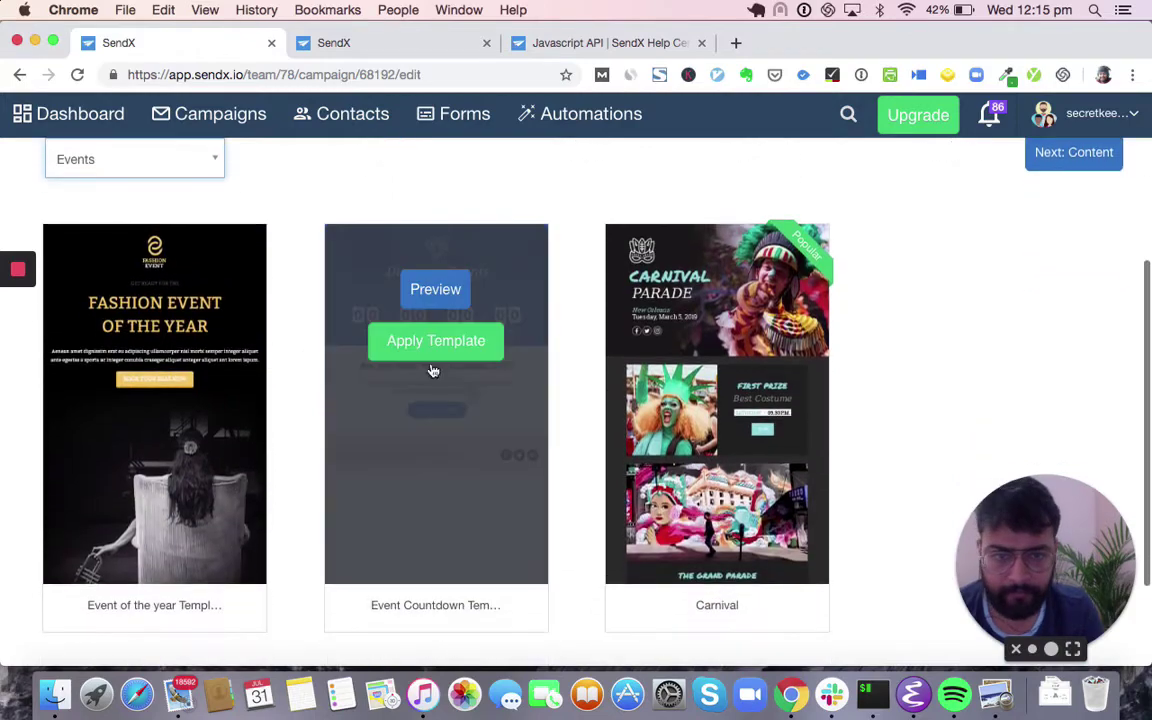
click(180, 340)
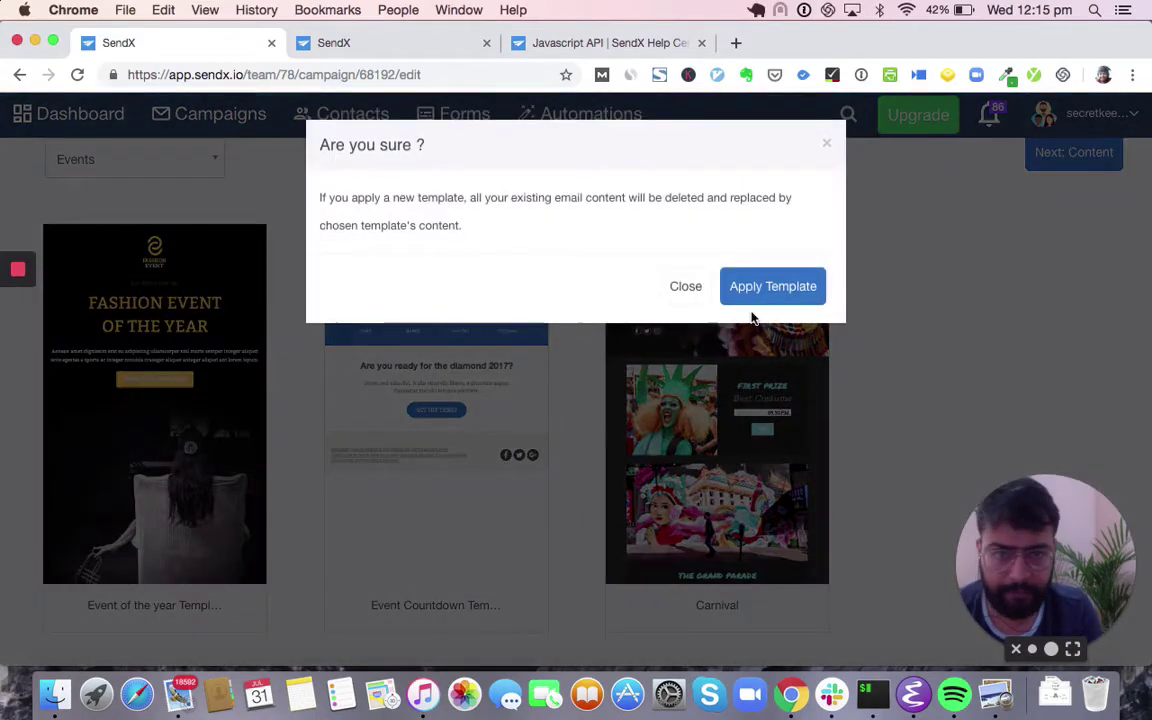
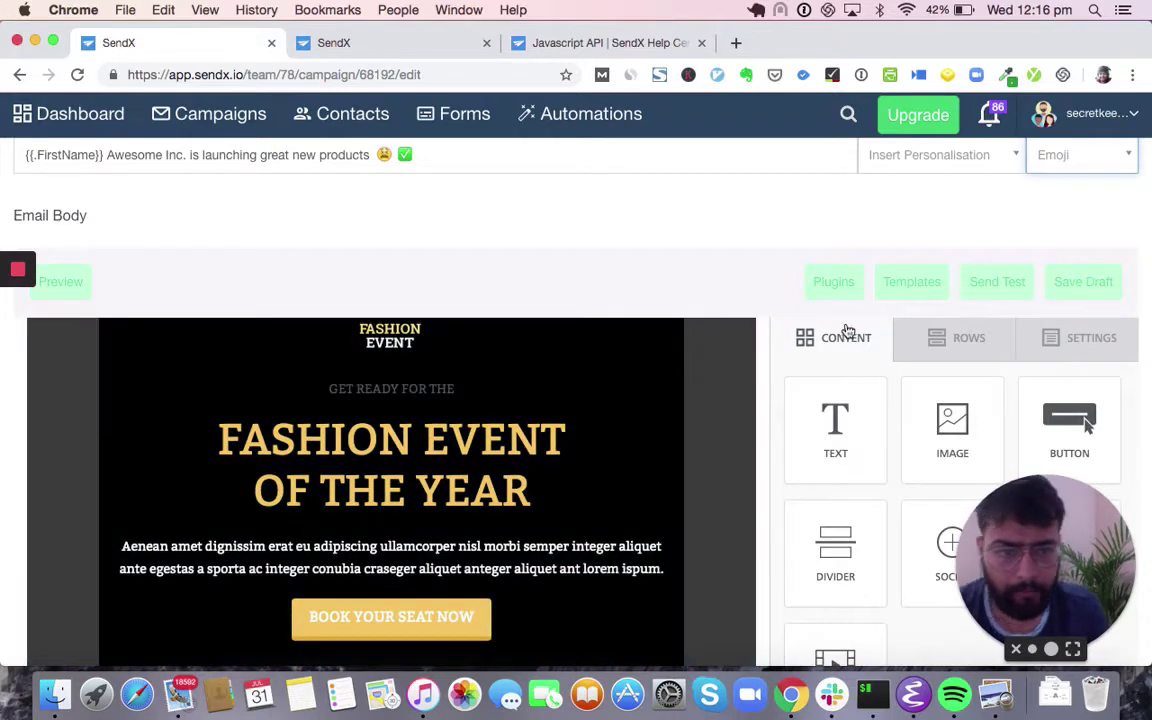
- Add a two-column row below Book Your Seat Now, with an image block left and text right
click(910, 350)
drag(890, 512, 437, 610)
click(823, 350)
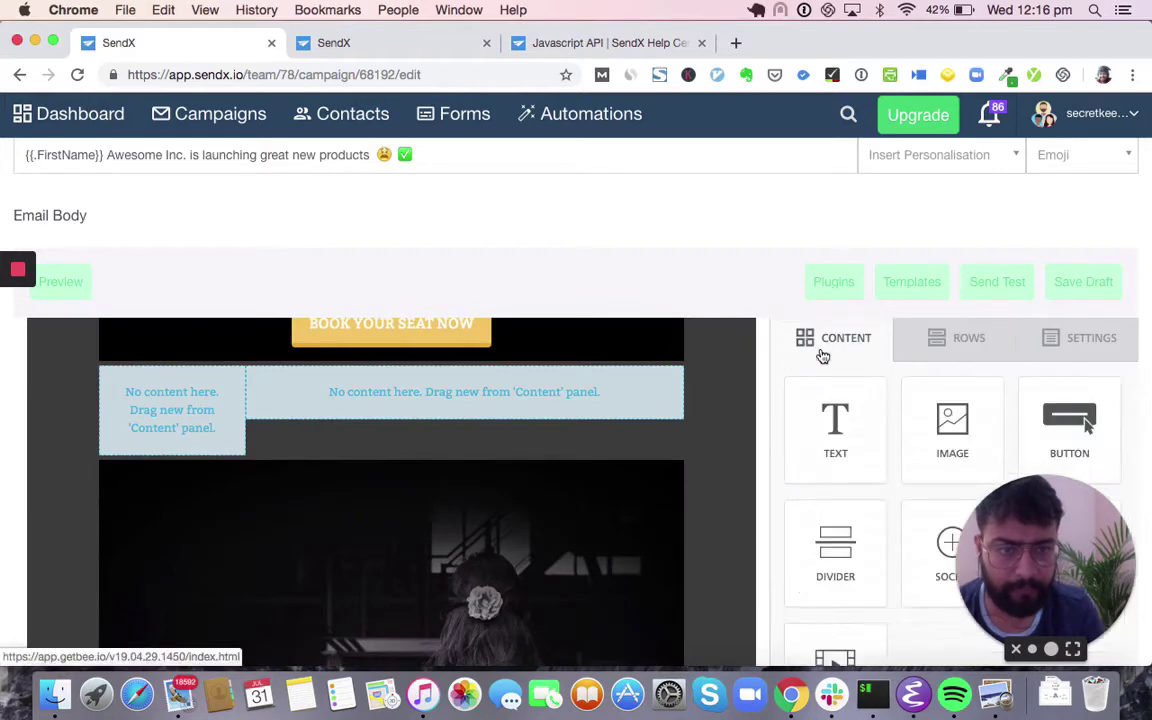
drag(864, 478, 518, 393)
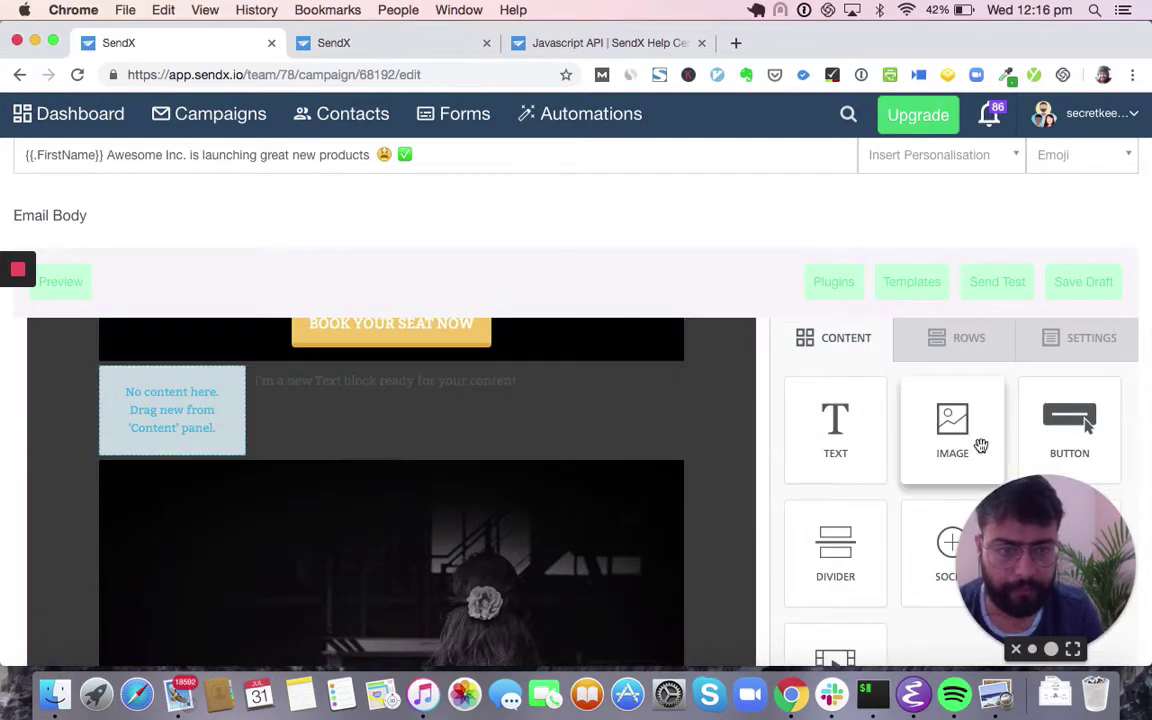
drag(980, 445, 179, 389)
- Select the Fashion Event of the Year heading at the top of the email
scroll(179, 389, up, 3)
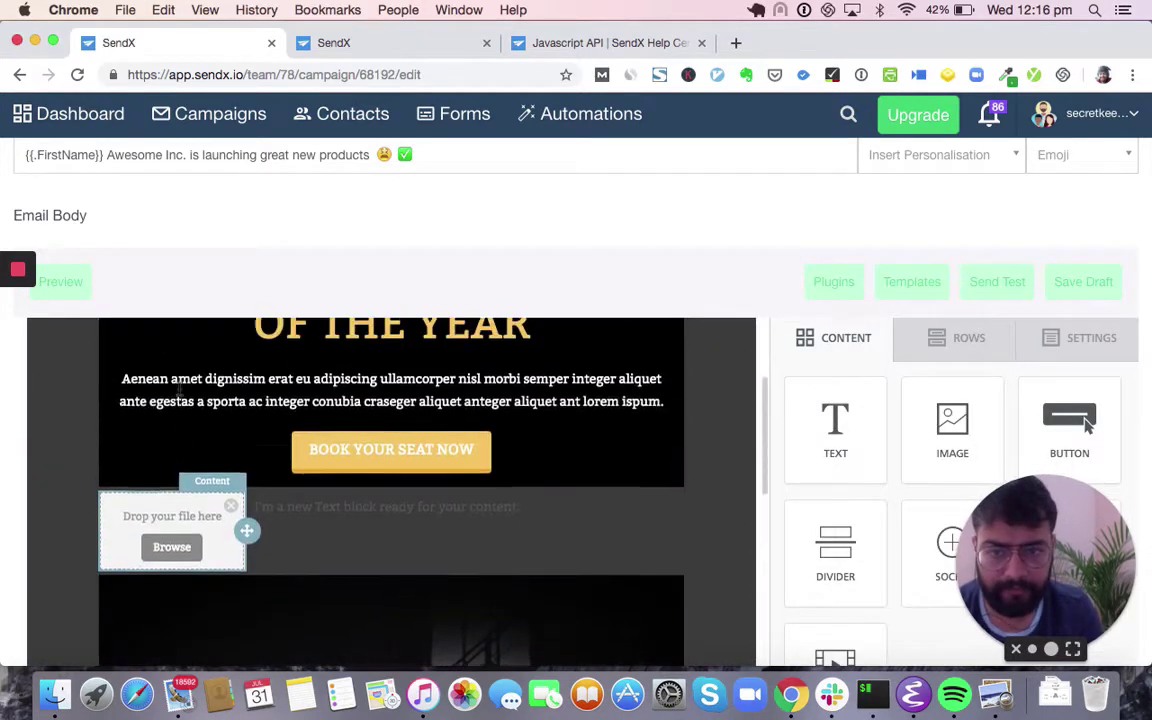
click(357, 342)
scroll(357, 342, up, 3)
scroll(357, 342, up, 2)
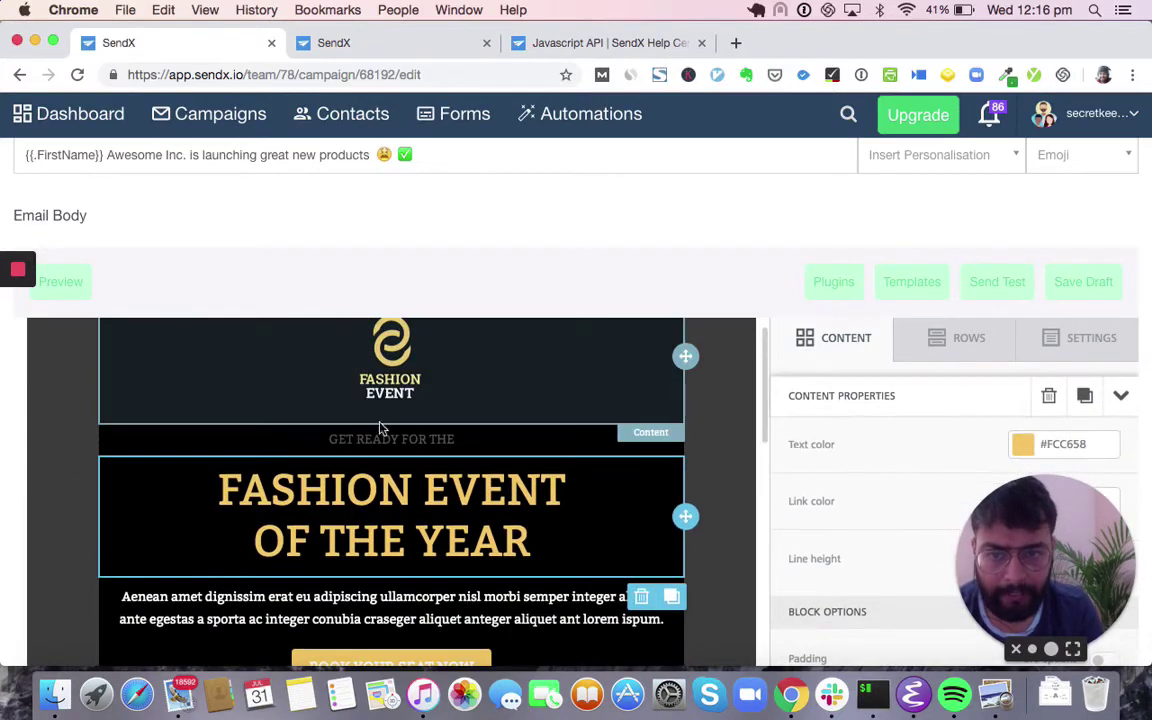
- Replace FASHION in the heading with 'AWESOME INC. 2020'
click(448, 489)
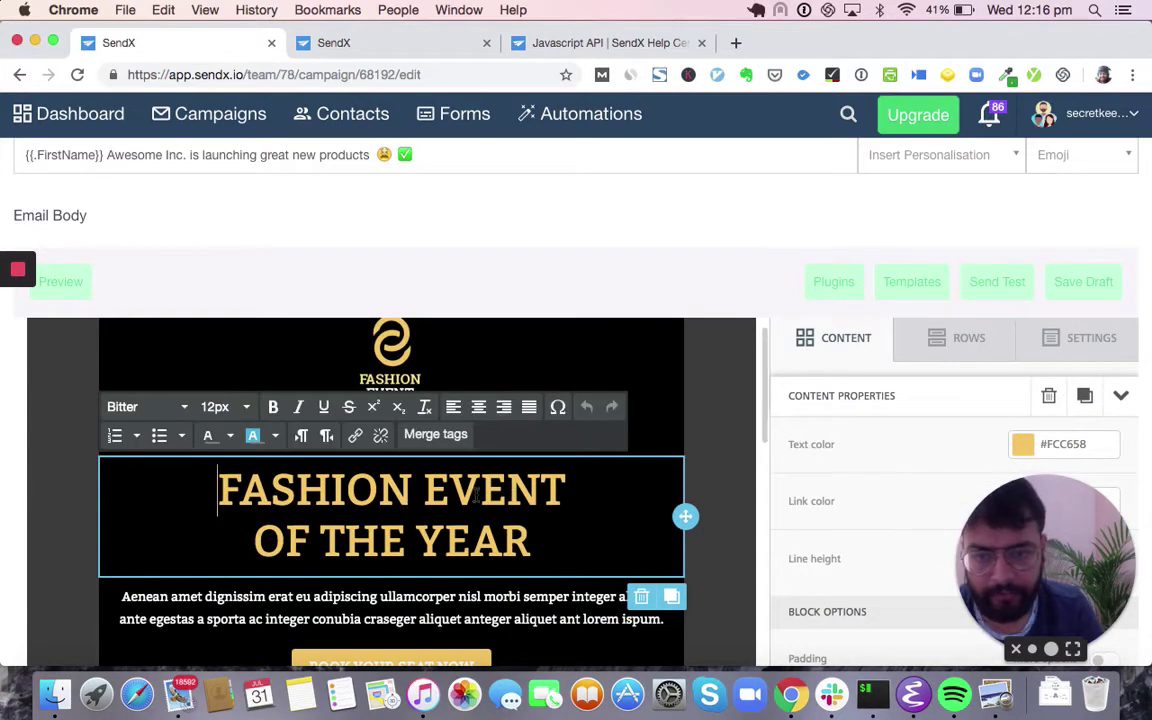
click(378, 490)
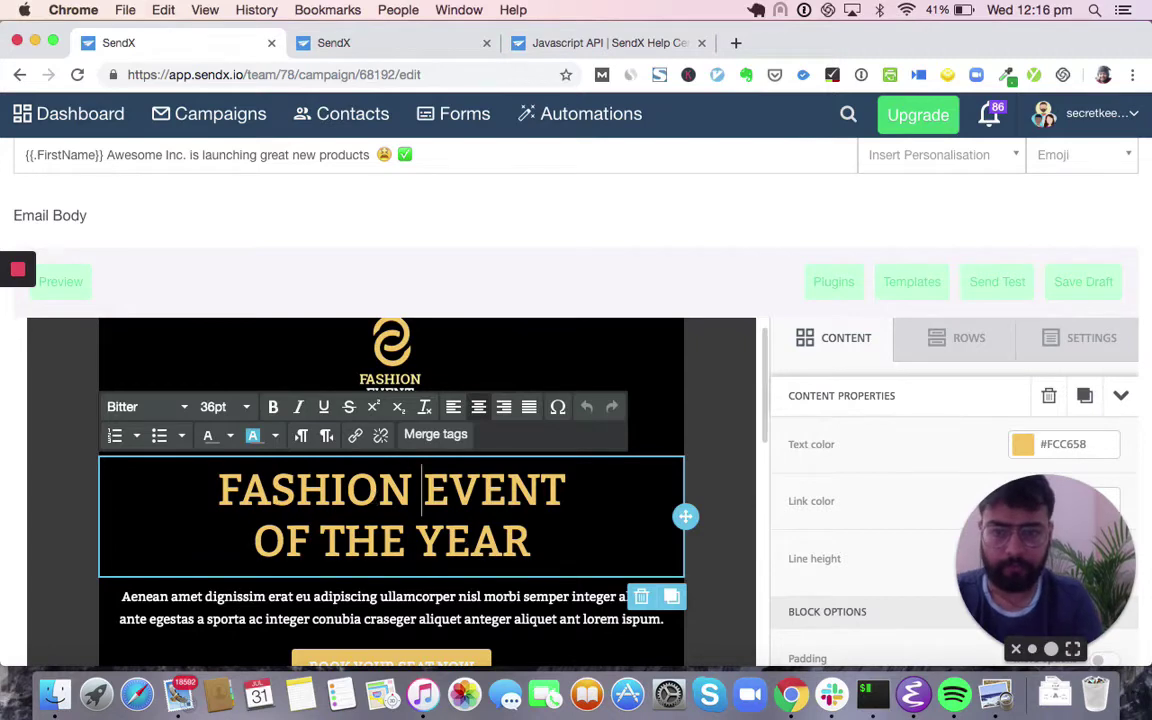
key(Delete)
key(Delete)
key(BackSpace)
key(BackSpace)
key(BackSpace)
key(BackSpace)
key(BackSpace)
key(BackSpace)
text(AWe)
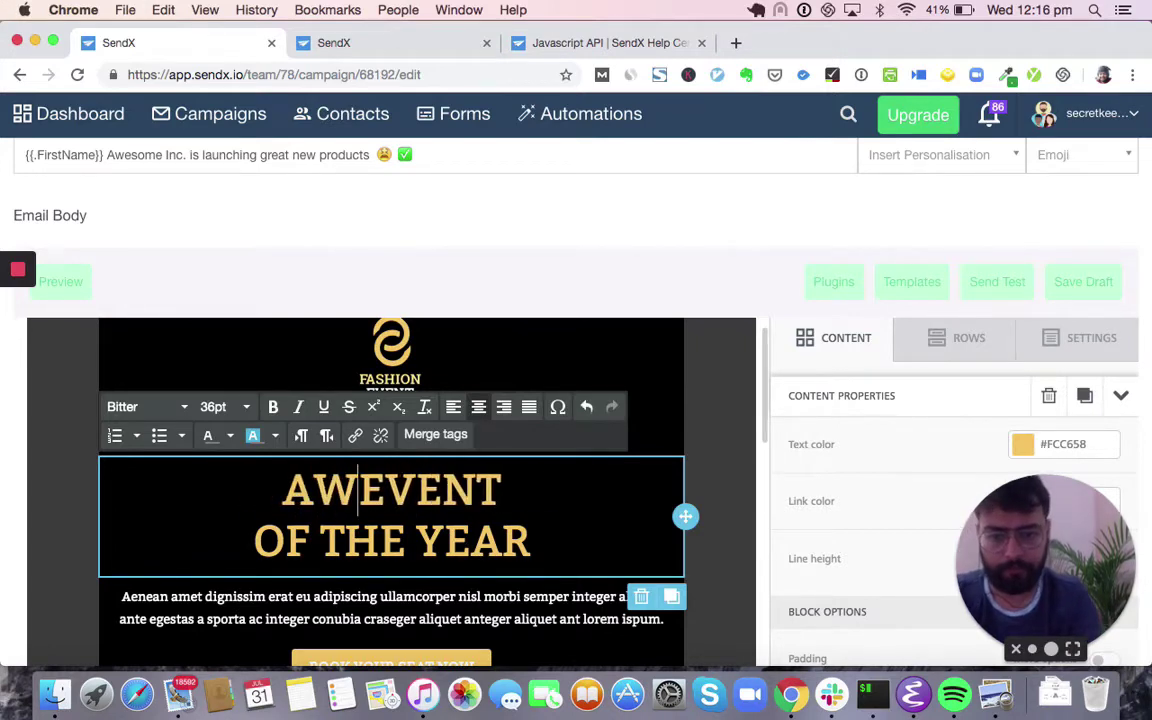
key(BackSpace)
text(ESOME INC>)
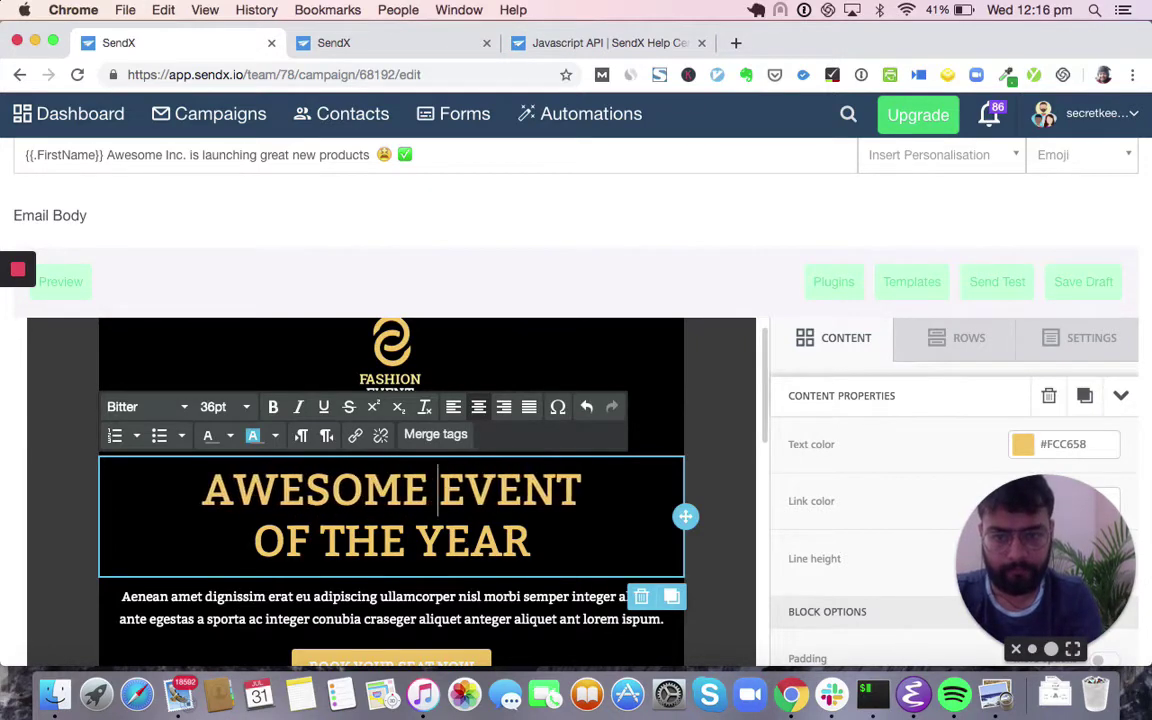
key(BackSpace)
key(BackSpace)
text(. 20)
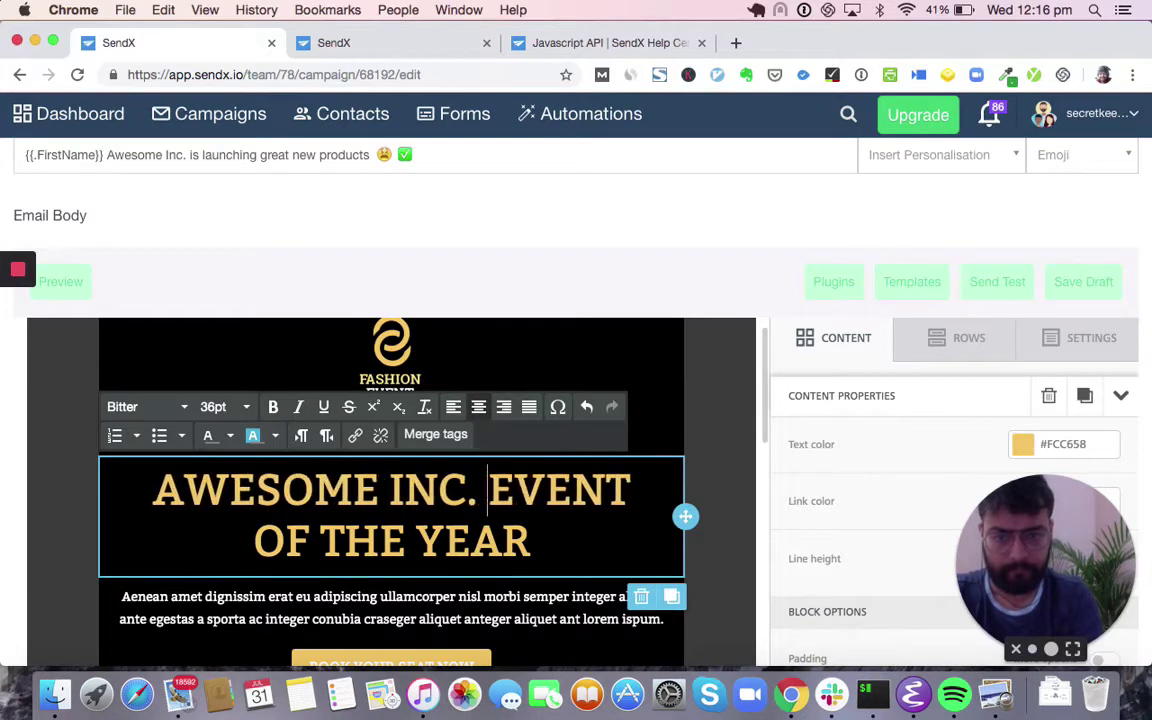
text(20)
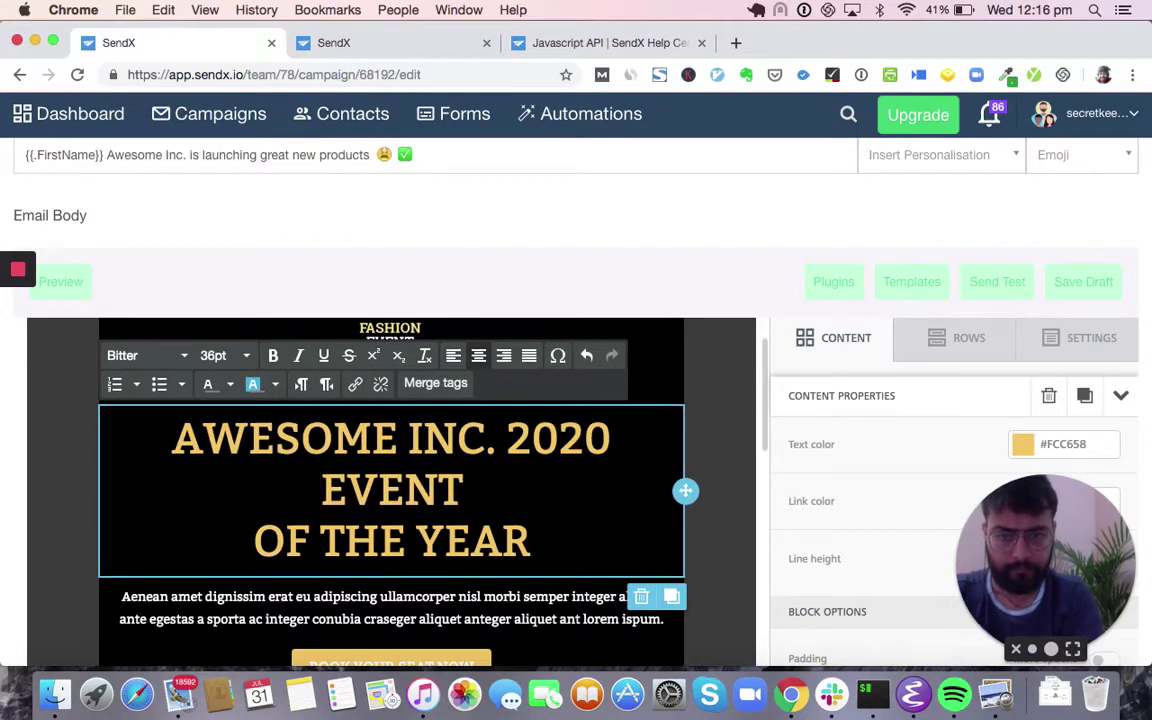
- Add a new line after OF THE YEAR holding the First Name merge tag
click(548, 548)
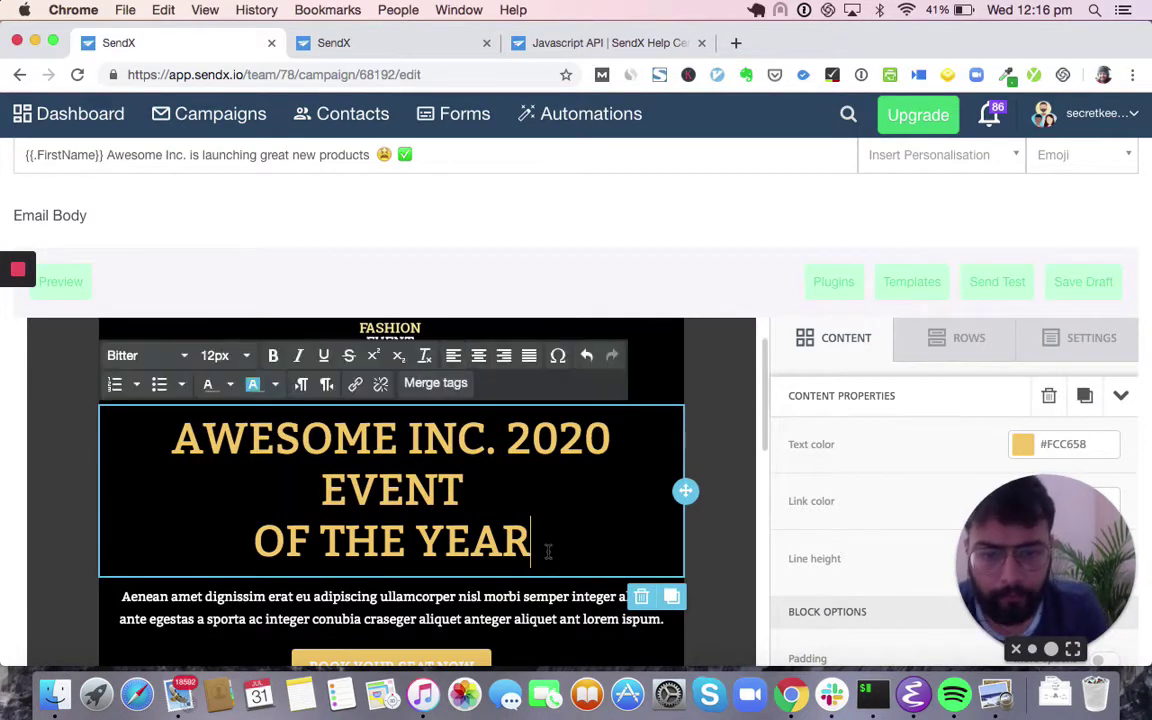
key(Return)
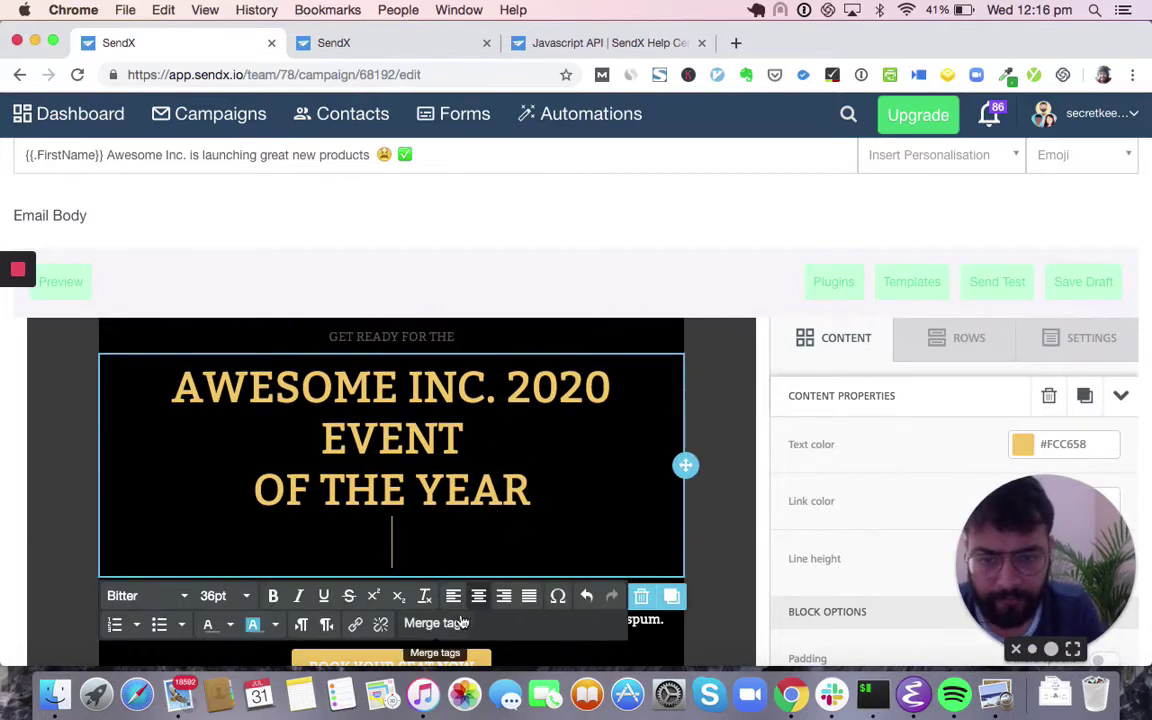
click(452, 623)
click(581, 455)
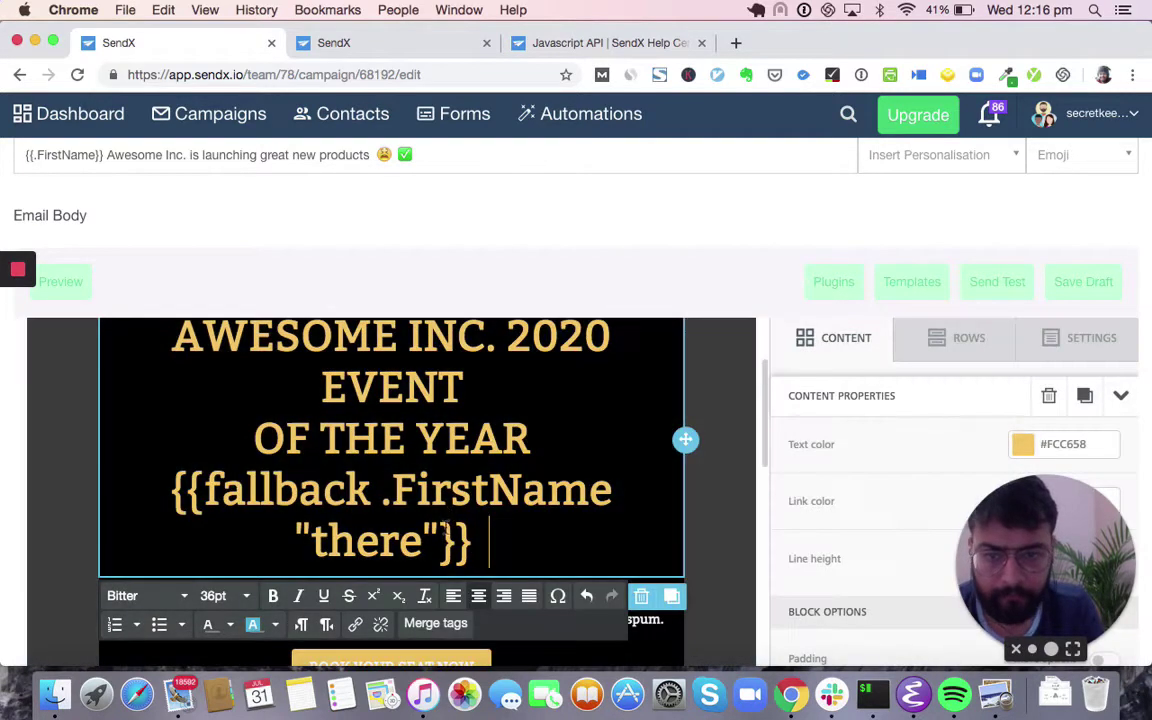
click(866, 514)
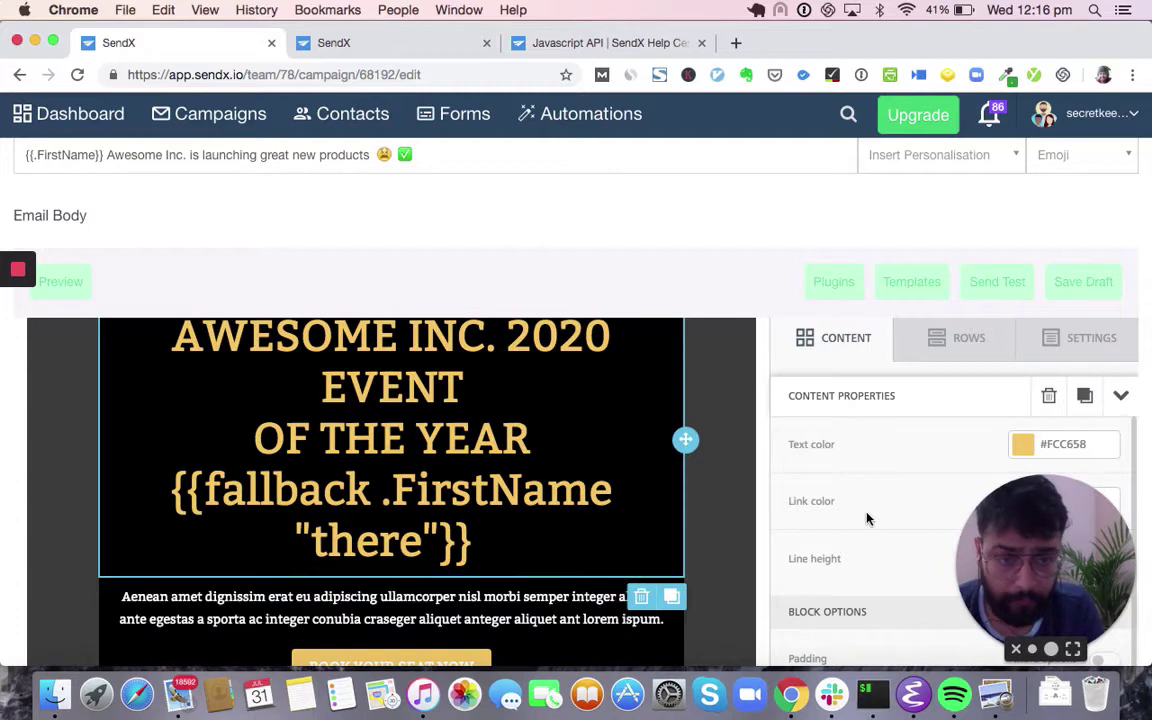
scroll(689, 501, down, 2)
scroll(689, 501, up, 5)
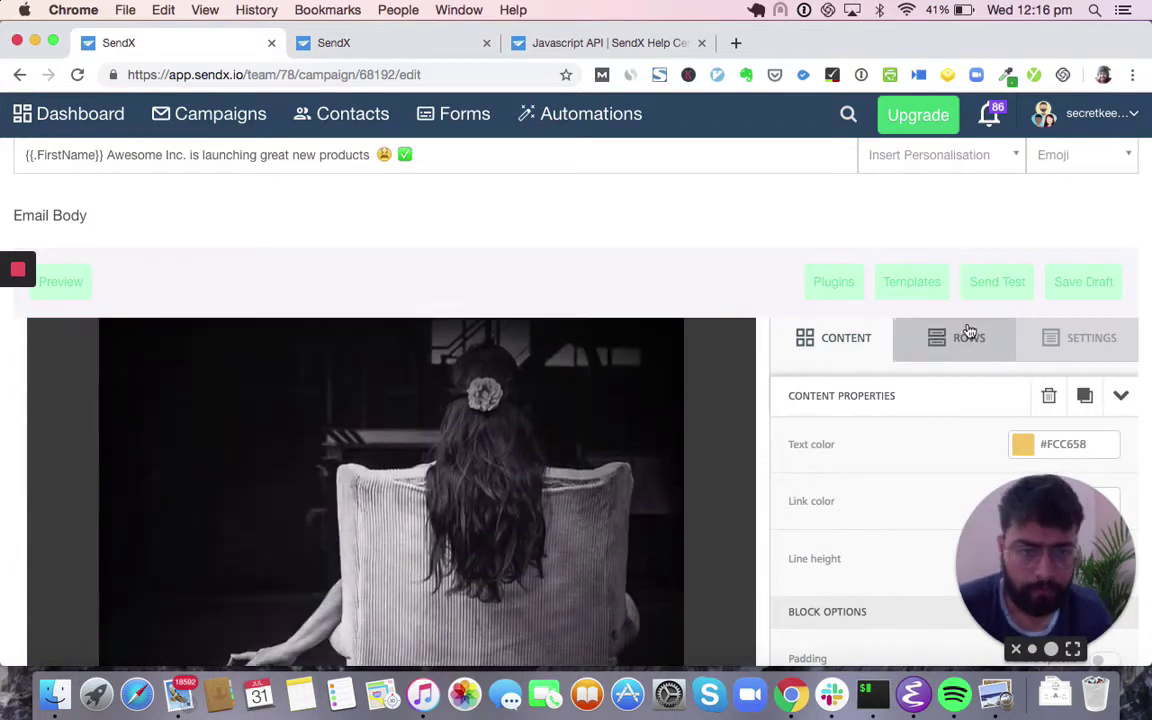
click(969, 336)
click(834, 348)
scroll(818, 458, down, 3)
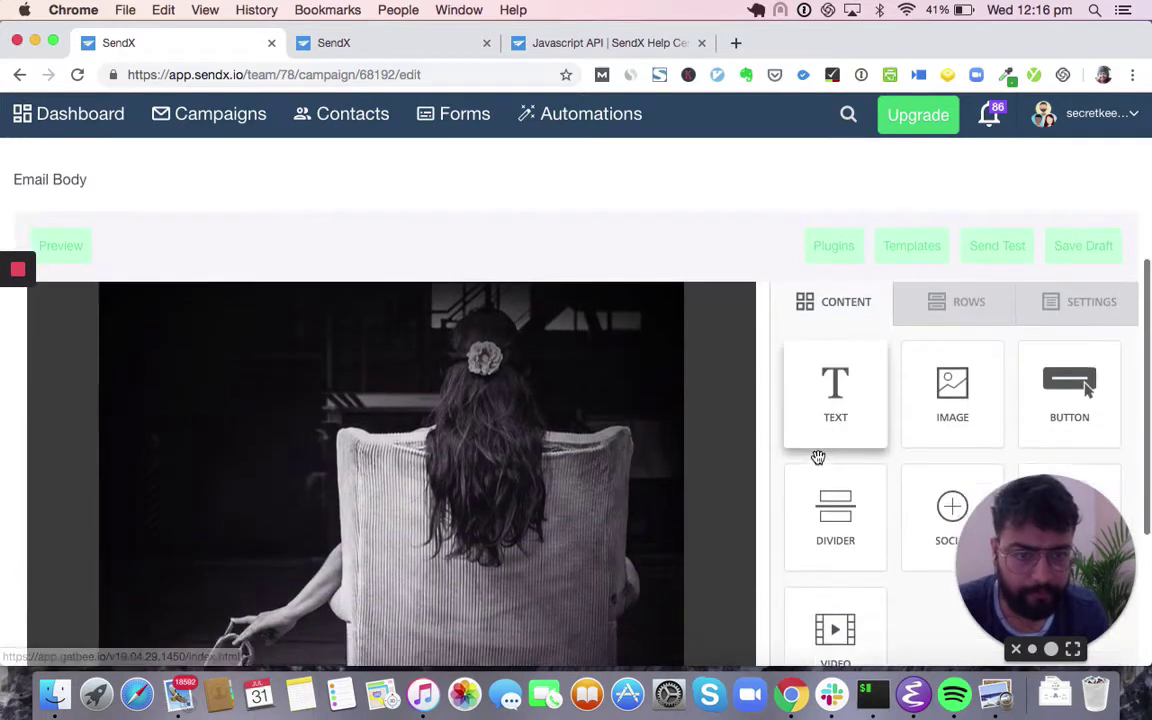
drag(1035, 578, 3, 693)
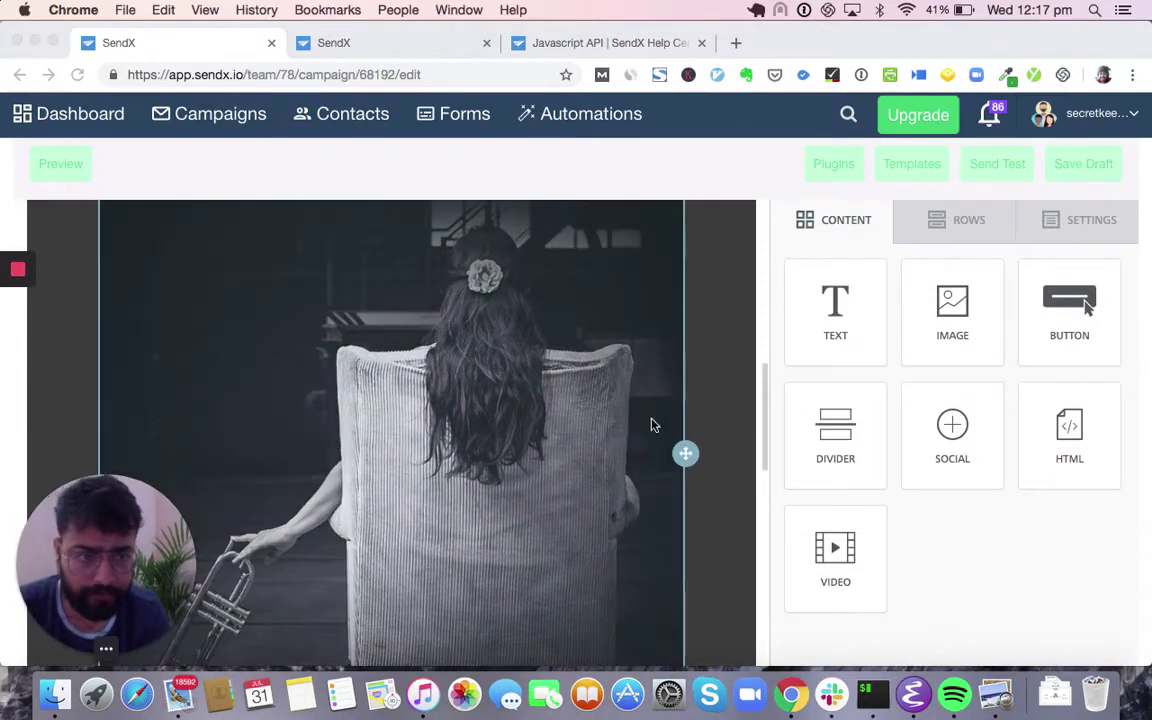
scroll(602, 393, down, 5)
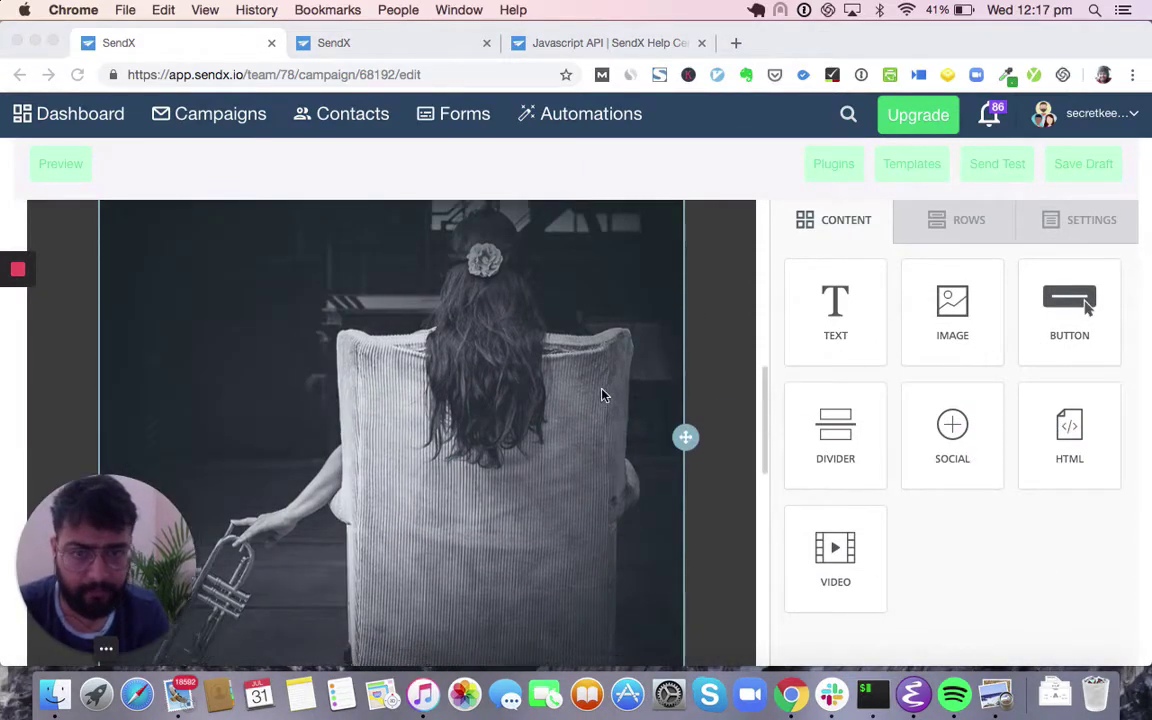
scroll(602, 418, up, 8)
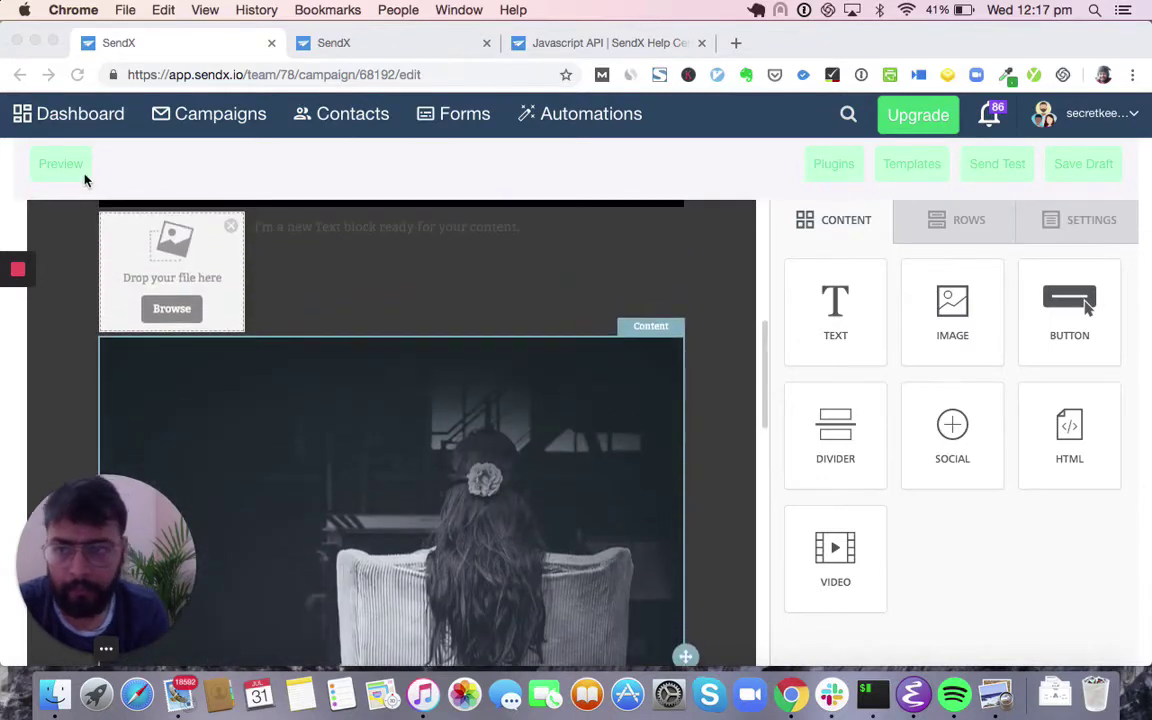
click(60, 164)
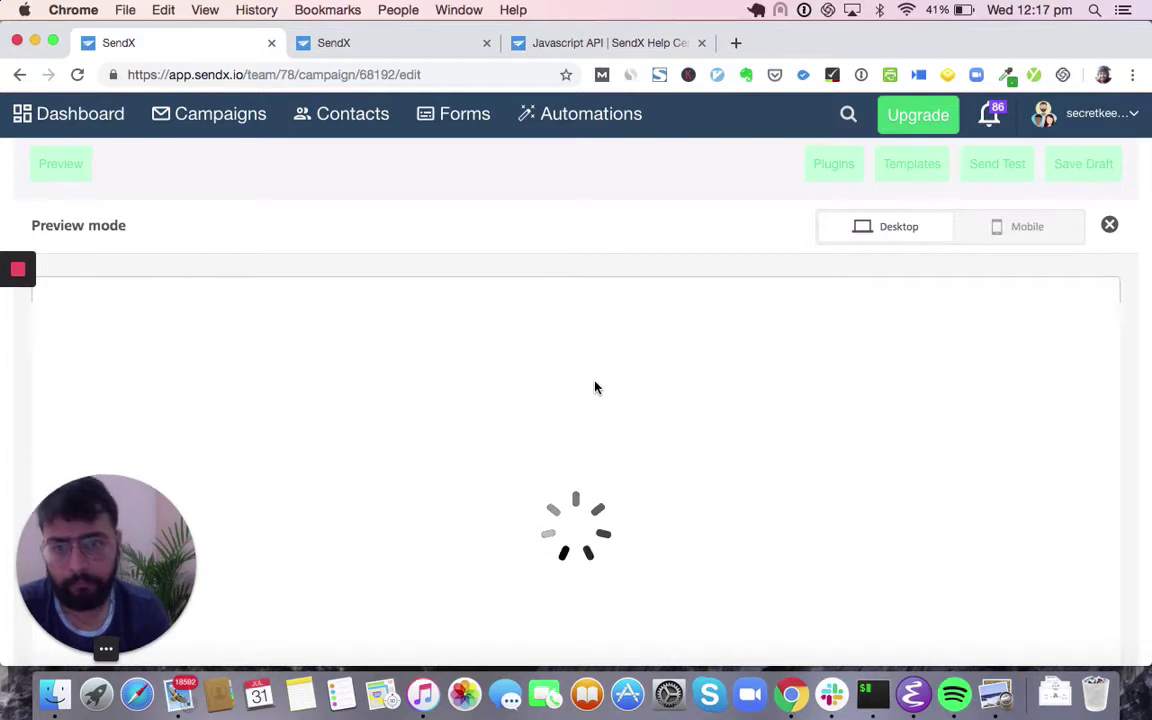
scroll(595, 388, down, 1)
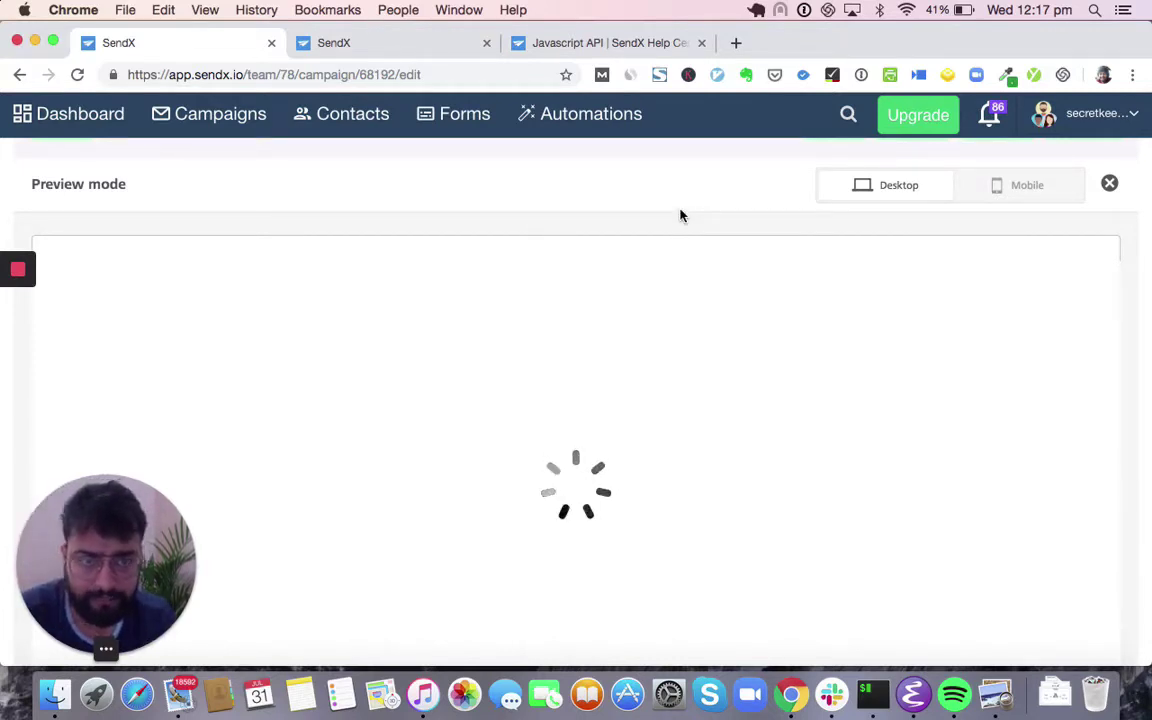
scroll(680, 216, down, 1)
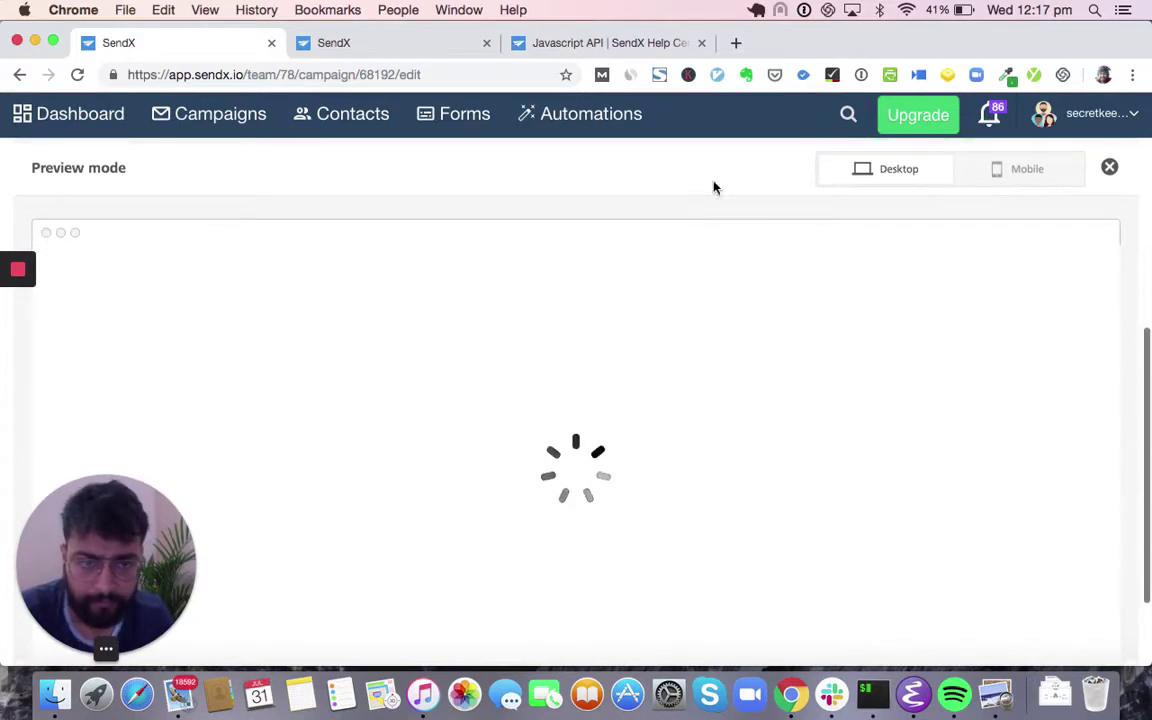
scroll(875, 233, down, 3)
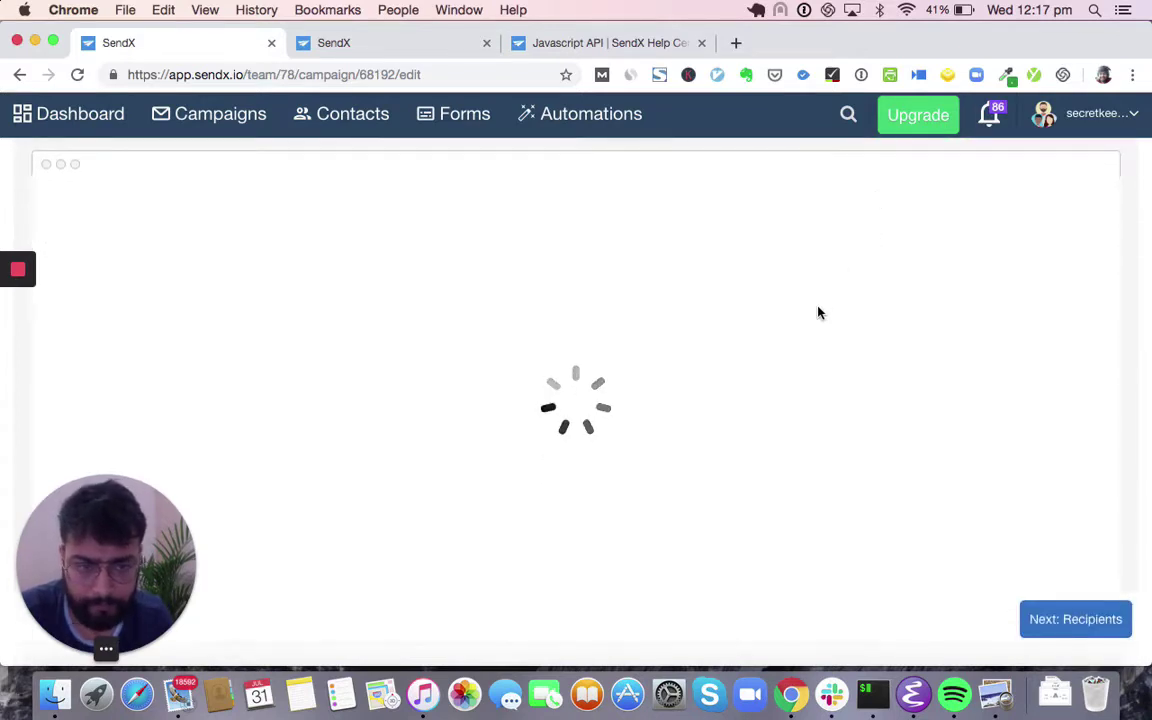
scroll(818, 313, up, 3)
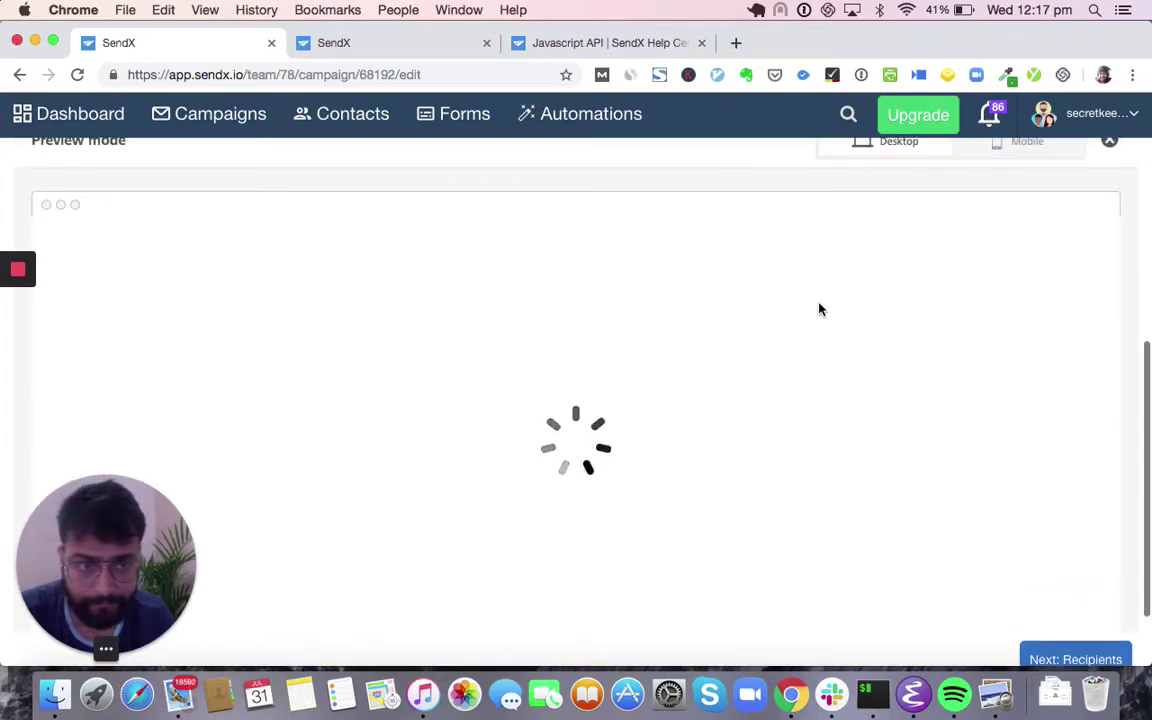
scroll(818, 404, down, 15)
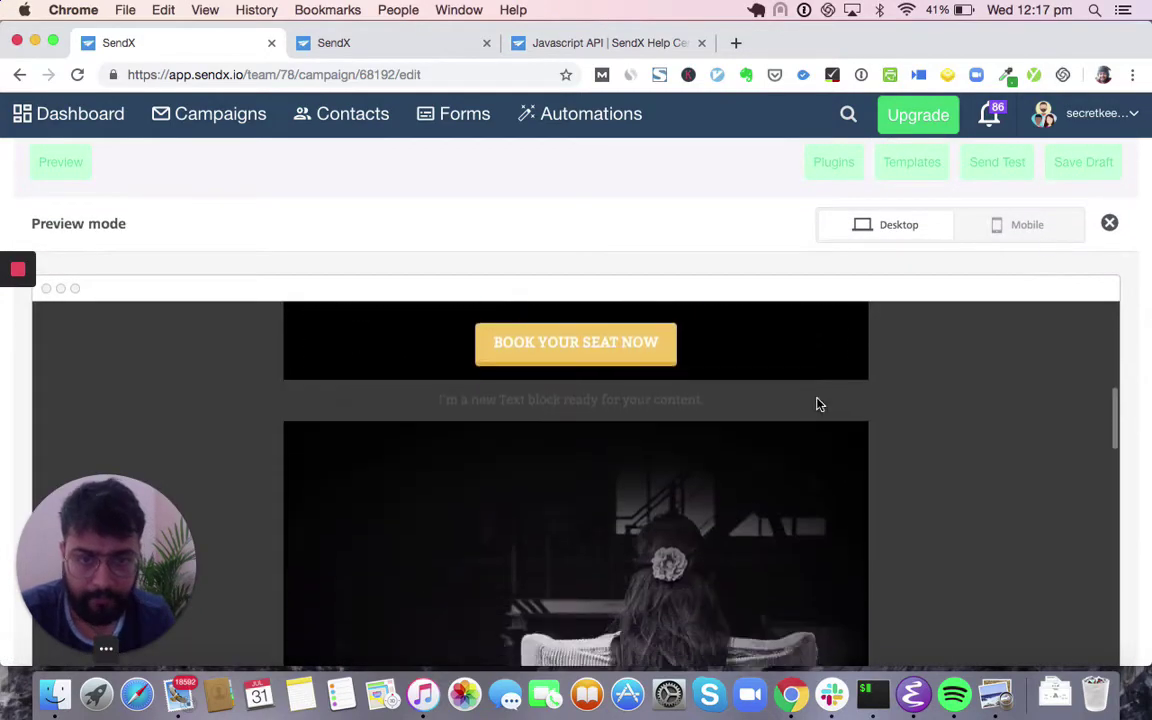
scroll(890, 310, up, 15)
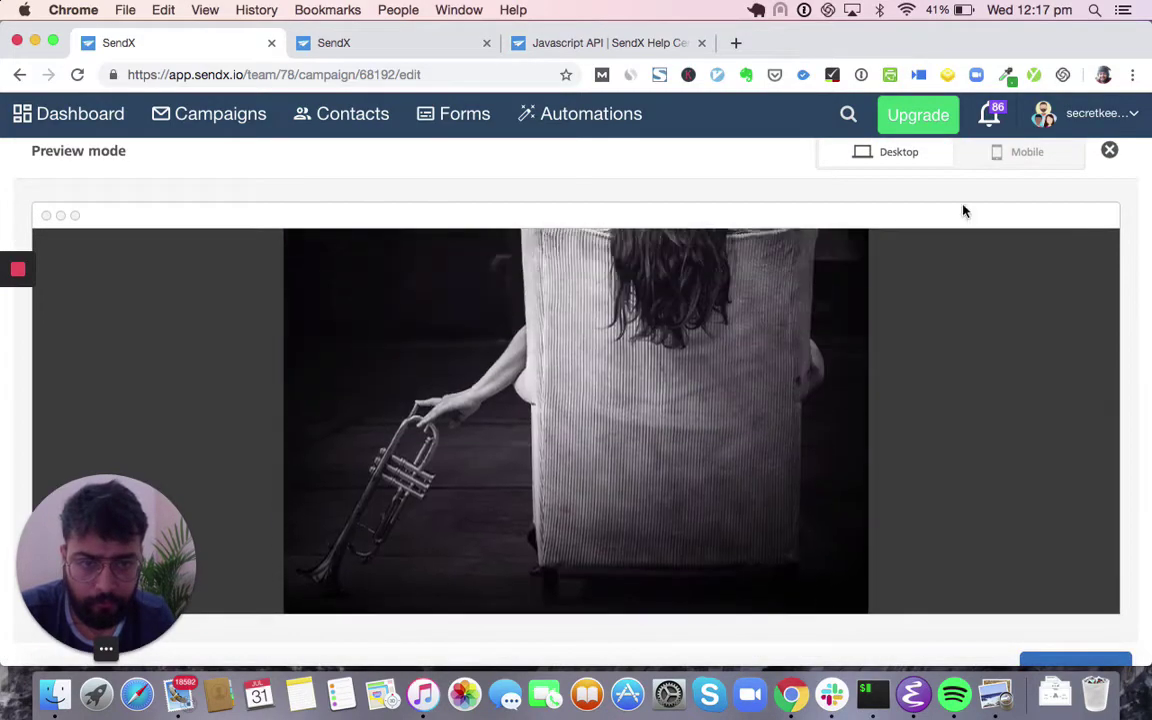
click(1009, 171)
scroll(609, 420, down, 15)
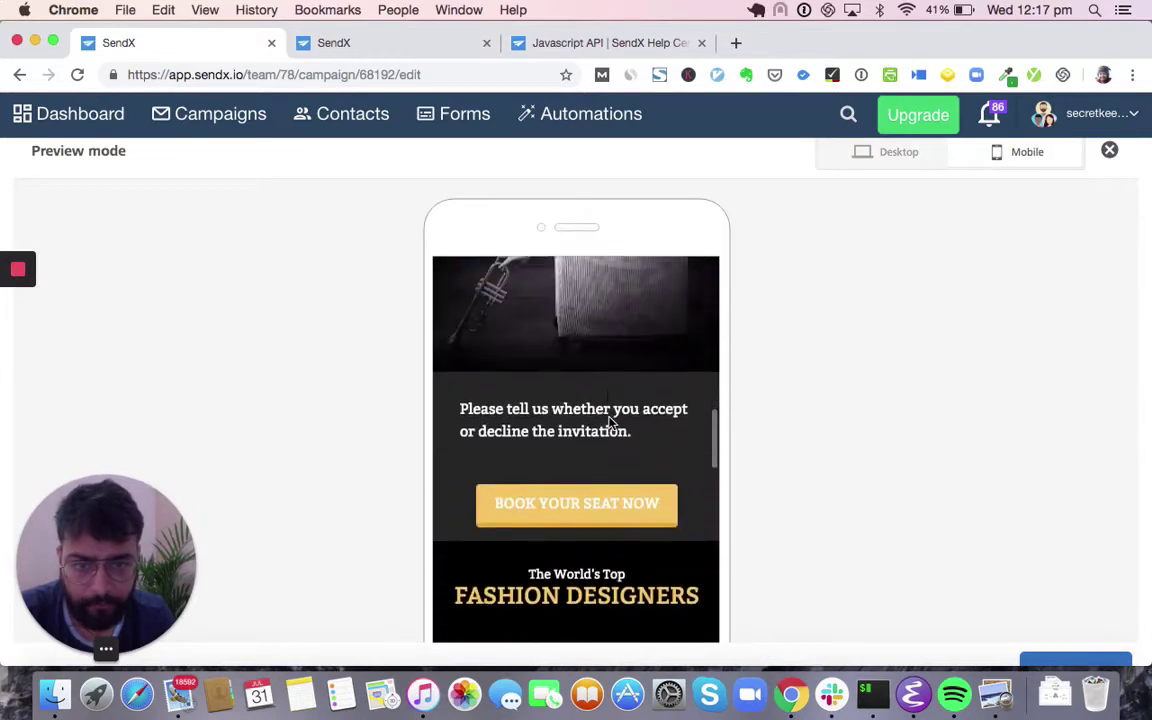
scroll(609, 420, down, 3)
scroll(609, 420, up, 8)
scroll(913, 342, up, 10)
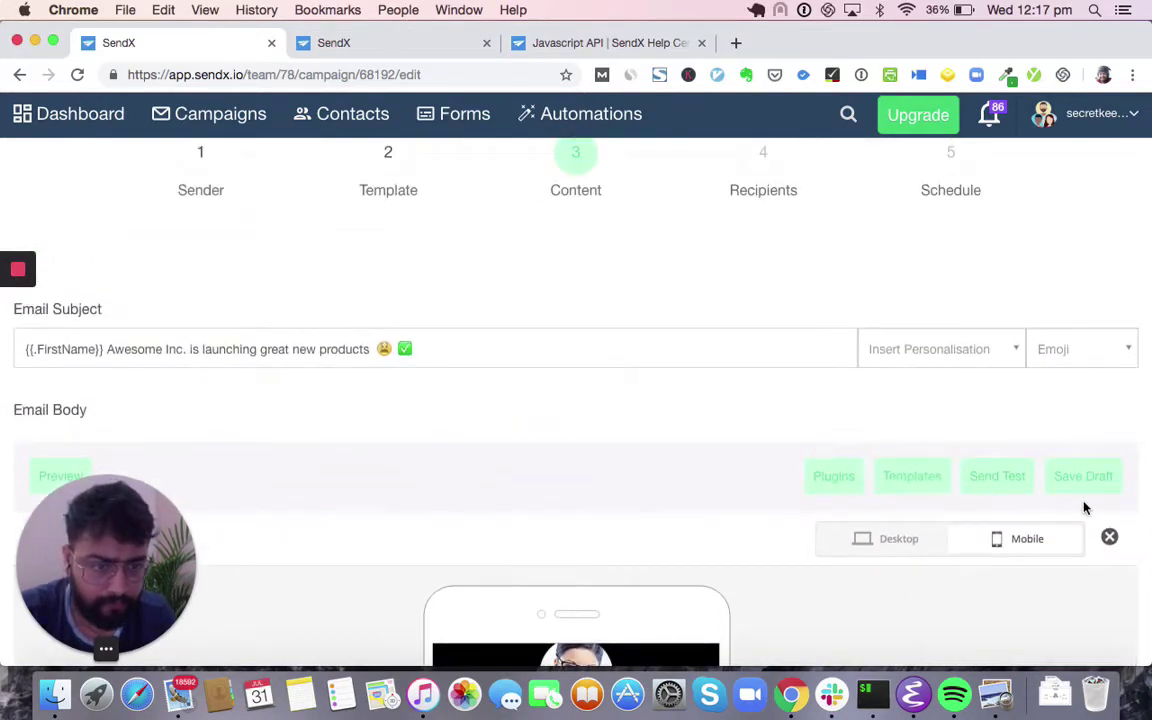
click(1112, 542)
scroll(759, 468, down, 5)
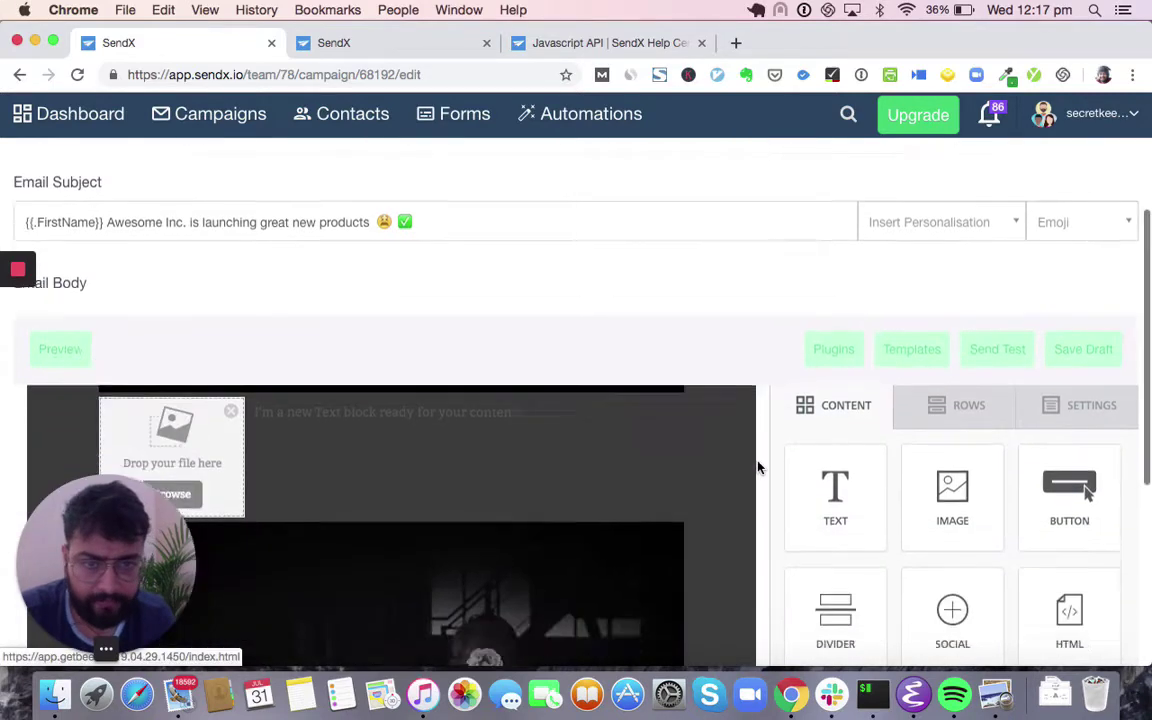
scroll(758, 467, down, 5)
- On the Recipients step, add the Awesome Inc. Registered Users list to Send to Contacts
click(1067, 624)
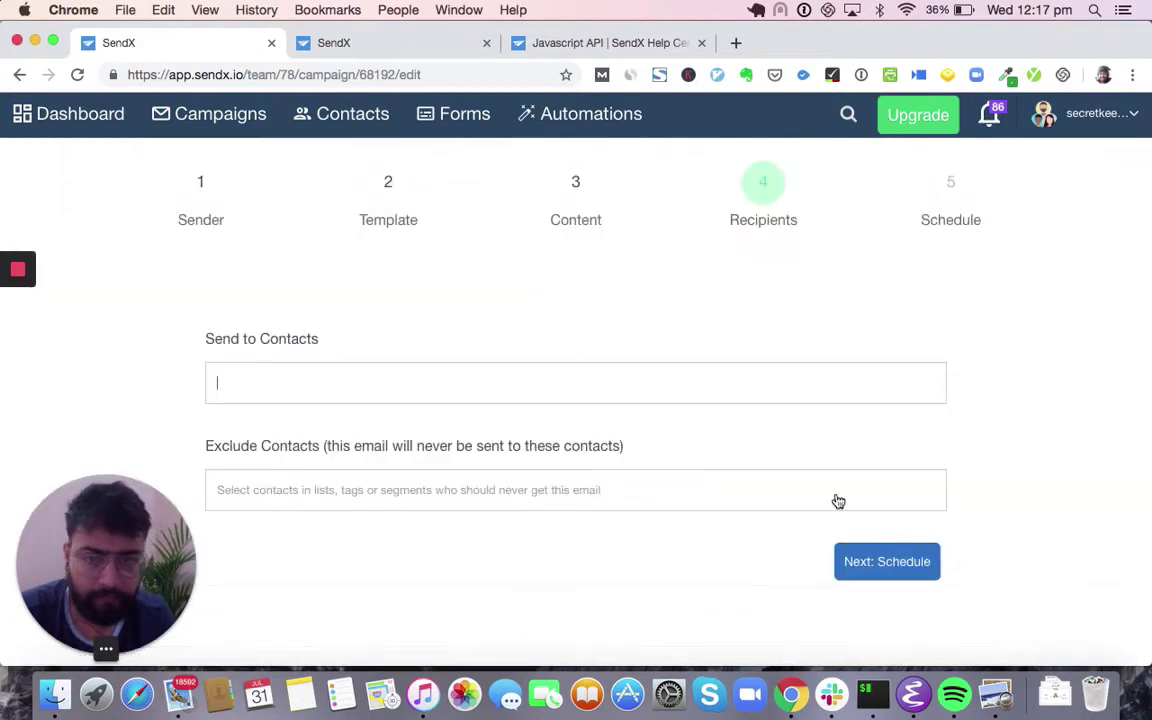
click(656, 379)
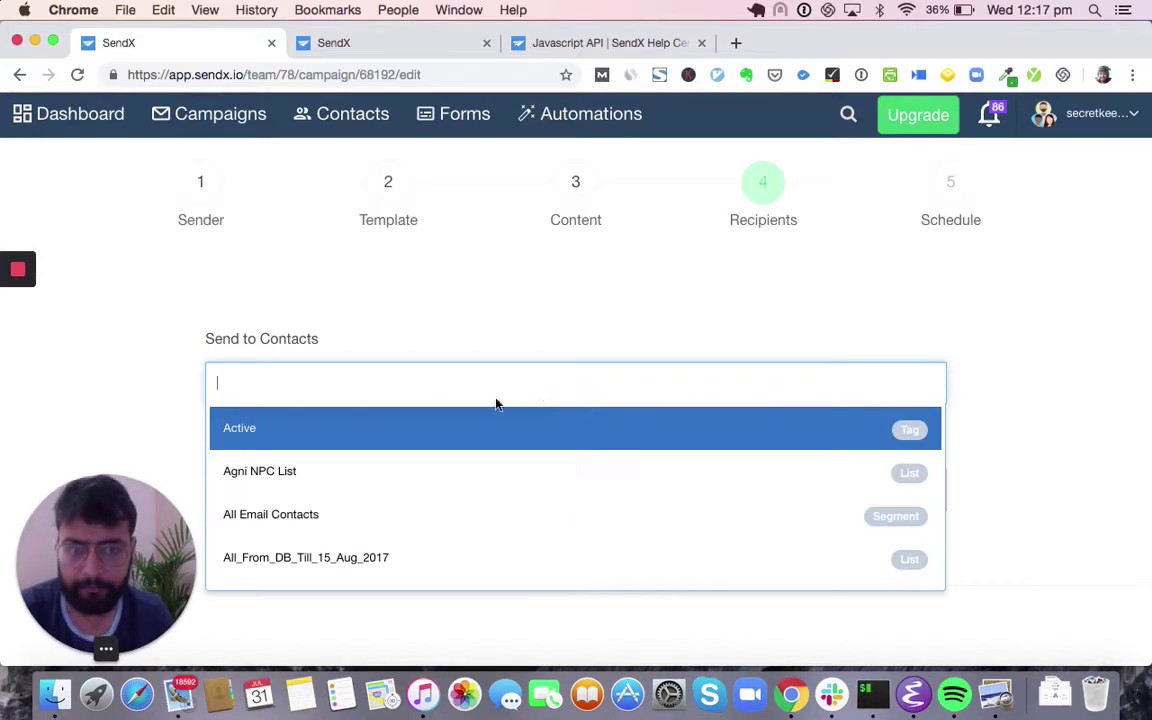
click(475, 390)
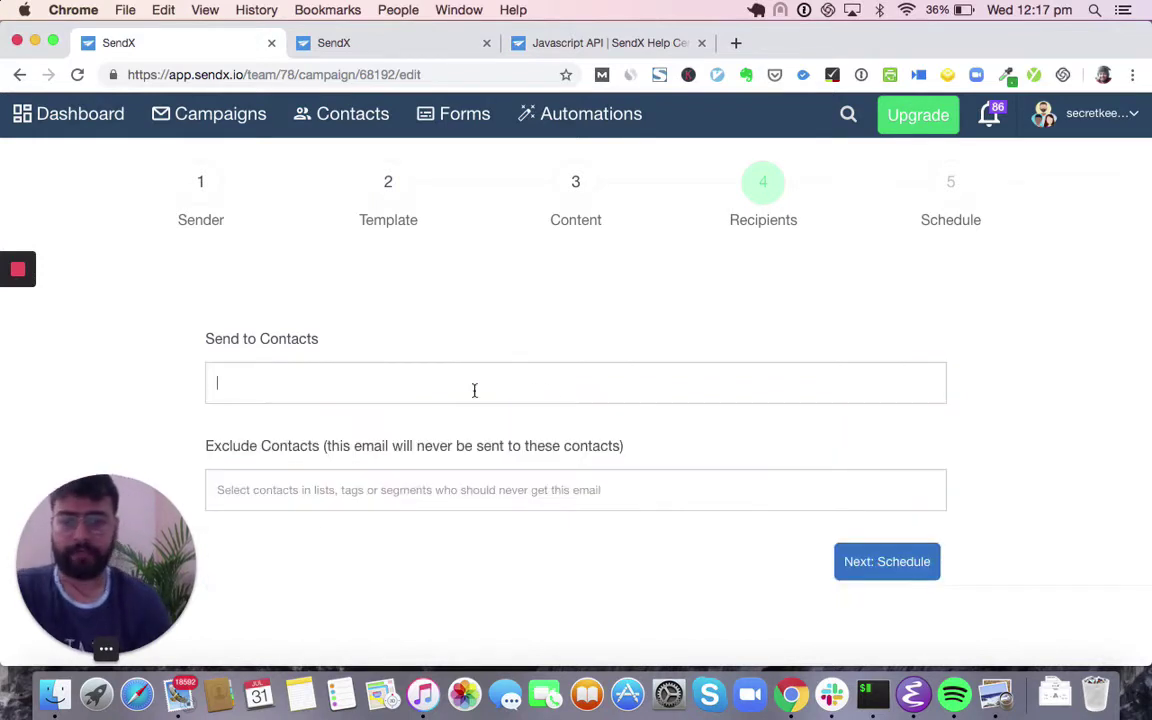
text(Awesome)
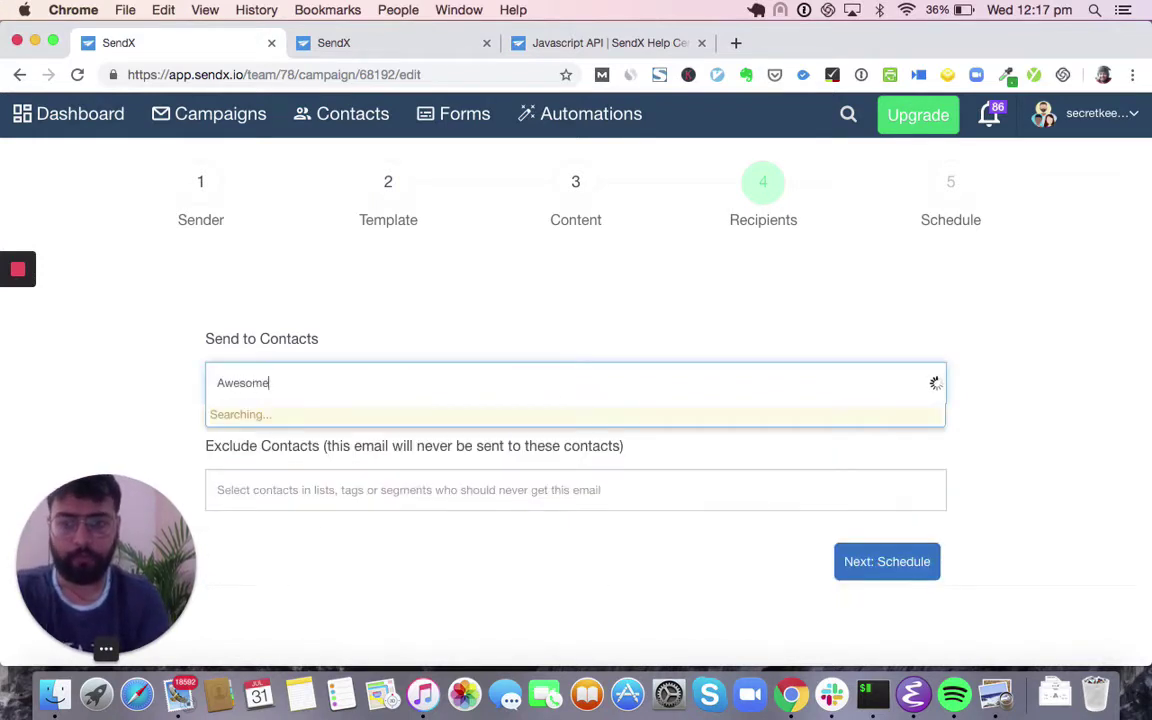
click(382, 428)
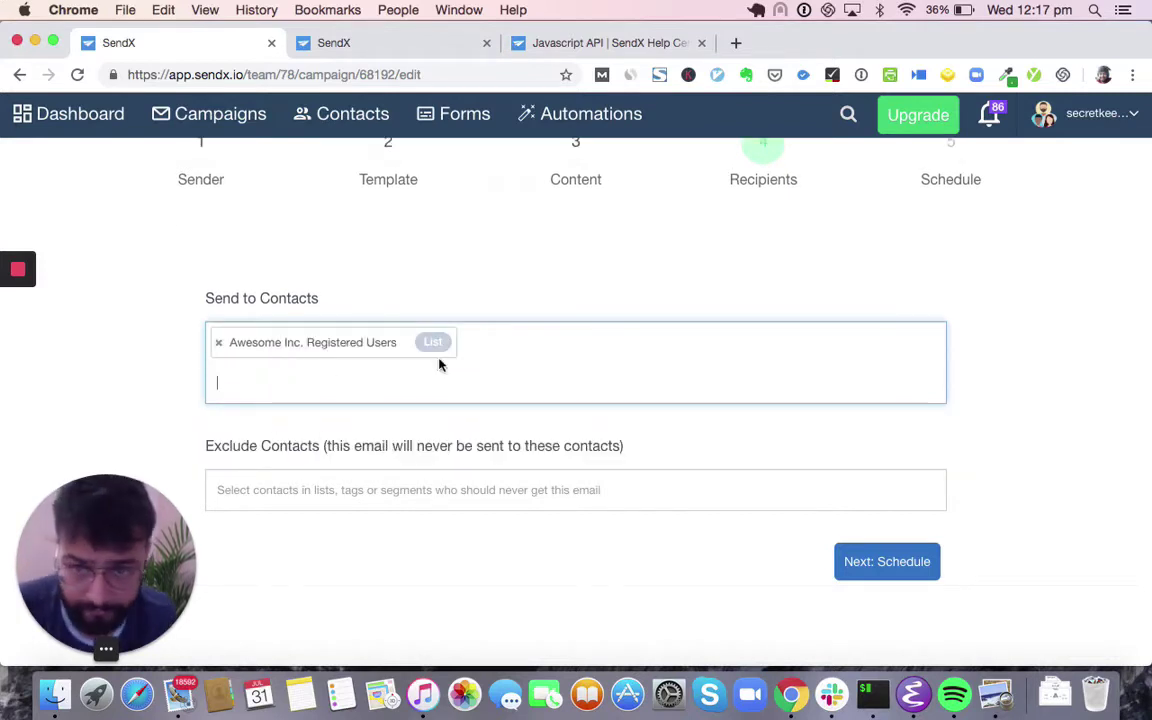
- Add the Automation Rule Created tag to Send to Contacts as well
click(523, 367)
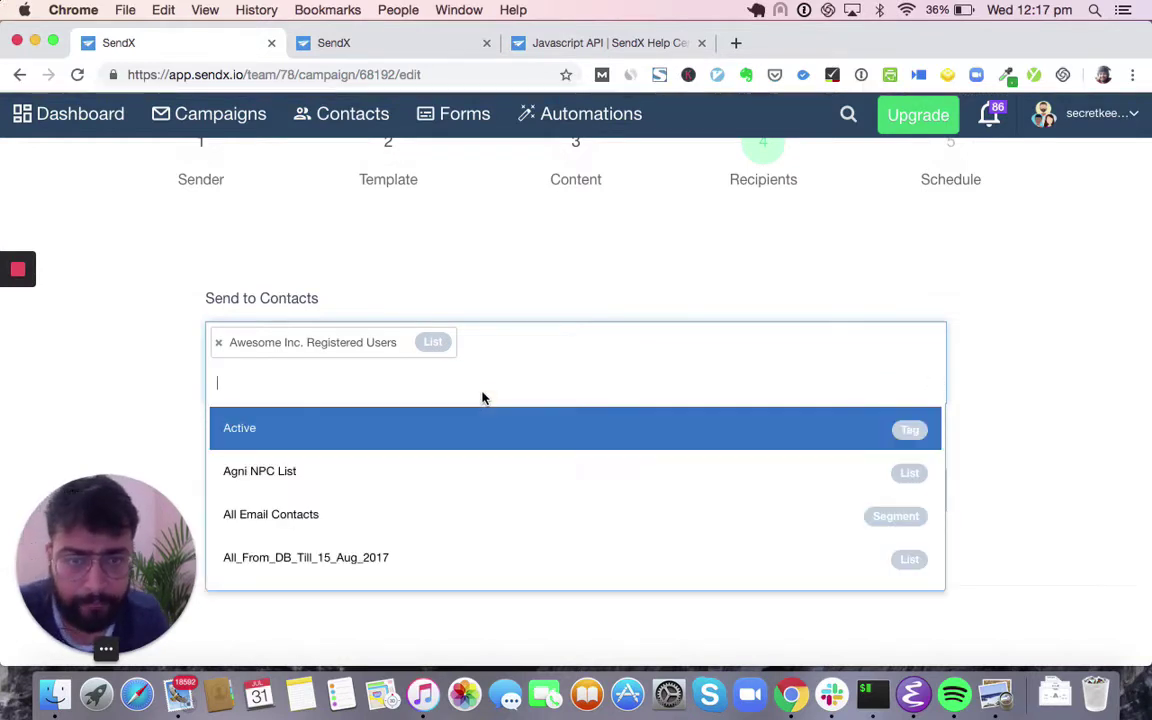
scroll(474, 474, down, 1)
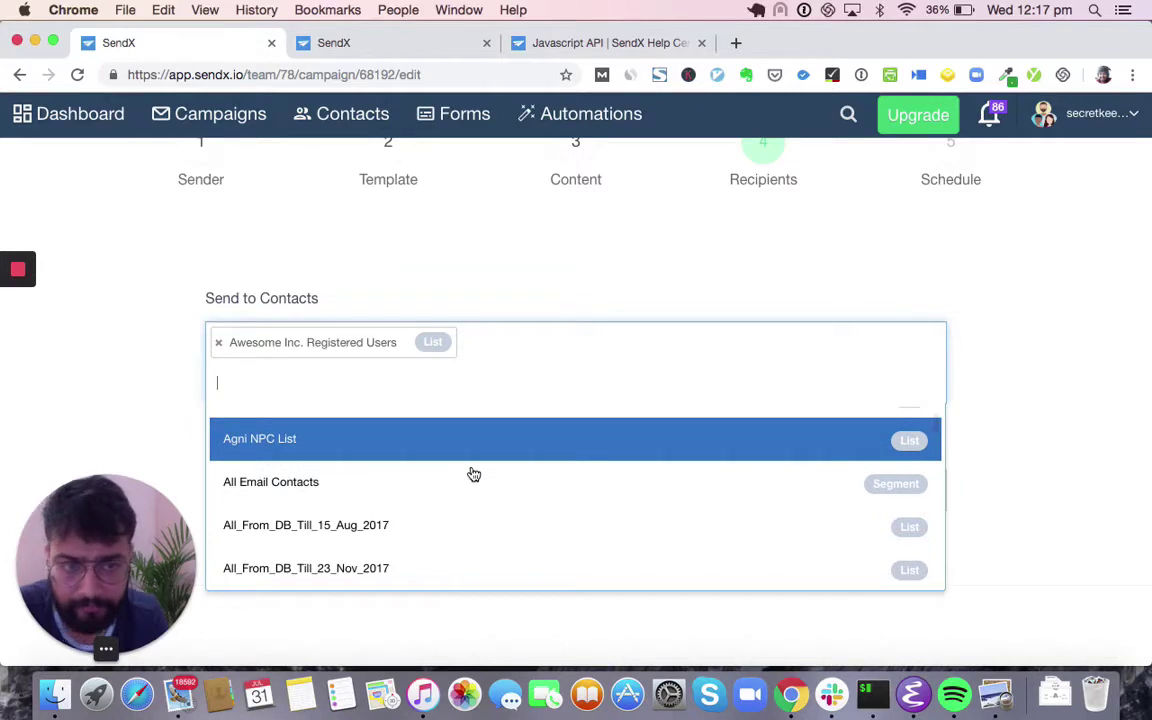
scroll(470, 473, down, 1)
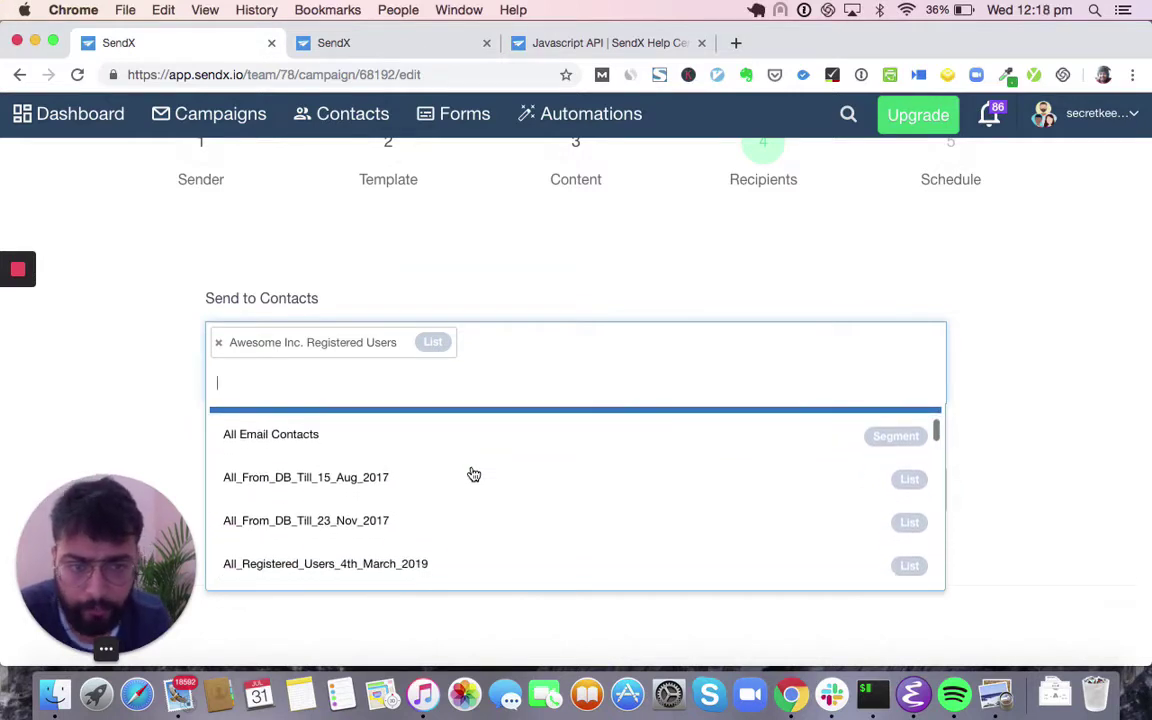
scroll(465, 540, down, 4)
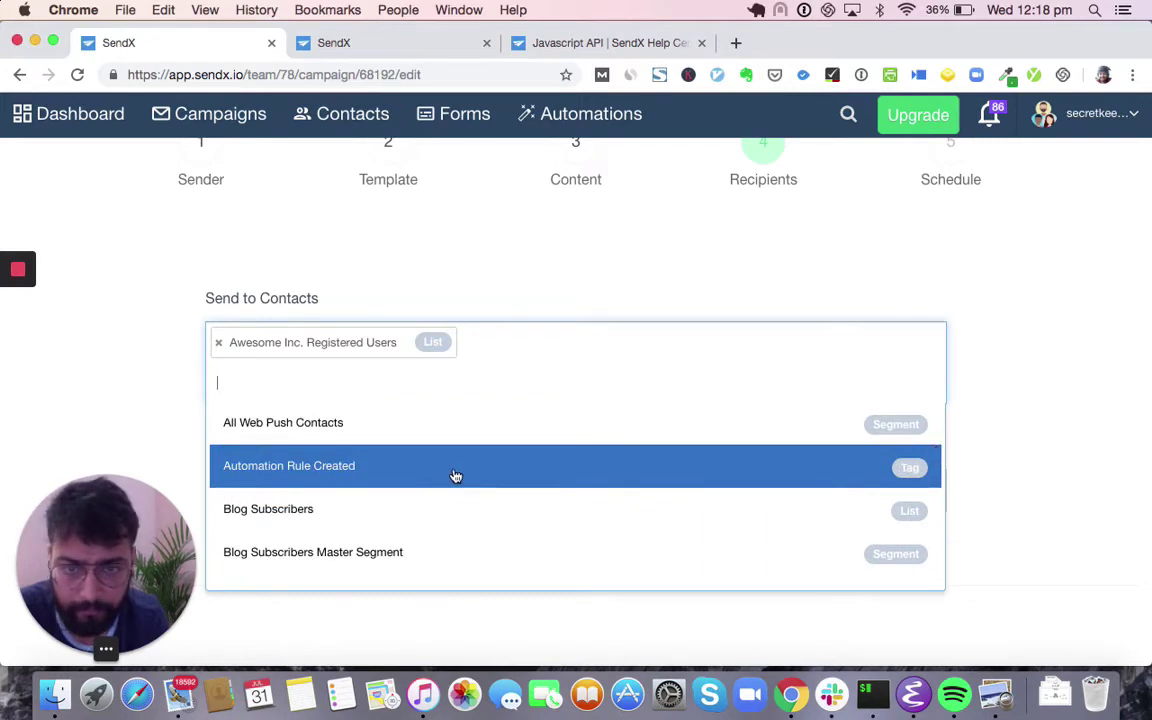
click(452, 476)
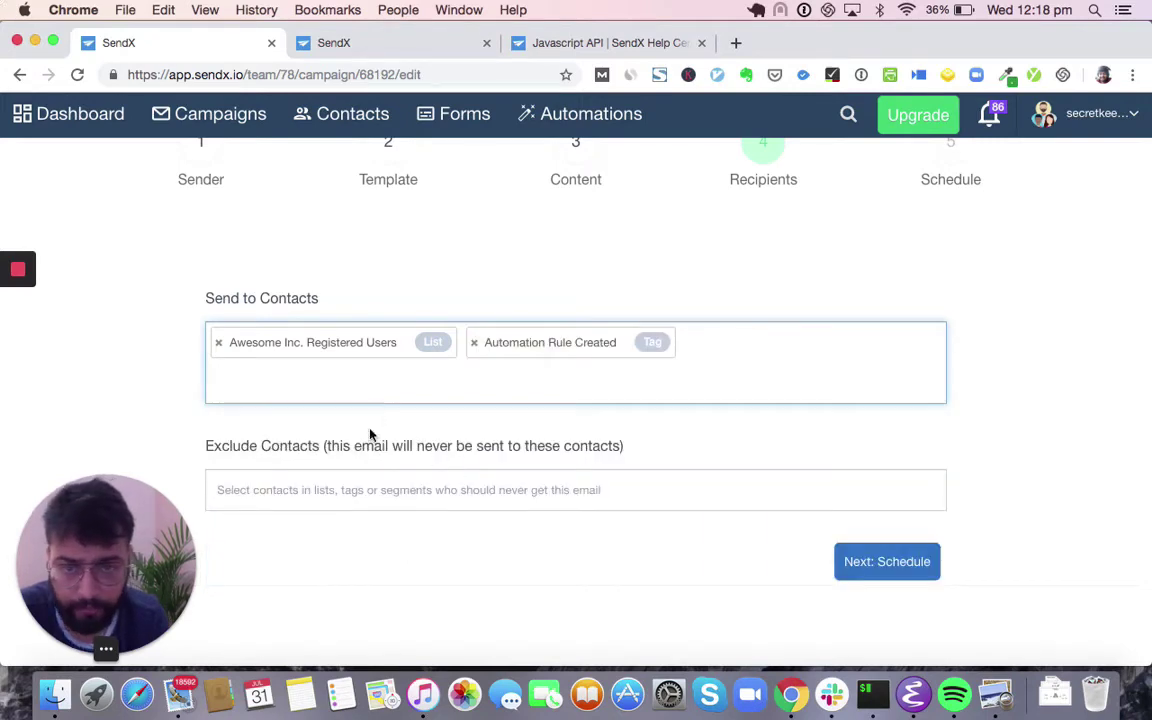
- Exclude contacts tagged Automation Rule Created and continue to the Schedule step
click(339, 490)
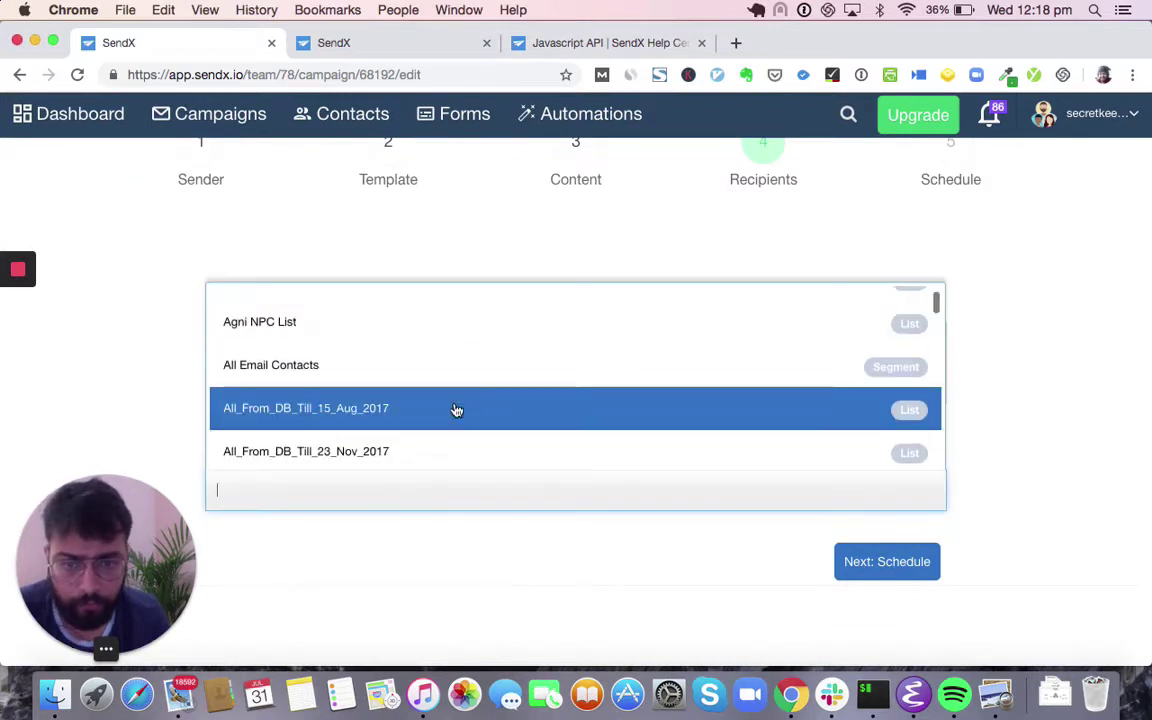
scroll(458, 405, down, 4)
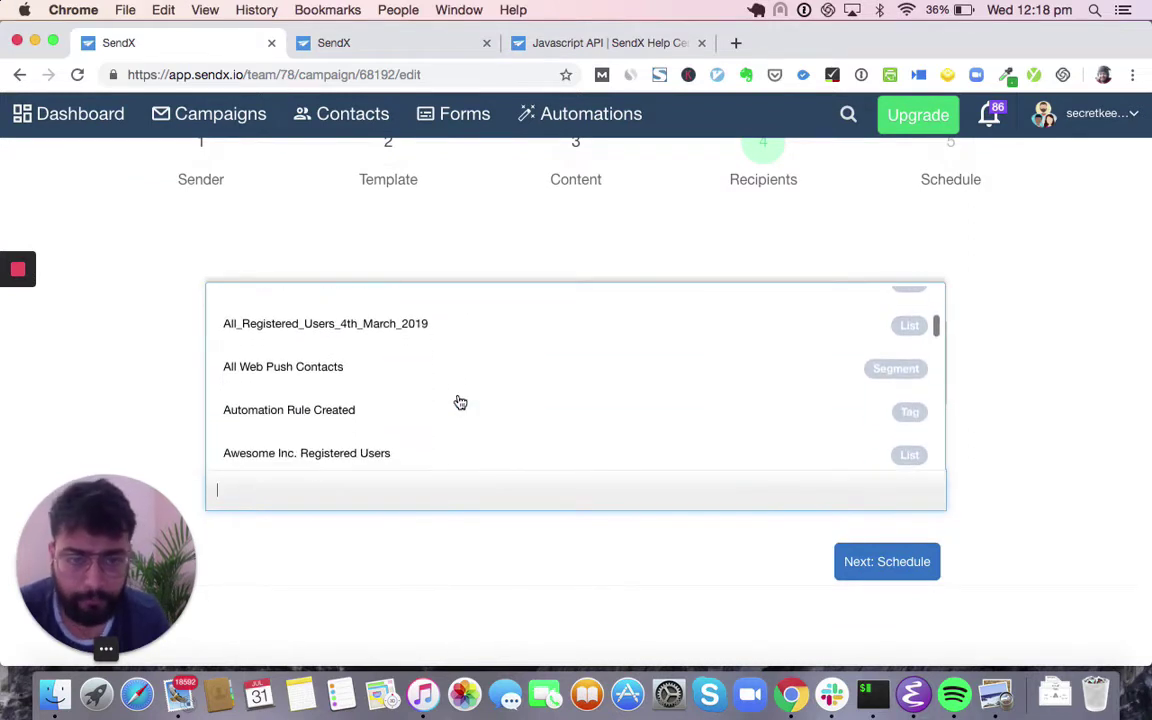
right_click(460, 402)
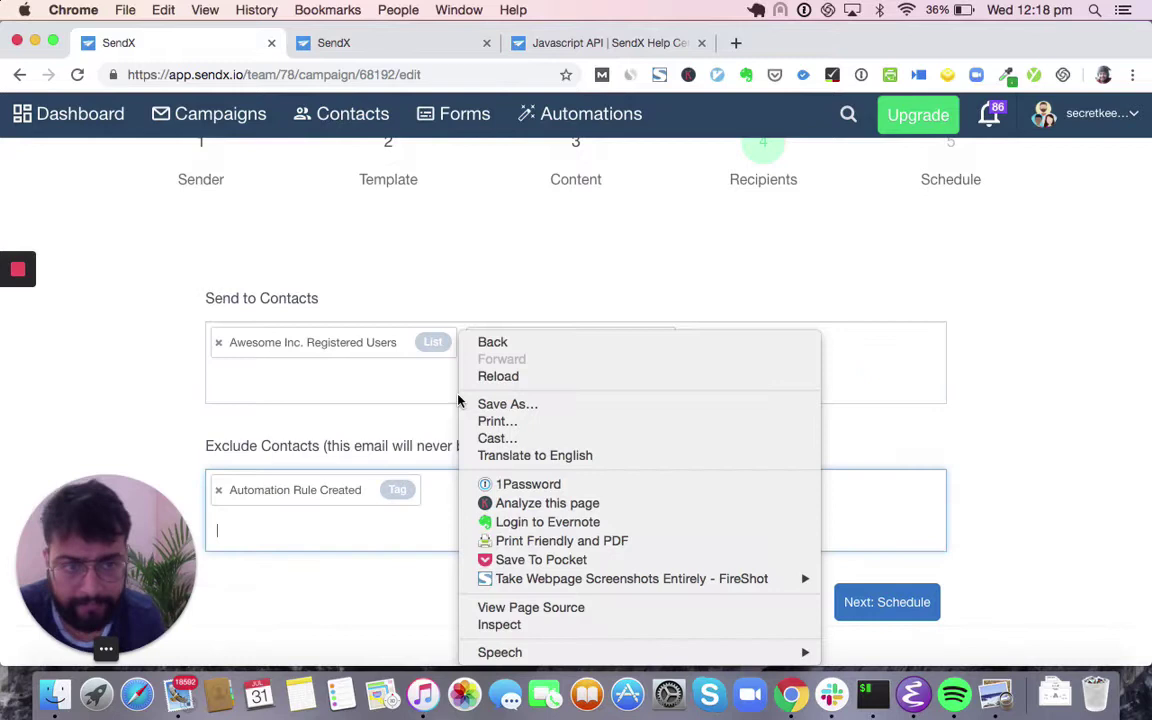
click(325, 529)
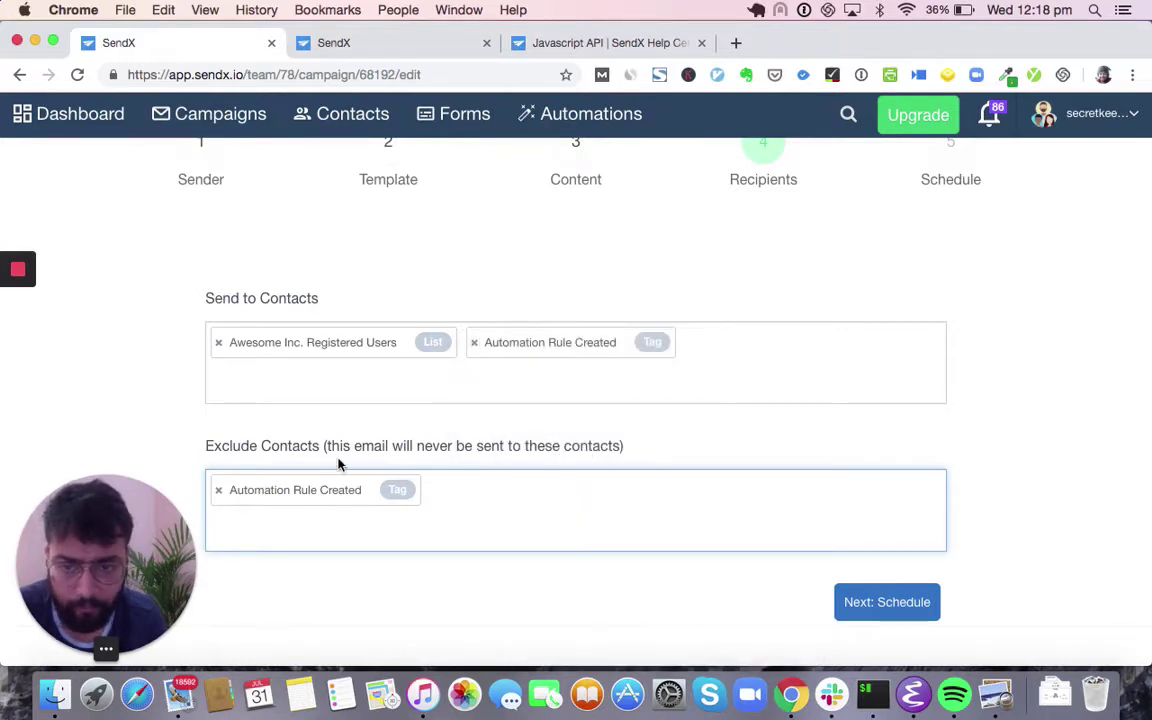
scroll(338, 463, down, 1)
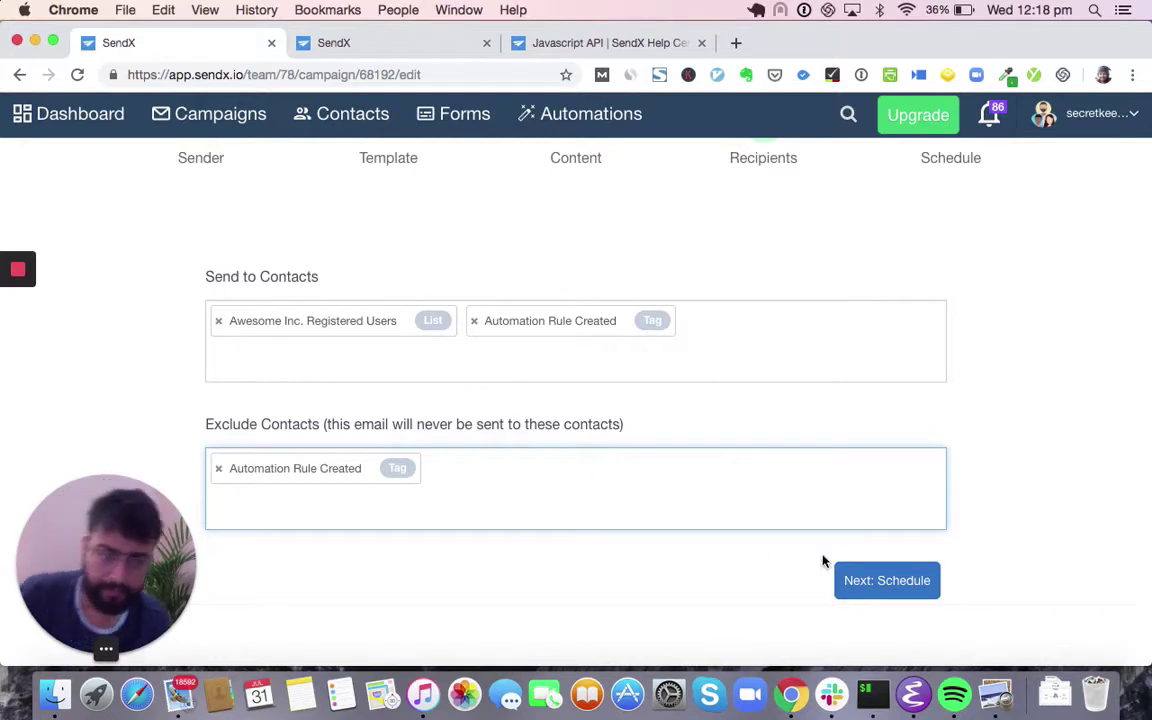
click(877, 581)
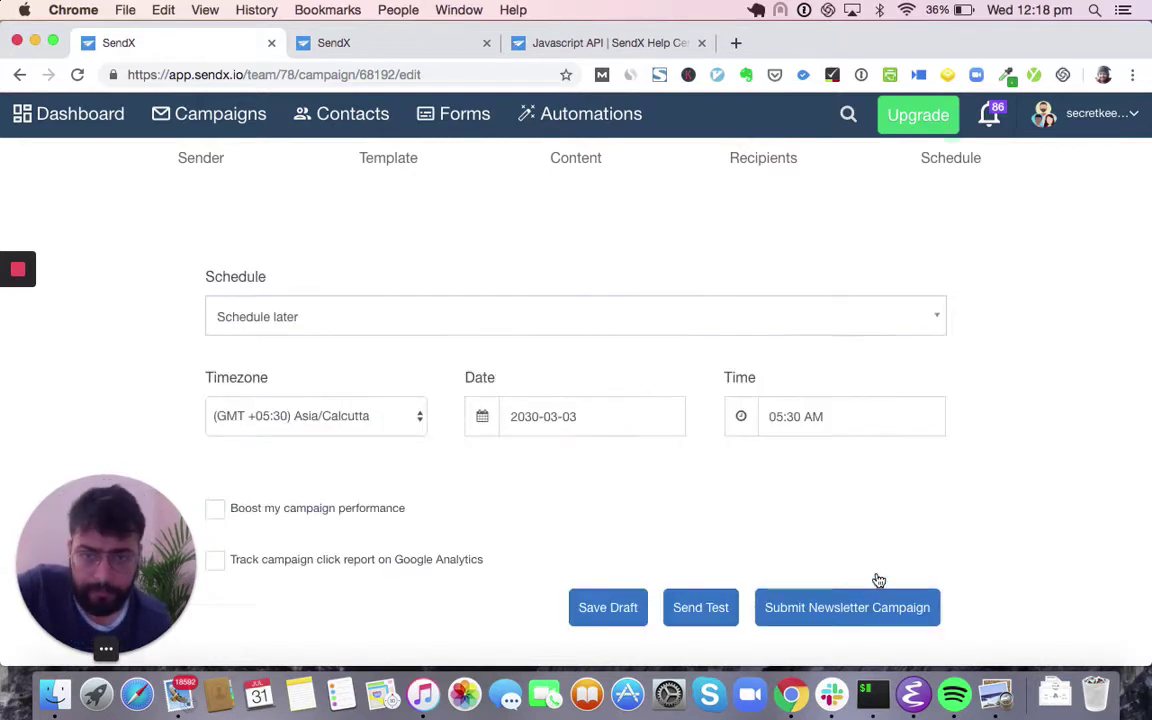
- Set the send date to 2019-07-31 and the send time to 08:30 AM
click(586, 423)
click(590, 620)
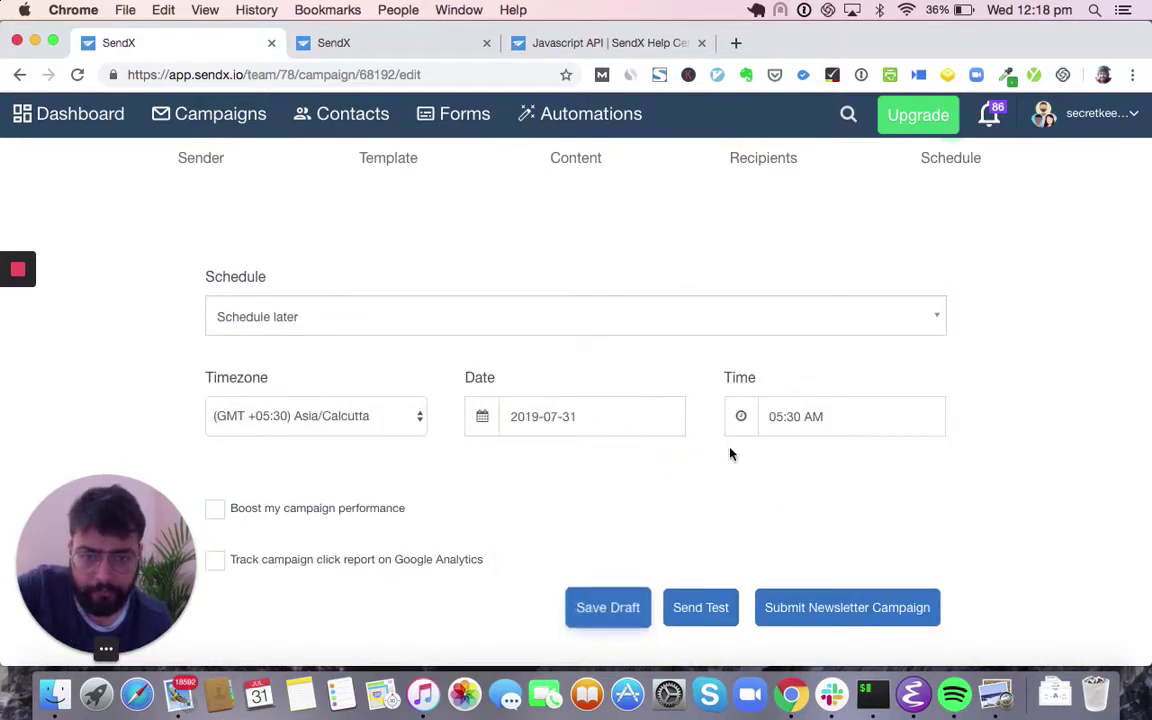
click(820, 416)
triple_click(744, 489)
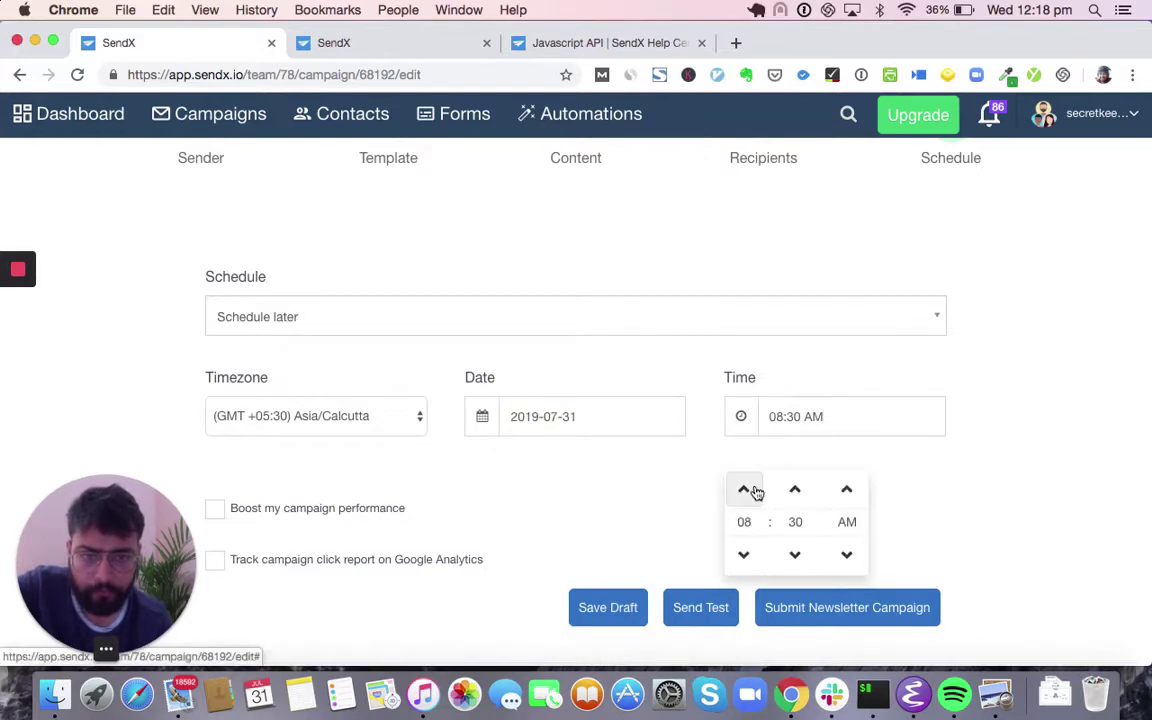
- Change the timezone to (GMT +03:00) Europe/Uzhgorod, keeping the campaign on Schedule later
click(339, 410)
scroll(368, 291, up, 5)
key(Escape)
click(496, 318)
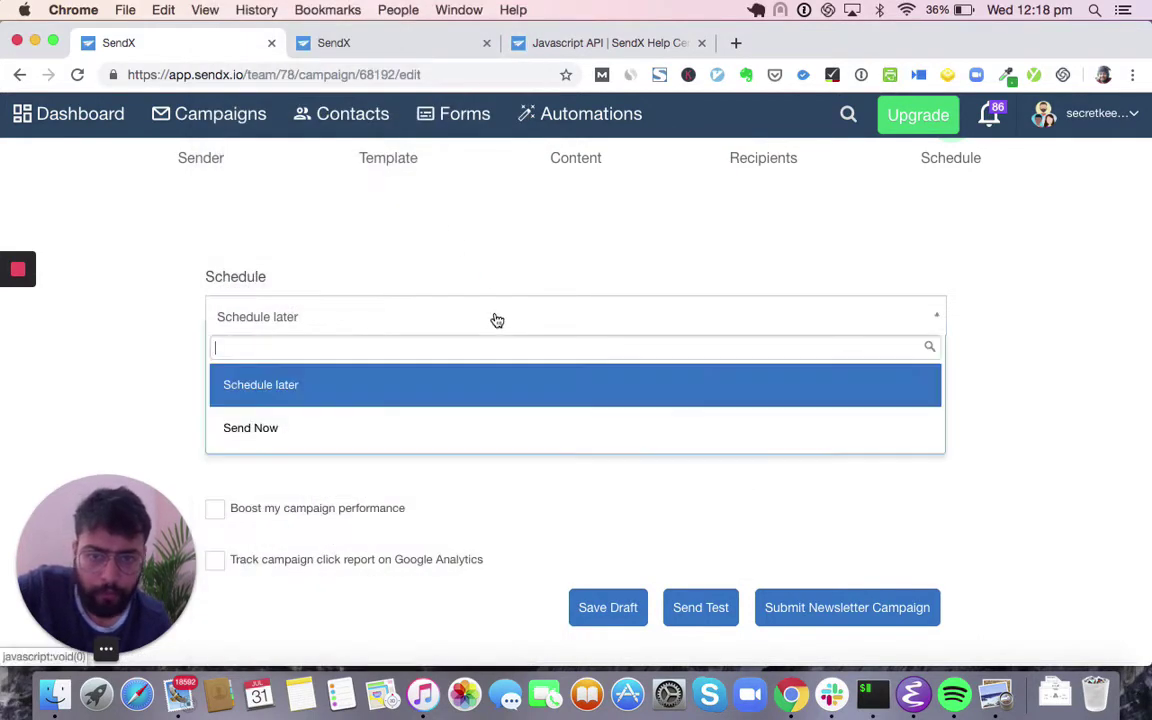
click(429, 430)
click(395, 358)
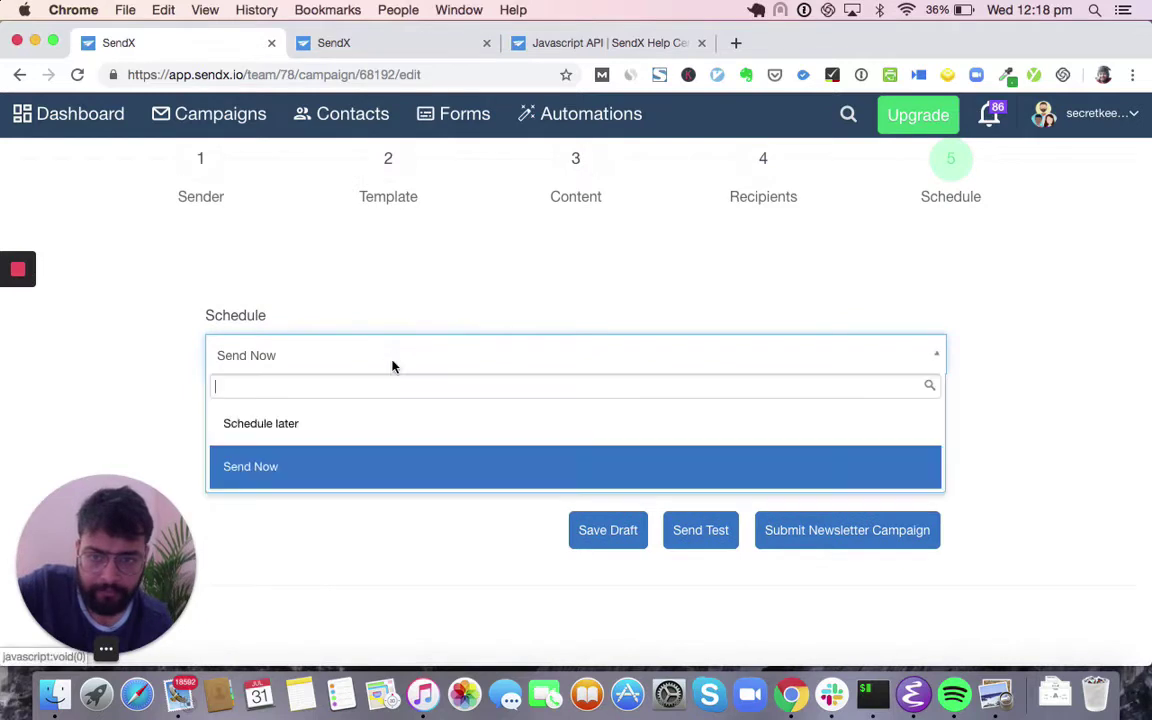
click(380, 429)
scroll(380, 414, down, 2)
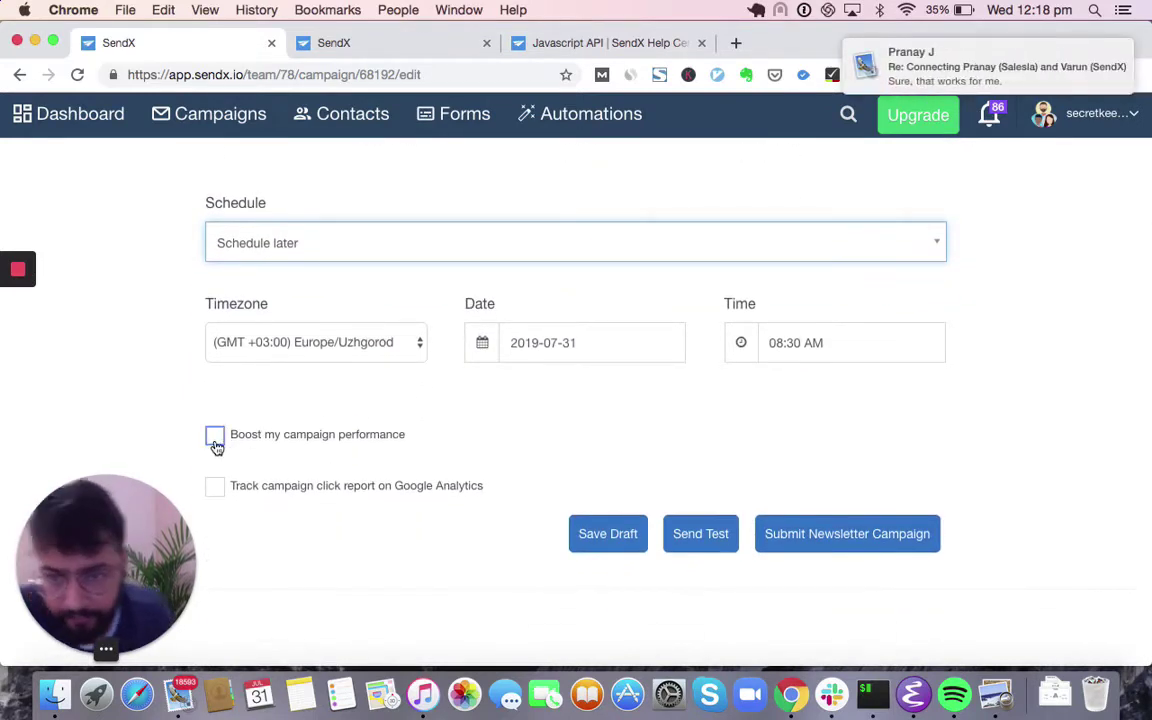
click(215, 437)
scroll(216, 450, down, 1)
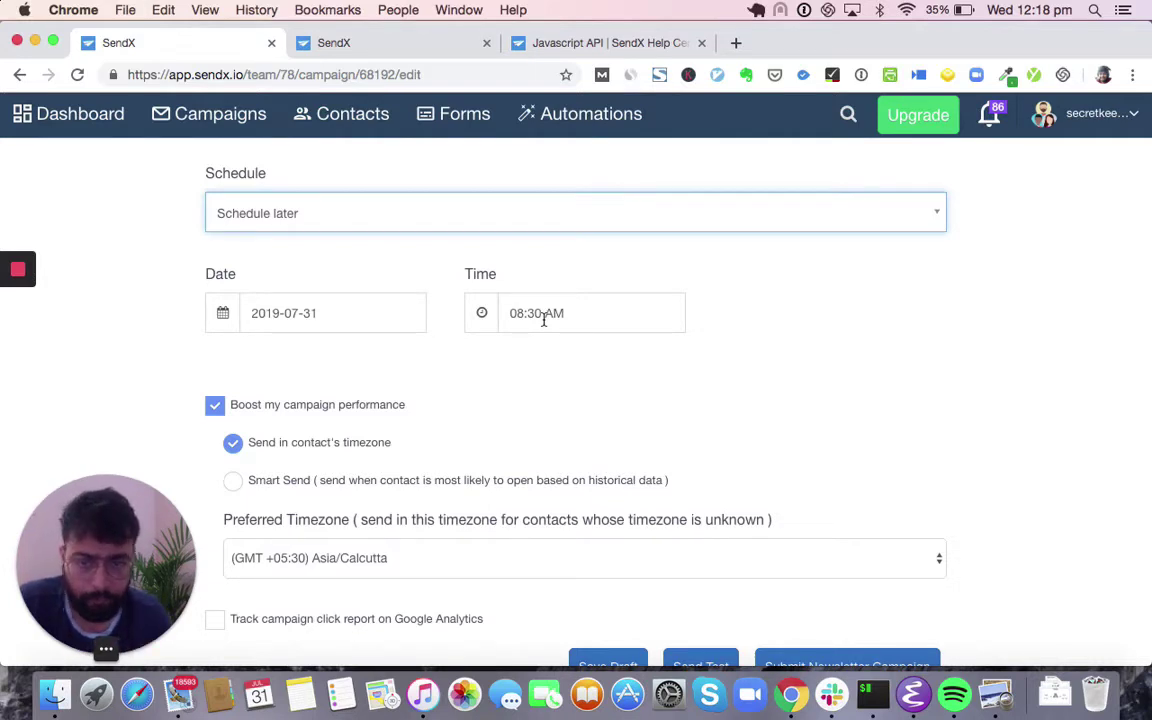
scroll(530, 322, down, 2)
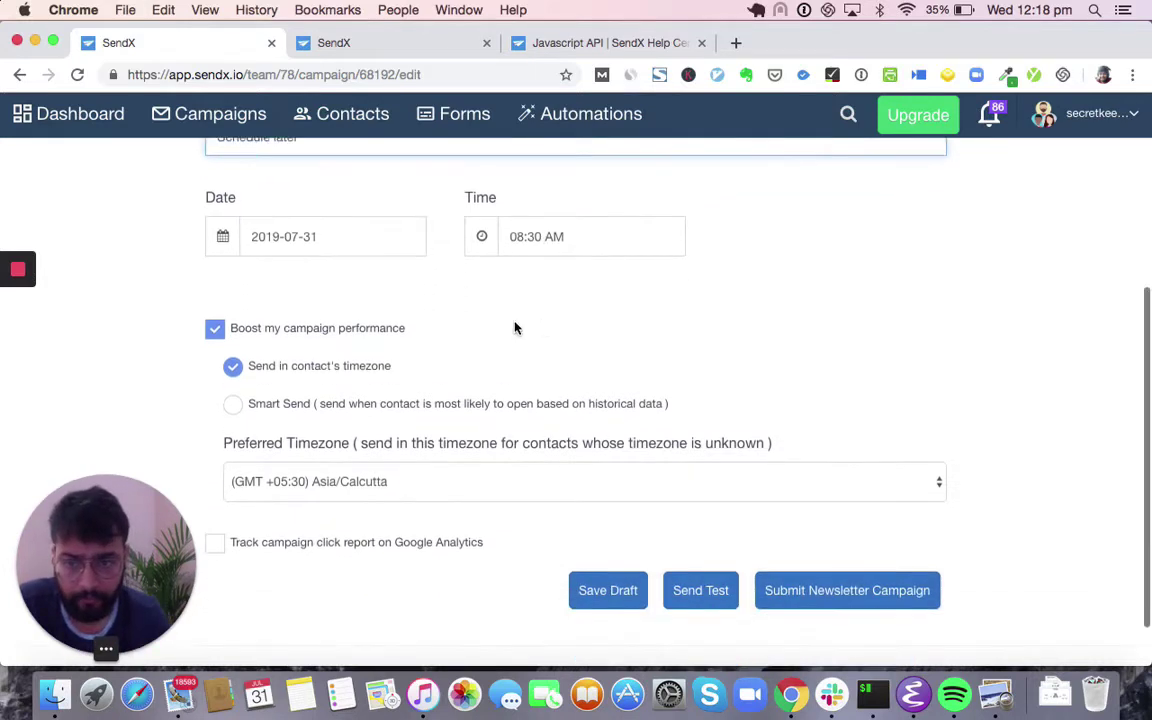
click(234, 406)
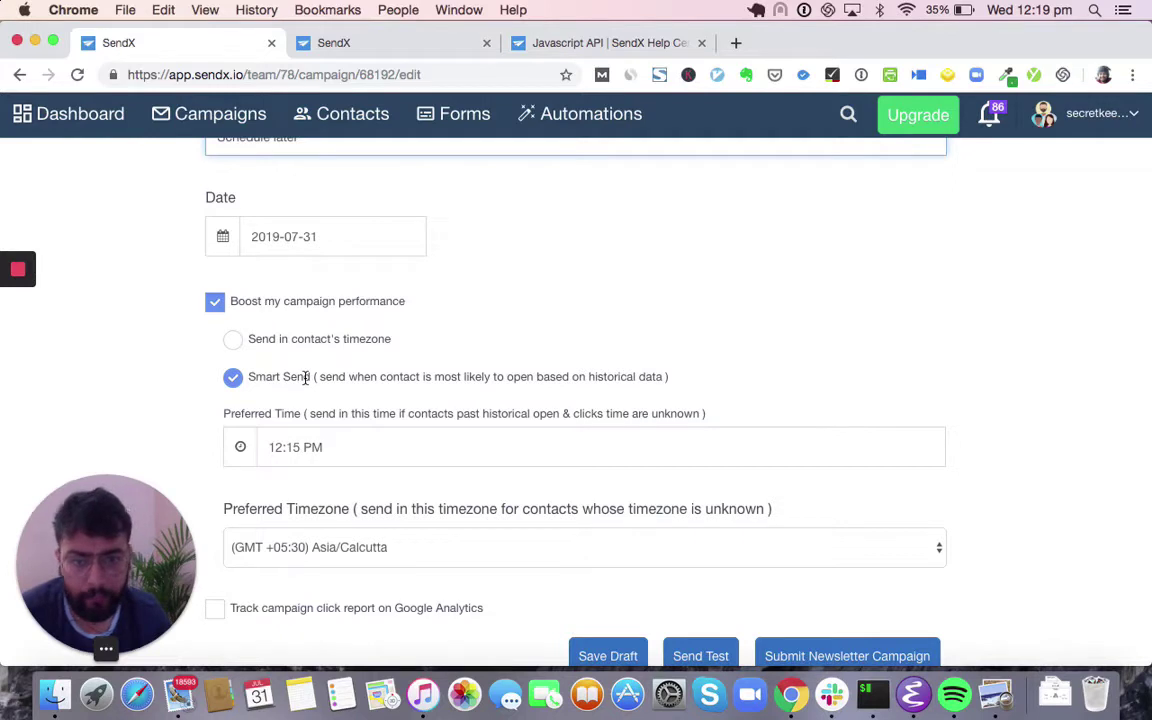
scroll(305, 377, down, 2)
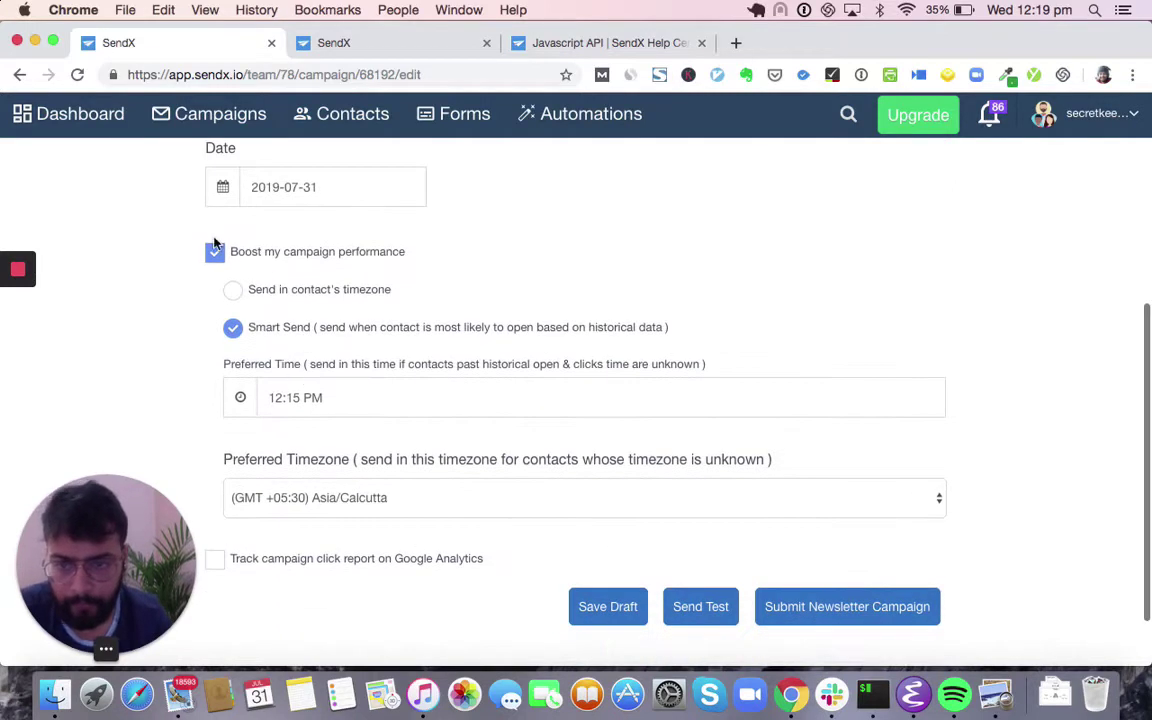
click(214, 252)
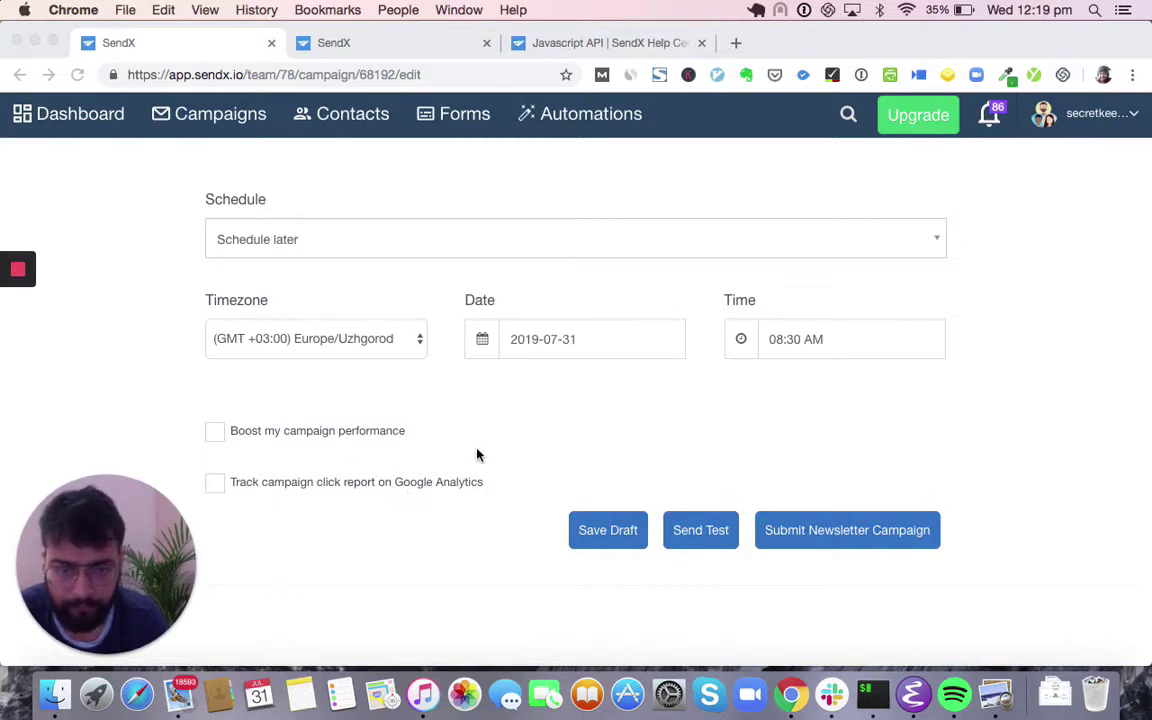
- Open the Campaigns list and the Action menu for SendX TemplateMonster Promo + Templates Collection
click(797, 486)
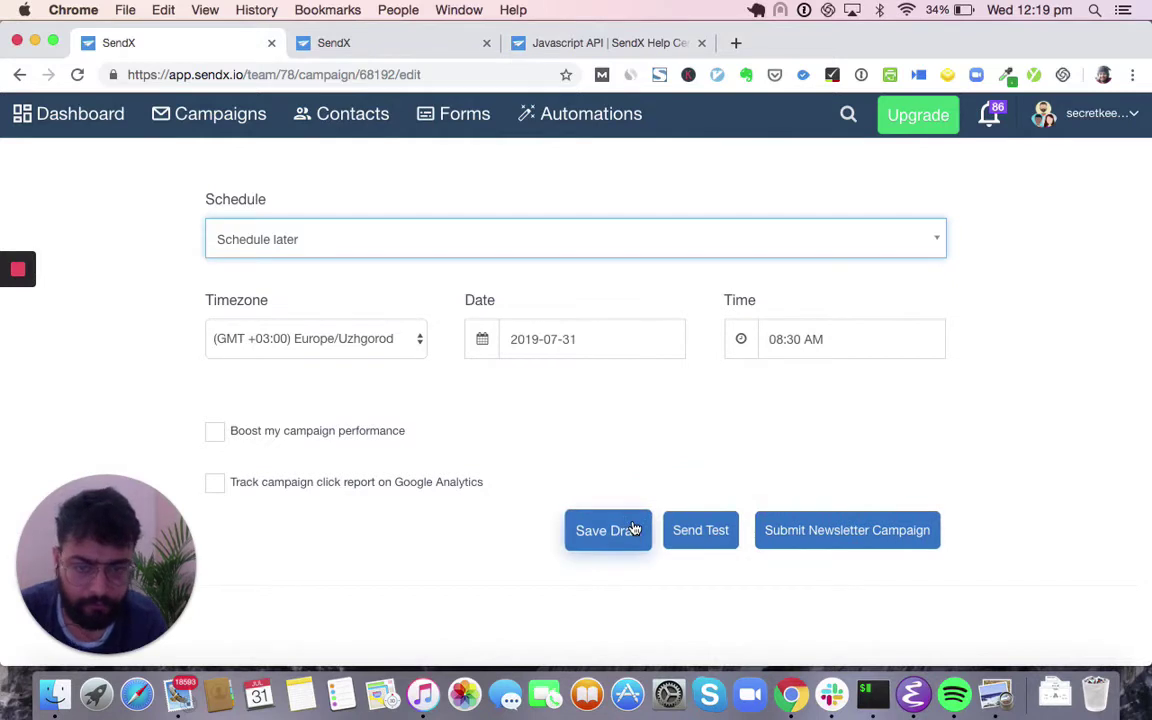
click(248, 132)
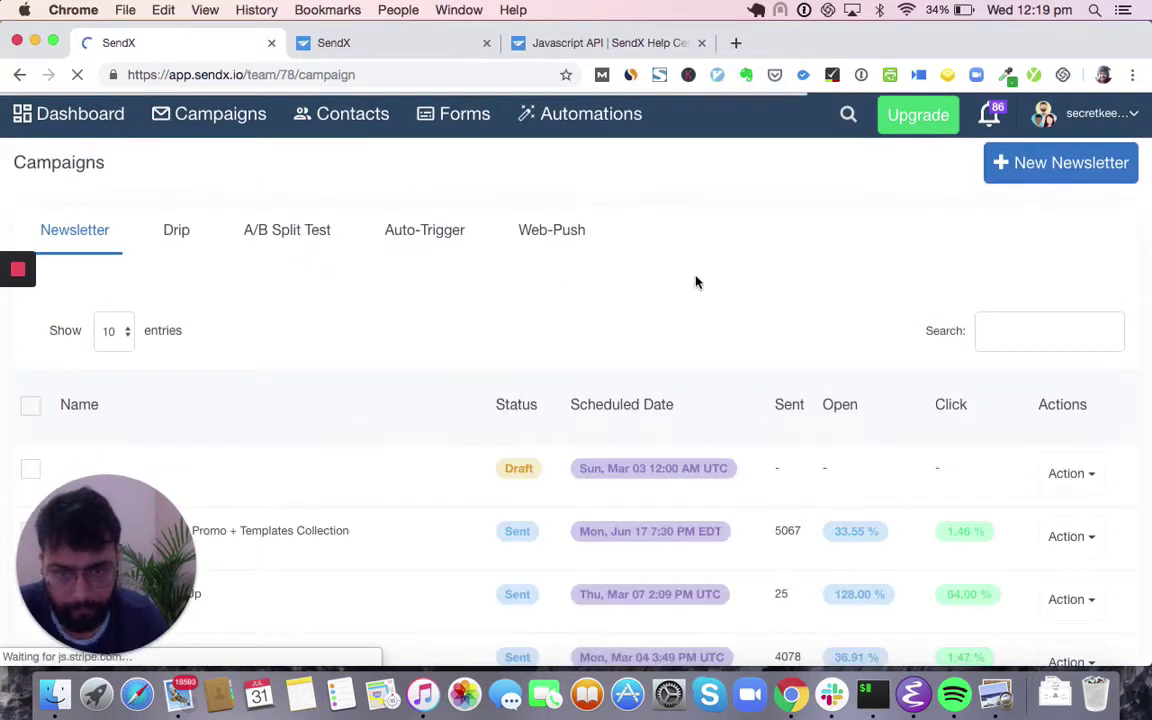
scroll(694, 283, down, 3)
click(1070, 381)
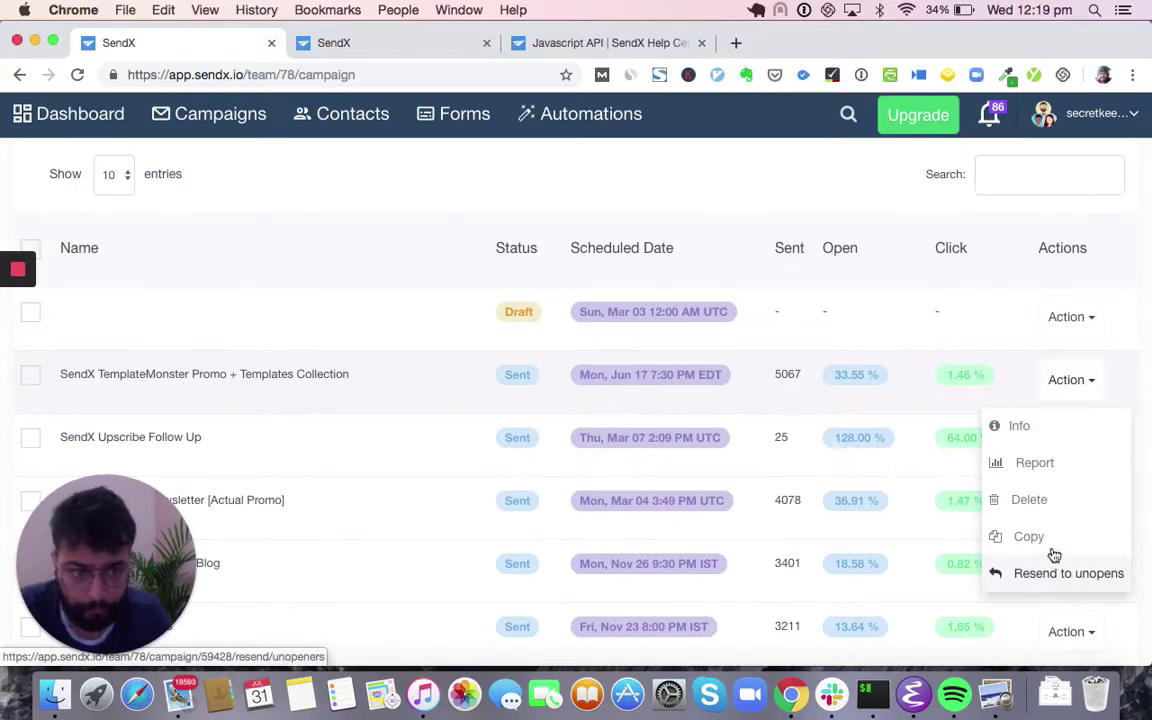
- Open the TemplateMonster campaign's report and scroll down to its Contacts section
click(1068, 461)
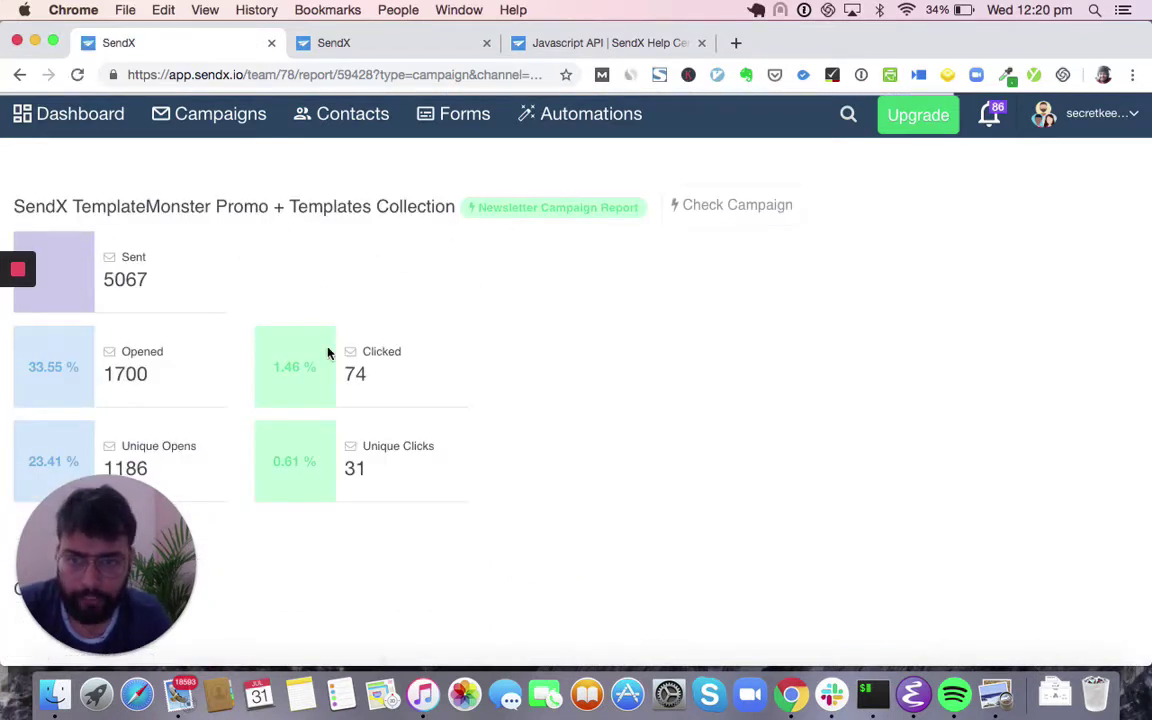
scroll(171, 297, down, 2)
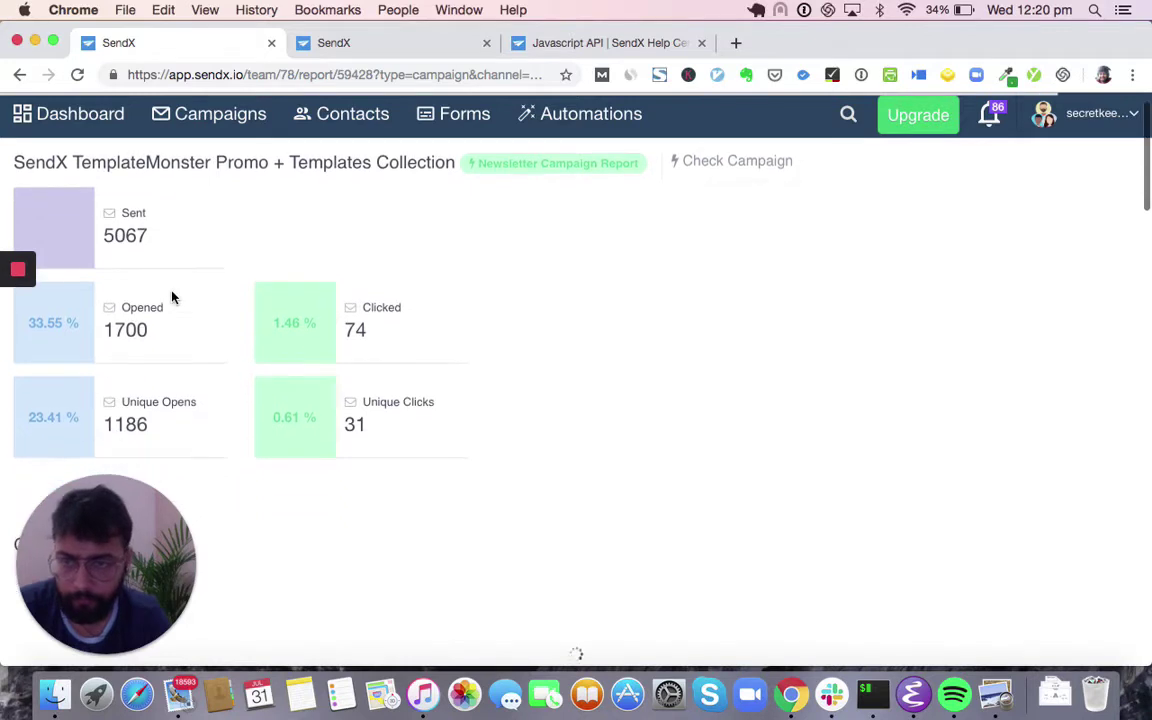
scroll(246, 300, down, 1)
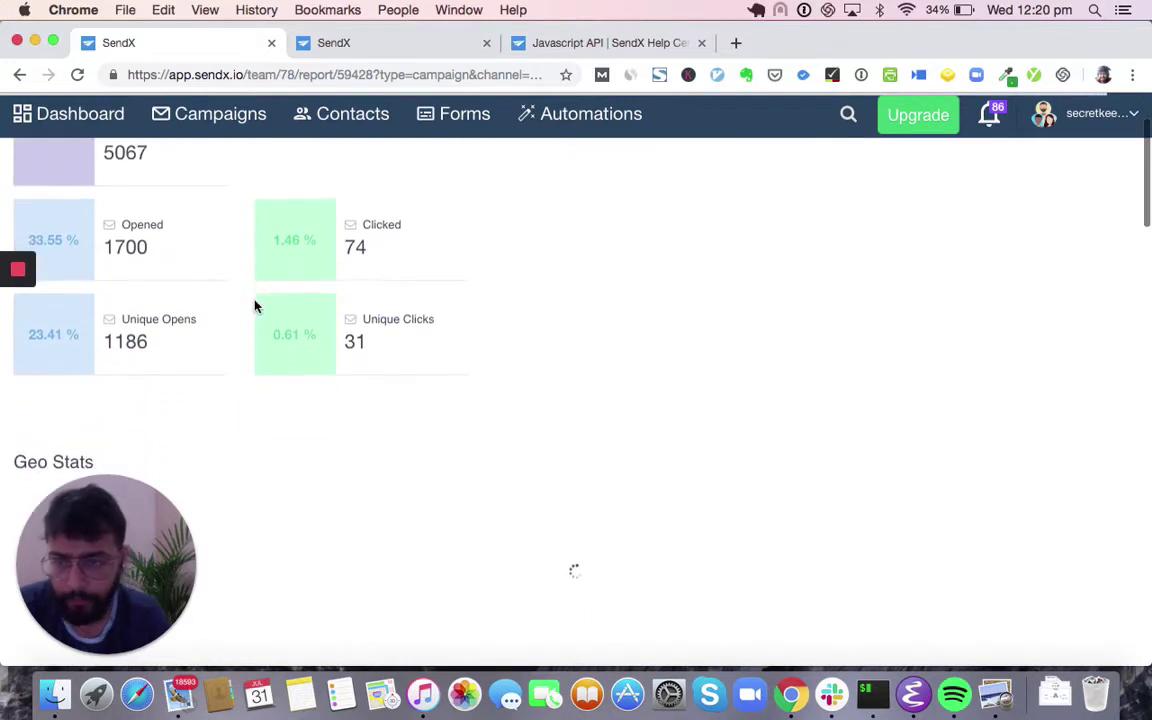
scroll(304, 357, down, 2)
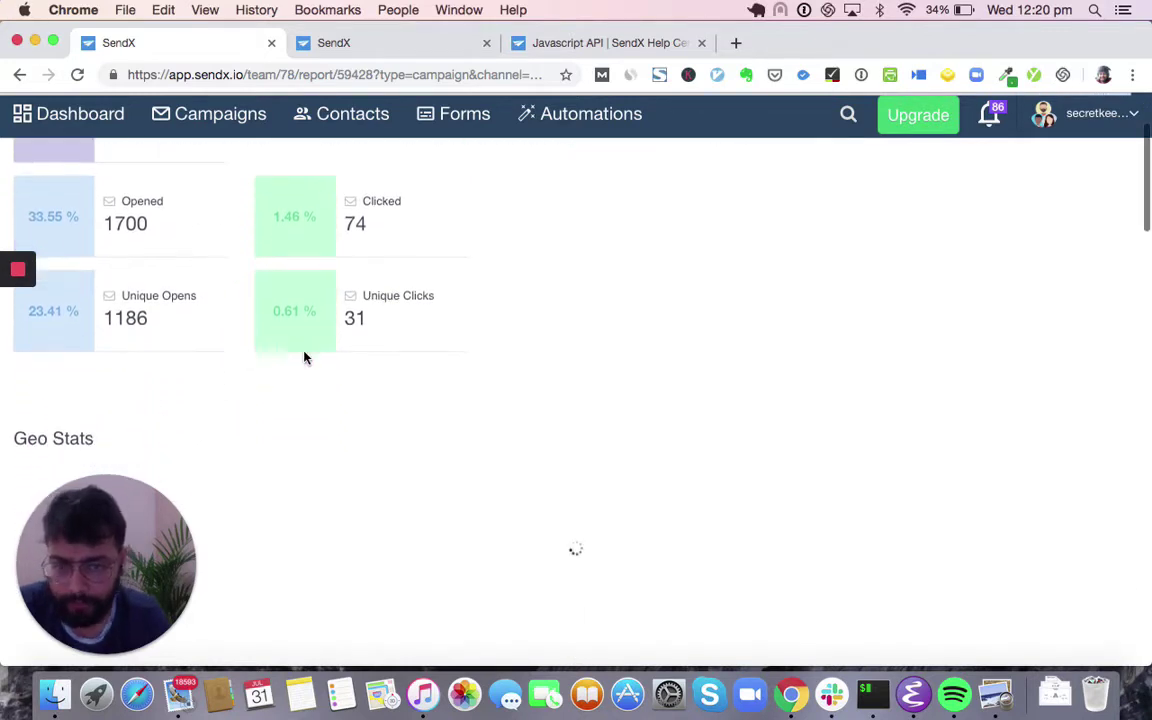
scroll(232, 391, down, 1)
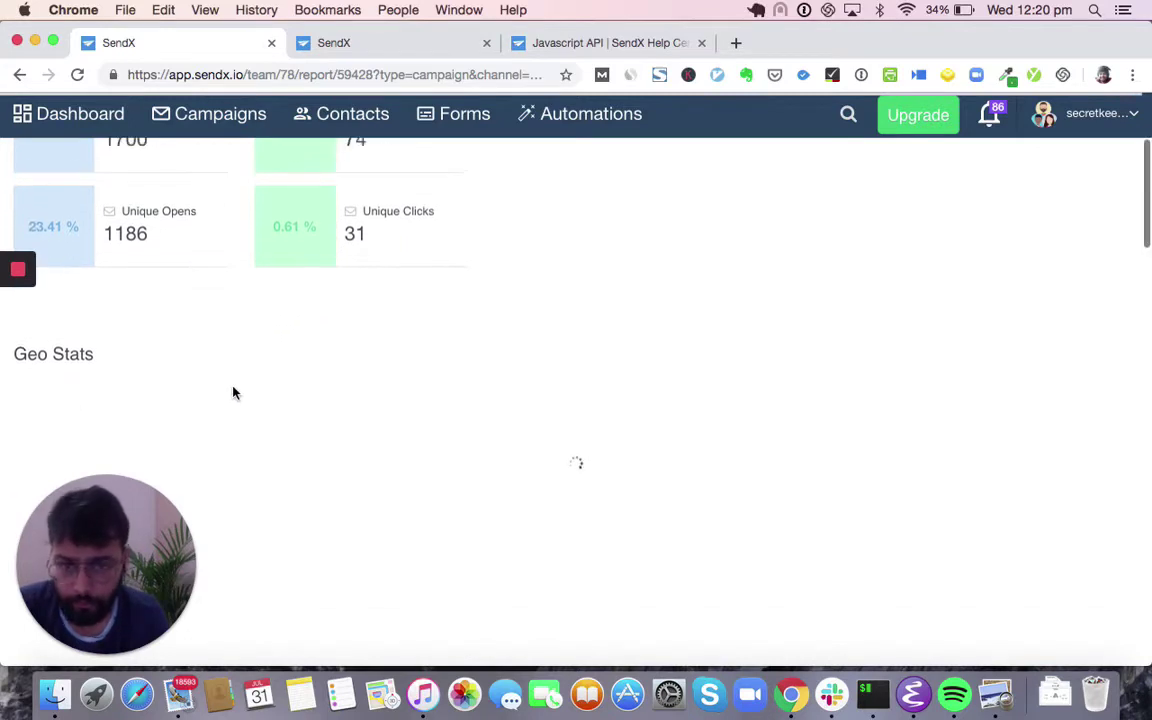
scroll(232, 391, down, 1)
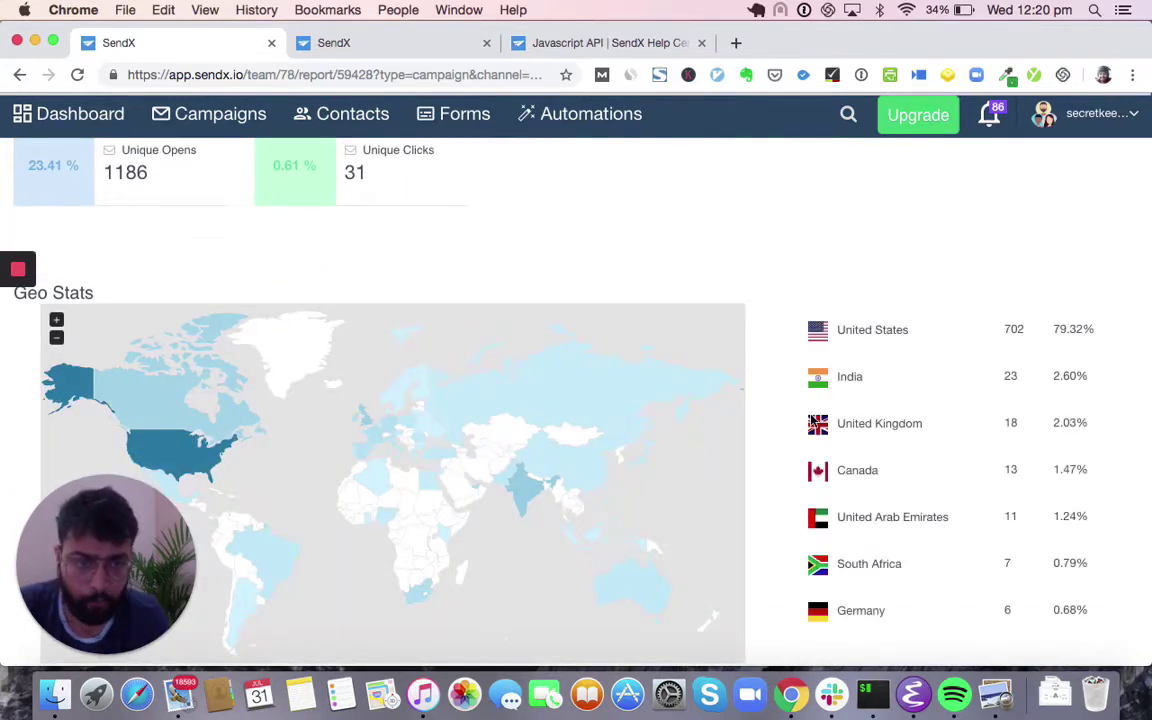
scroll(810, 419, down, 10)
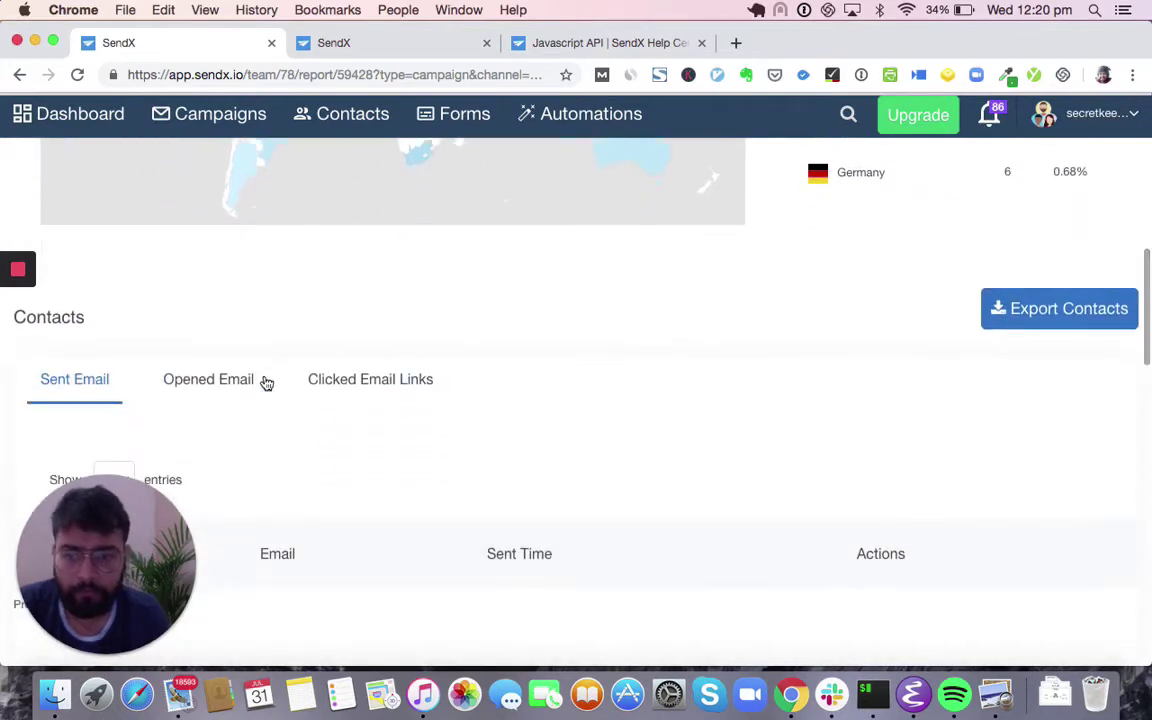
- List the Opened Email contacts and bring up actions for the first opener
click(262, 380)
scroll(270, 429, down, 5)
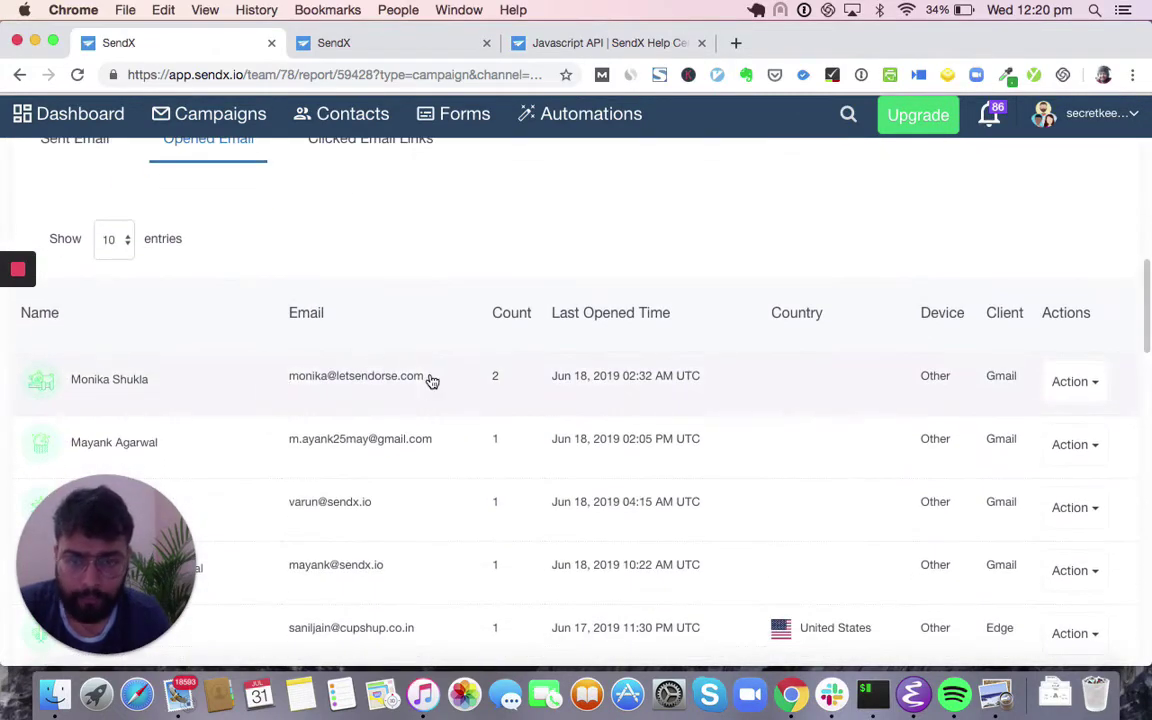
scroll(430, 380, down, 4)
scroll(579, 244, up, 5)
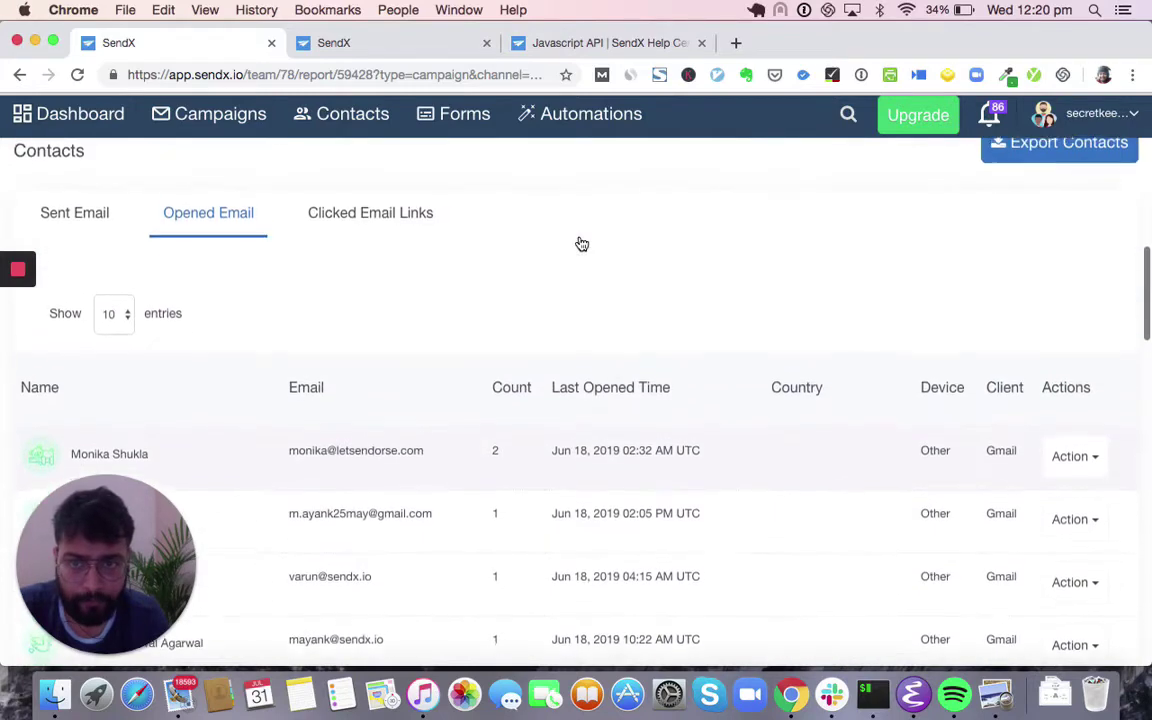
click(1087, 460)
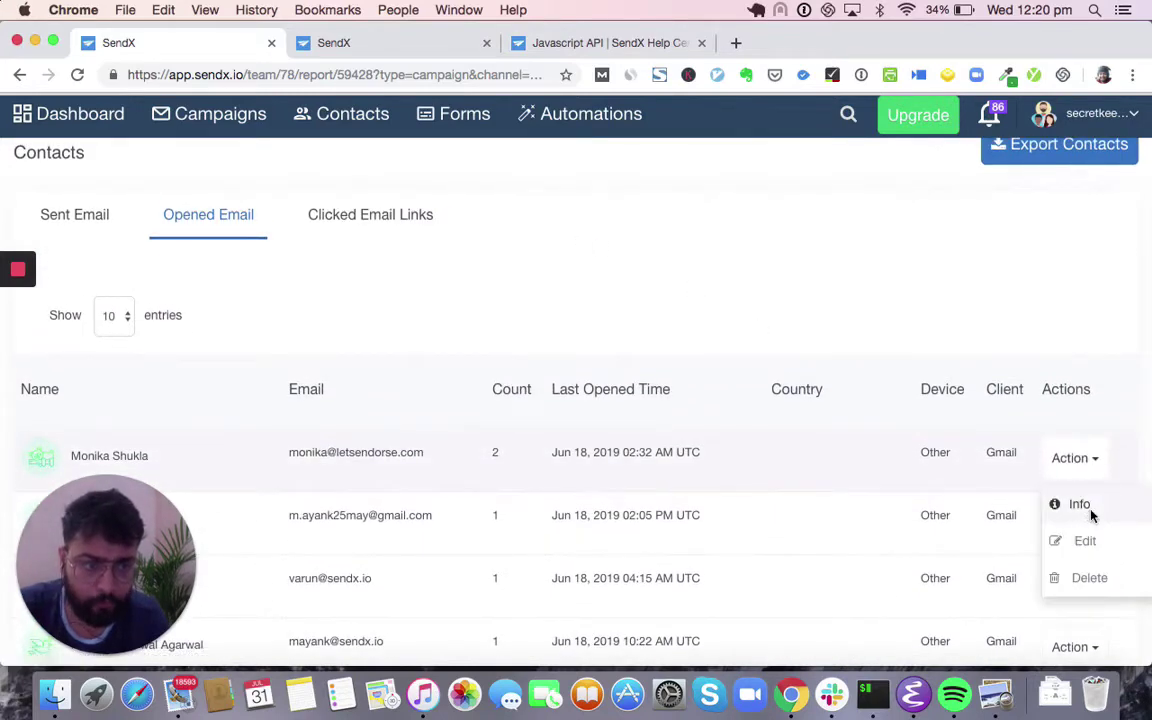
- View the first opener's Info profile, reviewing their tags, lists, campaigns sent and drip sequences
click(1089, 512)
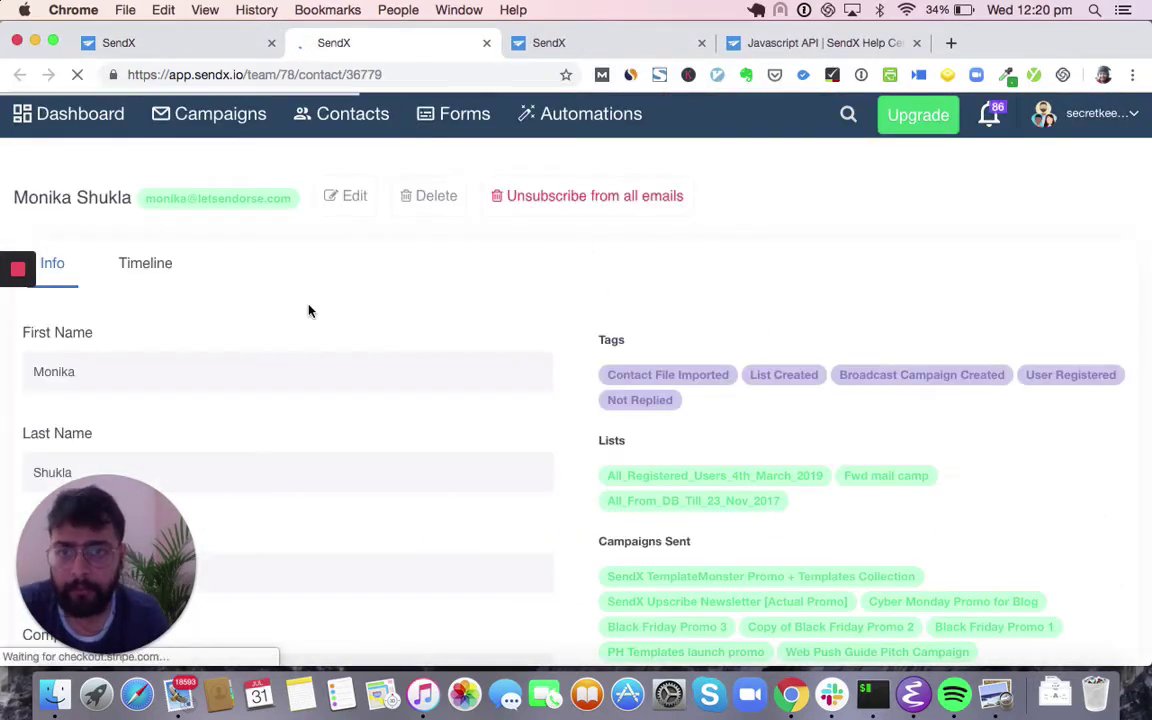
scroll(308, 311, down, 7)
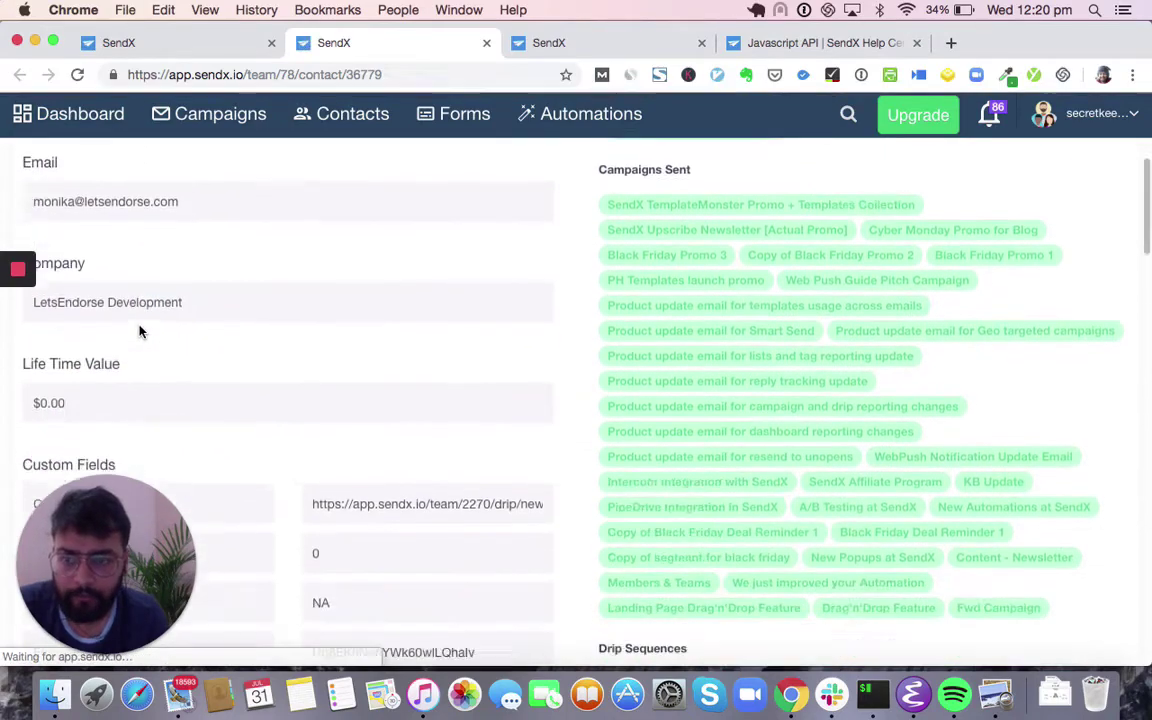
scroll(296, 381, down, 1)
scroll(352, 489, down, 4)
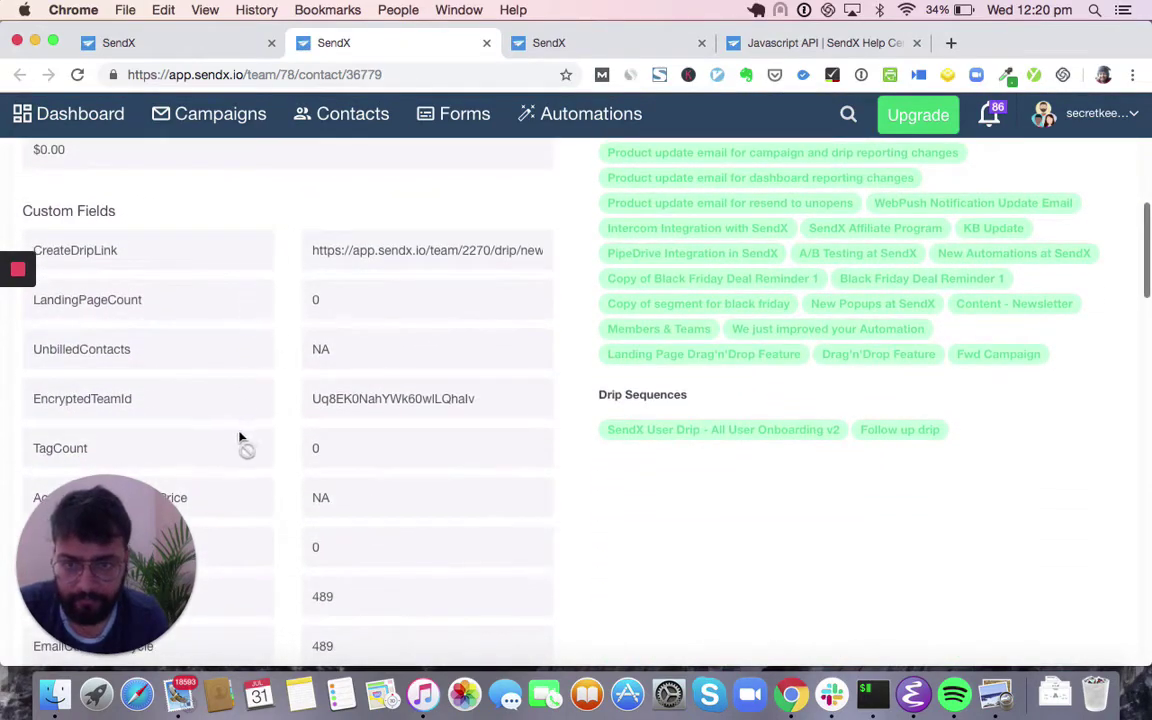
scroll(314, 301, down, 5)
scroll(314, 301, up, 10)
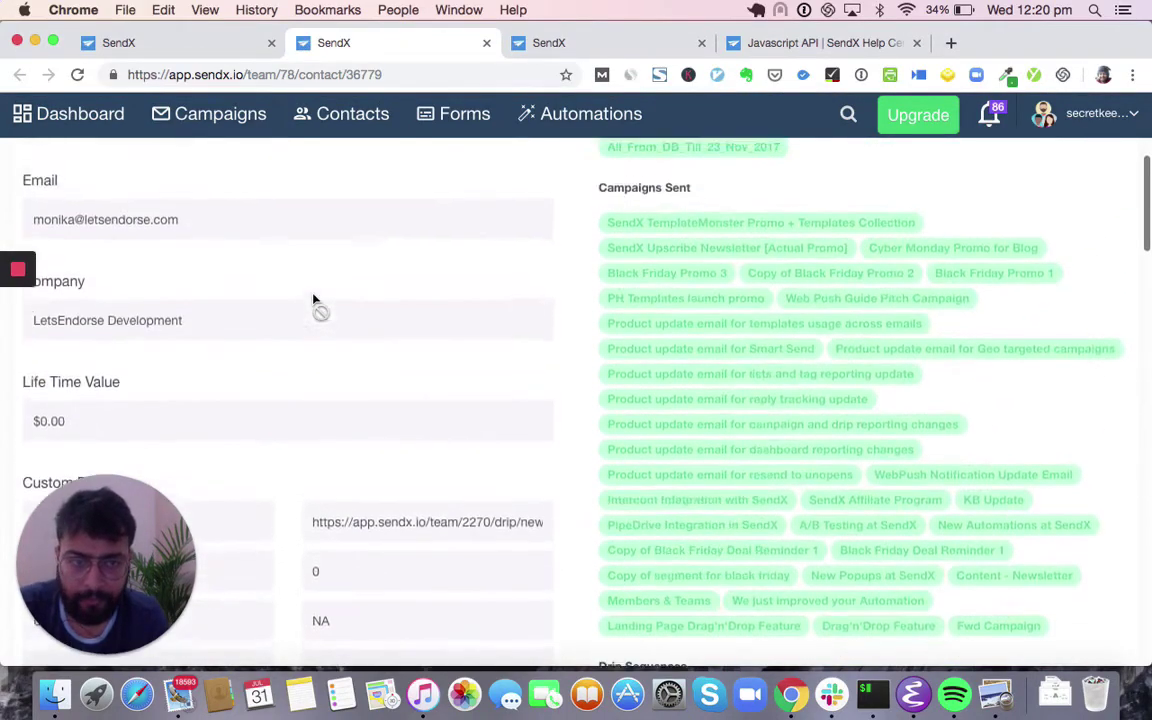
scroll(314, 301, up, 7)
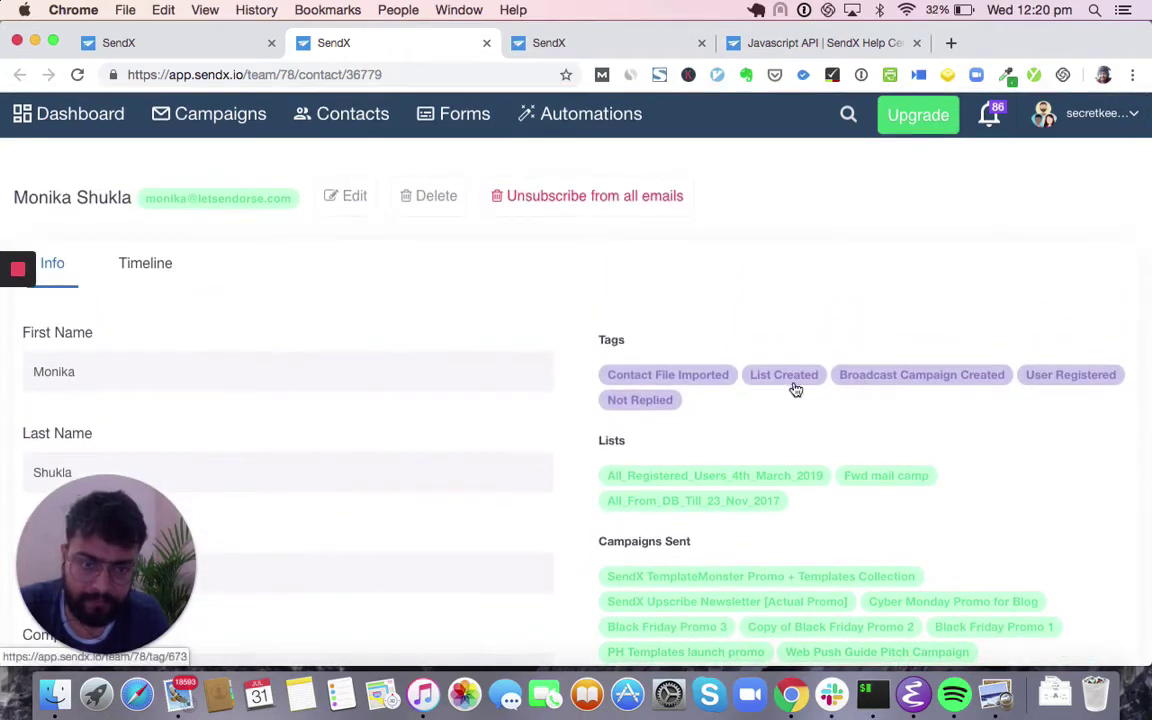
scroll(678, 507, down, 6)
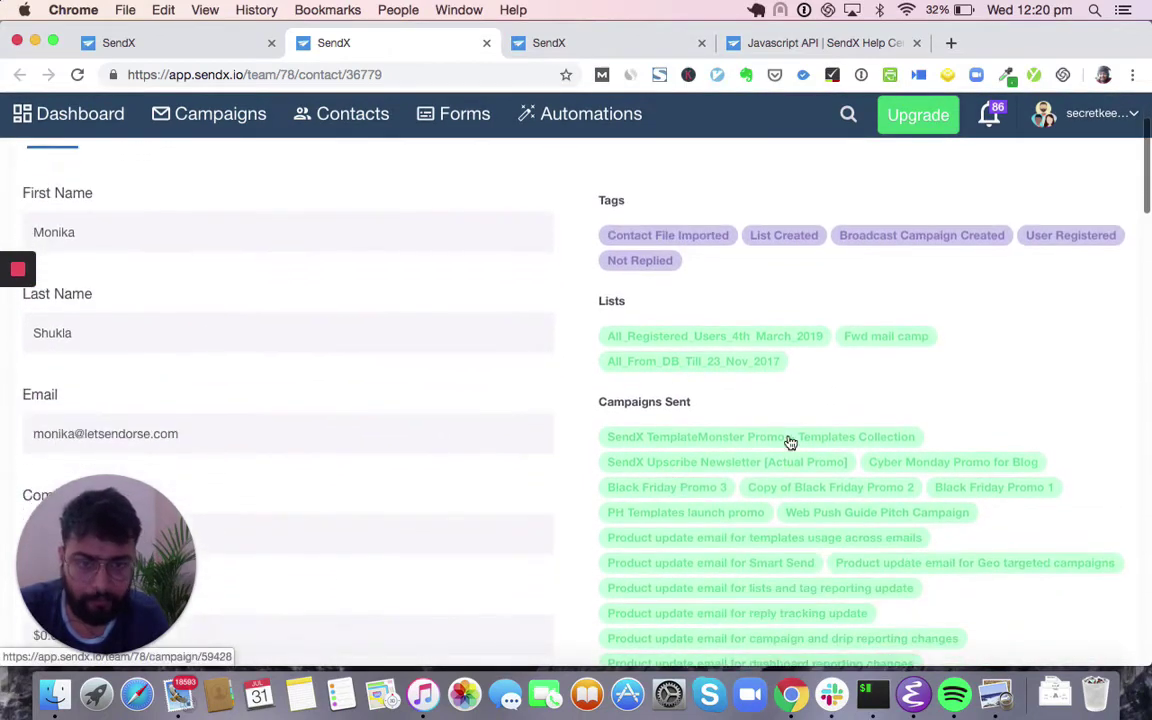
scroll(871, 553, down, 5)
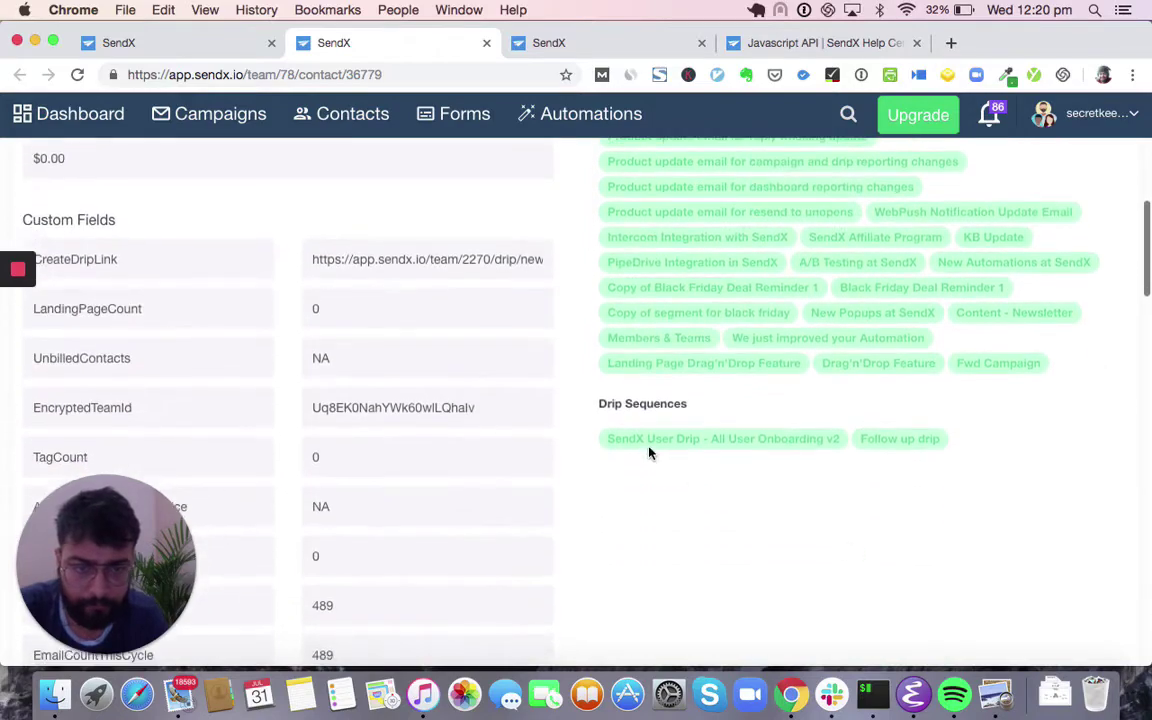
scroll(652, 450, up, 4)
scroll(652, 450, up, 6)
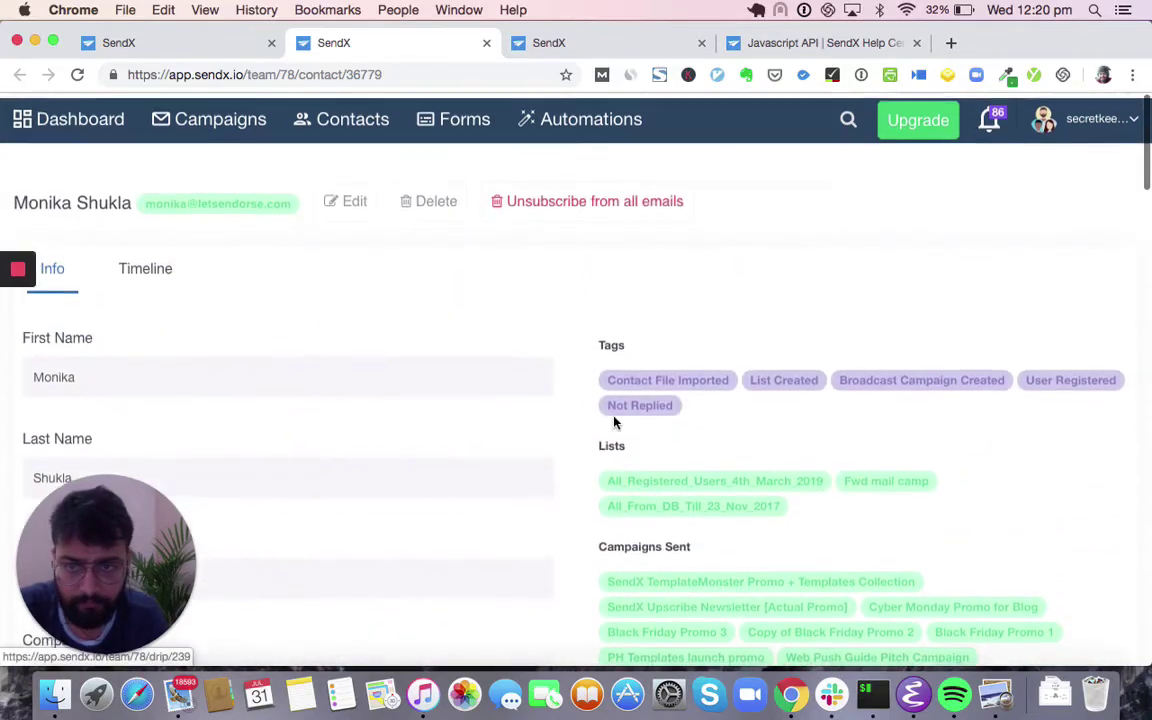
- Review the contact's Timeline of campaign opens, deliveries, tag additions and drip steps
click(146, 264)
scroll(244, 374, down, 15)
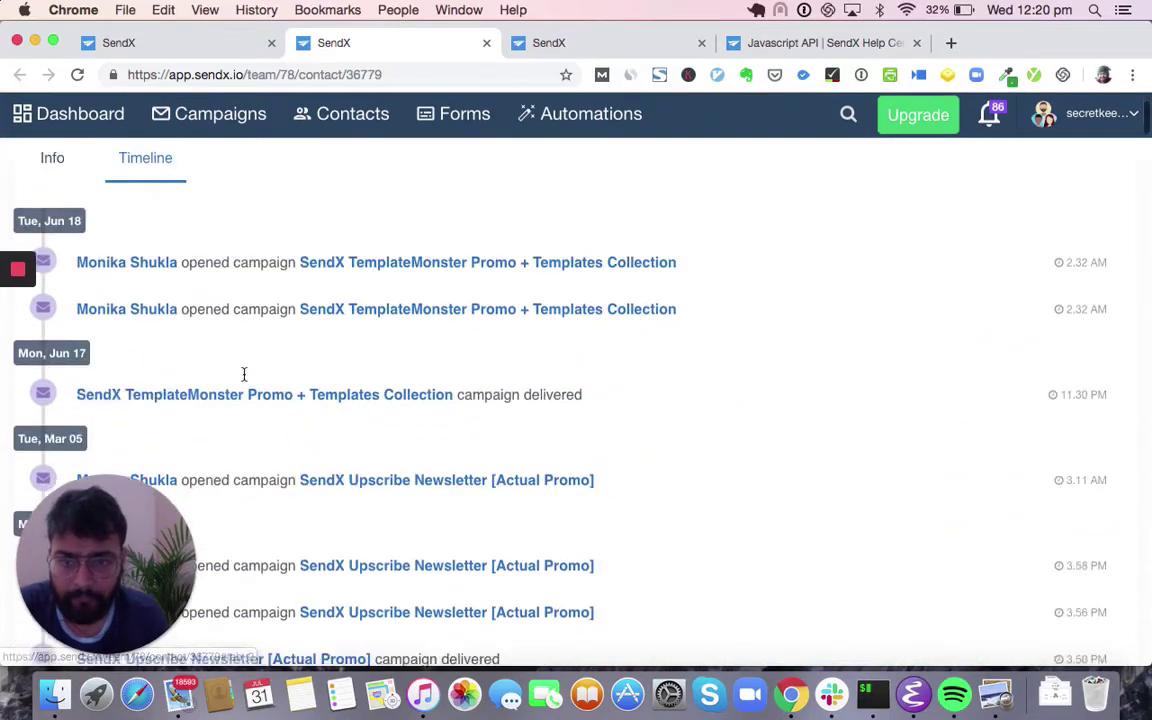
scroll(244, 374, down, 20)
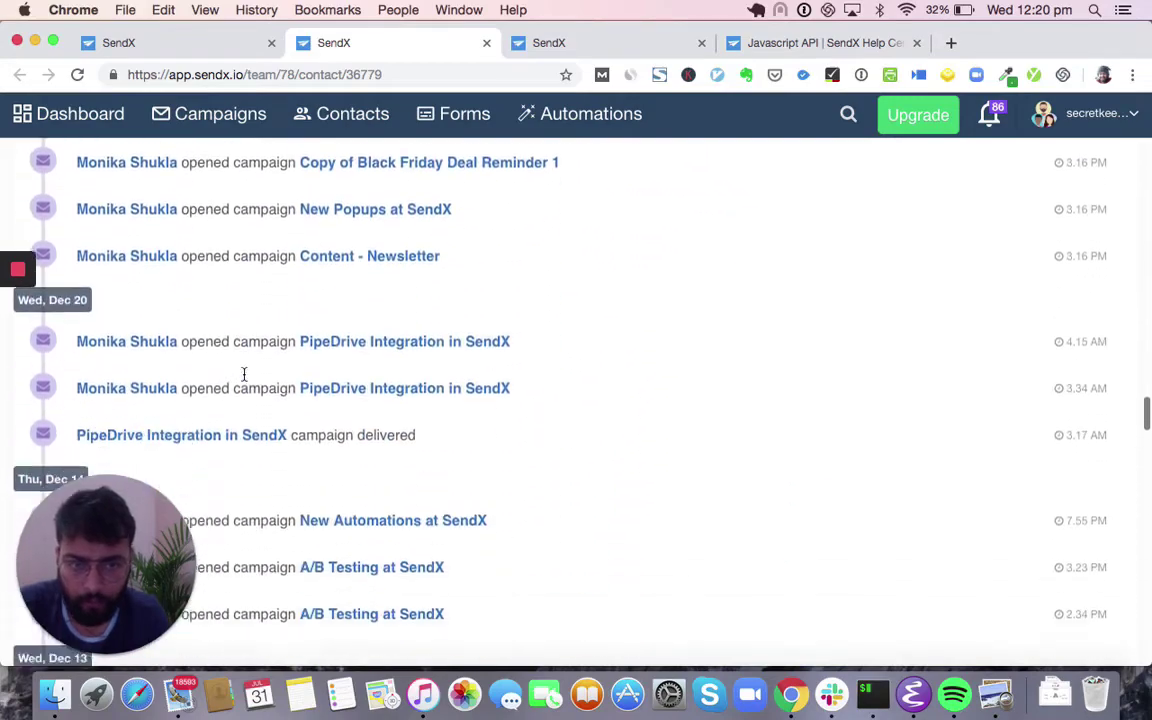
scroll(244, 374, down, 20)
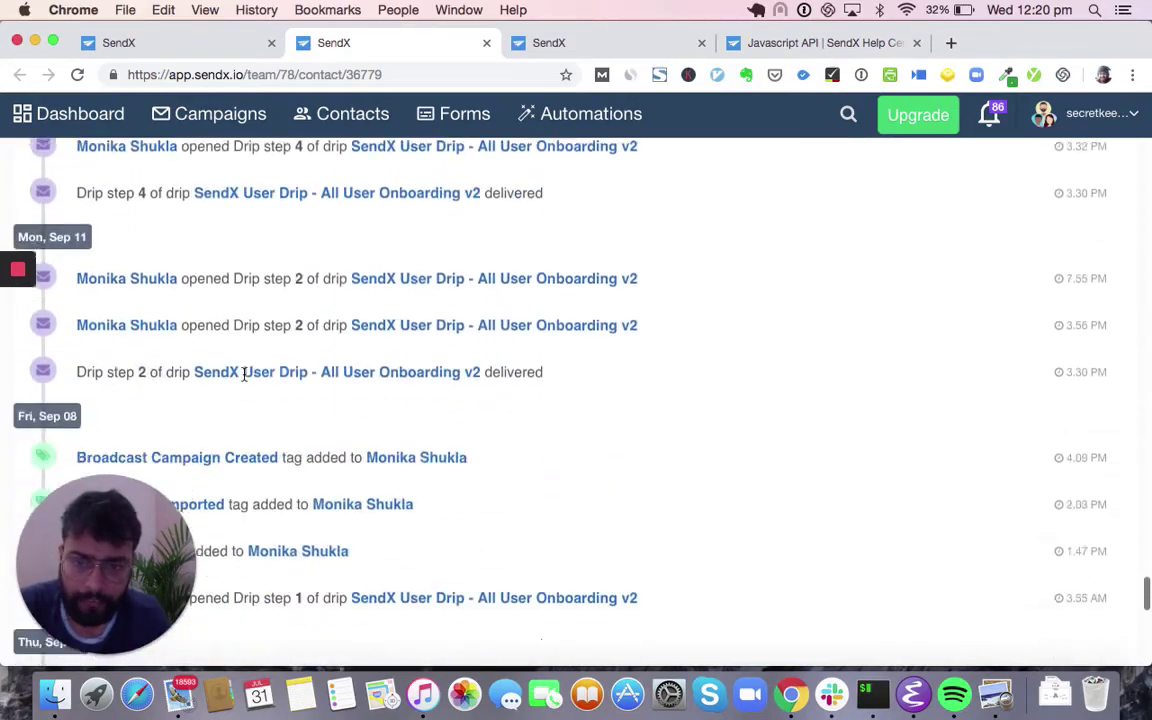
scroll(244, 374, down, 3)
scroll(244, 376, up, 10)
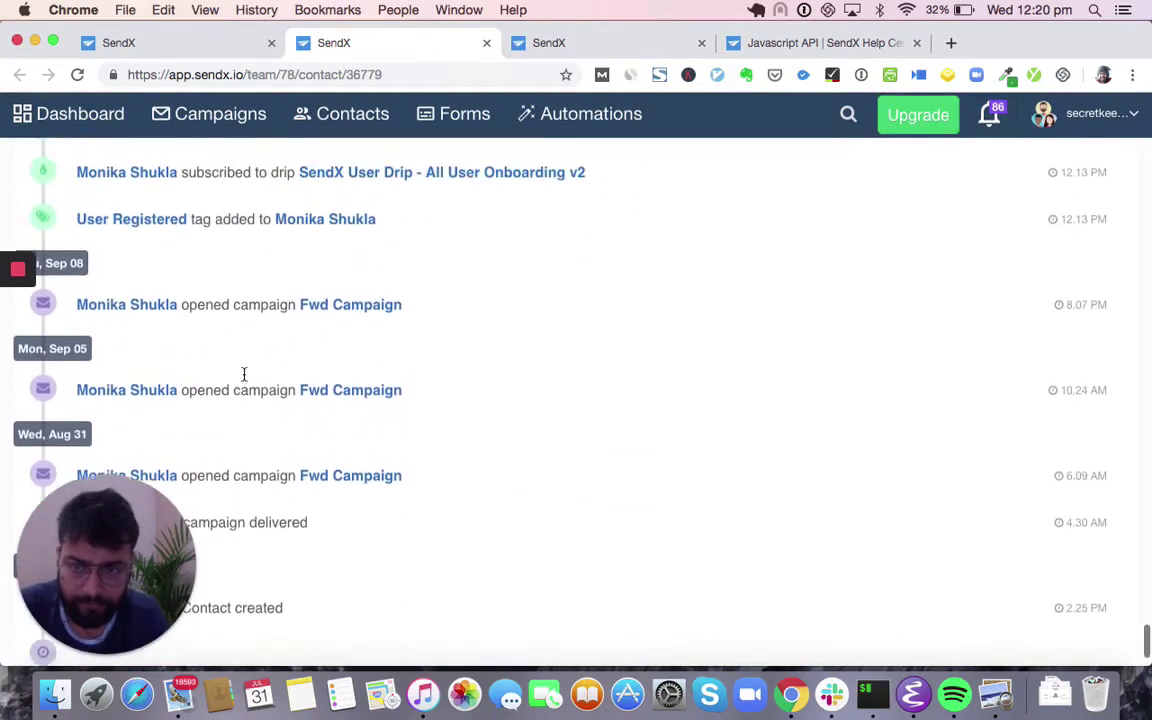
scroll(244, 378, up, 20)
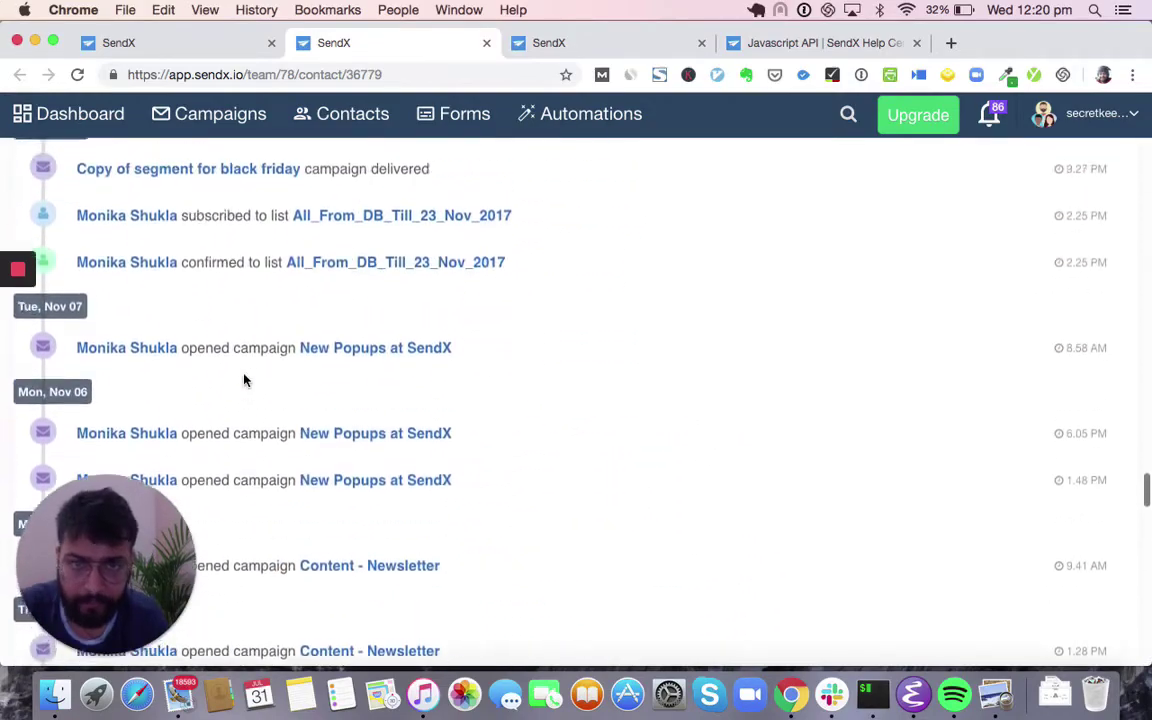
scroll(244, 379, up, 20)
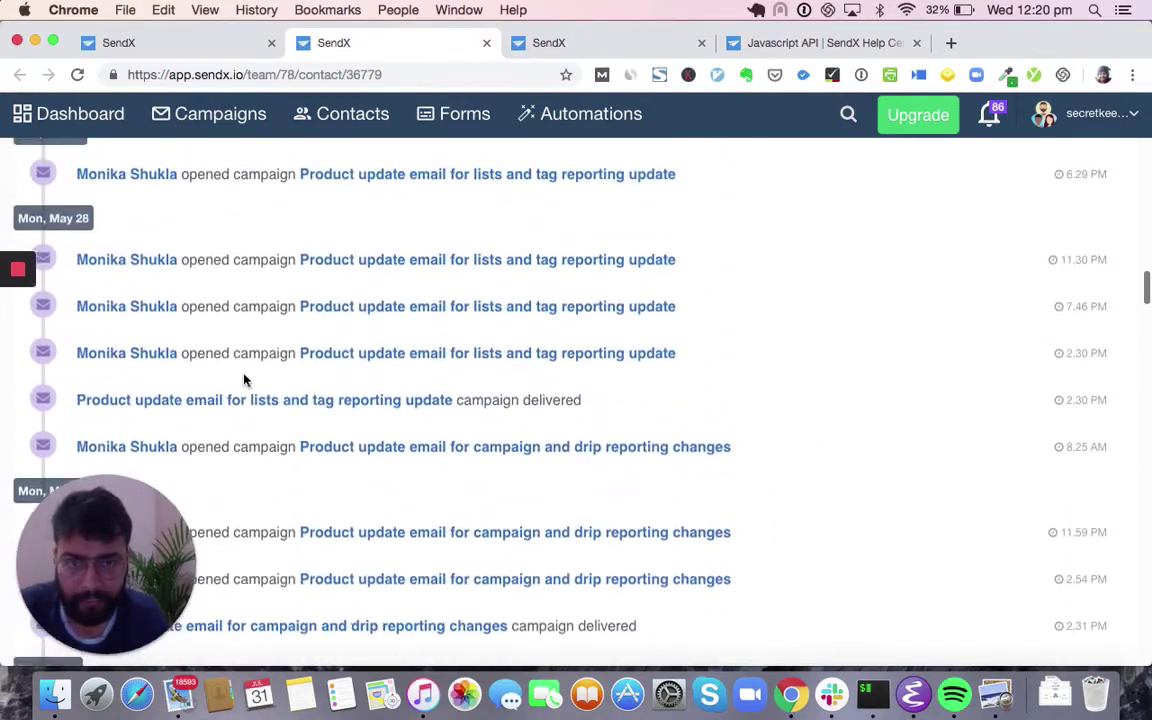
scroll(244, 379, up, 20)
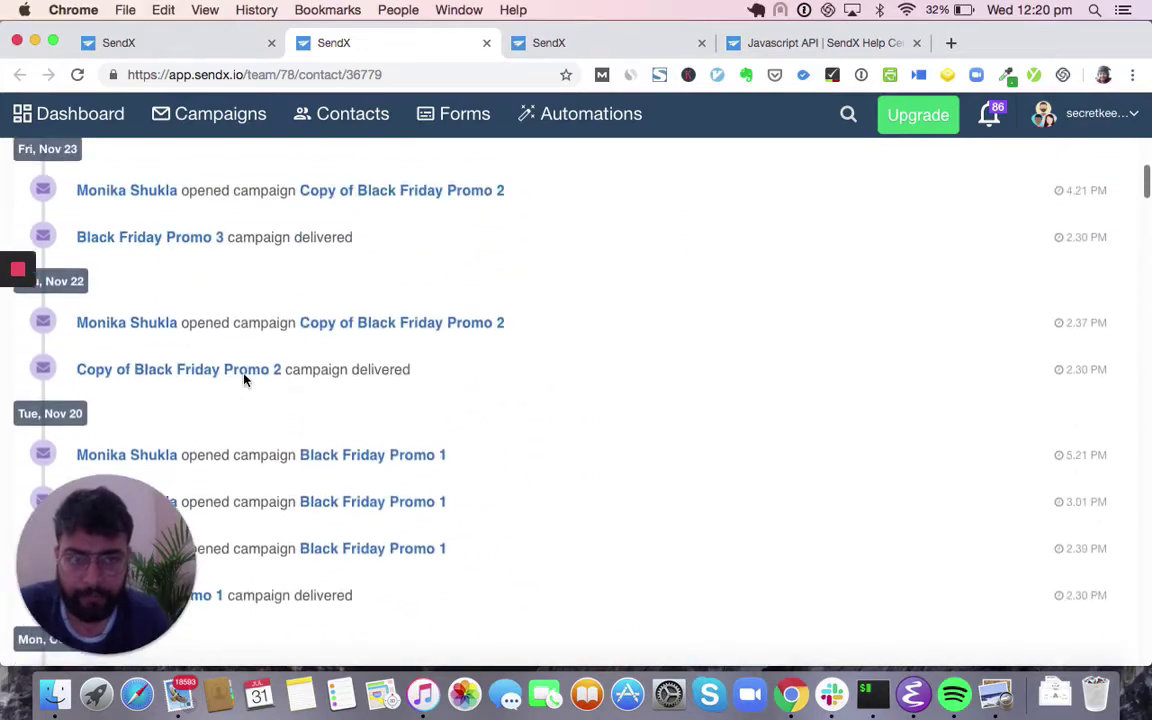
scroll(244, 378, up, 3)
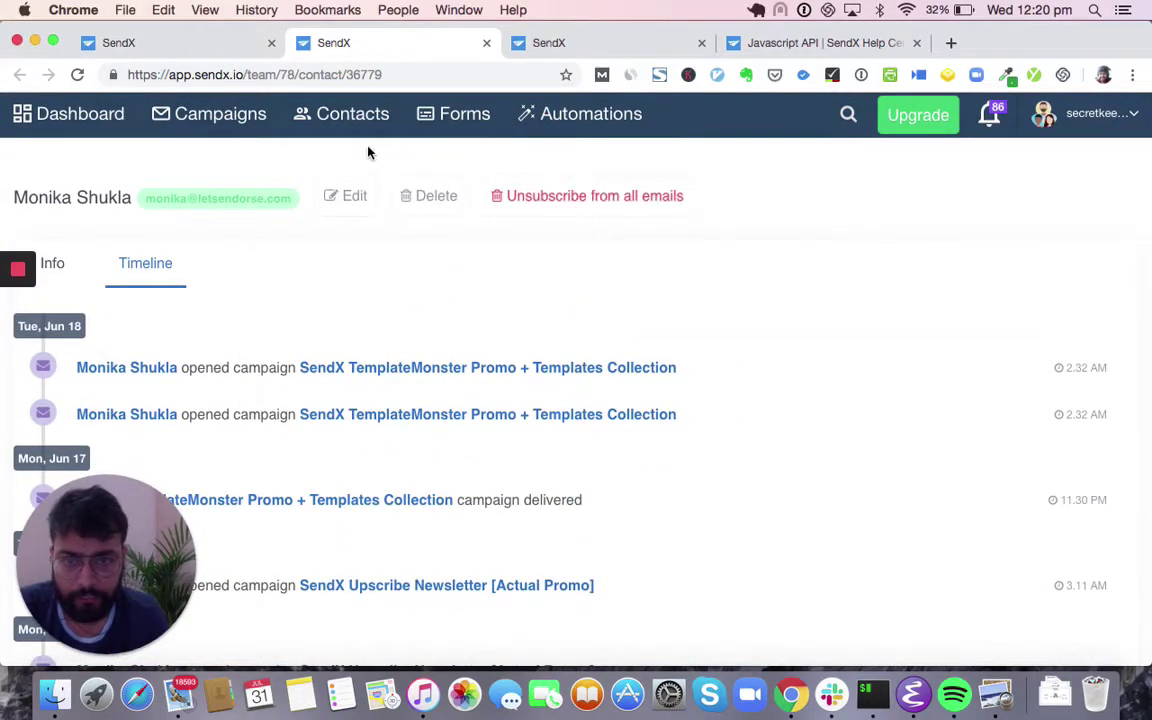
- Return to the campaign report's Links table and open the email's click heatmap
click(200, 43)
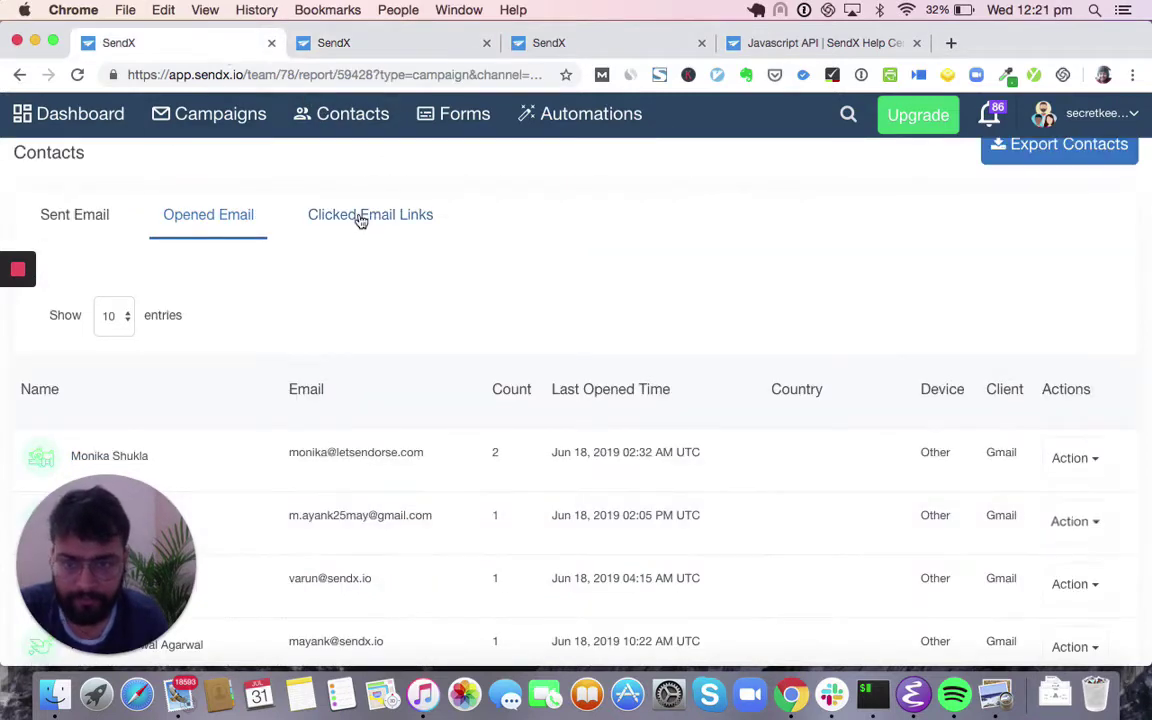
scroll(347, 288, down, 10)
scroll(347, 288, down, 5)
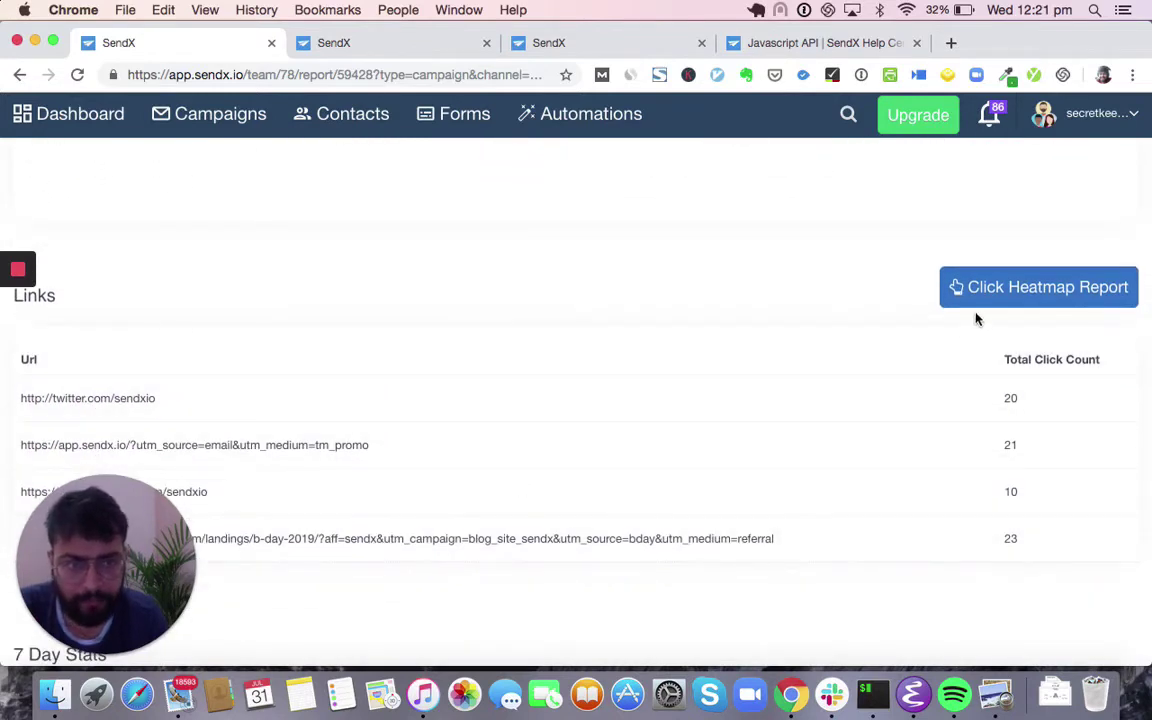
click(1000, 289)
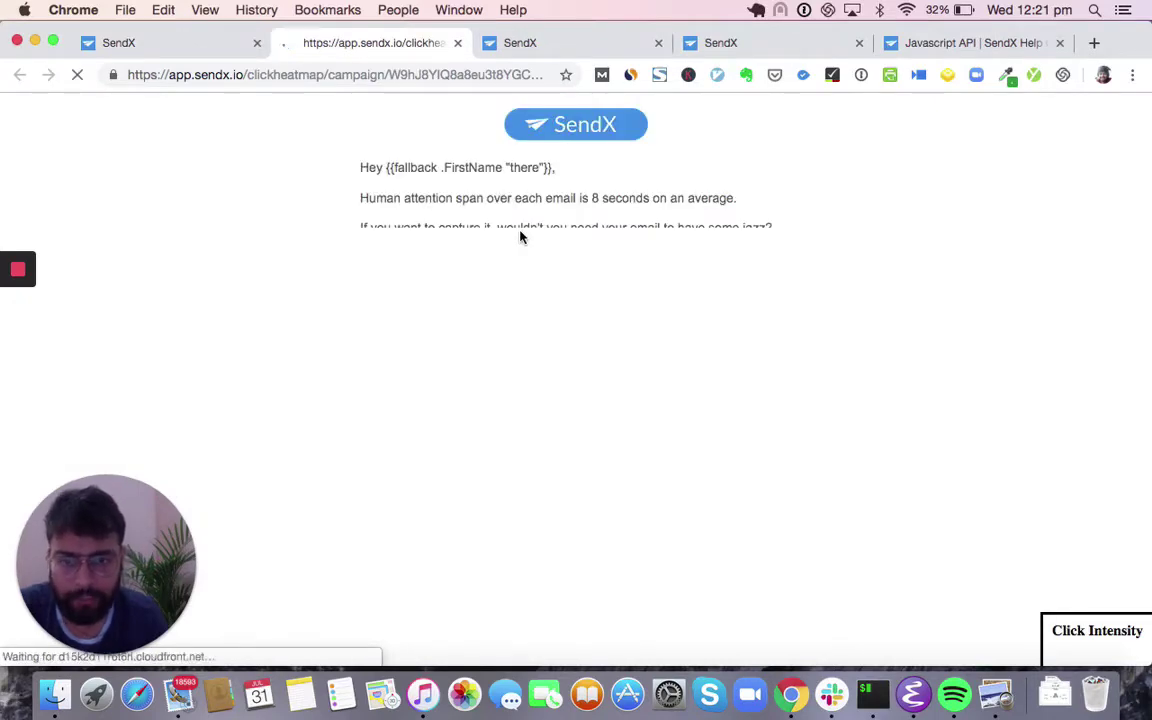
- Scroll through the click heatmap, then return to the campaign report's 7 Day Stats chart
scroll(520, 236, down, 1)
scroll(520, 236, down, 15)
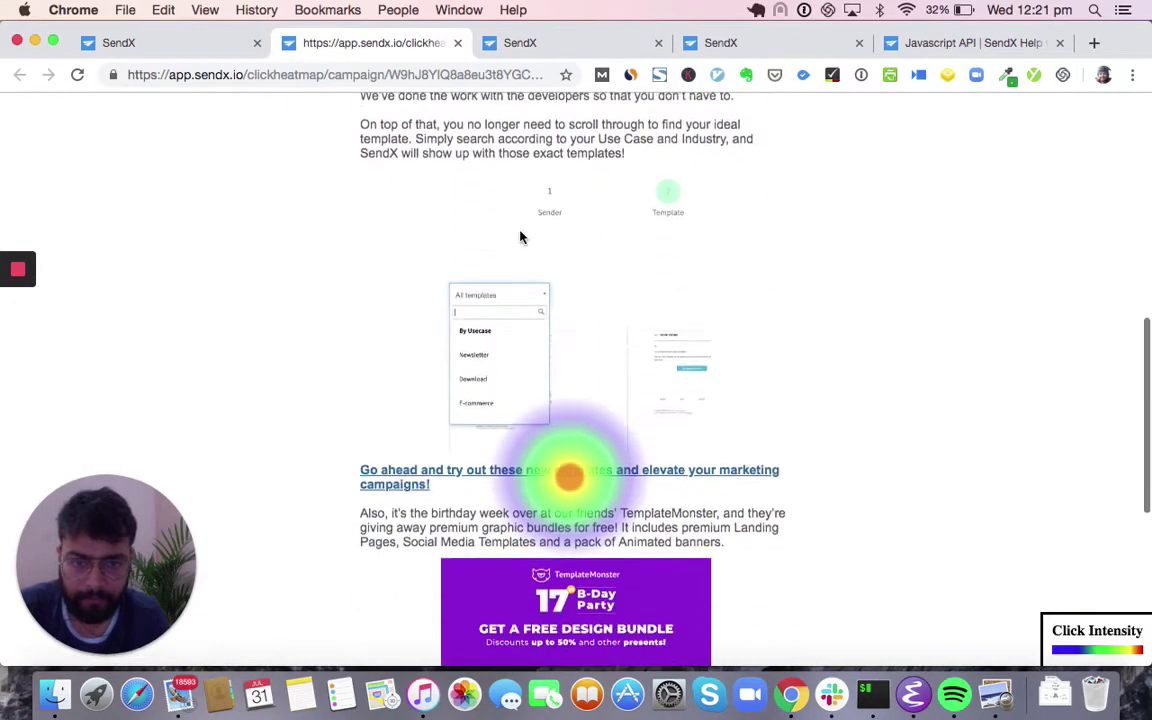
scroll(494, 485, up, 1)
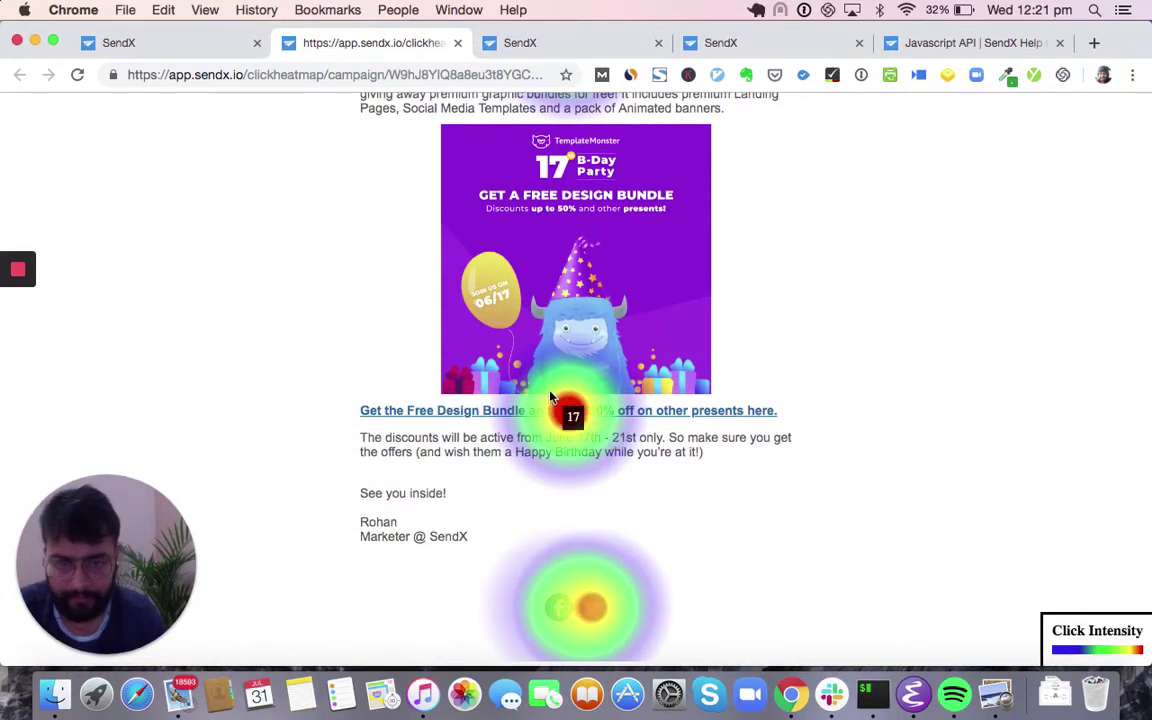
click(170, 46)
scroll(235, 256, down, 8)
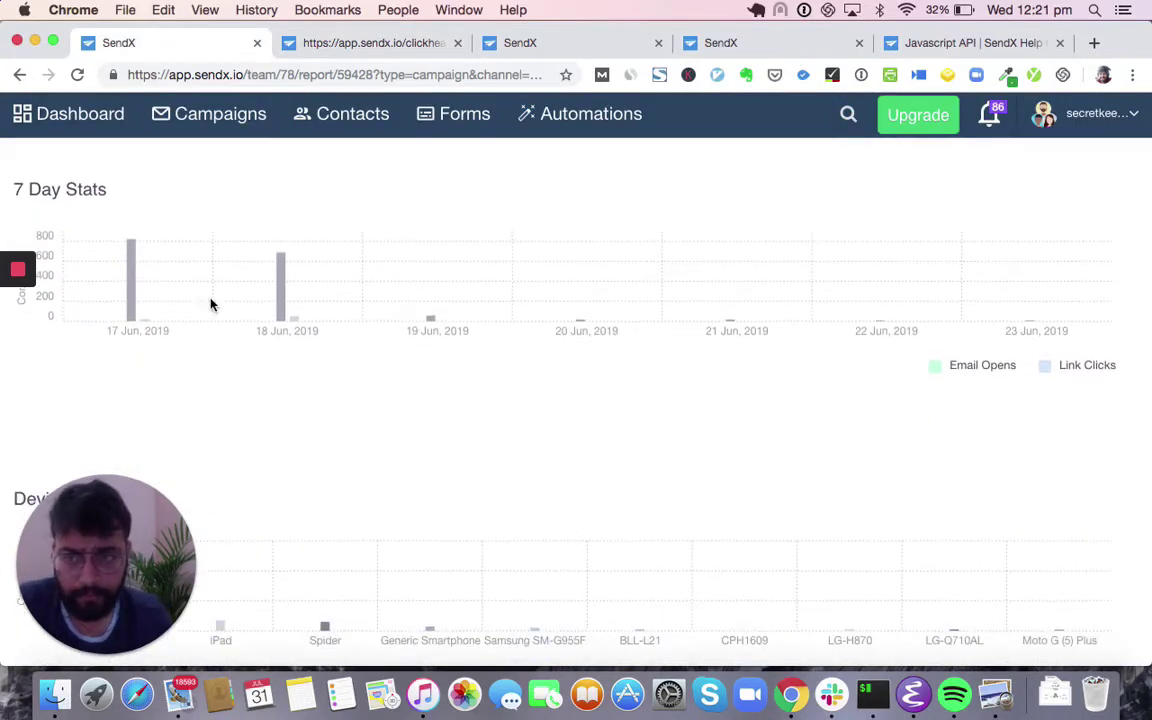
- Scroll down the report, then go to the Campaigns list of newsletters
scroll(268, 316, down, 5)
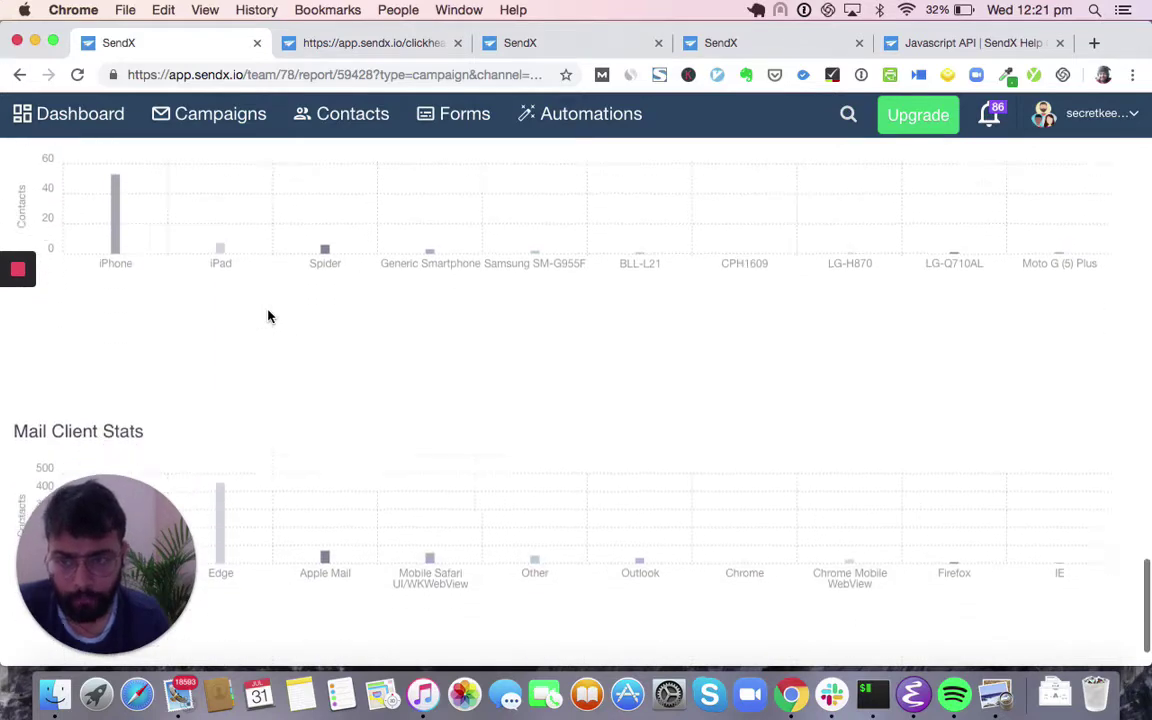
click(233, 127)
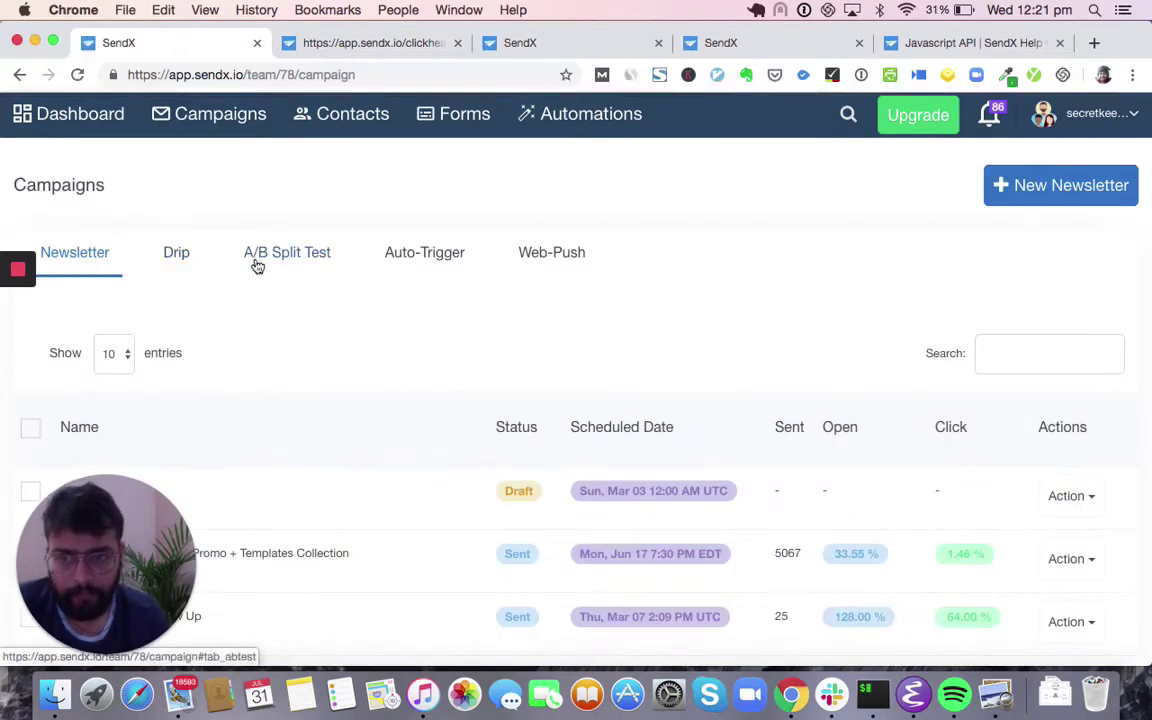
- Start a new A/B split test campaign and advance to its subject line Variations step
click(256, 262)
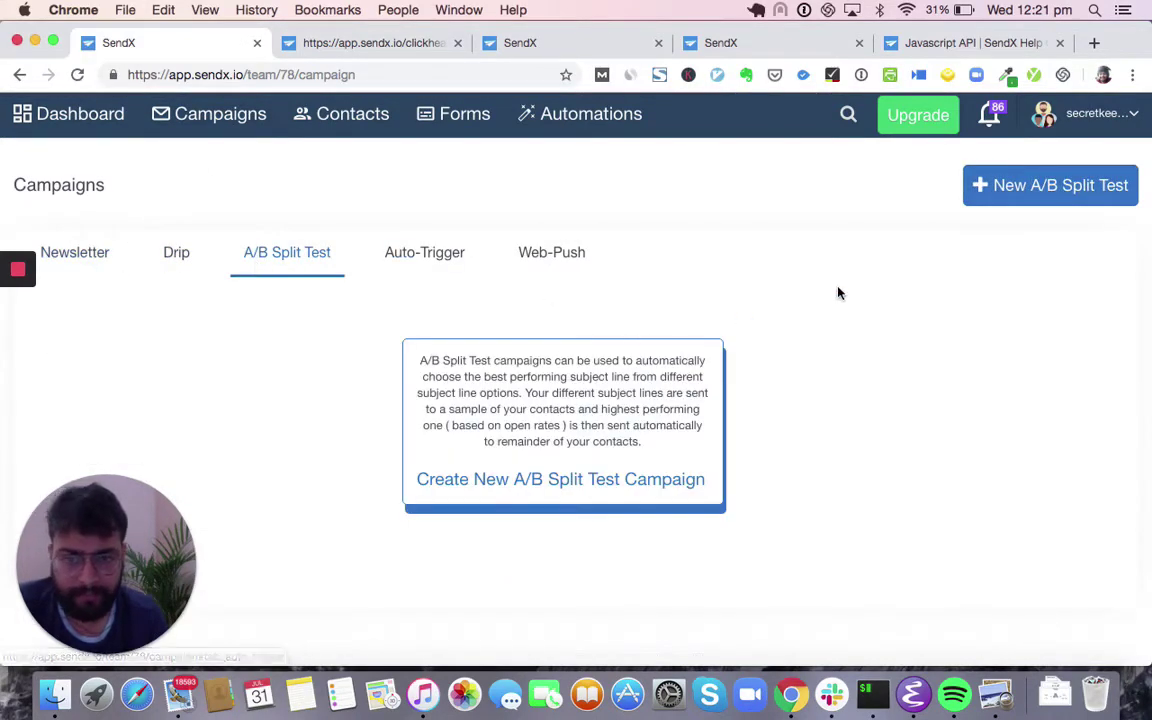
click(991, 206)
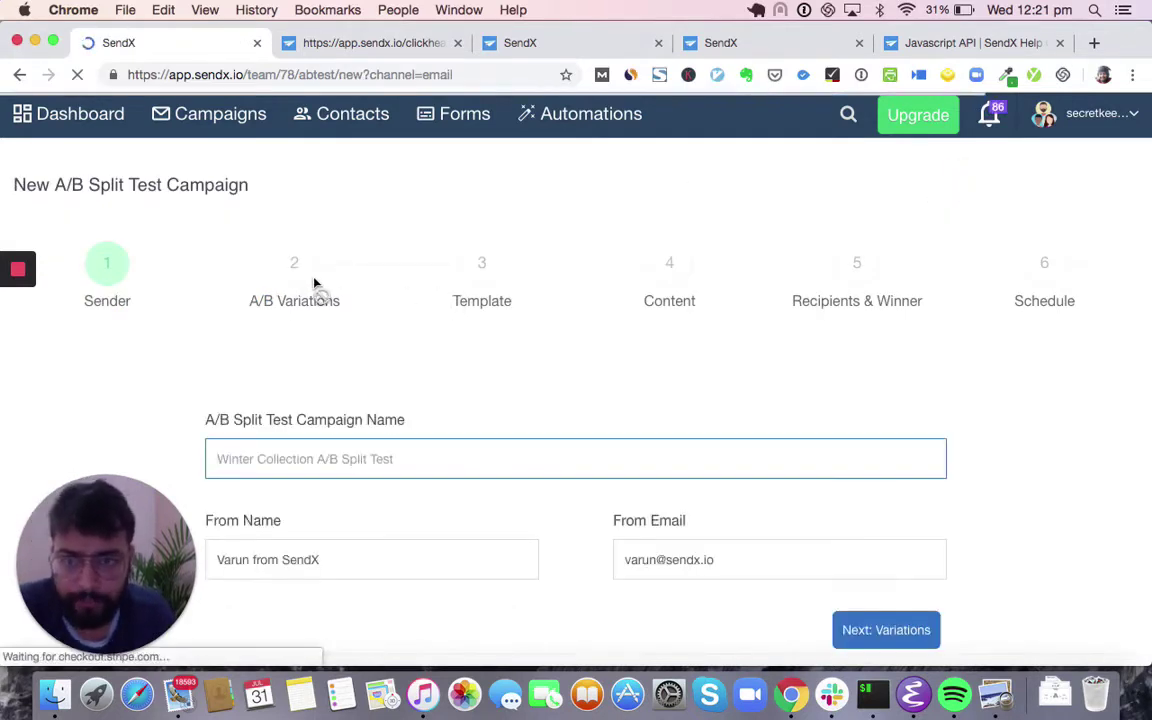
click(295, 285)
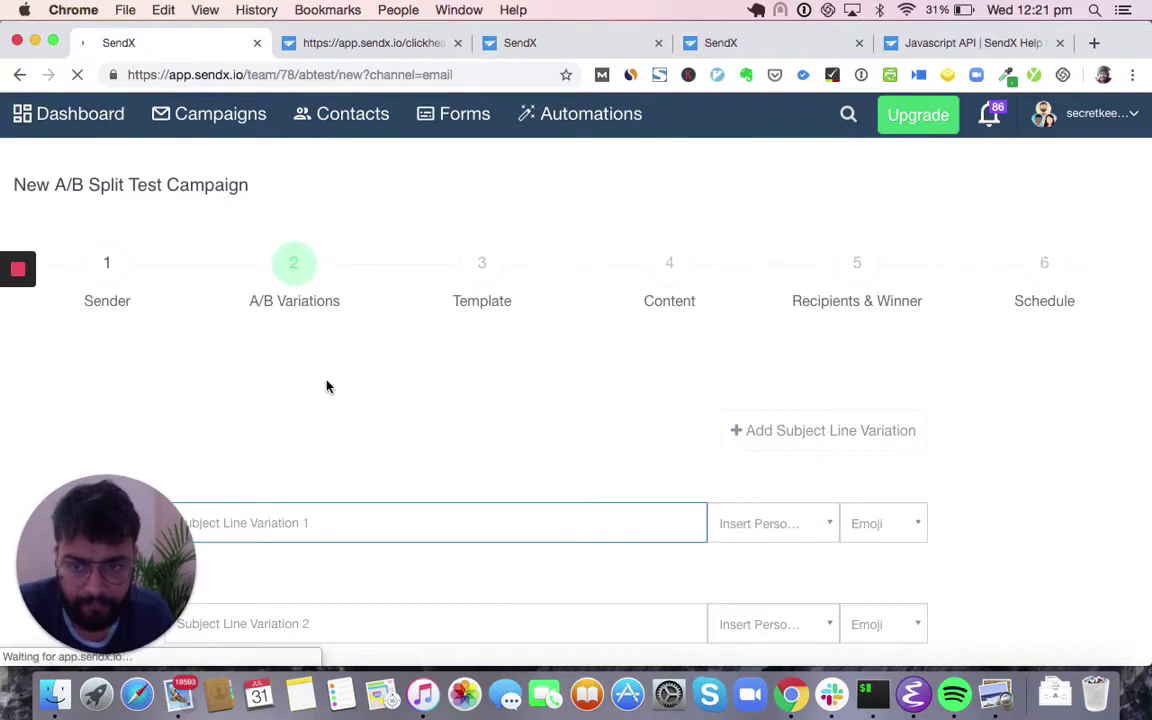
scroll(327, 386, down, 3)
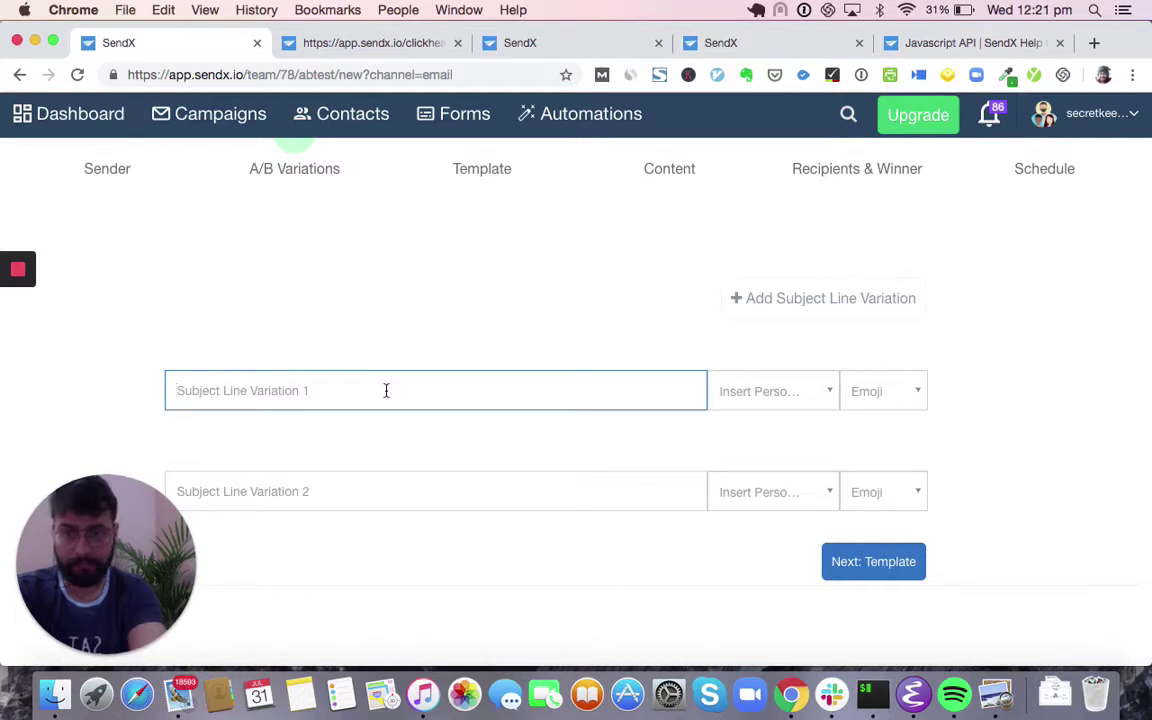
- Make the first subject 'BLACK FRIDAY SALE: 50% OFF' with a bomb emoji
text(50)
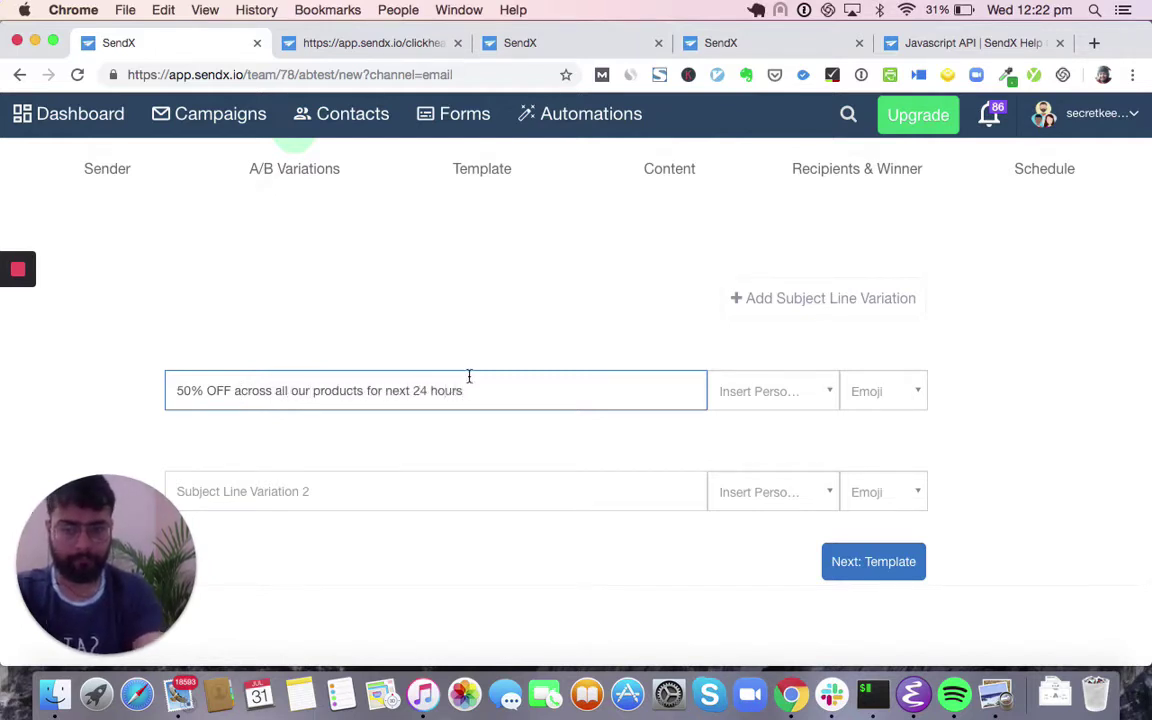
click(859, 391)
click(902, 342)
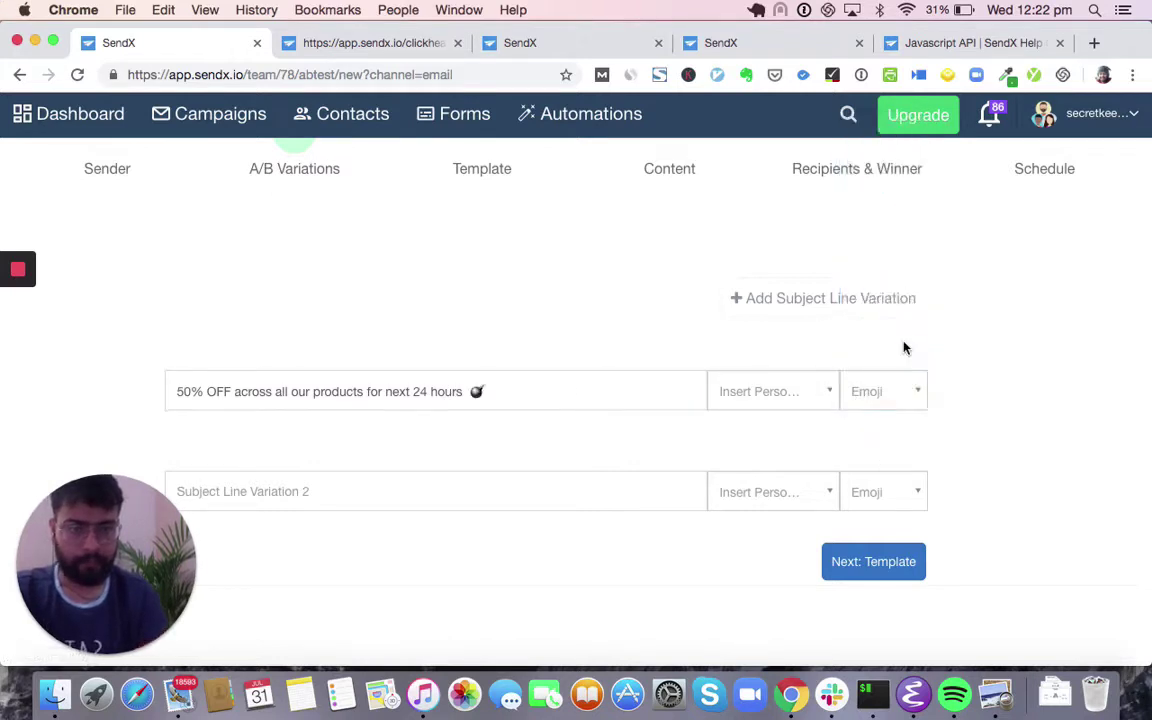
click(178, 393)
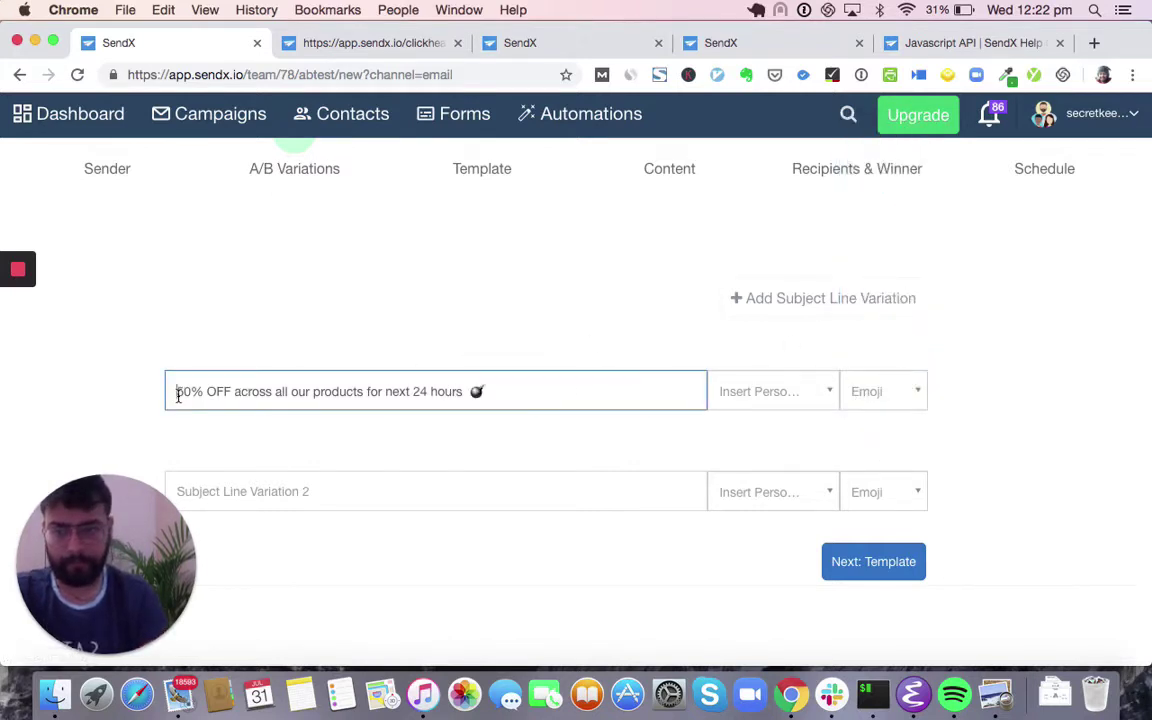
text(BLACK FRIDAY SALE:)
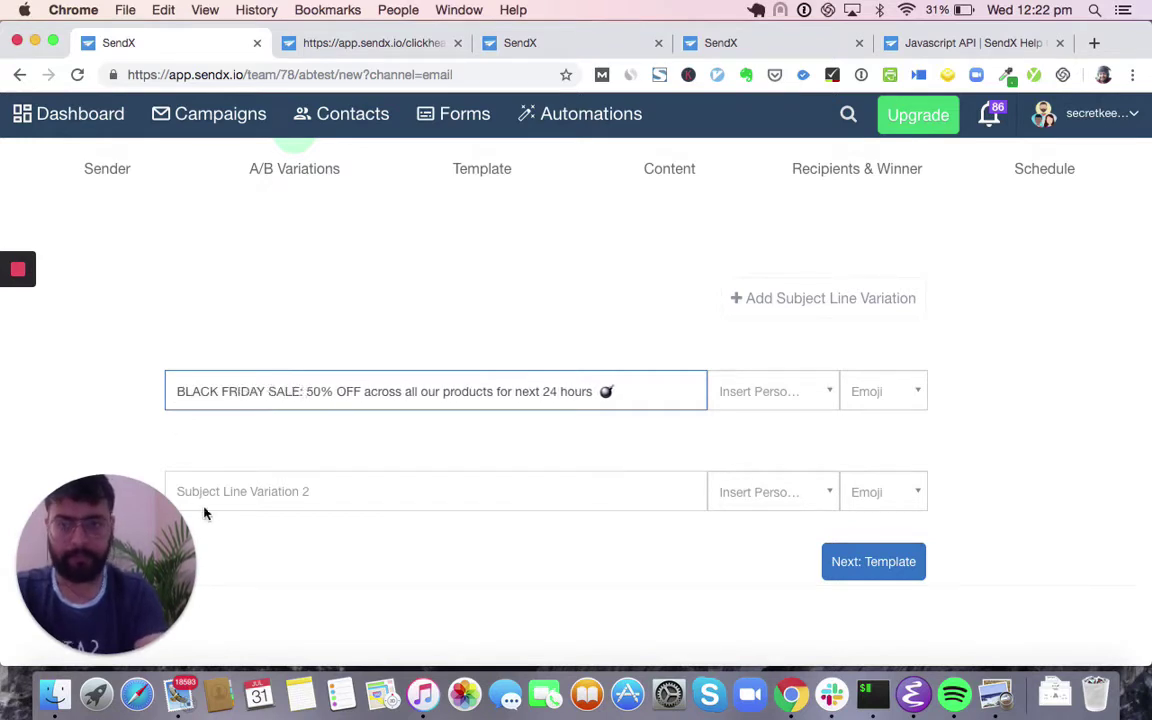
- Write the second subject 'Black Friday Bonanza… Hurry Now' with money-bag and hand emojis
click(261, 495)
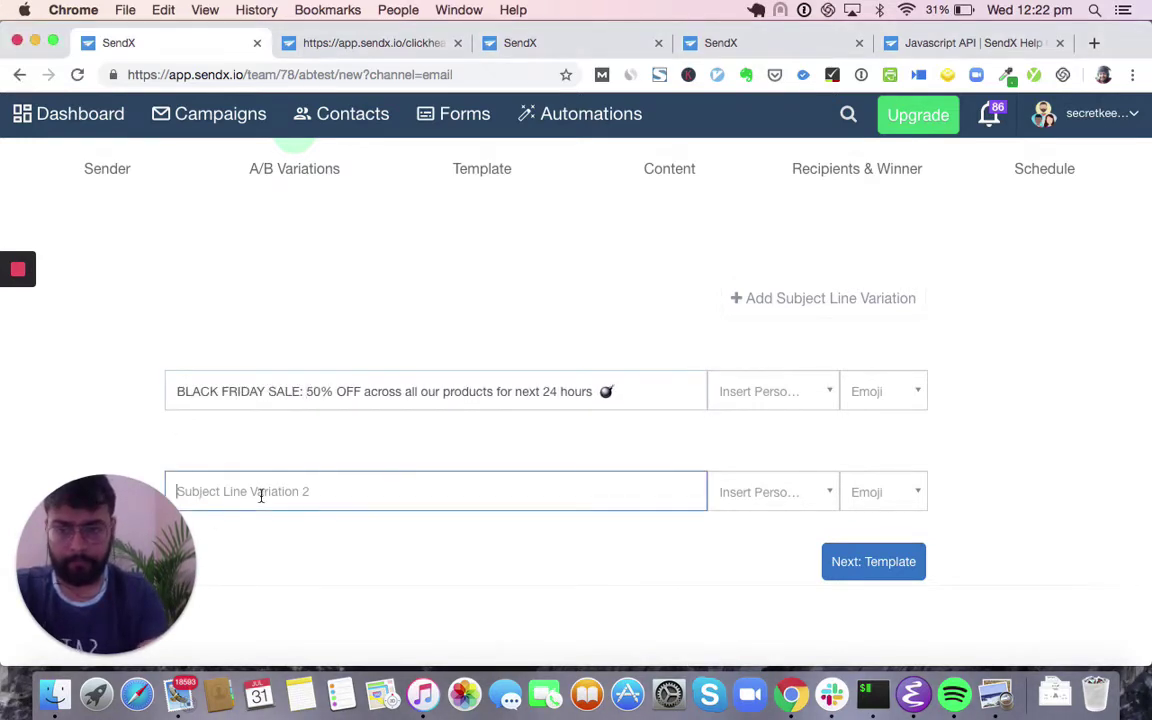
text(B)
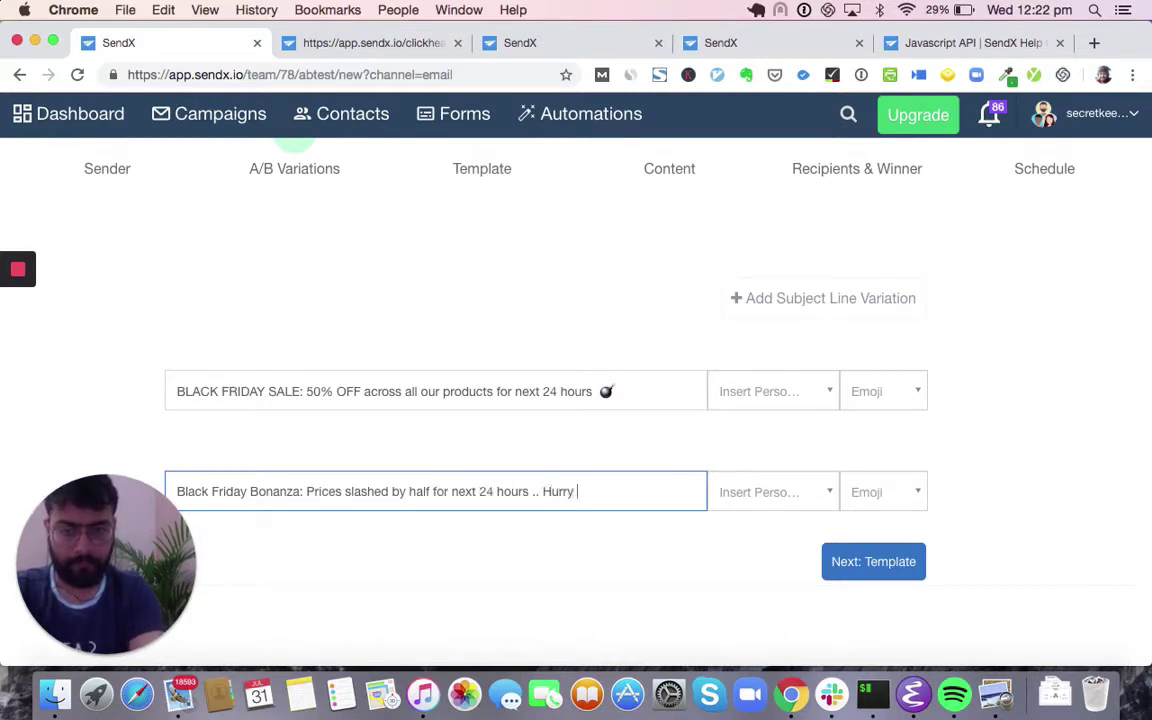
click(893, 496)
scroll(885, 430, down, 4)
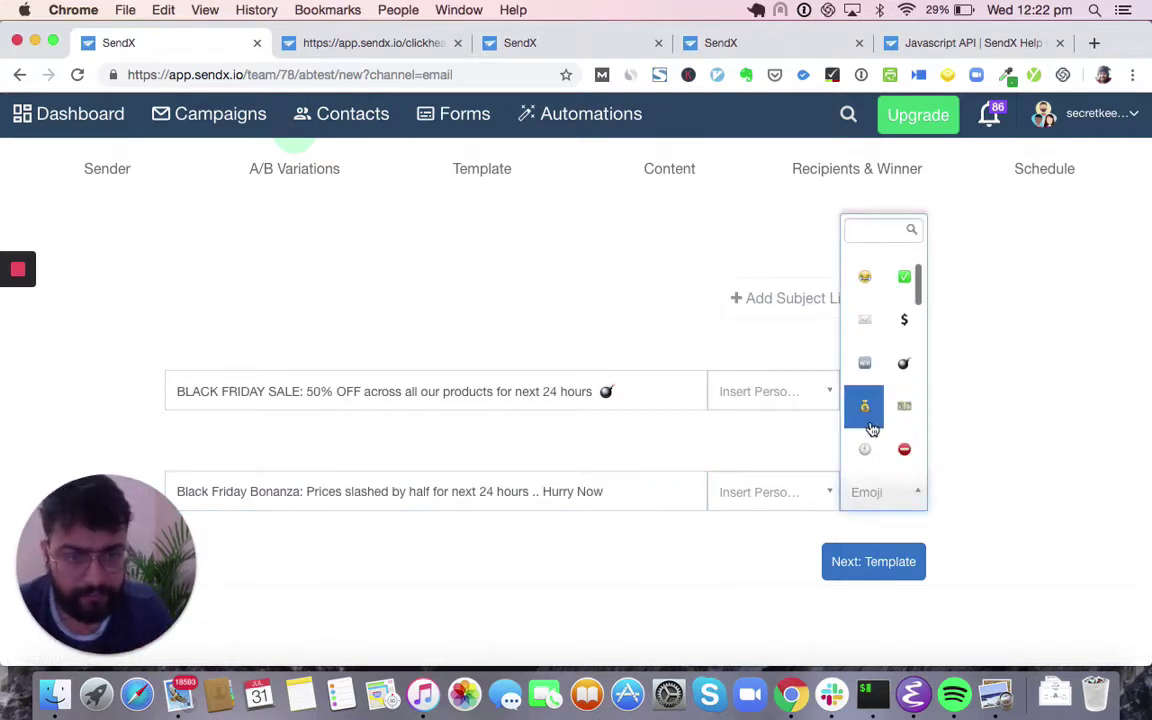
click(872, 428)
click(905, 496)
scroll(890, 420, down, 2)
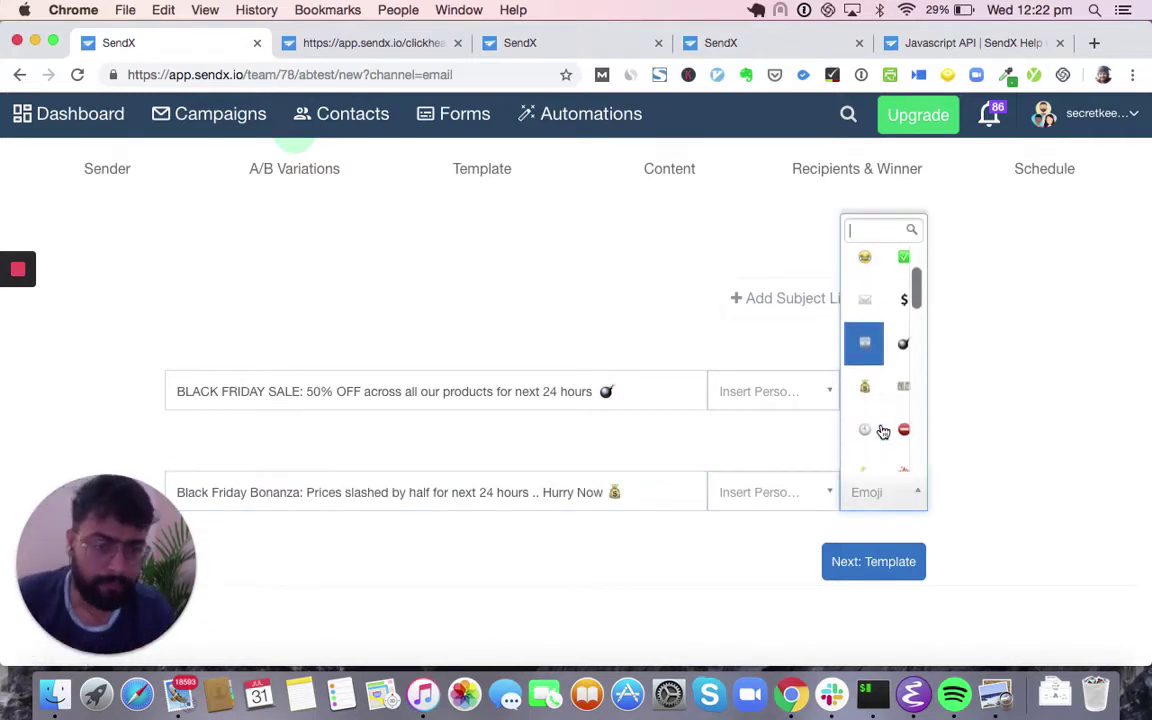
scroll(883, 430, down, 1)
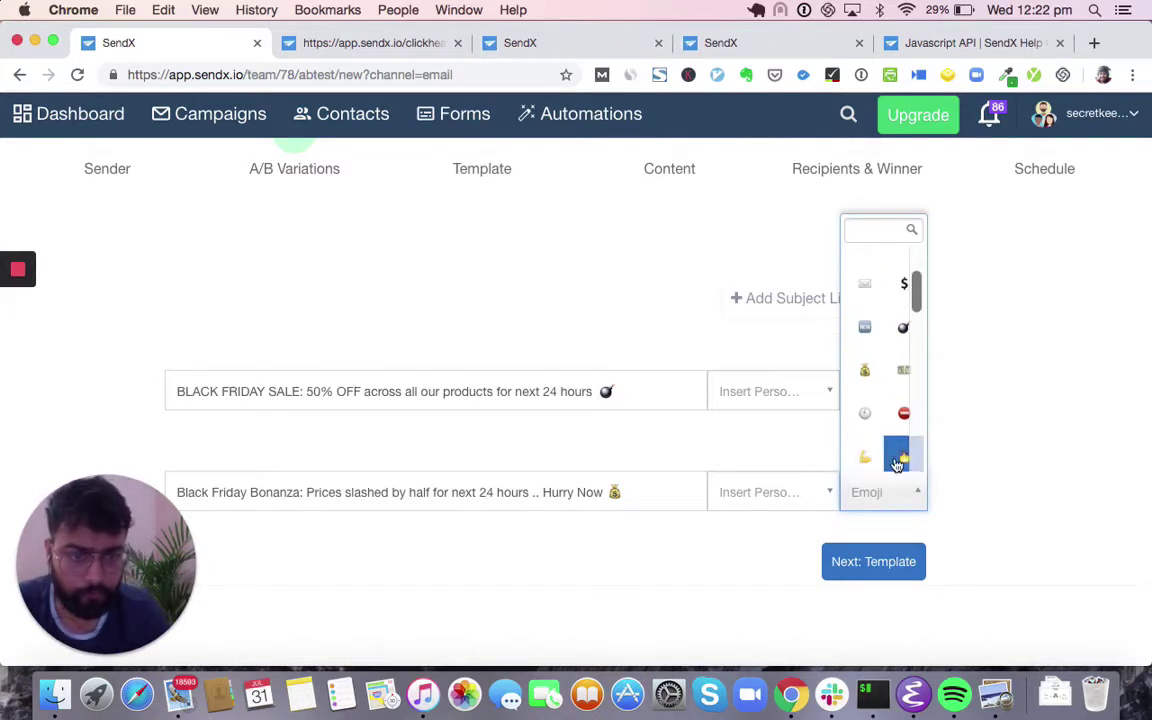
click(897, 458)
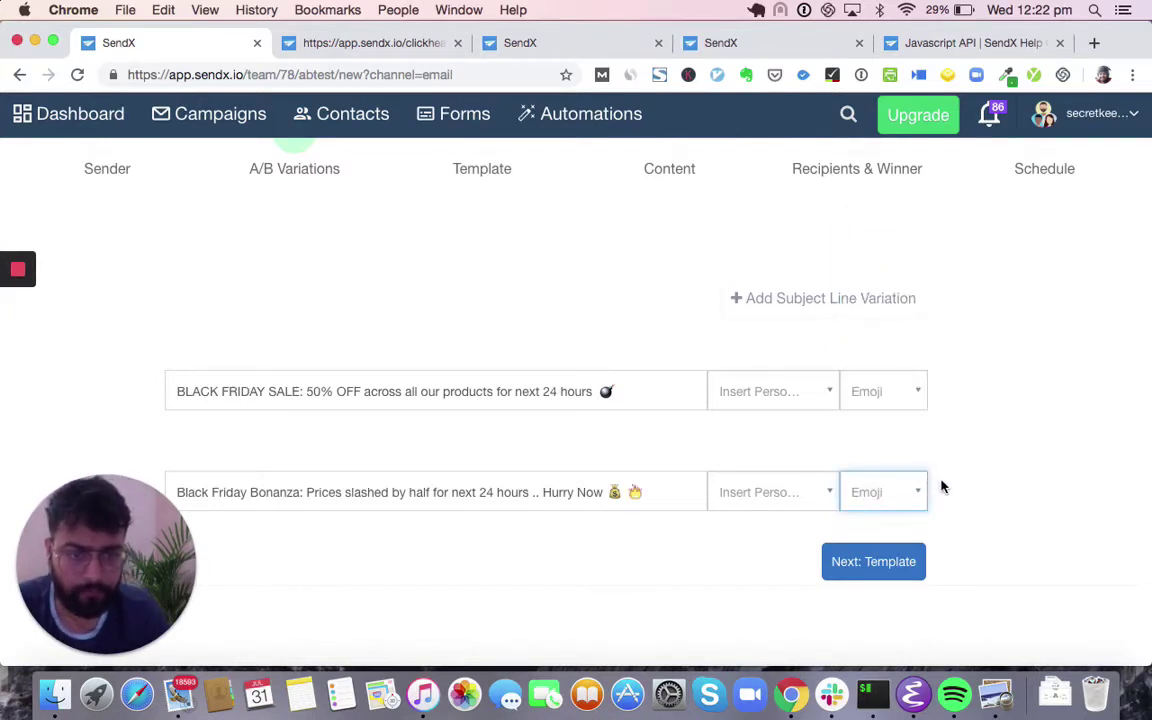
- Apply the Order Notification template to the A/B test email
click(862, 556)
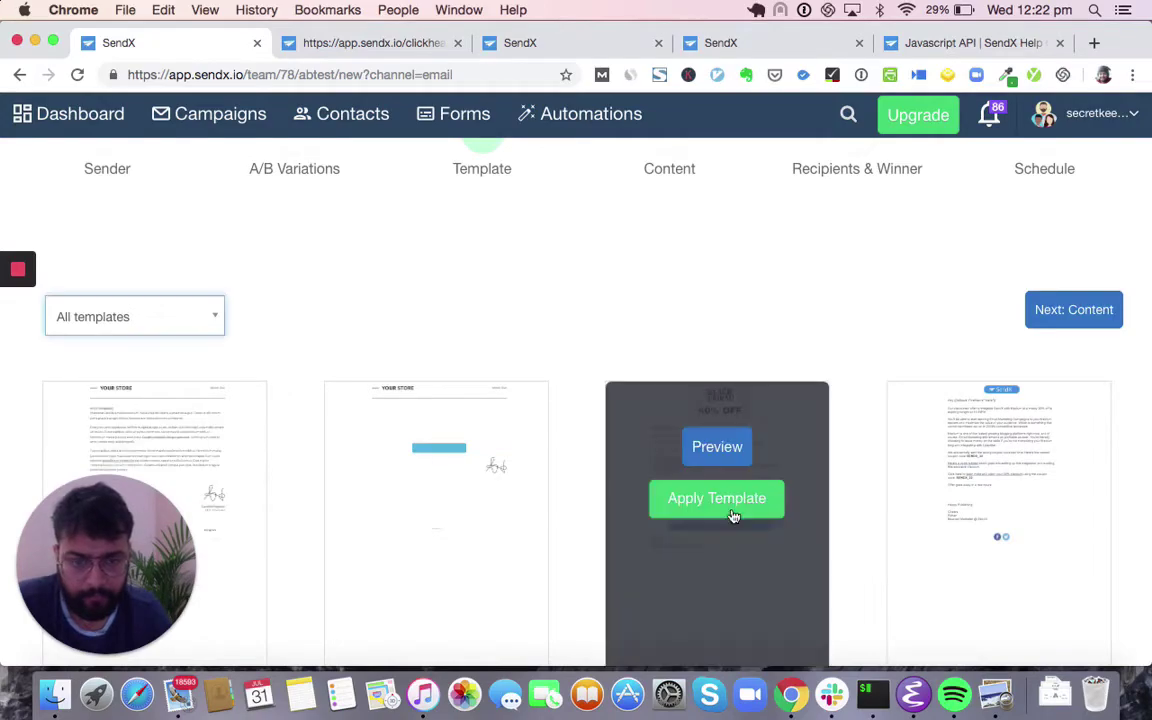
scroll(717, 483, down, 5)
scroll(719, 482, down, 10)
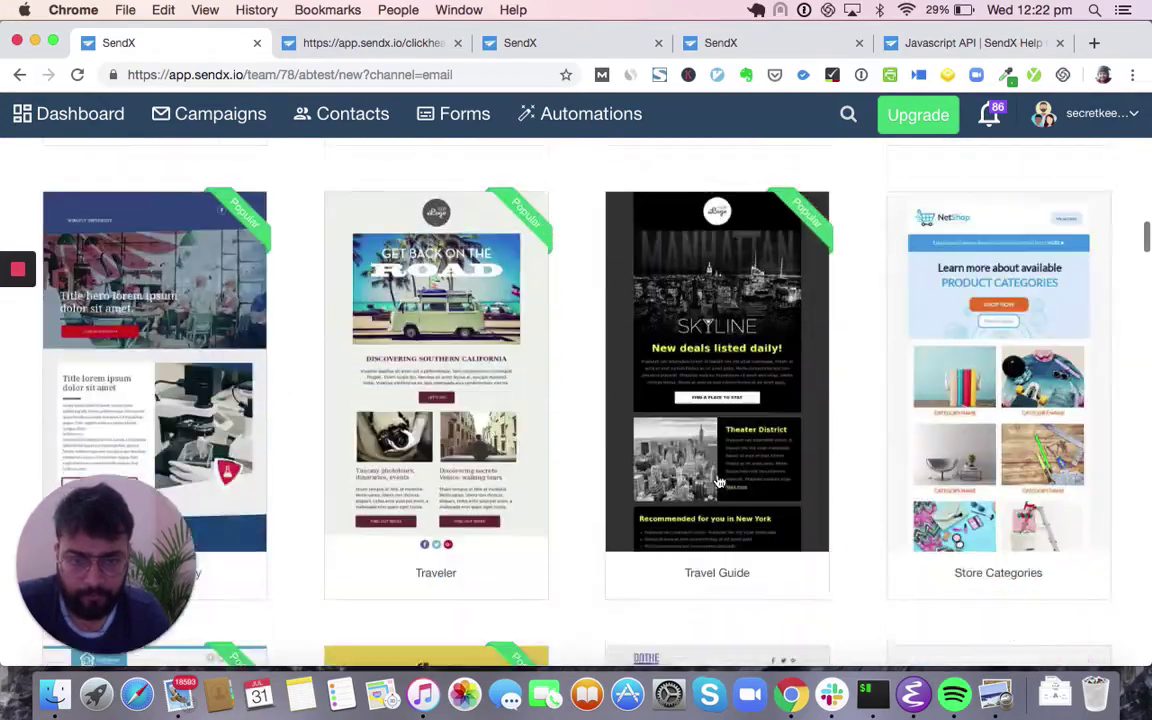
scroll(719, 441, down, 2)
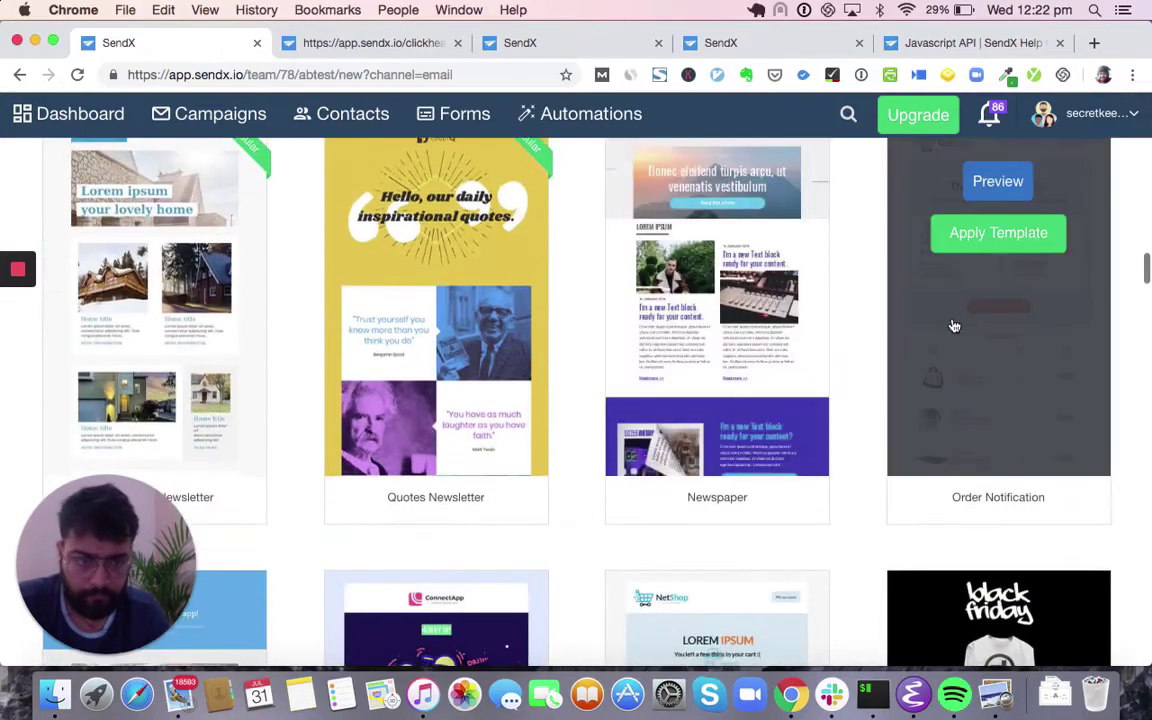
click(995, 240)
click(817, 287)
scroll(879, 257, up, 15)
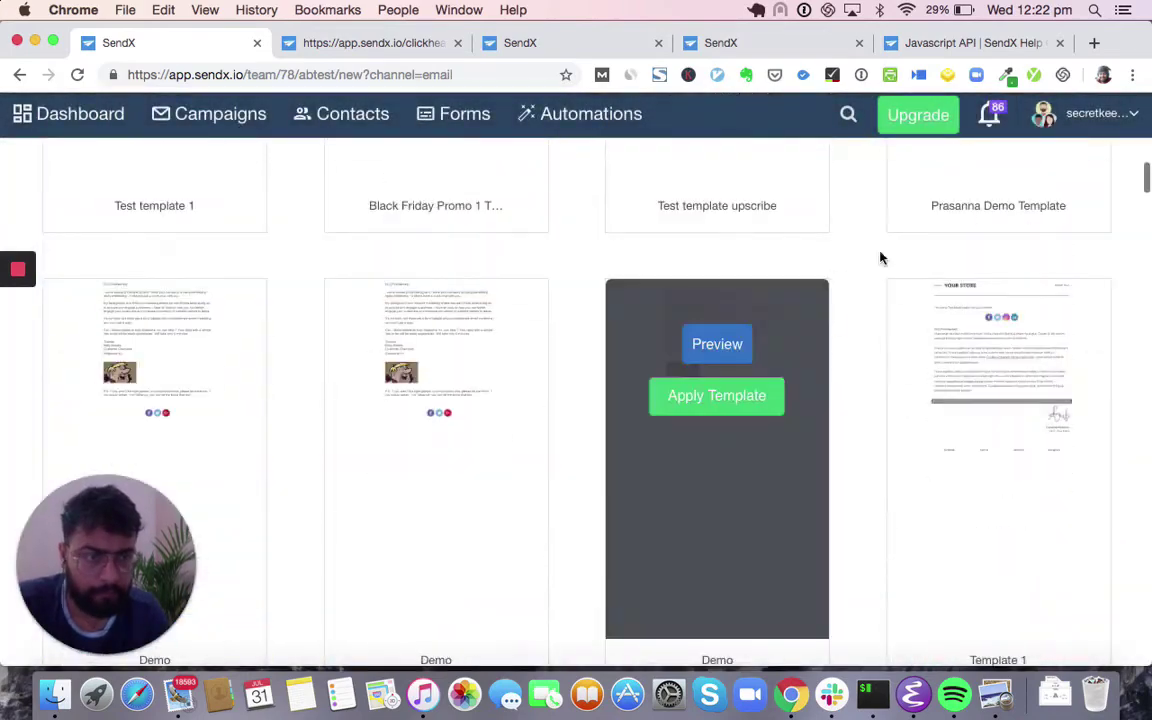
- Move past the Content step to the Recipients & Winner step
click(1052, 442)
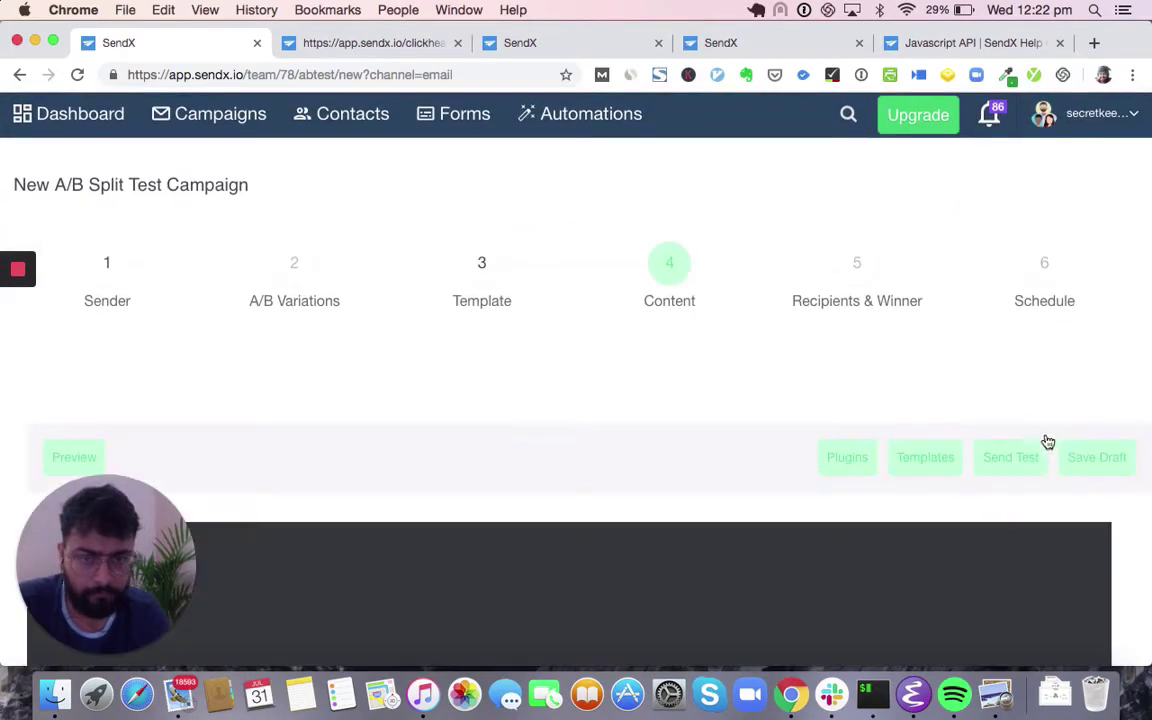
scroll(514, 373, down, 1)
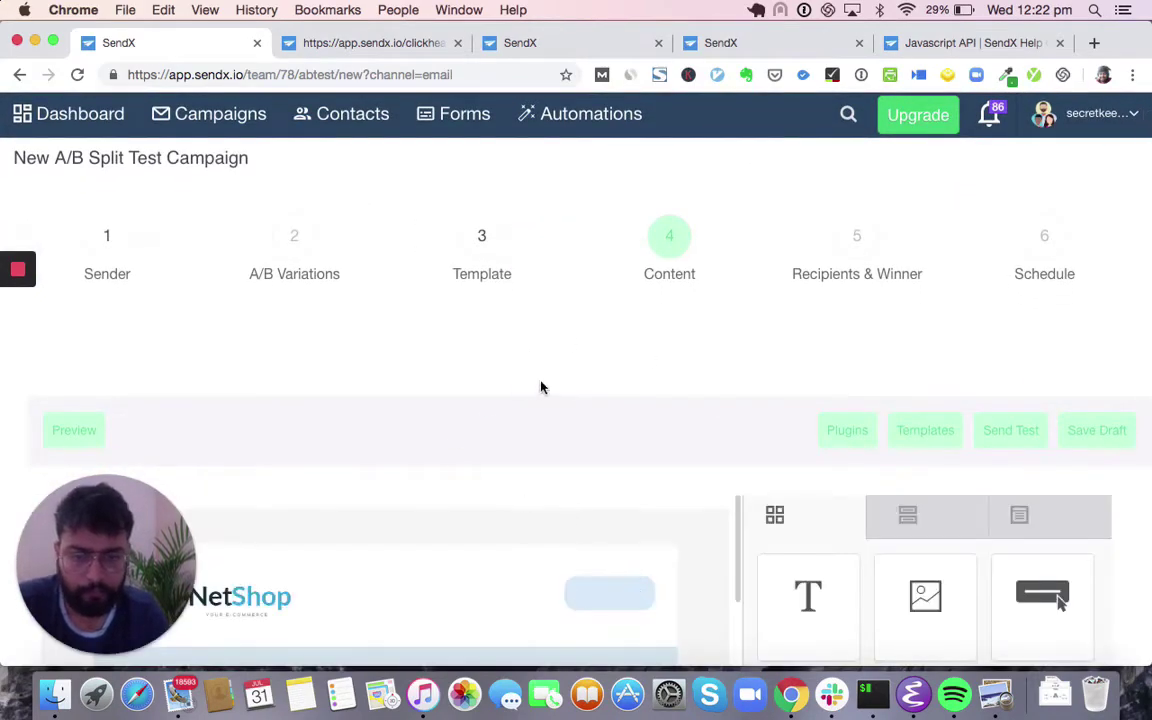
scroll(553, 419, down, 5)
scroll(537, 429, up, 8)
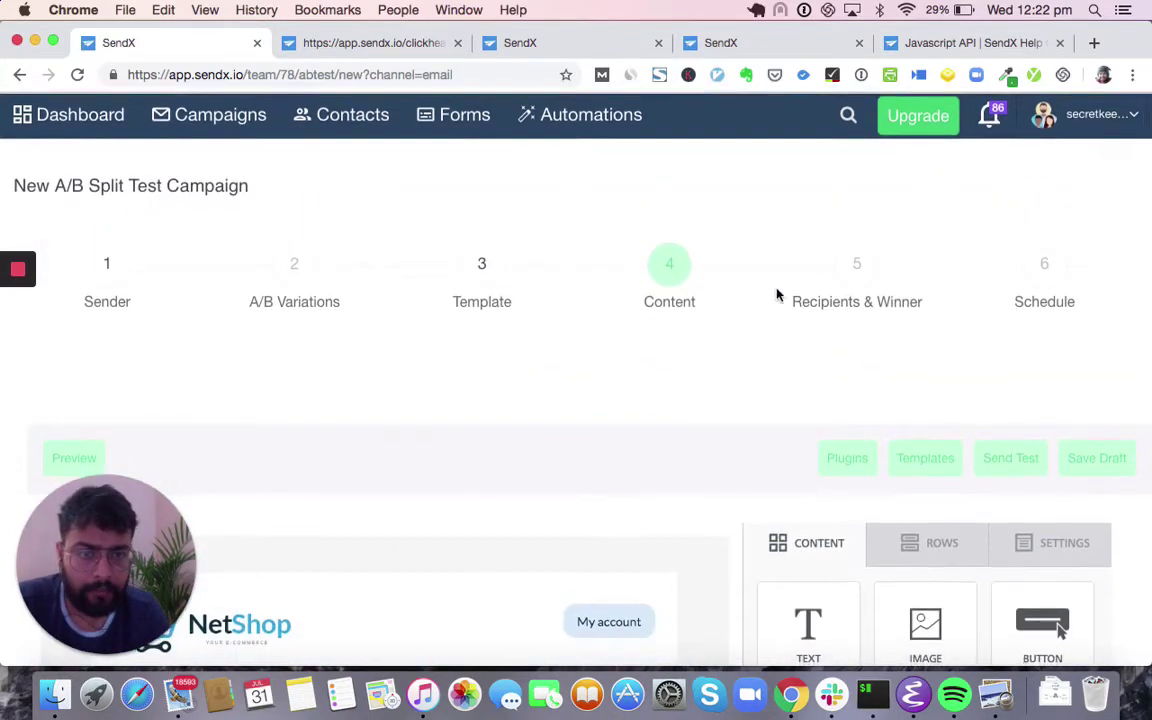
click(853, 266)
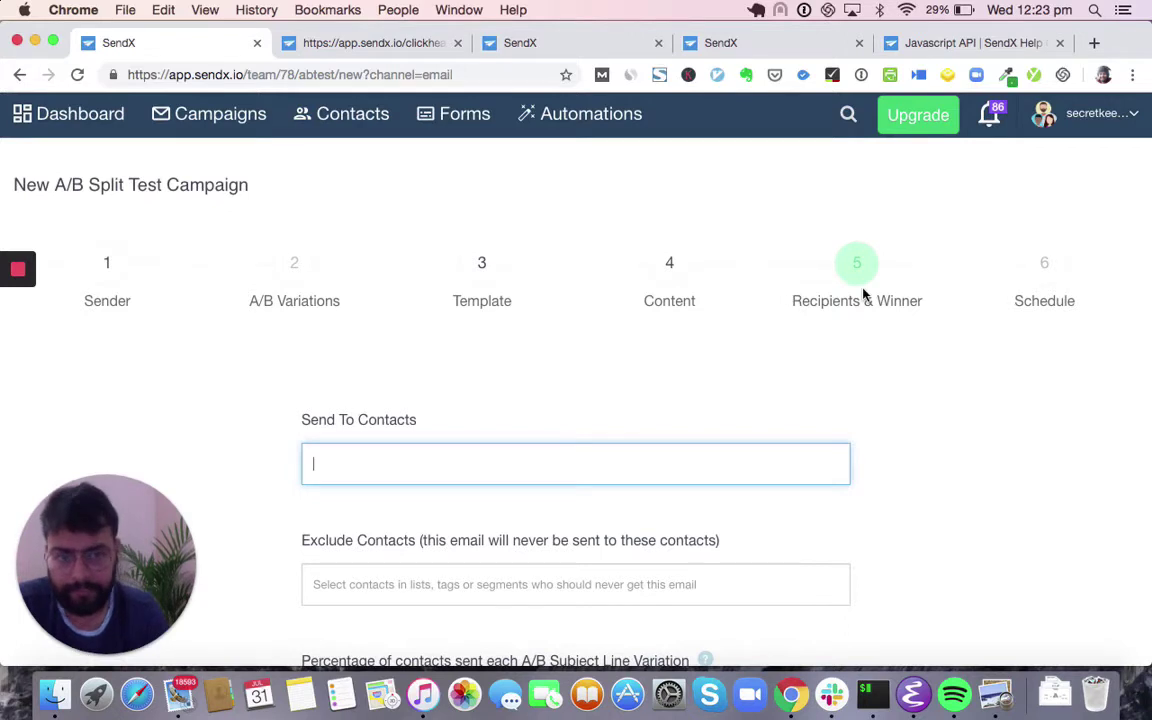
- Send the A/B test to the Awesome Inc. Registered Users list
scroll(362, 437, down, 2)
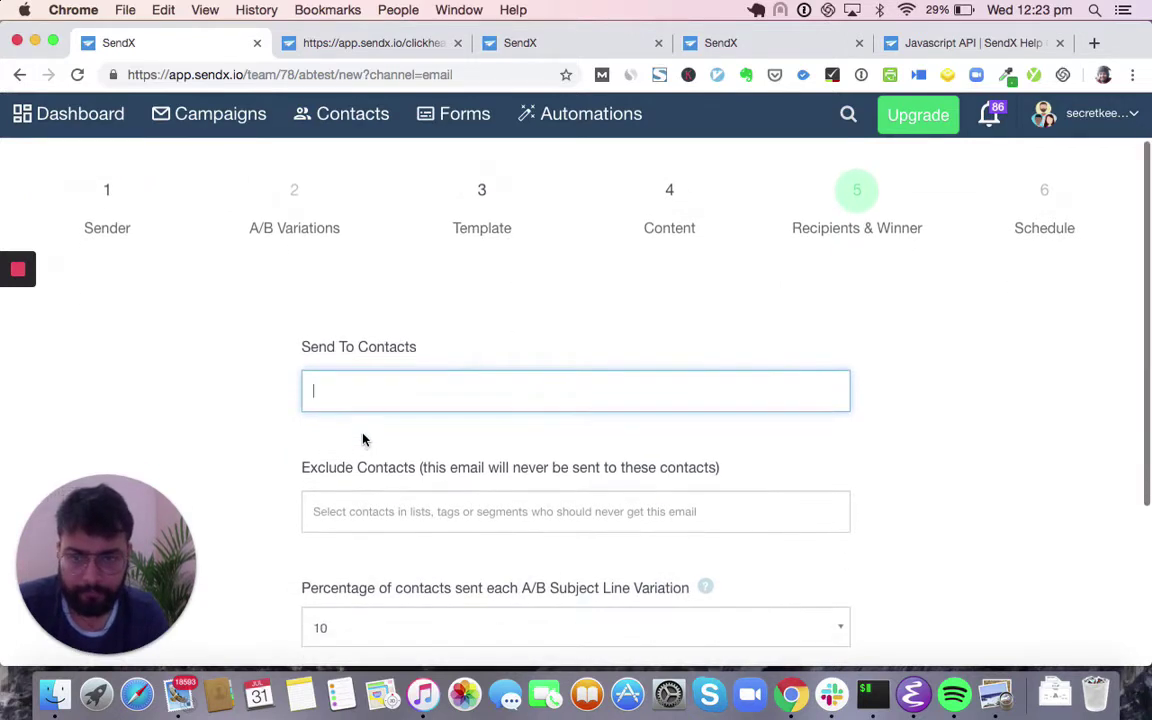
click(396, 383)
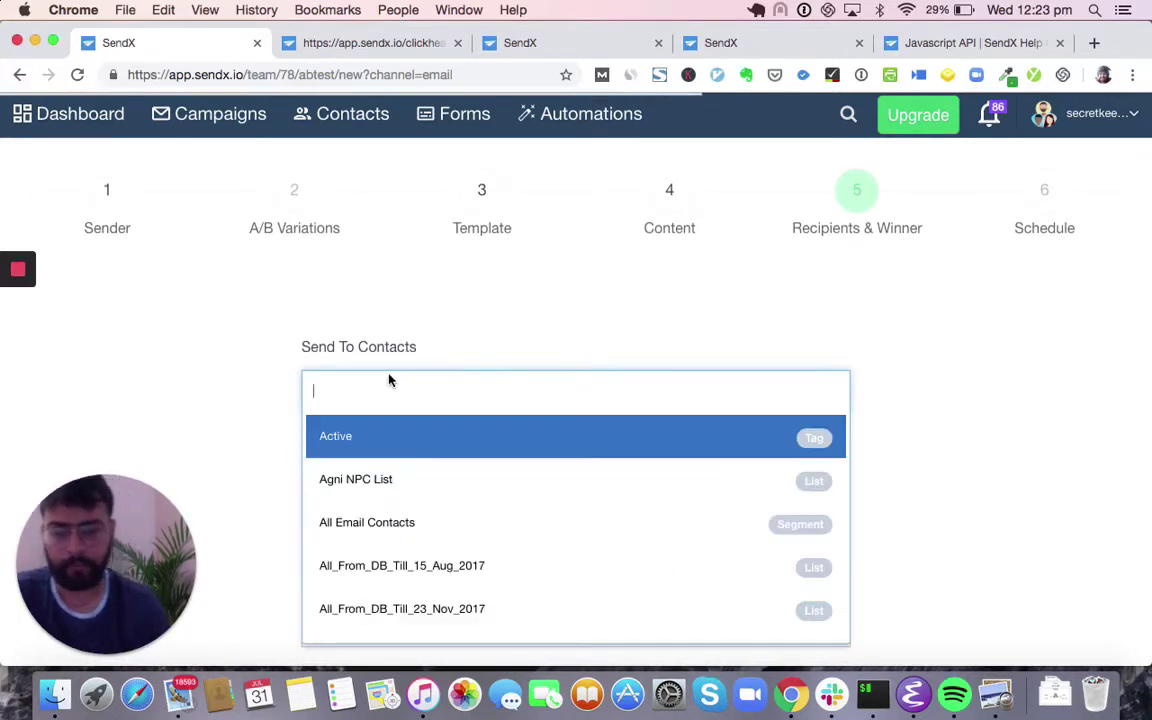
text(Awes)
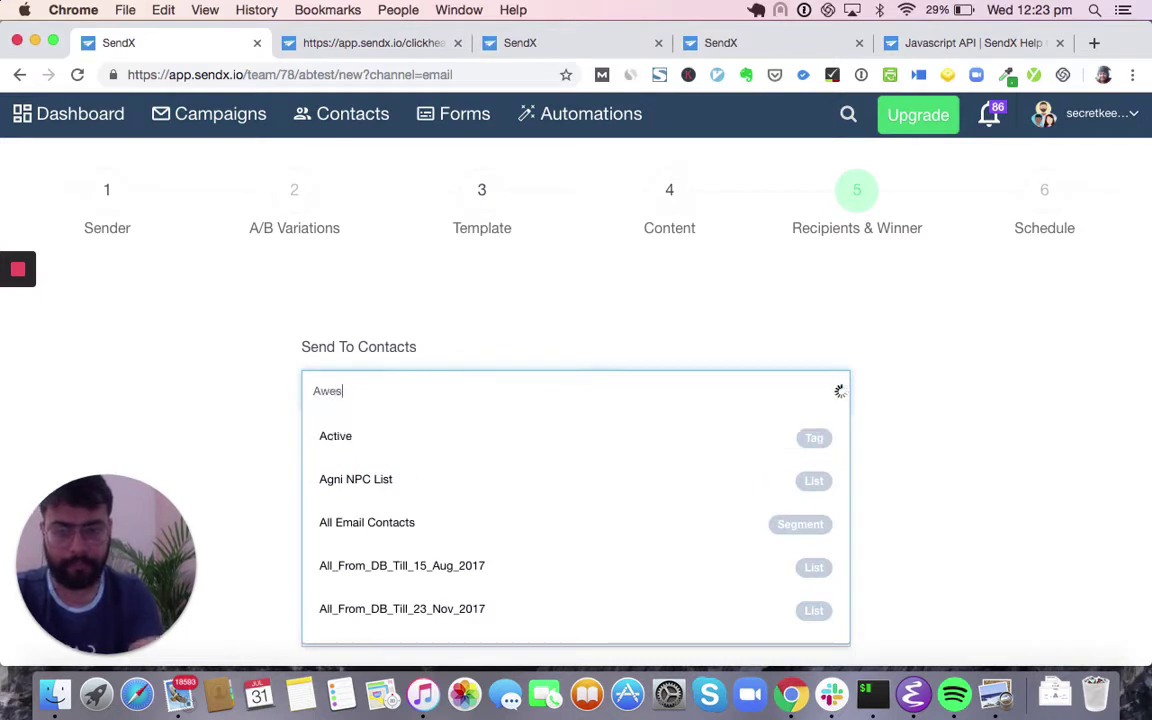
click(391, 450)
- Pick the winner after days instead of hours, advance to Schedule, and return to Campaigns
scroll(405, 440, down, 5)
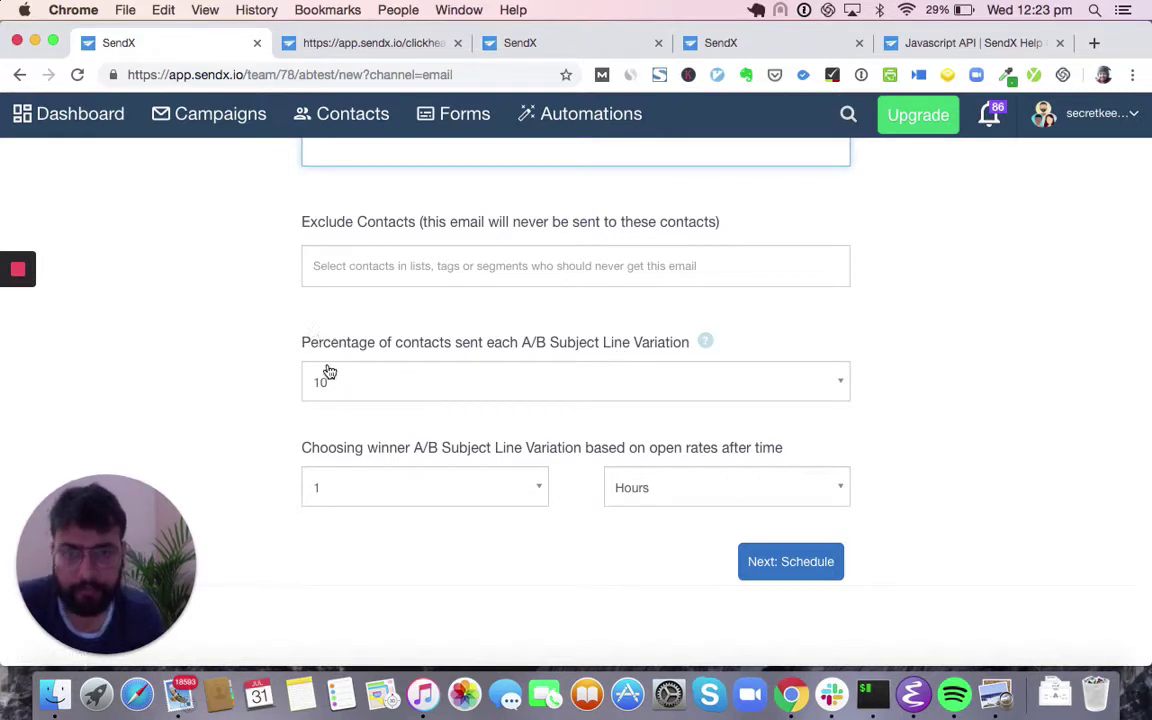
click(684, 486)
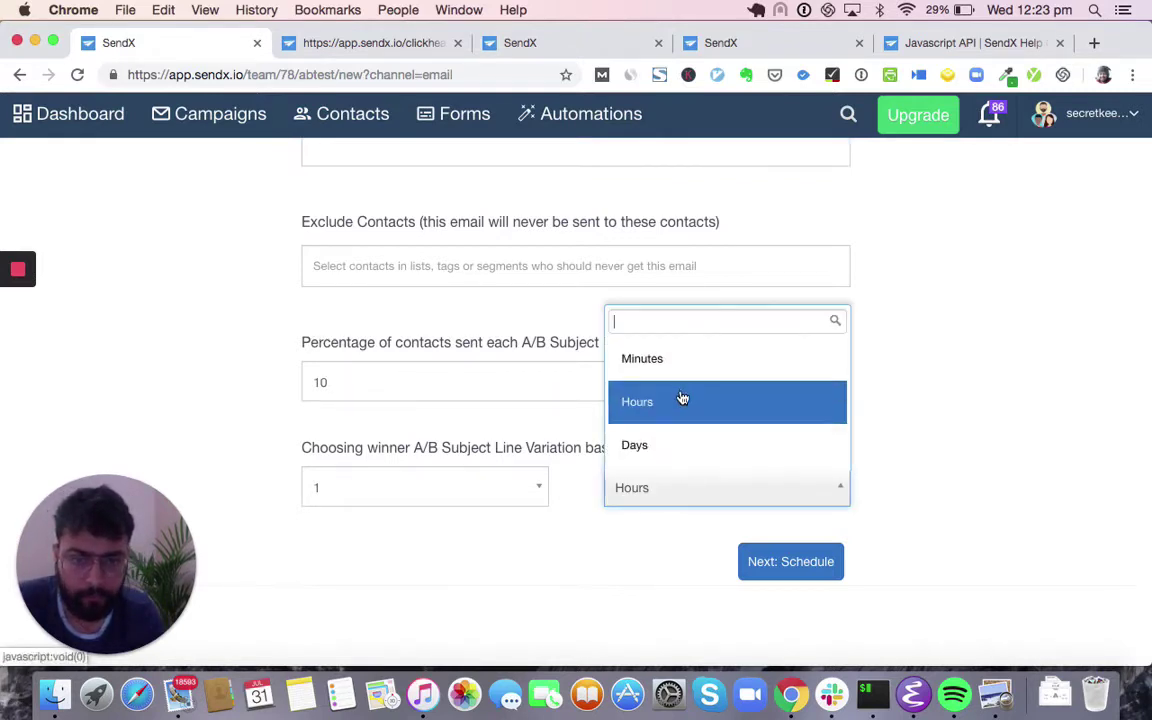
click(681, 445)
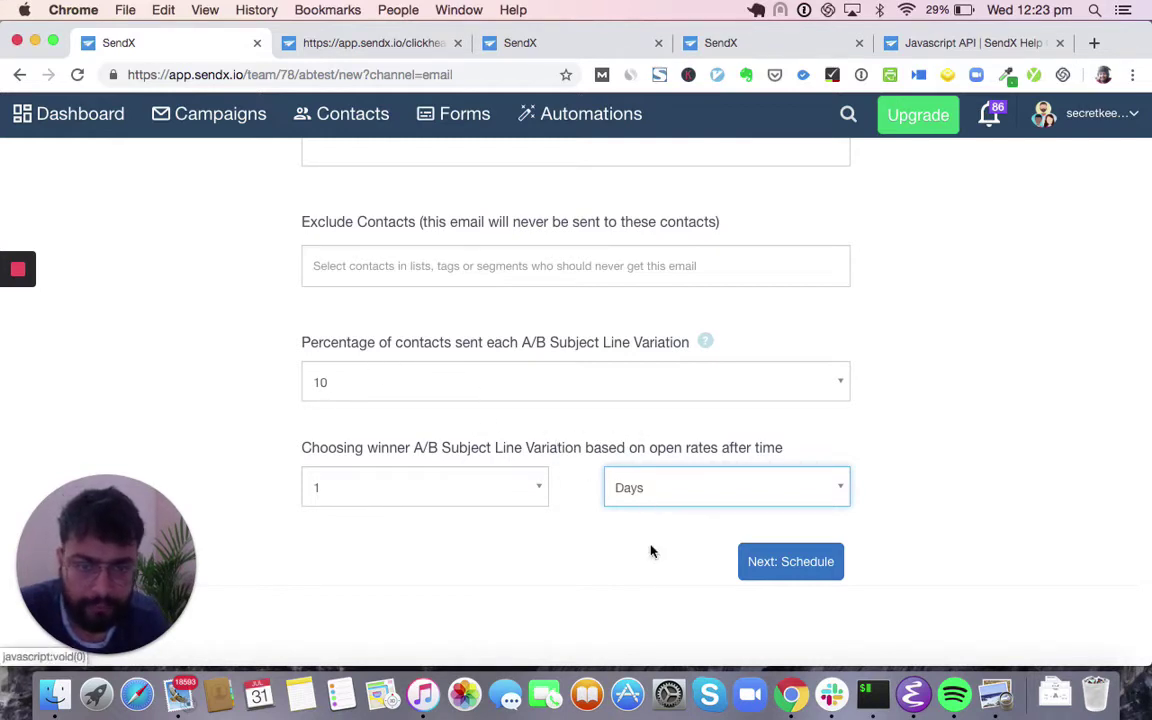
click(779, 578)
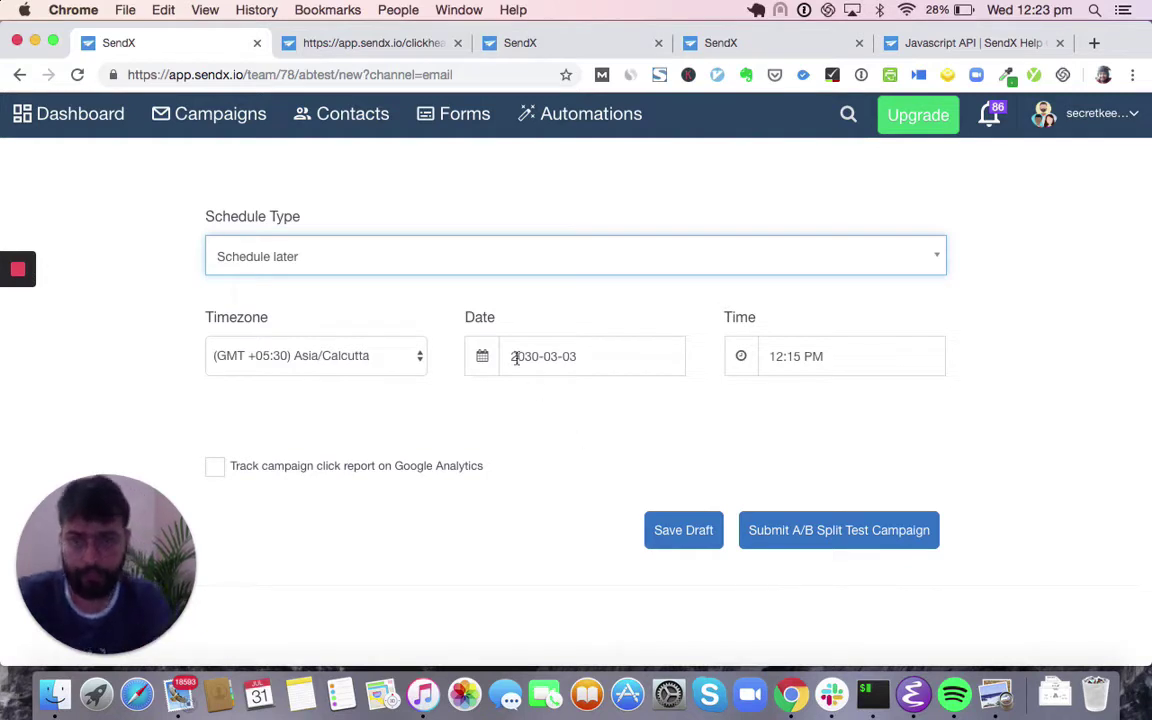
click(219, 116)
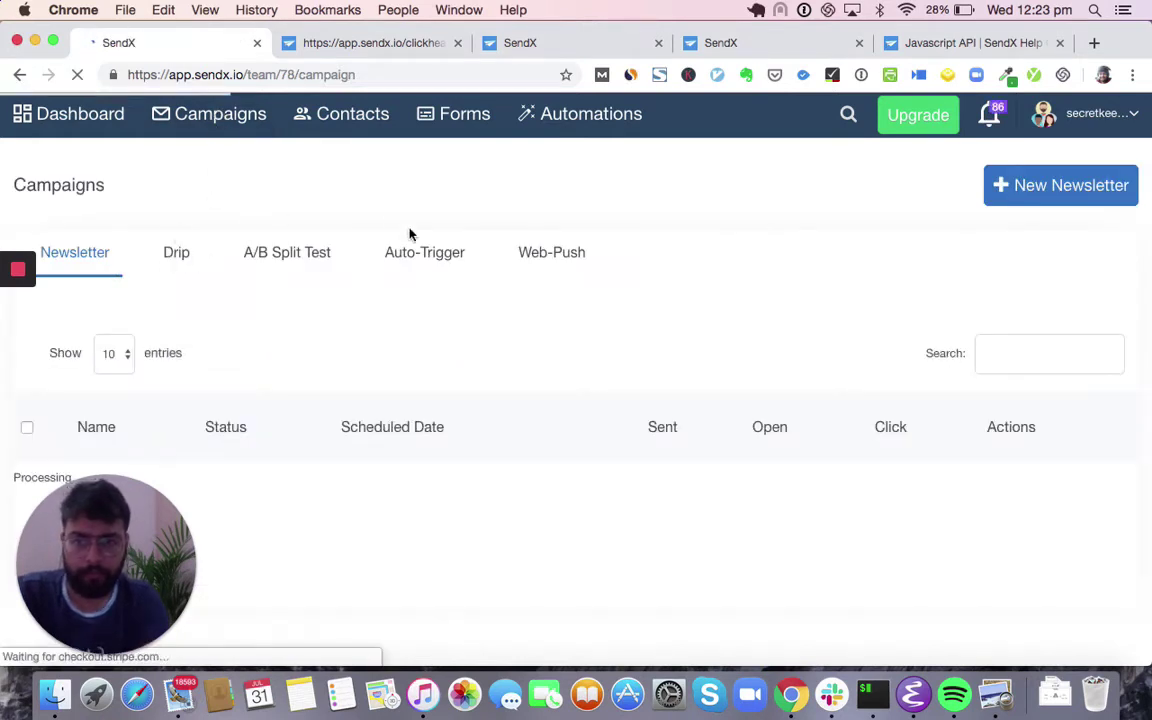
- Open the Info view of the User Onboarding Sequence drip from the Drip tab
click(195, 253)
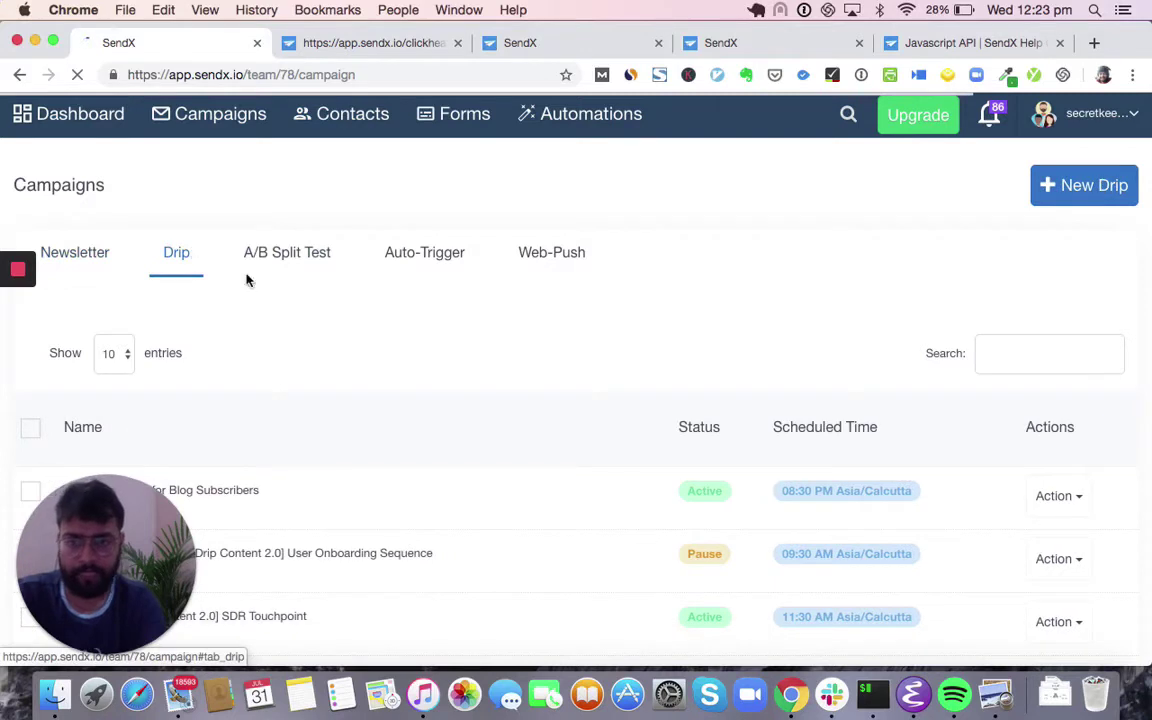
scroll(435, 362, down, 1)
scroll(435, 362, down, 5)
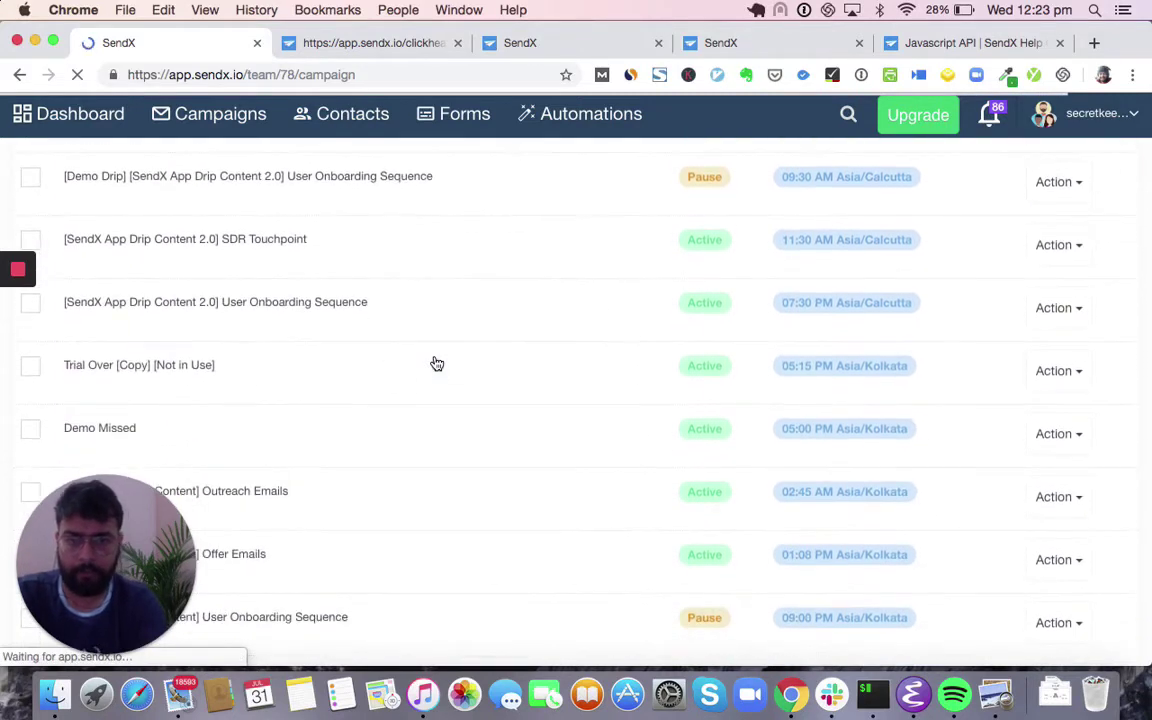
scroll(436, 362, down, 3)
scroll(437, 363, down, 1)
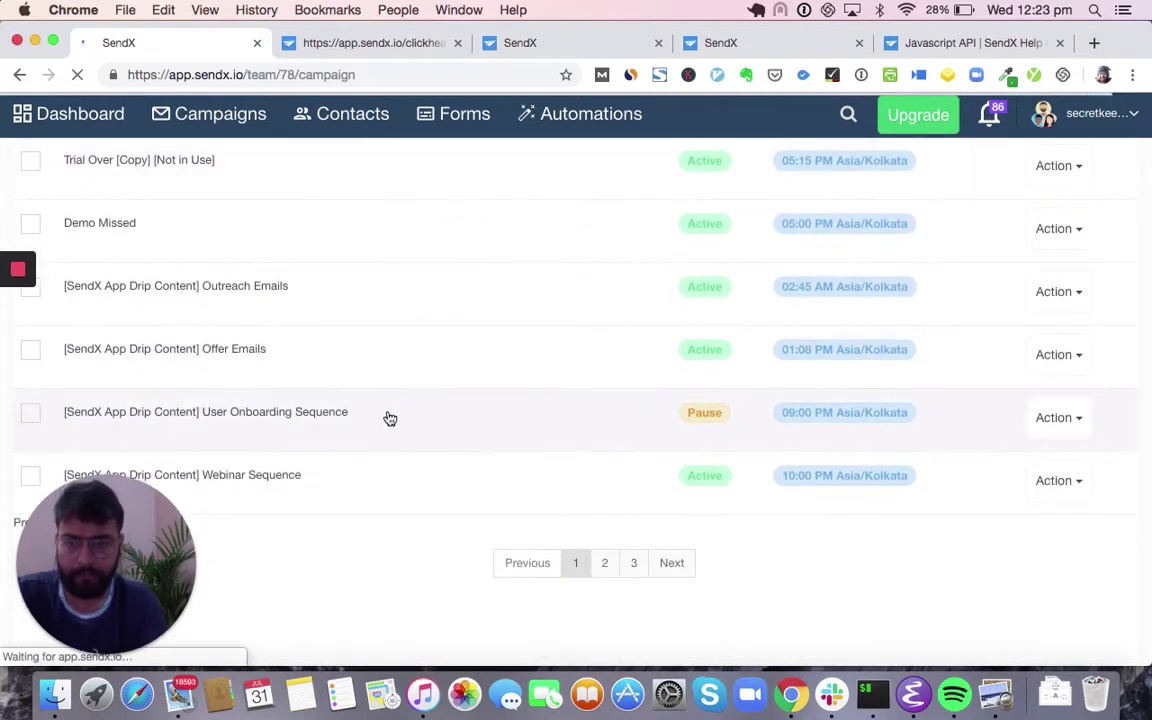
scroll(389, 417, up, 3)
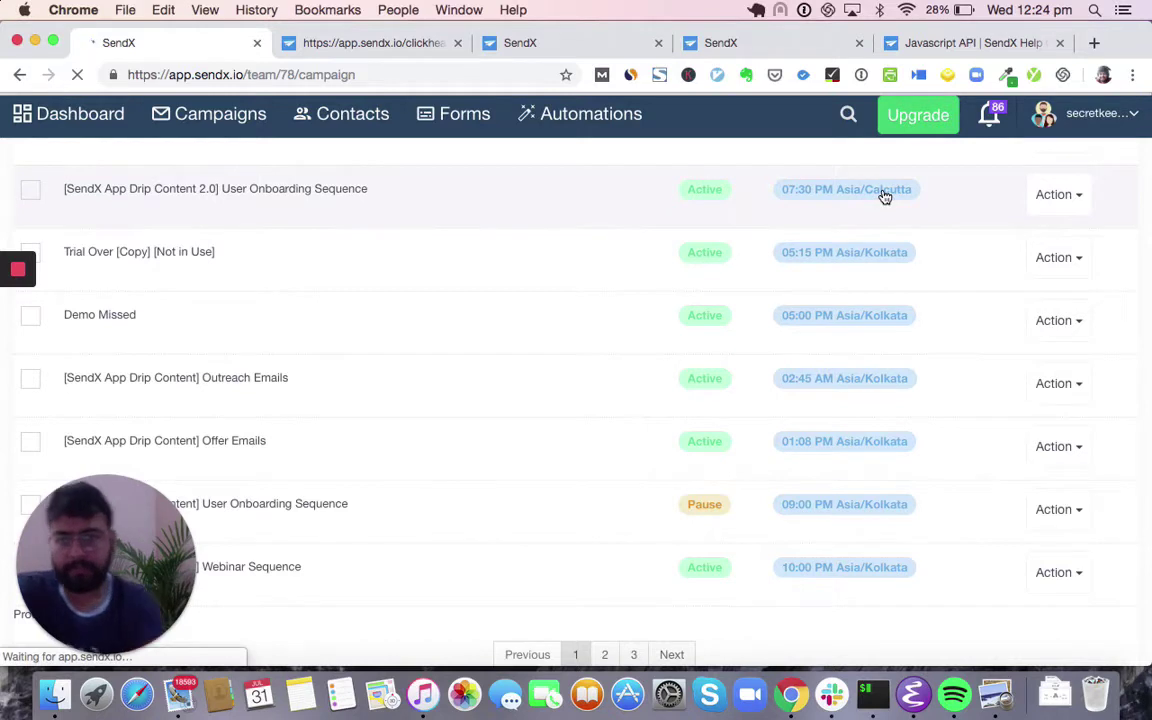
click(1078, 197)
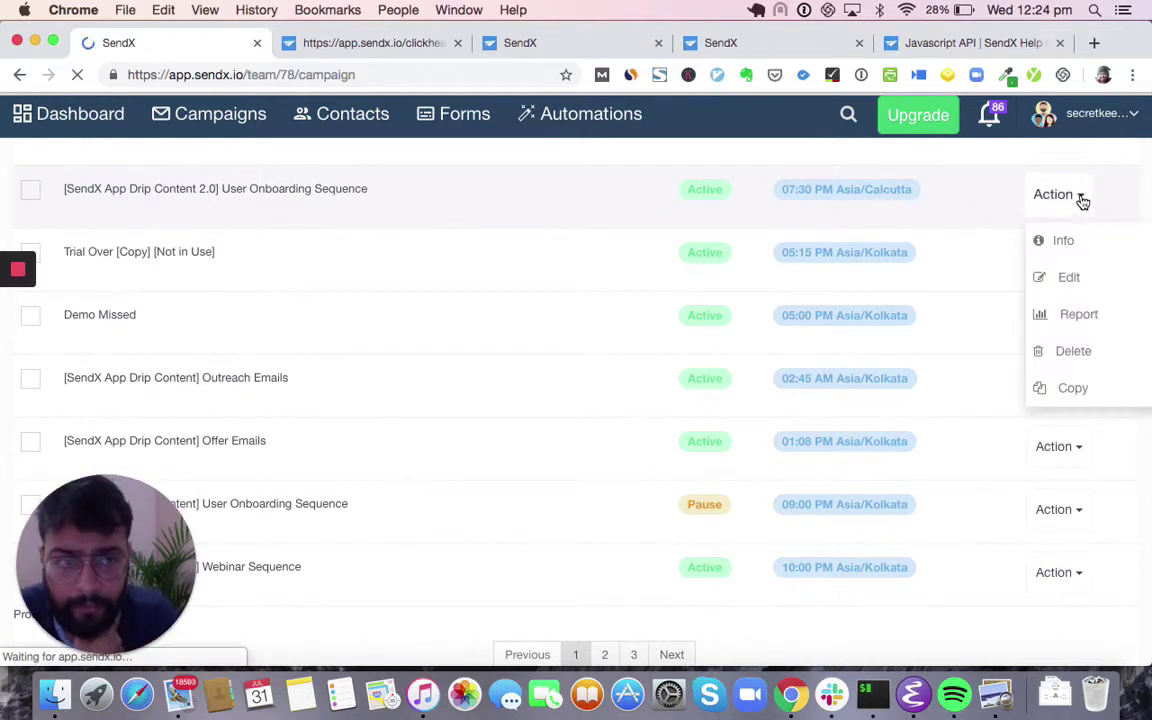
click(1064, 243)
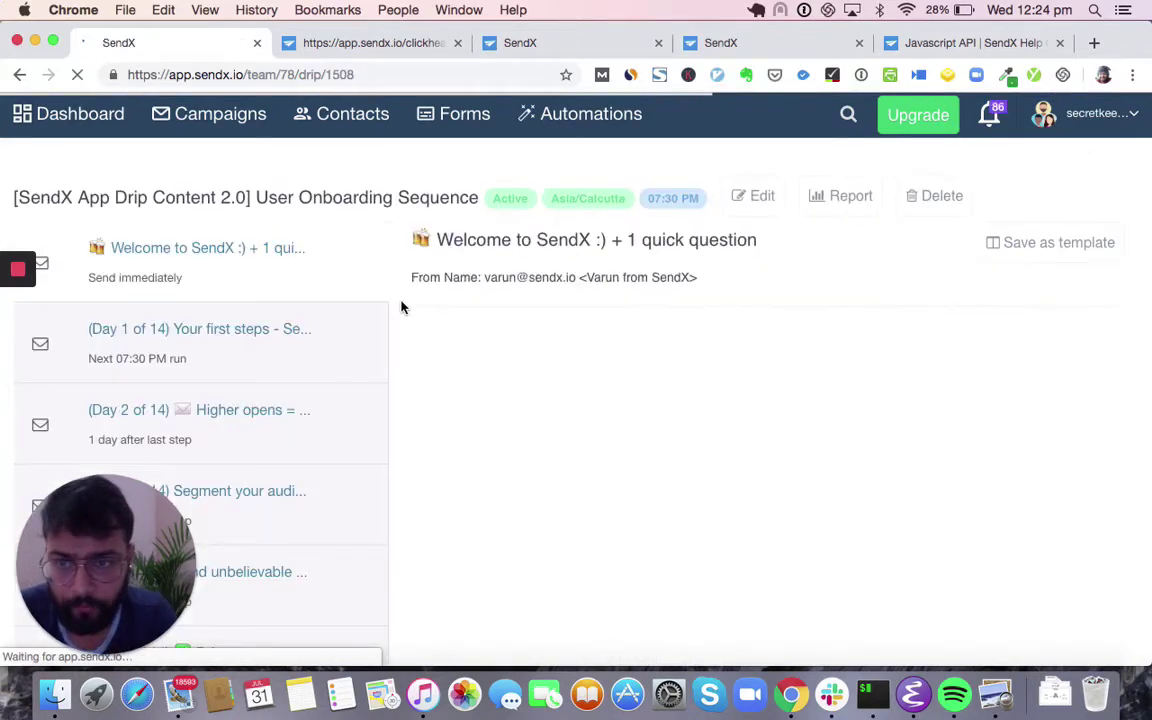
- Preview the drip's Day 1 through Day 6 emails, ending on the Day 9 email
scroll(401, 307, down, 1)
click(309, 311)
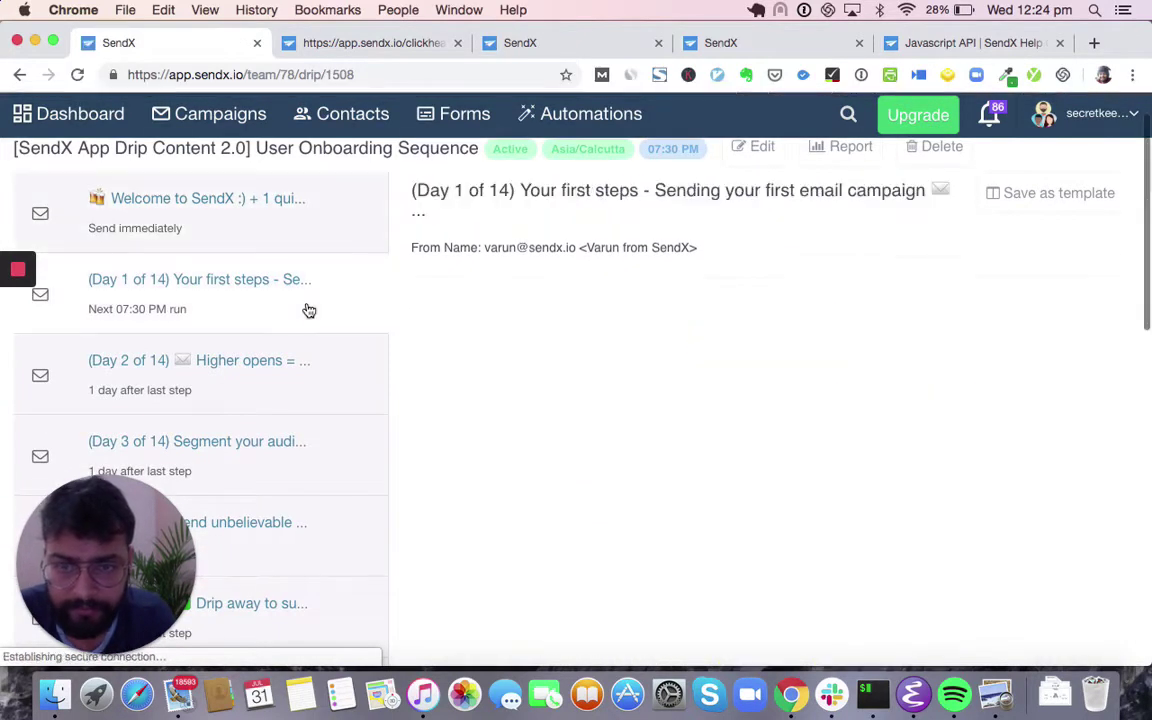
click(288, 383)
scroll(288, 383, down, 5)
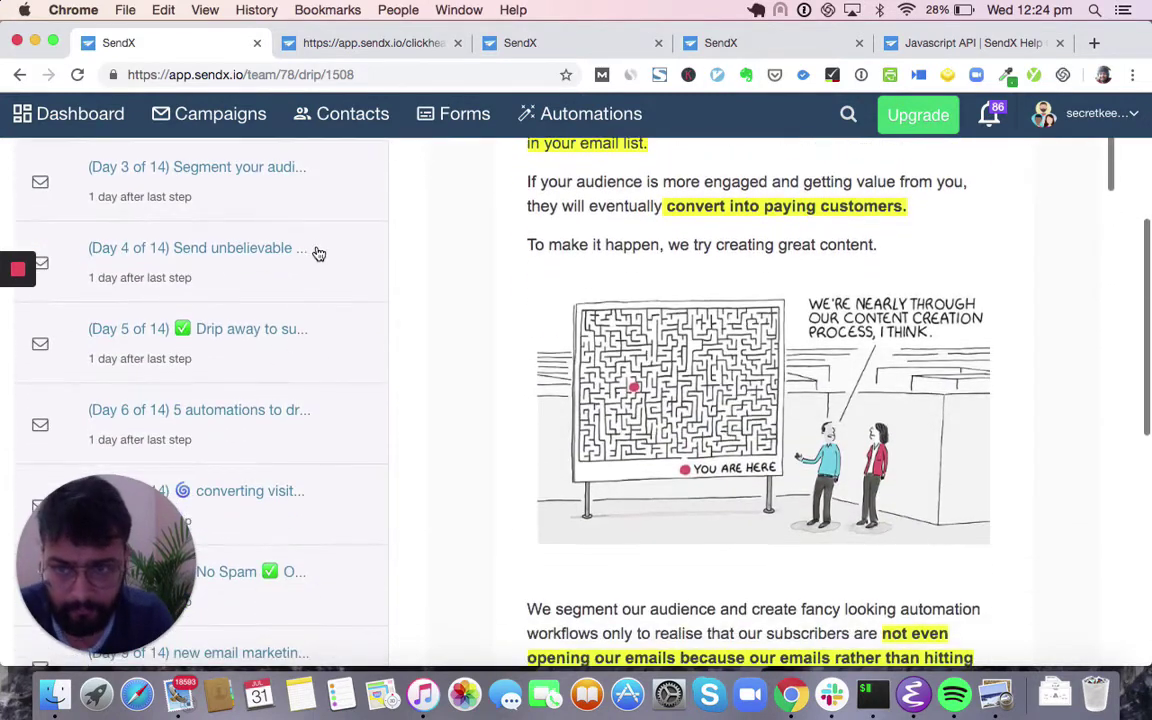
click(319, 216)
click(296, 262)
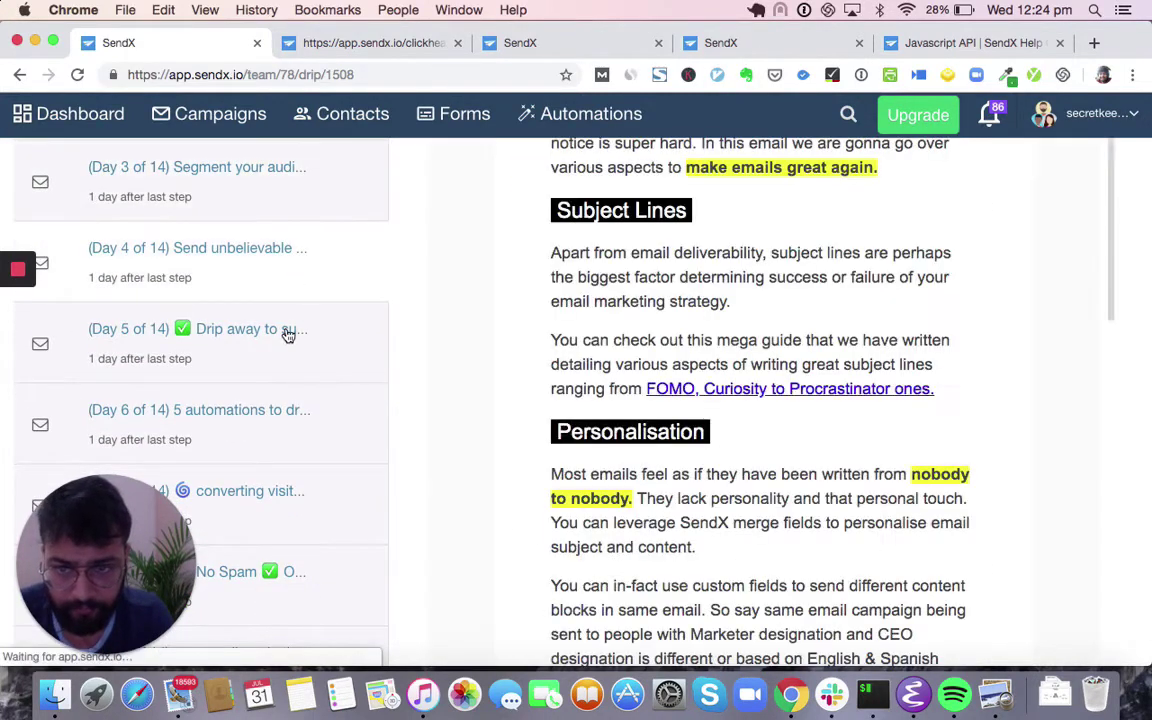
click(288, 335)
scroll(288, 334, down, 1)
click(306, 345)
scroll(309, 358, down, 5)
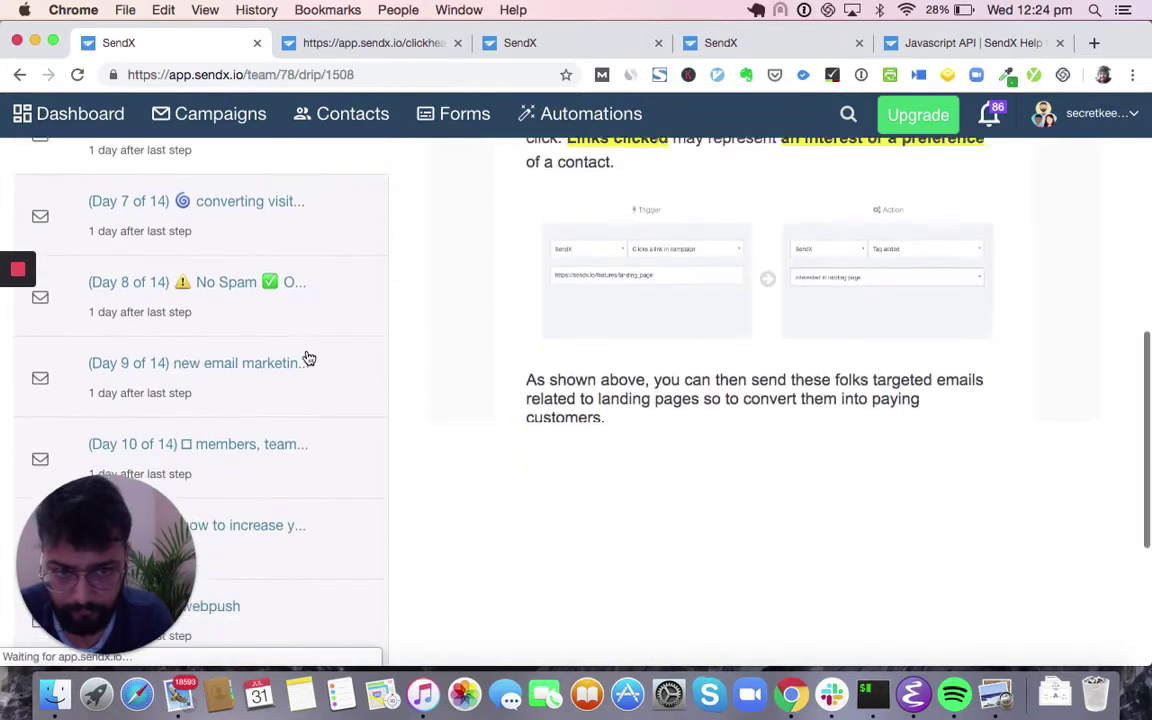
click(321, 295)
scroll(321, 293, up, 4)
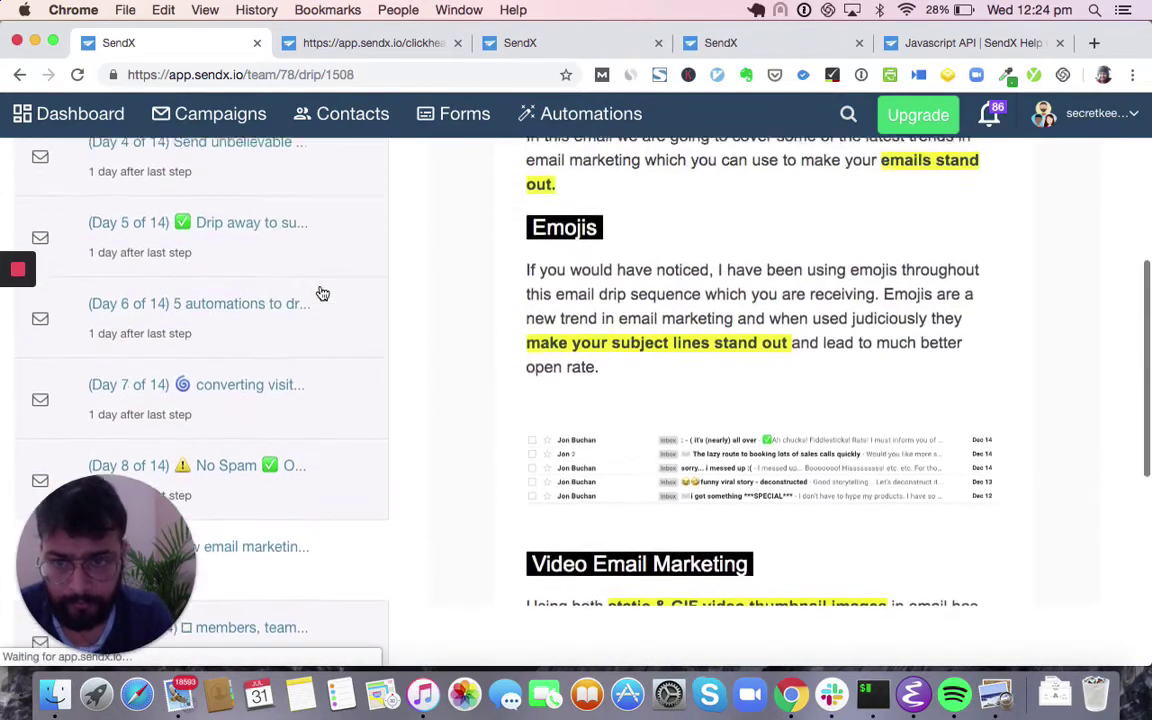
scroll(320, 285, up, 5)
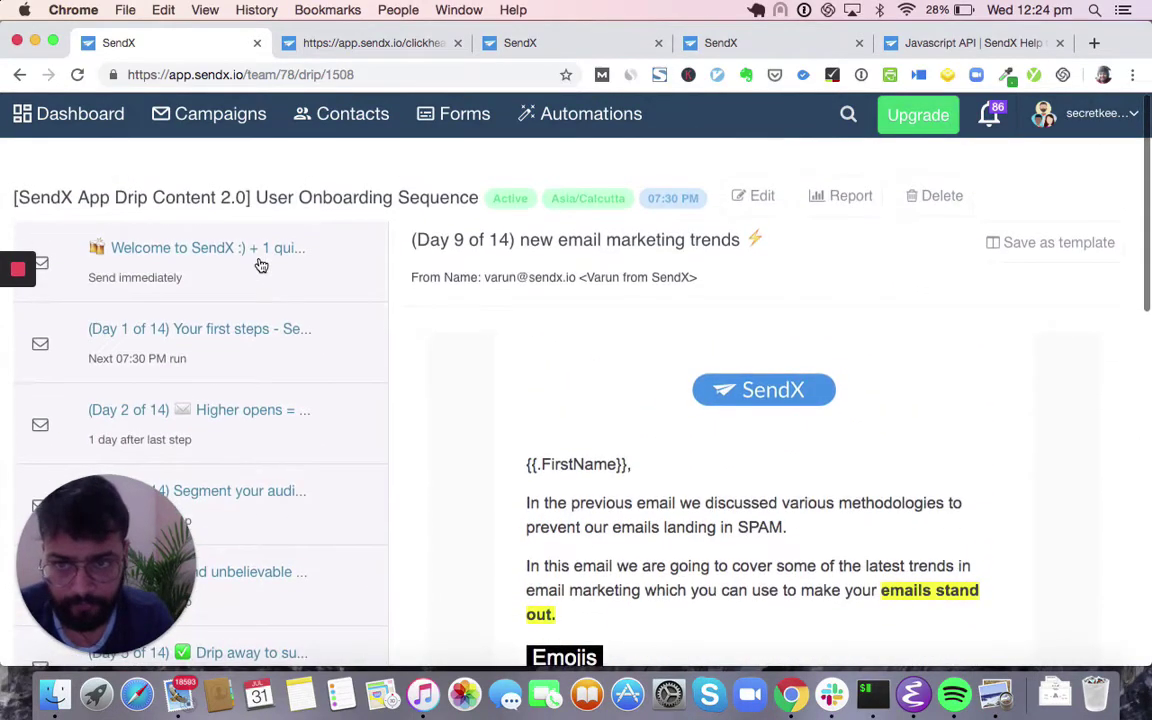
scroll(442, 445, down, 1)
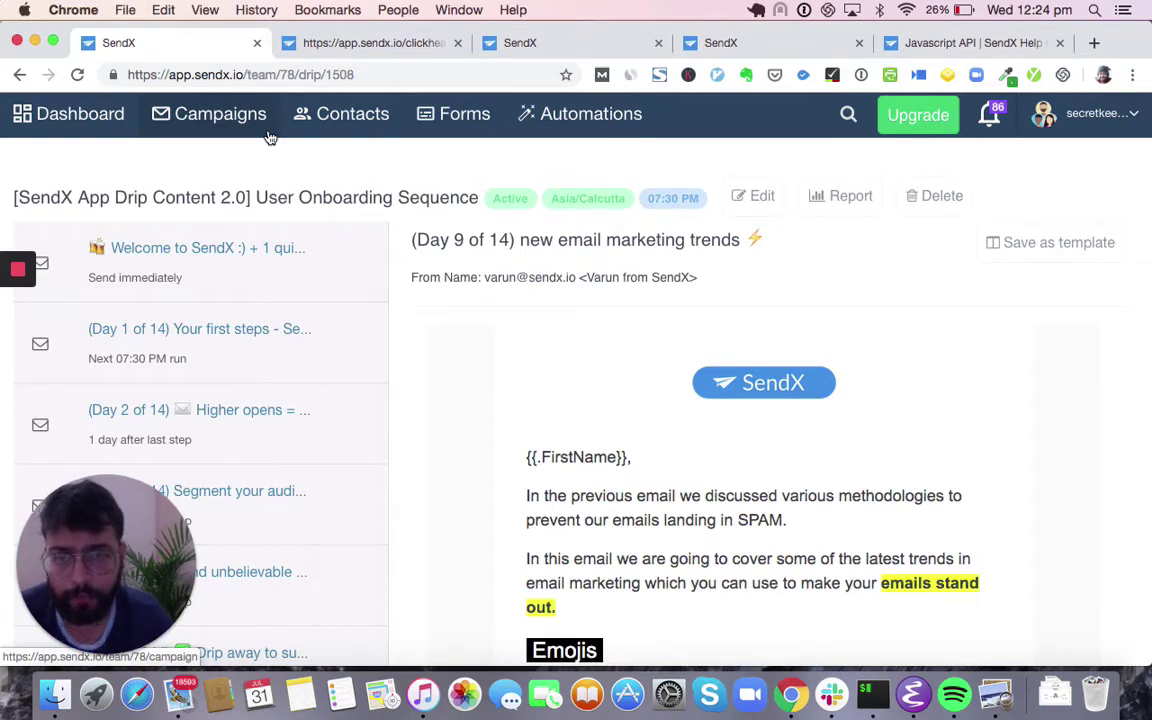
- Start a new drip from Campaigns > Drip, name it 'Awesome Inc. Onboarding', and continue to Content
click(252, 122)
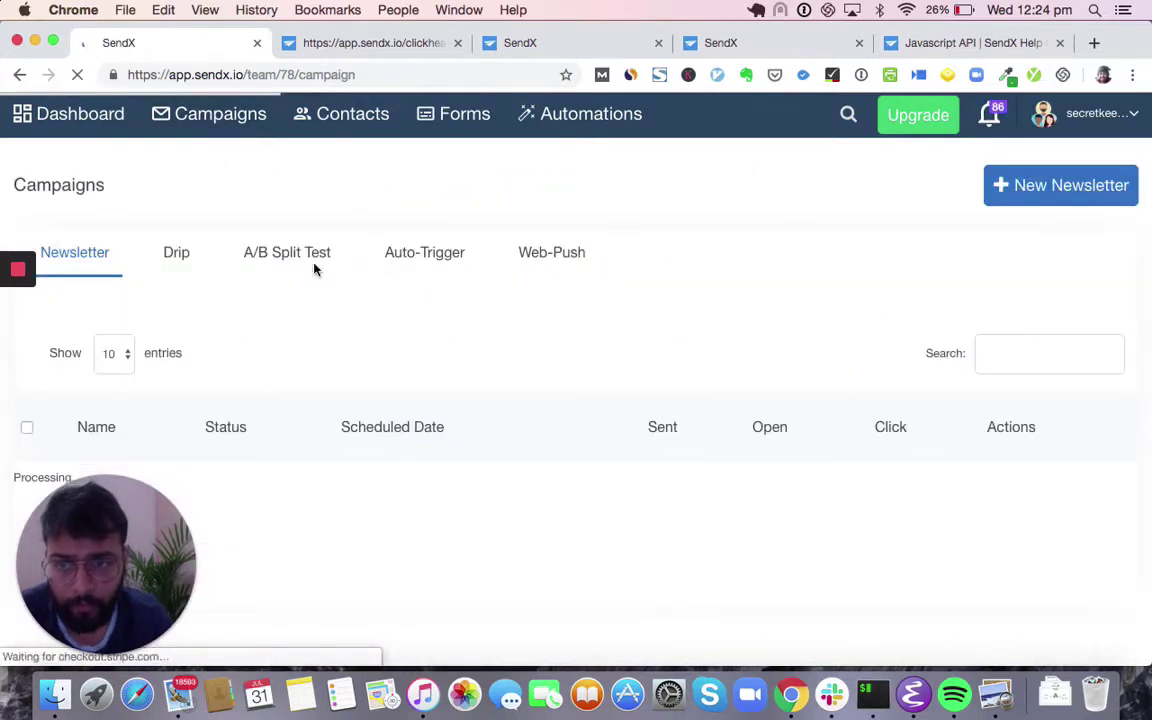
click(188, 255)
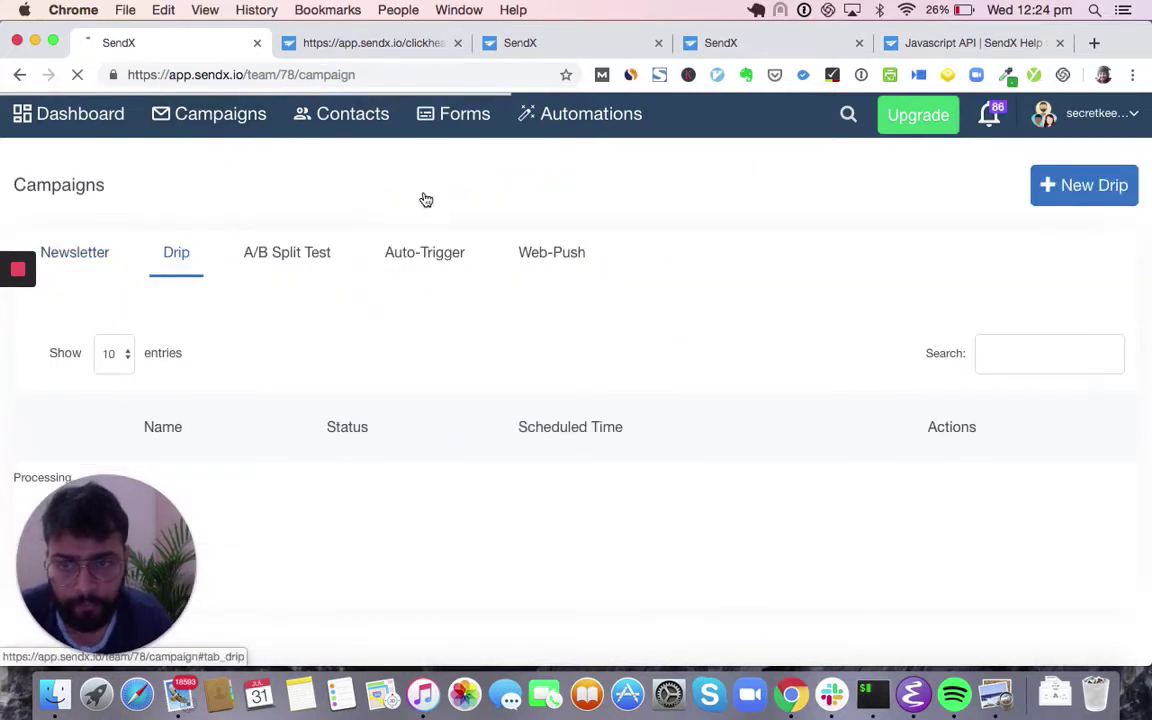
click(1054, 185)
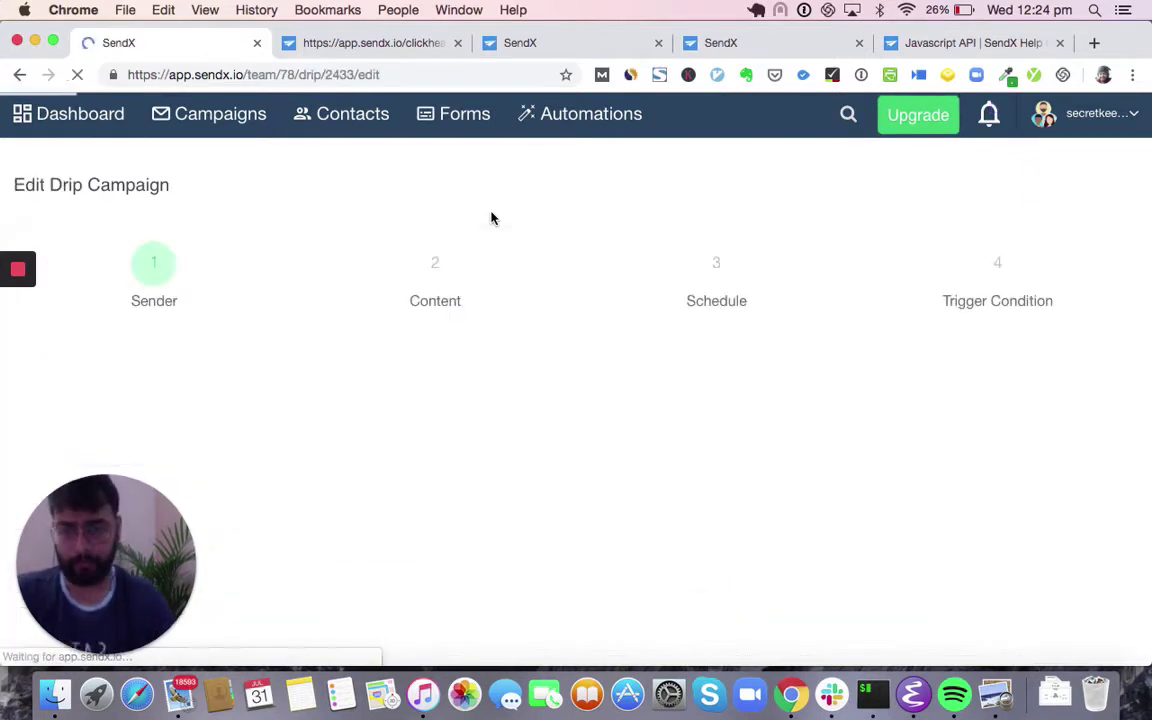
double_click(270, 451)
key(super+a)
text(A)
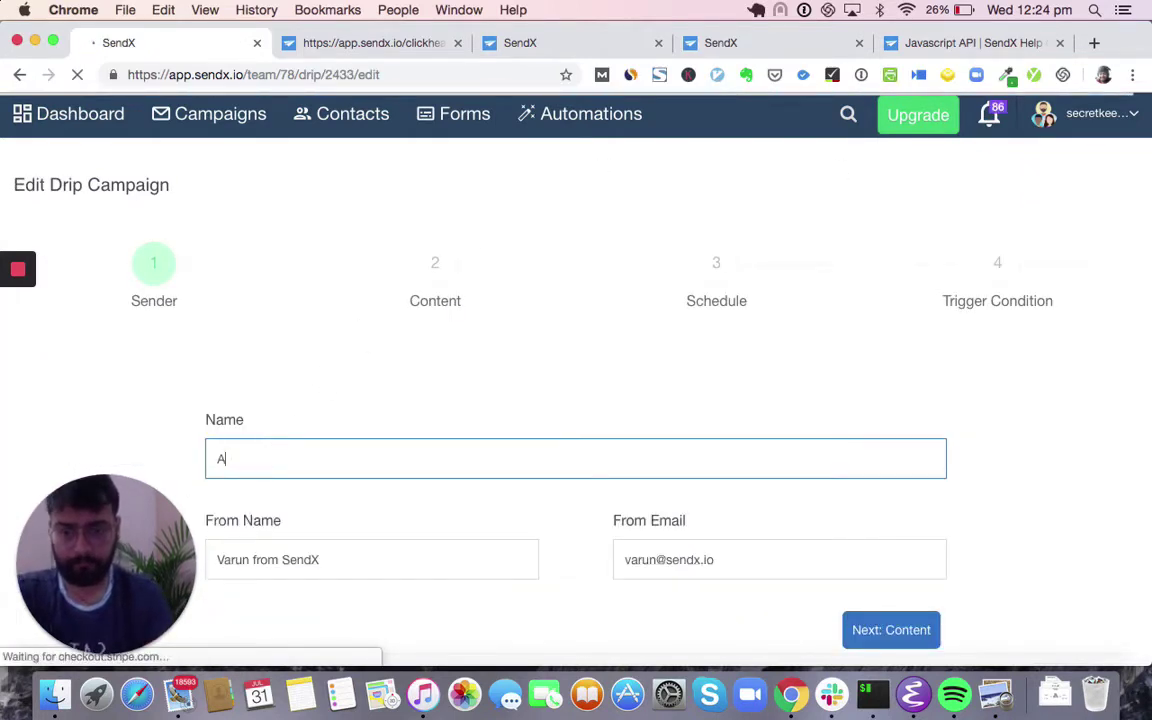
text(wesome Inc. Onboarding)
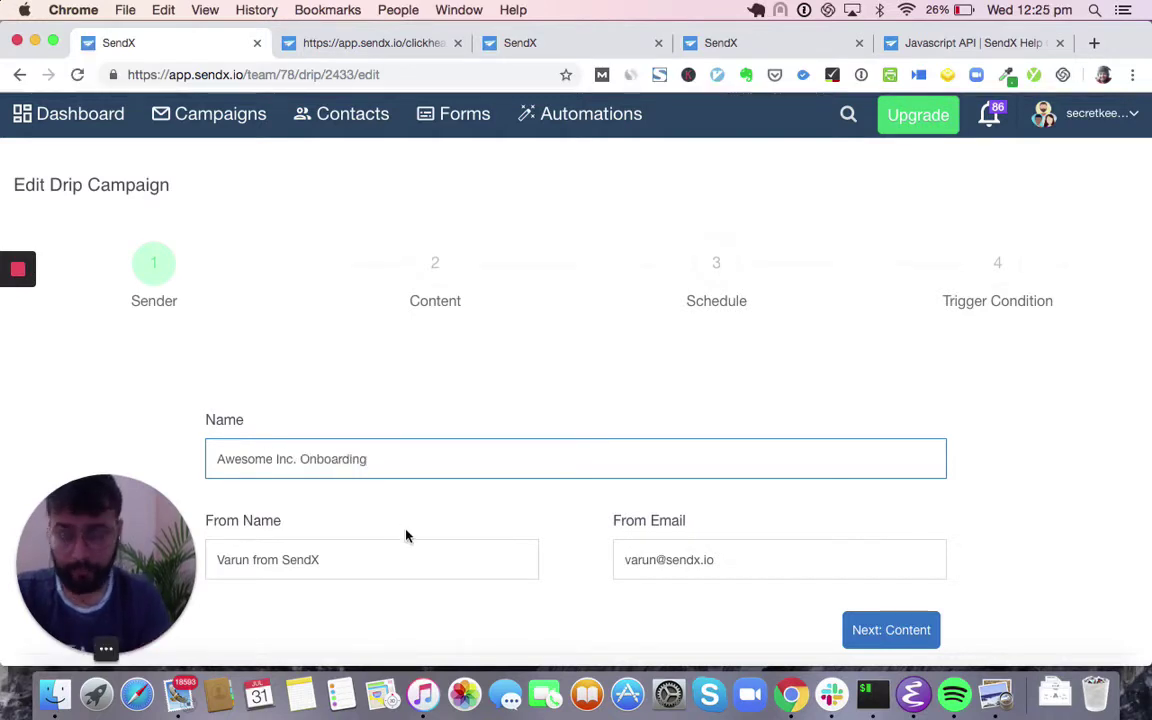
click(918, 638)
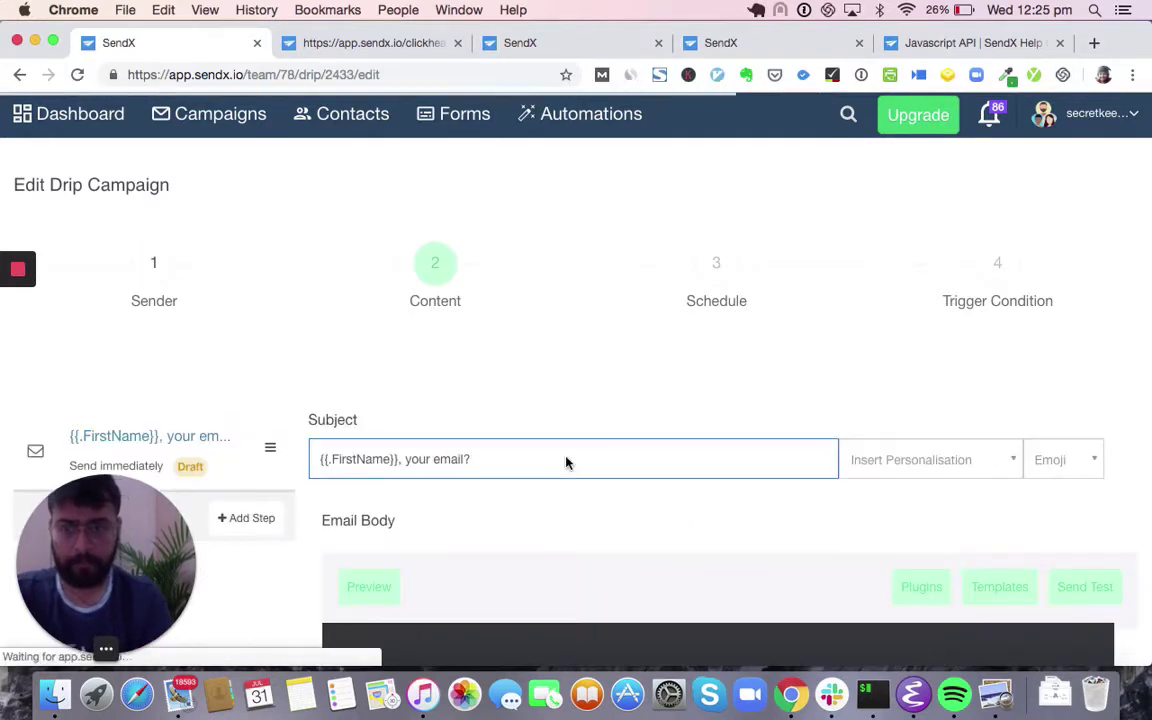
- Set the first email's subject to 'Welcome to Awesome Inc. :)'
scroll(504, 455, down, 3)
key(super+a)
text(Wecl)
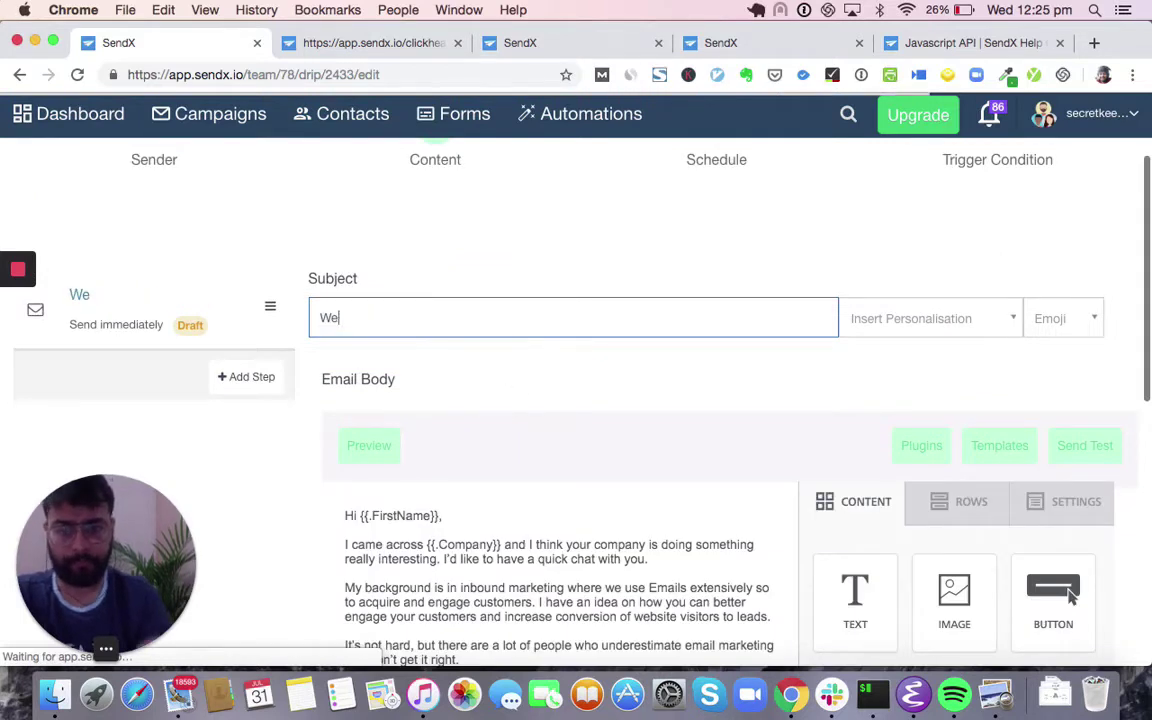
key(BackSpace)
key(BackSpace)
text(lc)
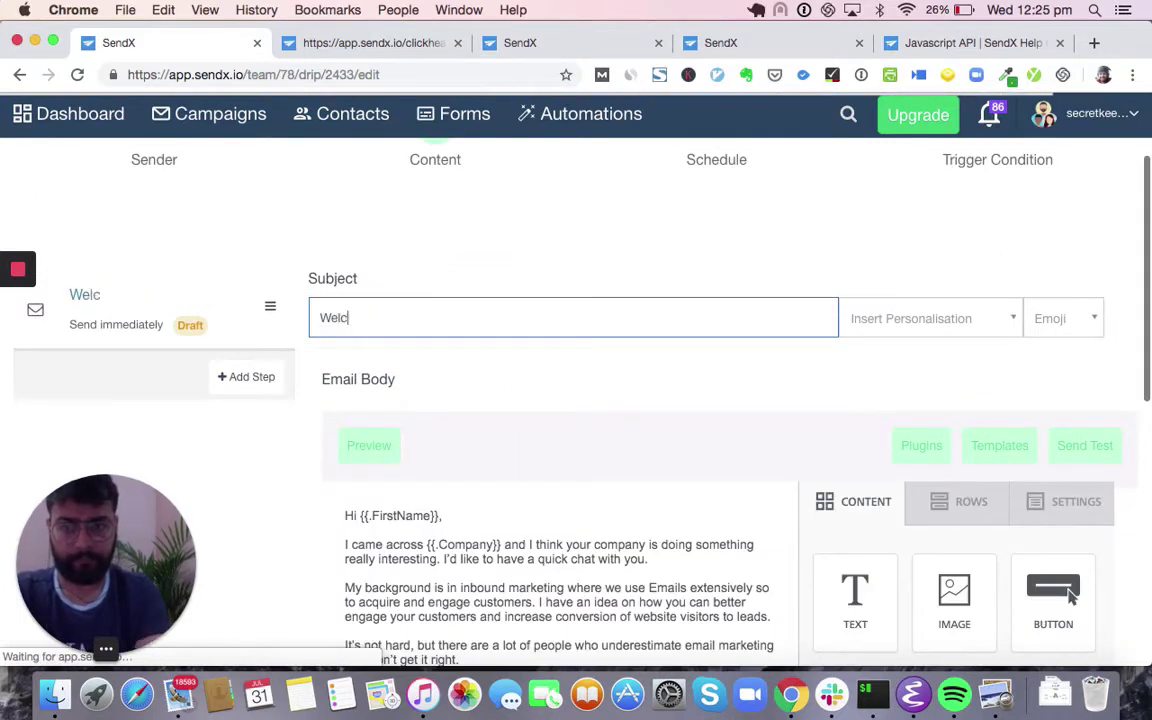
text(ome to Awesome Inc. :))
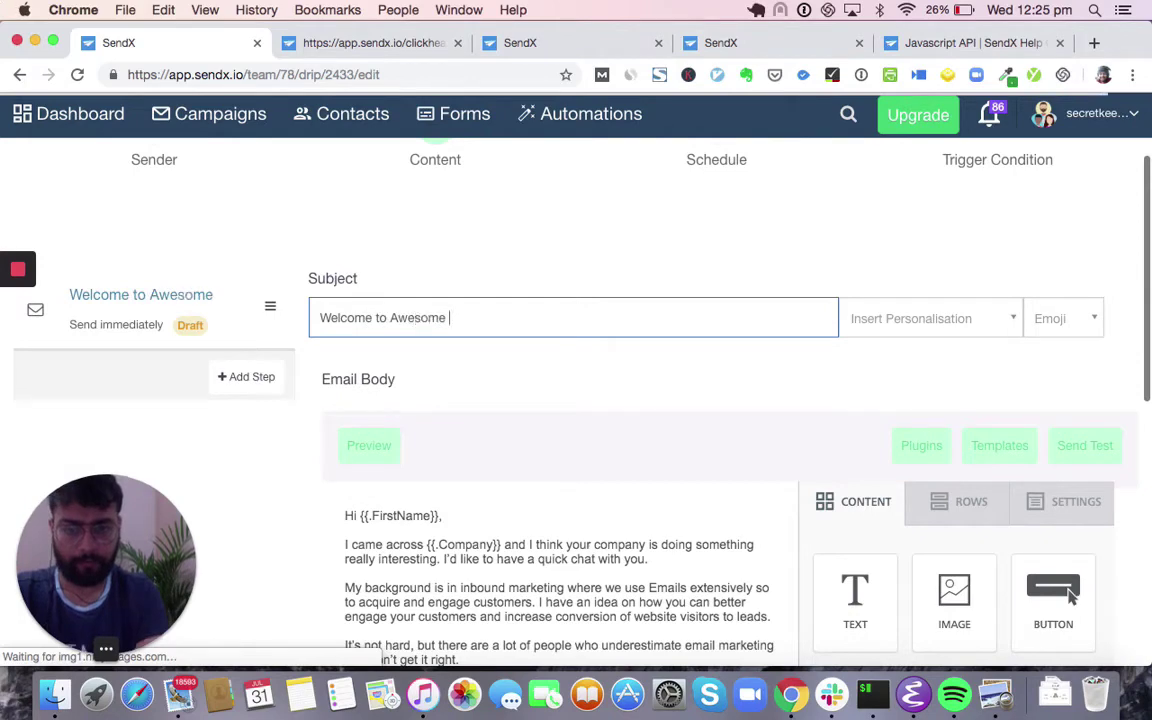
- Add a second email sent 3 days later with subject 'How this company g…'
click(251, 384)
scroll(252, 393, down, 10)
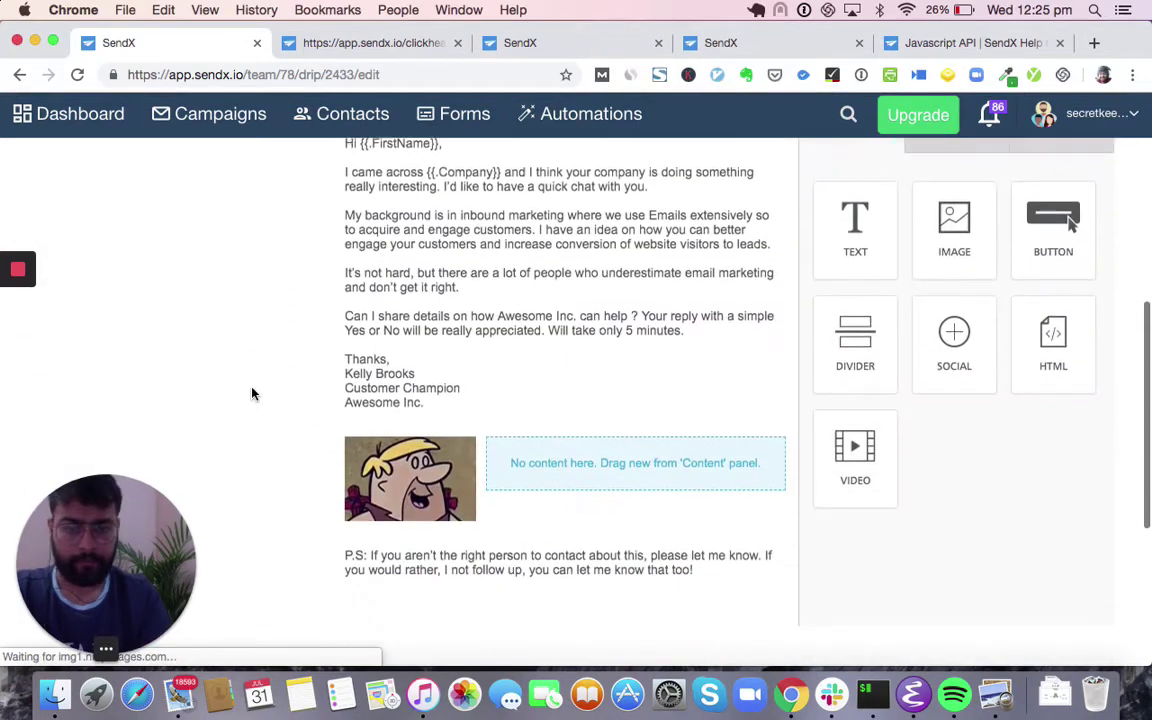
scroll(380, 548, up, 3)
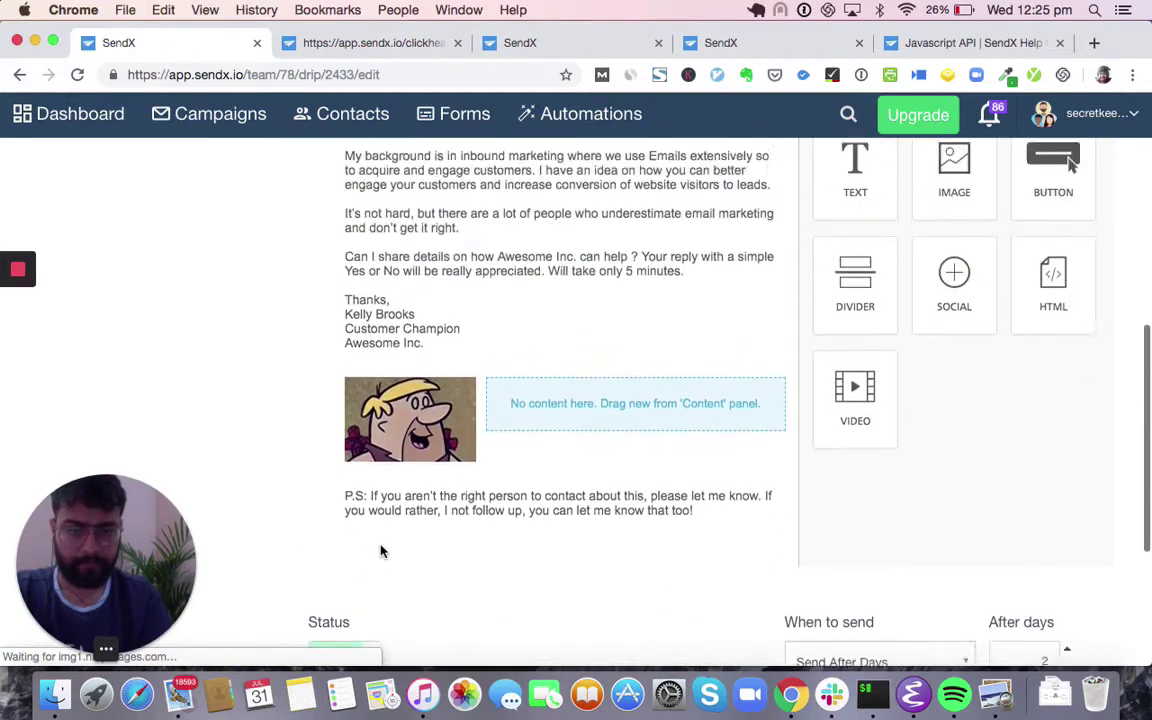
scroll(1027, 595, down, 2)
scroll(1027, 595, down, 2)
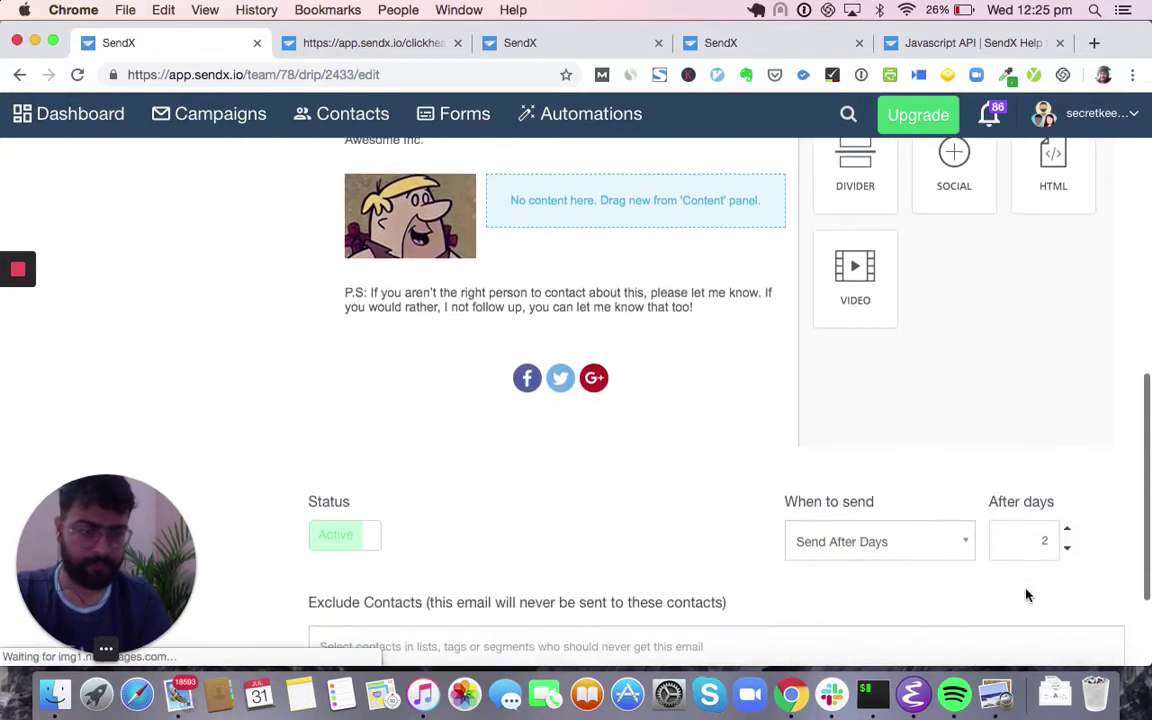
click(1068, 528)
scroll(841, 521, up, 2)
scroll(607, 424, up, 8)
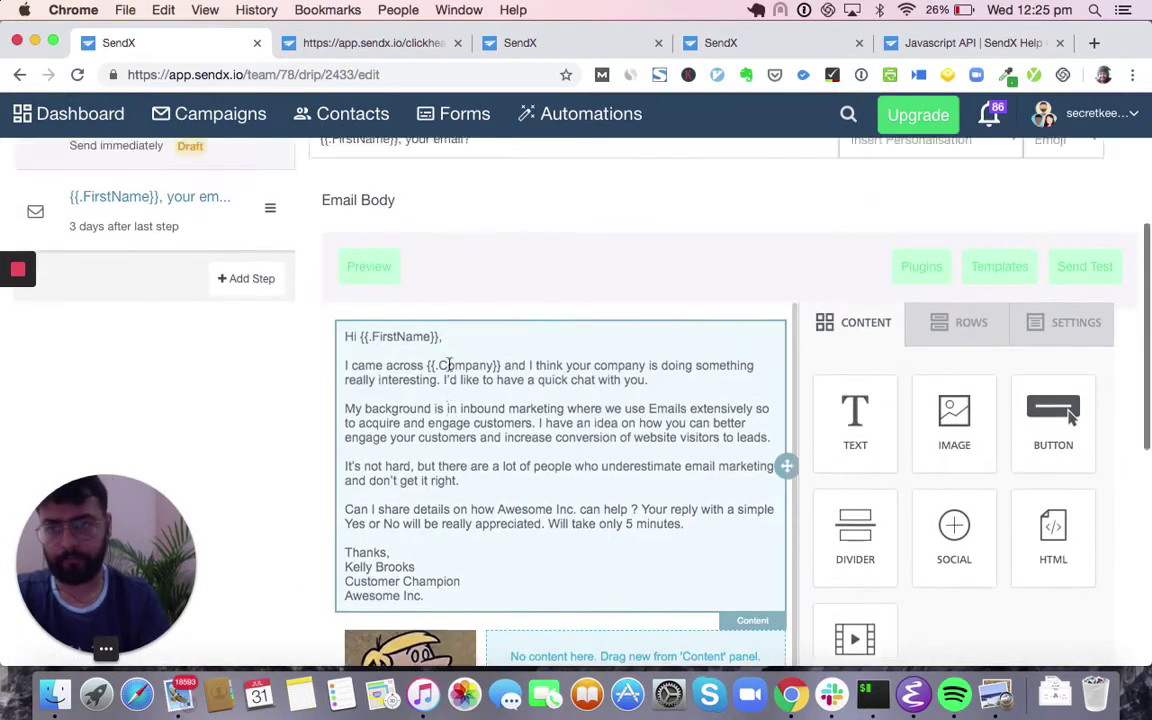
triple_click(446, 253)
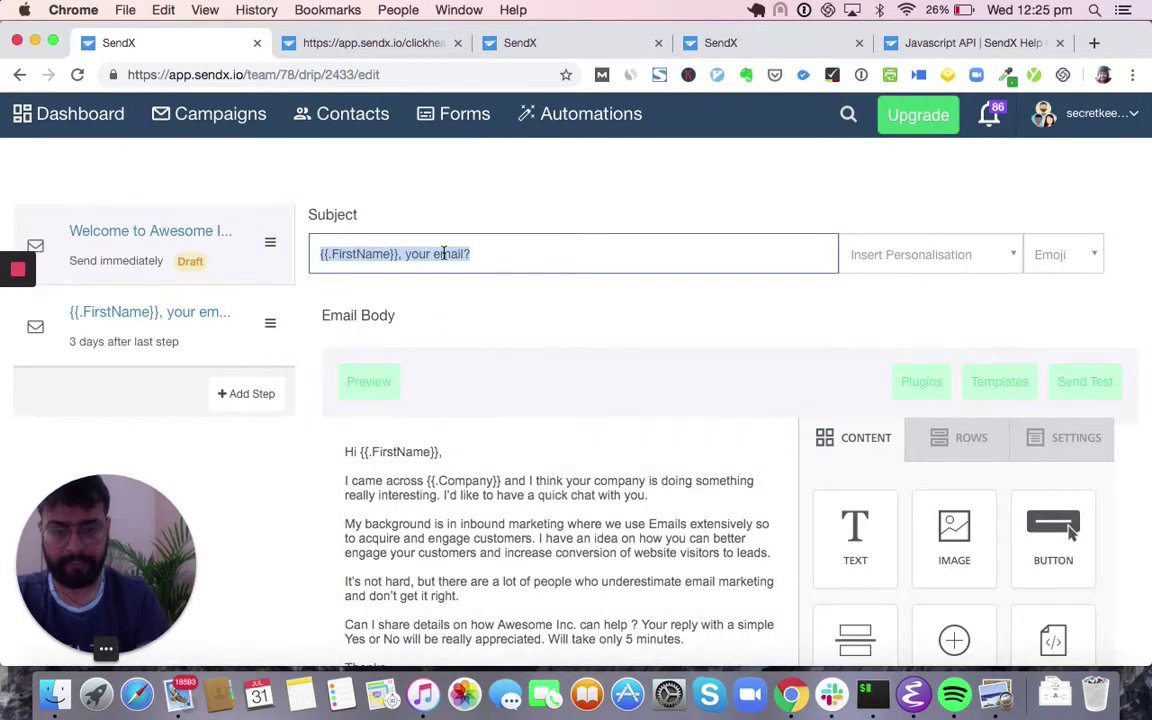
text(How this company grew by 244% using Awesome Inc.)
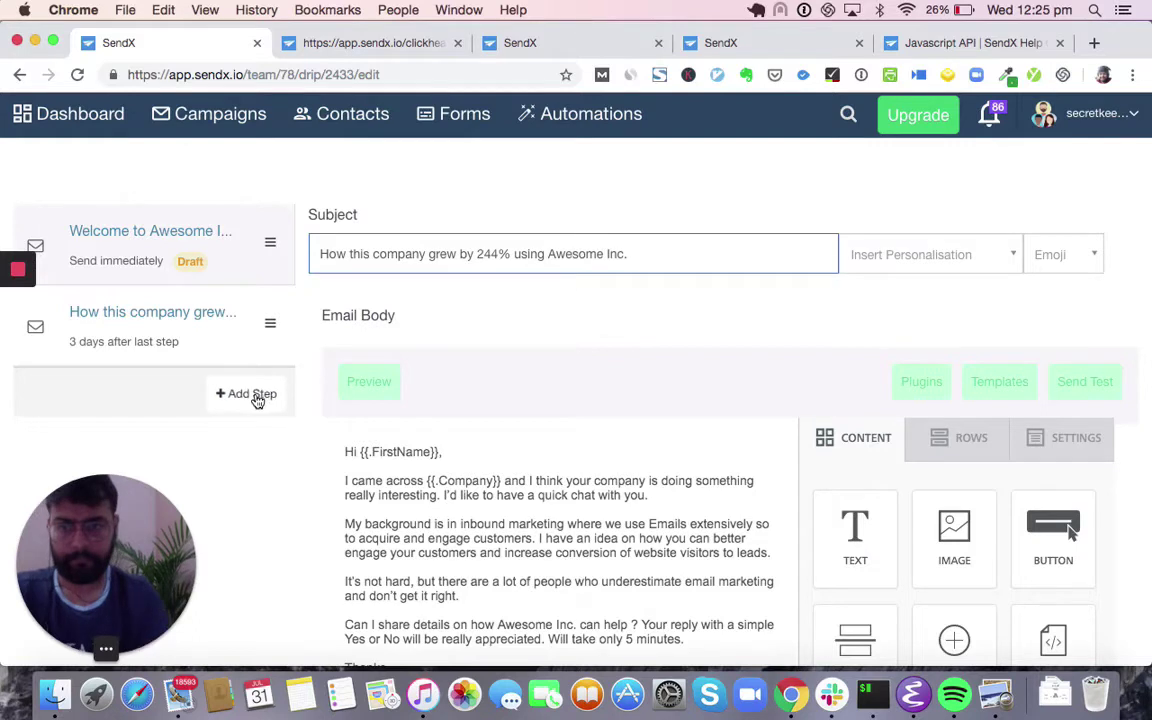
- Add a third email with subject '3 things to know to make best use of Awesome Inc.'
click(250, 394)
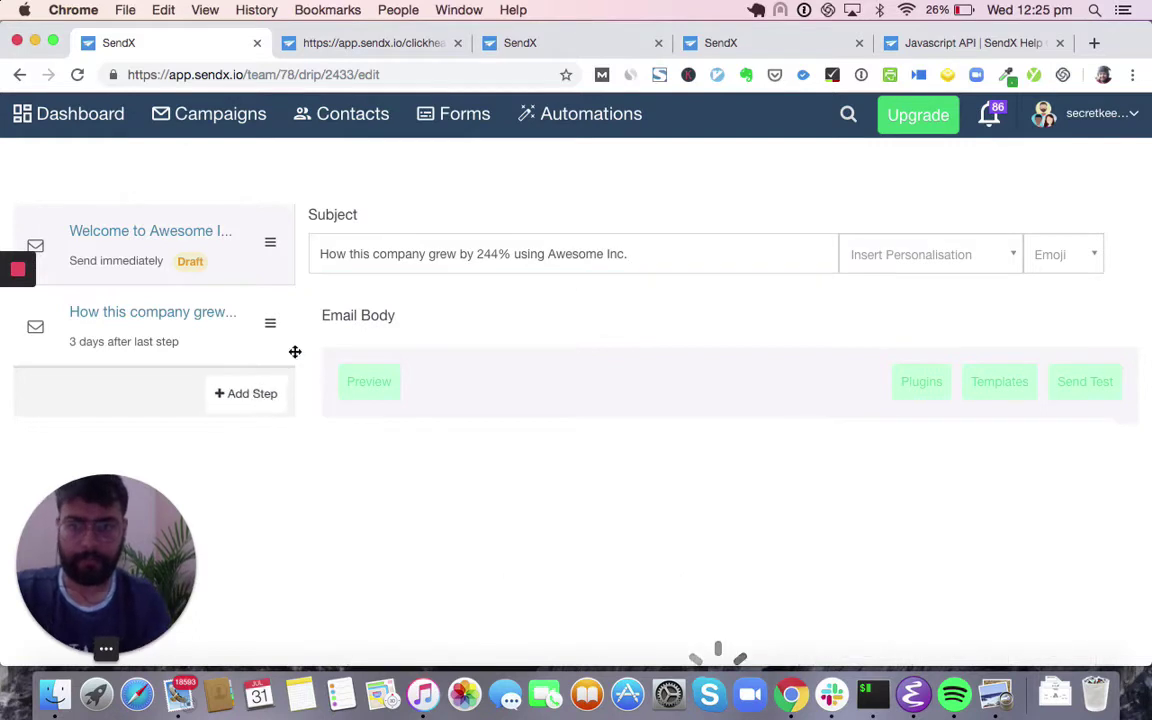
triple_click(533, 259)
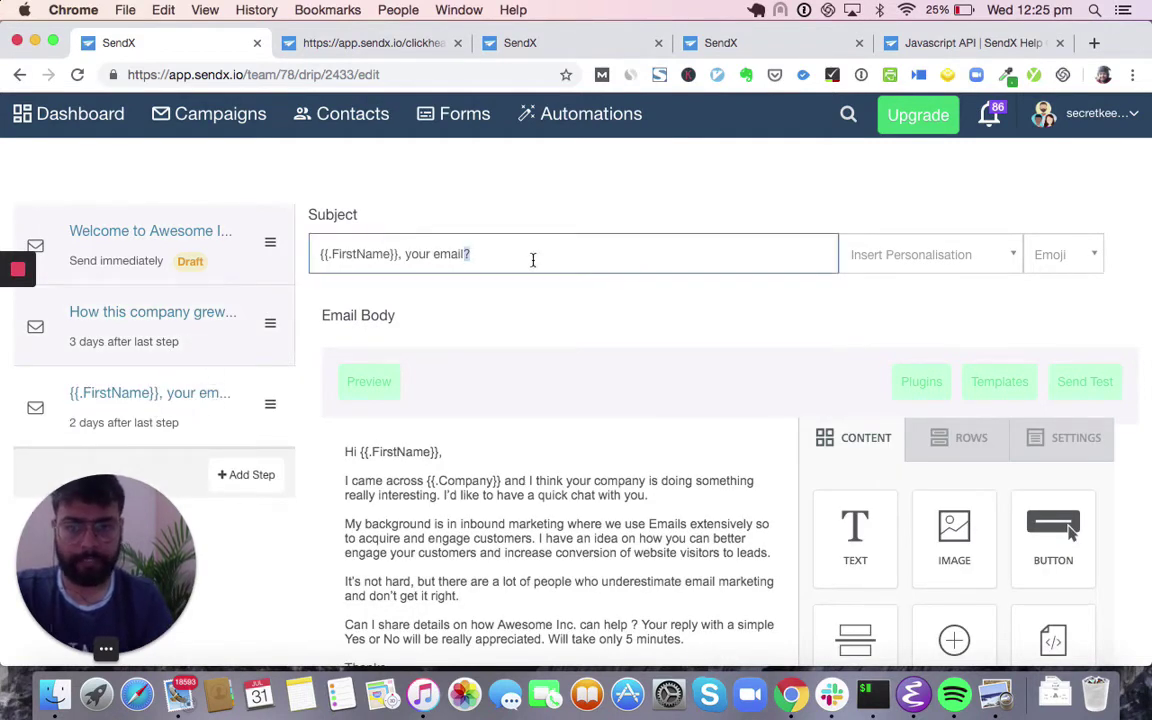
text(3 things to k)
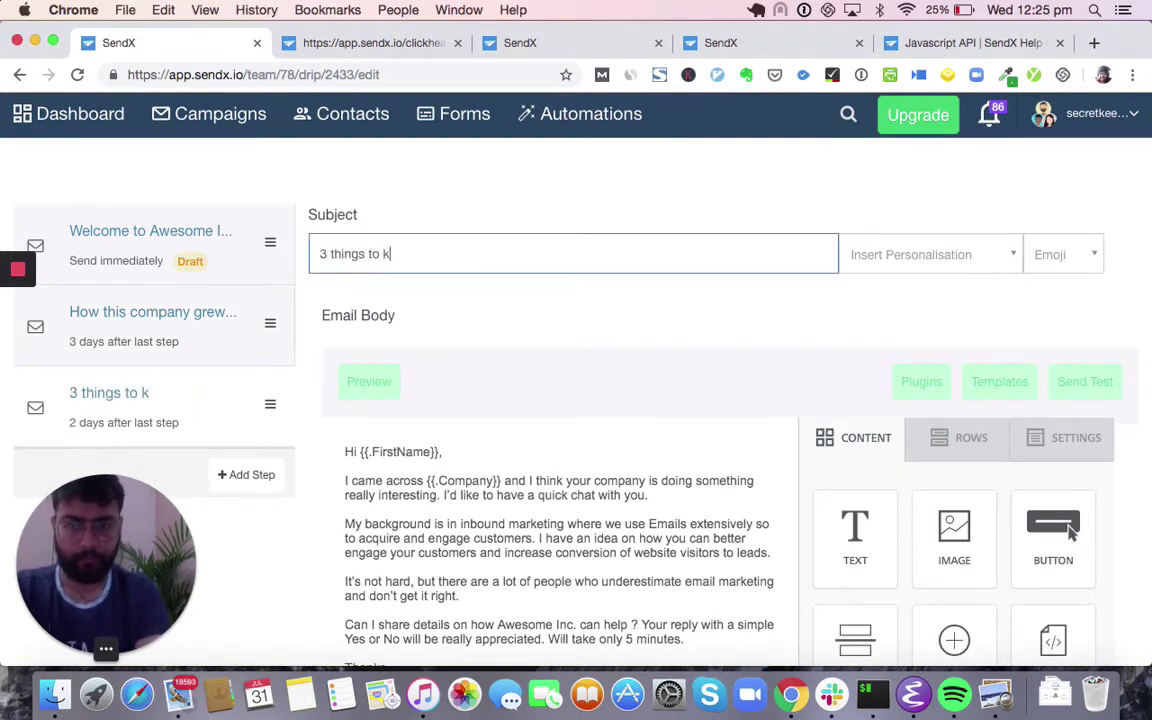
text(now to make best use of Awesome Inc.)
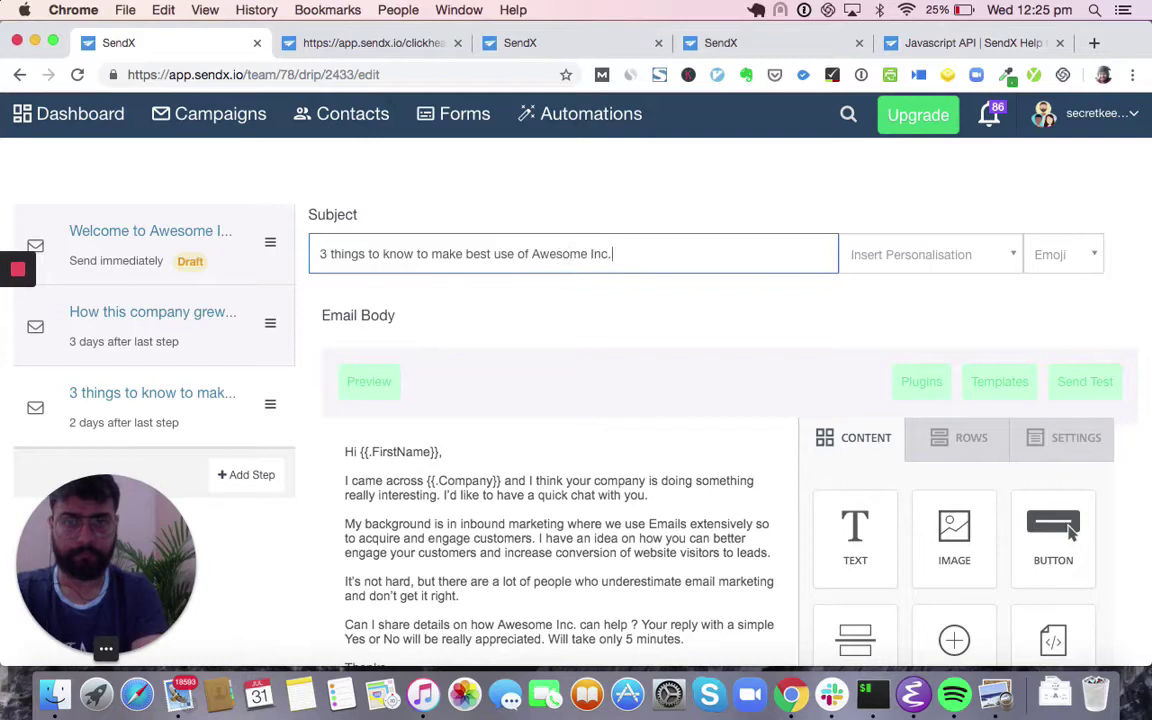
scroll(483, 362, down, 3)
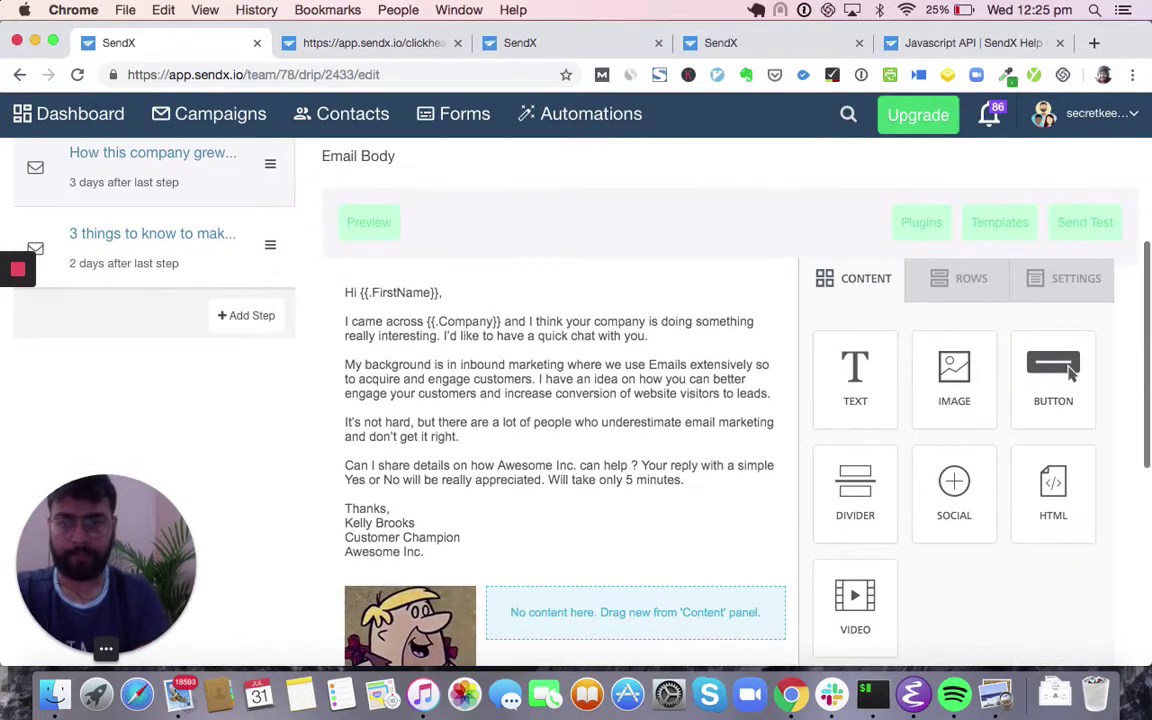
scroll(483, 362, down, 1)
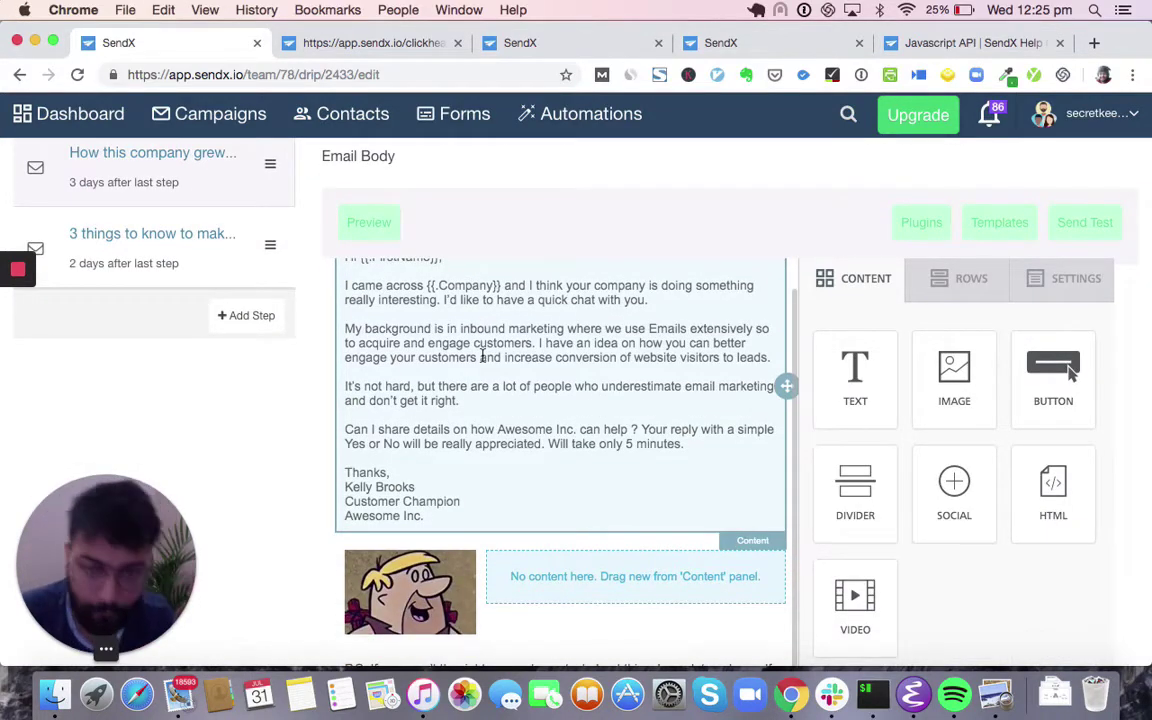
scroll(483, 360, down, 7)
scroll(483, 362, up, 8)
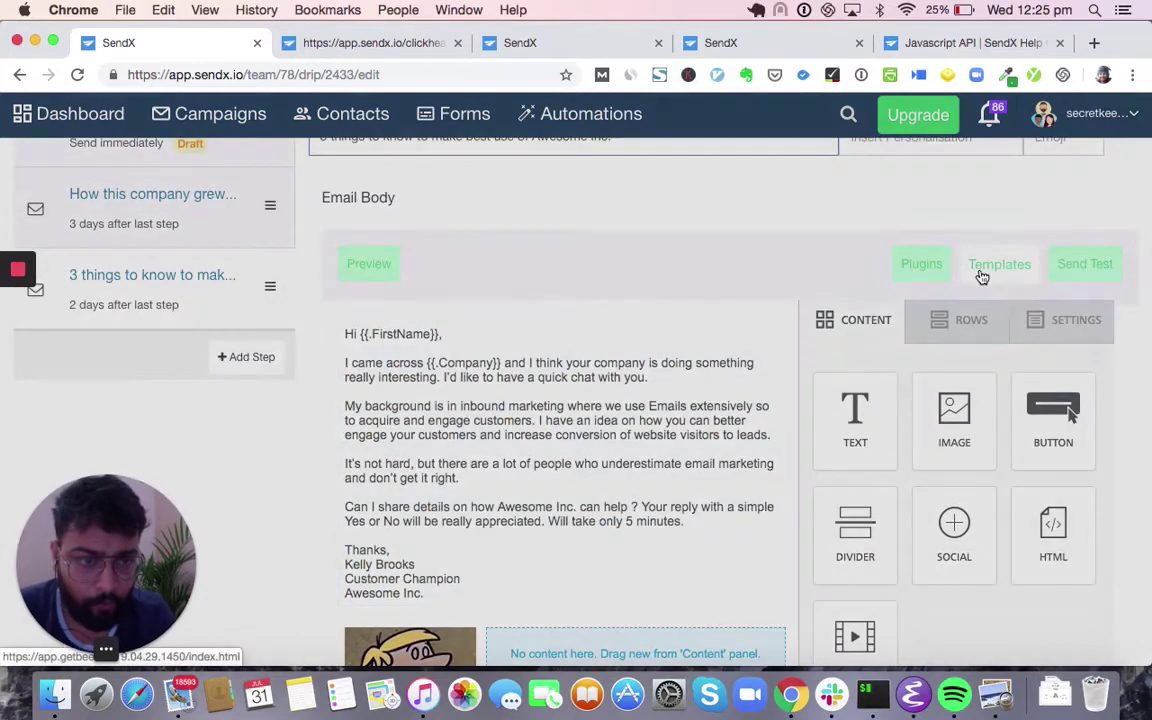
- Apply the Traveler template to the third email
click(982, 270)
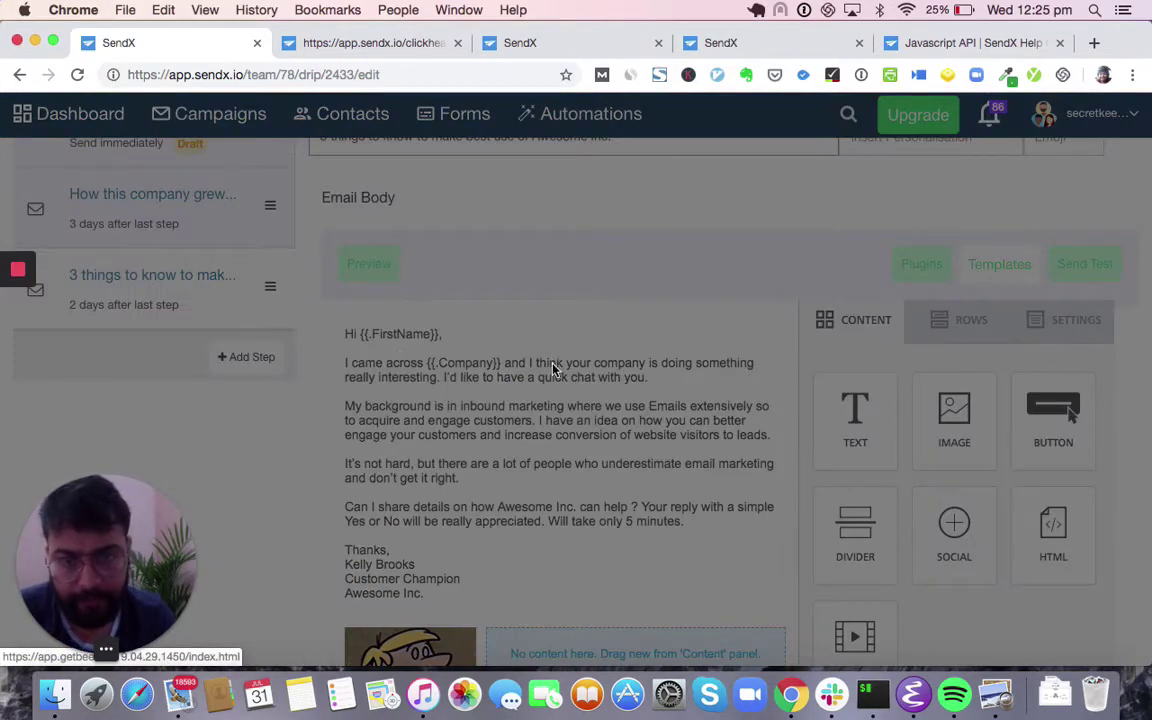
scroll(550, 372, down, 10)
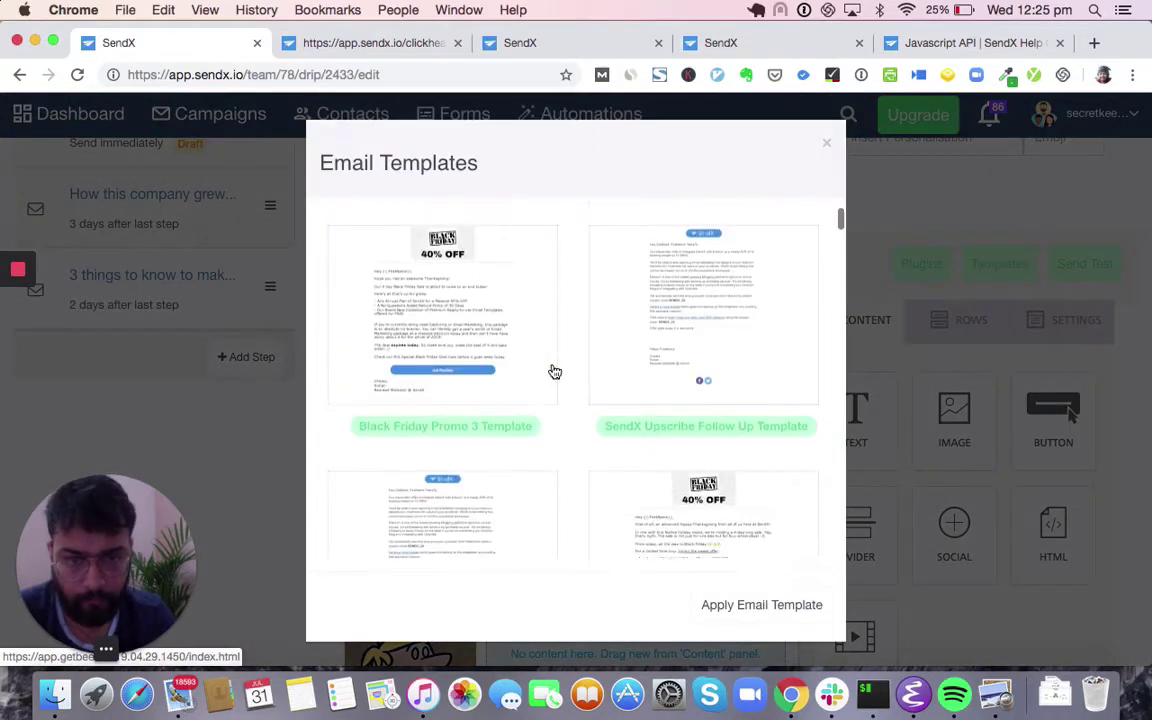
scroll(550, 382, down, 8)
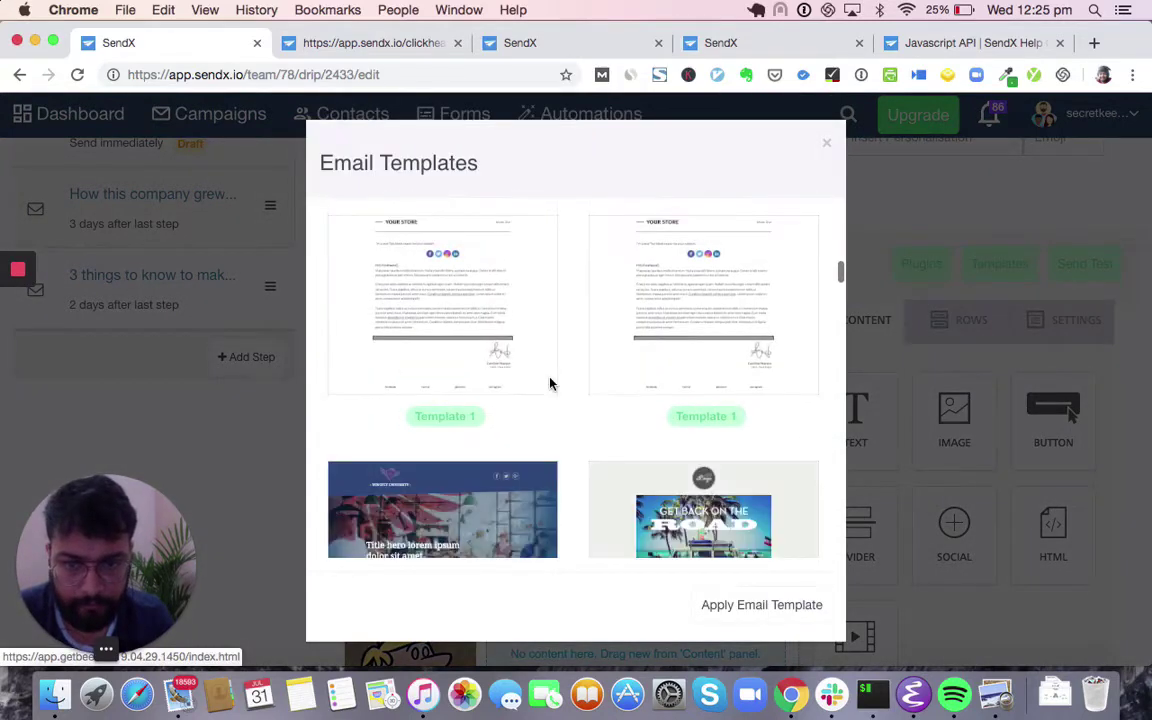
click(707, 375)
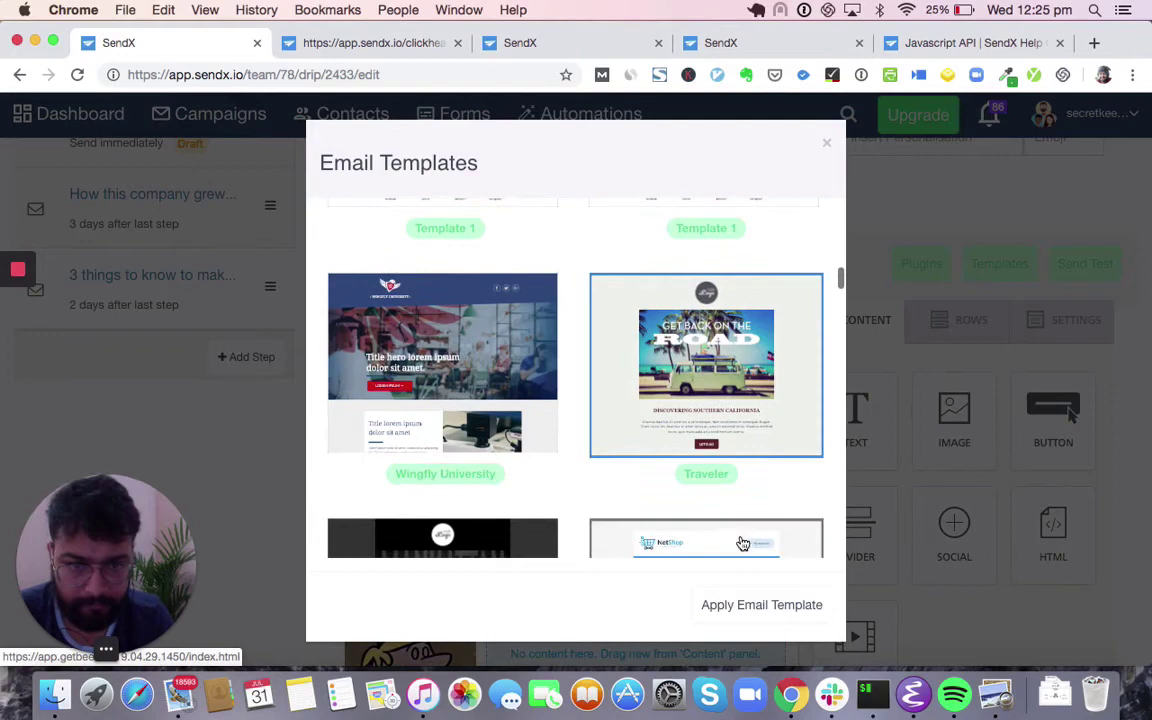
click(746, 606)
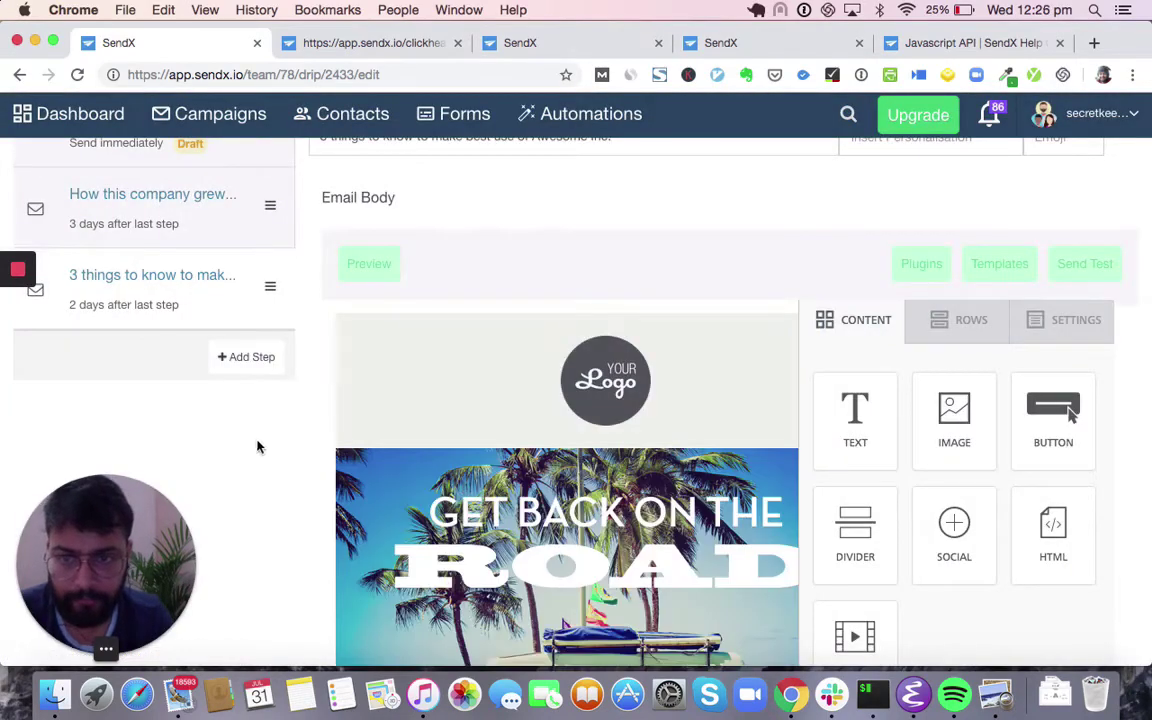
- Set the third email to send 4 days after the previous step
scroll(257, 447, down, 5)
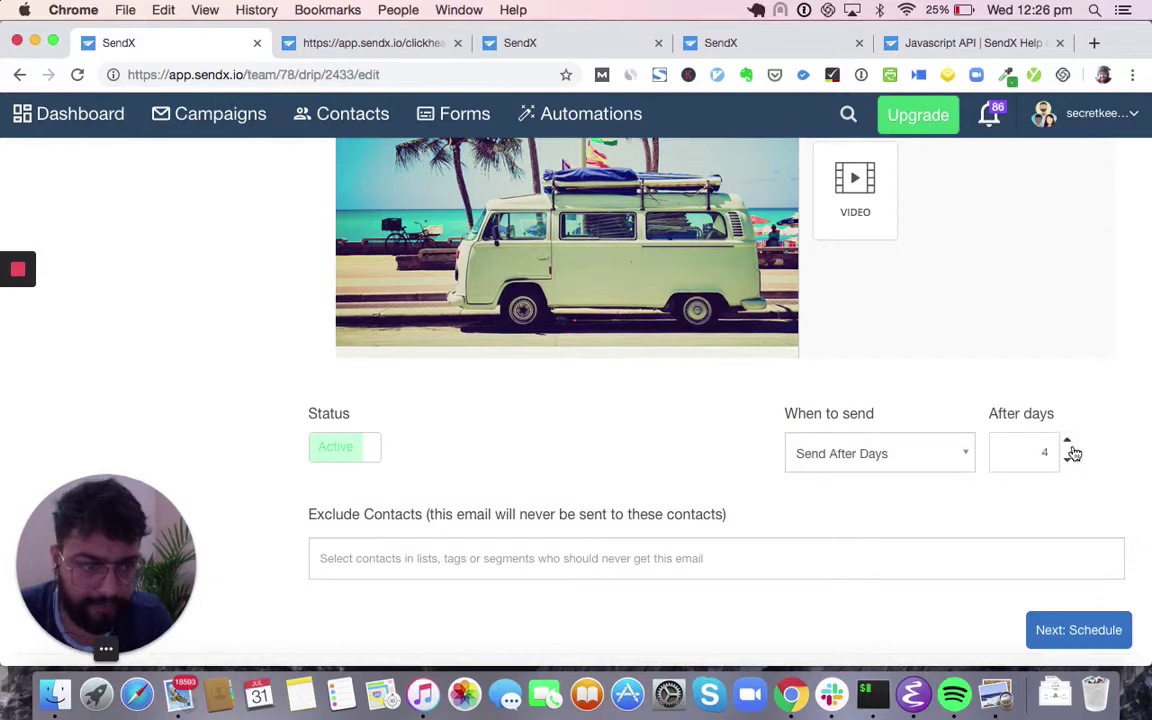
scroll(185, 311, up, 10)
scroll(192, 264, down, 5)
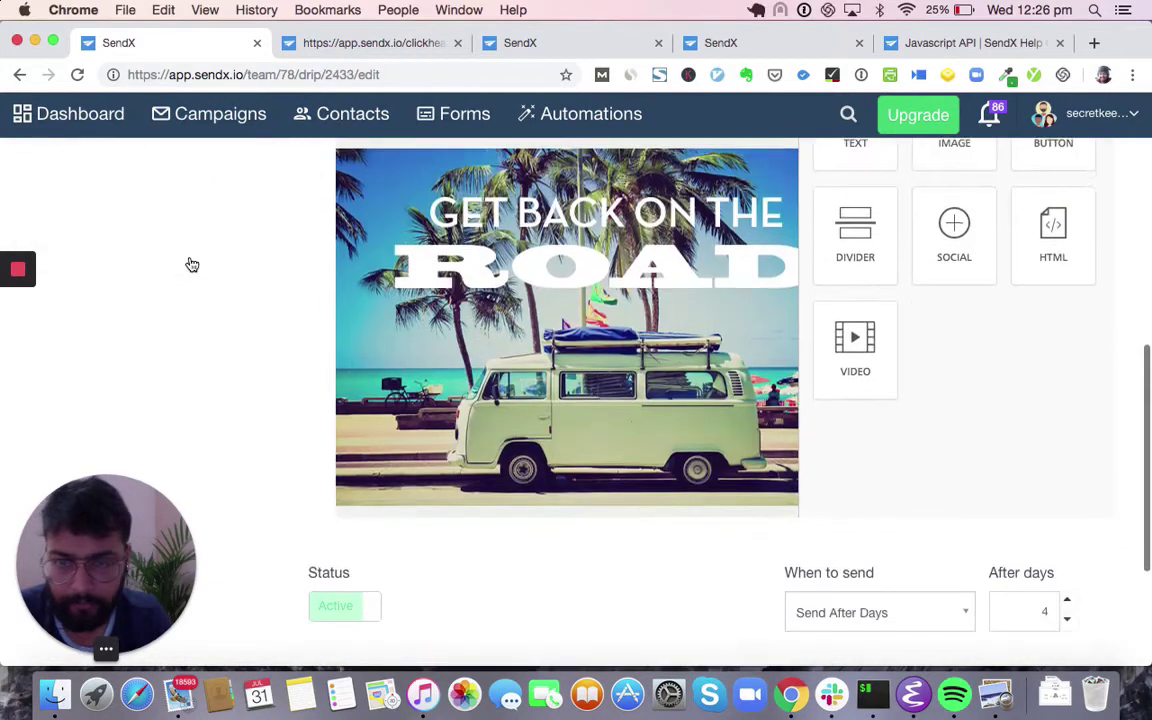
scroll(192, 264, down, 2)
click(836, 508)
click(910, 428)
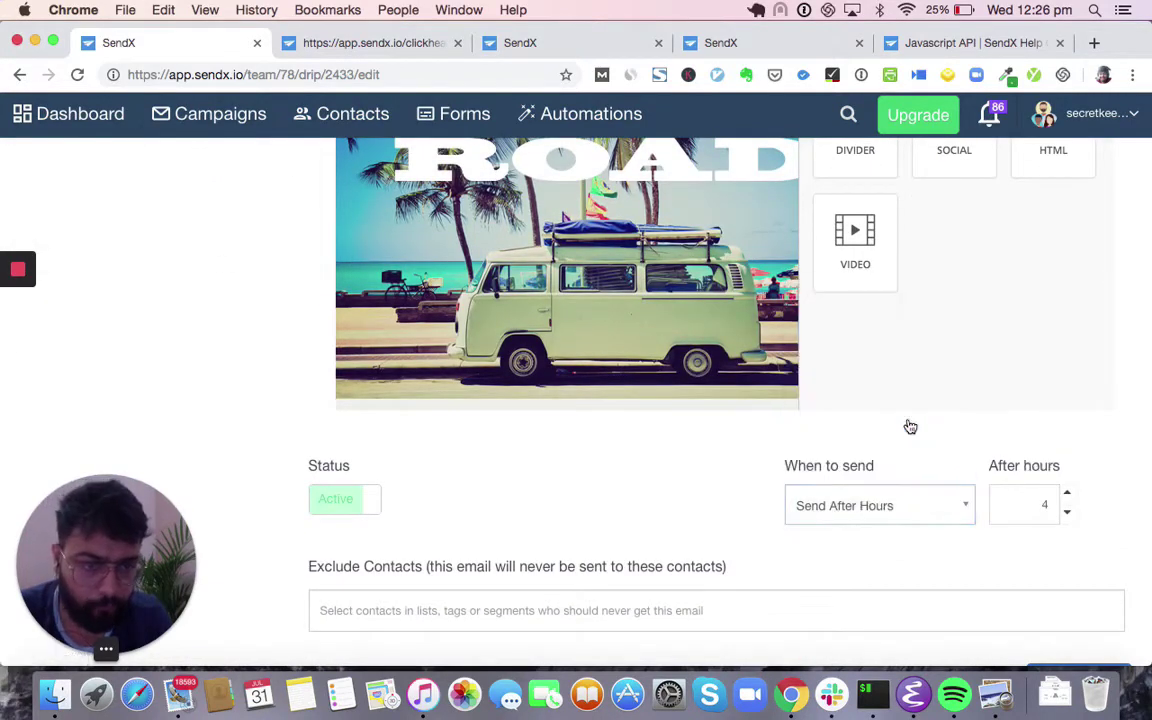
click(905, 506)
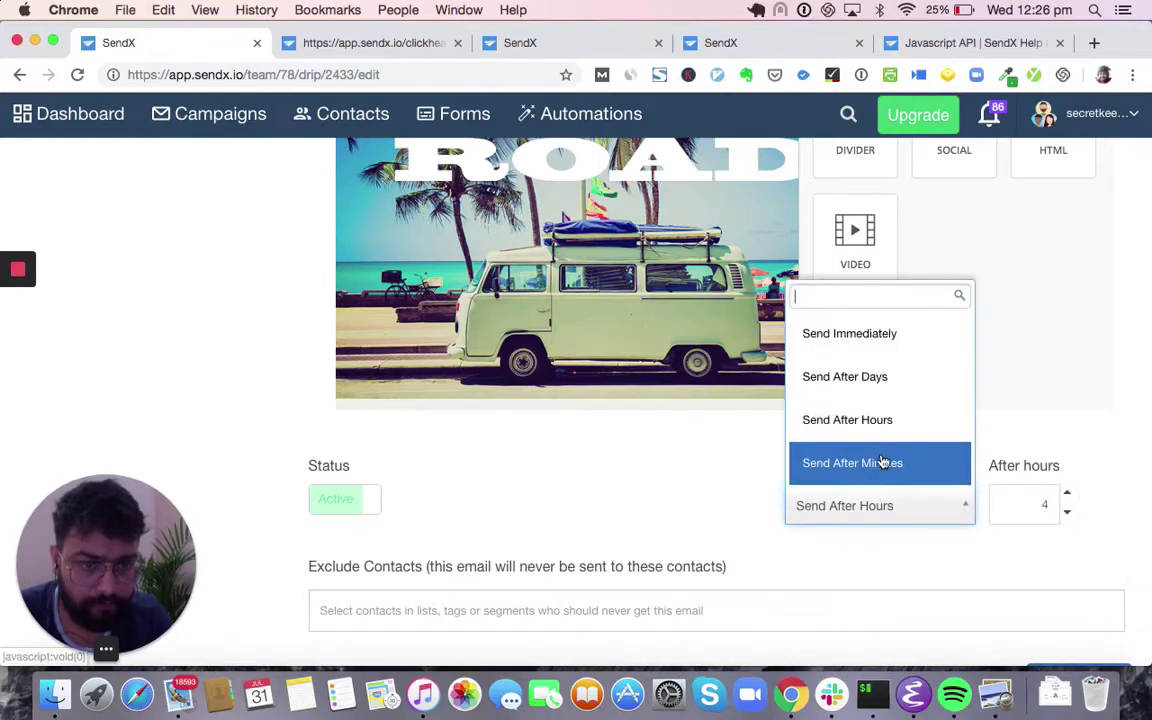
click(928, 391)
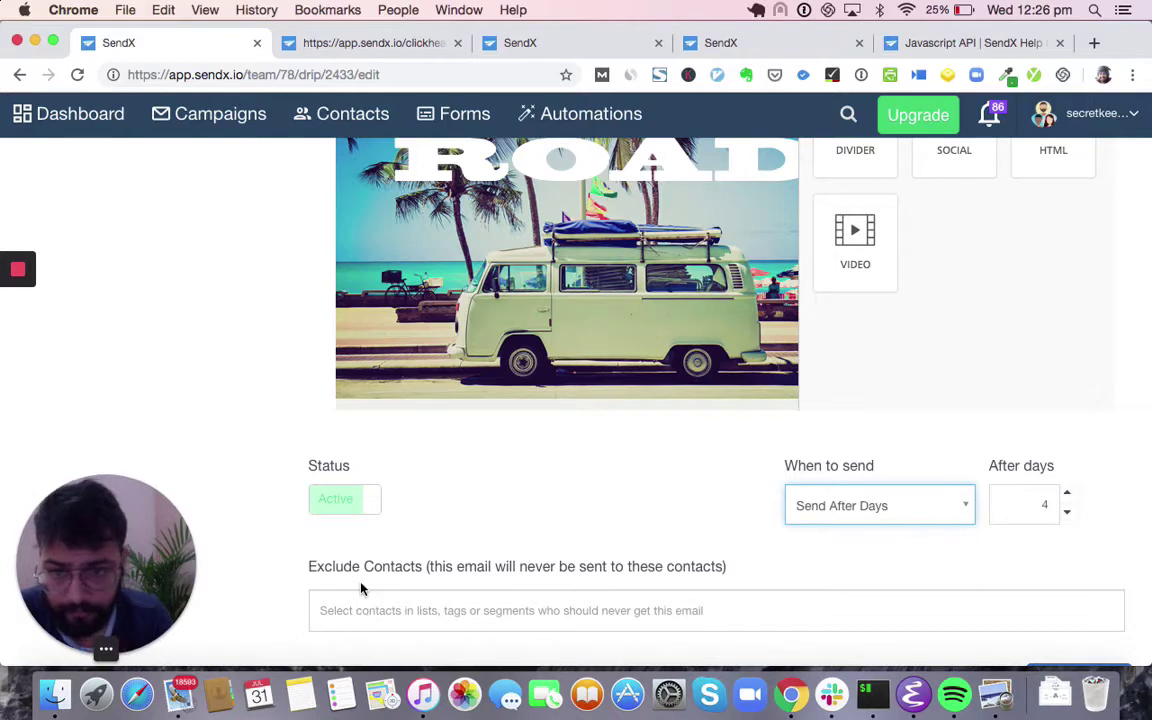
scroll(361, 588, up, 1)
scroll(185, 360, up, 3)
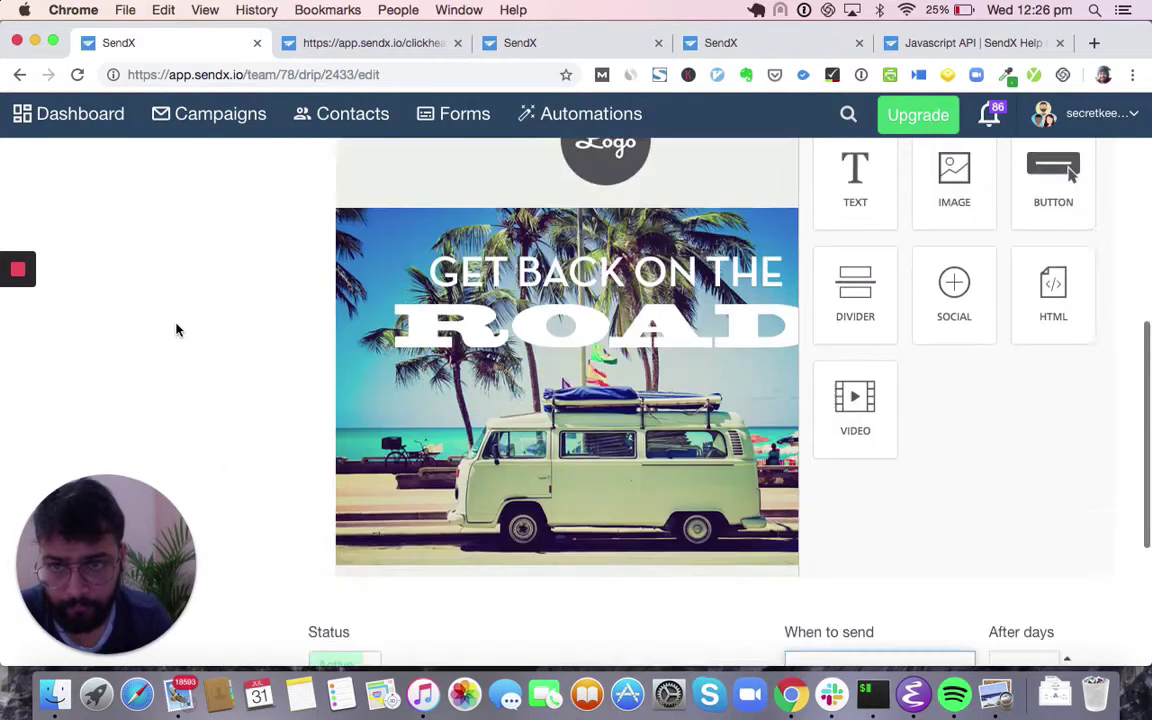
scroll(176, 330, up, 4)
- Add a fourth drip email with the subject '30% OFF across all our products for next 24 hours'
click(250, 305)
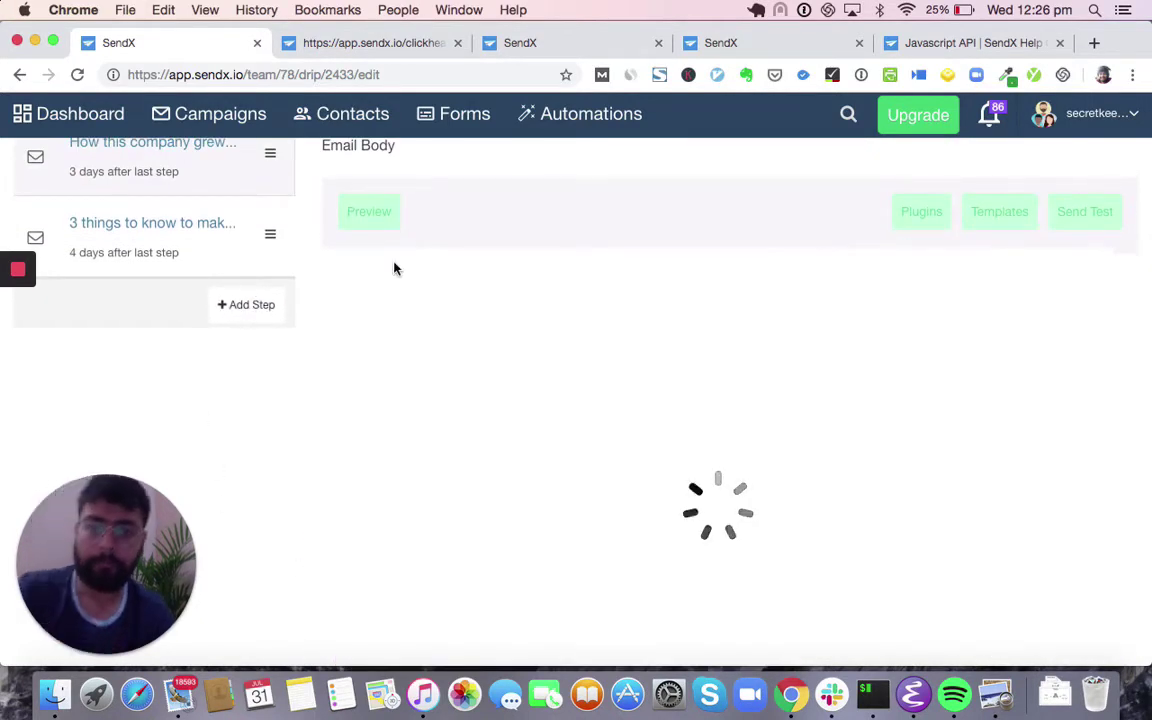
triple_click(419, 290)
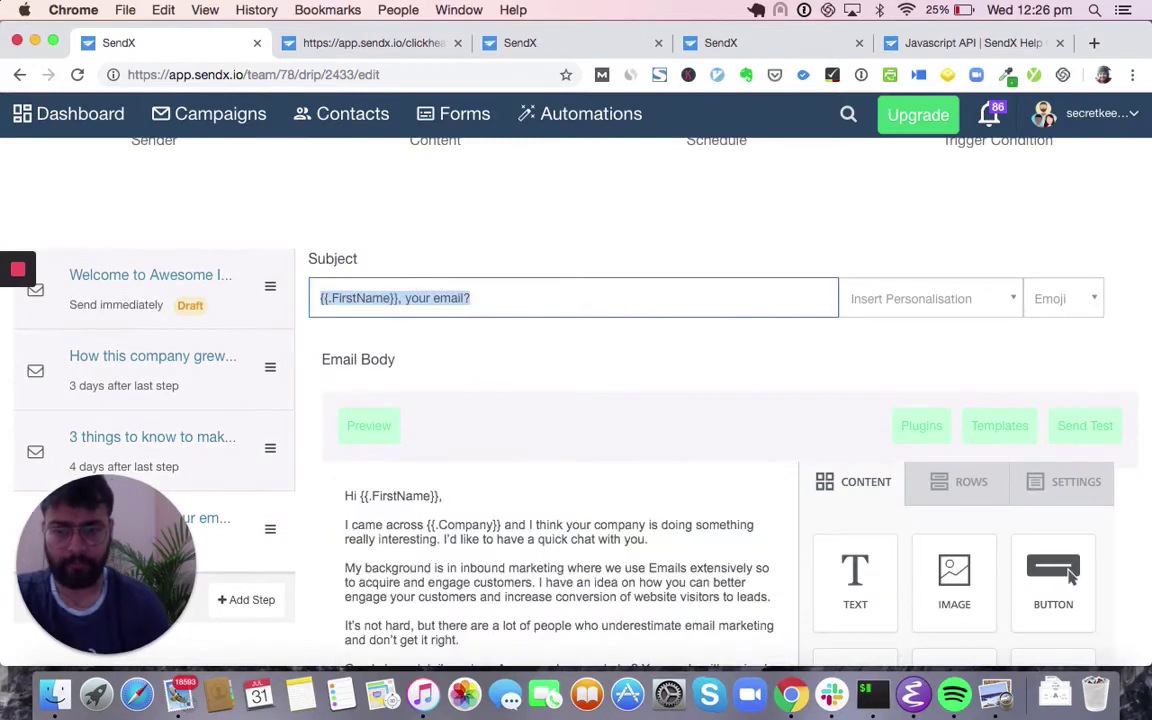
text(30)
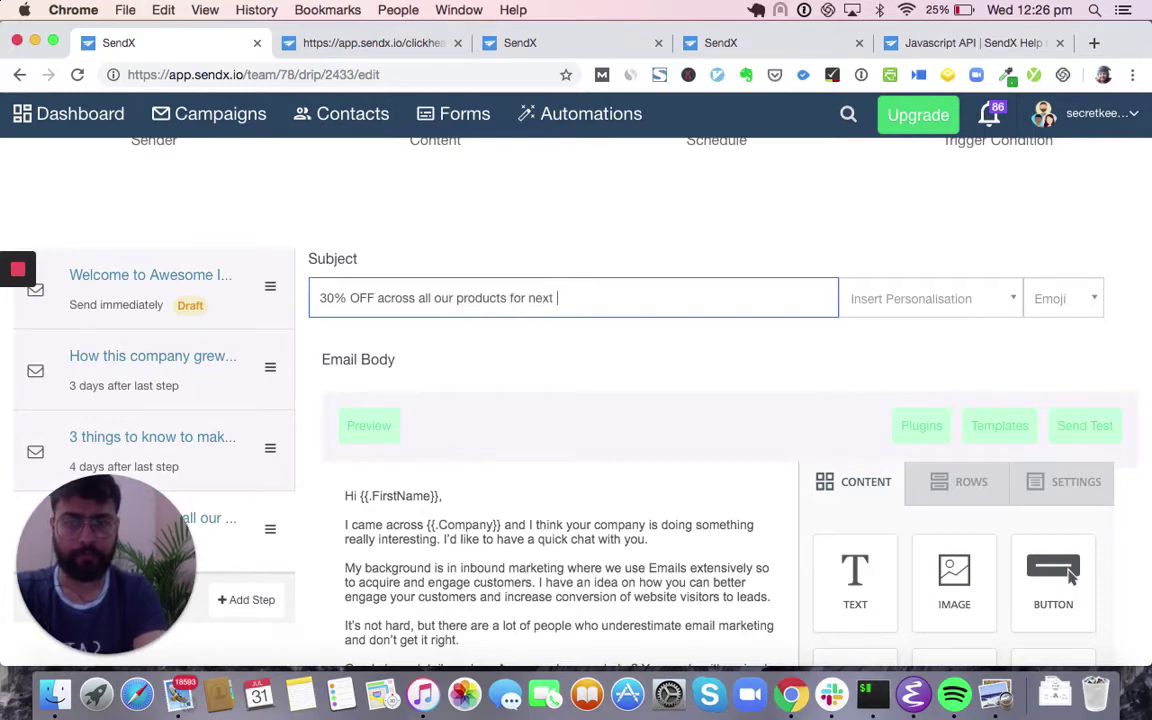
- Finish the subject and exclude the Paid Users list from the 30% OFF email
text(urs)
scroll(356, 426, down, 10)
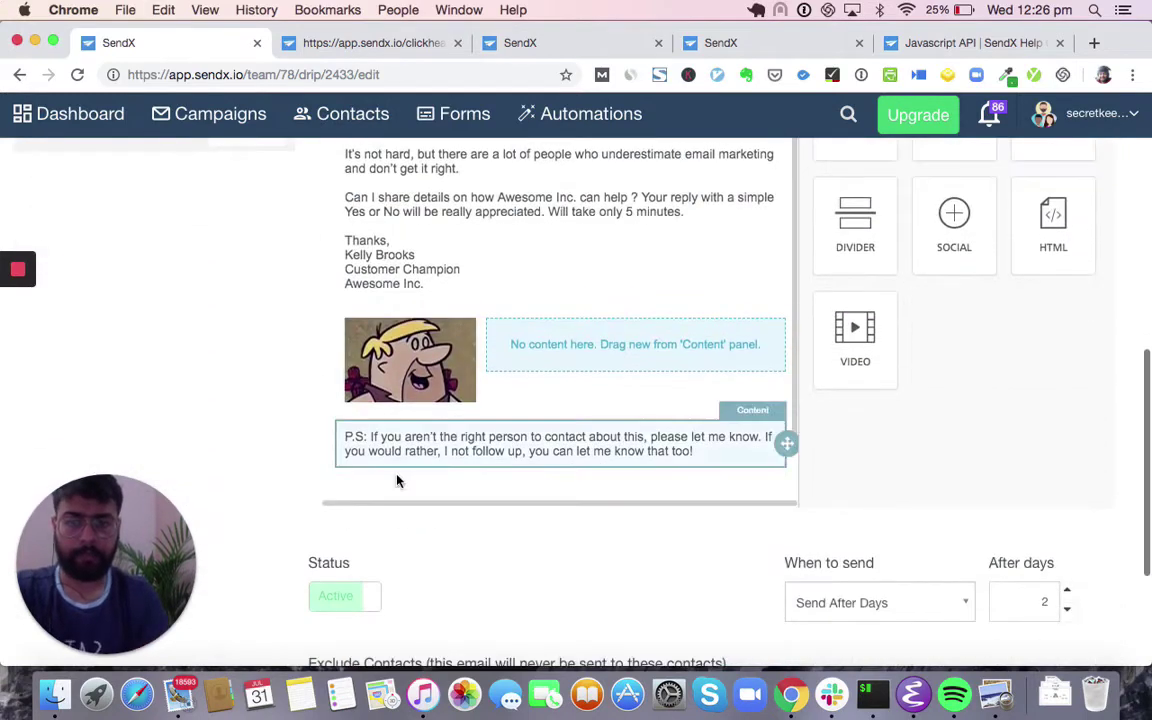
click(347, 633)
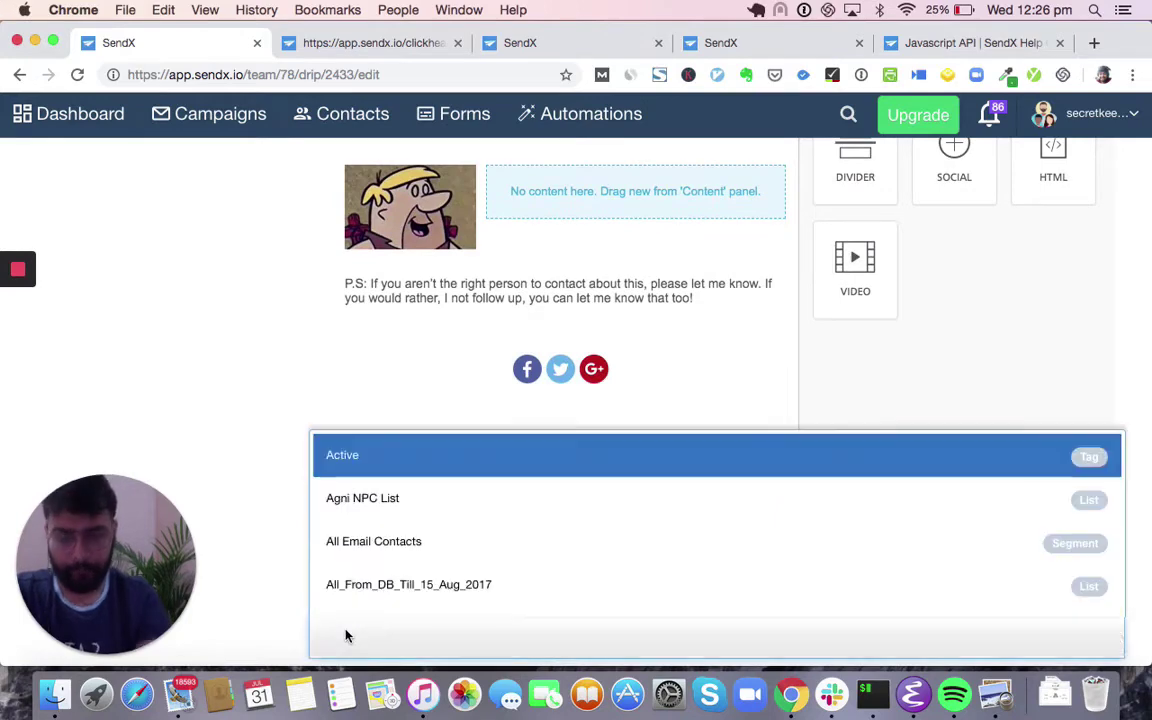
text(paid)
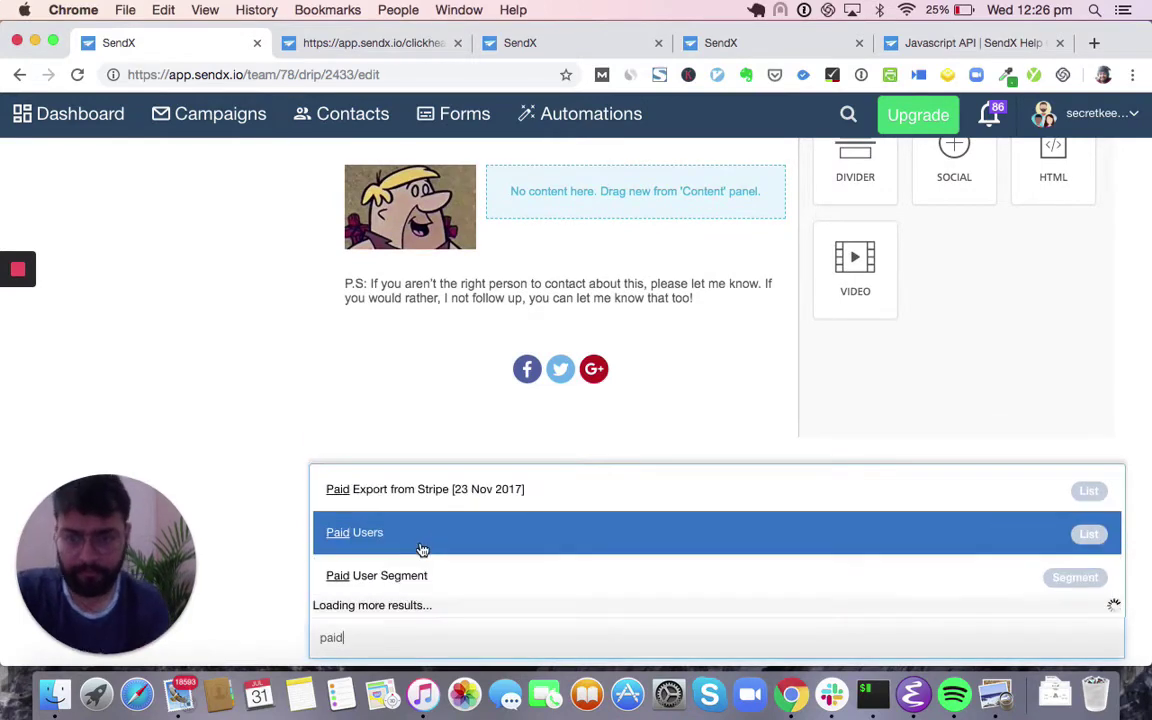
click(421, 541)
- Add a fifth email step to the drip
scroll(234, 411, up, 5)
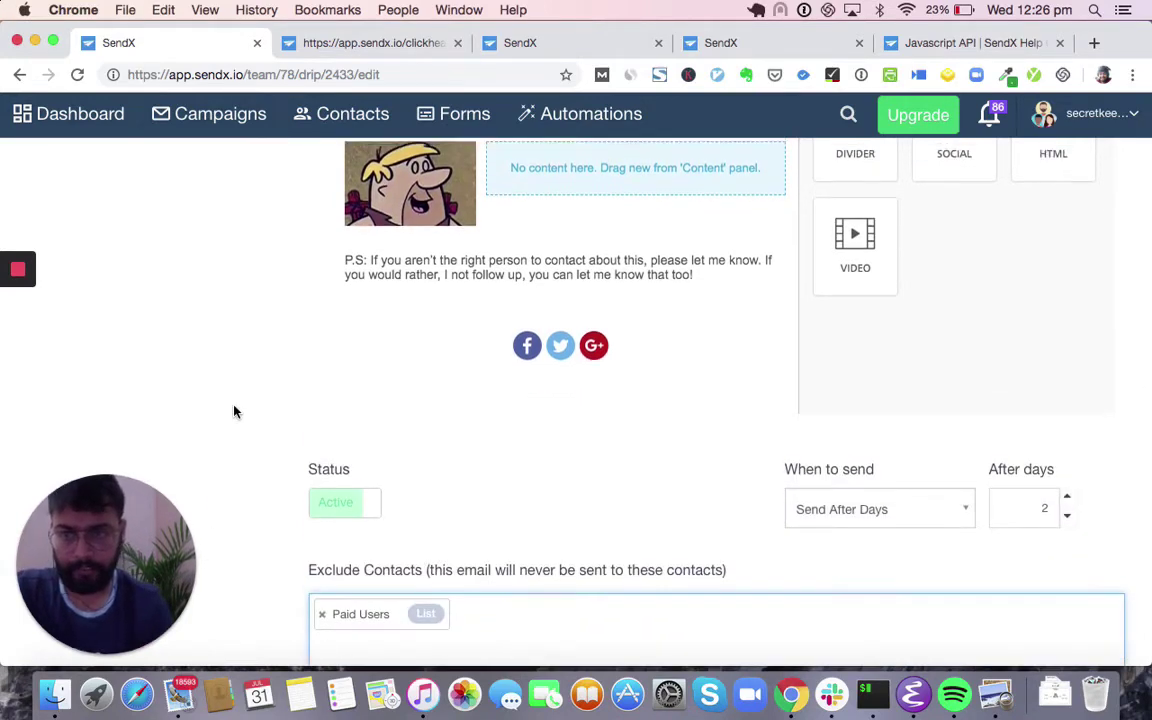
click(258, 290)
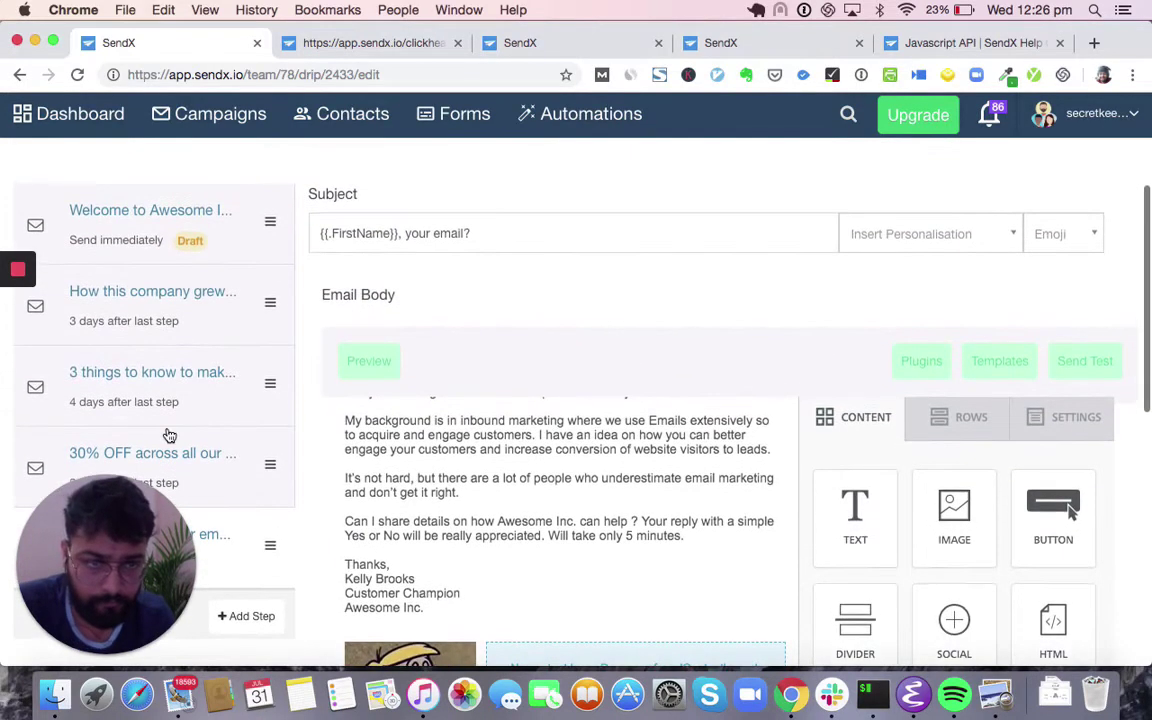
scroll(168, 435, down, 10)
scroll(169, 435, down, 2)
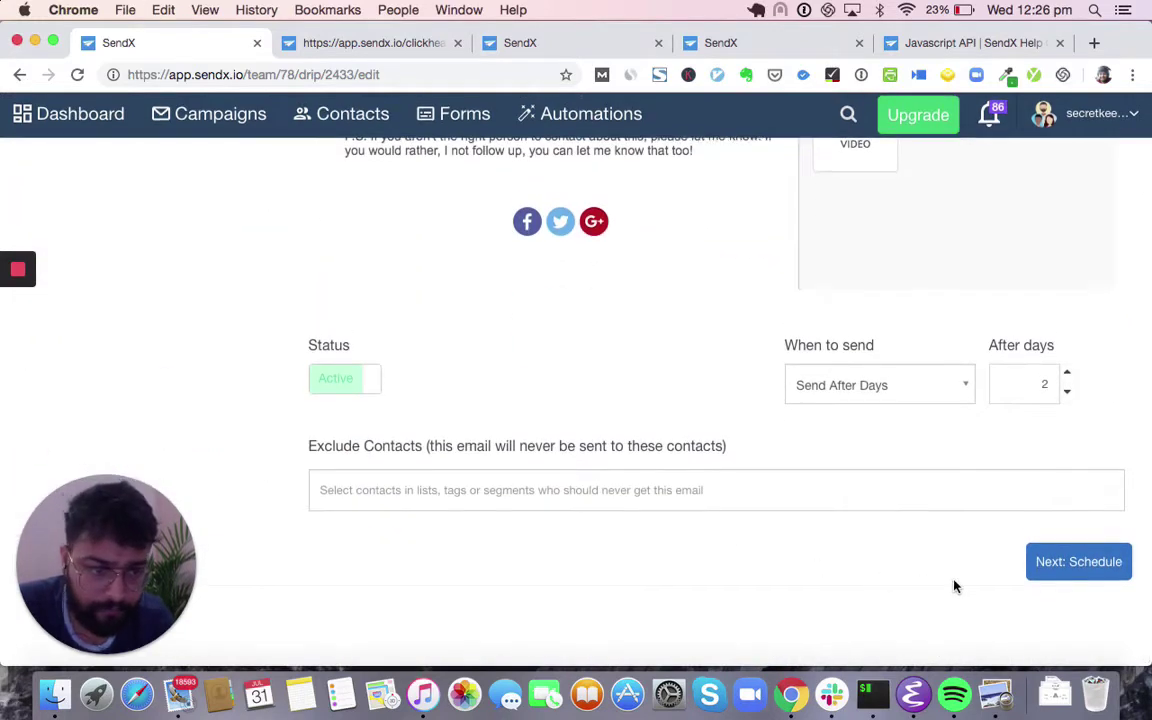
- In the drip schedule, set the preferred send hour to 09 and the status to Active
click(1060, 564)
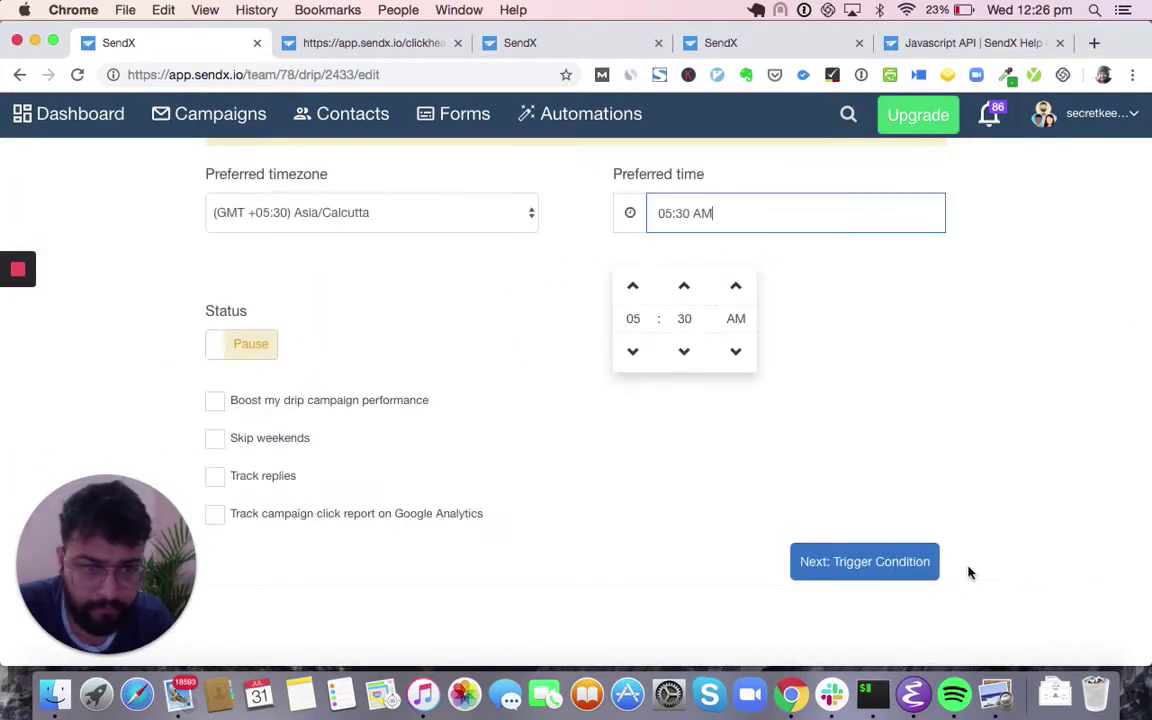
scroll(740, 520, up, 3)
click(636, 425)
click(636, 425)
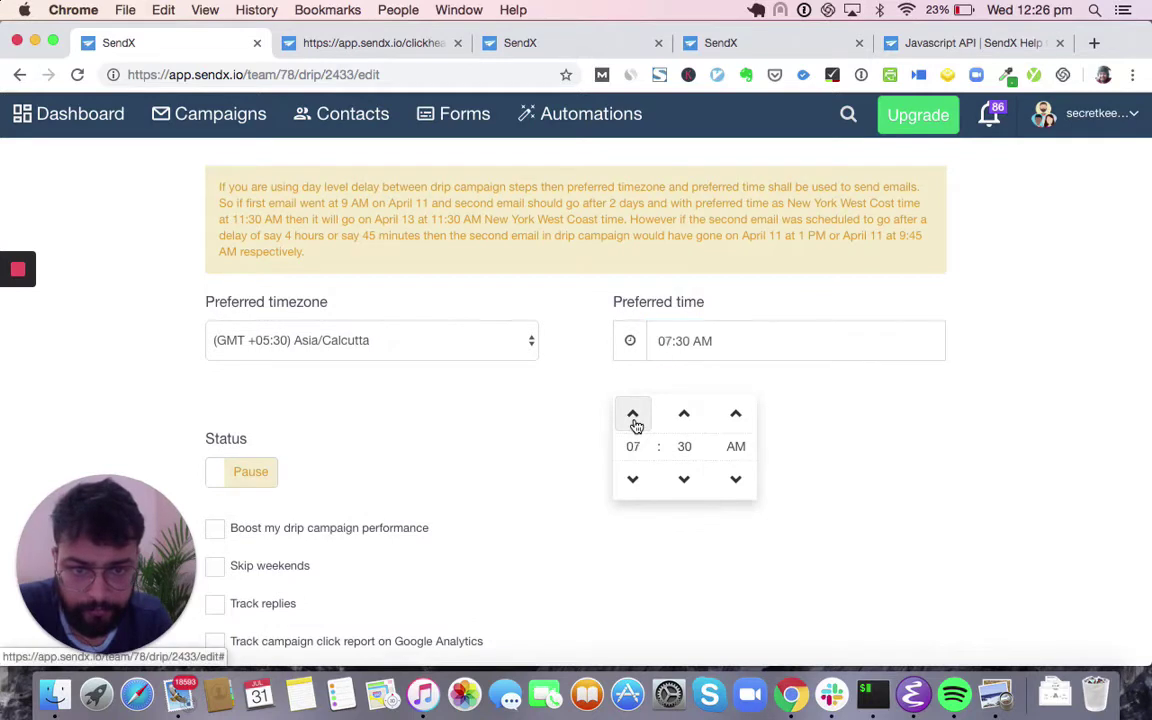
click(636, 425)
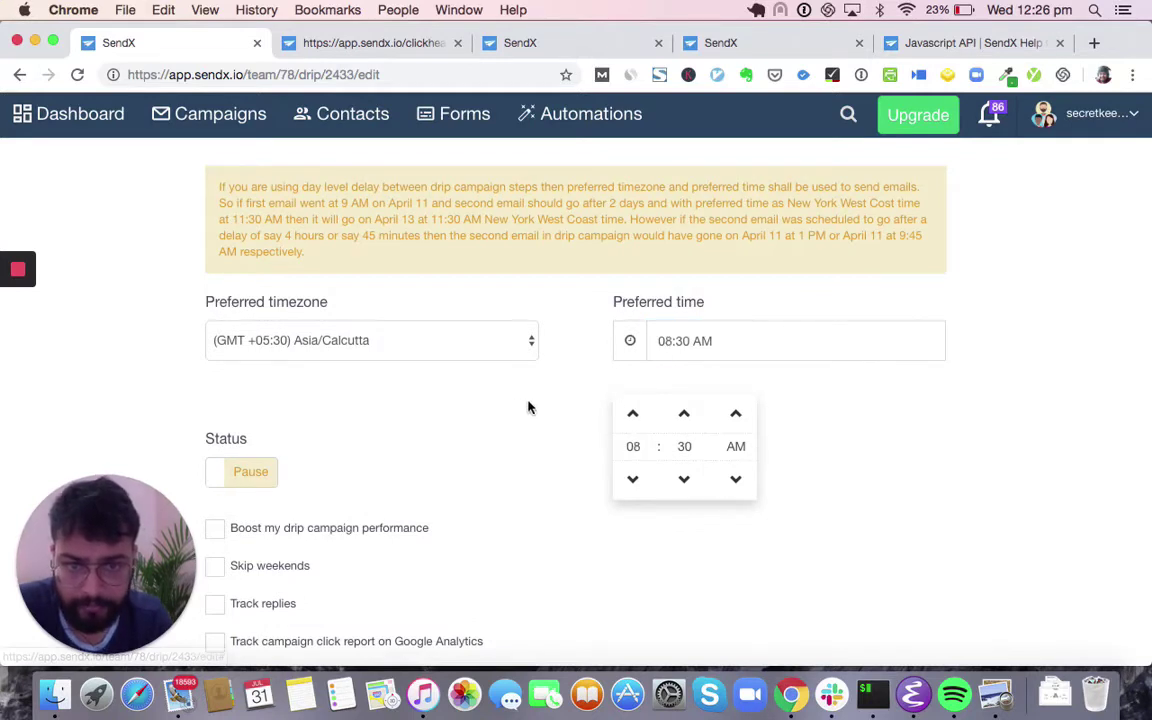
click(425, 377)
click(258, 478)
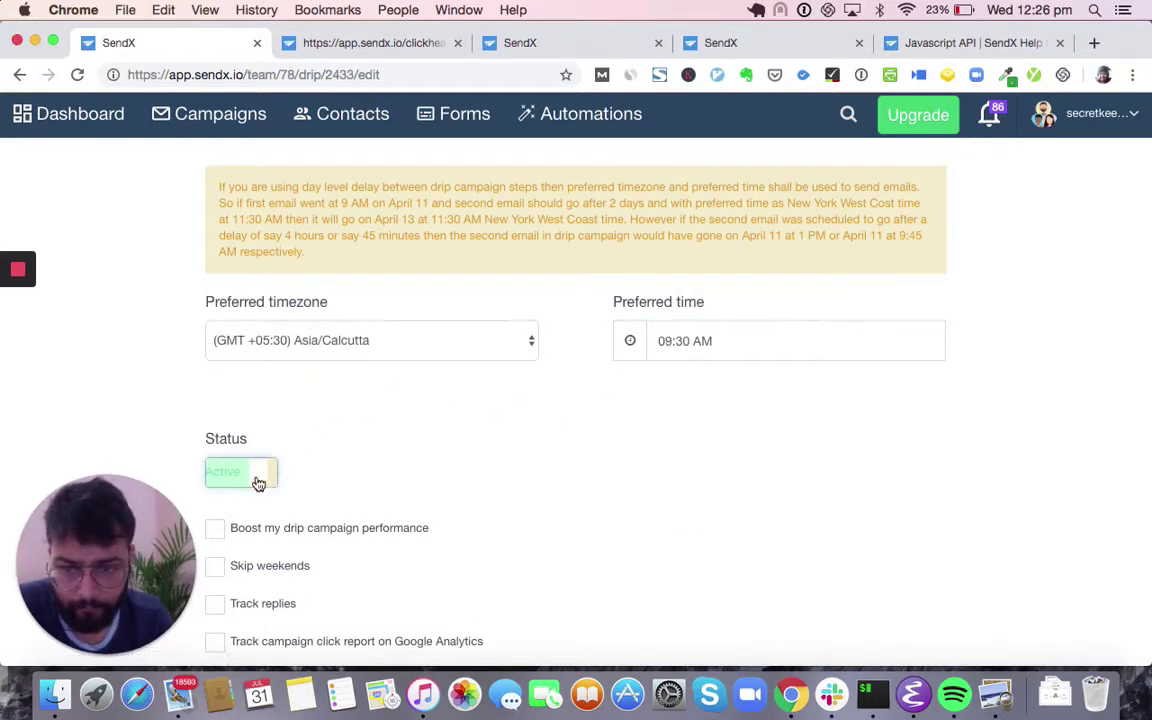
- Turn on Boost my drip campaign performance and Skip weekends
scroll(255, 483, down, 2)
click(216, 433)
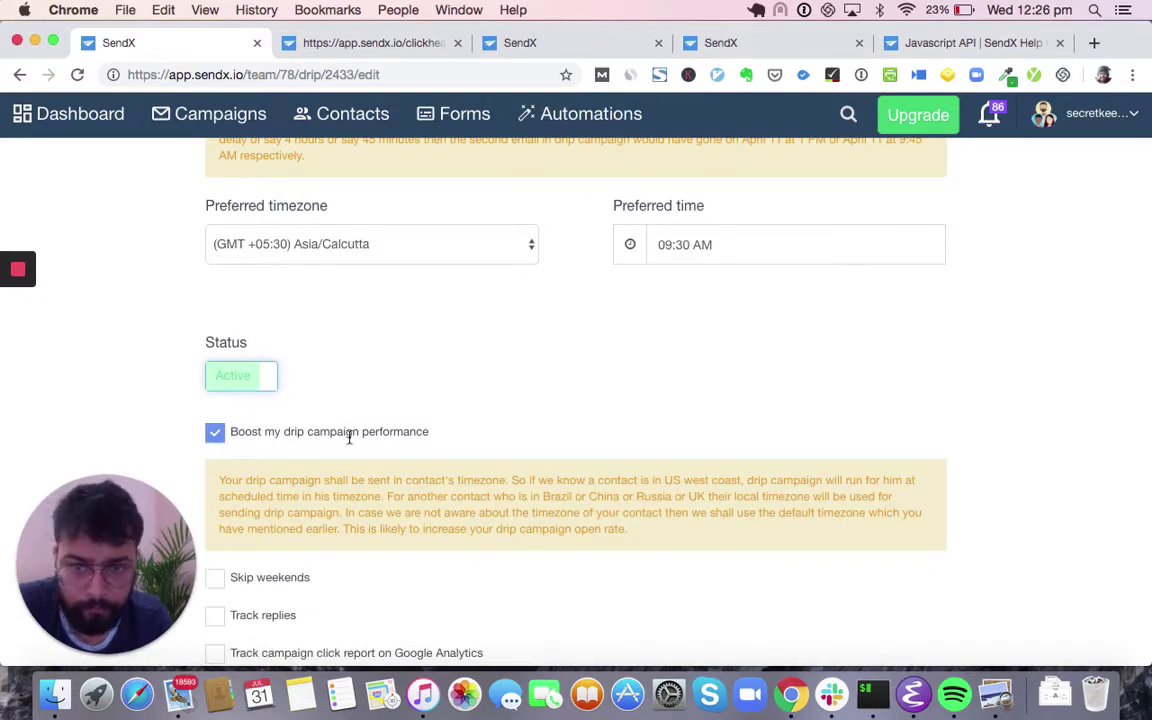
triple_click(349, 437)
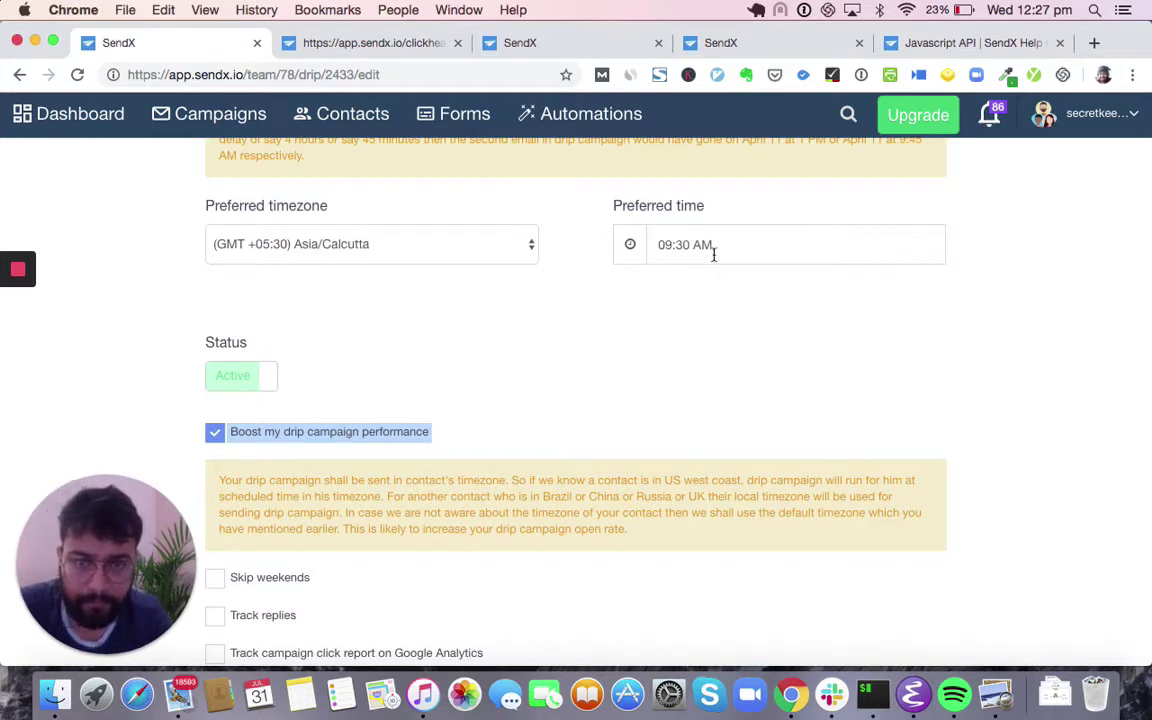
scroll(630, 418, down, 3)
click(215, 439)
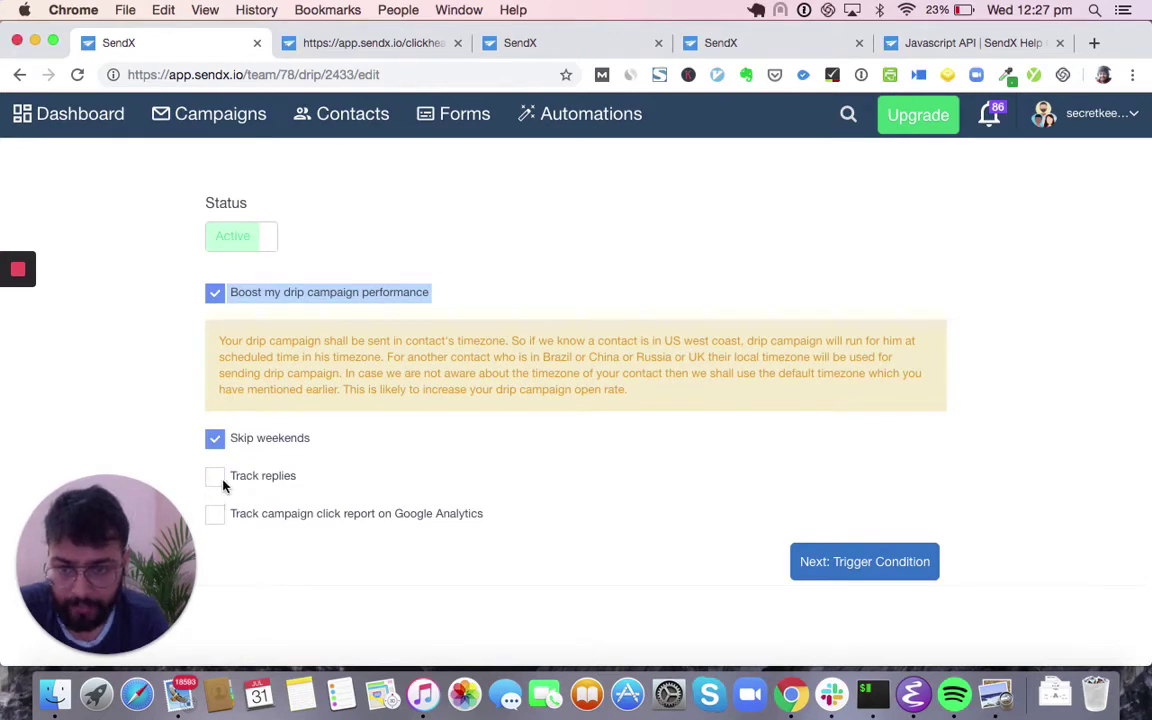
click(262, 514)
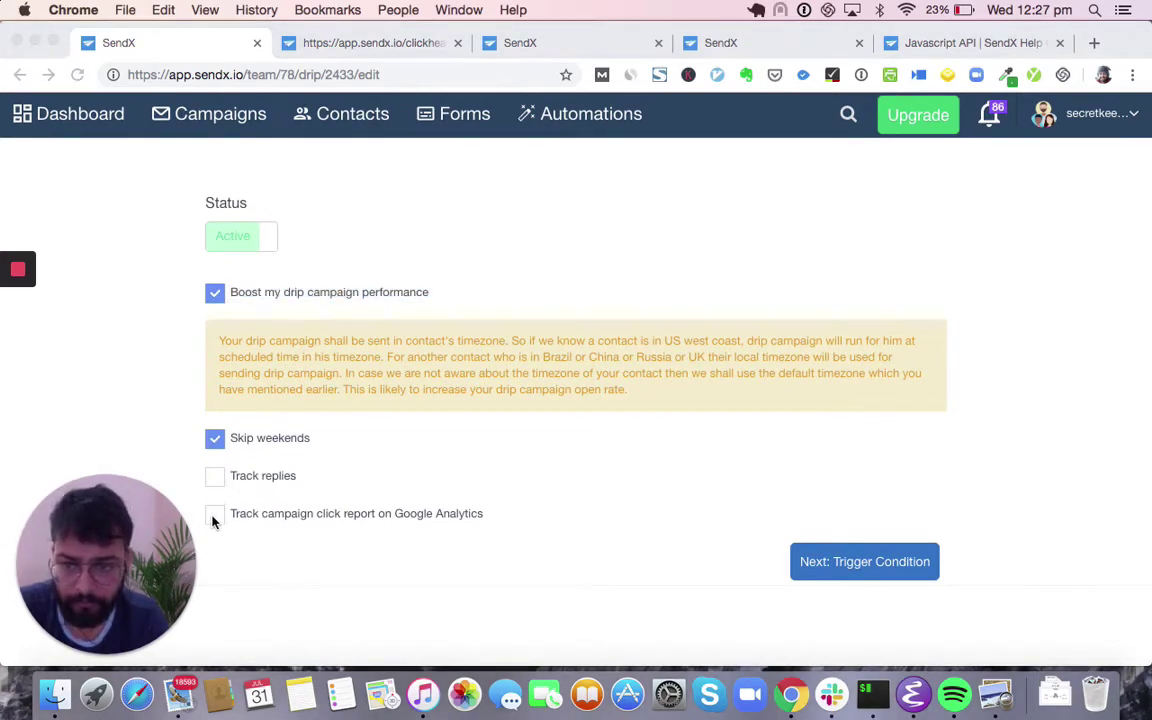
click(813, 561)
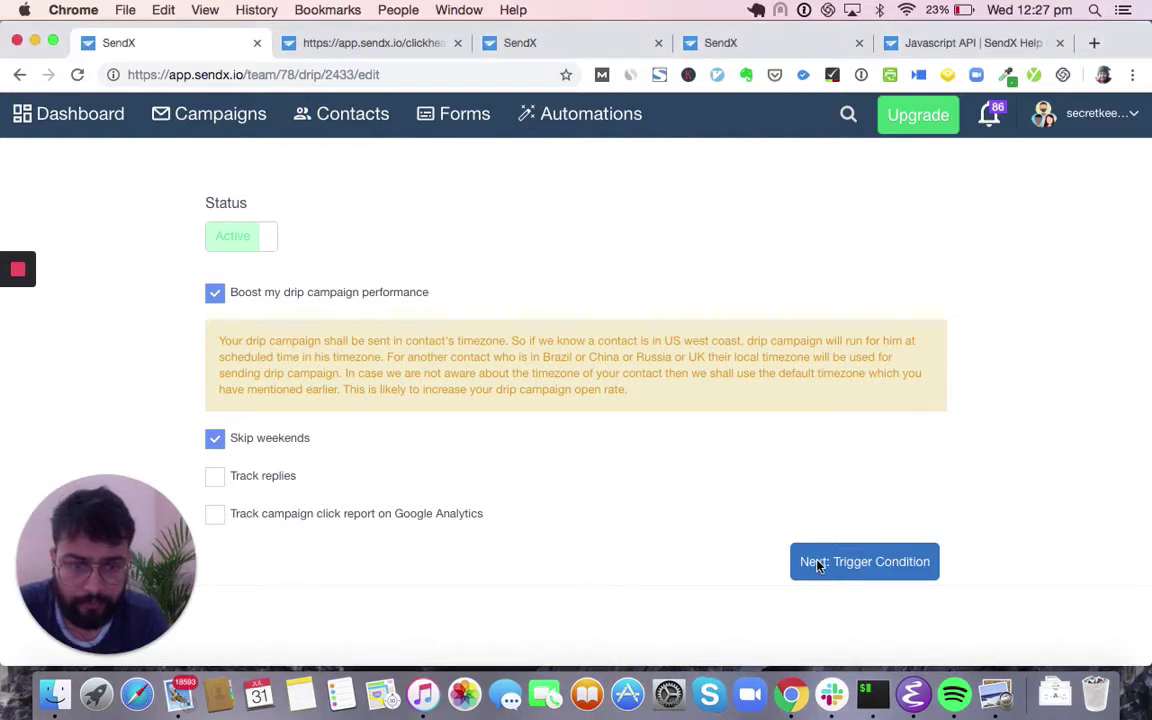
- Submit the Awesome Inc. Onboarding drip campaign
click(853, 556)
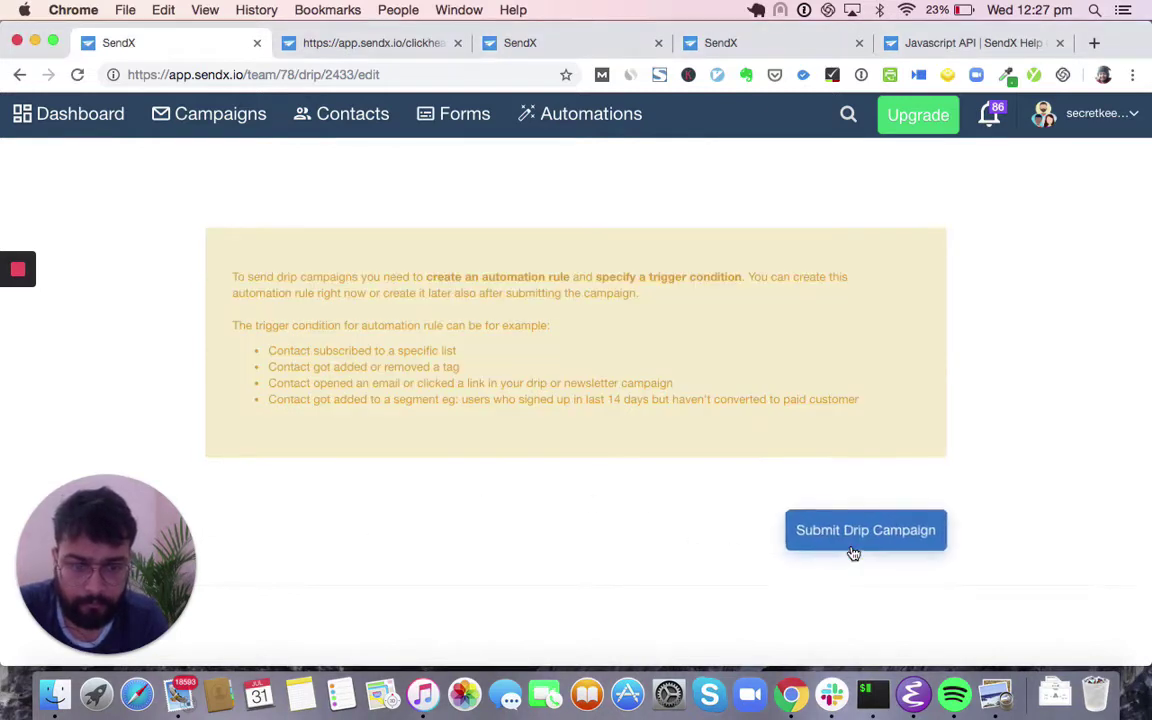
scroll(828, 532, up, 2)
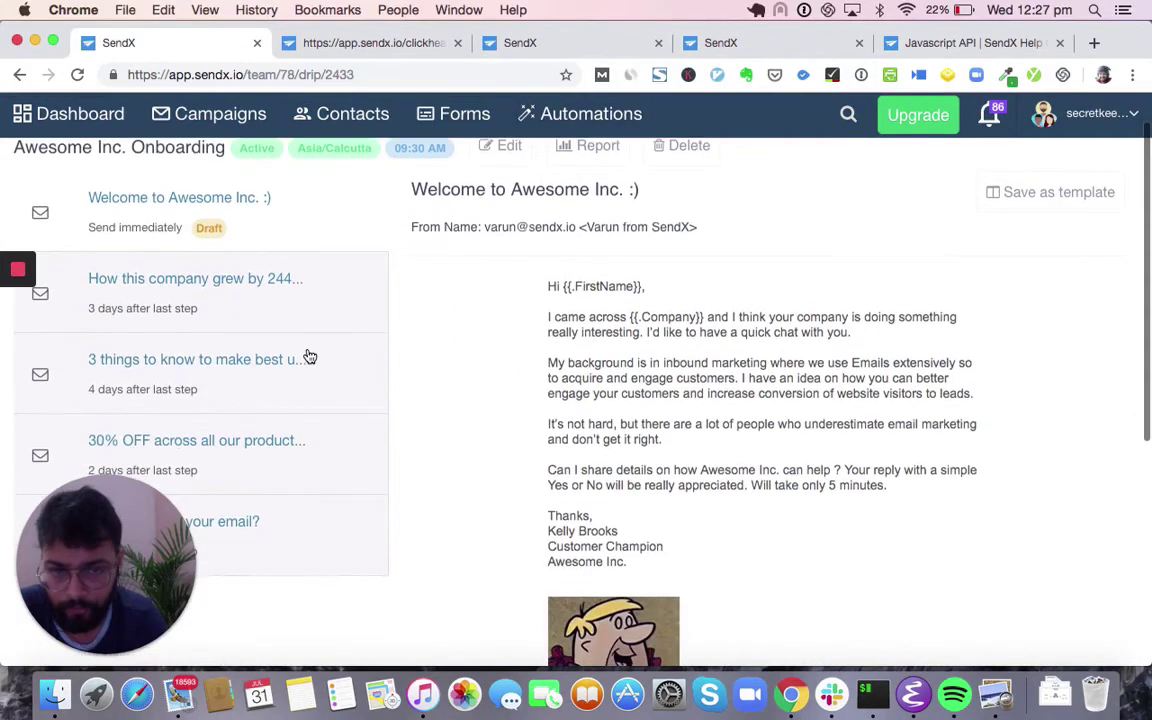
scroll(310, 355, down, 5)
scroll(309, 347, up, 4)
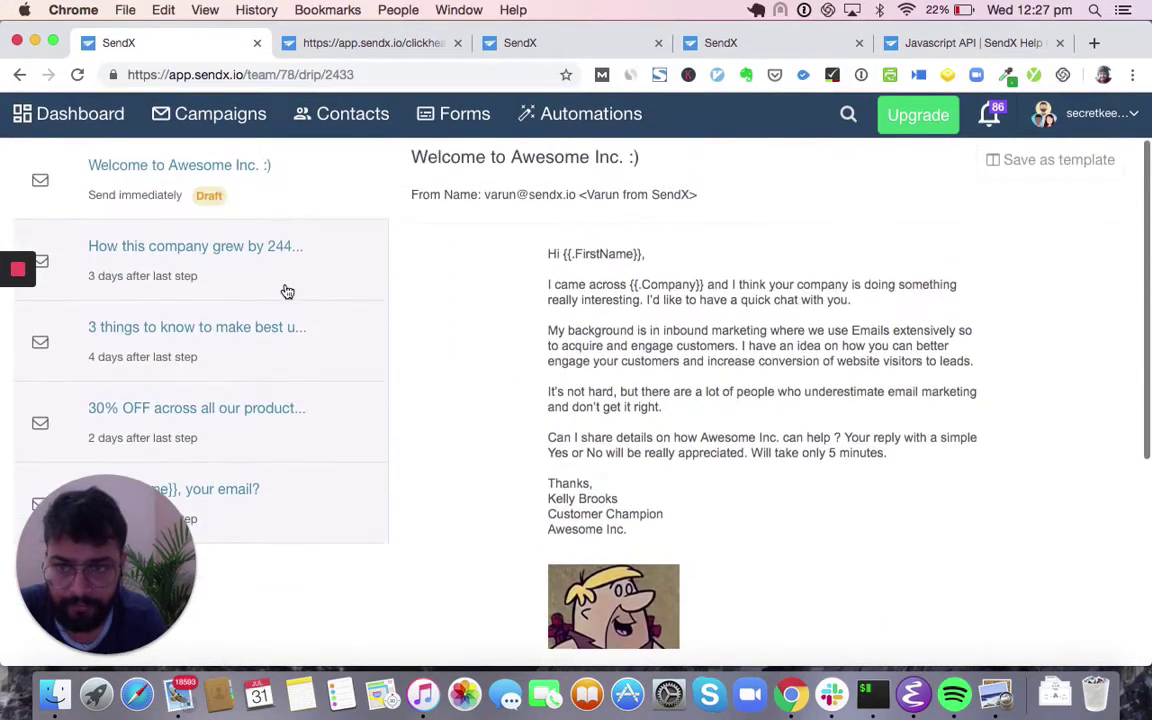
- Preview the second, third and 30% OFF emails of the drip
click(283, 290)
click(283, 372)
click(285, 425)
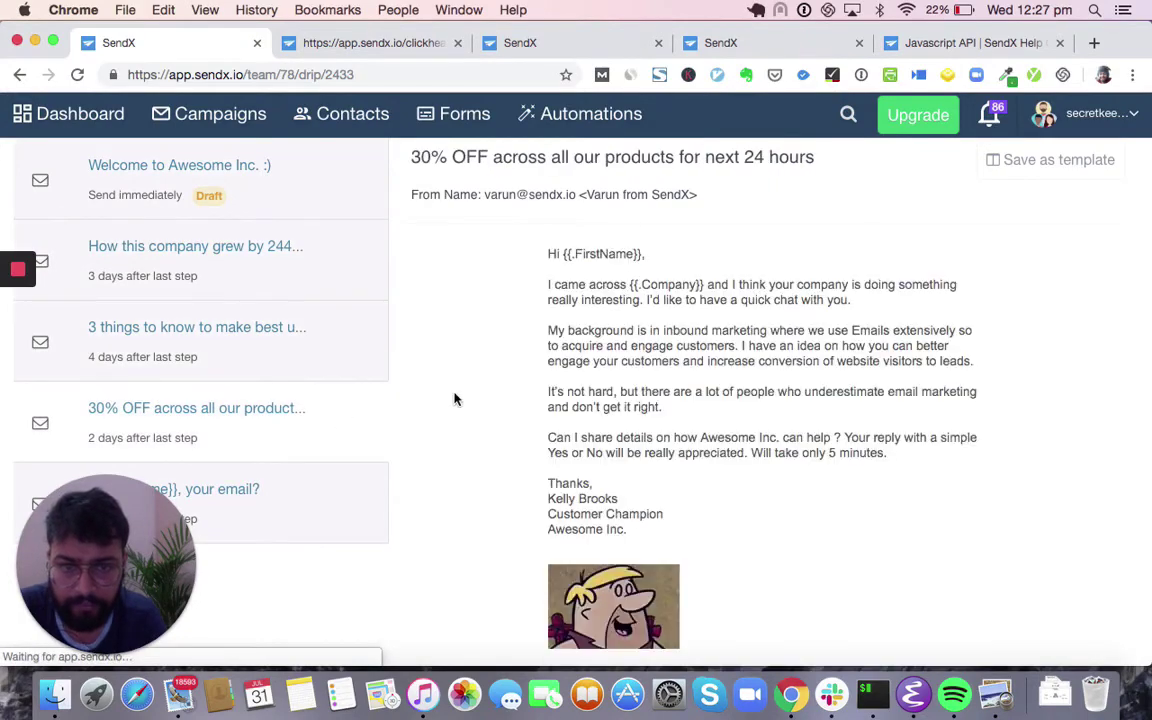
scroll(455, 399, down, 5)
scroll(455, 399, up, 10)
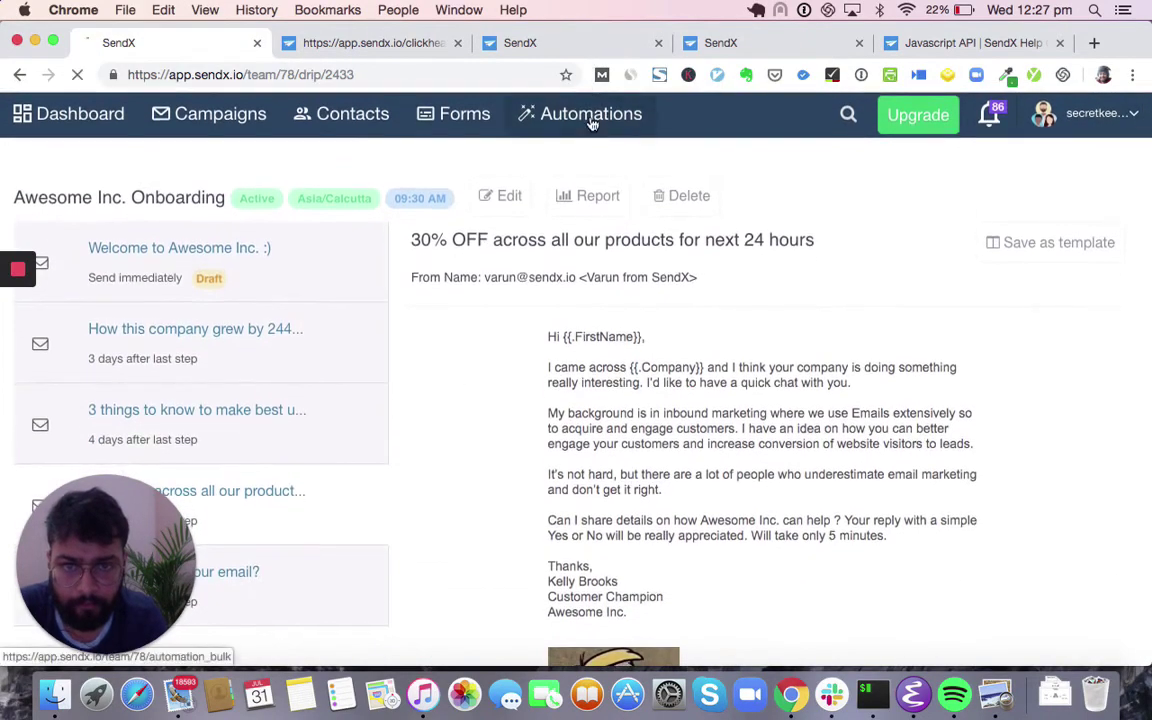
- Create a new automation named 'Start Awesome Inc. Nurturing'
click(585, 113)
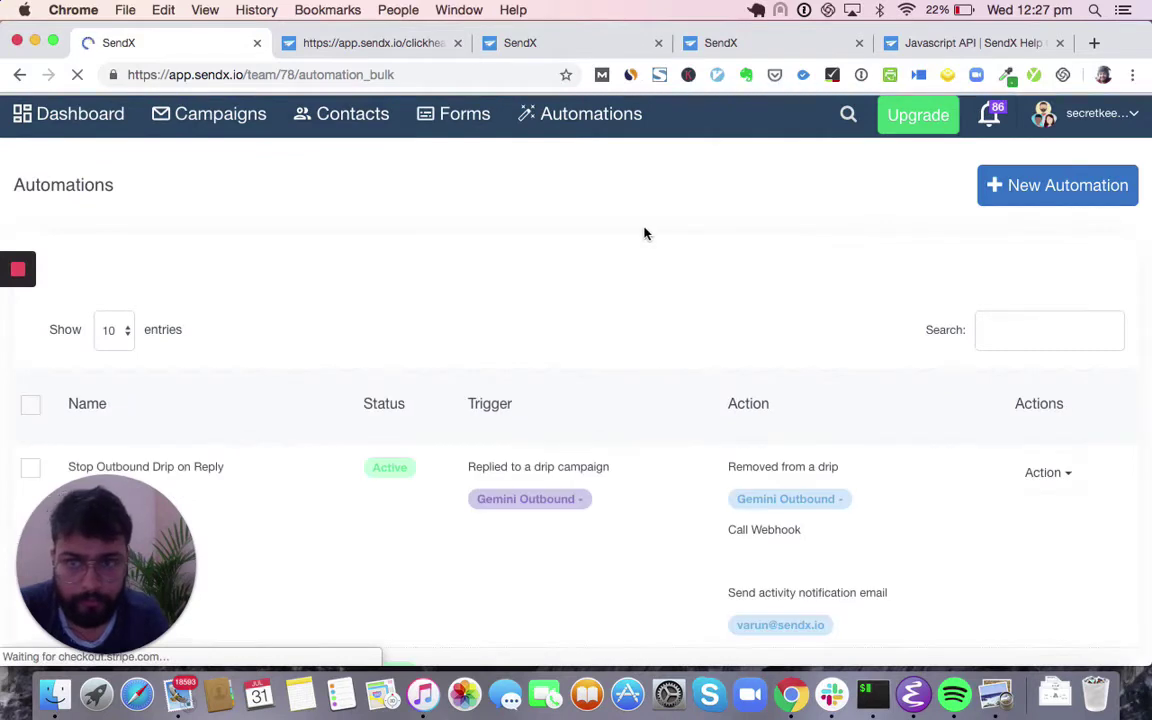
click(1010, 189)
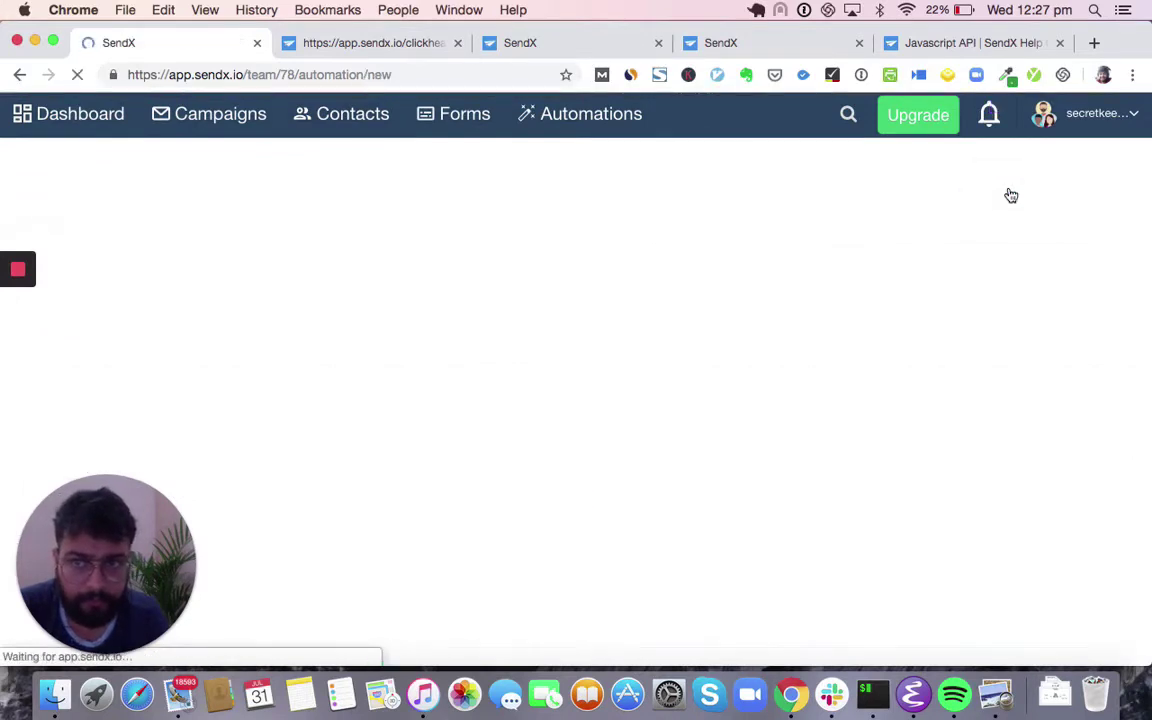
scroll(797, 437, down, 3)
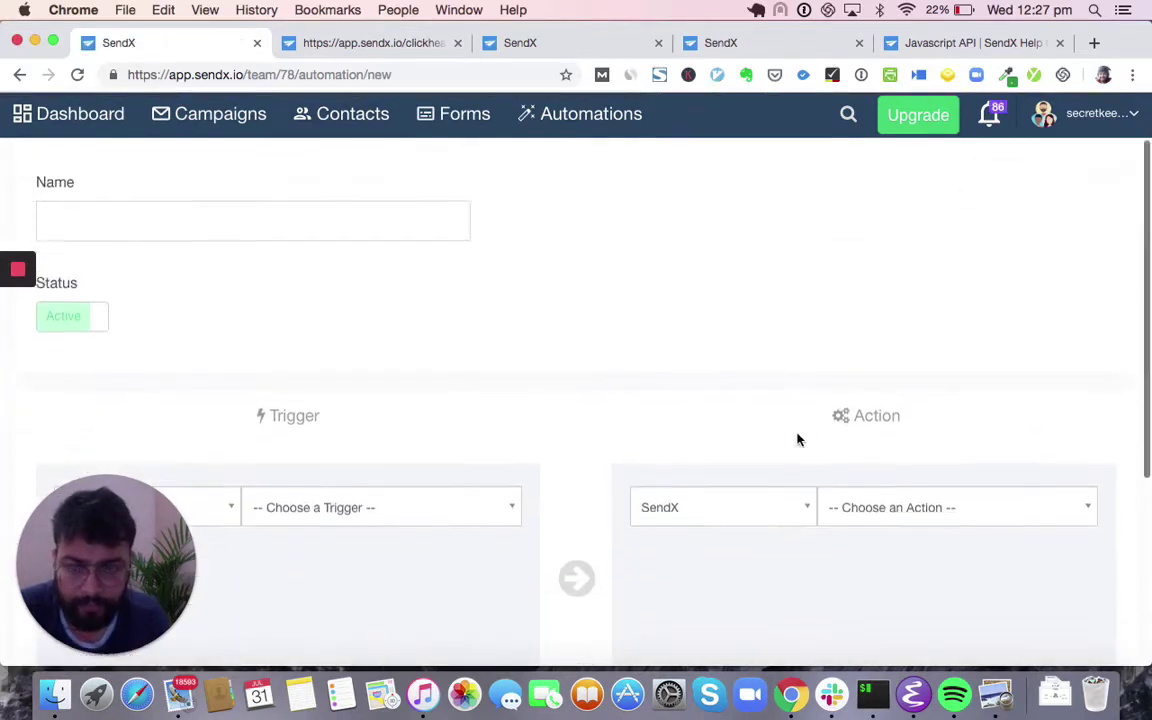
scroll(892, 386, up, 2)
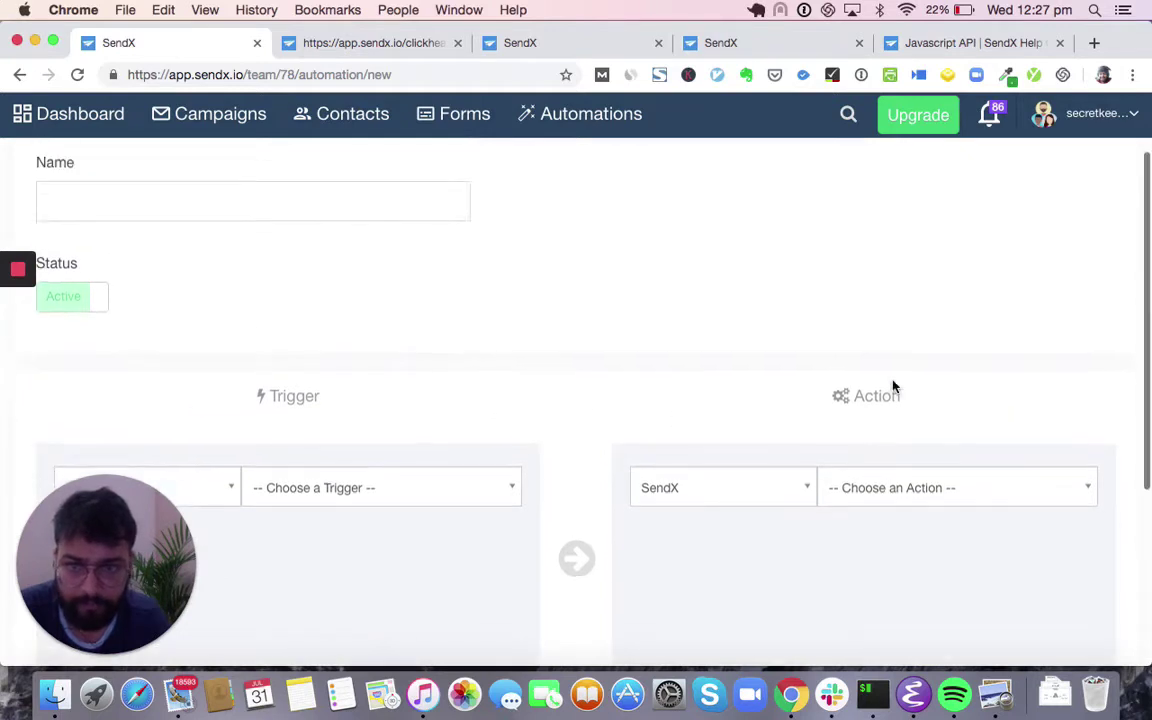
click(428, 254)
text(Start Awesome Inc. Nurturing)
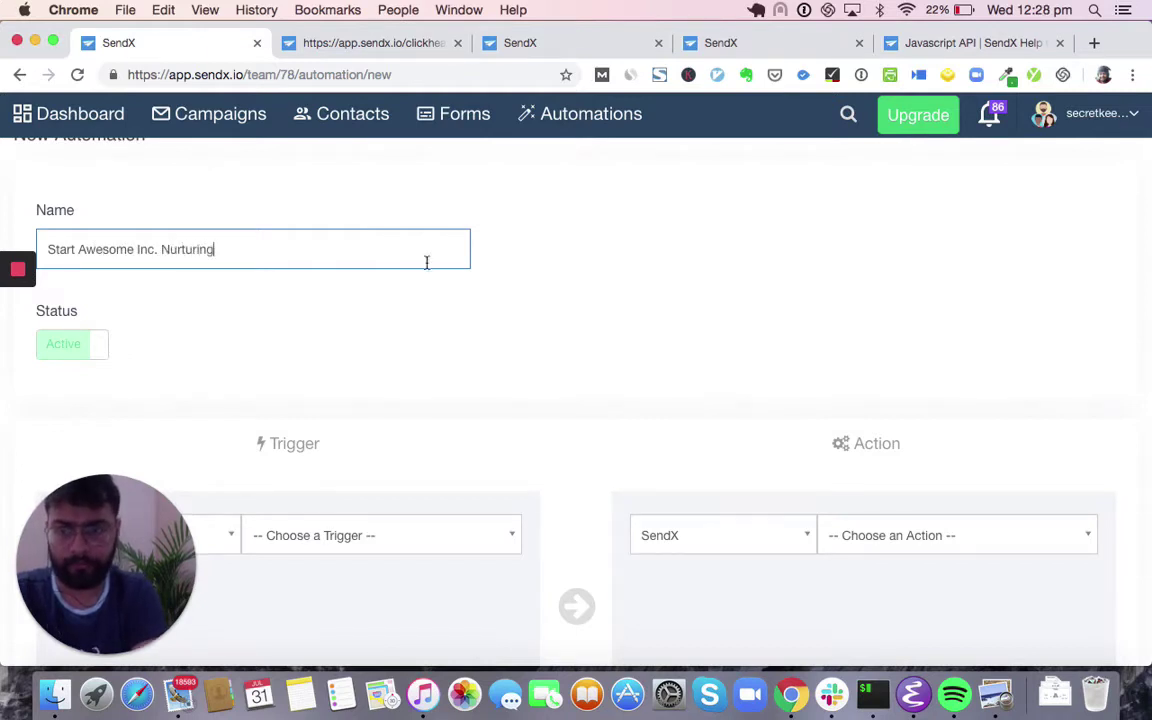
- Set the trigger to Tag added with the Active tag, replacing a Subscribed to a list trigger
scroll(427, 275, down, 4)
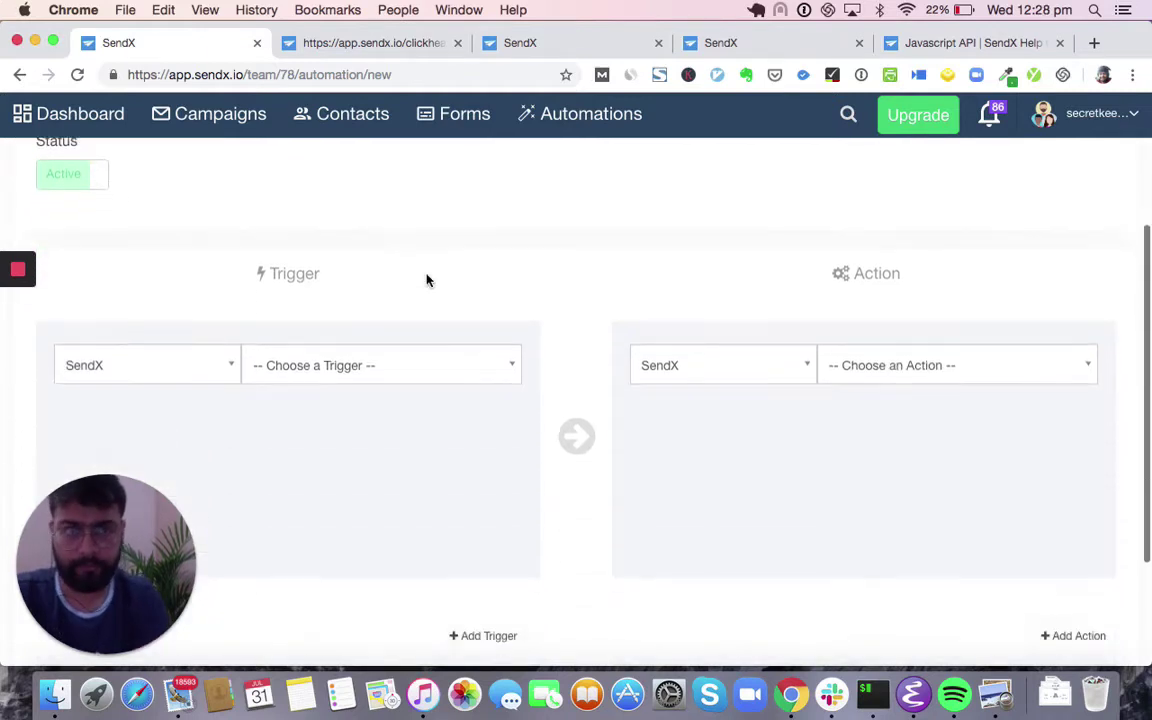
click(393, 334)
click(361, 445)
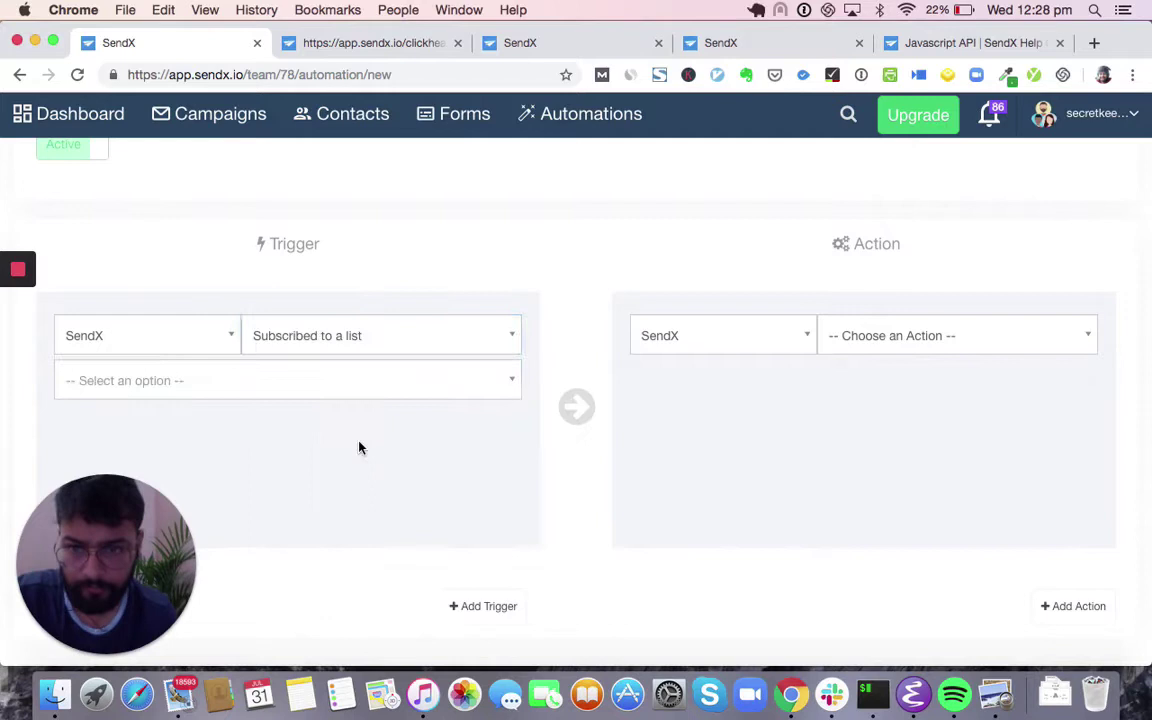
click(309, 390)
text(Aweso)
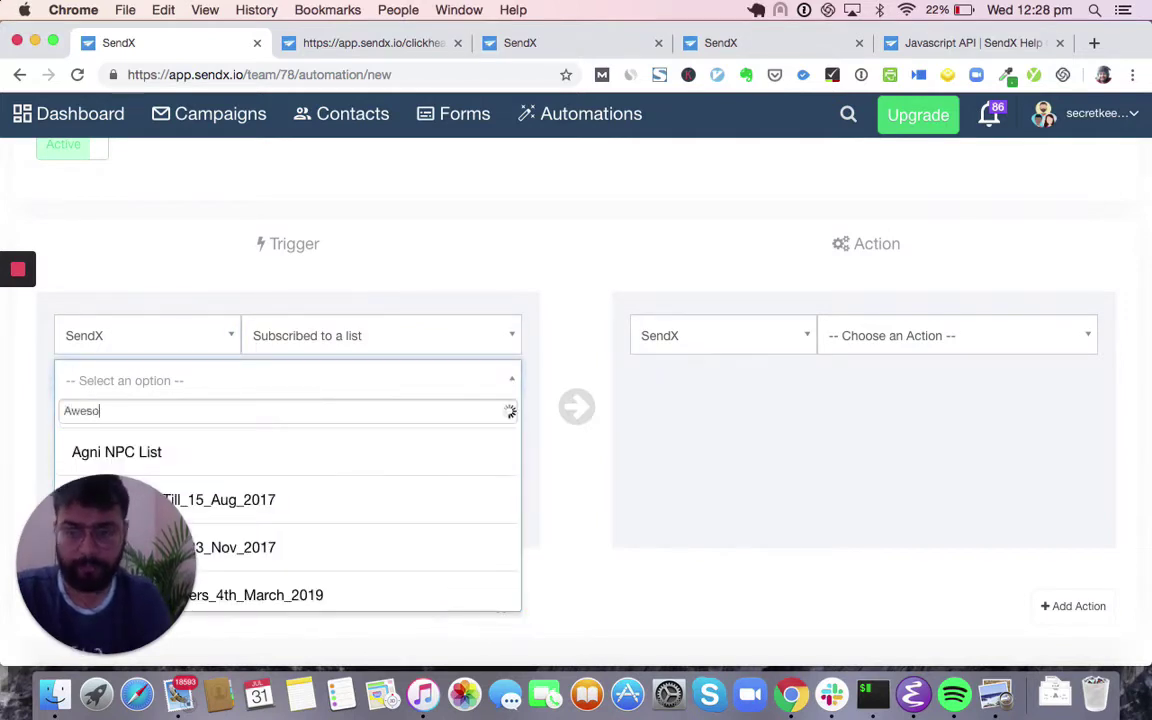
text(me)
click(280, 455)
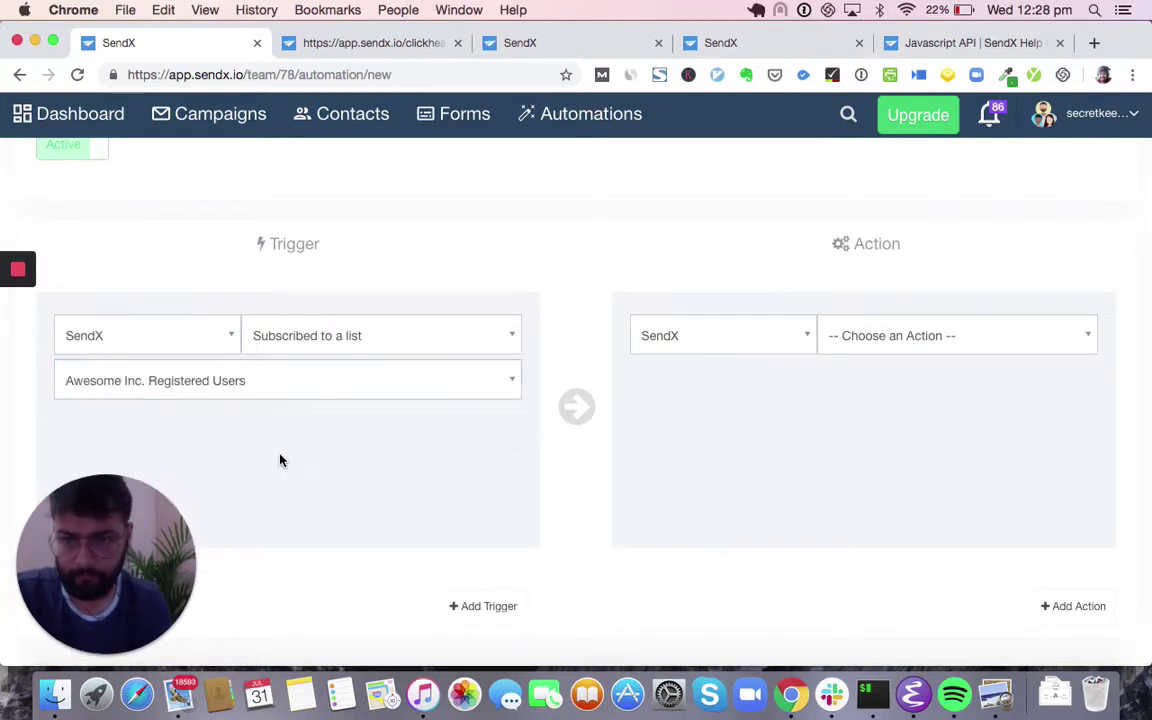
click(357, 343)
scroll(333, 475, down, 2)
click(324, 486)
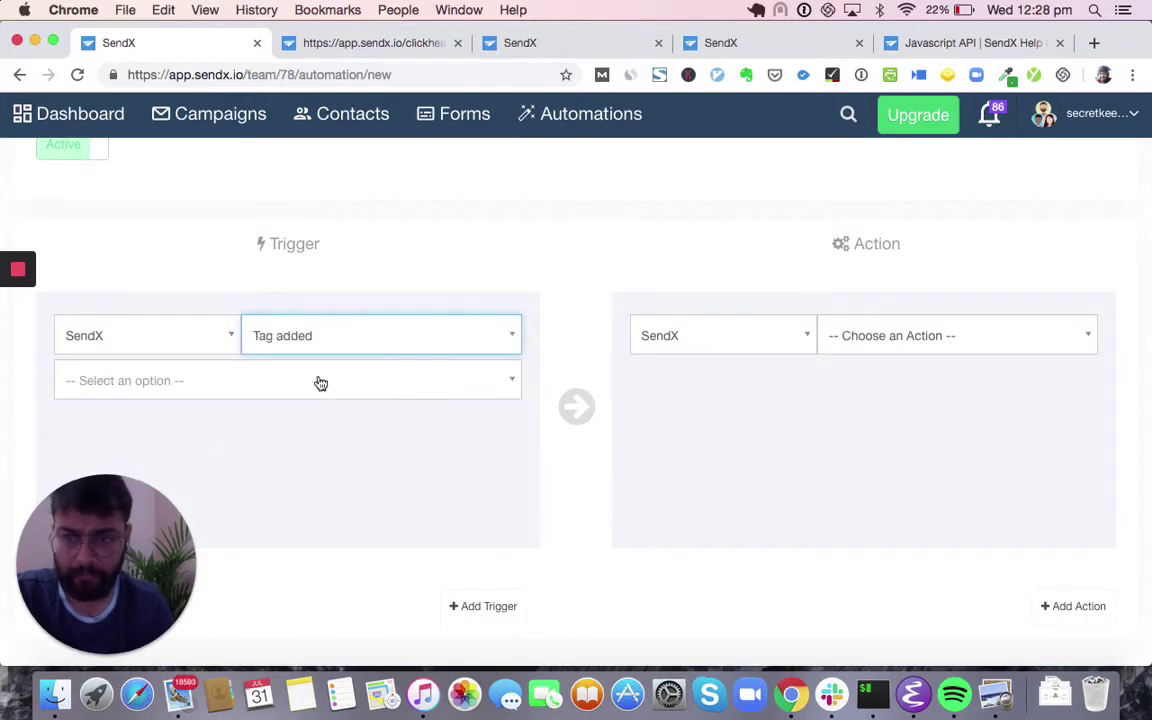
click(320, 381)
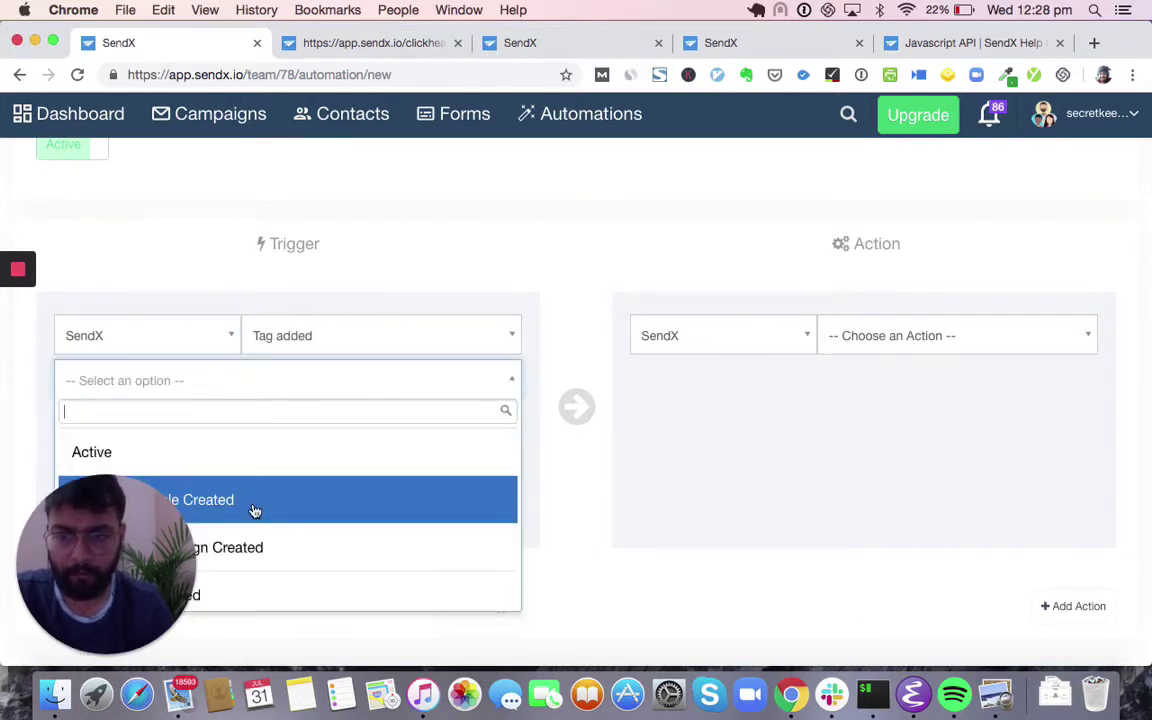
click(281, 460)
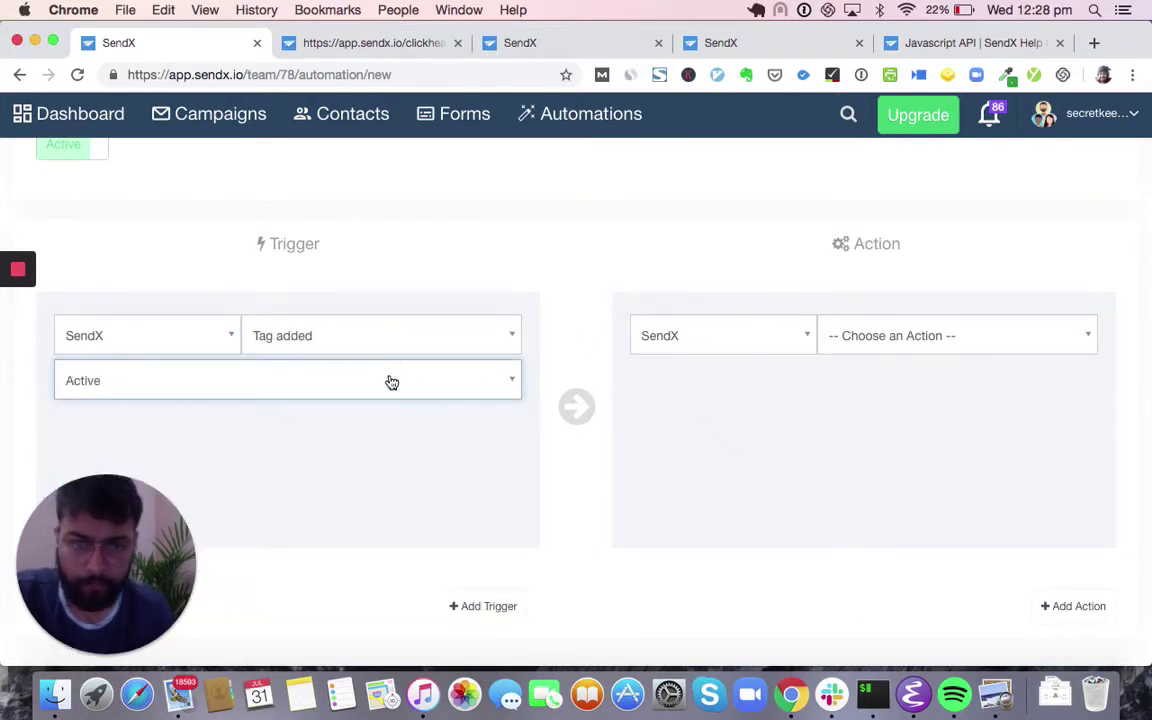
- Add an Added to a drip campaign action for Awesome Inc. Onboarding and submit the automation
click(970, 347)
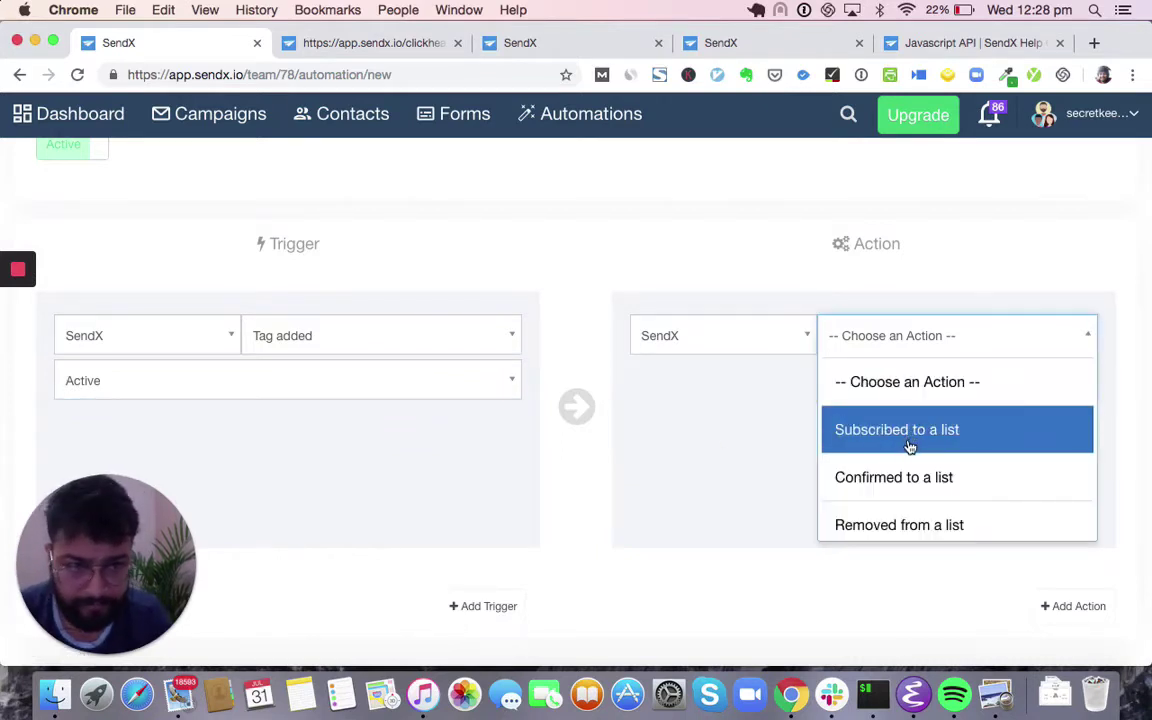
scroll(908, 445, down, 3)
scroll(908, 447, down, 3)
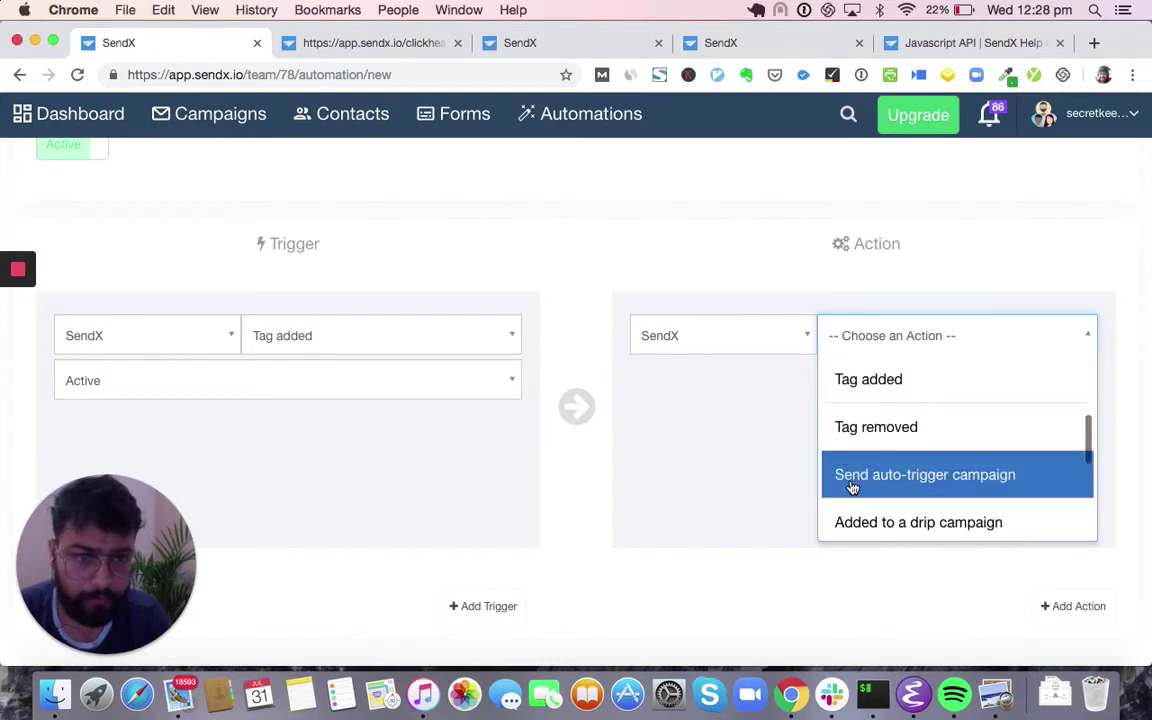
click(890, 459)
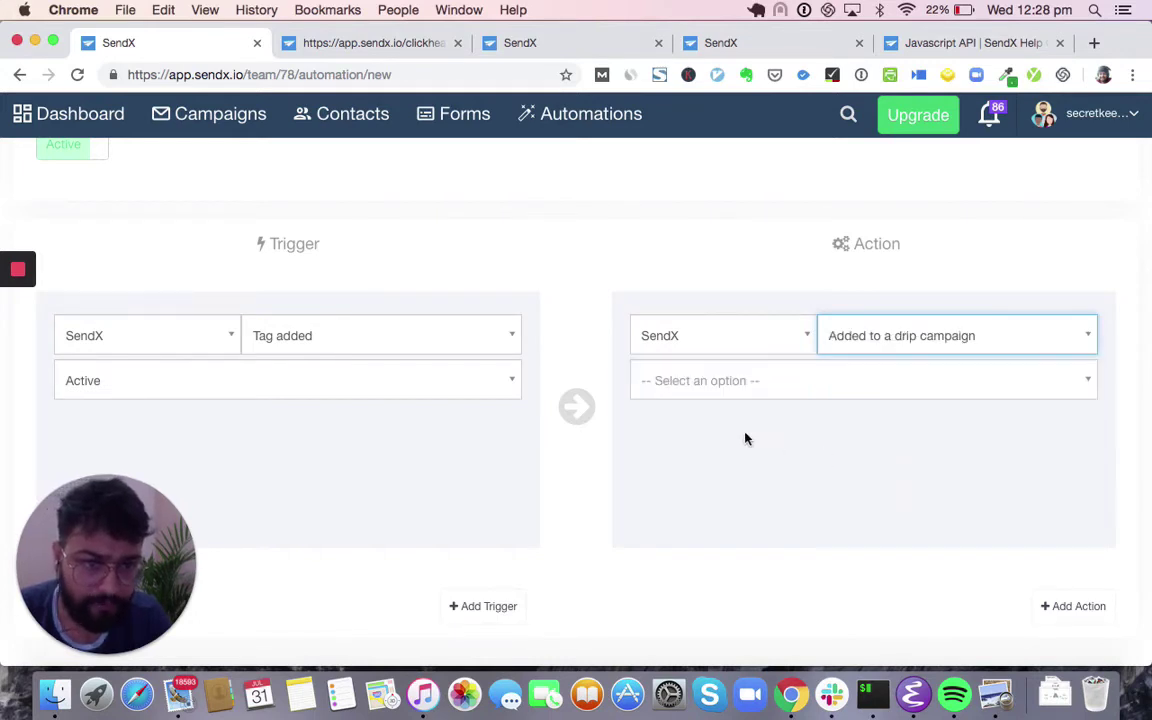
click(817, 398)
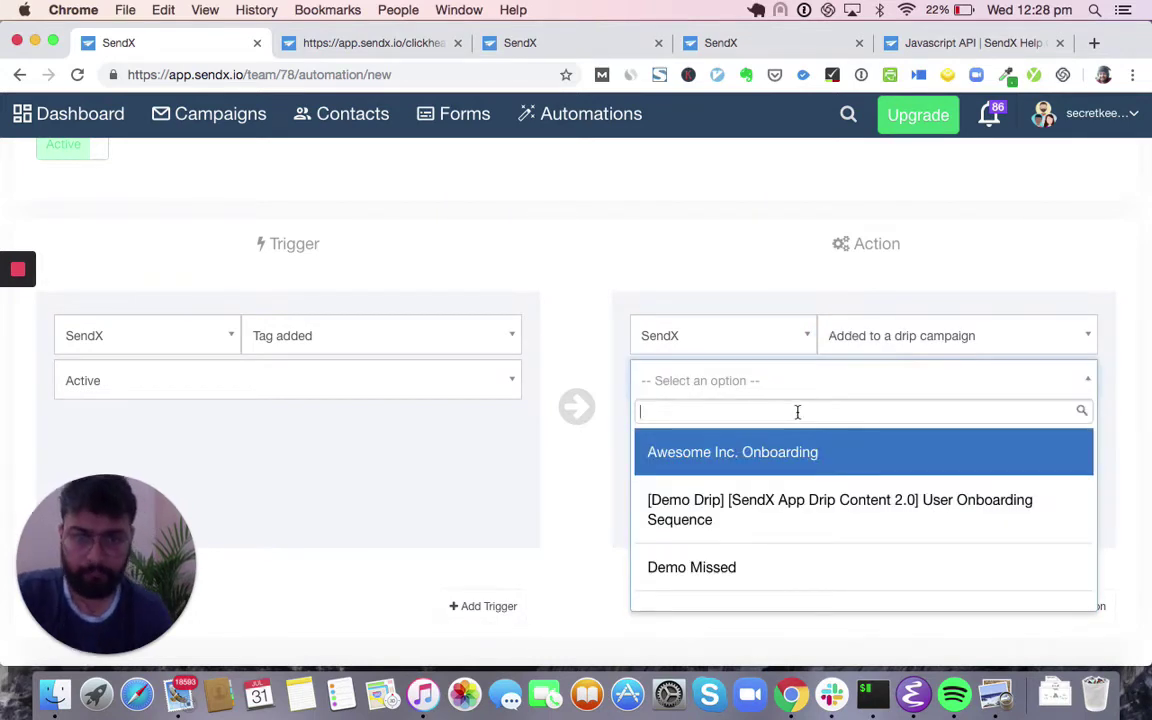
text(A)
click(762, 462)
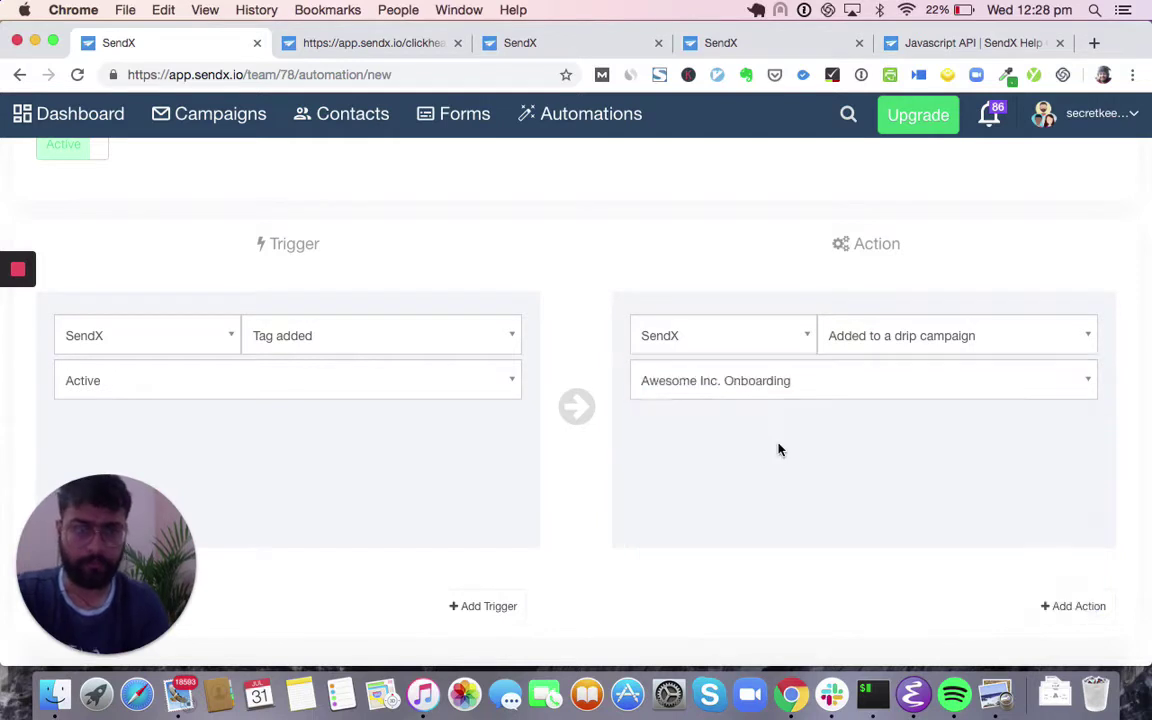
scroll(671, 471, up, 5)
scroll(671, 471, down, 5)
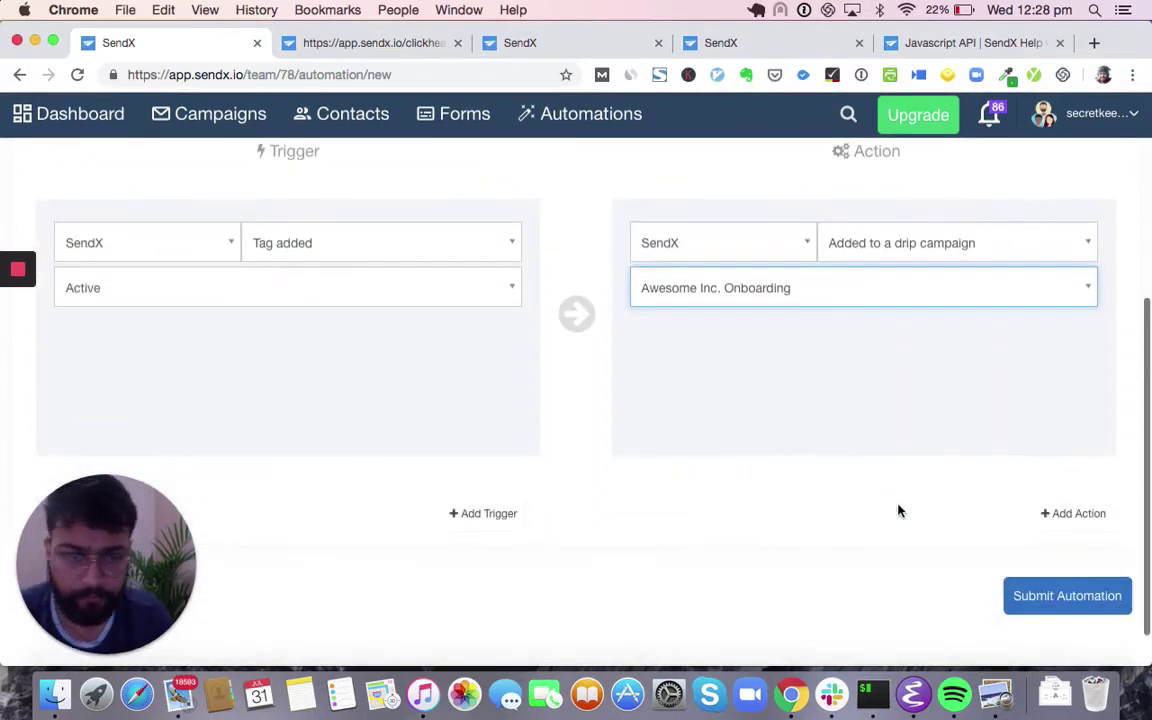
click(1047, 605)
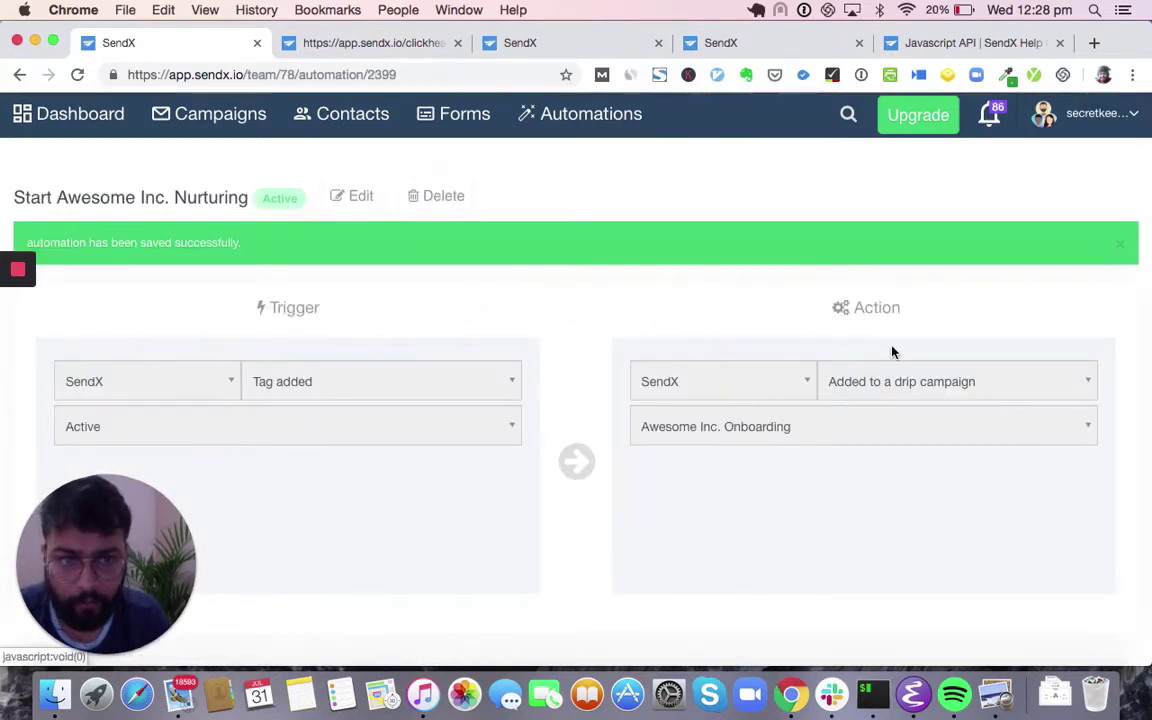
click(588, 132)
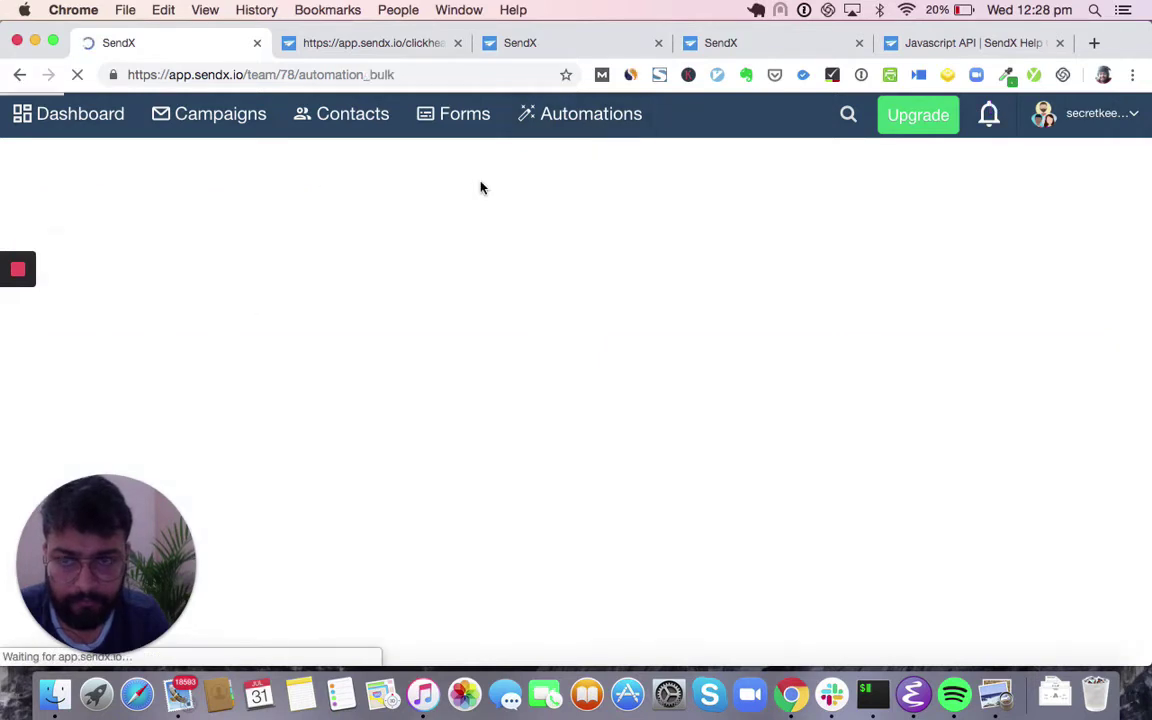
- Start a new automation triggered by Contact added via landing page form
click(1054, 200)
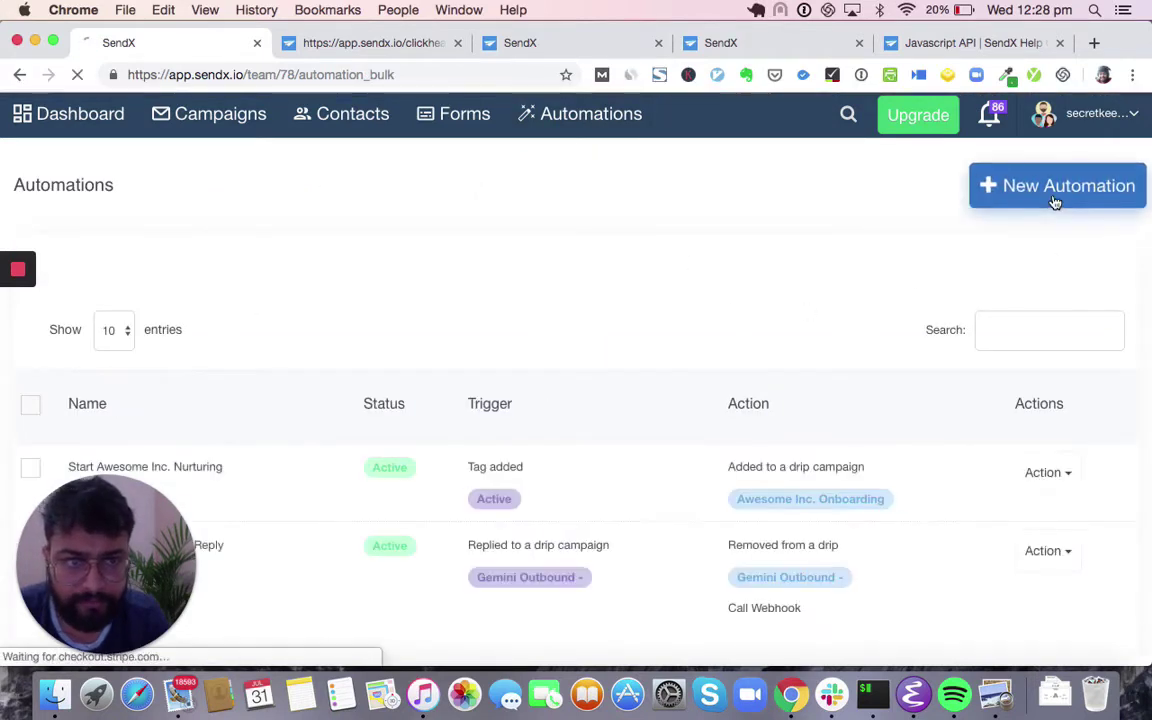
scroll(720, 330, down, 5)
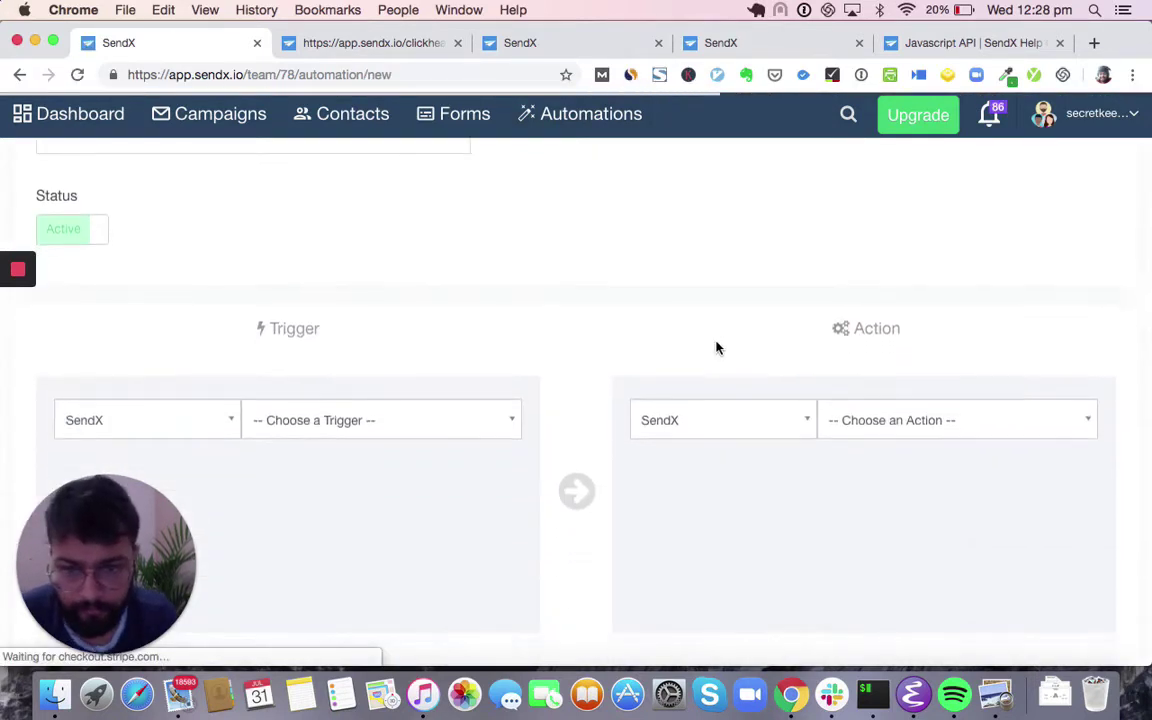
click(486, 296)
scroll(406, 427, down, 5)
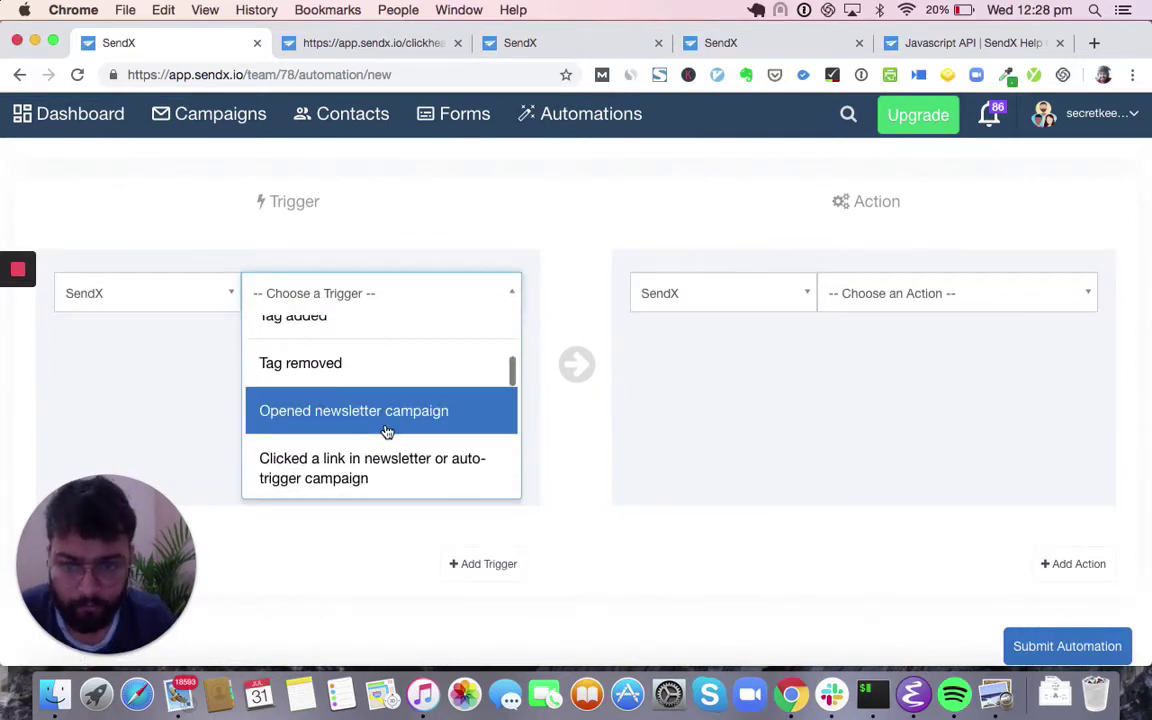
scroll(389, 425, down, 1)
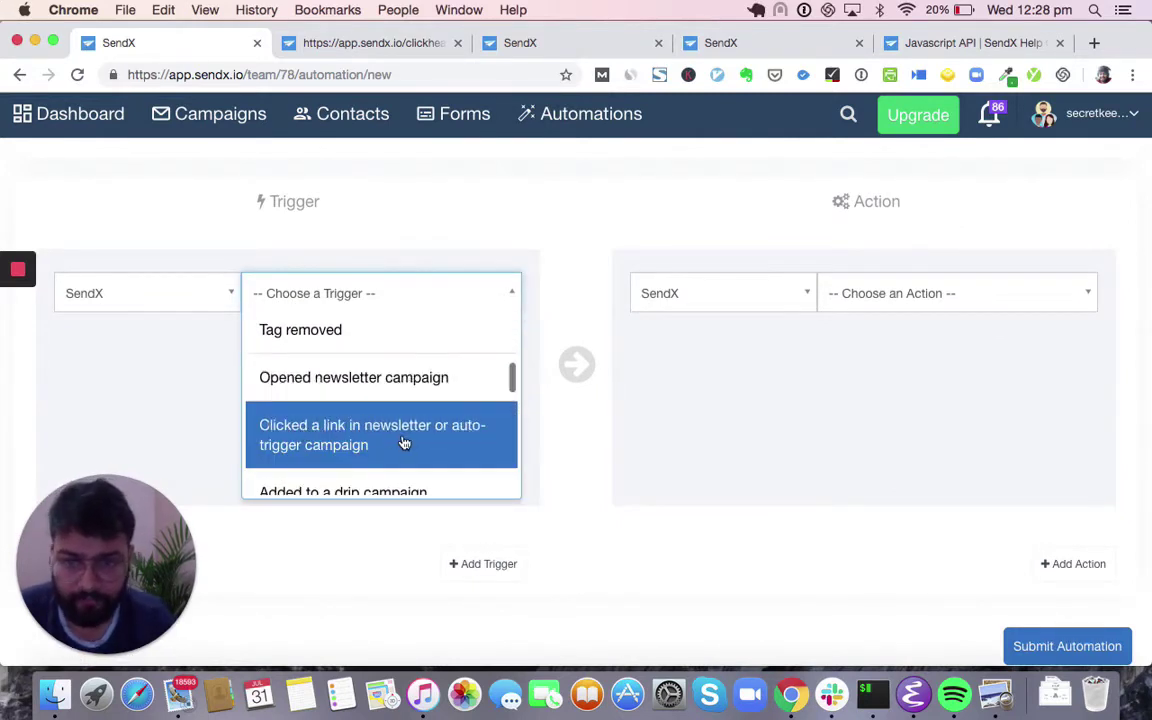
scroll(404, 443, down, 7)
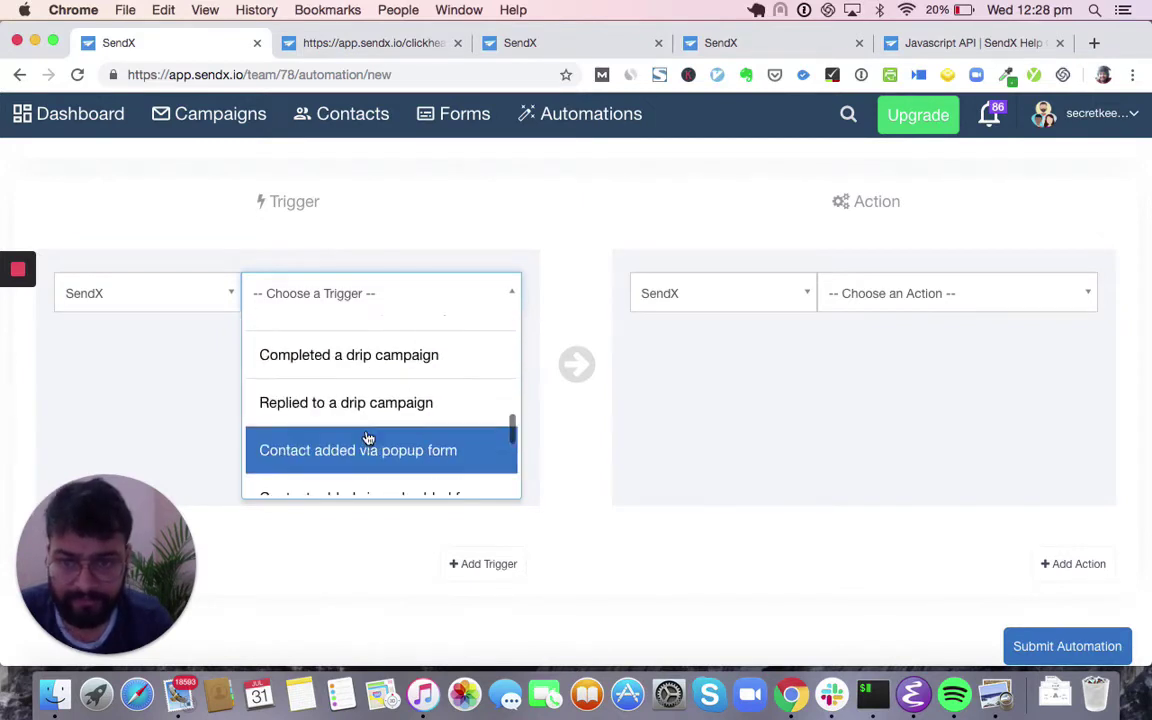
scroll(367, 438, down, 3)
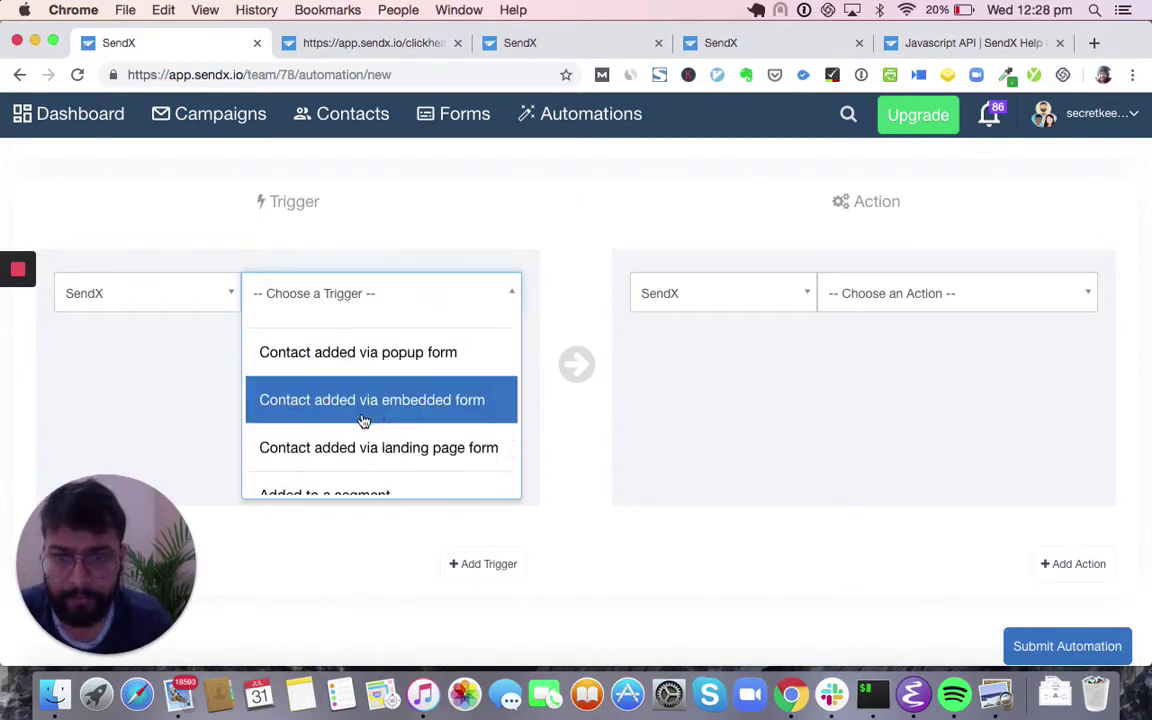
scroll(368, 416, down, 1)
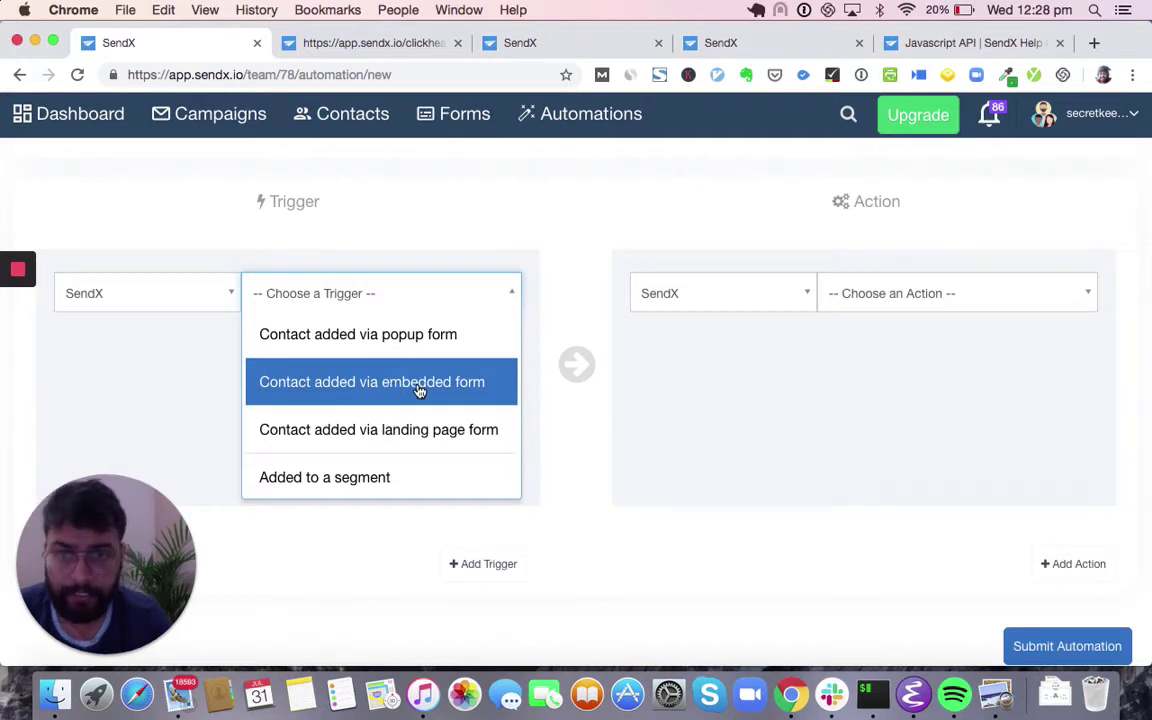
scroll(415, 426, down, 1)
scroll(415, 426, down, 3)
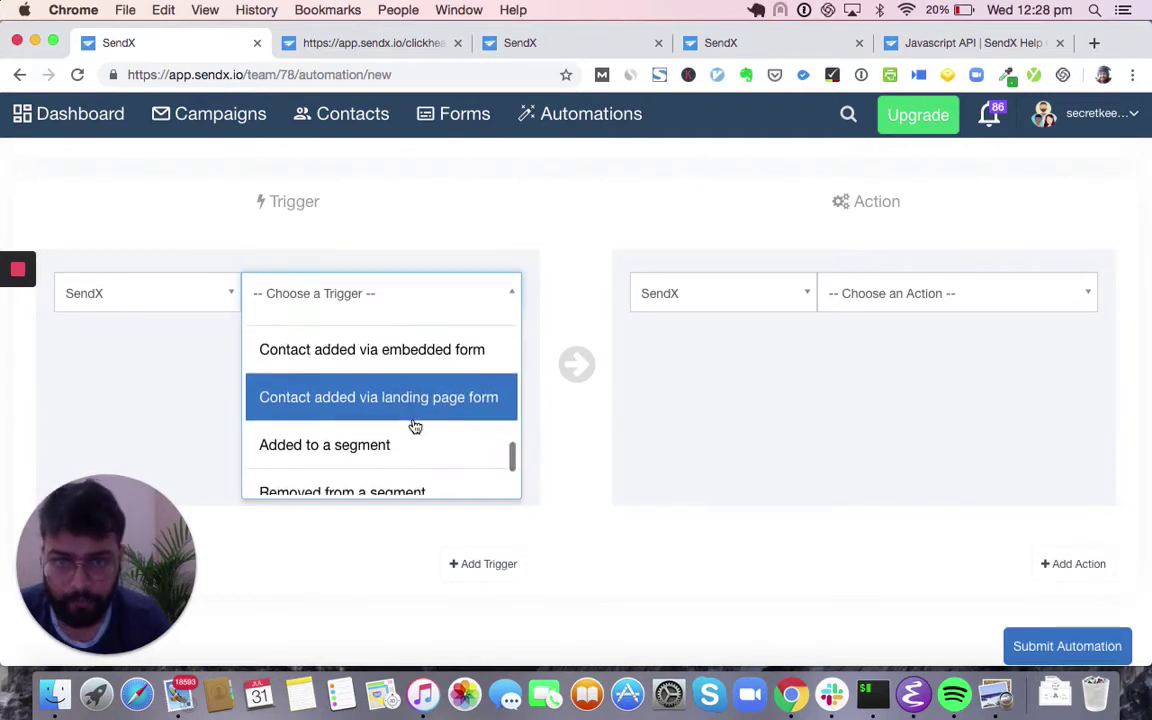
click(479, 375)
- Add a Tag added action and a second Call Webhook action
click(1010, 300)
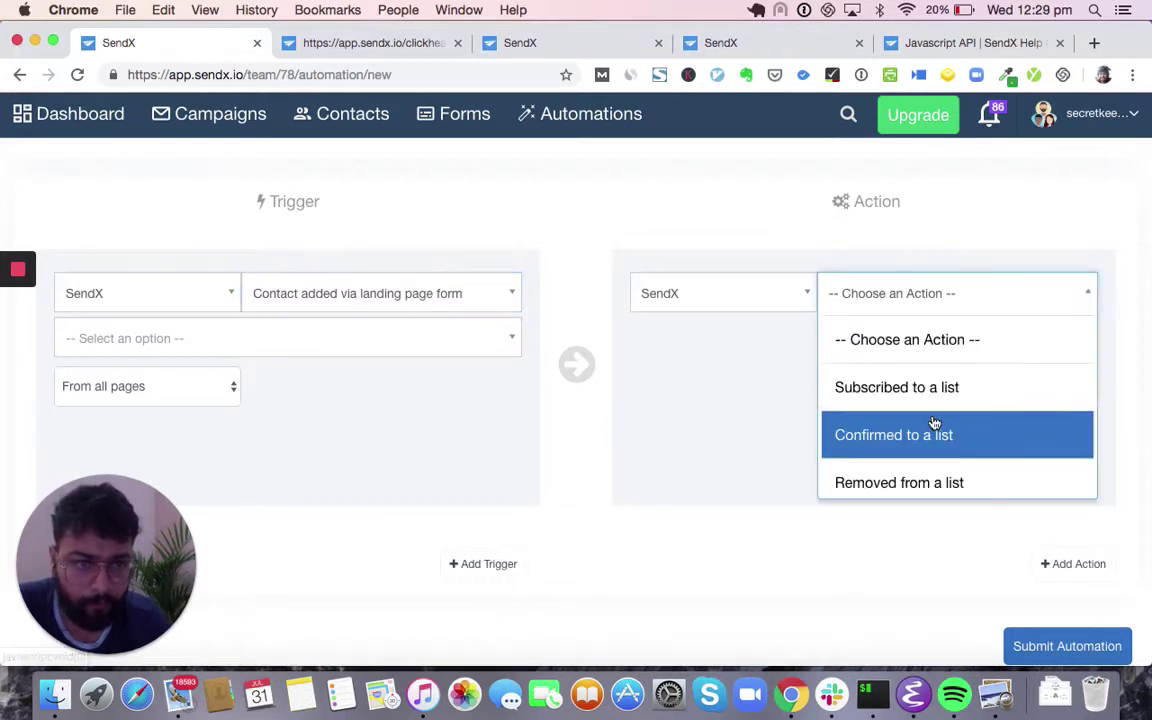
scroll(933, 424, down, 3)
click(885, 462)
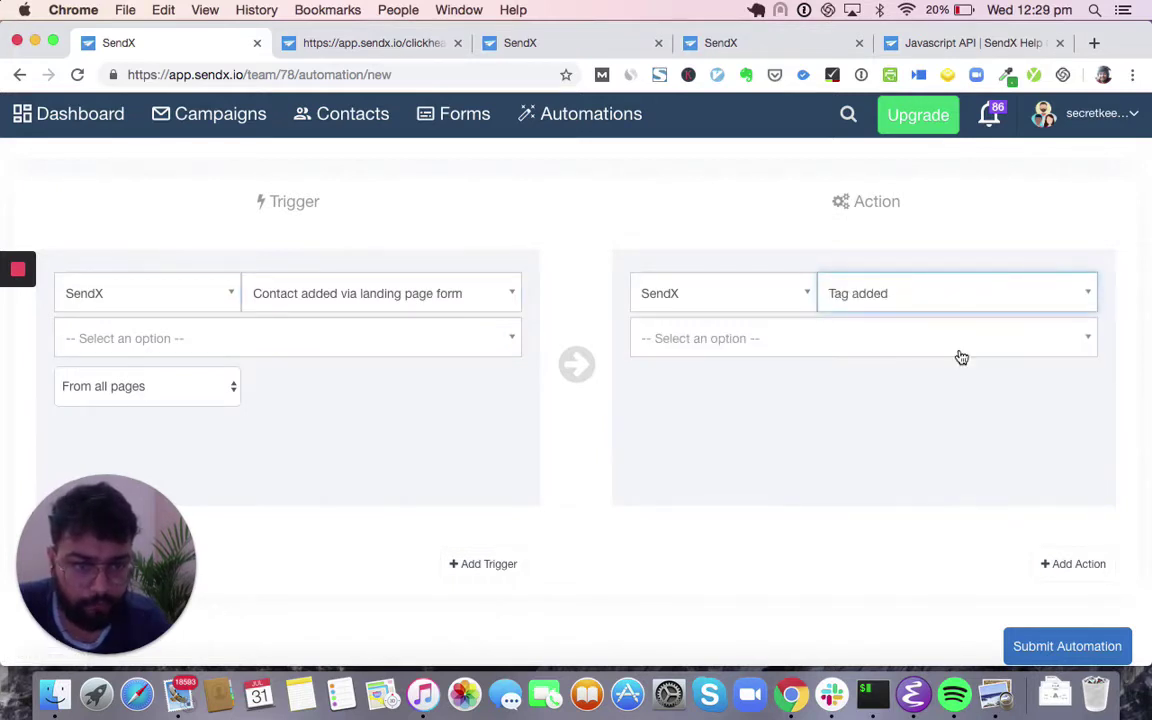
click(1074, 564)
scroll(1032, 480, down, 5)
click(1026, 258)
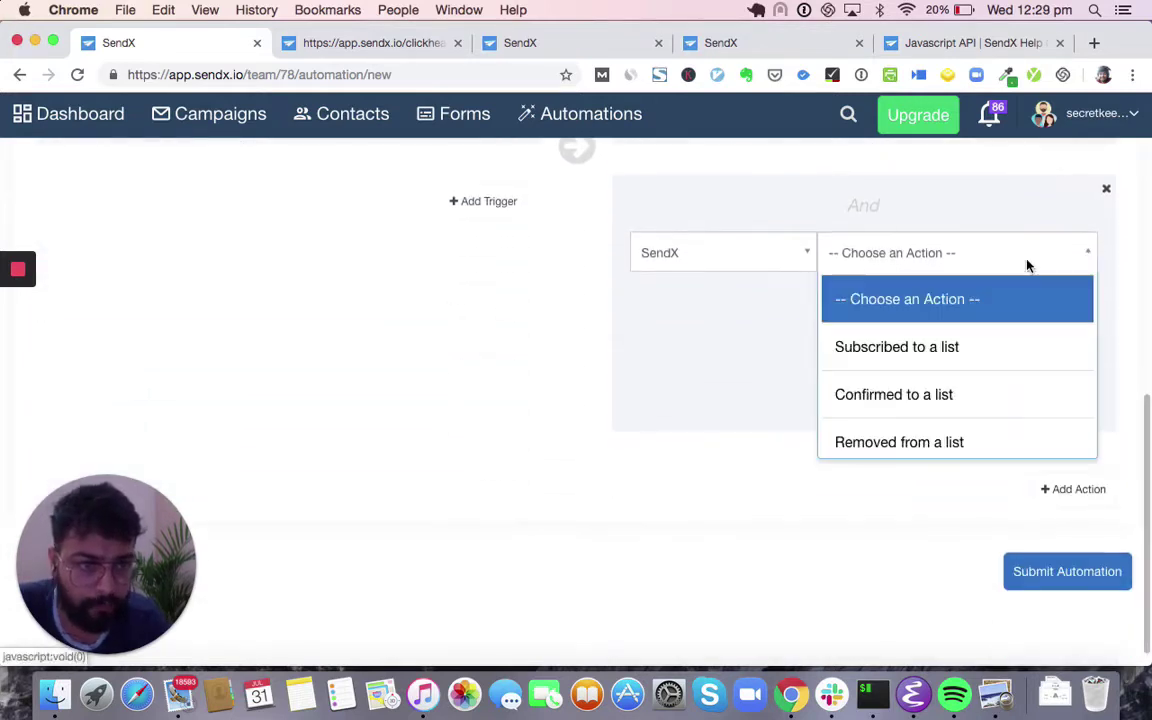
scroll(995, 388, down, 5)
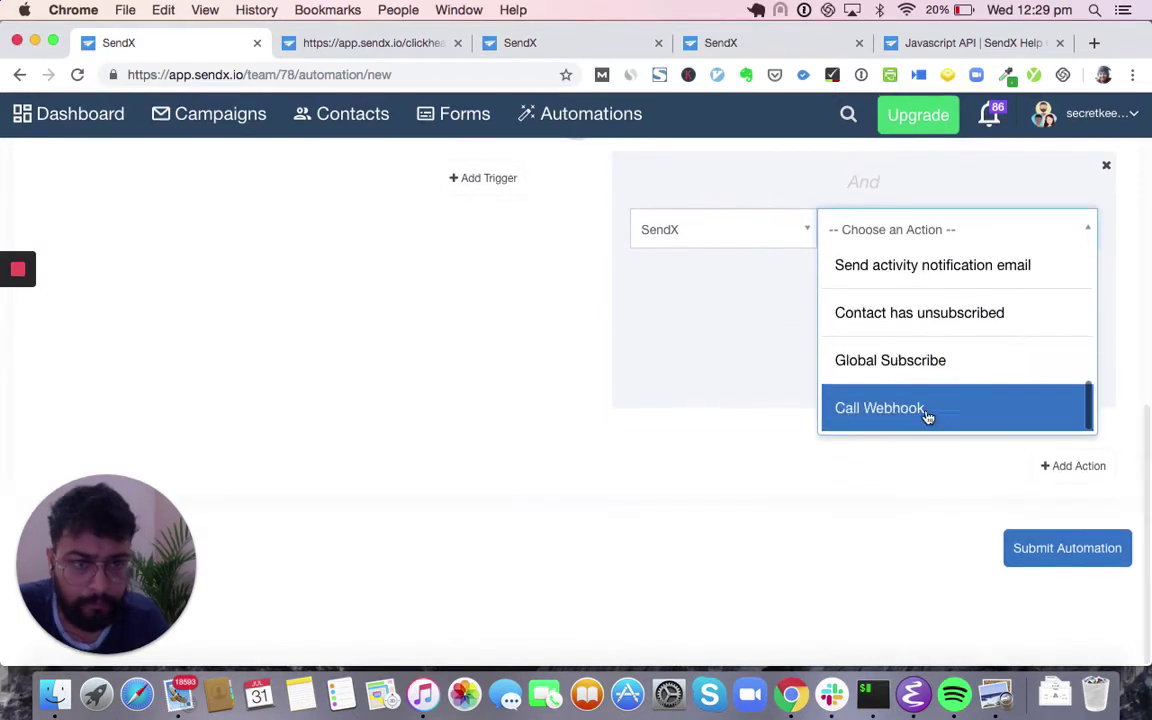
click(926, 411)
scroll(880, 414, up, 5)
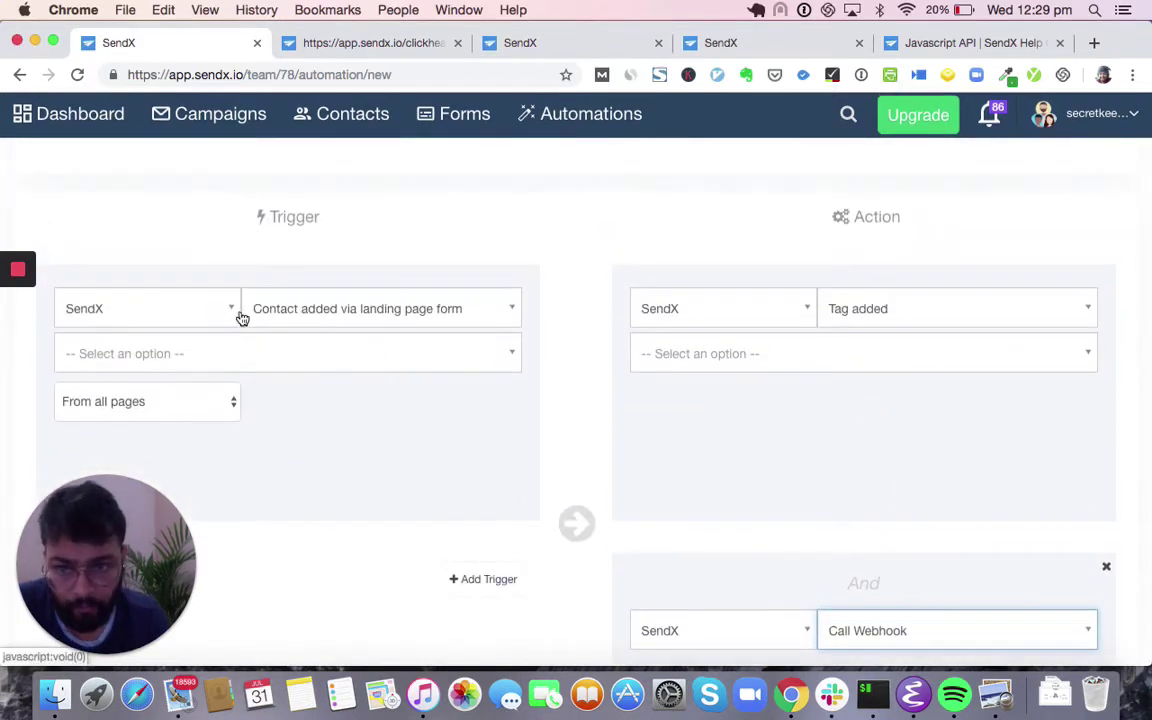
- Set the trigger to Stripe's New Customer Created and remove the Call Webhook action
click(185, 310)
scroll(185, 380, down, 3)
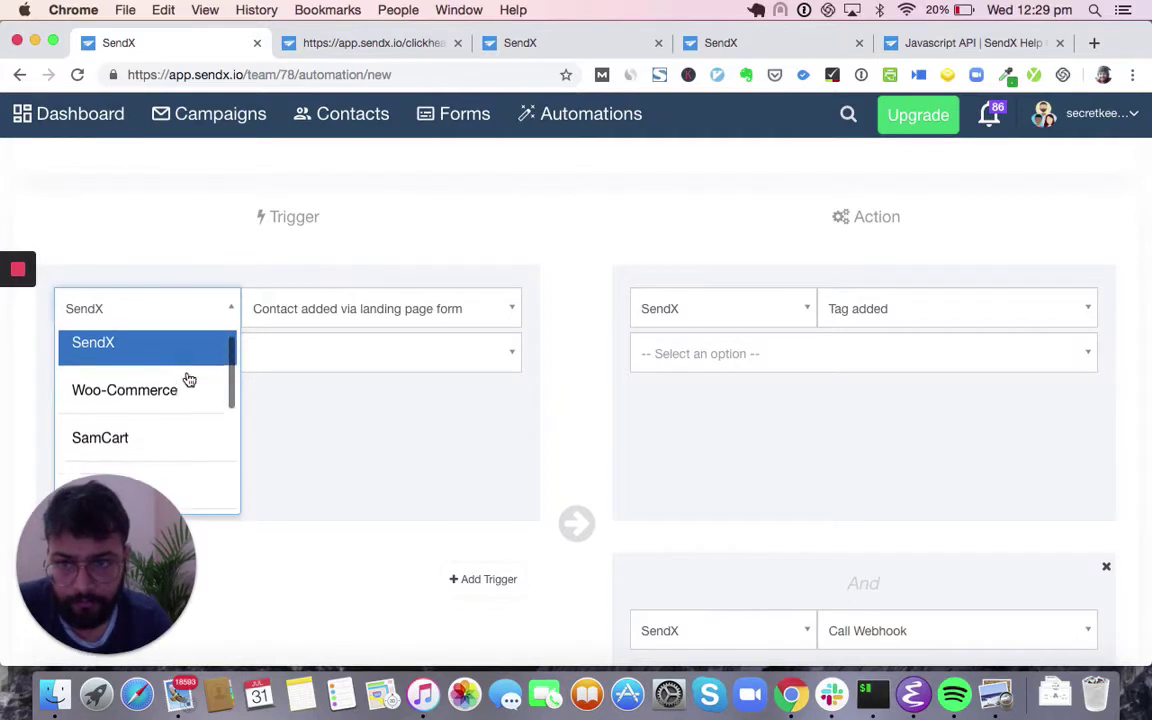
scroll(302, 464, down, 1)
scroll(290, 440, down, 2)
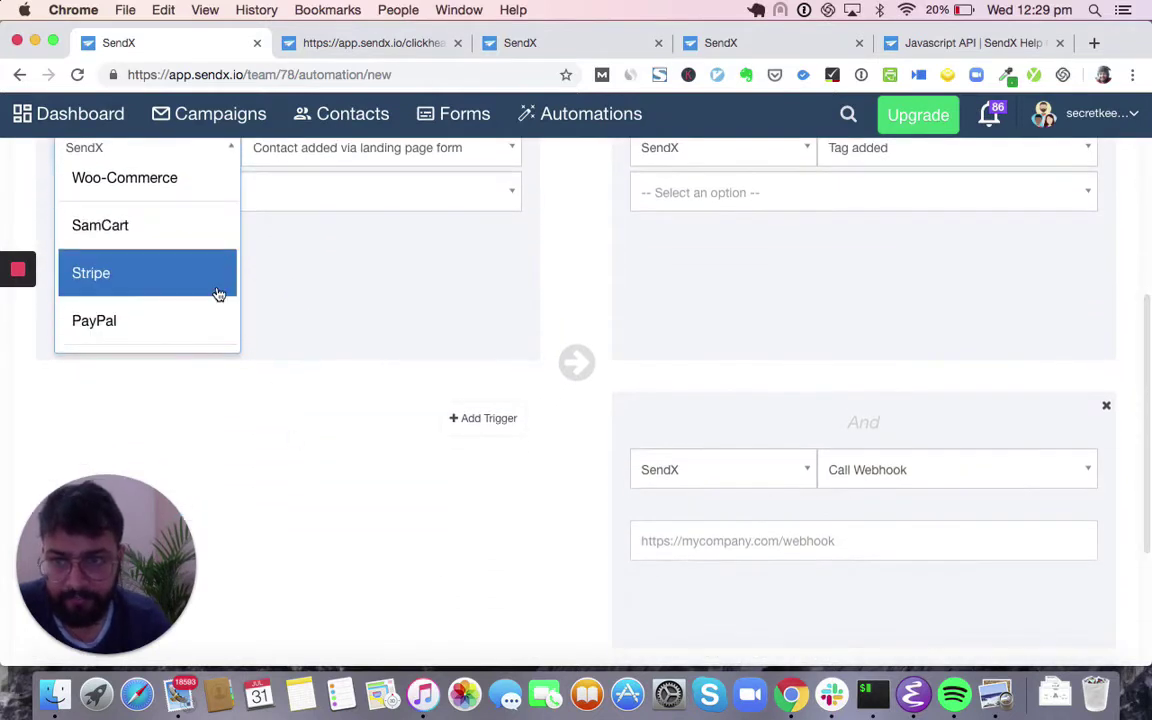
click(177, 286)
scroll(210, 280, up, 2)
click(265, 262)
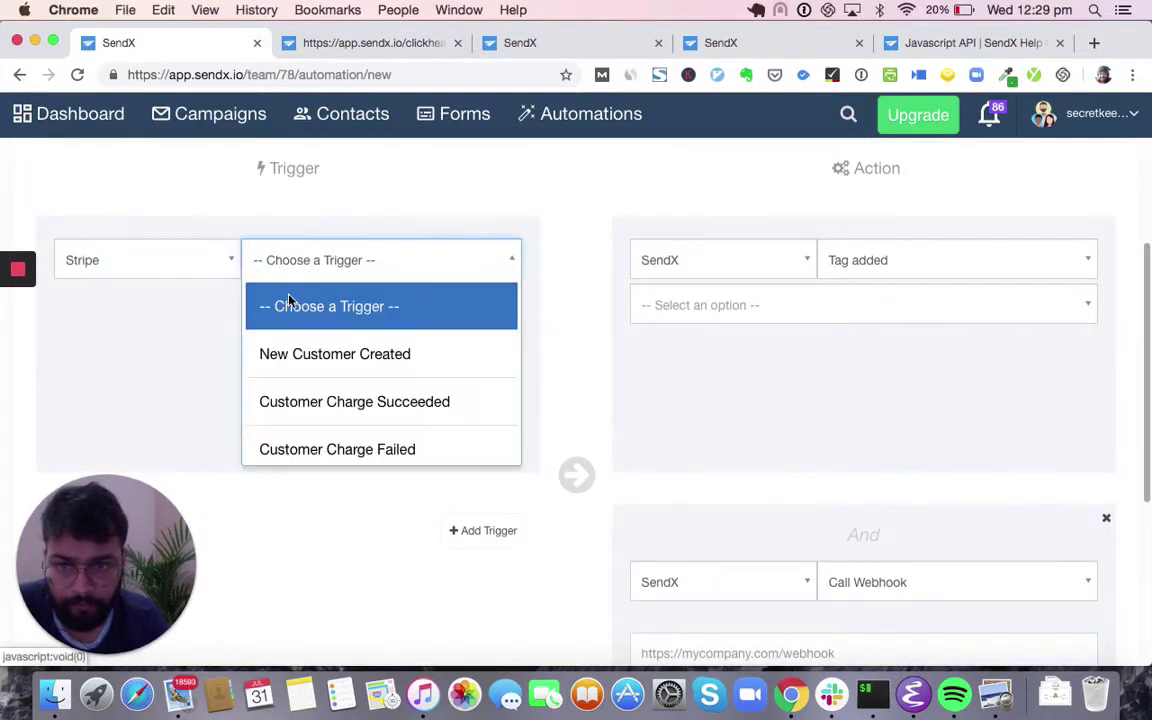
click(345, 368)
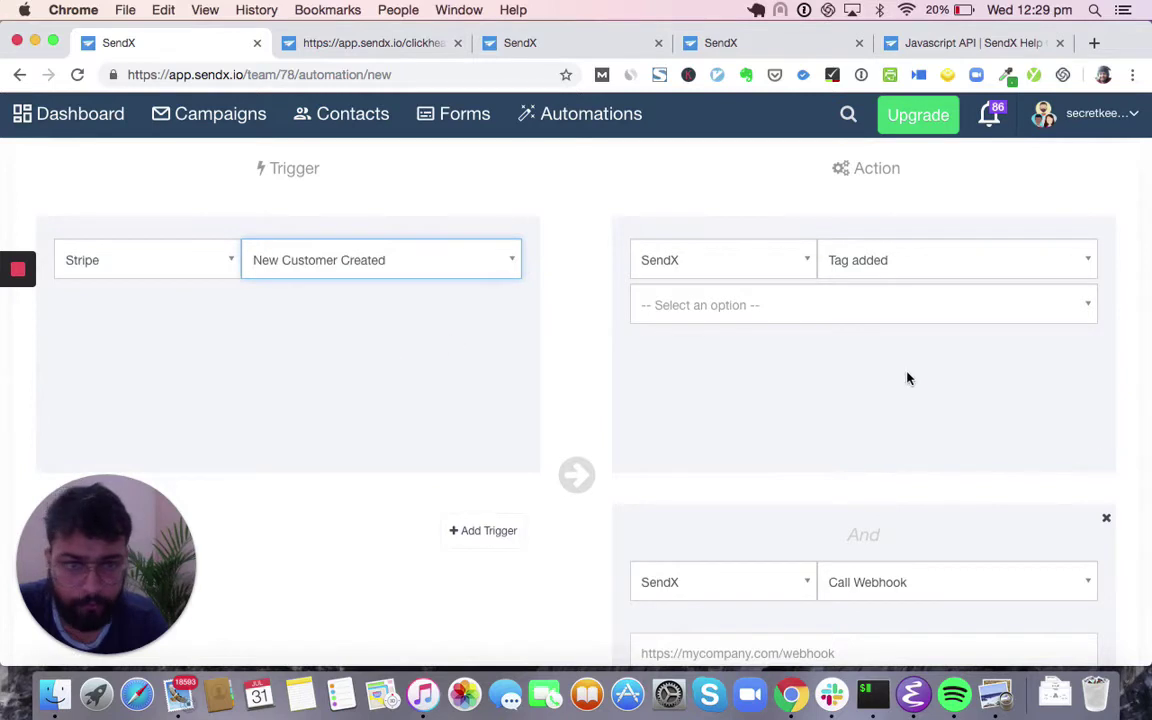
click(1106, 520)
- Change the trigger to Shopify's Shopify Checkout Started event
click(123, 260)
scroll(121, 342, down, 4)
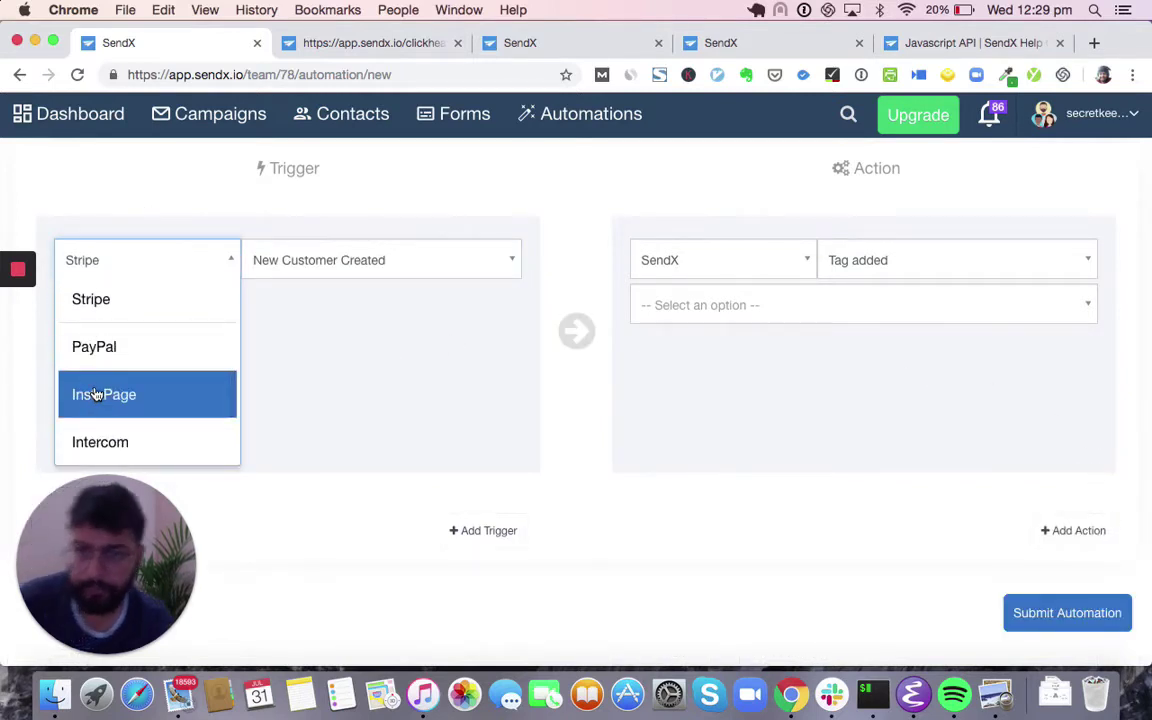
scroll(95, 394, down, 3)
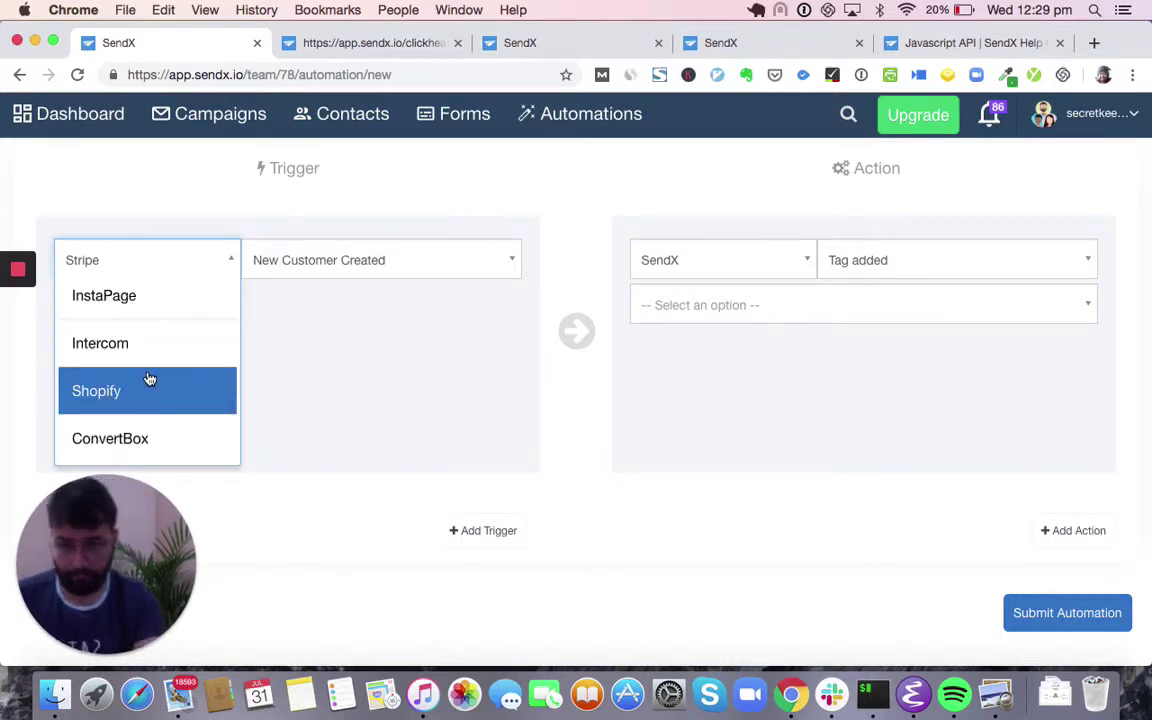
click(141, 386)
click(334, 260)
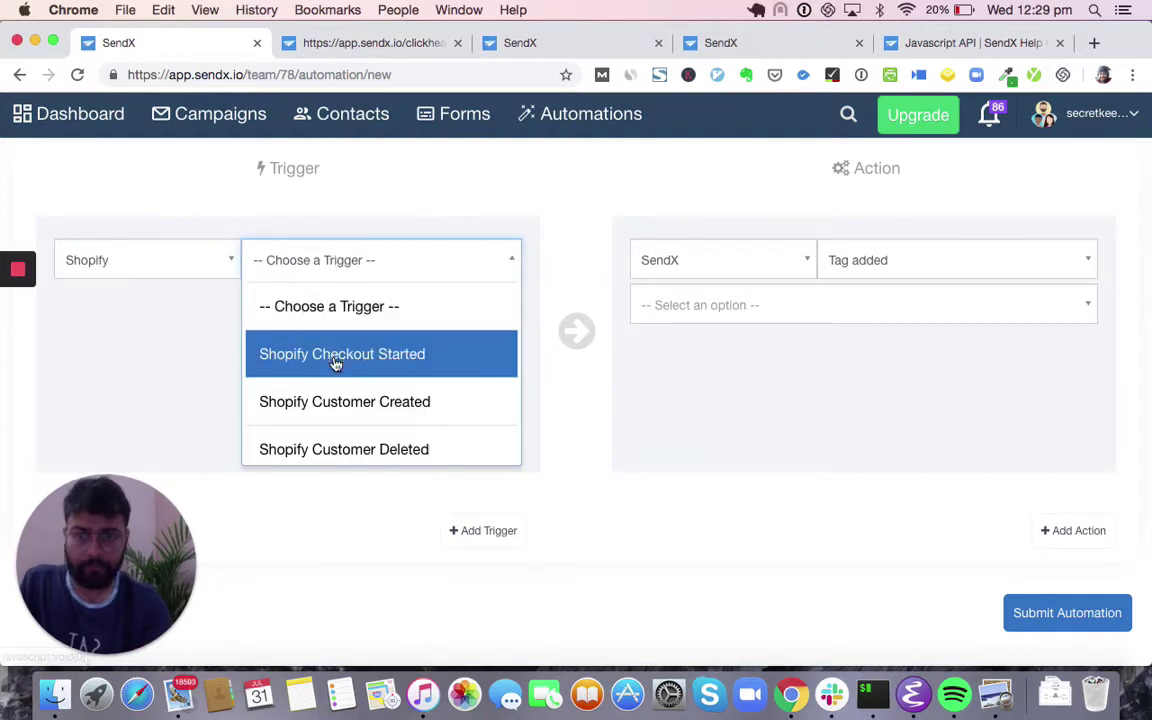
click(350, 360)
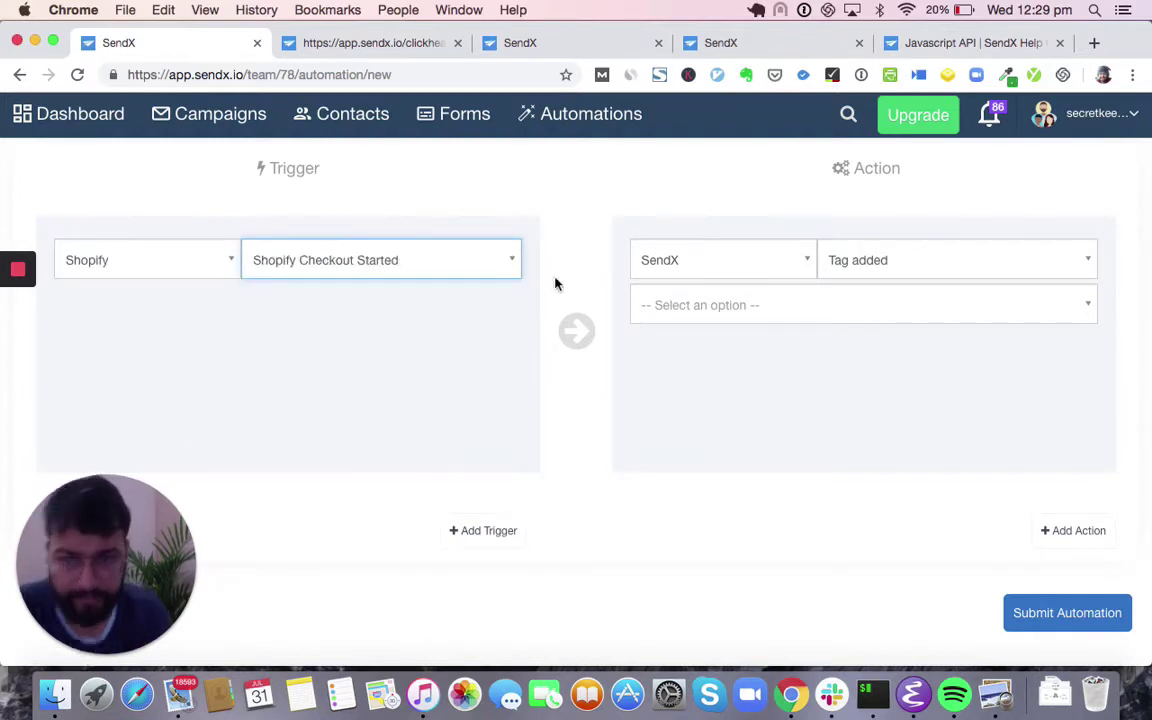
- Set the action to Global Subscribe, trying PipeDrive before returning the action app to SendX
click(931, 258)
scroll(889, 407, down, 5)
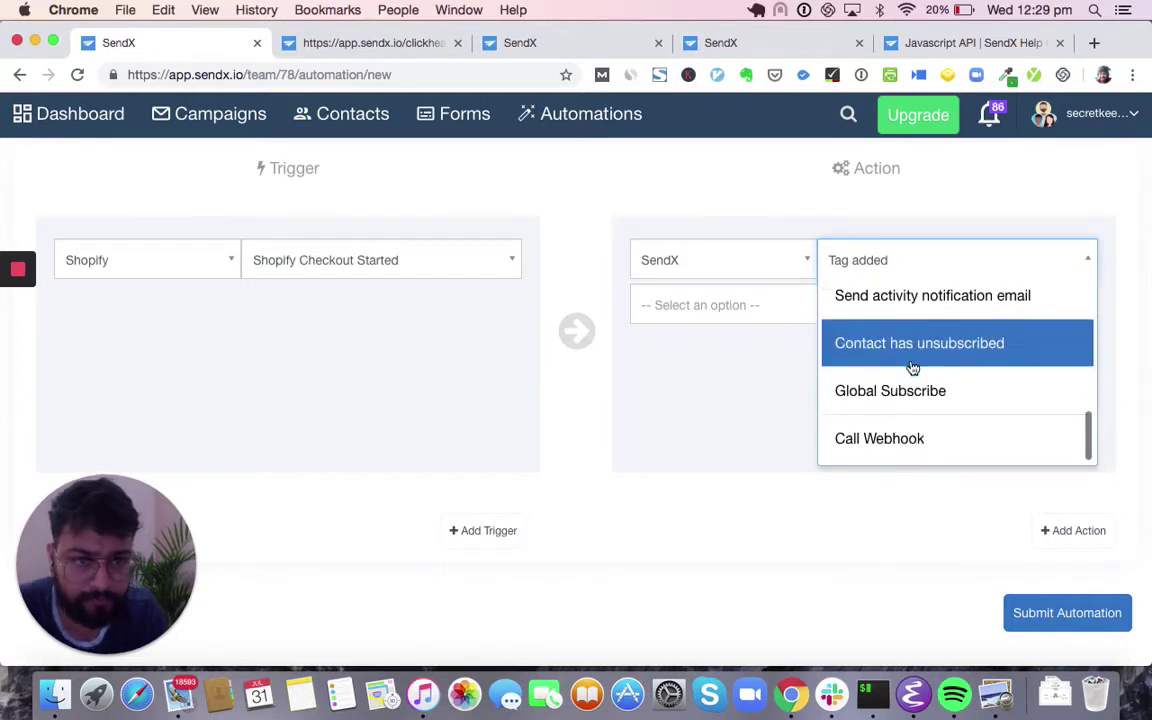
click(895, 378)
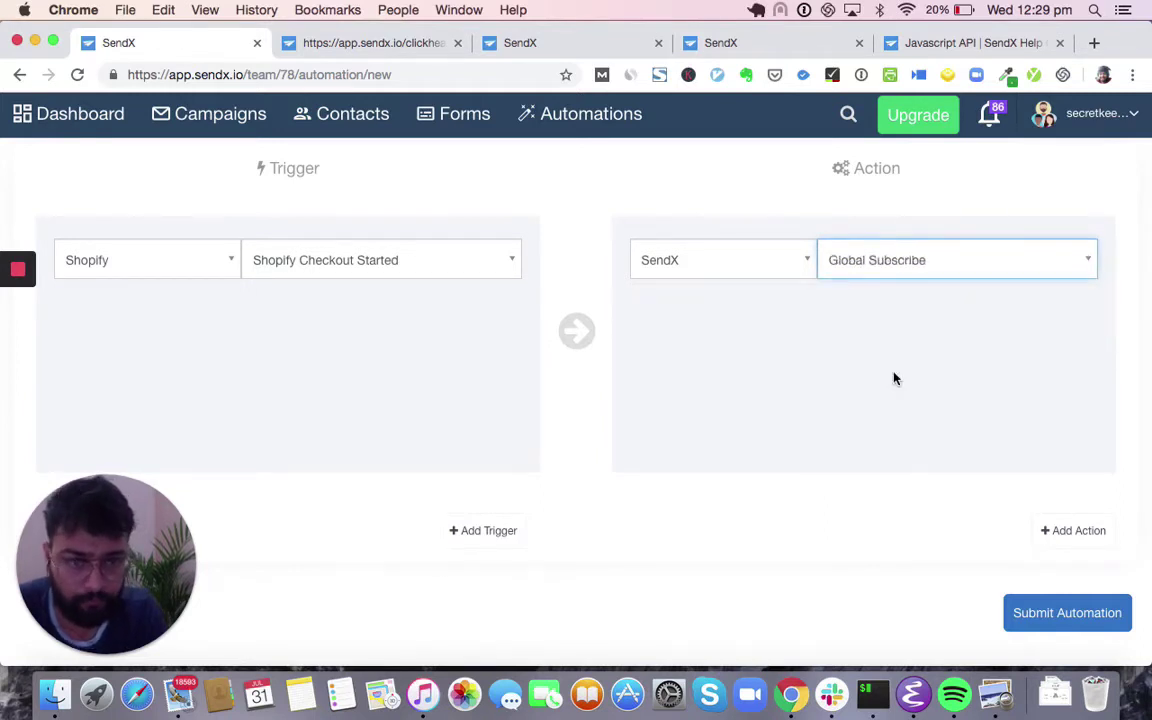
click(738, 266)
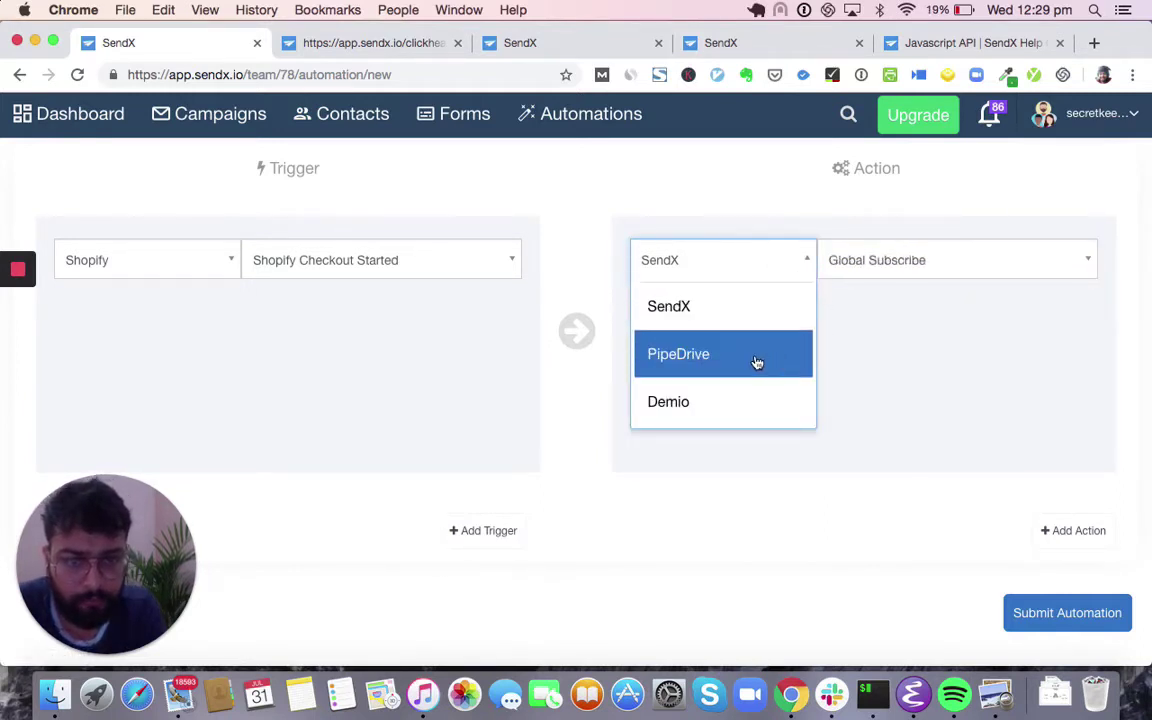
click(757, 362)
click(709, 275)
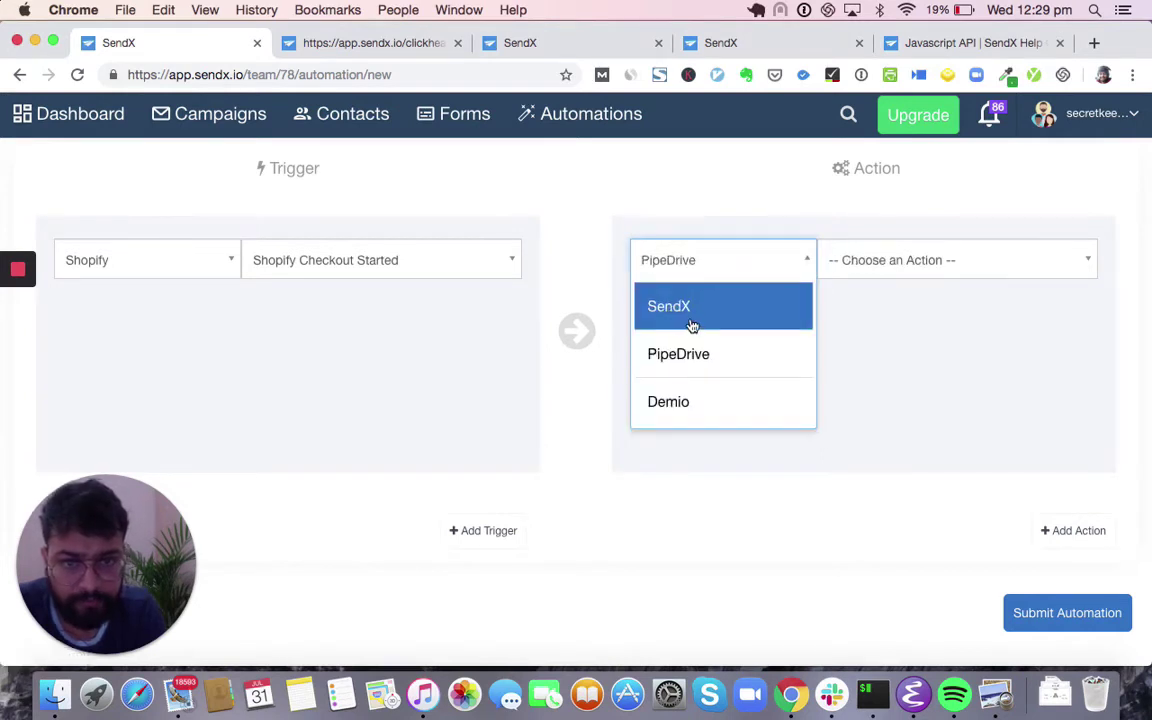
click(691, 326)
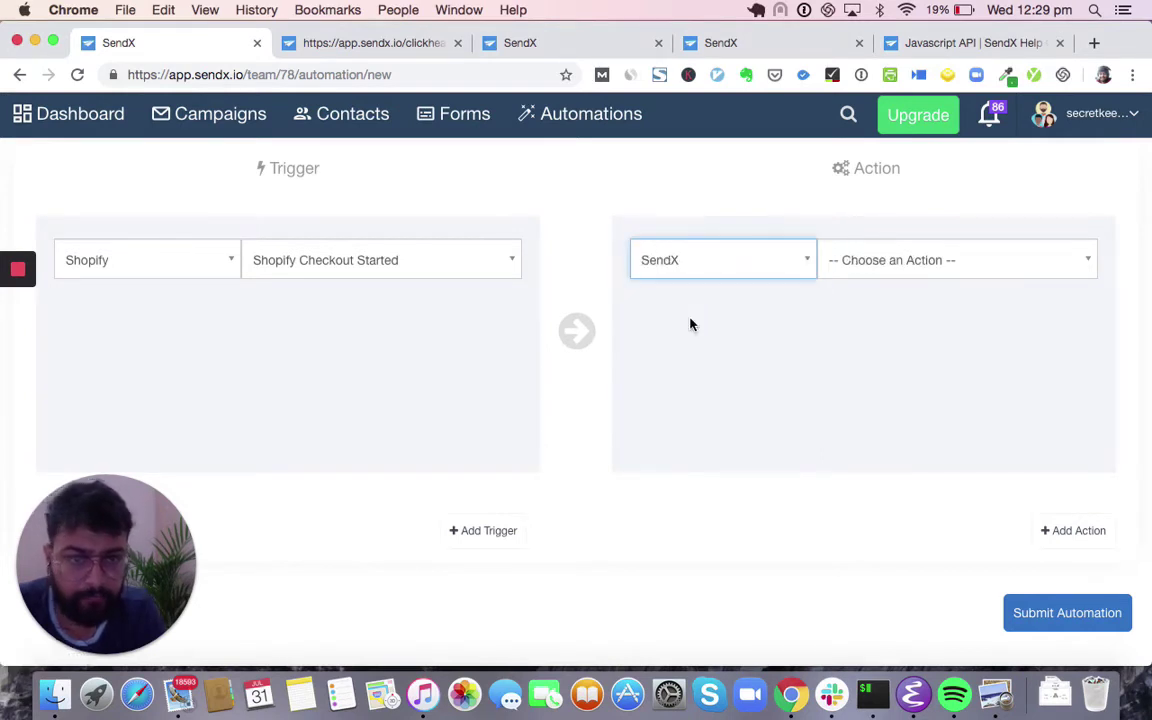
- Review the trigger source apps while keeping Shopify as the trigger app
click(166, 265)
scroll(163, 328, up, 3)
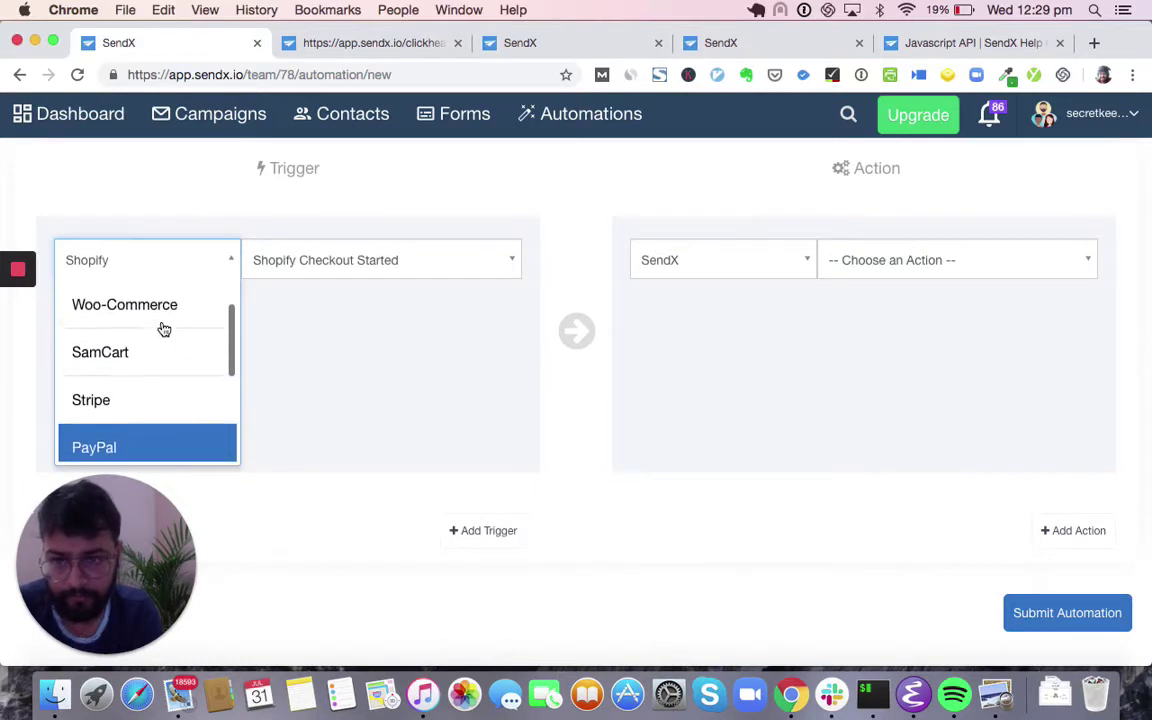
click(265, 372)
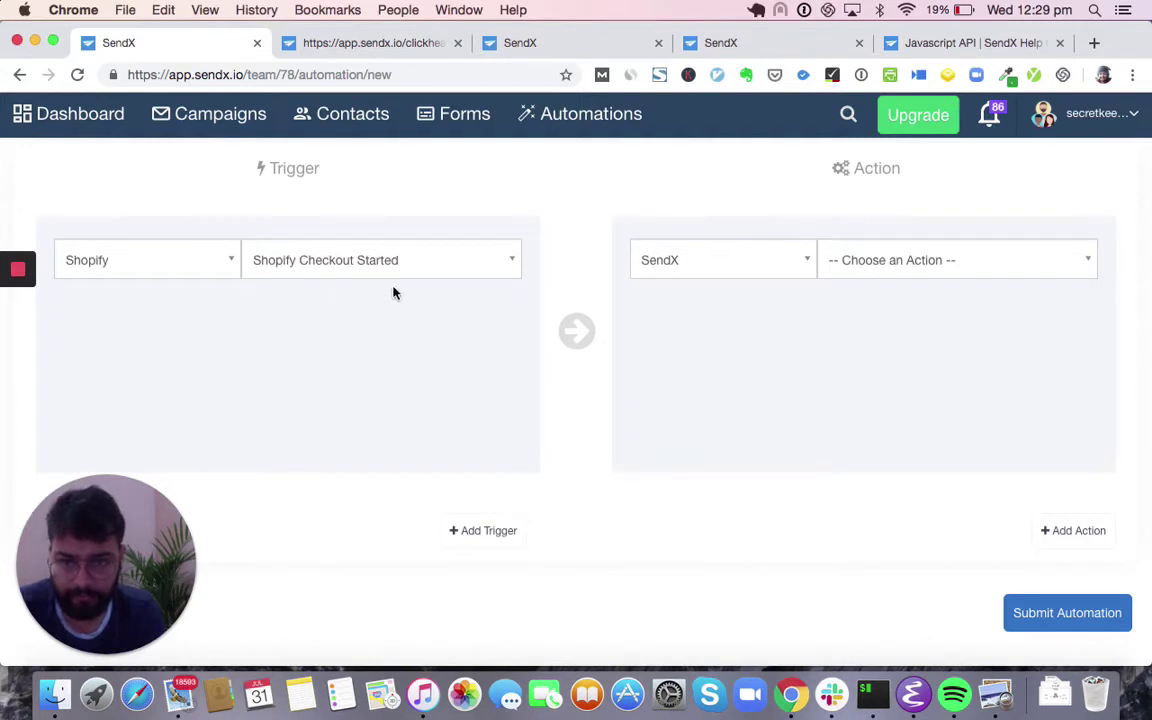
click(197, 268)
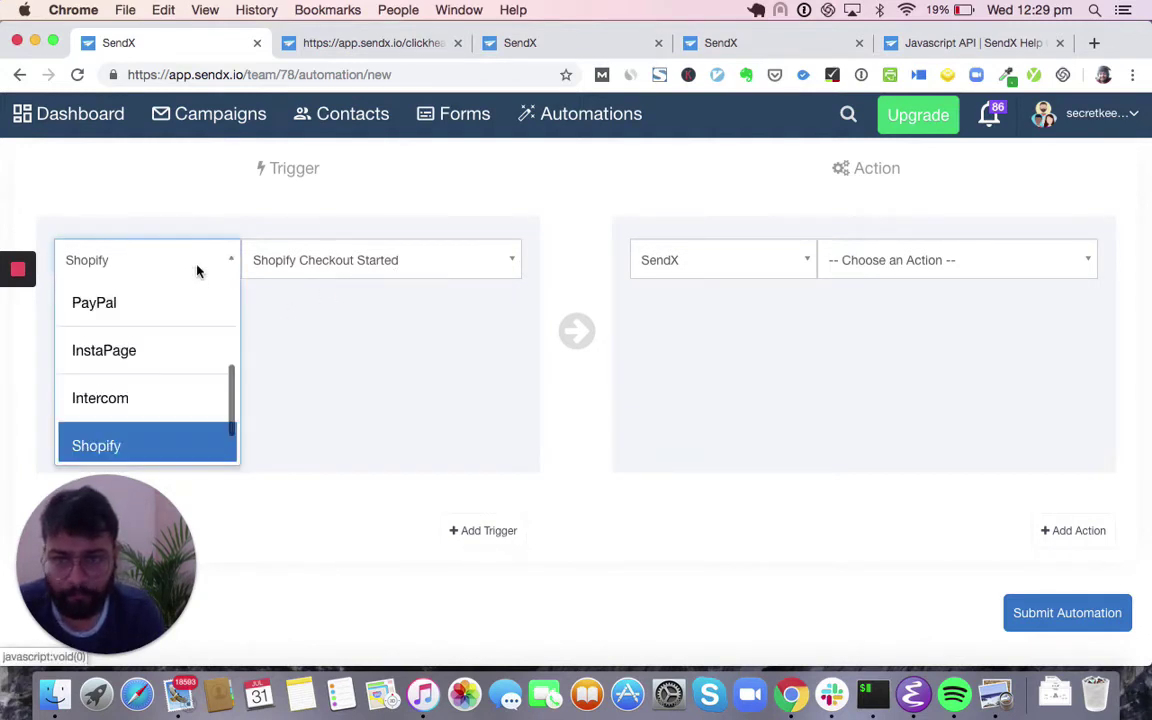
scroll(160, 340, up, 5)
- Switch the trigger app to SendX with the Added to a segment event
click(132, 328)
click(334, 260)
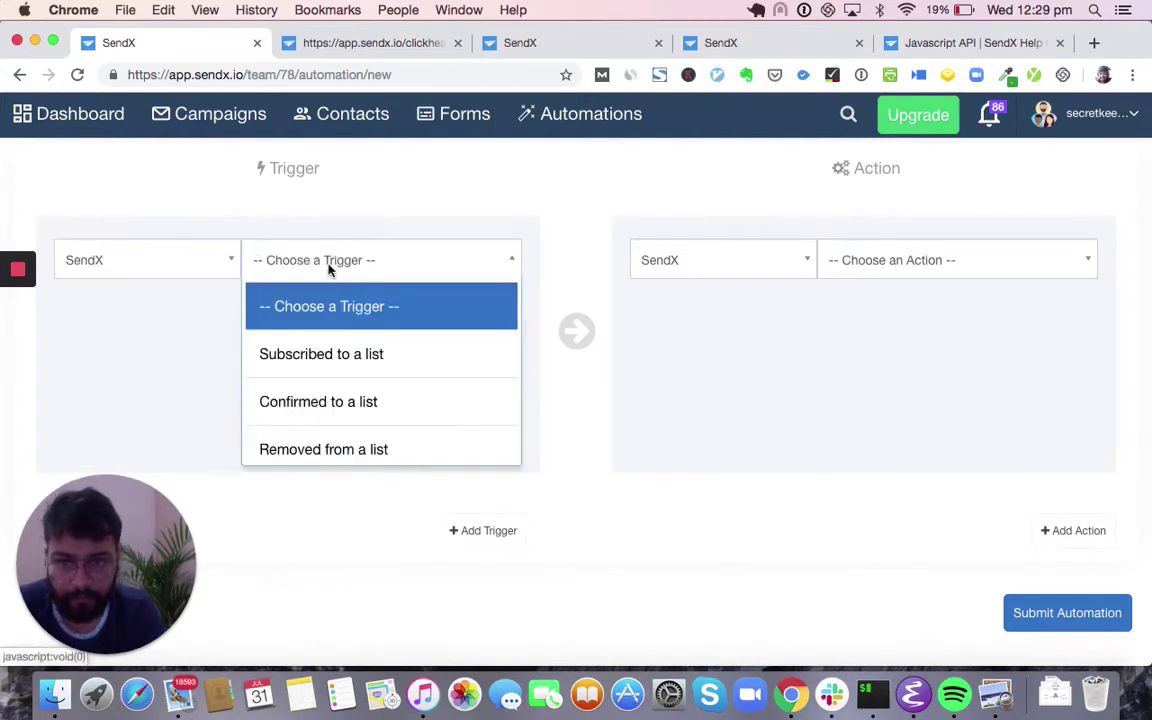
scroll(334, 396, down, 8)
scroll(416, 393, up, 1)
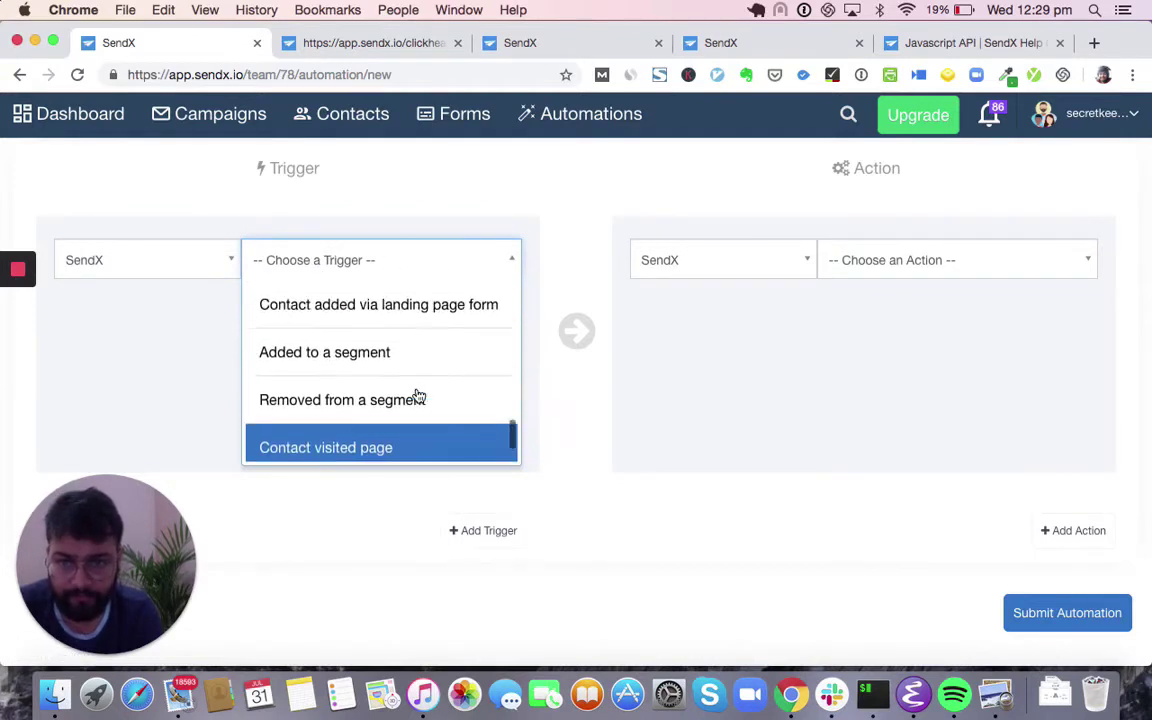
click(380, 352)
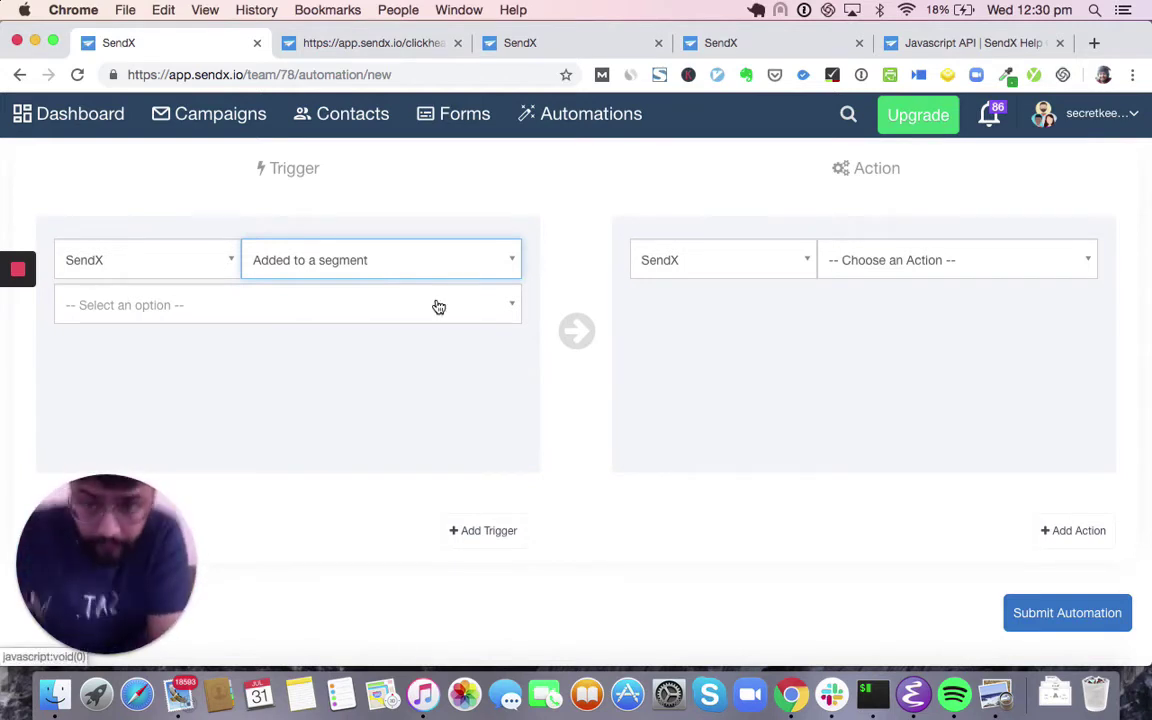
click(783, 353)
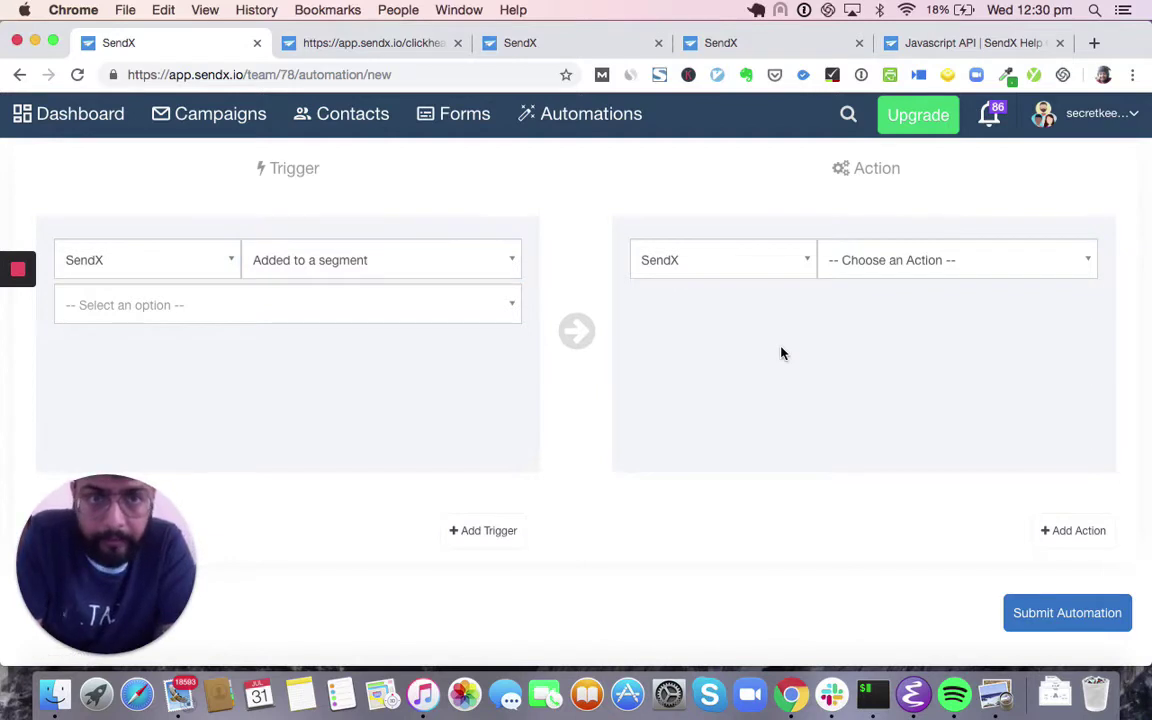
click(440, 275)
click(440, 274)
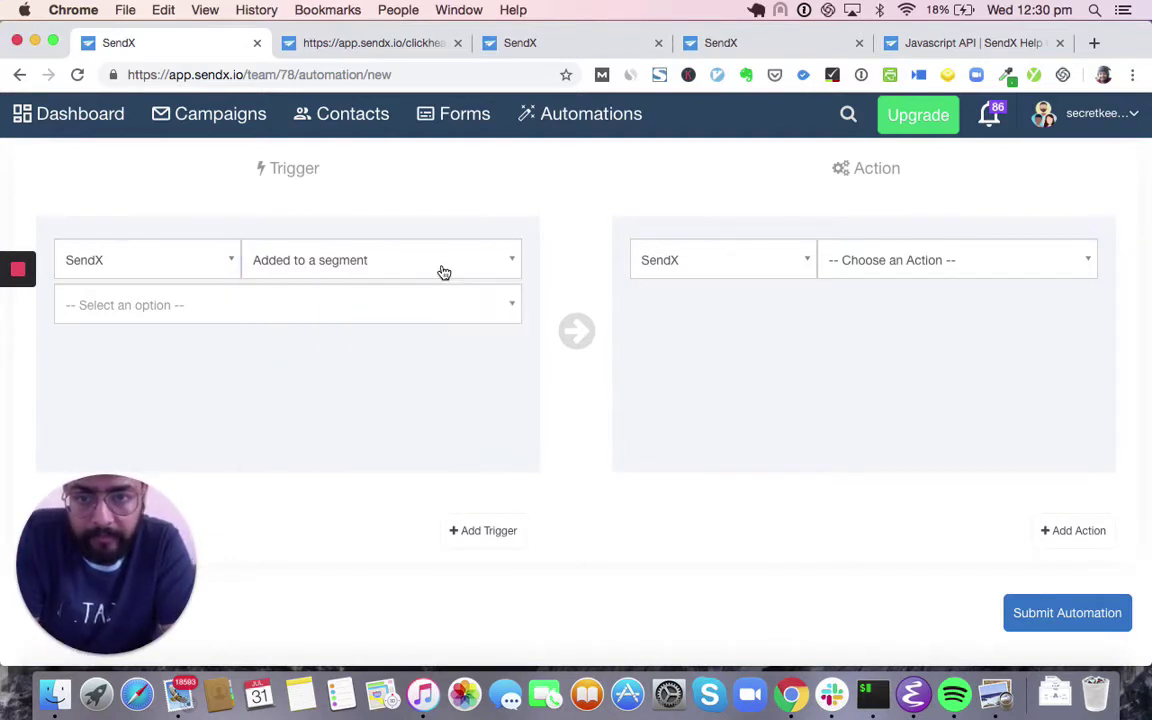
click(422, 316)
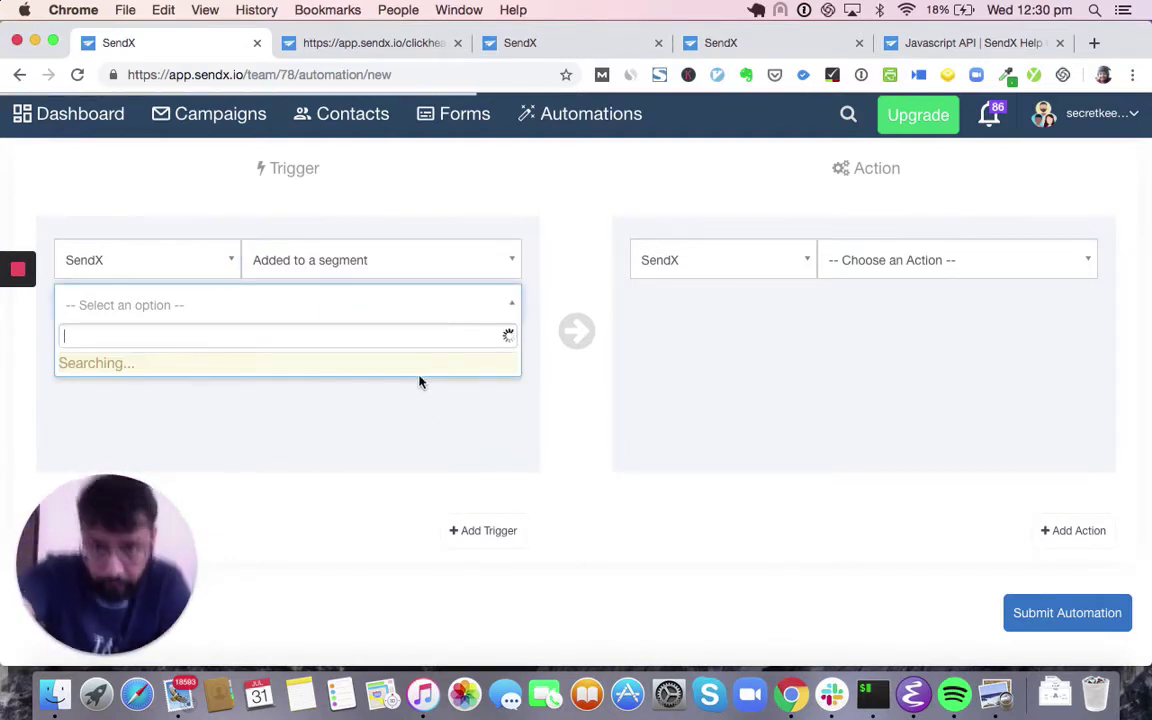
scroll(440, 445, down, 4)
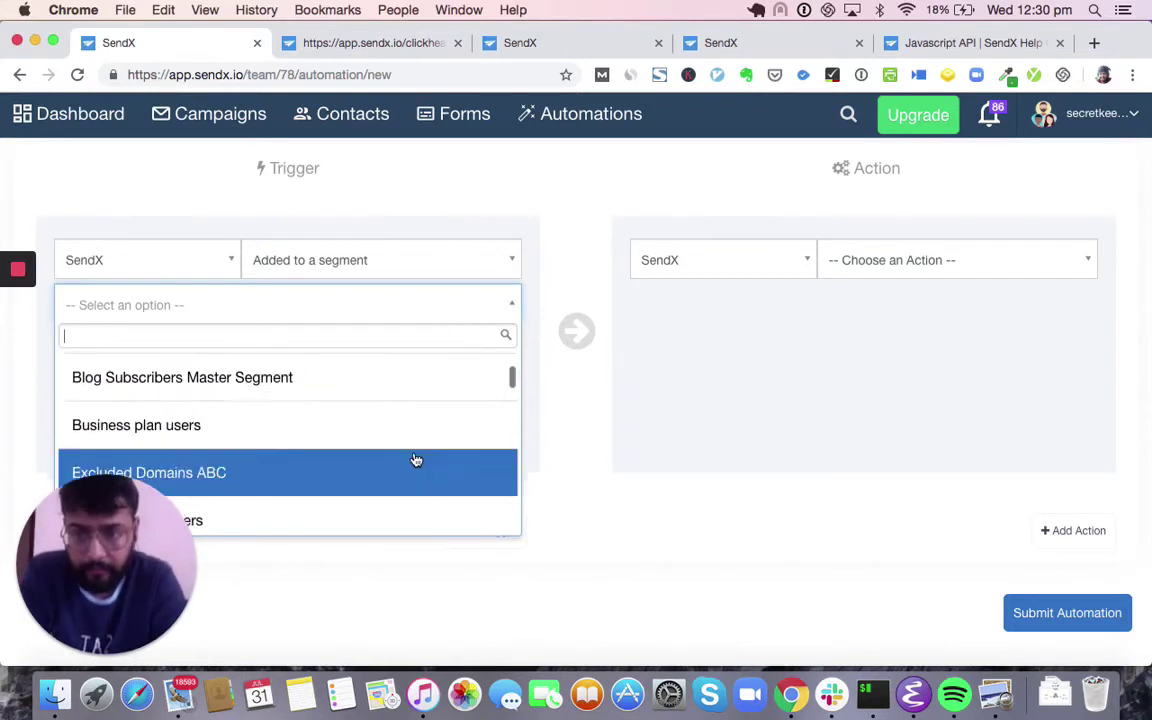
scroll(414, 464, down, 5)
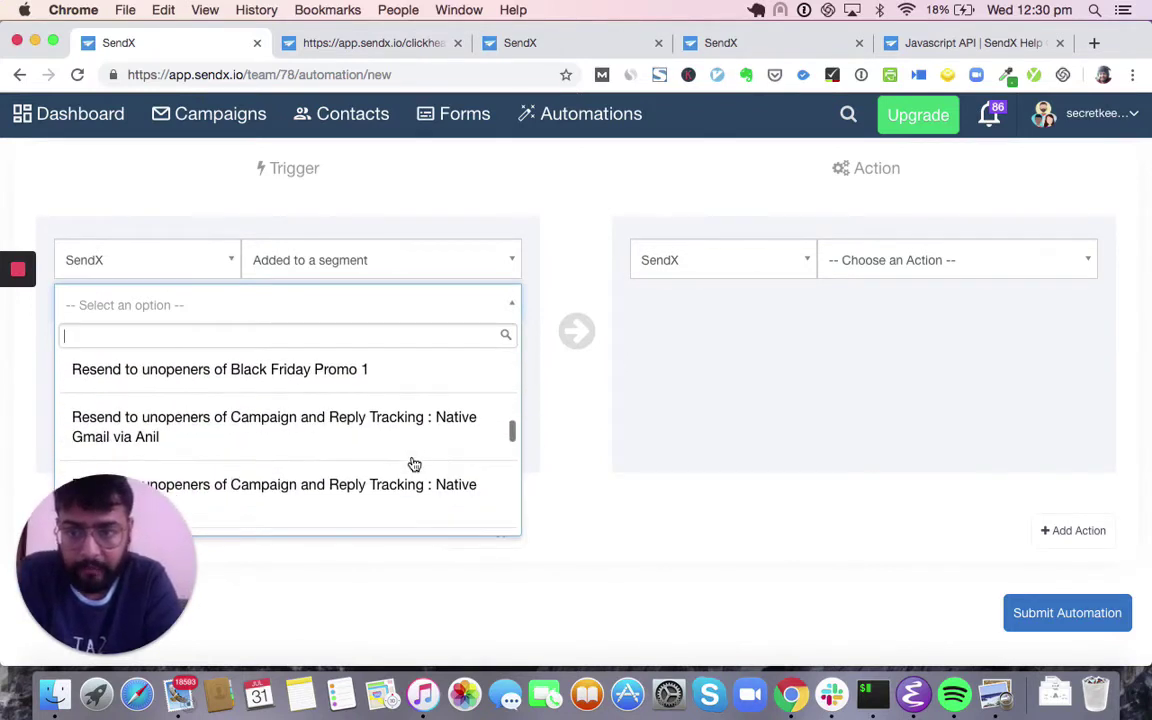
scroll(414, 464, up, 2)
scroll(414, 464, down, 10)
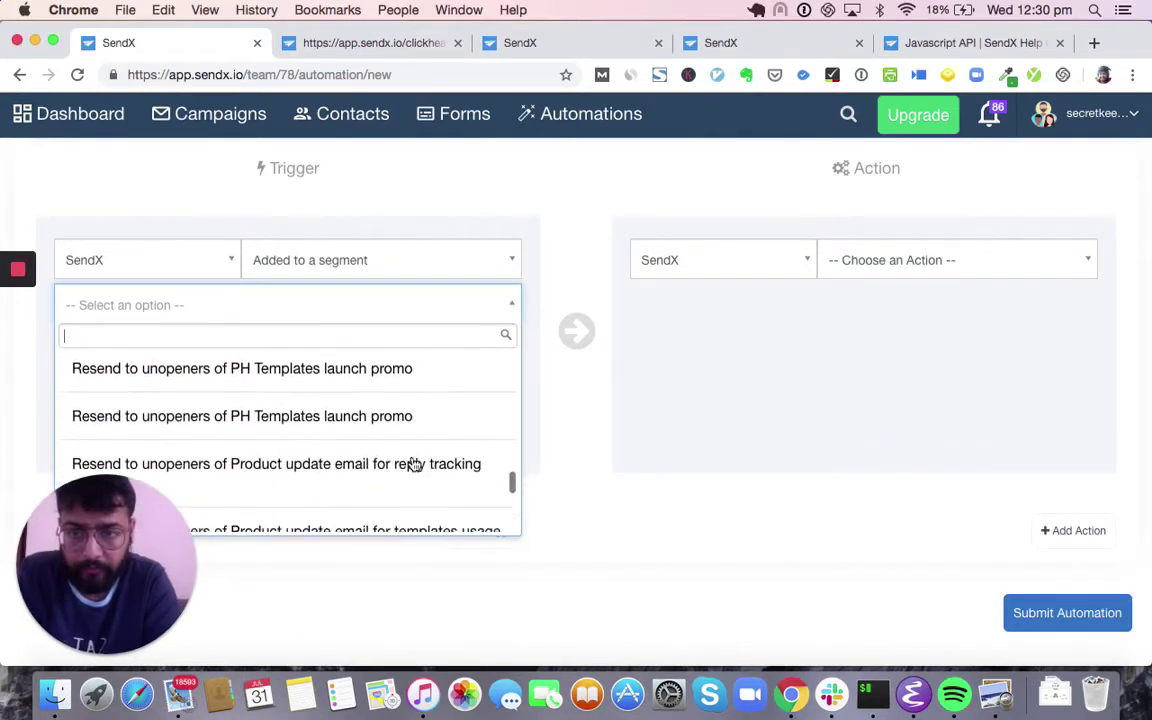
scroll(414, 464, down, 5)
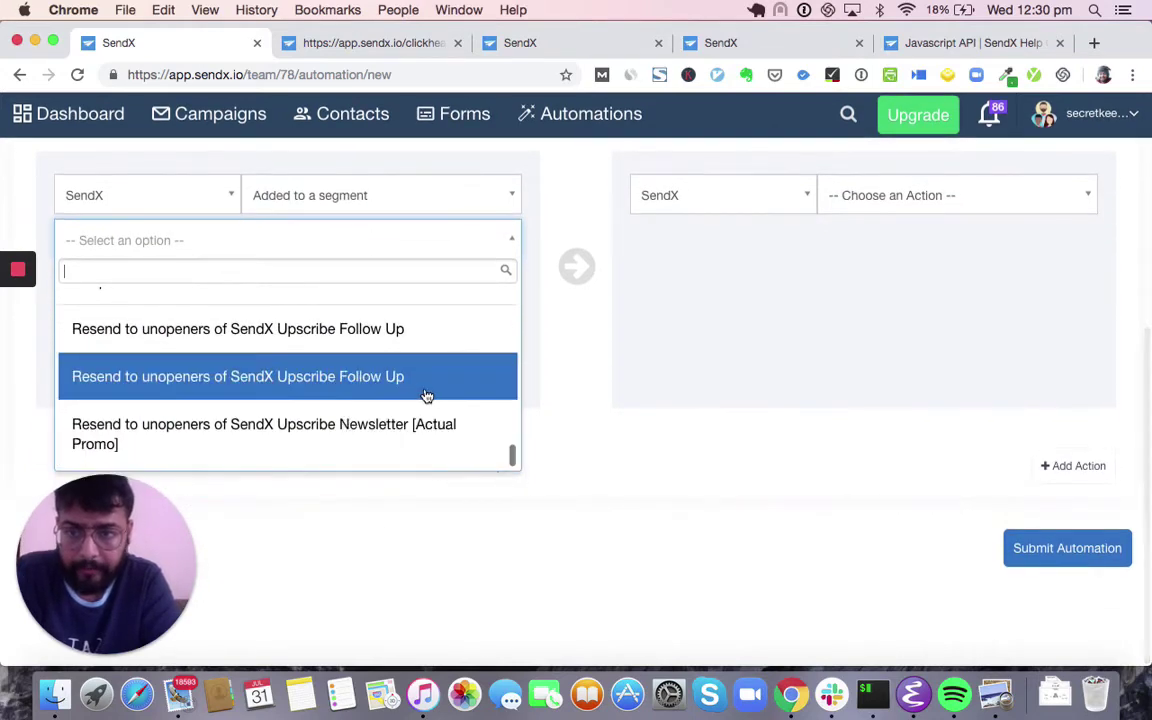
scroll(427, 396, up, 15)
scroll(427, 396, up, 5)
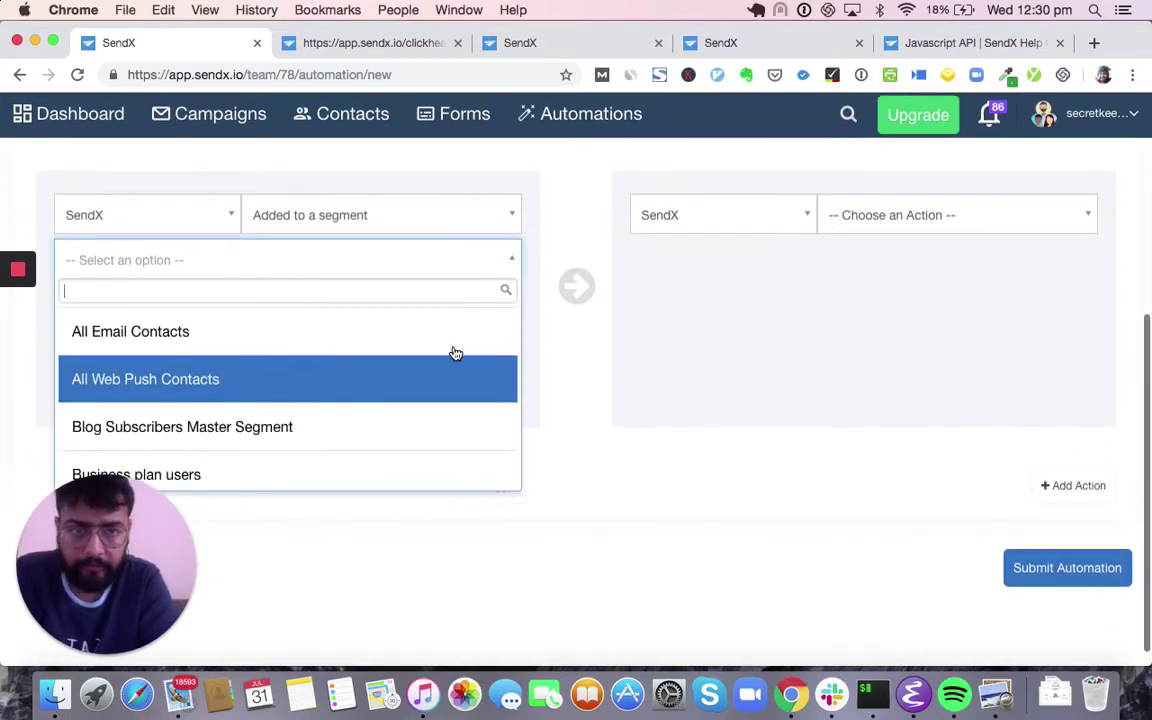
click(590, 360)
scroll(589, 360, up, 3)
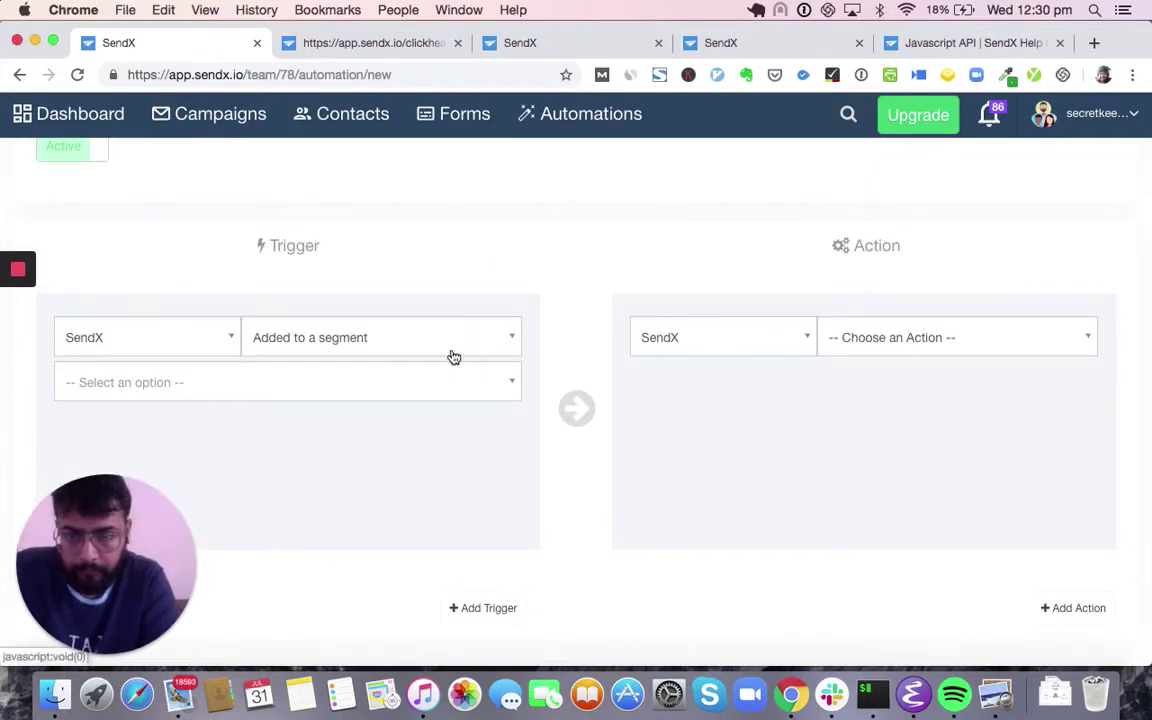
- Make the first action Removed from a drip for the Demo Drip User Onboarding Sequence
click(892, 343)
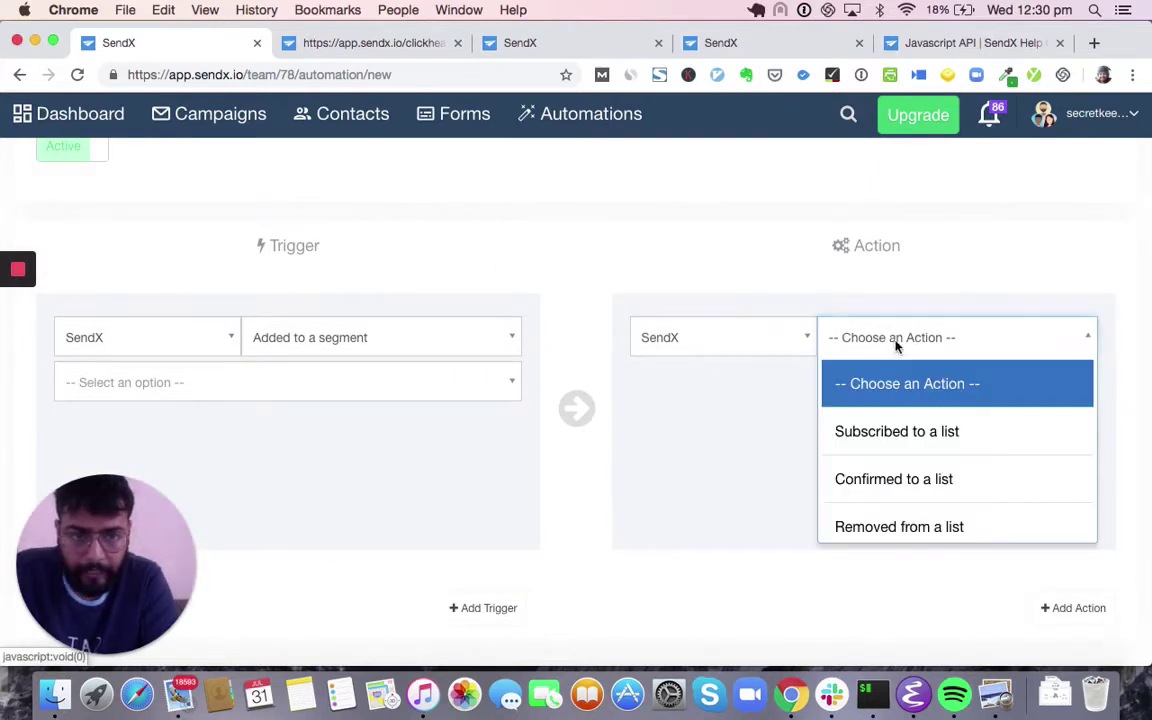
scroll(910, 452, down, 5)
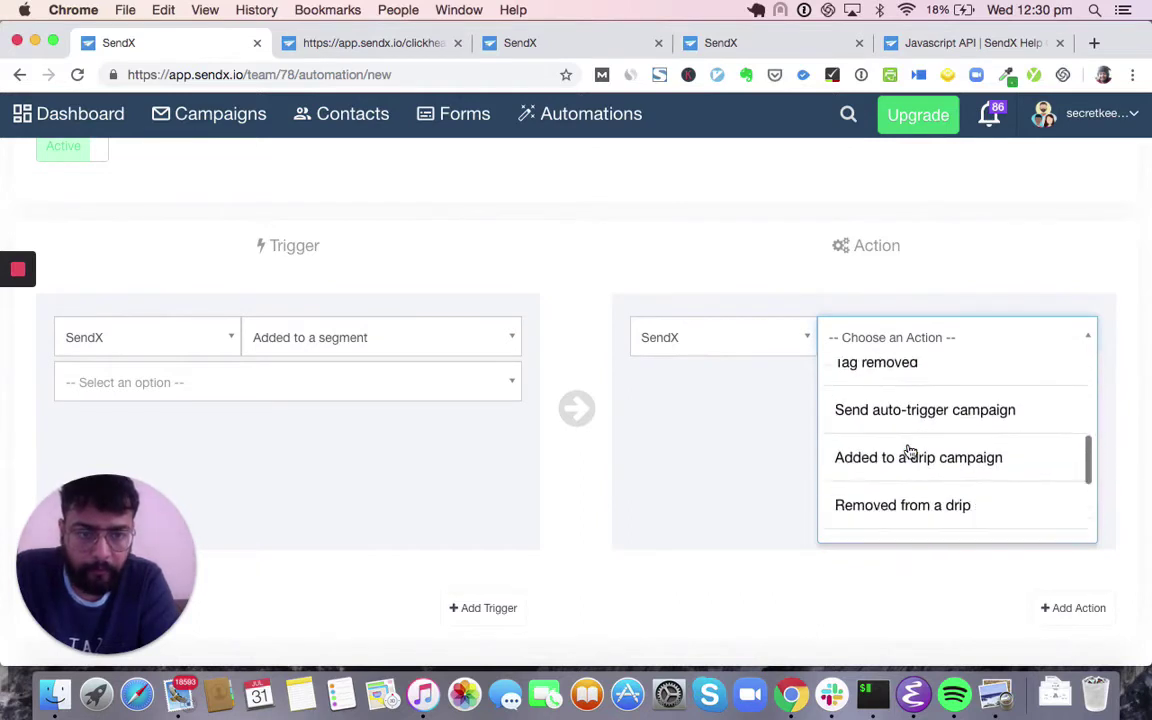
click(906, 505)
click(873, 388)
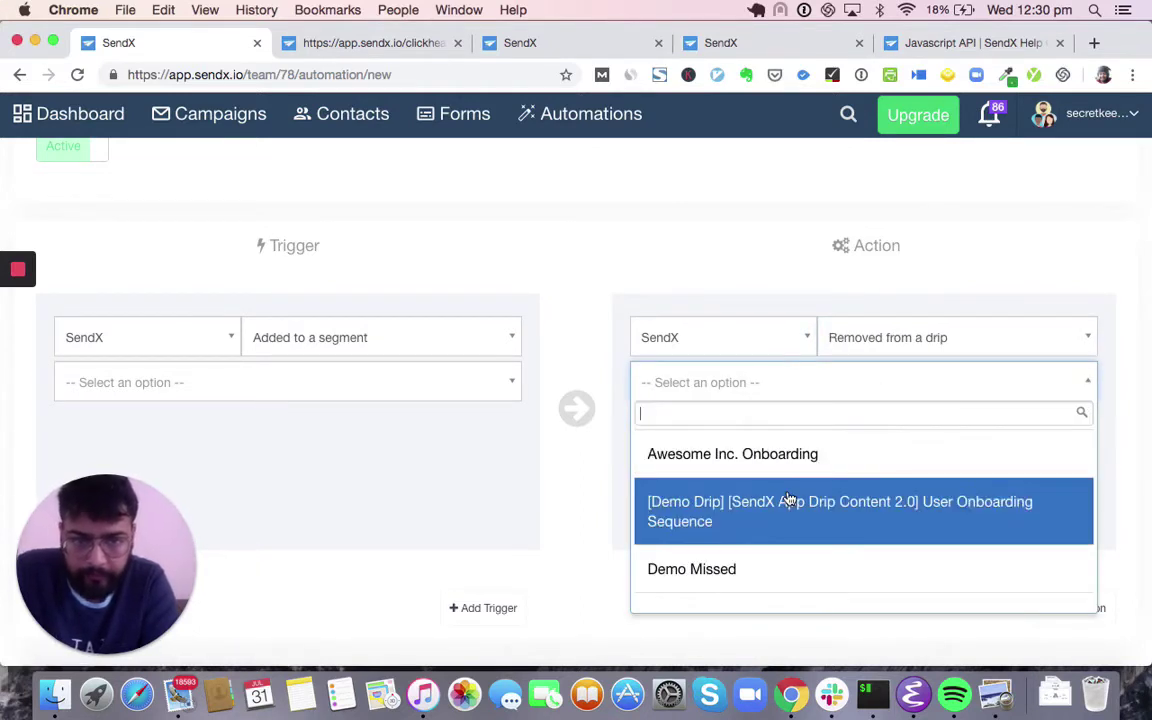
click(789, 499)
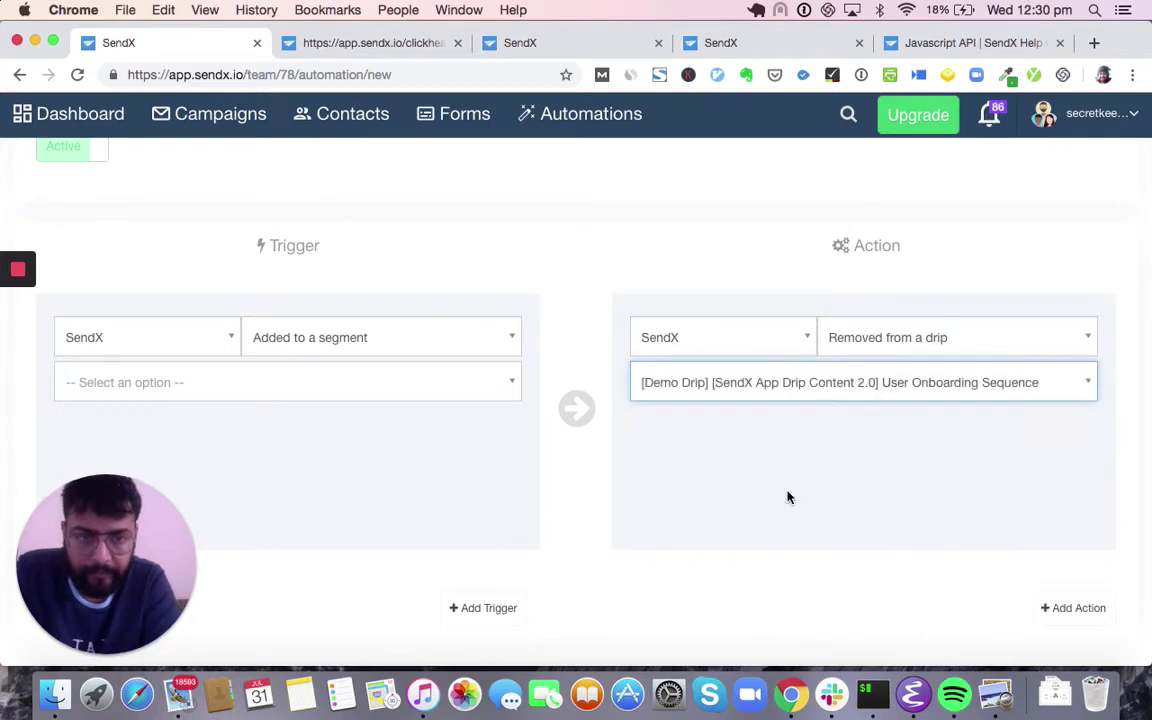
- Add a second action and show its action choices
click(1078, 608)
scroll(985, 500, down, 5)
click(985, 424)
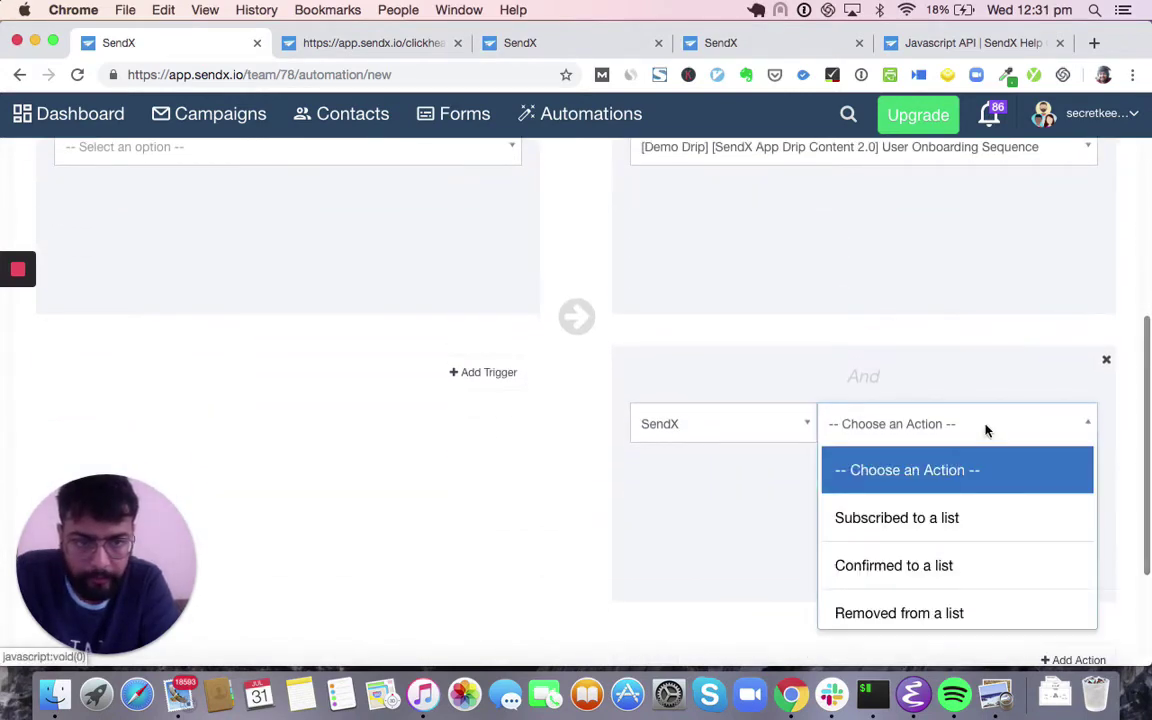
scroll(951, 540, down, 3)
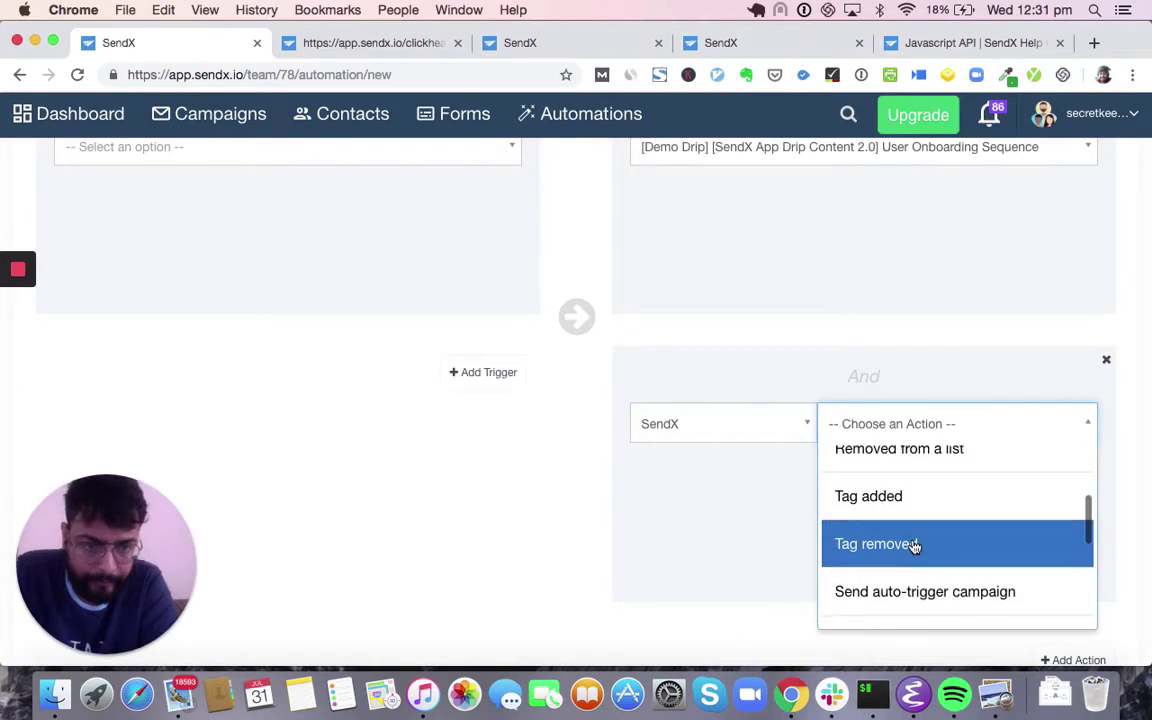
- Set the second action to Added to a drip campaign with PH Onboarding Drip
scroll(913, 547, down, 2)
click(918, 566)
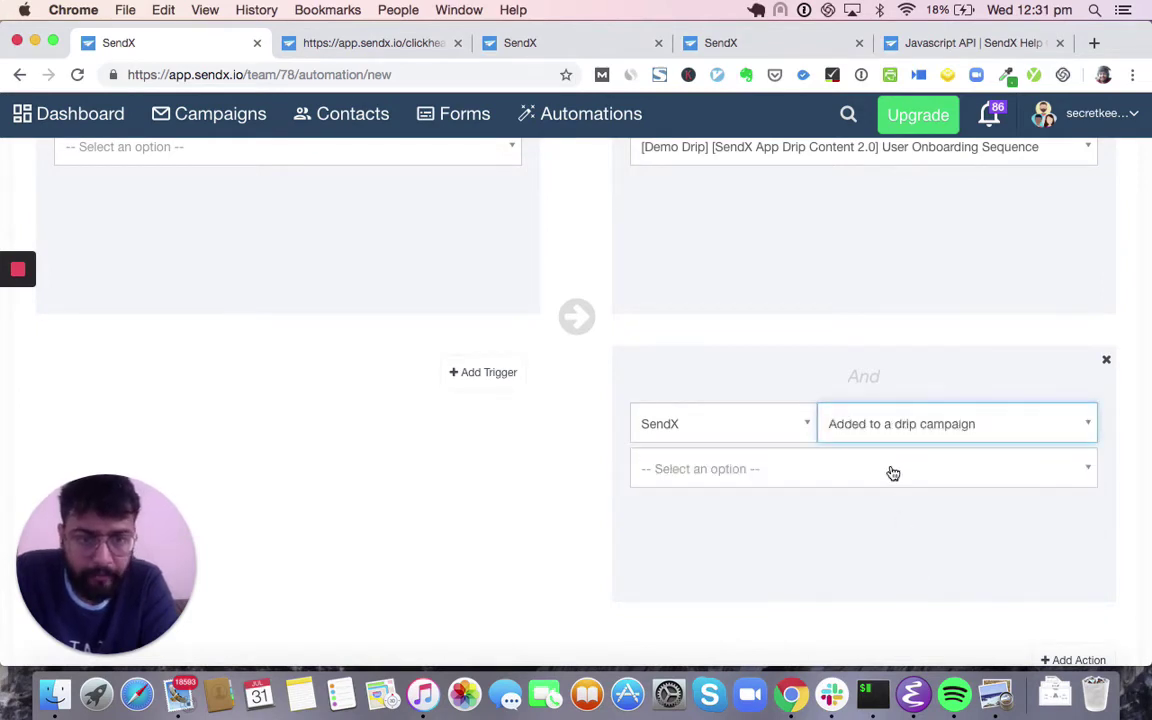
click(890, 472)
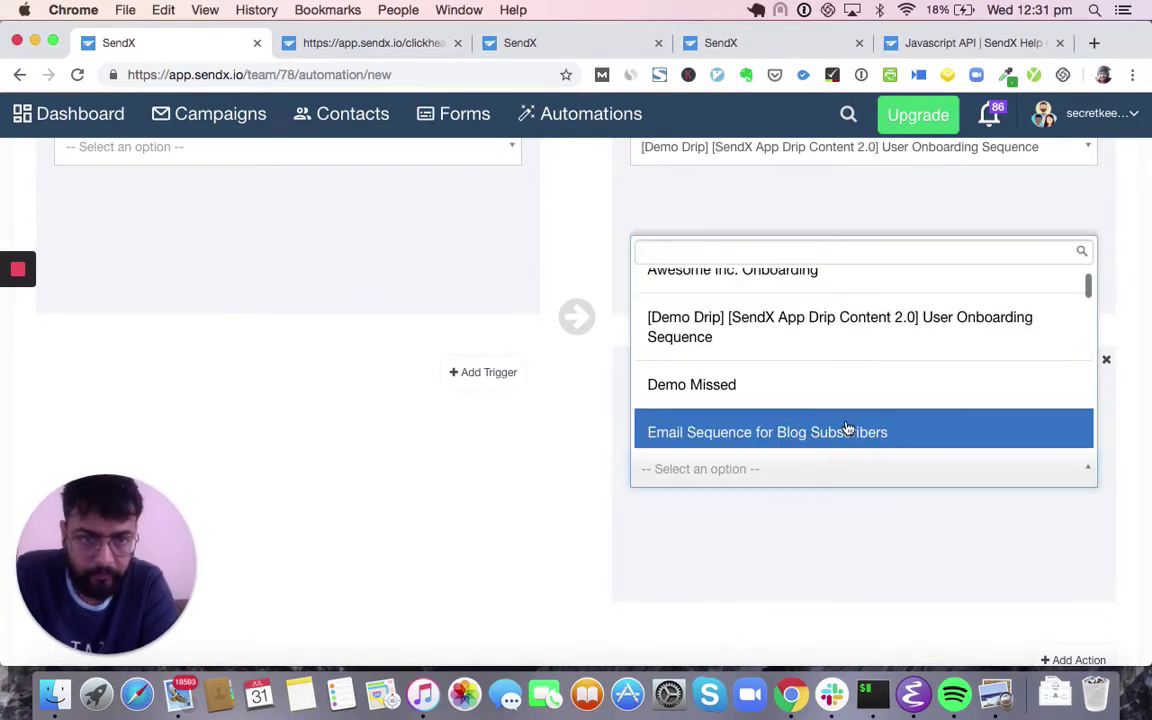
scroll(827, 335, down, 3)
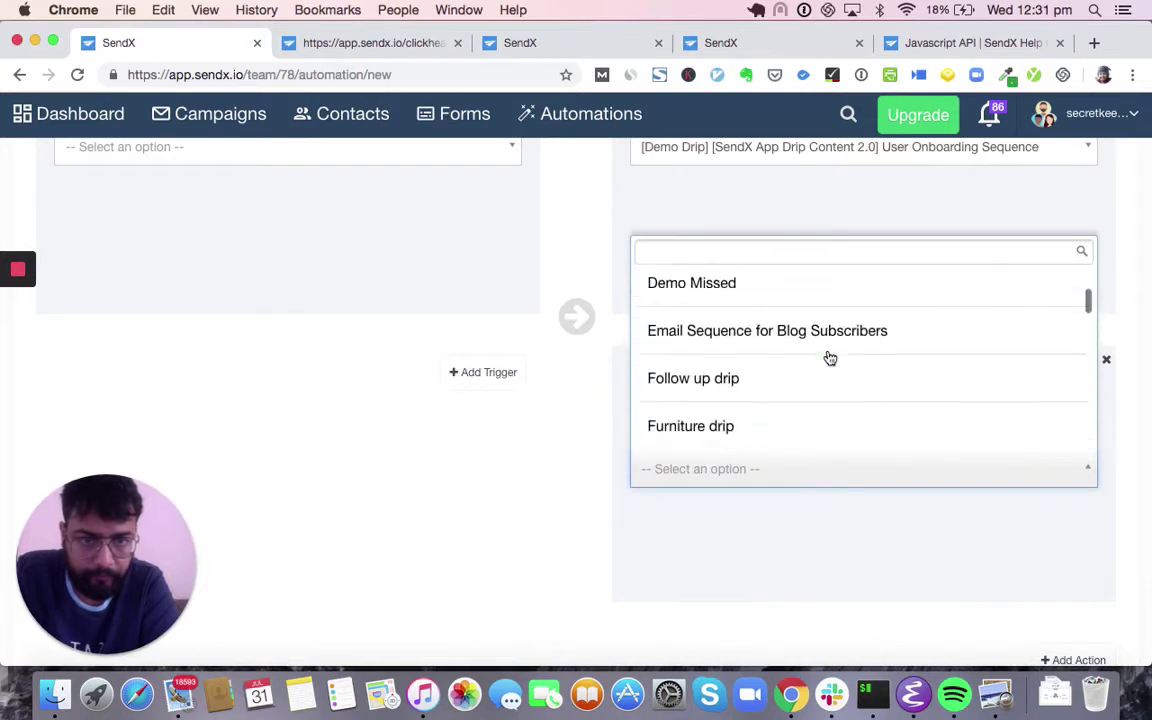
scroll(760, 400, down, 4)
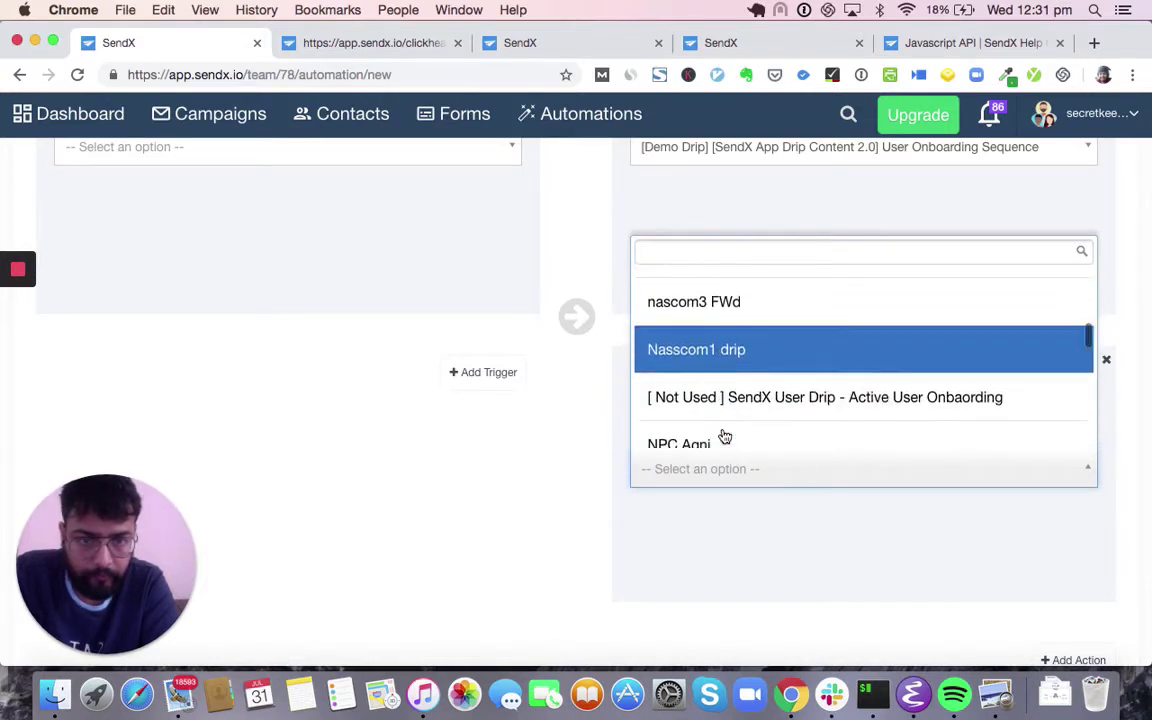
scroll(765, 366, up, 1)
scroll(770, 363, up, 1)
scroll(782, 355, down, 2)
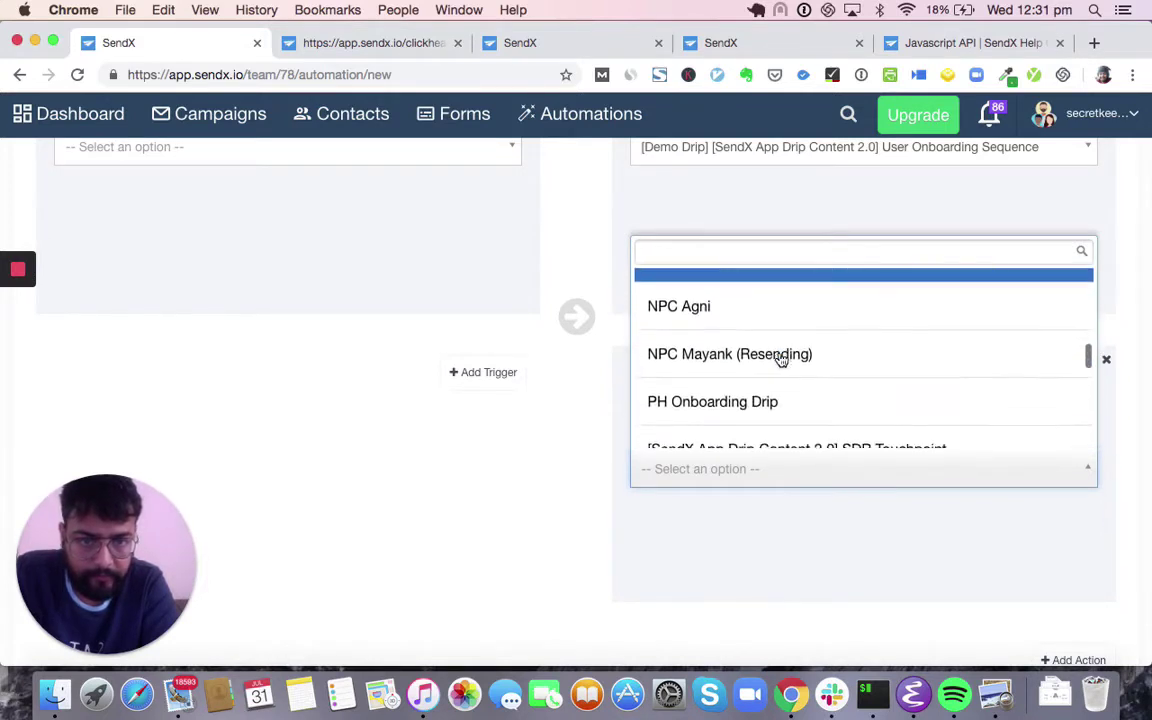
click(753, 400)
scroll(478, 425, up, 4)
scroll(478, 425, up, 3)
- Switch the automation's trigger event to Tag added
click(380, 509)
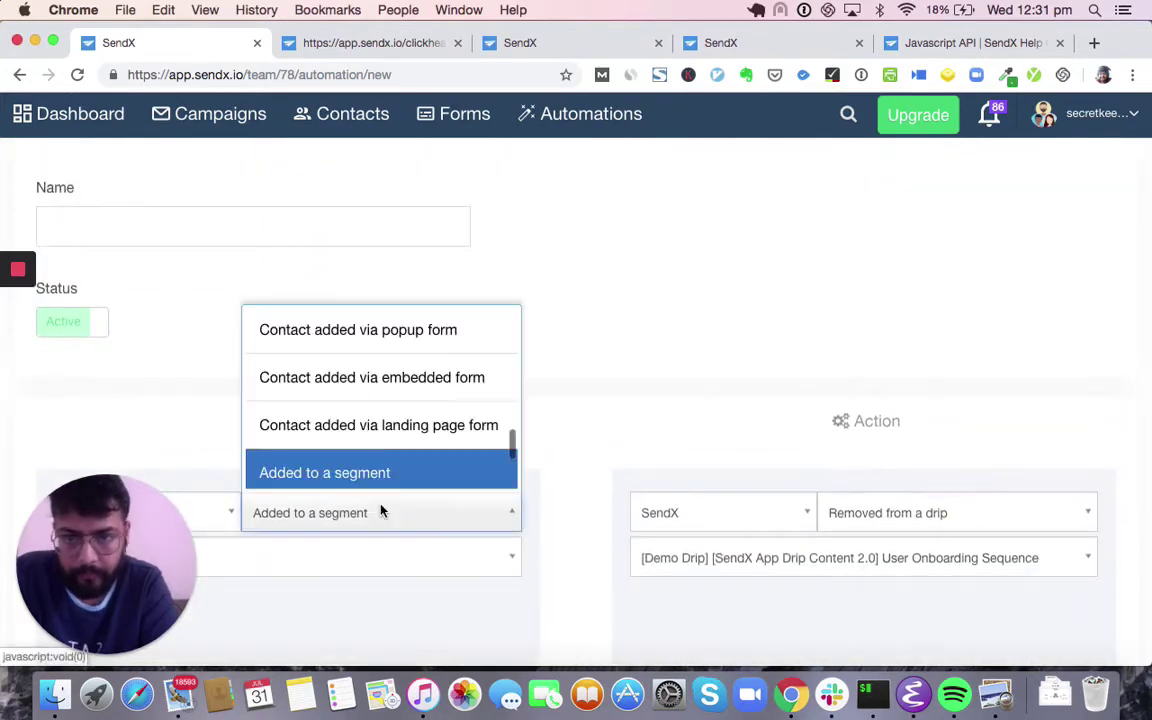
scroll(395, 413, up, 5)
scroll(397, 413, up, 1)
click(333, 445)
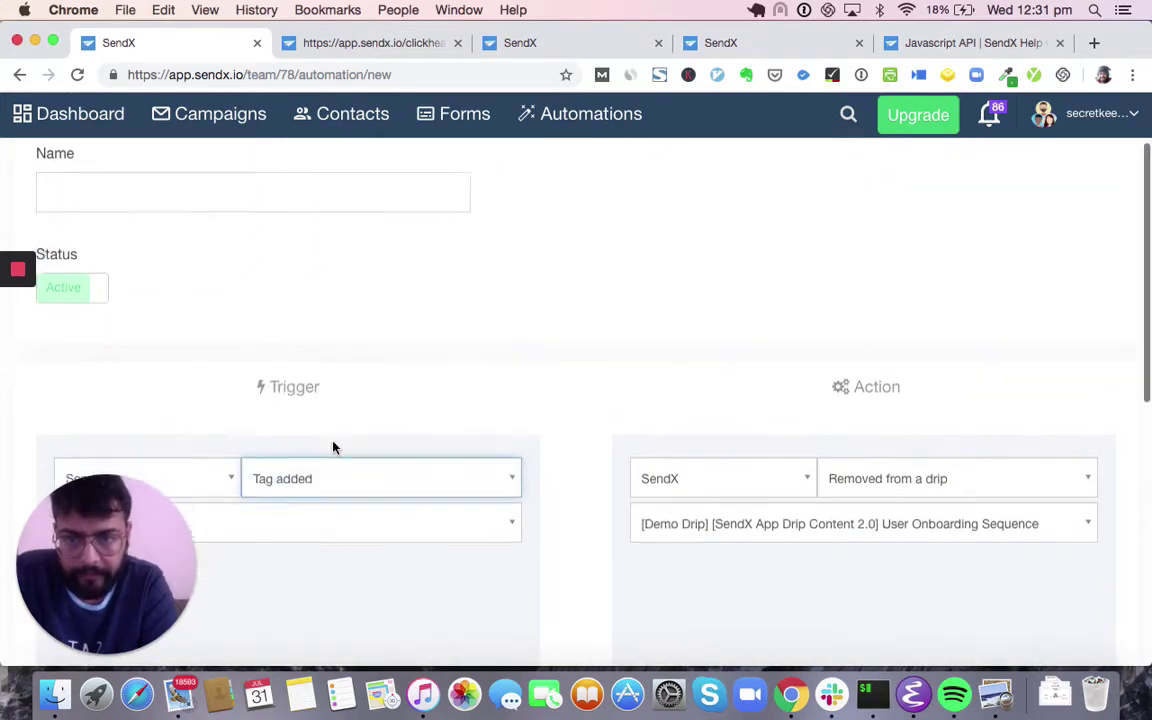
scroll(419, 244, down, 4)
- Search the trigger's tag list and choose 'ebook downloaded' as the tag
click(442, 230)
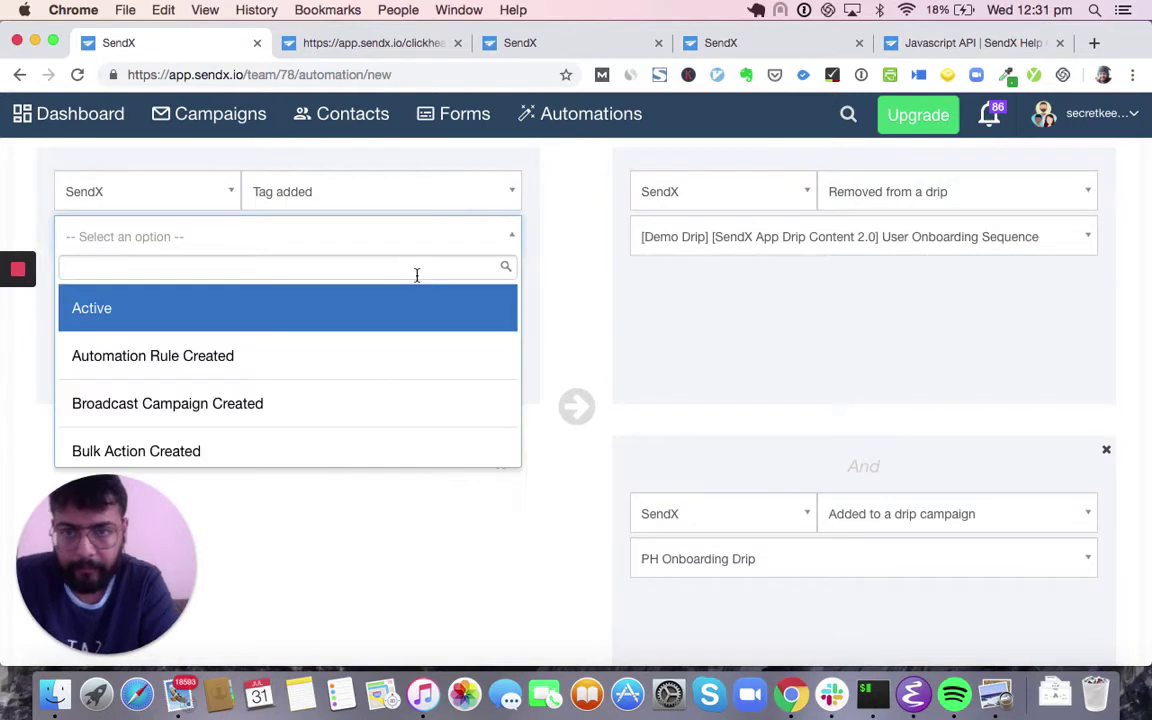
text(paid)
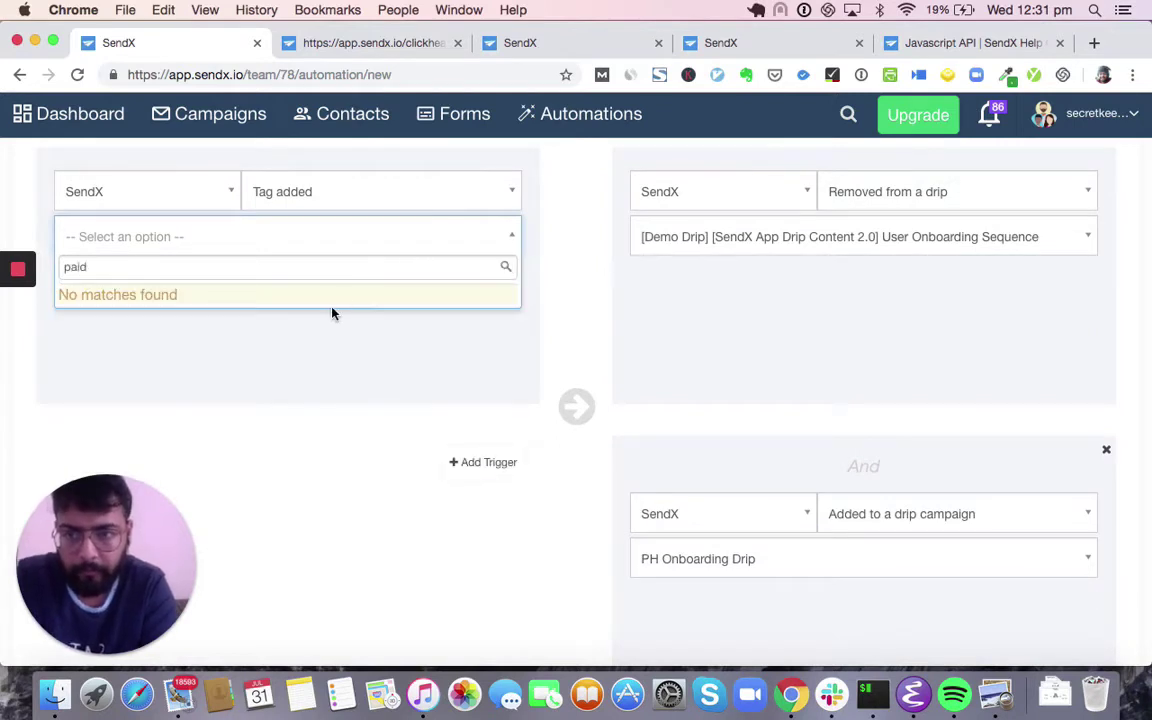
key(BackSpace)
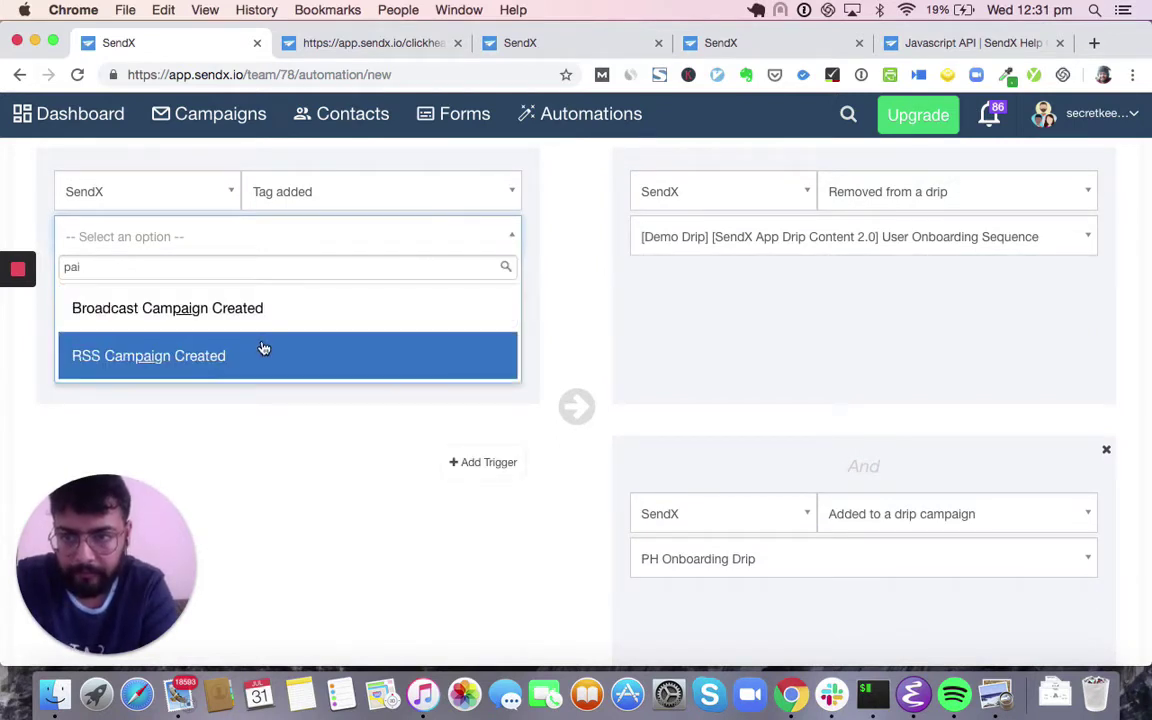
key(BackSpace)
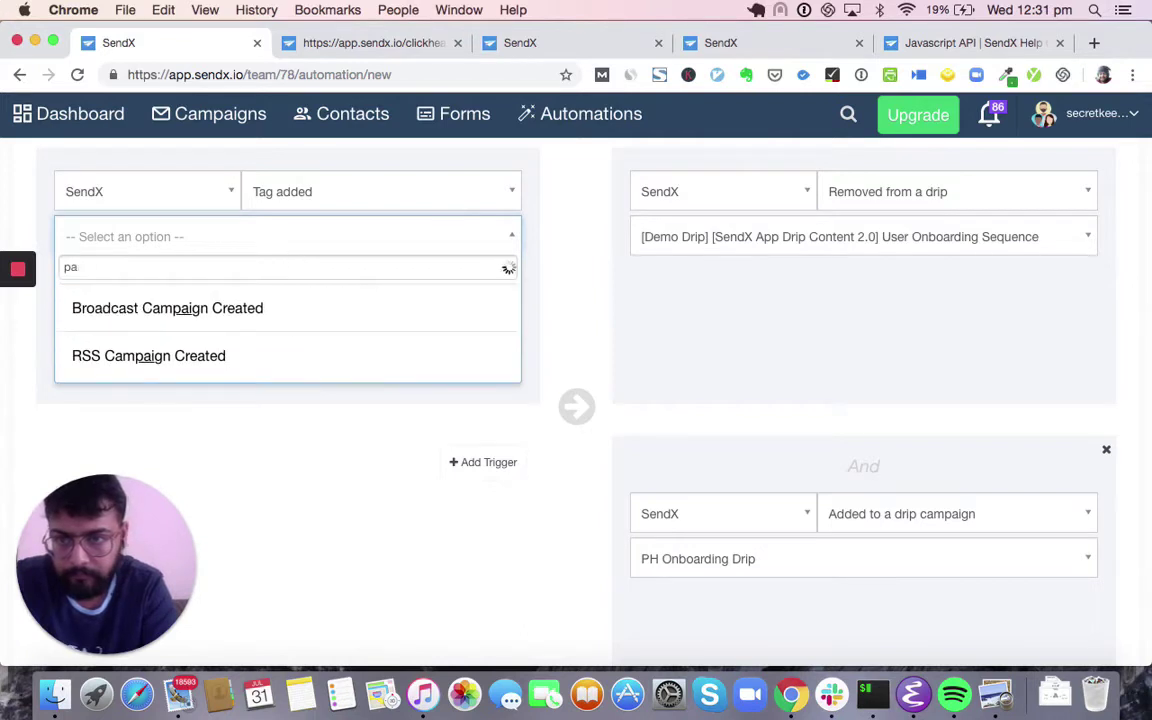
scroll(180, 330, down, 3)
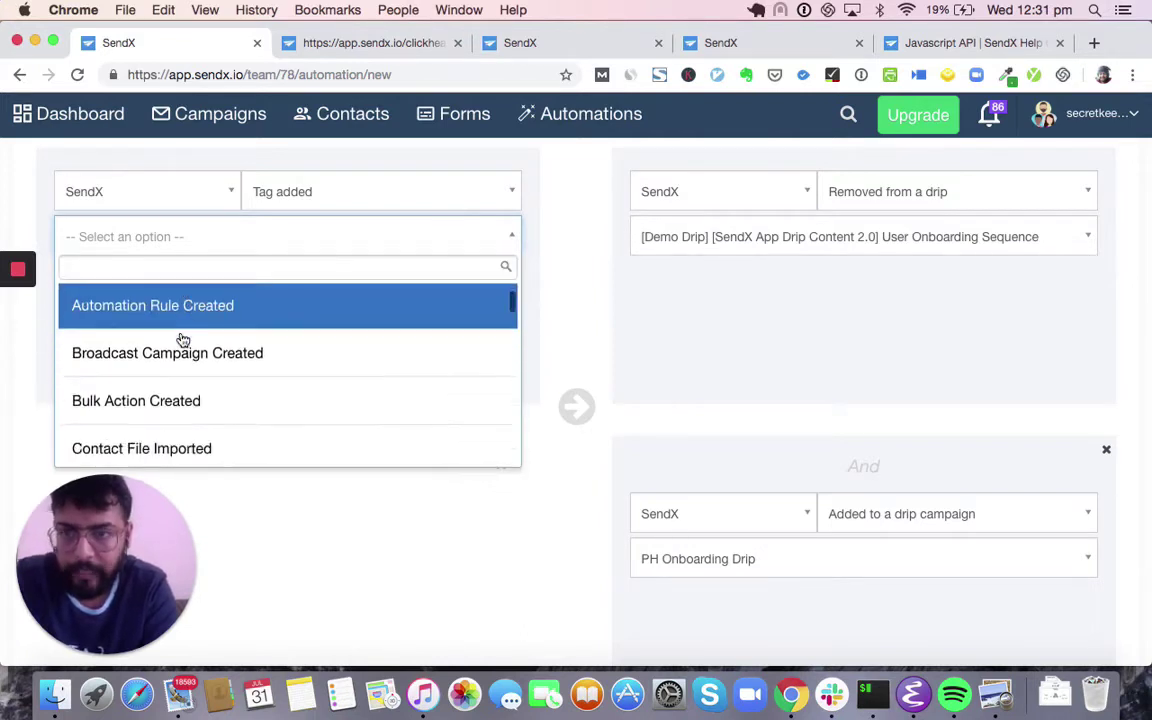
scroll(181, 338, down, 5)
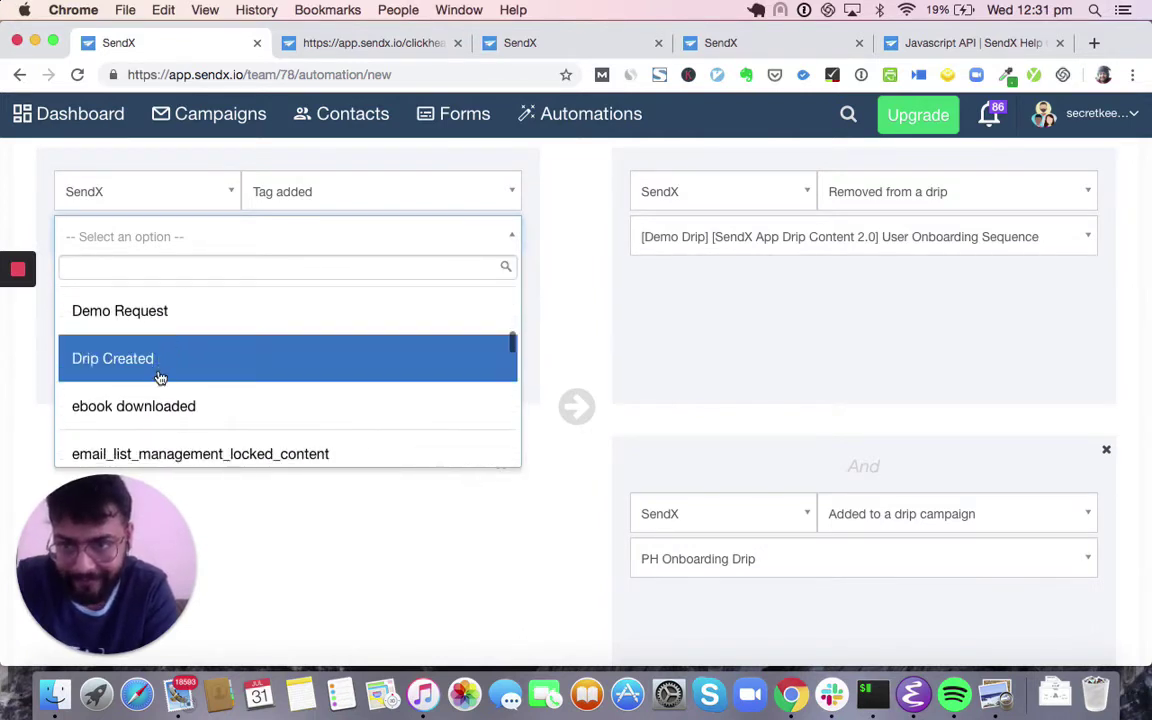
scroll(172, 372, down, 1)
click(160, 373)
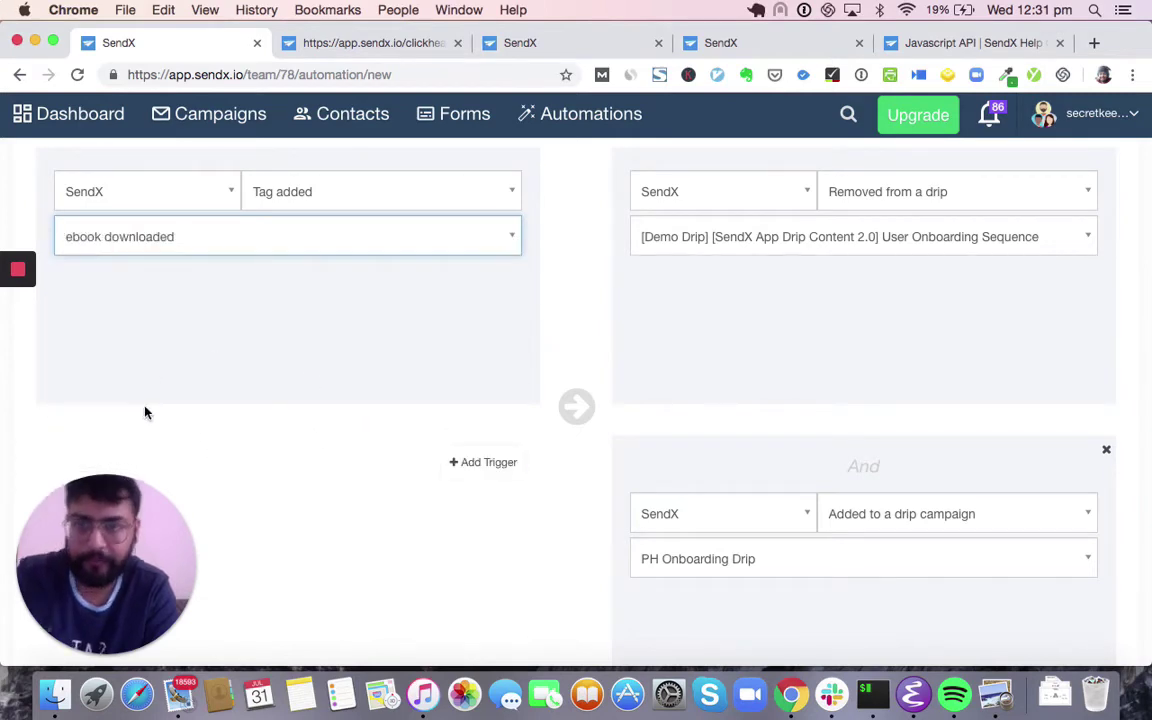
scroll(171, 390, up, 1)
scroll(171, 390, up, 5)
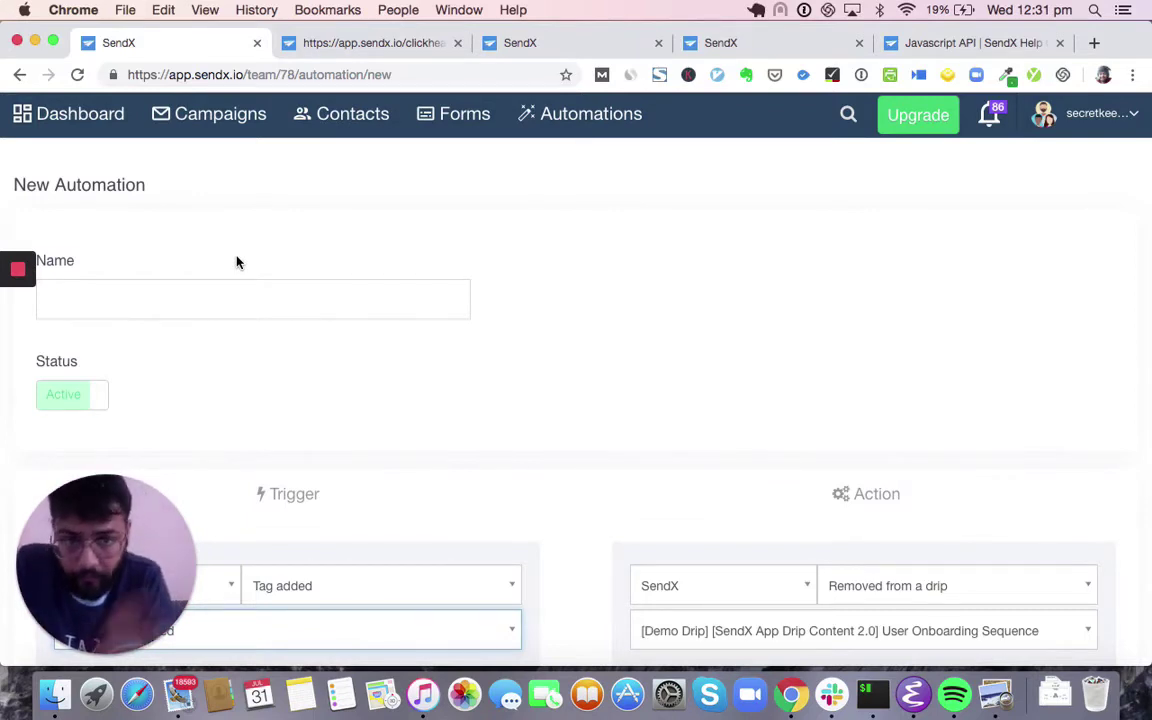
- Open the Auto-Trigger campaign 'Email List Management [Locked Content Email]' and choose Edit
click(232, 117)
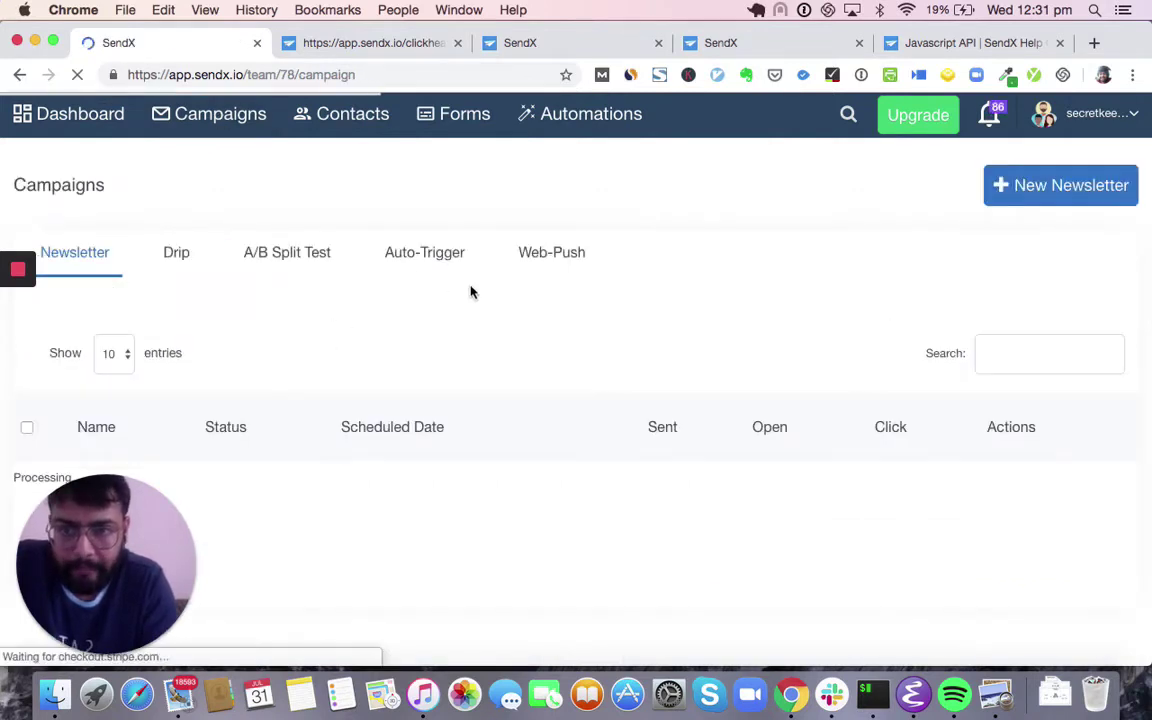
click(411, 252)
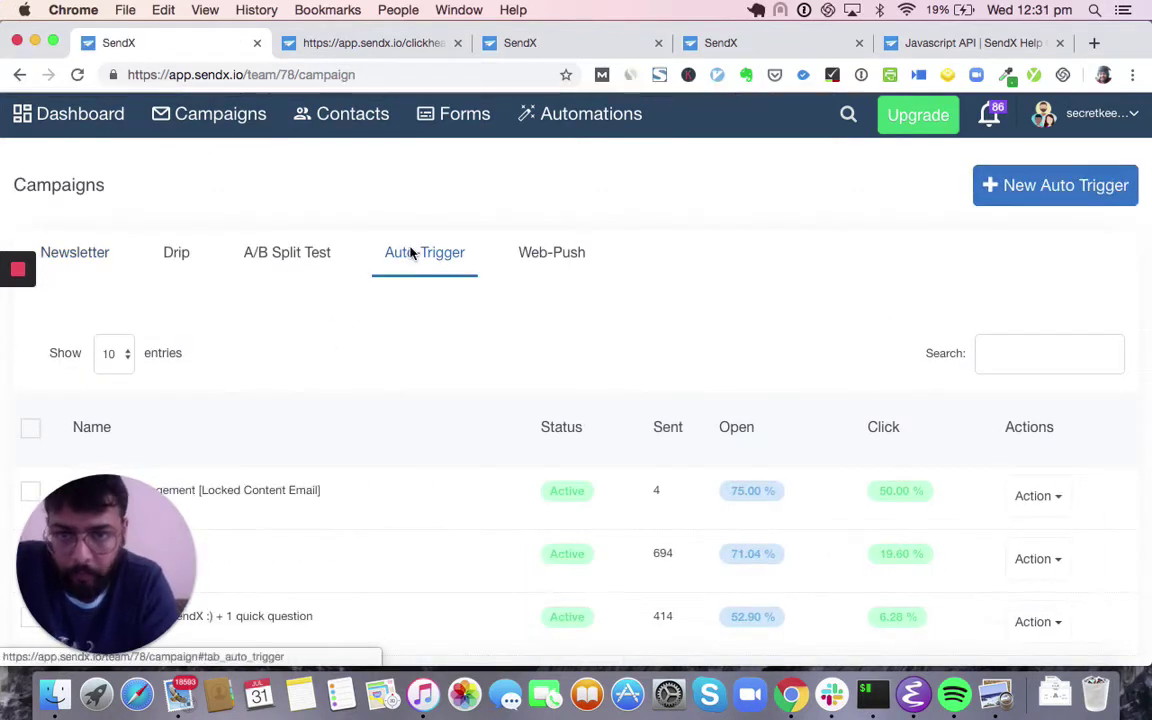
scroll(448, 313, down, 2)
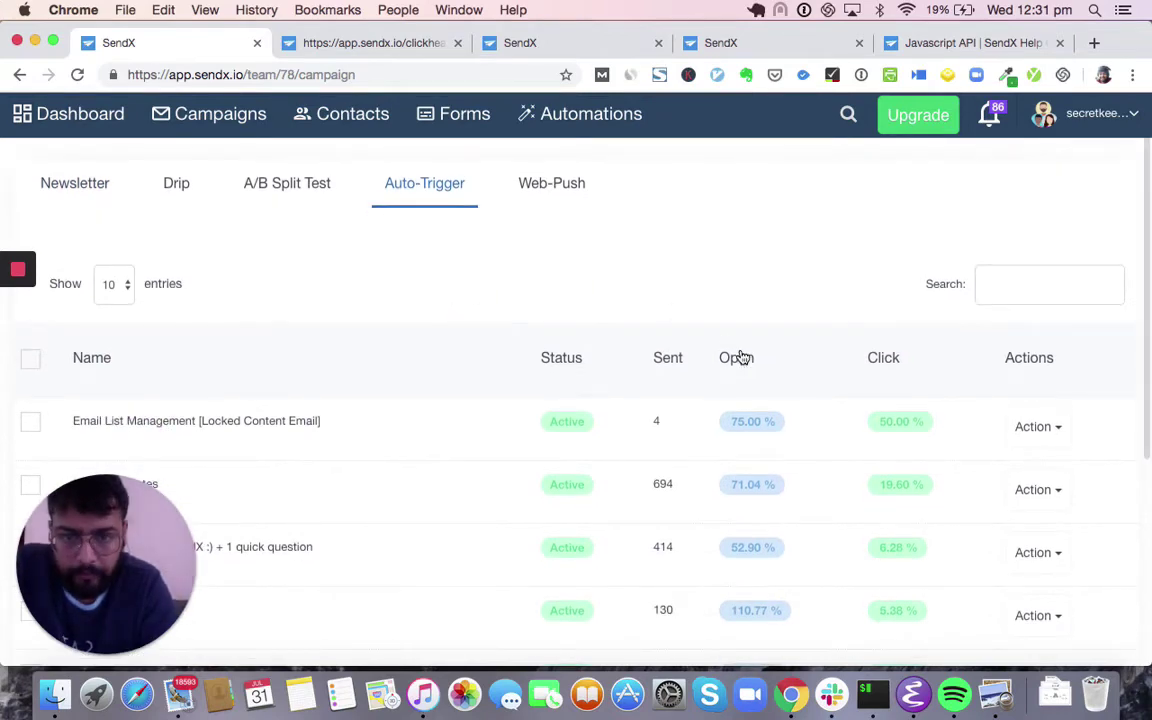
scroll(740, 357, down, 1)
click(659, 380)
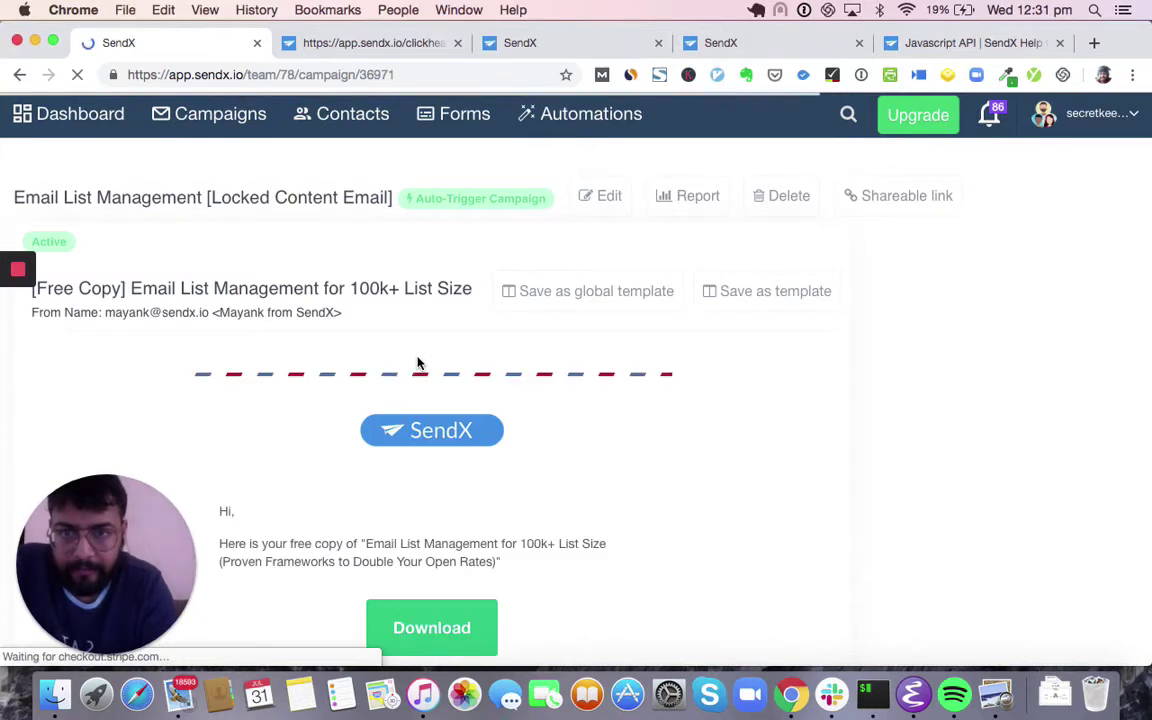
scroll(420, 362, down, 5)
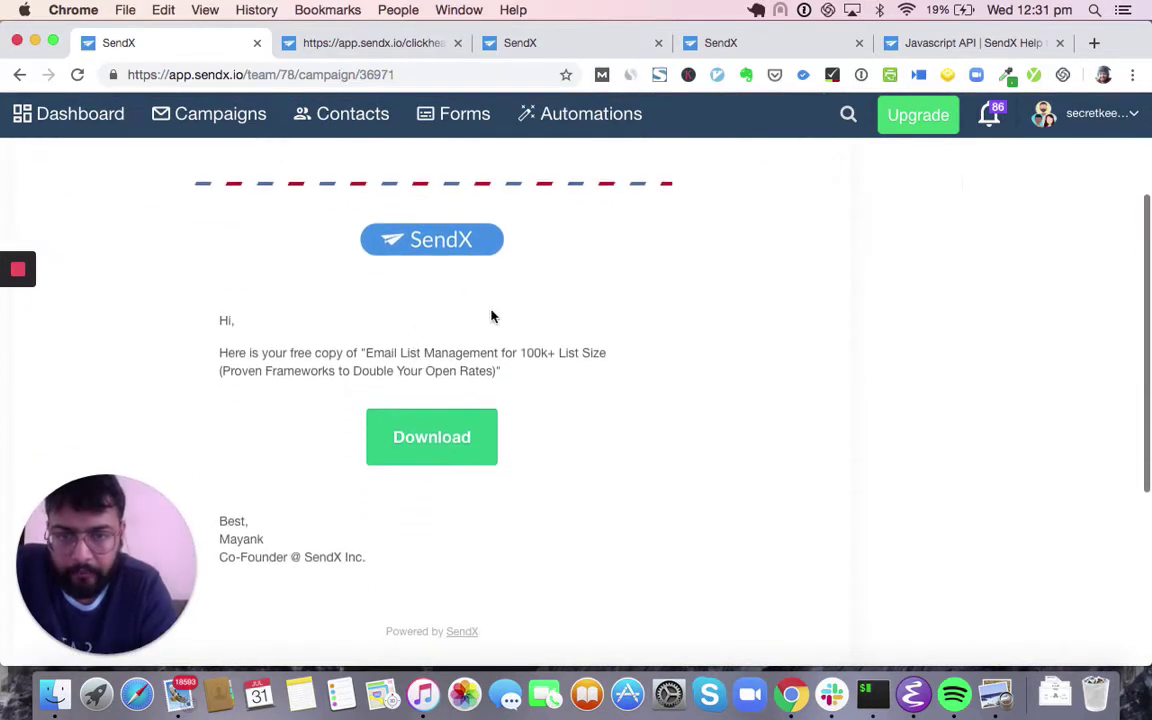
scroll(481, 332, up, 5)
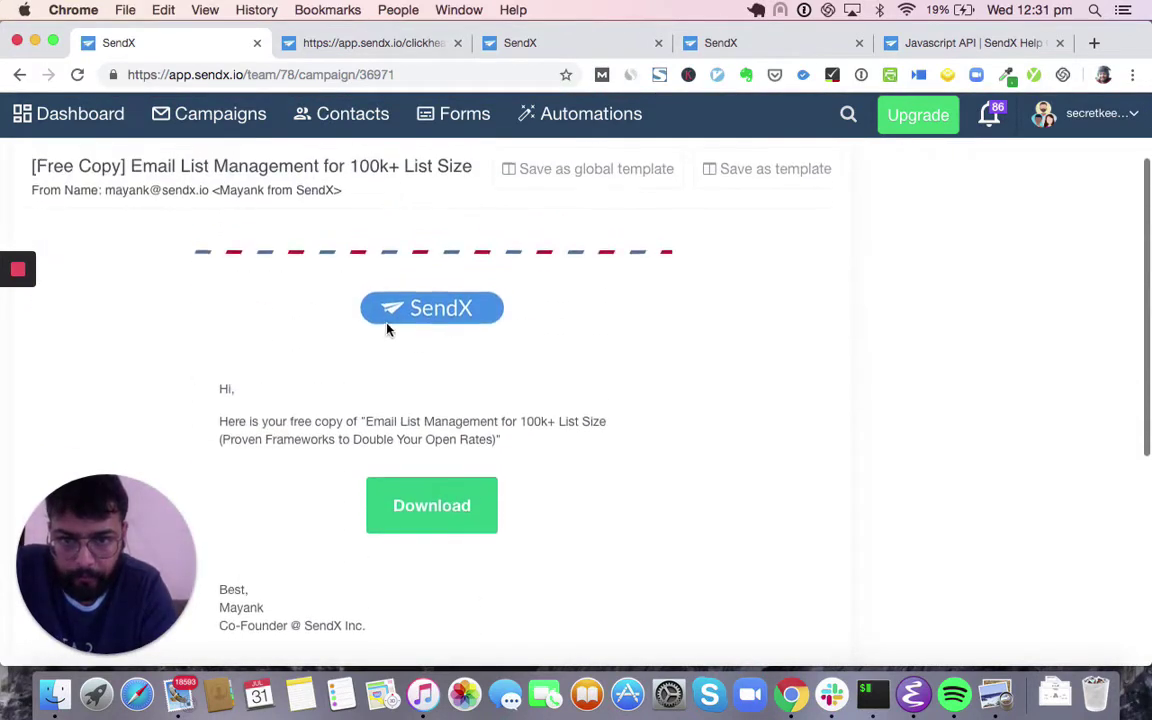
click(600, 197)
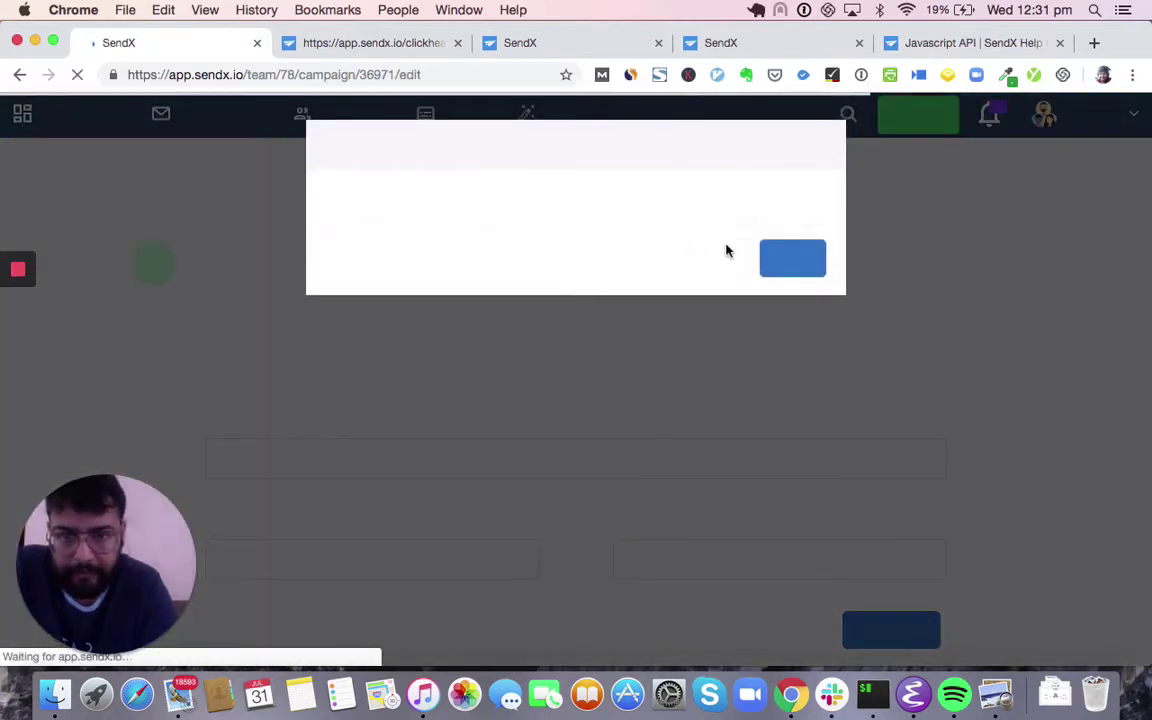
- Confirm editing to turn the campaign into a draft and go to its step 3 Content
click(814, 250)
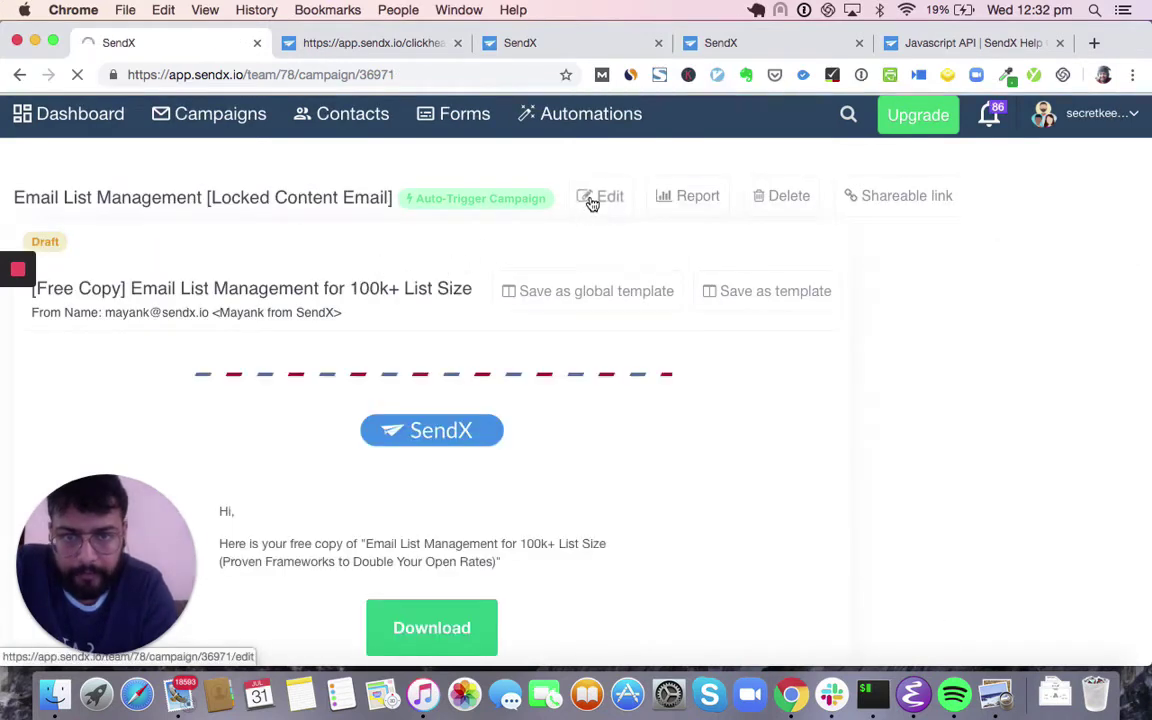
click(594, 198)
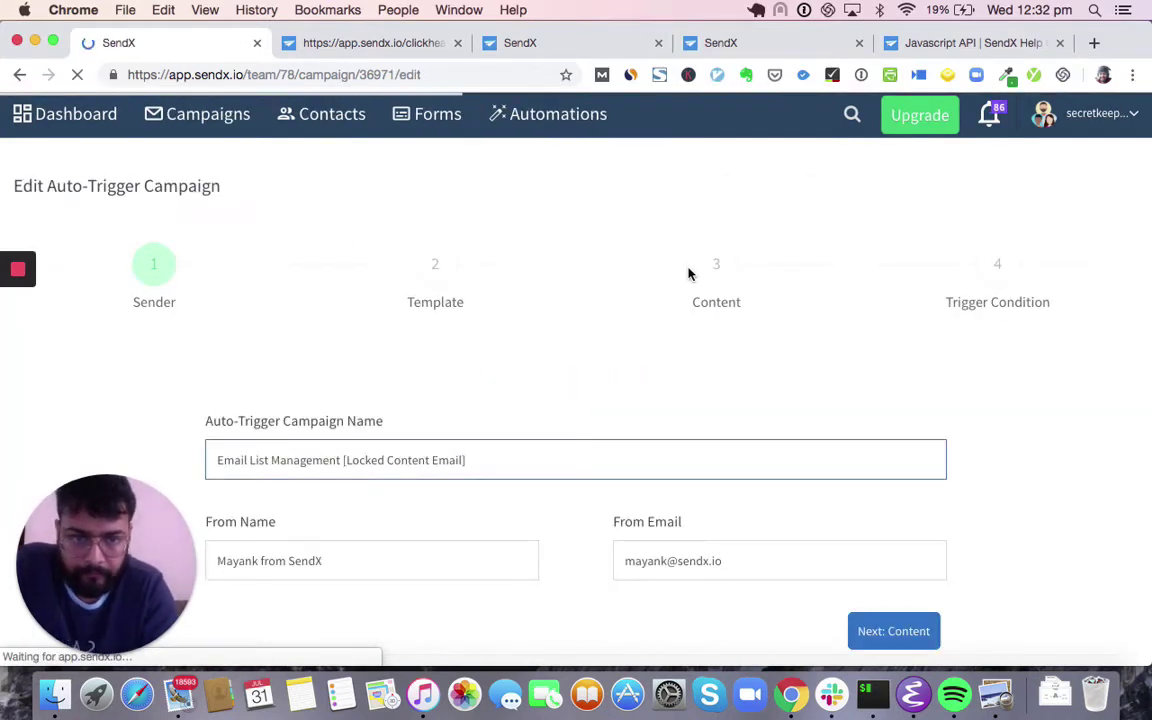
click(716, 266)
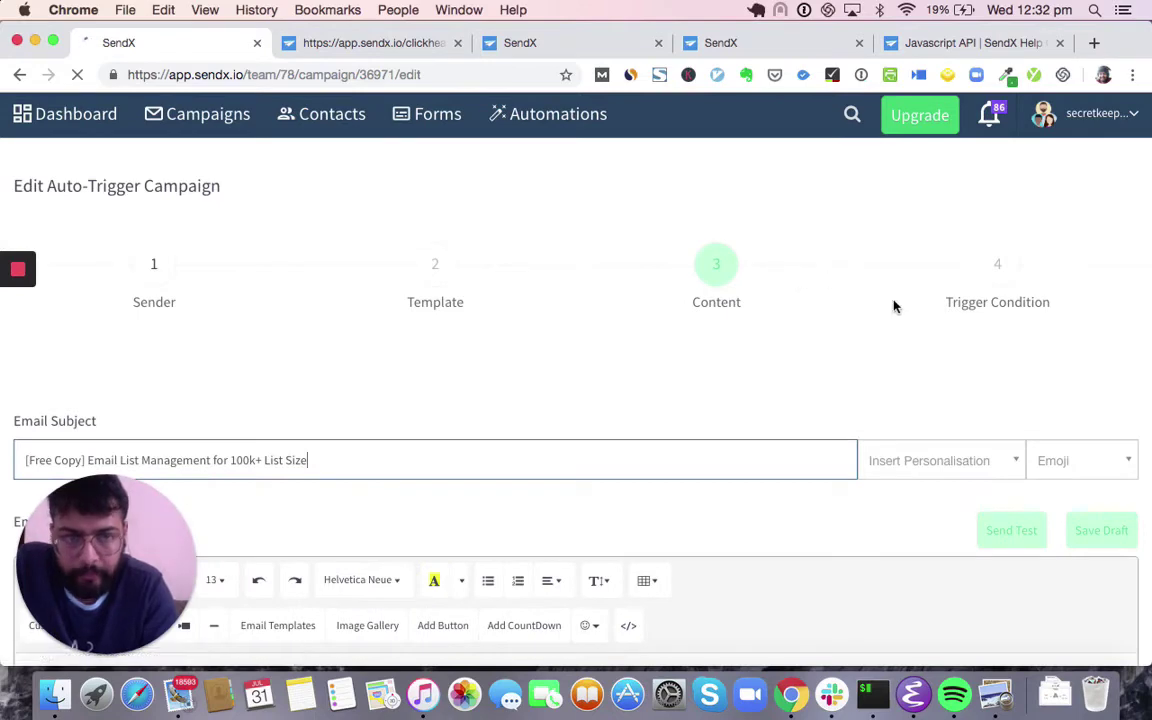
scroll(931, 252, down, 5)
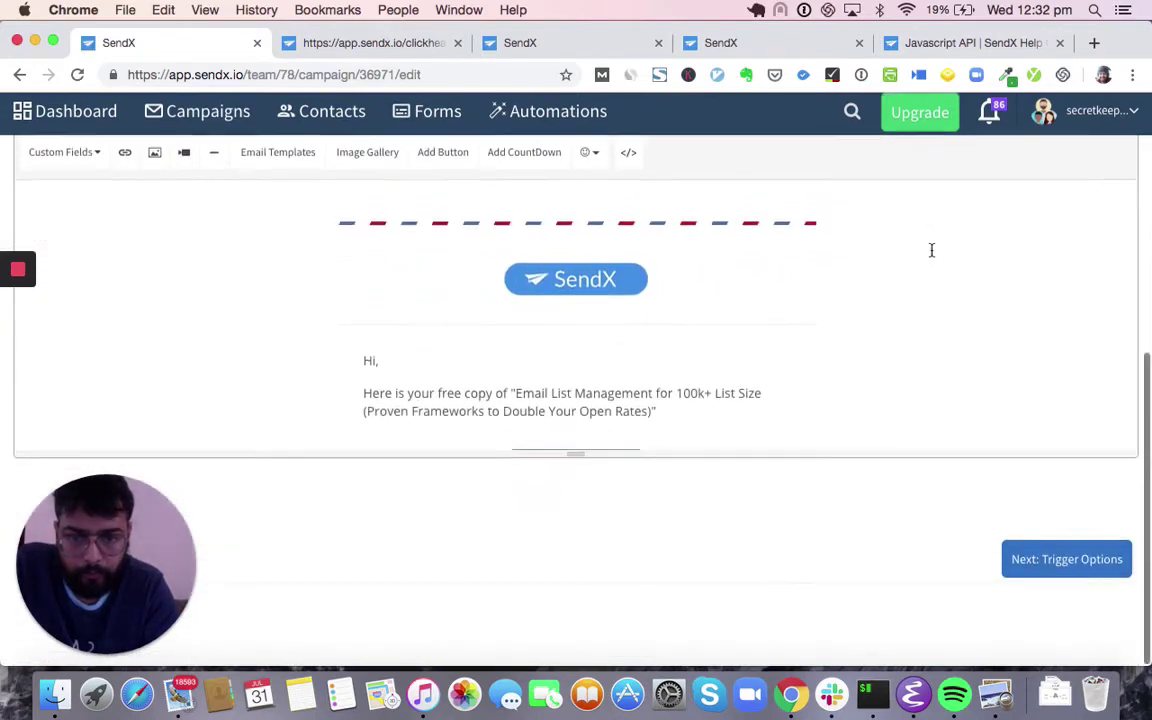
scroll(931, 250, up, 5)
scroll(950, 341, down, 4)
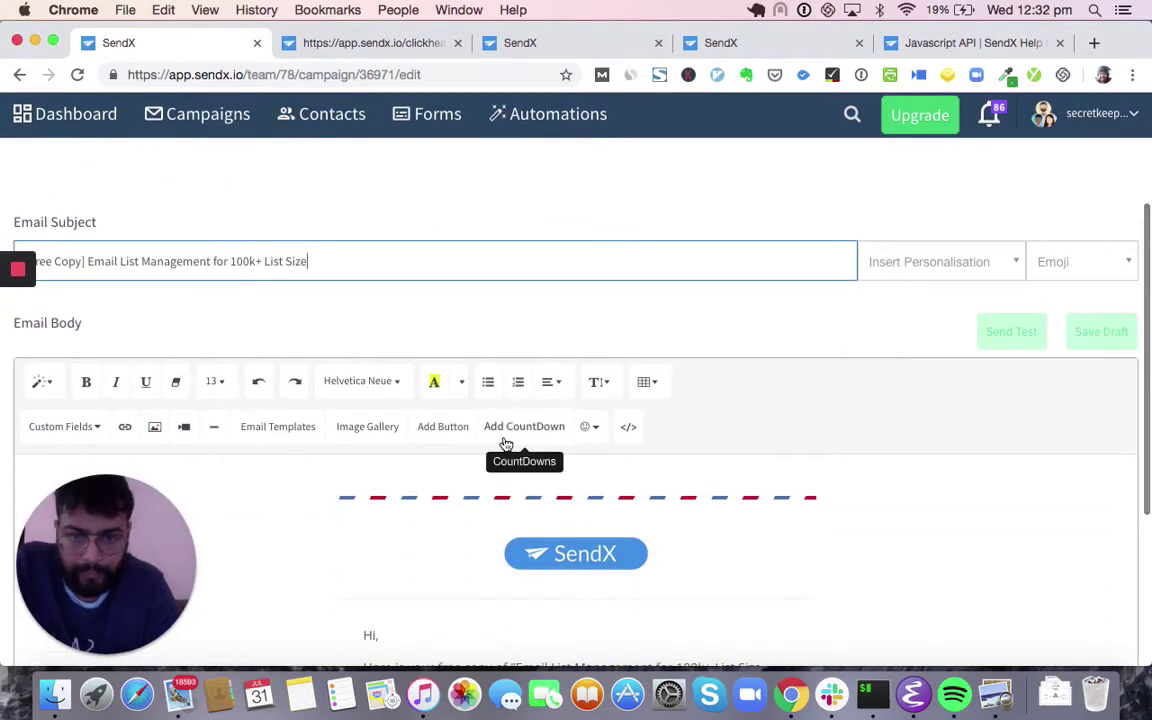
scroll(504, 442, down, 1)
- Toggle the email body's Code View on and back off, then bring up the account menu
click(631, 302)
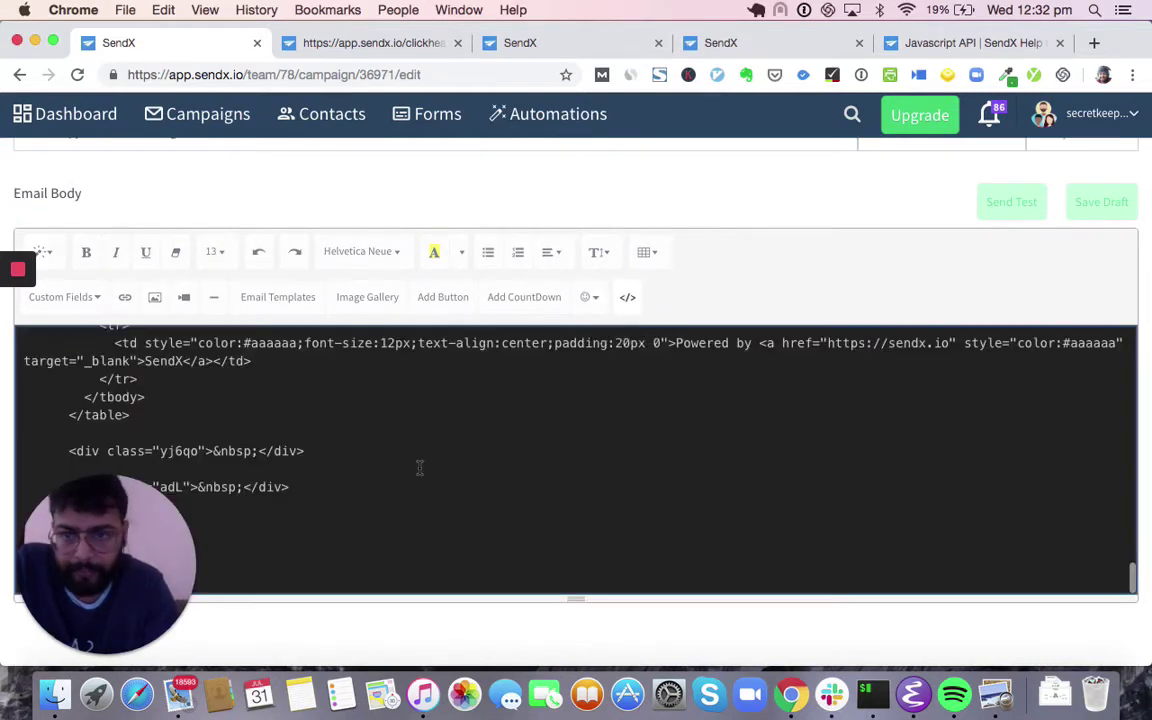
click(632, 302)
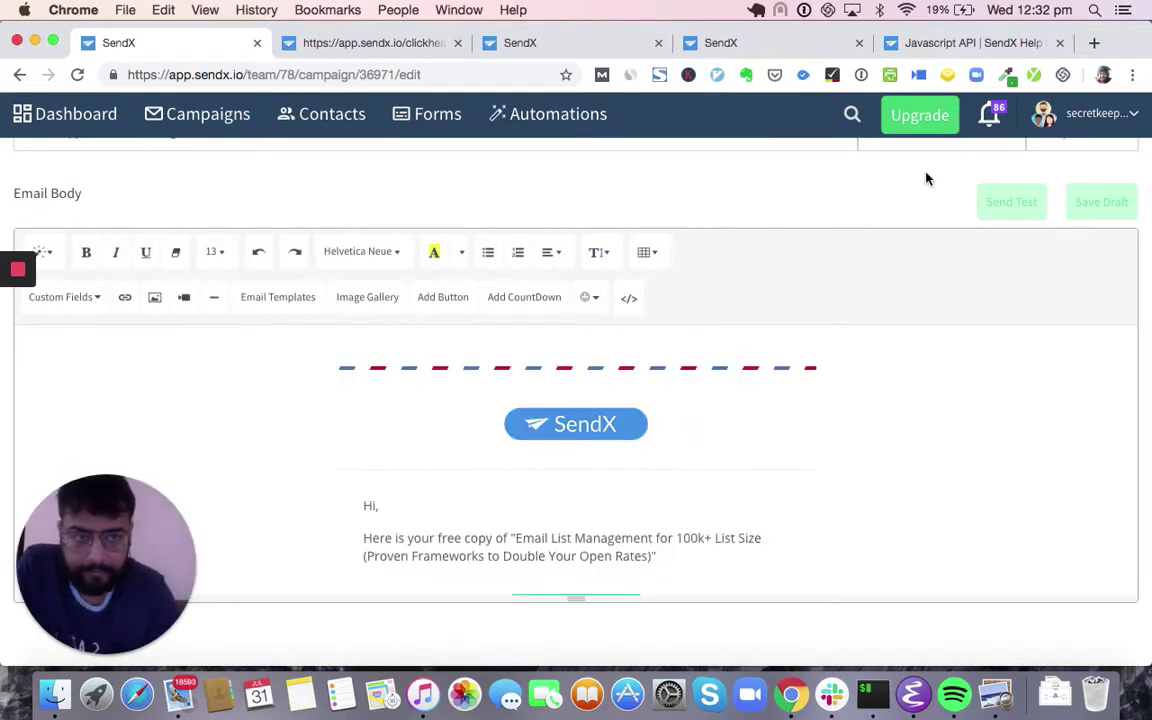
click(1140, 113)
scroll(1041, 265, down, 5)
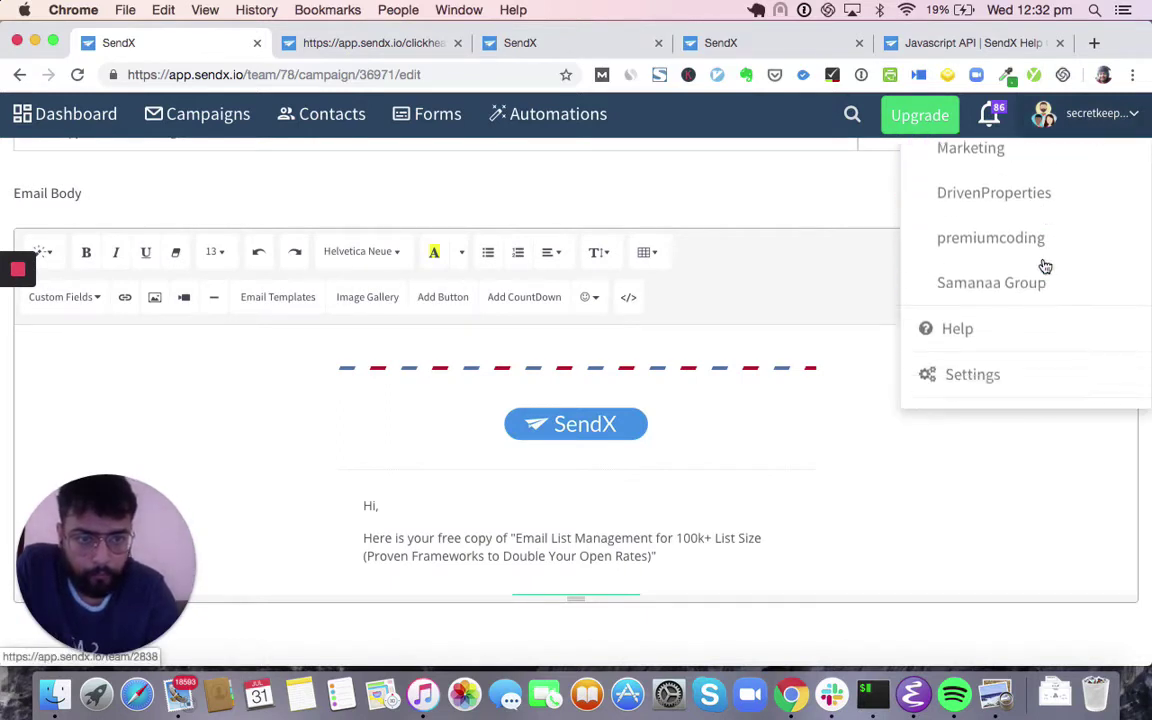
- Open Settings in a new tab, view Preferences (Drag & Drop default editor), then go to Forms
right_click(993, 357)
click(949, 341)
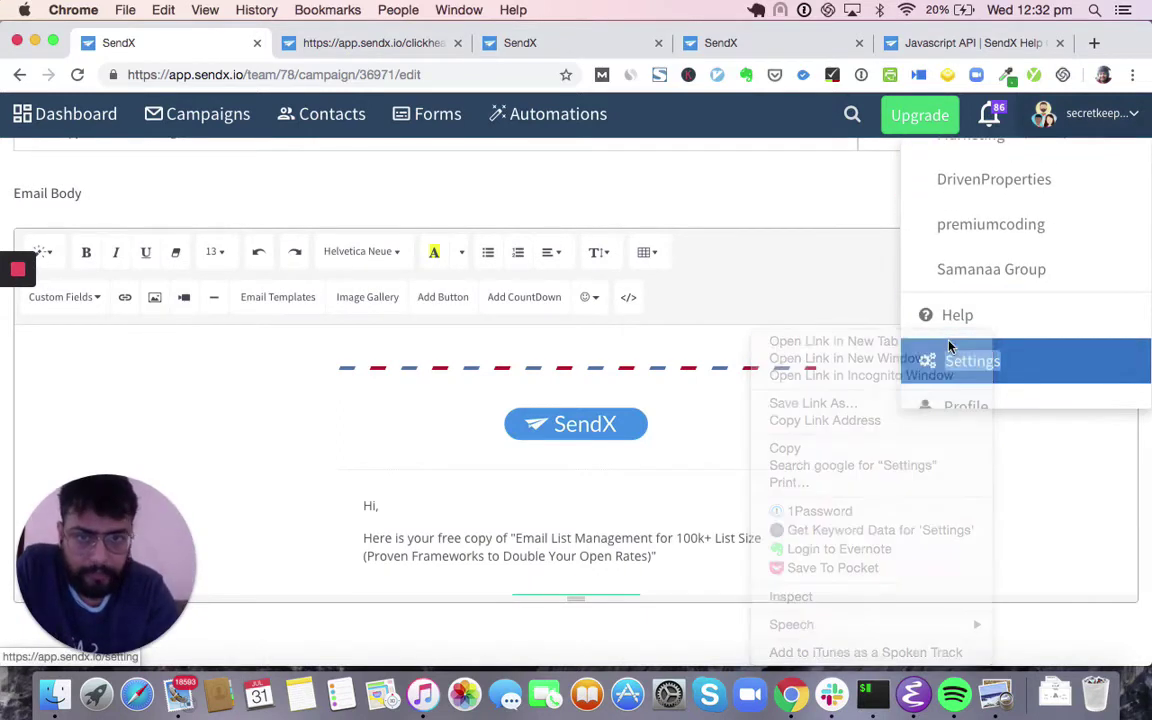
click(450, 55)
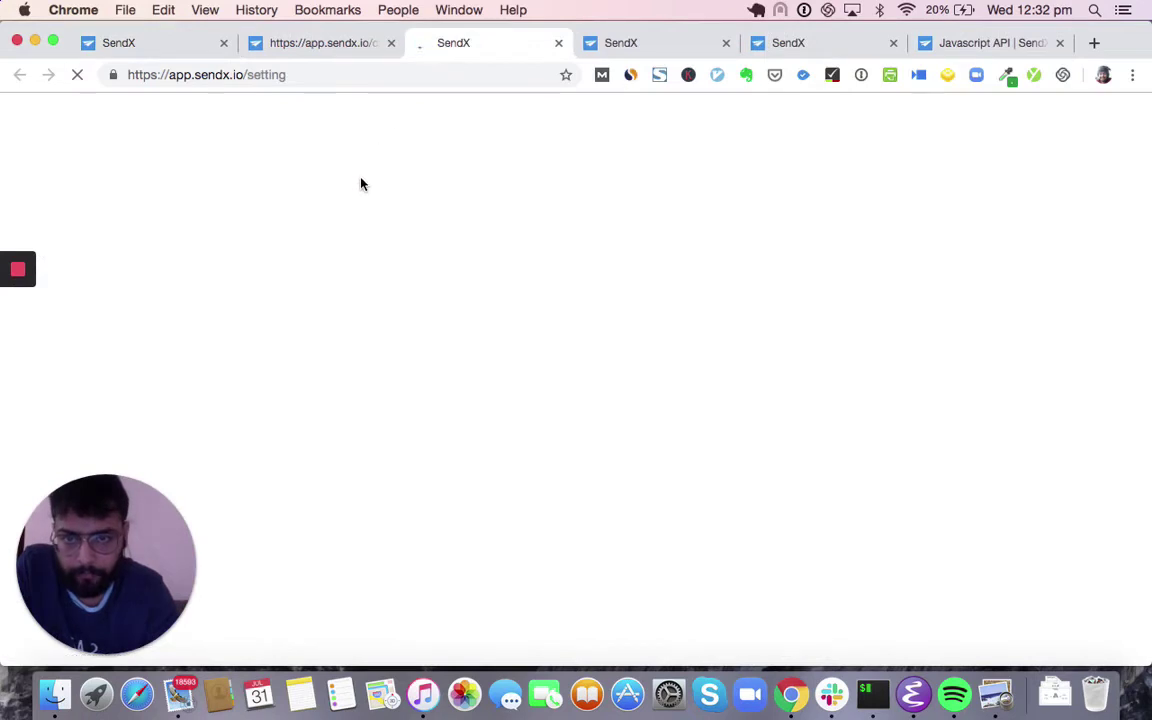
click(352, 240)
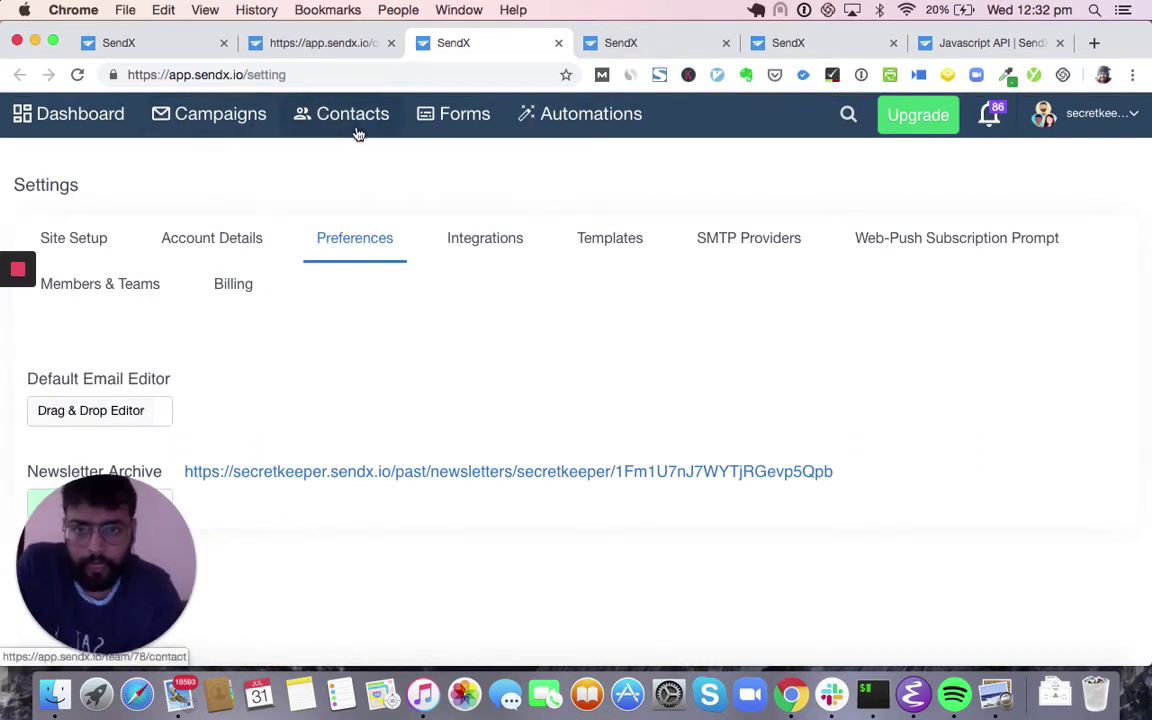
click(476, 121)
- Close two spare SendX browser tabs and dismiss the page's right-click menu
click(726, 43)
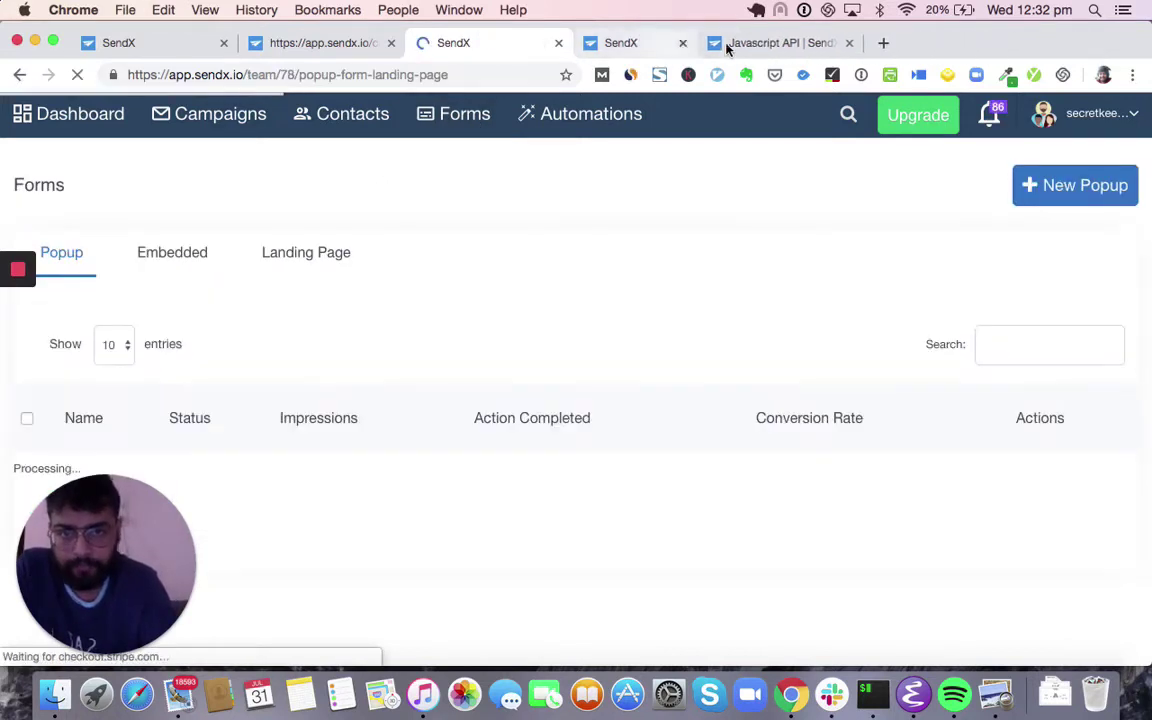
click(726, 43)
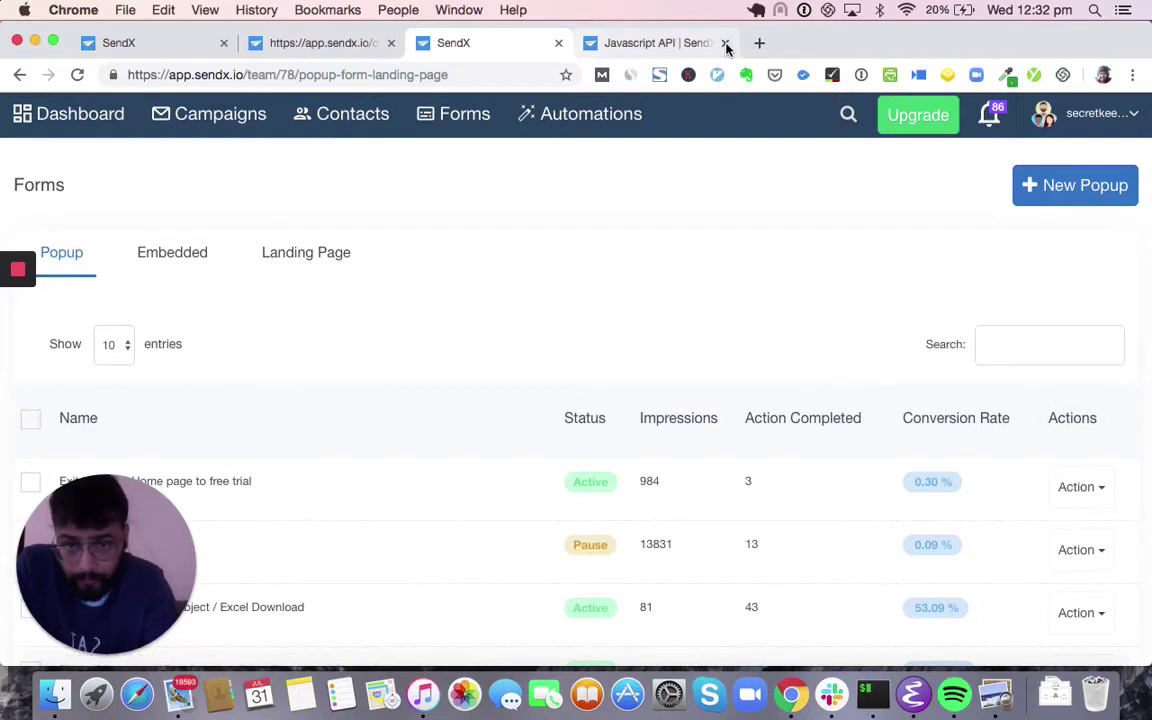
right_click(561, 218)
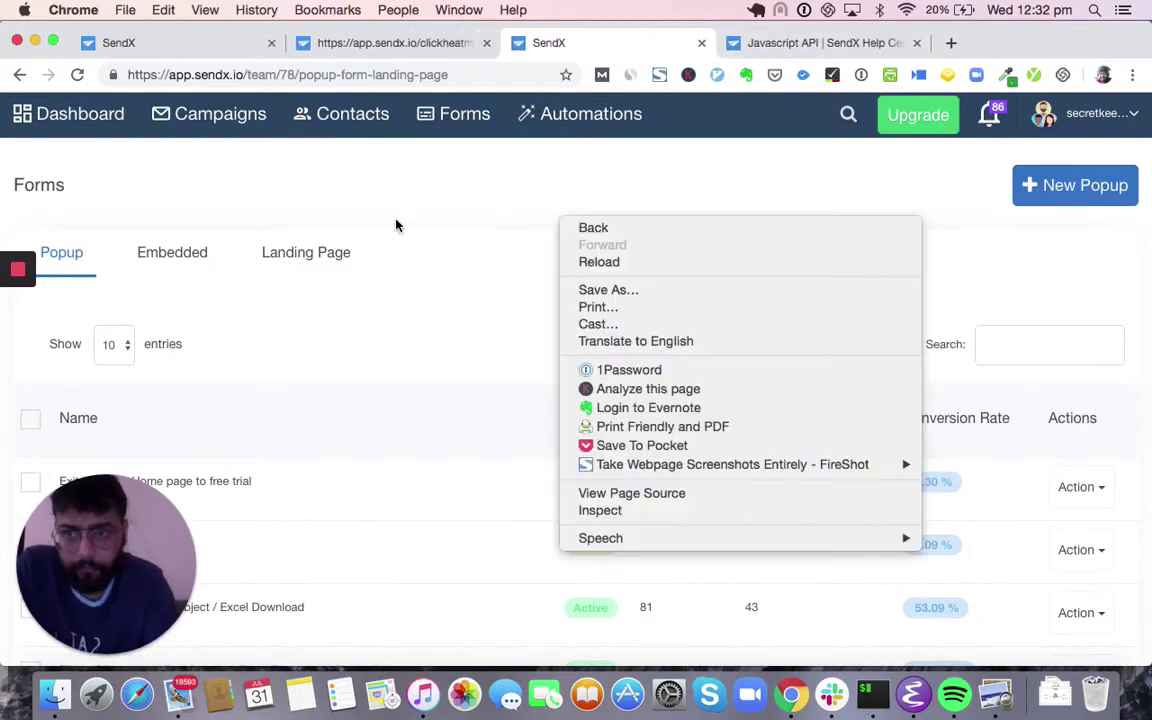
click(250, 235)
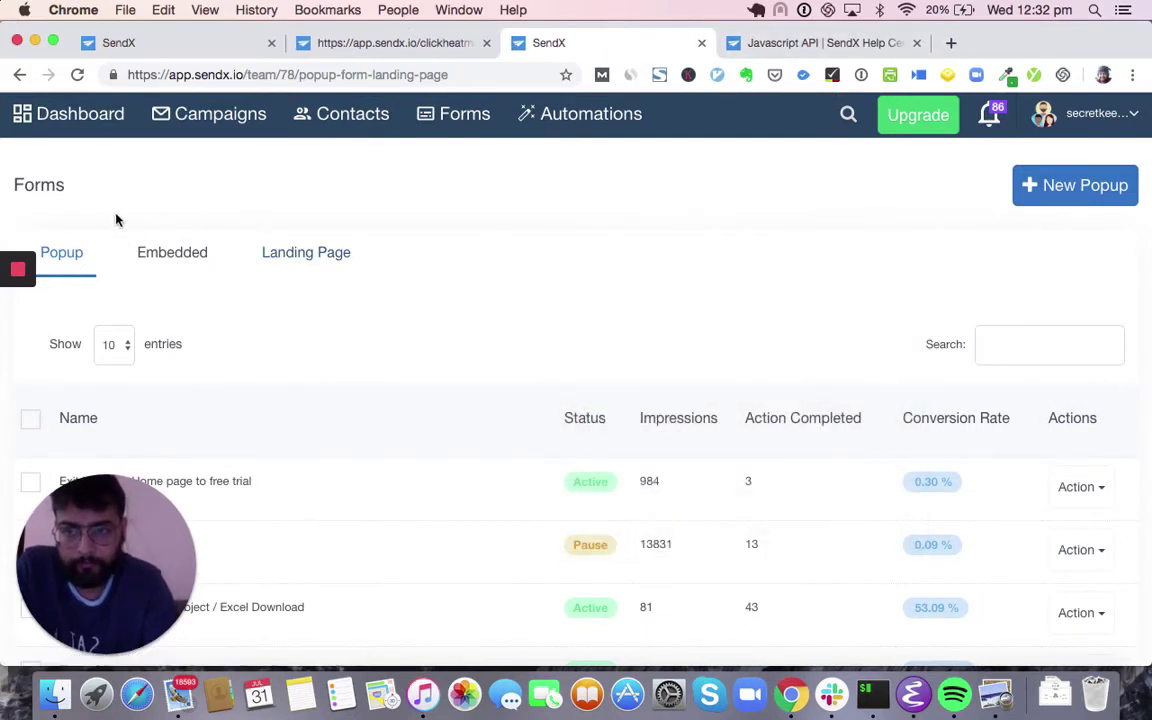
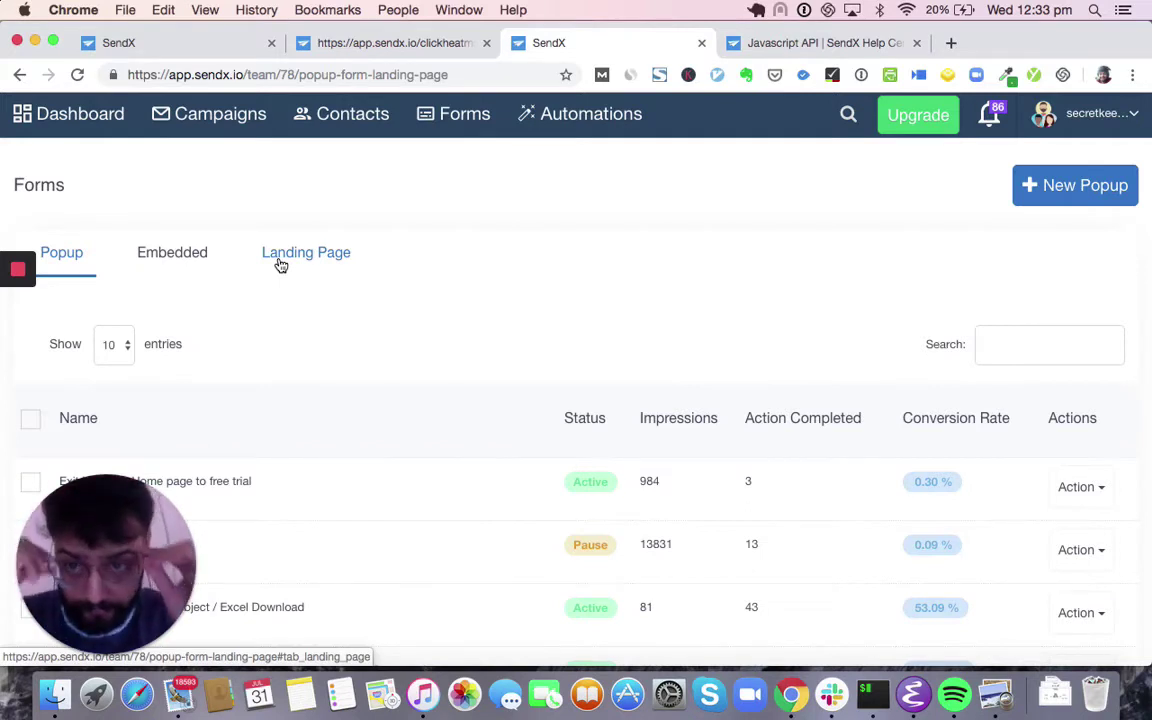
- Create a new Email Collect popup named 'Sign up for webinar' and continue to templates
click(1047, 200)
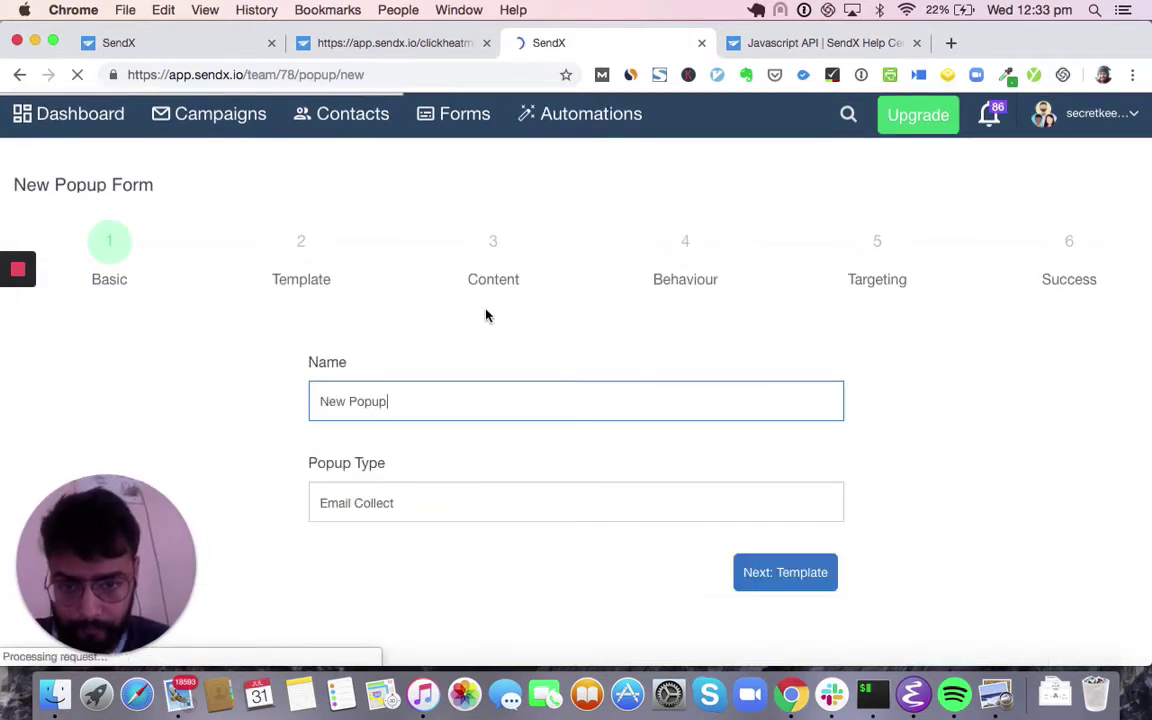
key(super+a)
key(BackSpace)
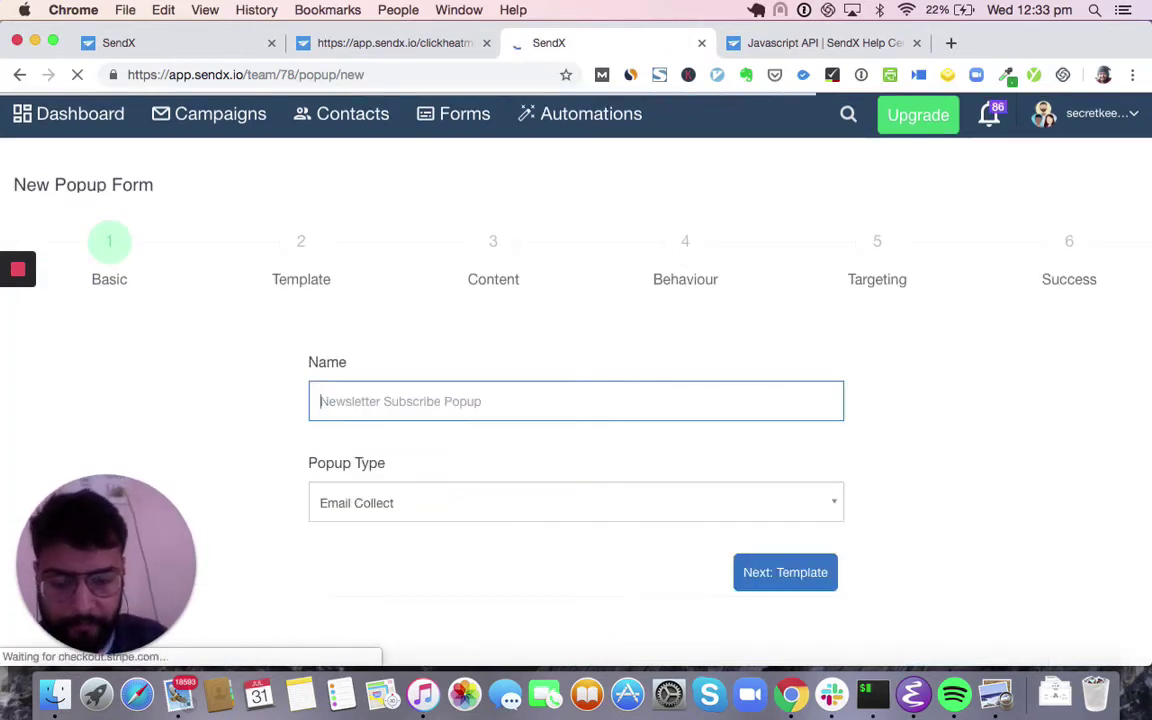
text(Sign up for w)
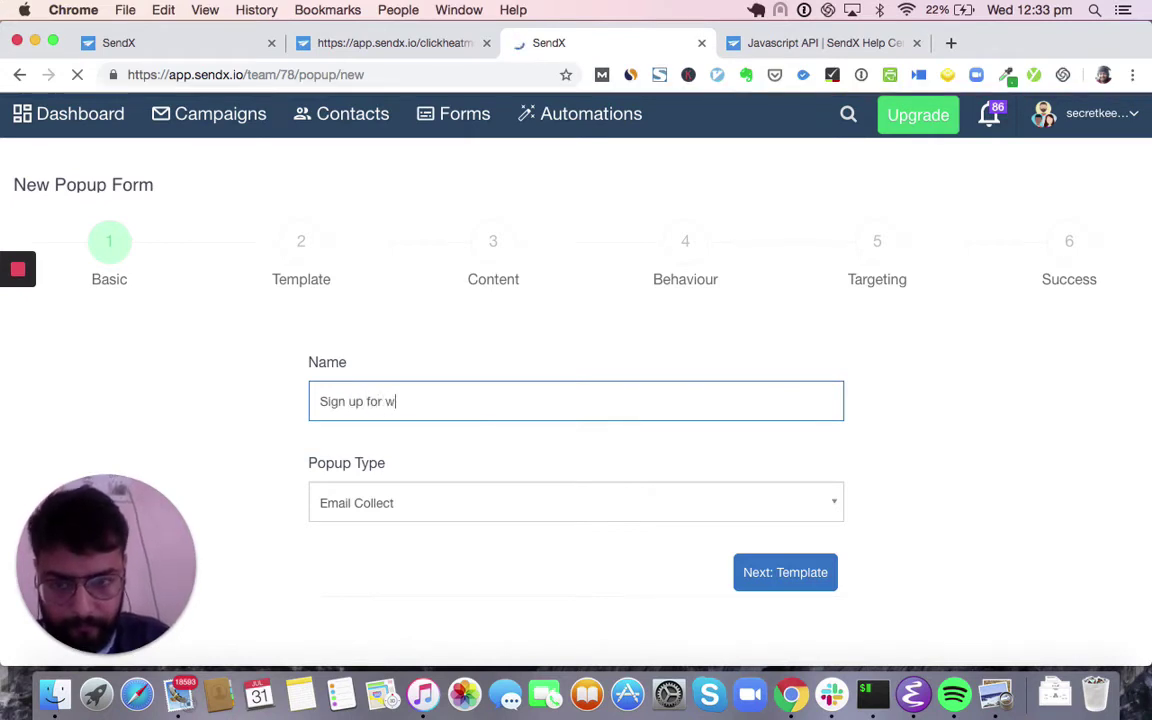
text(ebinar)
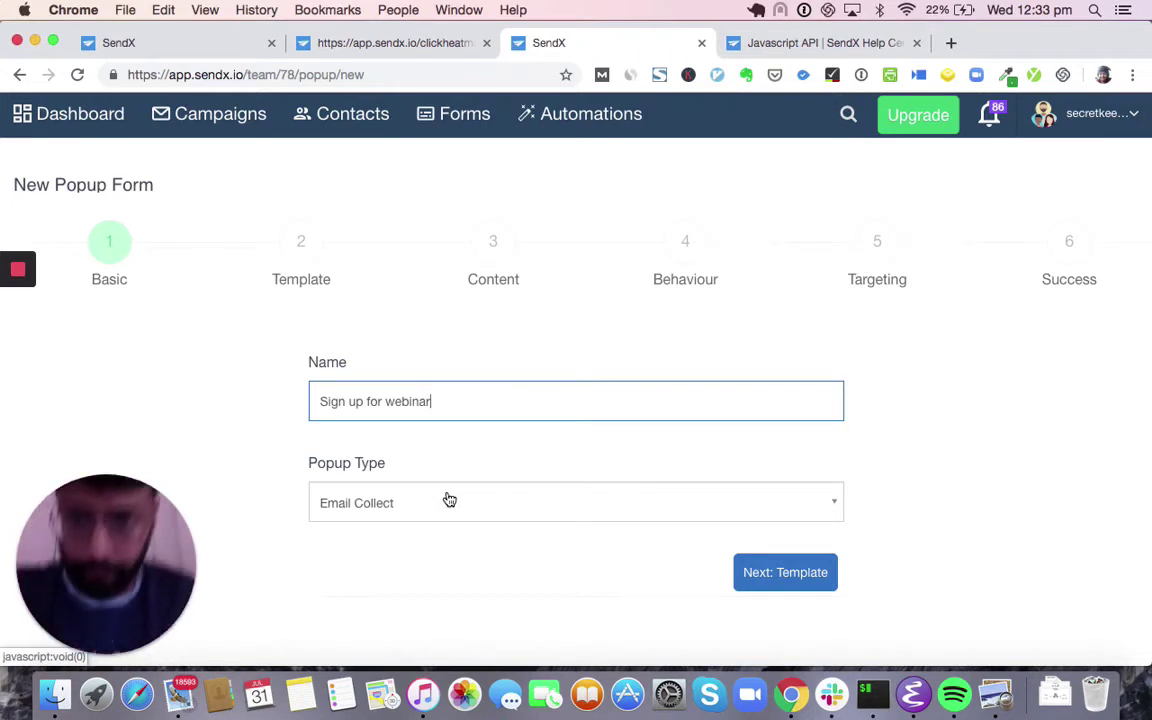
click(449, 500)
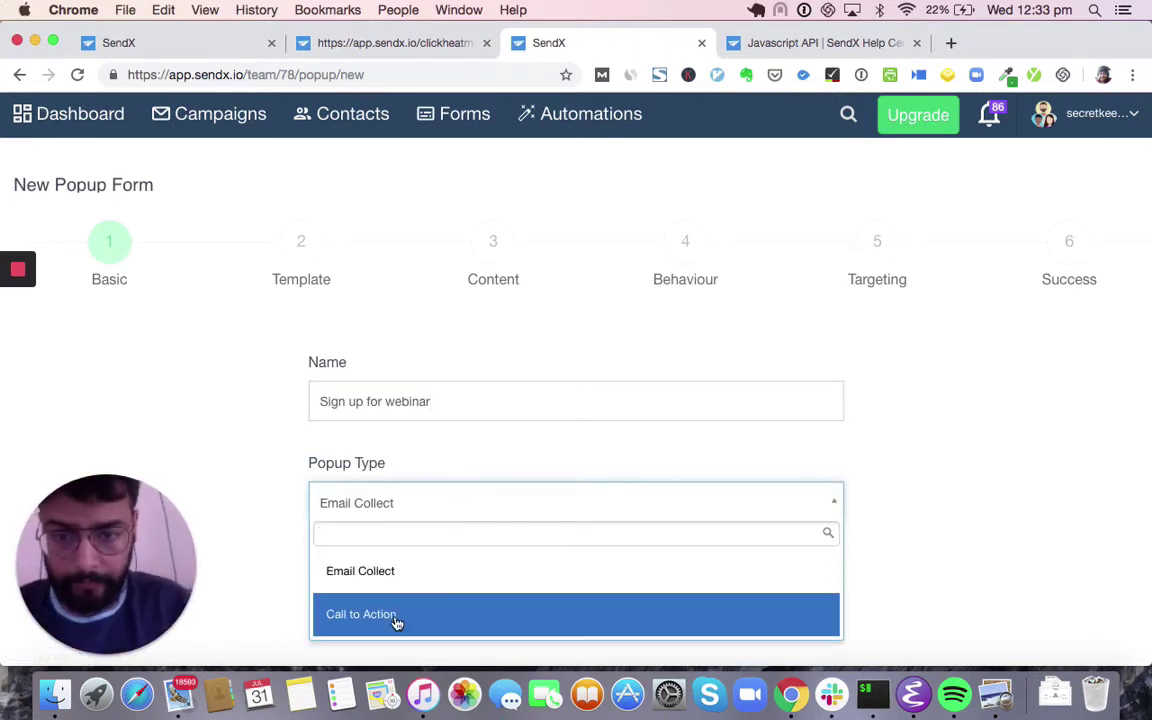
click(404, 505)
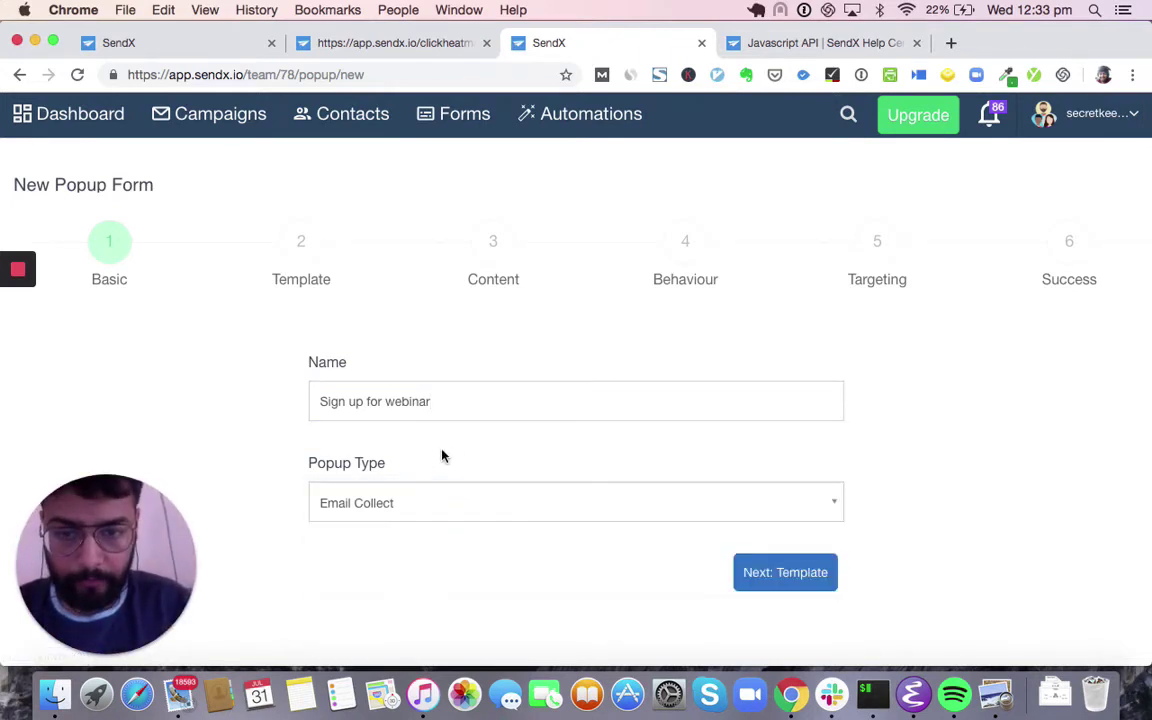
click(768, 579)
- Apply the Modal Background Template to the popup and confirm
scroll(480, 504, down, 8)
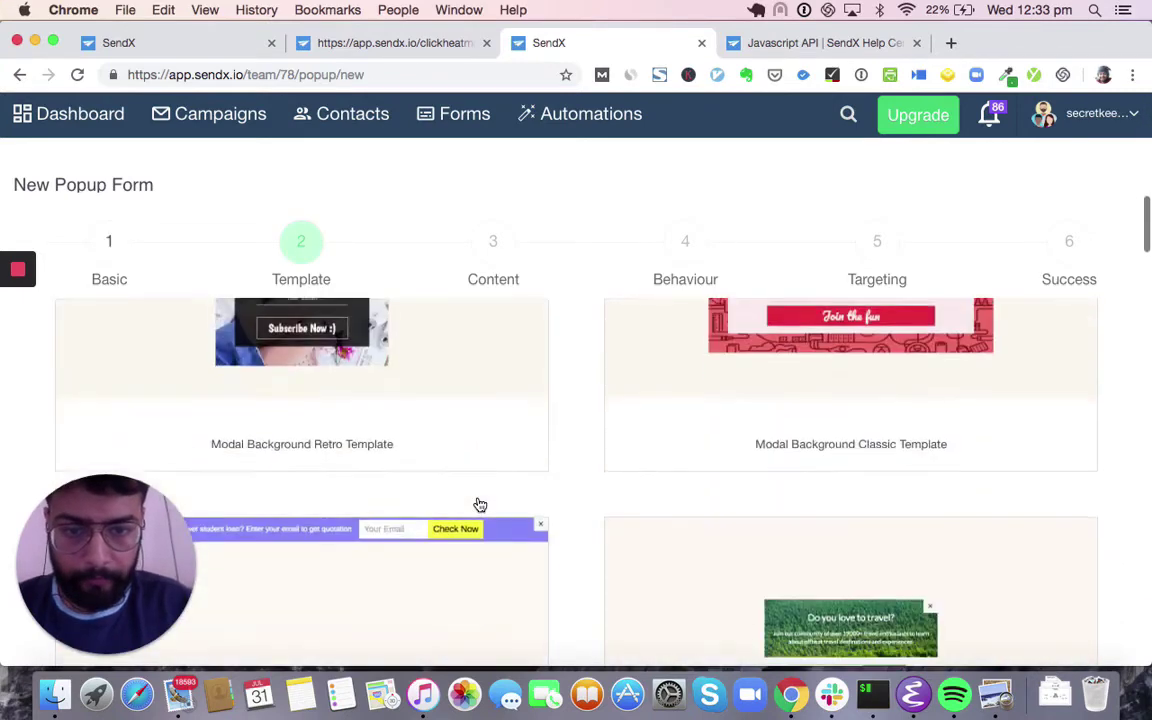
scroll(480, 504, up, 10)
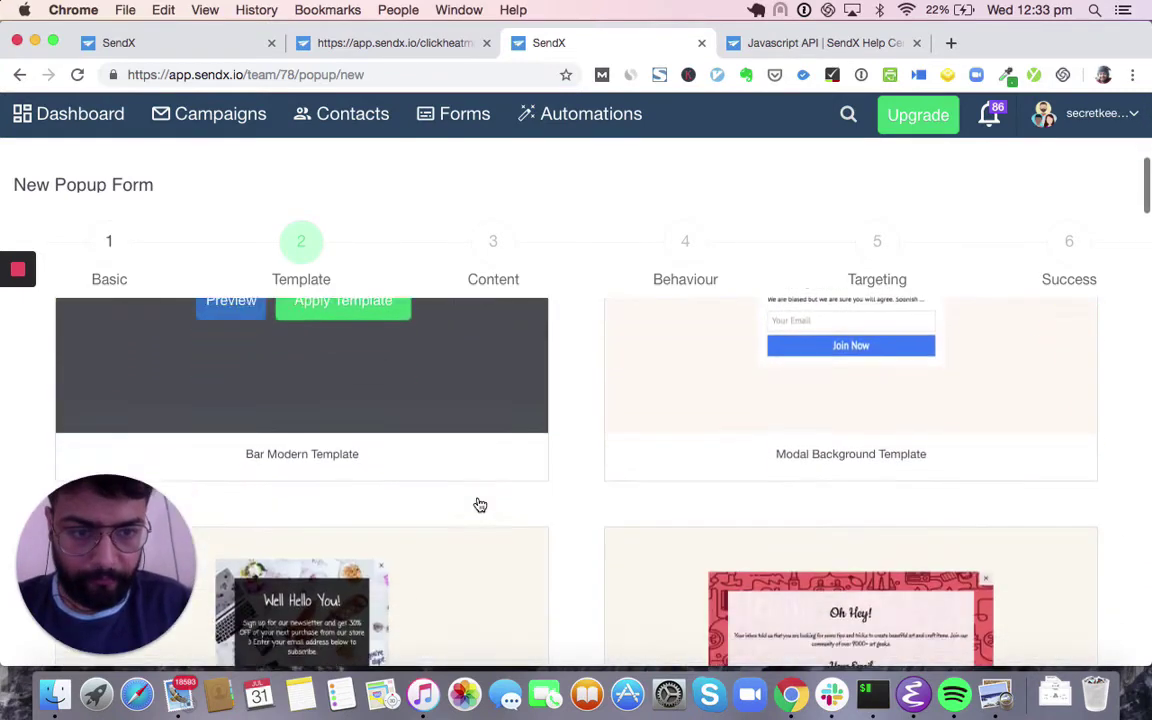
scroll(480, 504, down, 10)
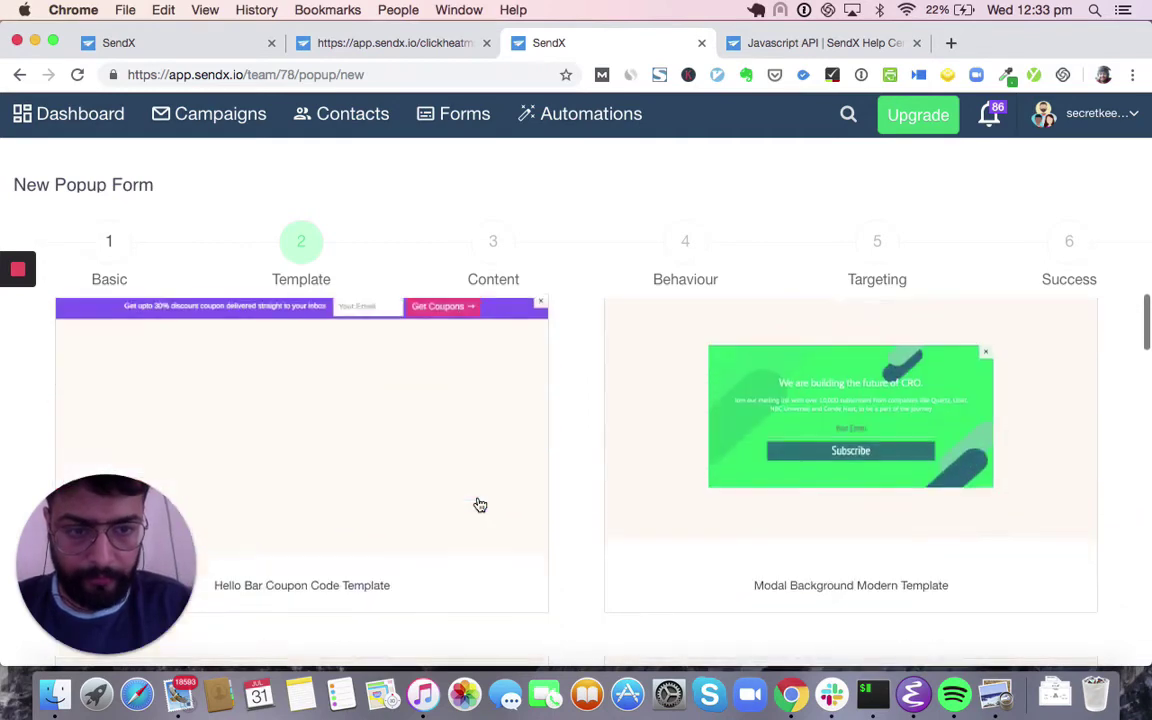
scroll(480, 504, down, 2)
scroll(480, 504, up, 10)
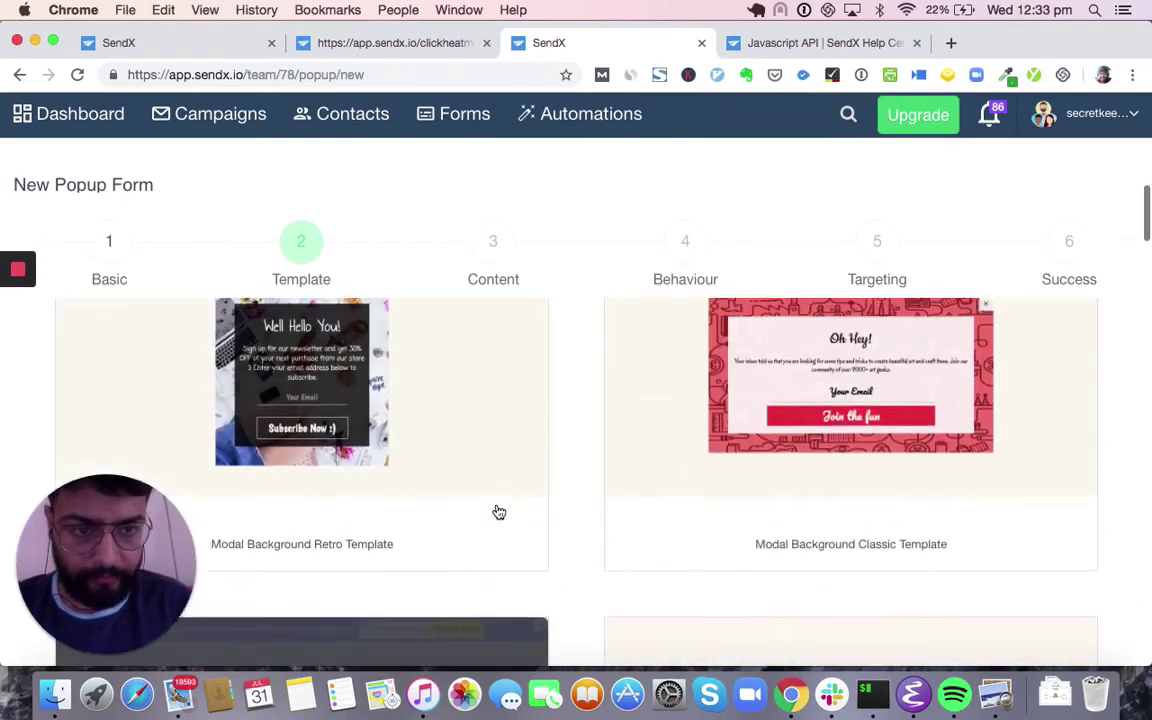
scroll(548, 532, up, 3)
click(893, 484)
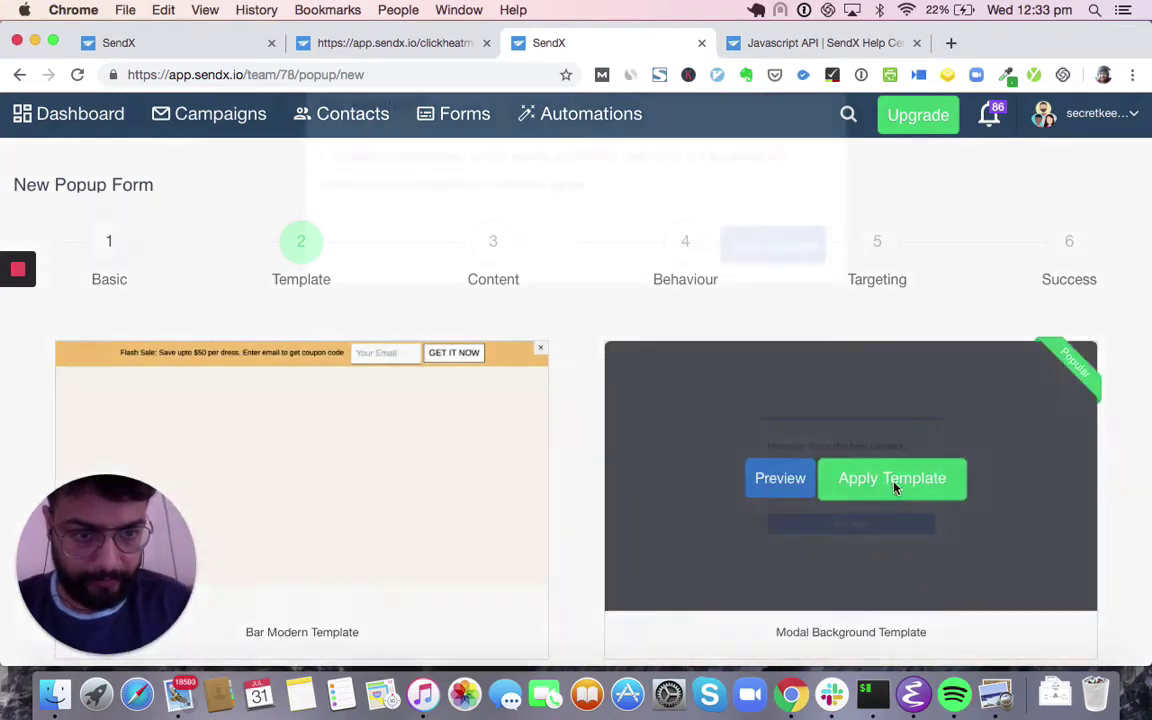
click(800, 298)
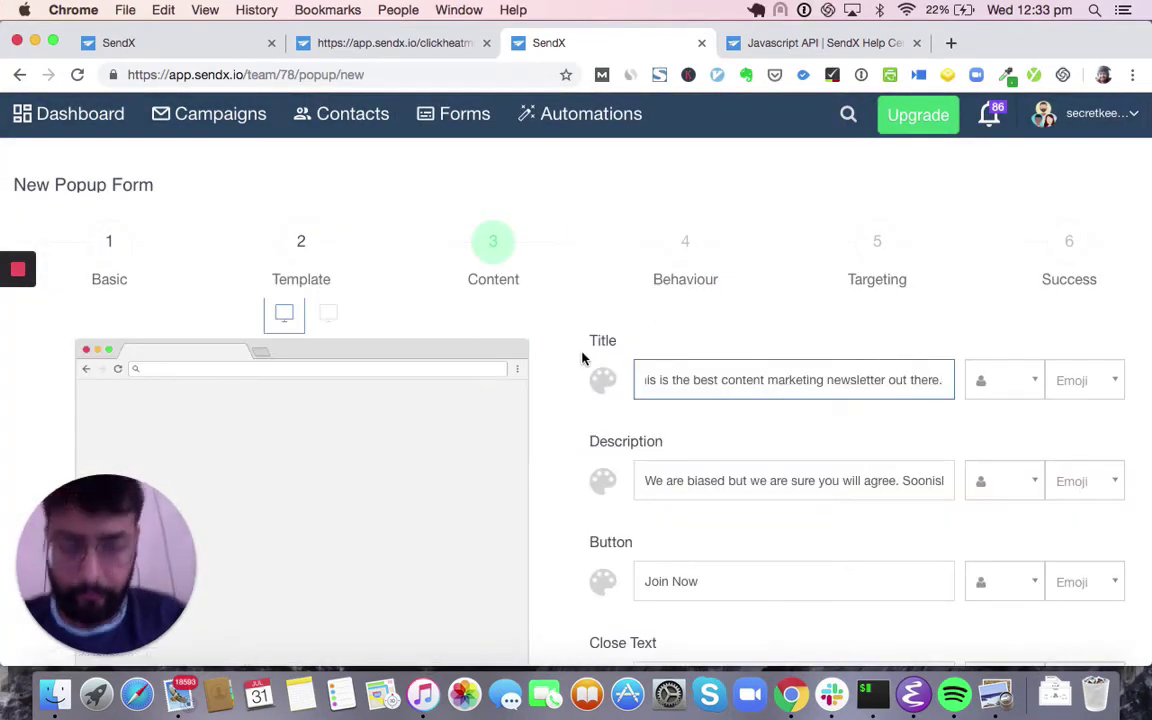
- Review the Content step's default texts and email field with the browser in full screen
click(166, 497)
drag(152, 562, 172, 647)
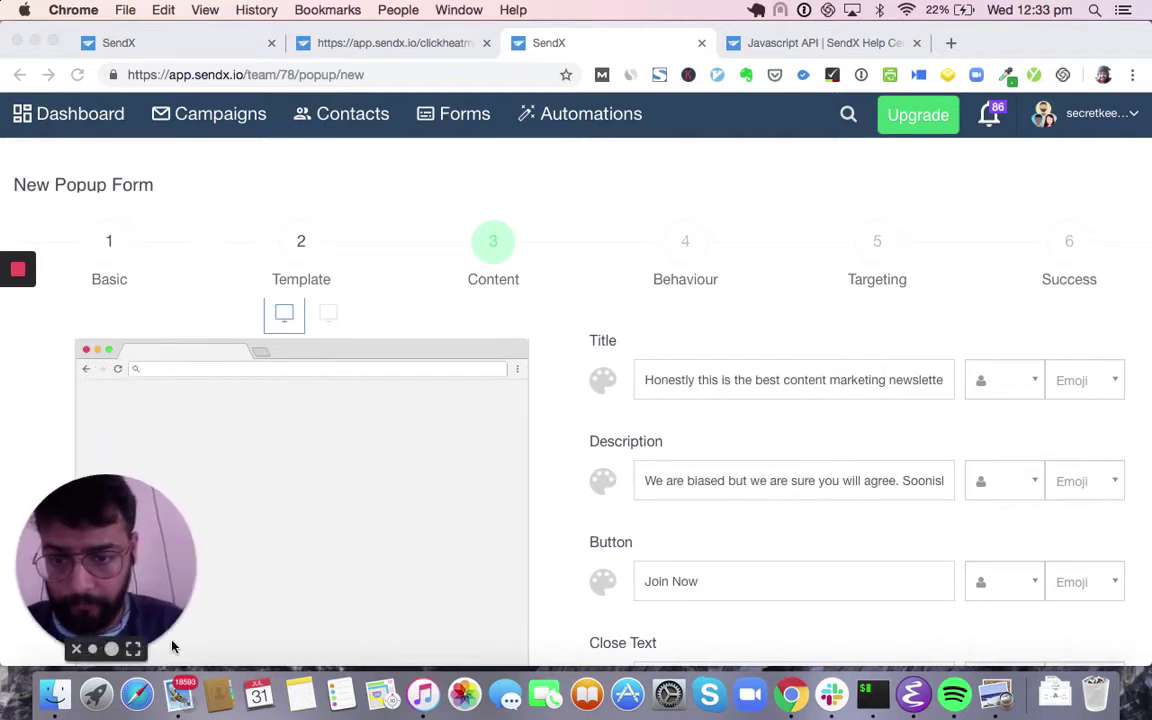
scroll(501, 357, down, 5)
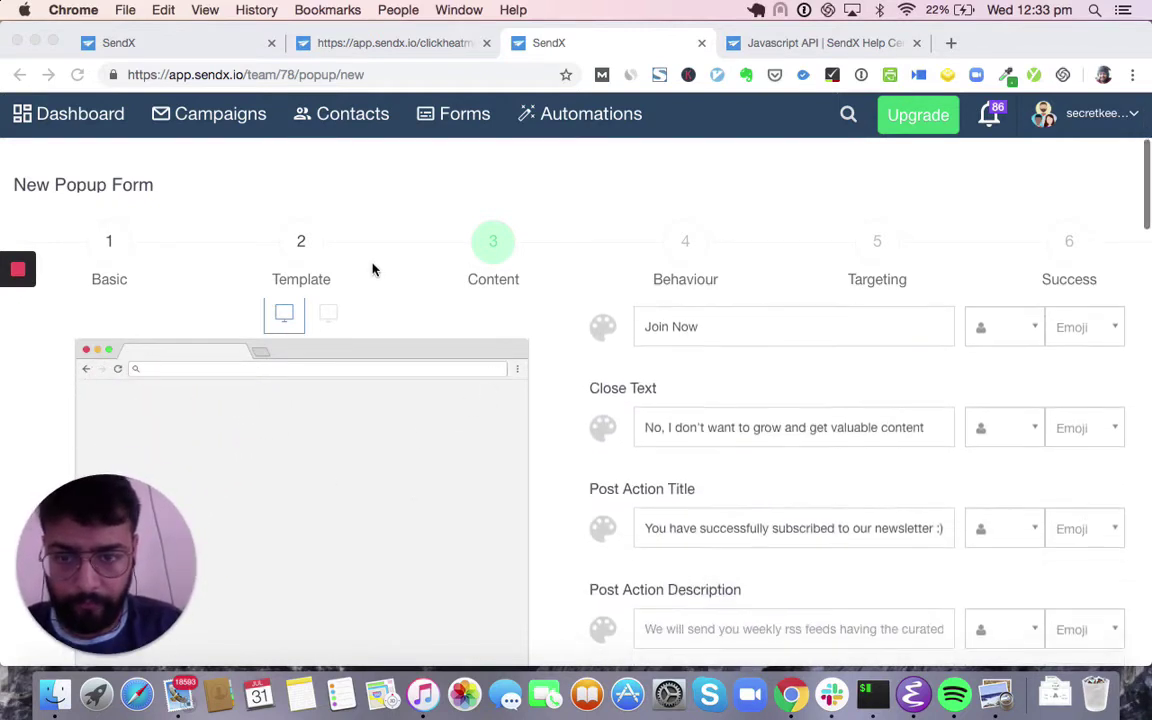
scroll(372, 268, down, 4)
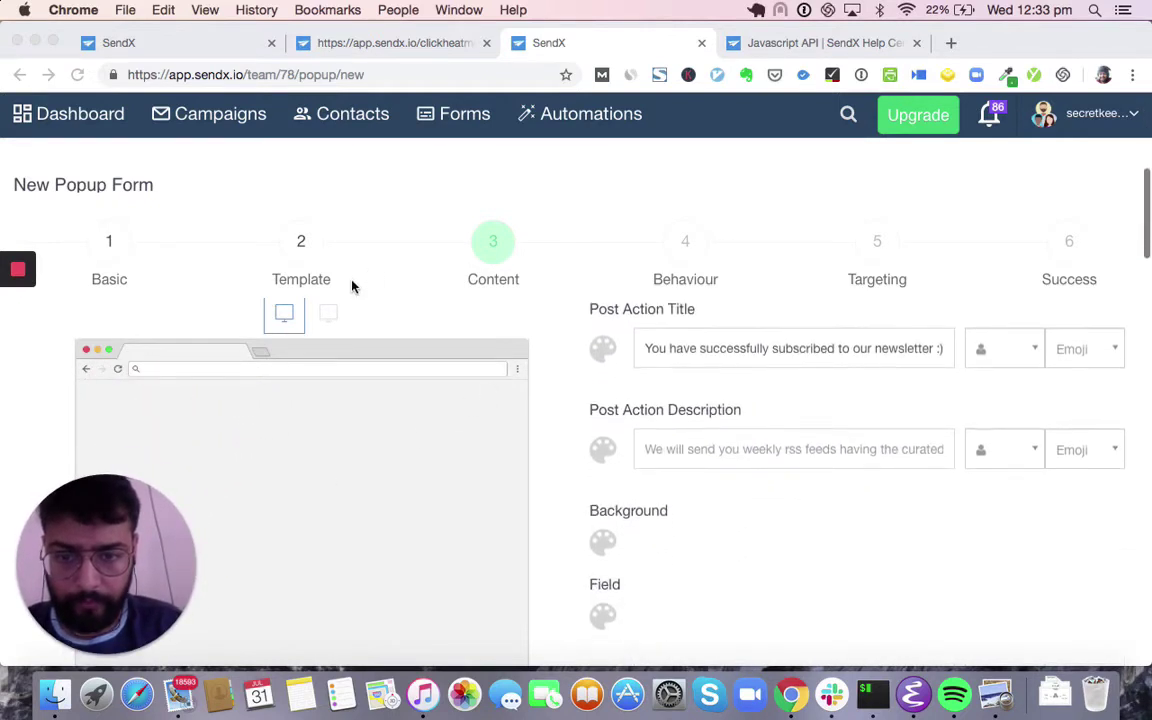
click(52, 41)
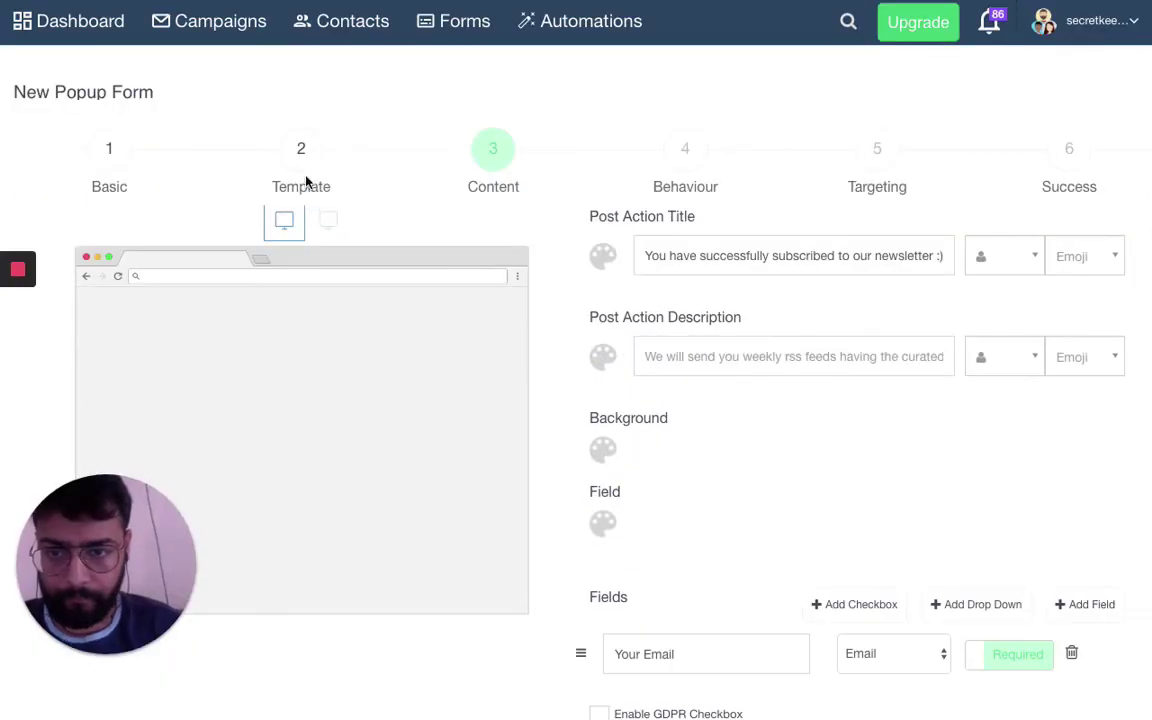
mouse_move(18, 285)
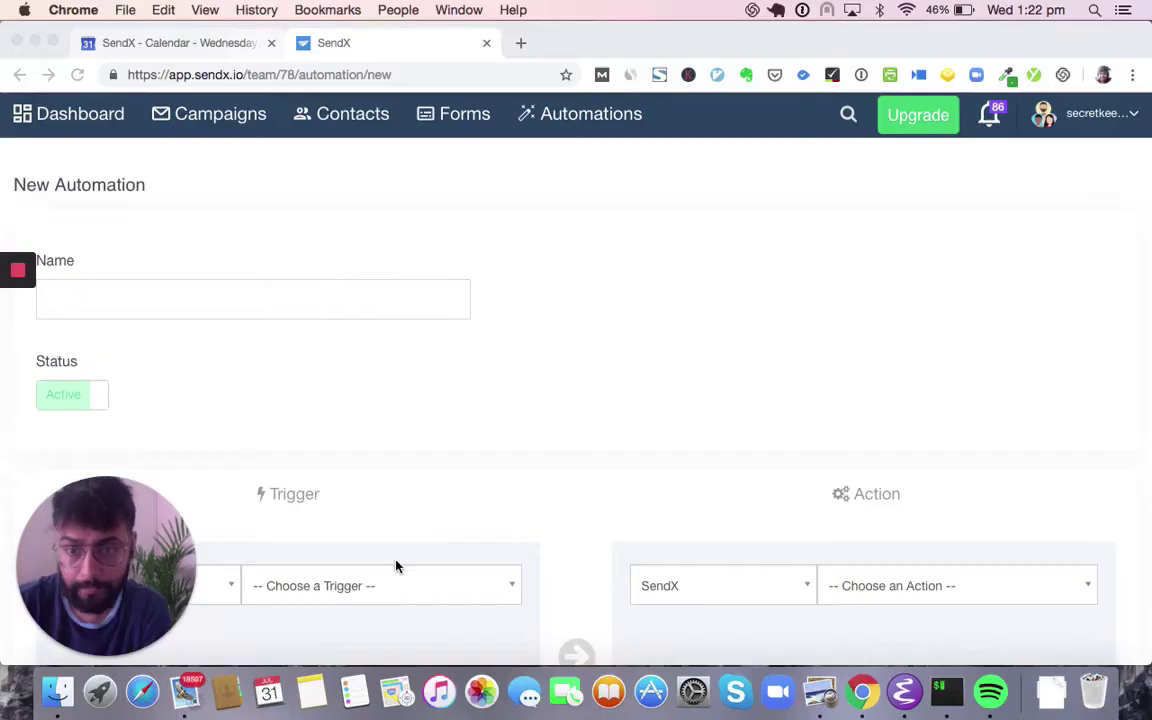
scroll(396, 566, down, 1)
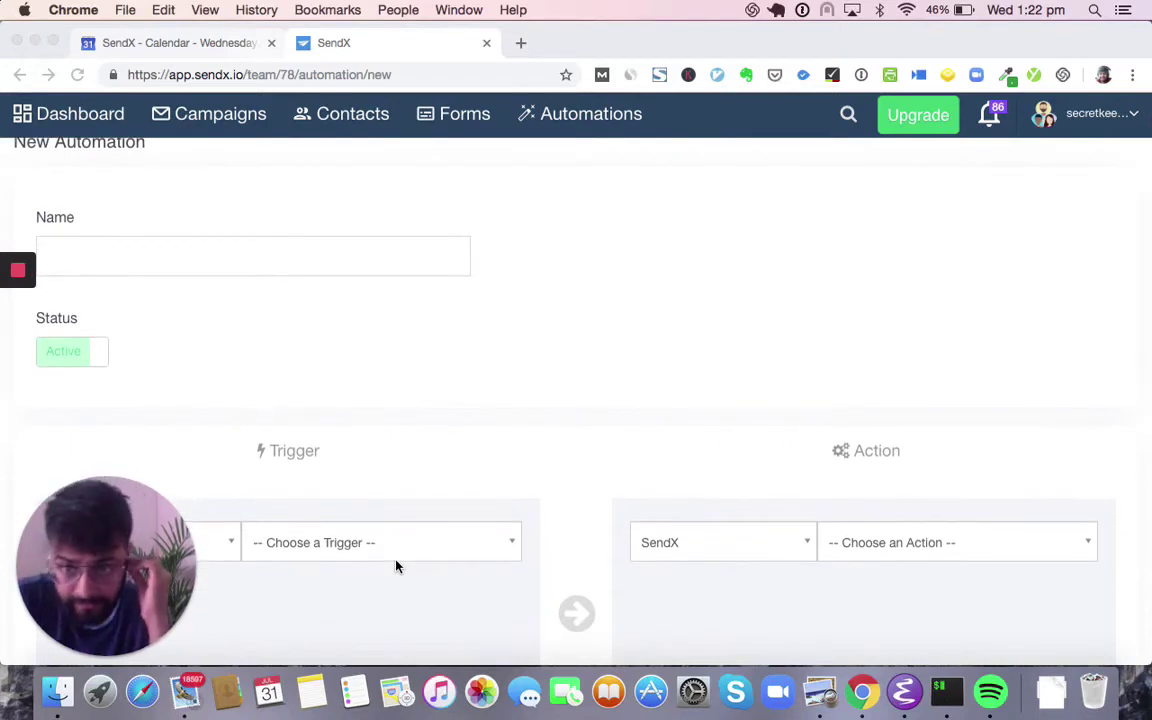
- Set the automation trigger to Added to a segment
scroll(389, 541, down, 5)
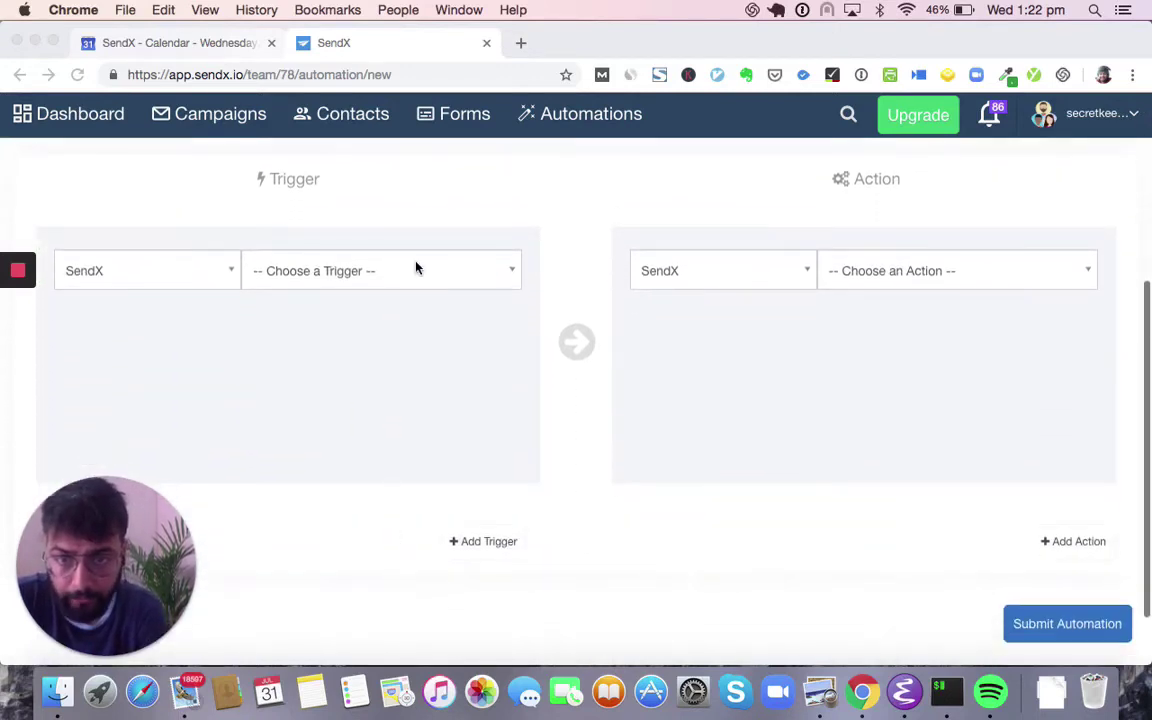
click(417, 281)
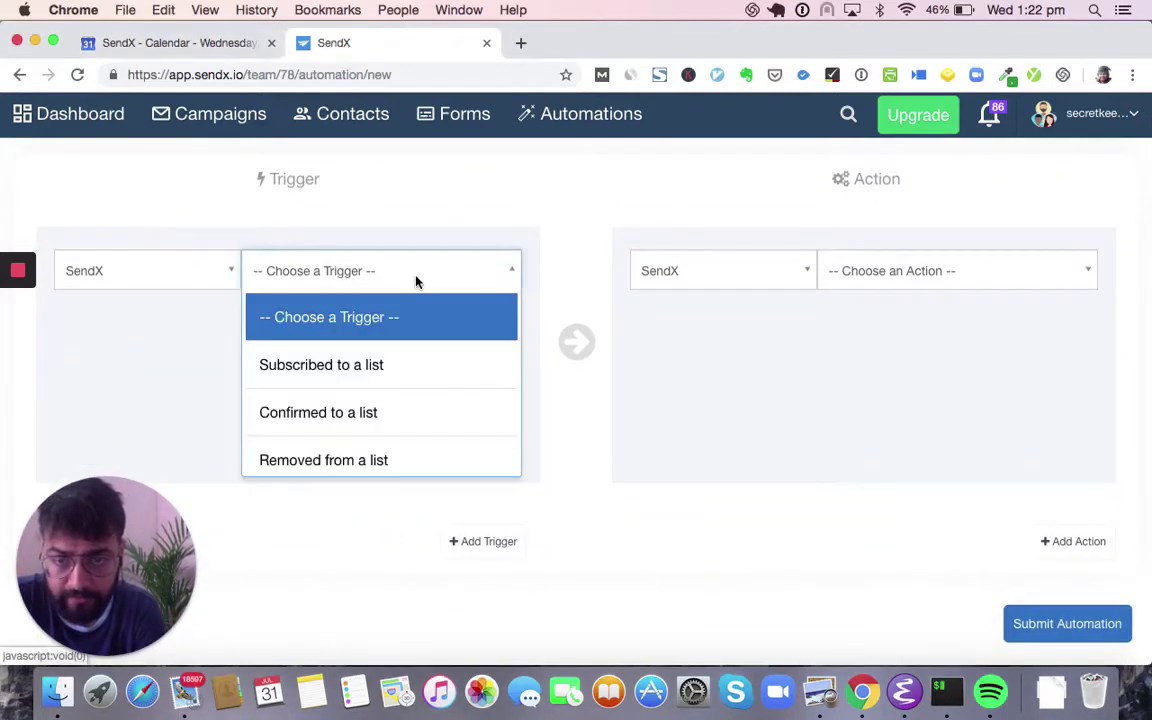
scroll(398, 395, down, 6)
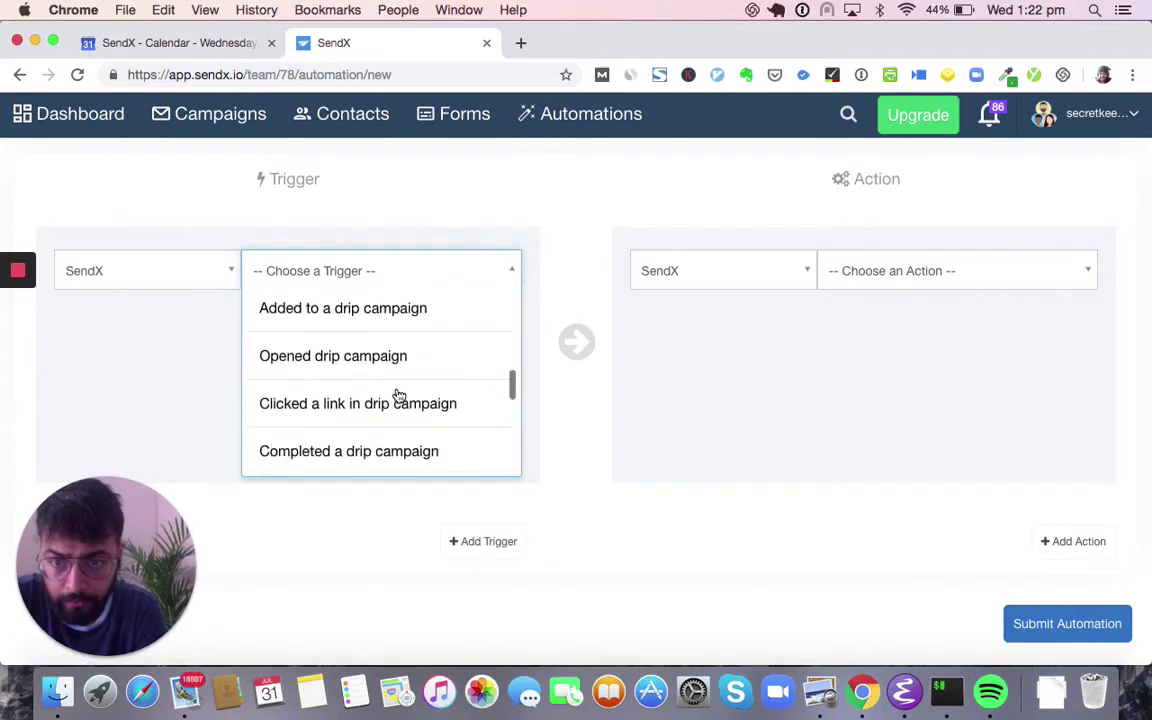
scroll(398, 395, down, 8)
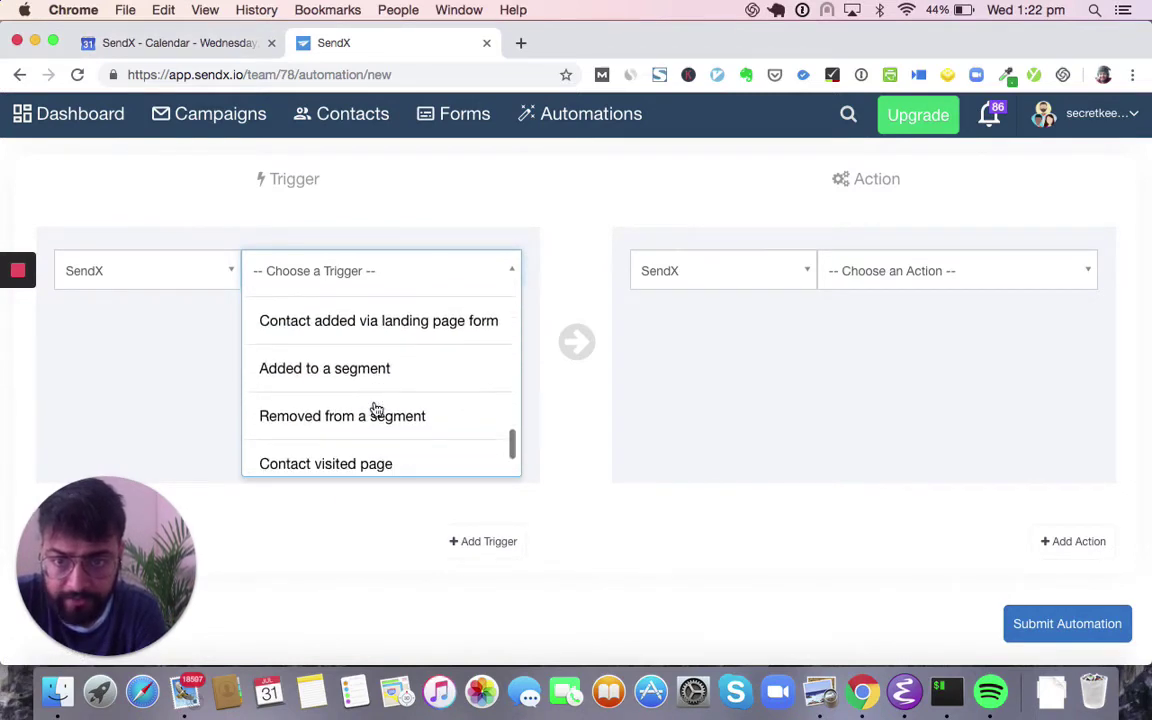
click(373, 370)
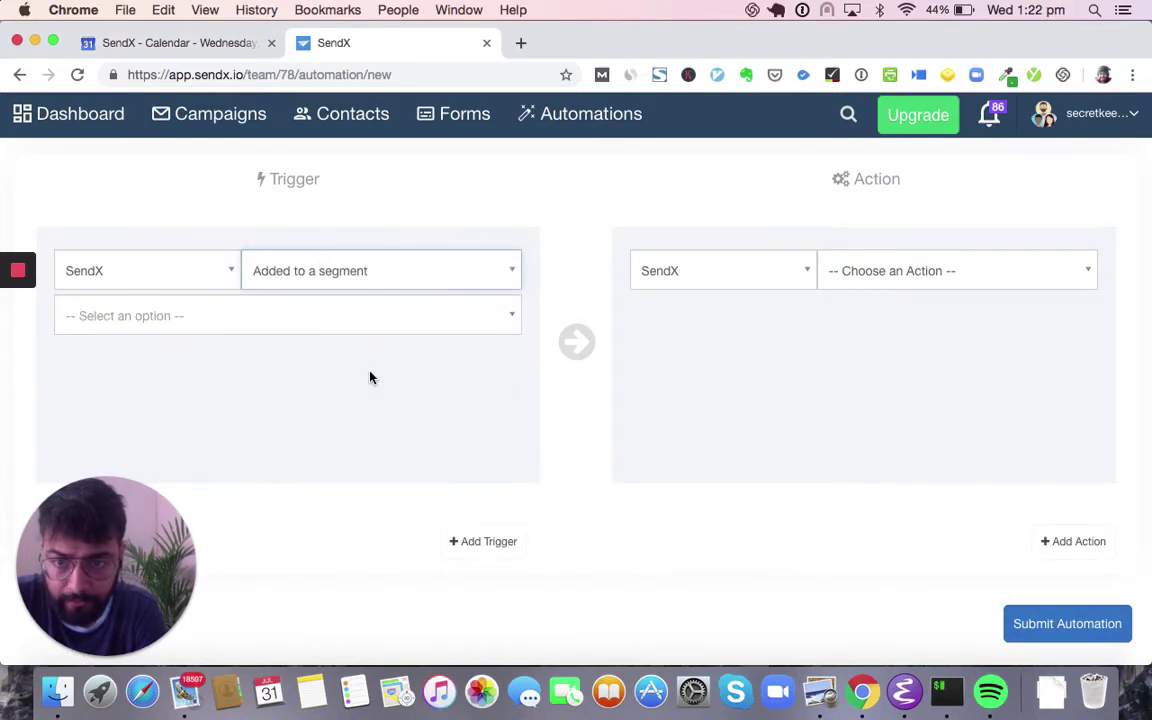
- Make the action Send auto-trigger campaign using the Email Templates campaign
click(897, 289)
scroll(877, 386, down, 5)
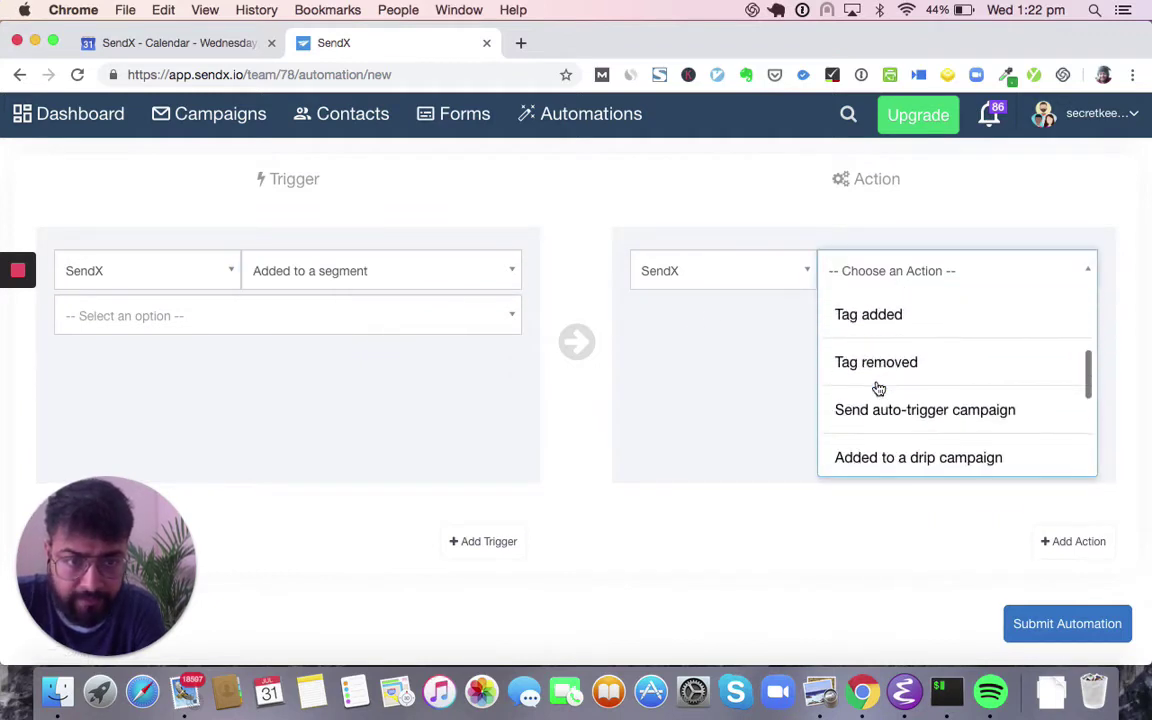
click(916, 409)
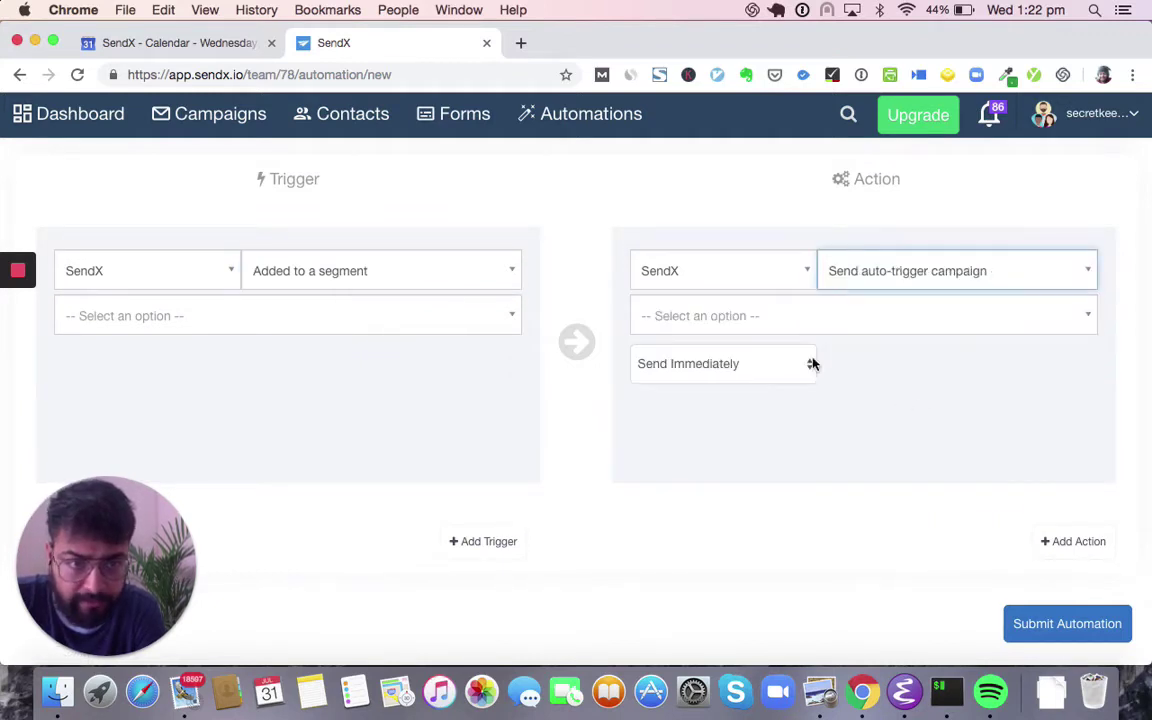
click(847, 315)
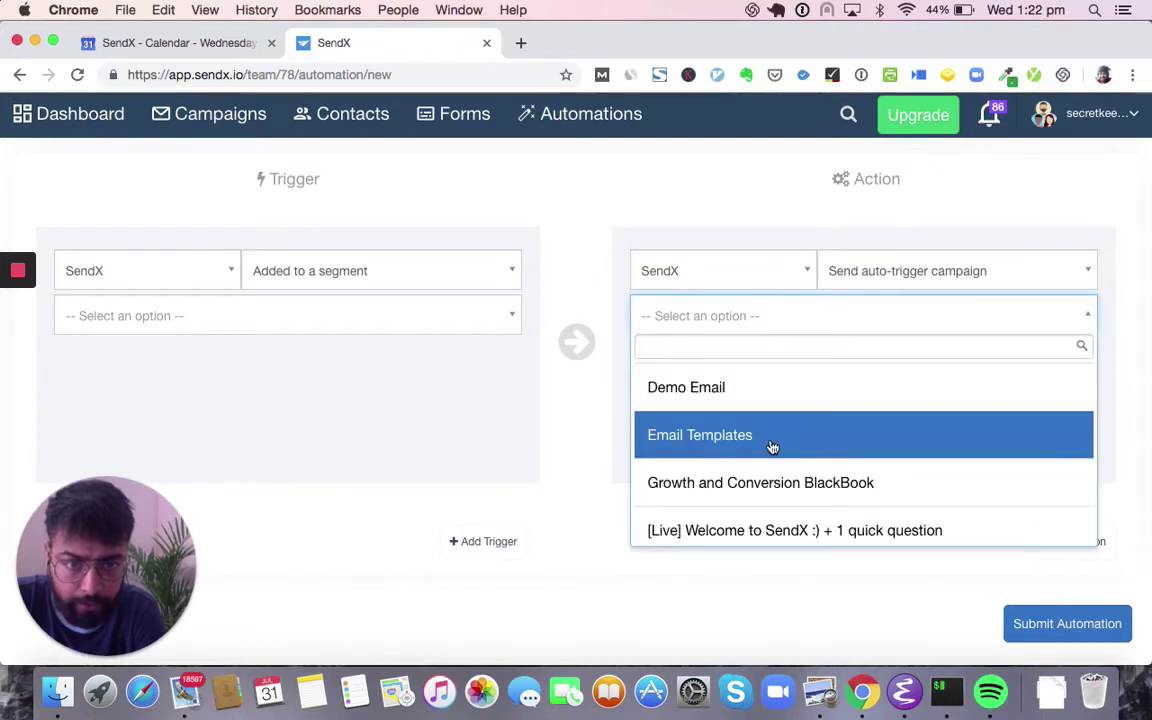
click(733, 436)
- Add a second action block to the automation
click(1073, 541)
scroll(880, 520, down, 3)
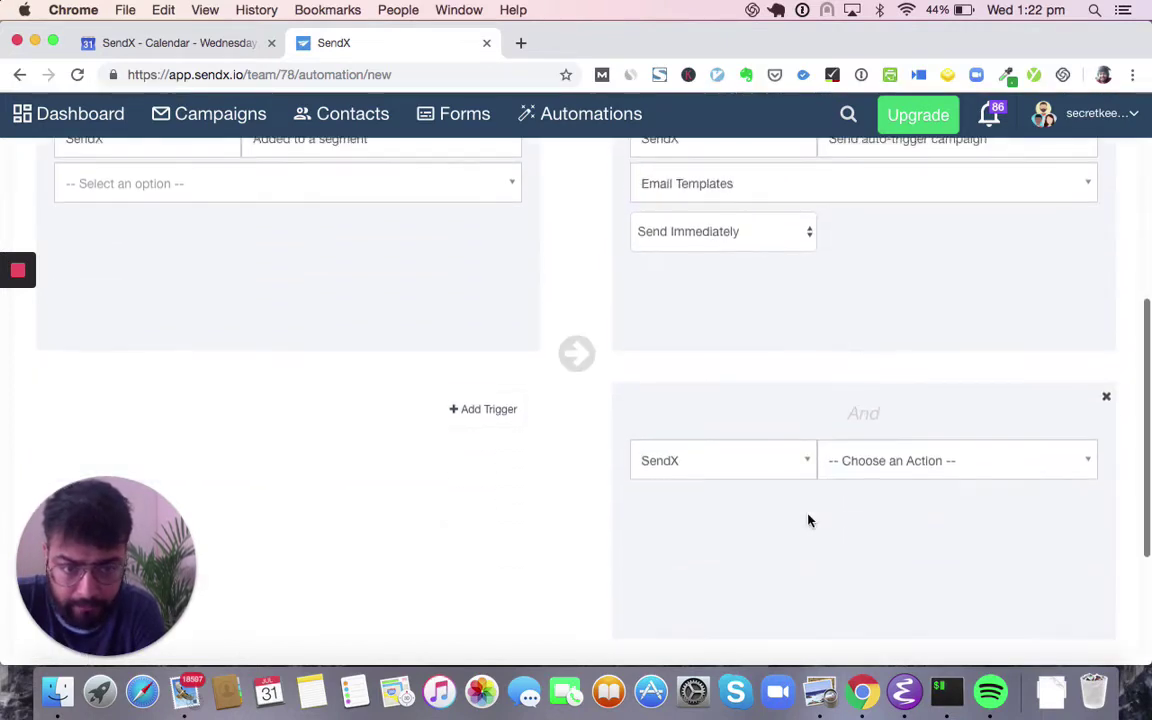
scroll(640, 420, up, 3)
click(449, 323)
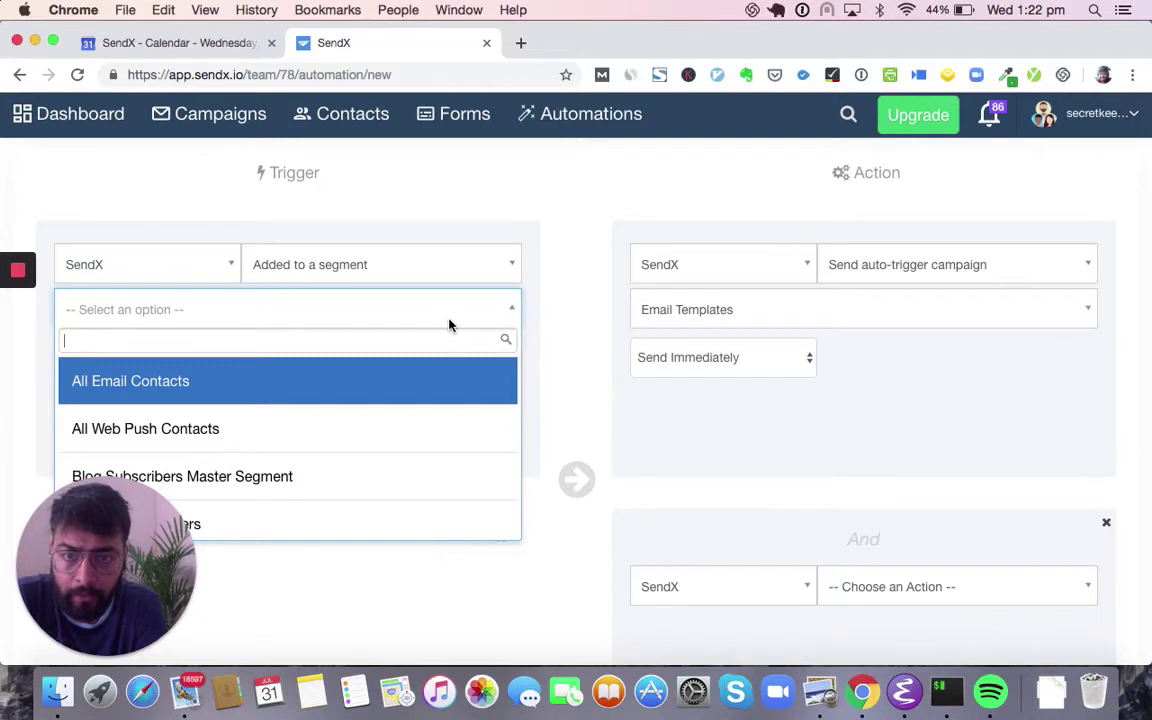
- Set the trigger segment to Business plan users
scroll(465, 406, down, 4)
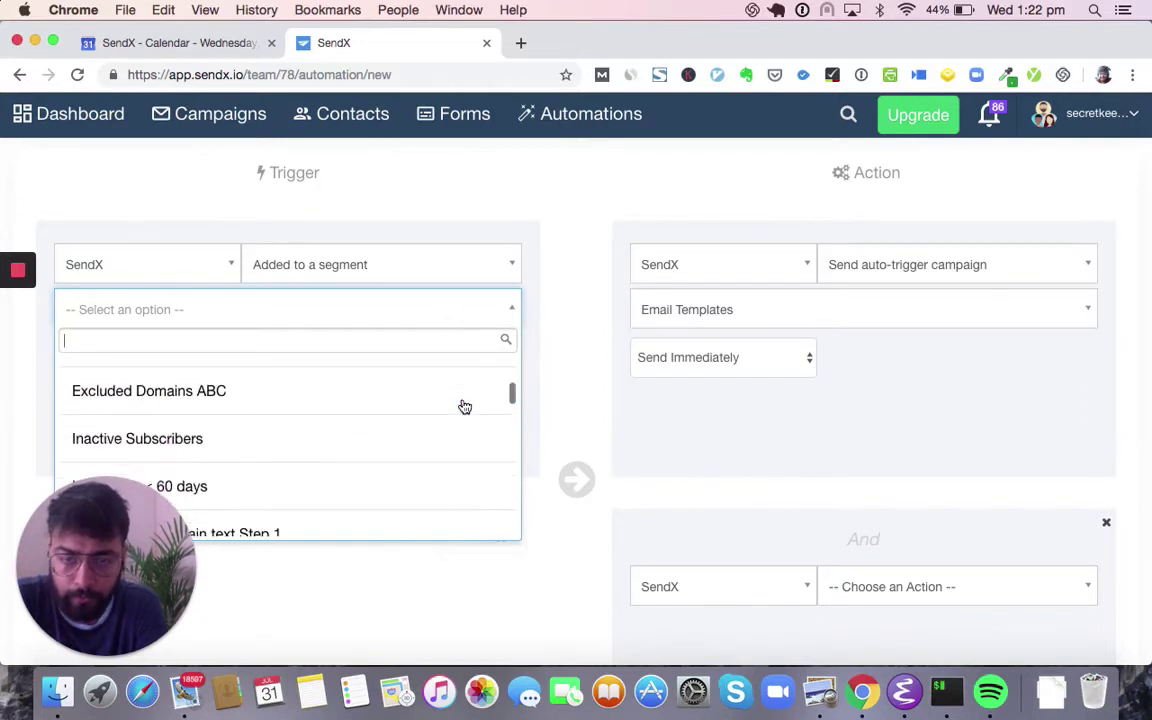
scroll(465, 406, down, 3)
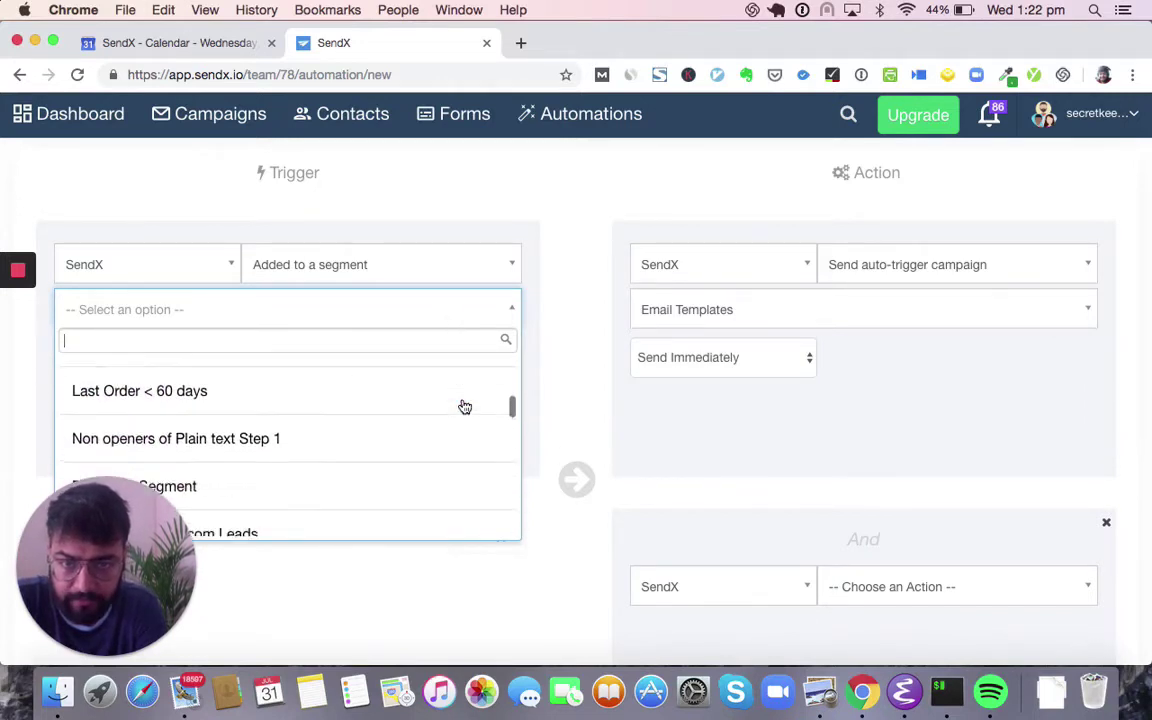
scroll(465, 406, down, 1)
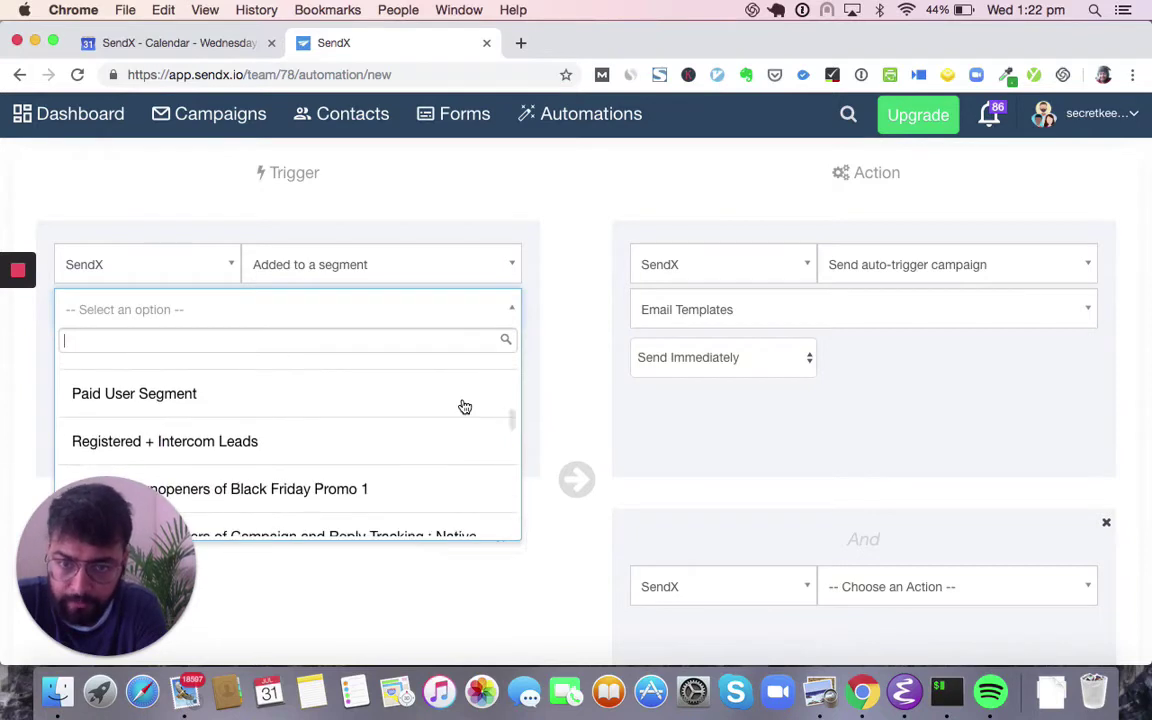
scroll(382, 453, down, 1)
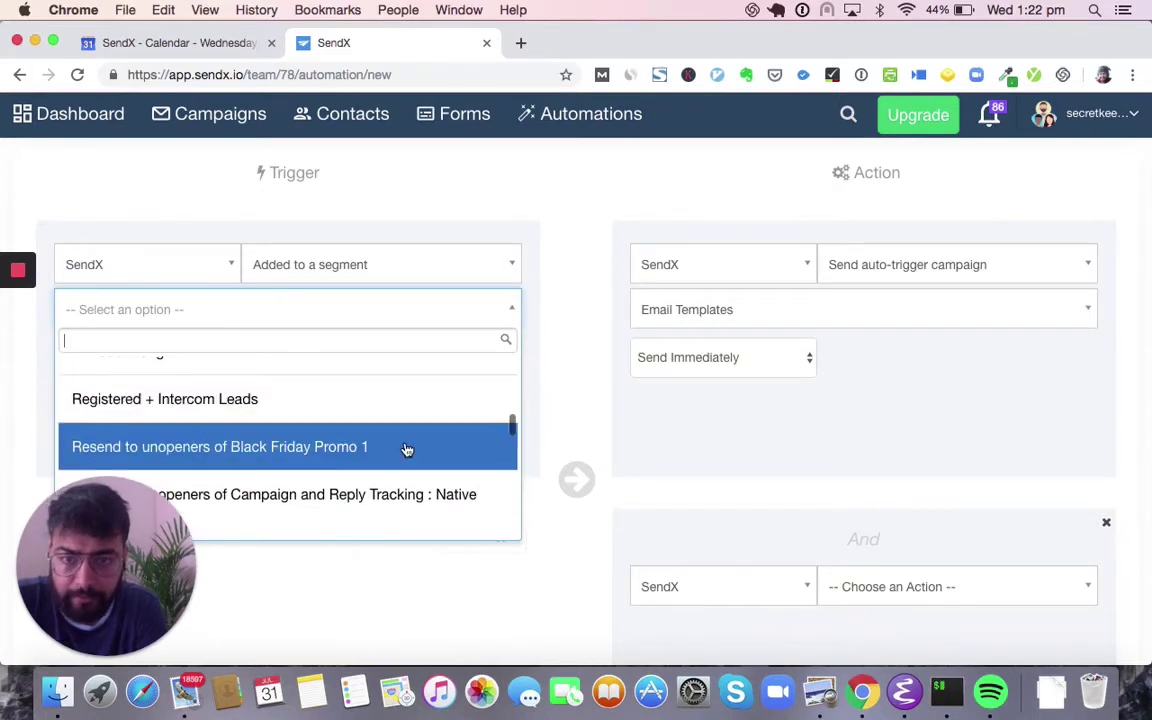
click(407, 450)
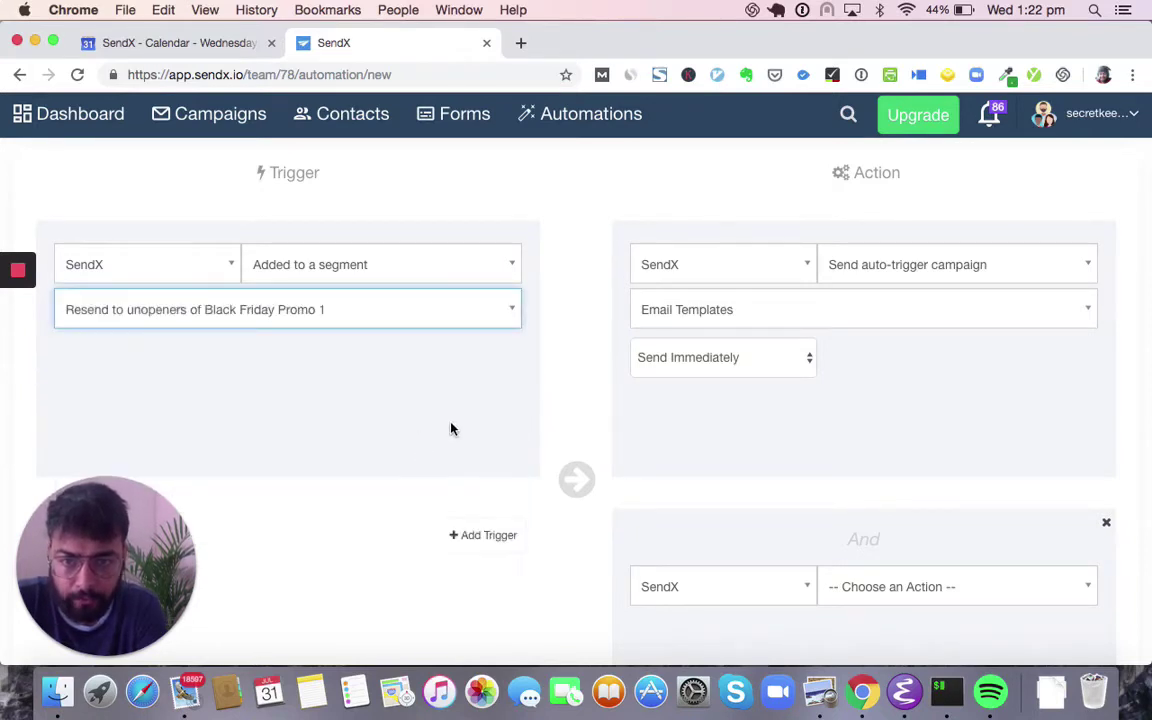
click(475, 325)
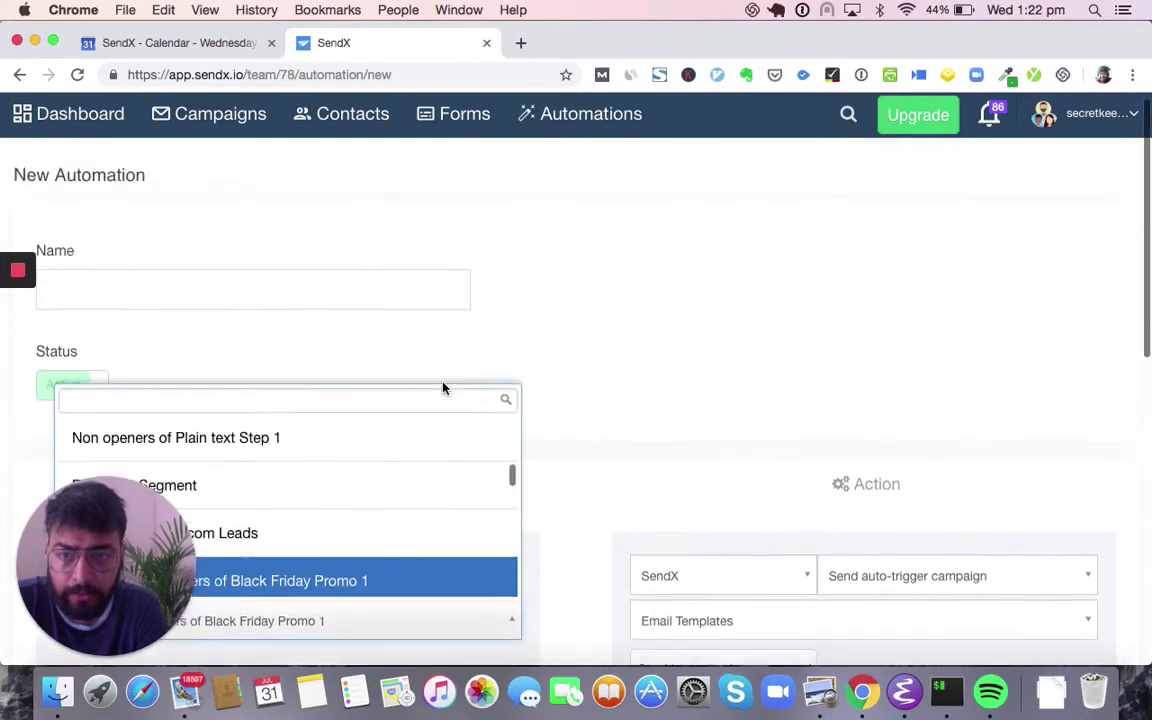
scroll(445, 383, up, 10)
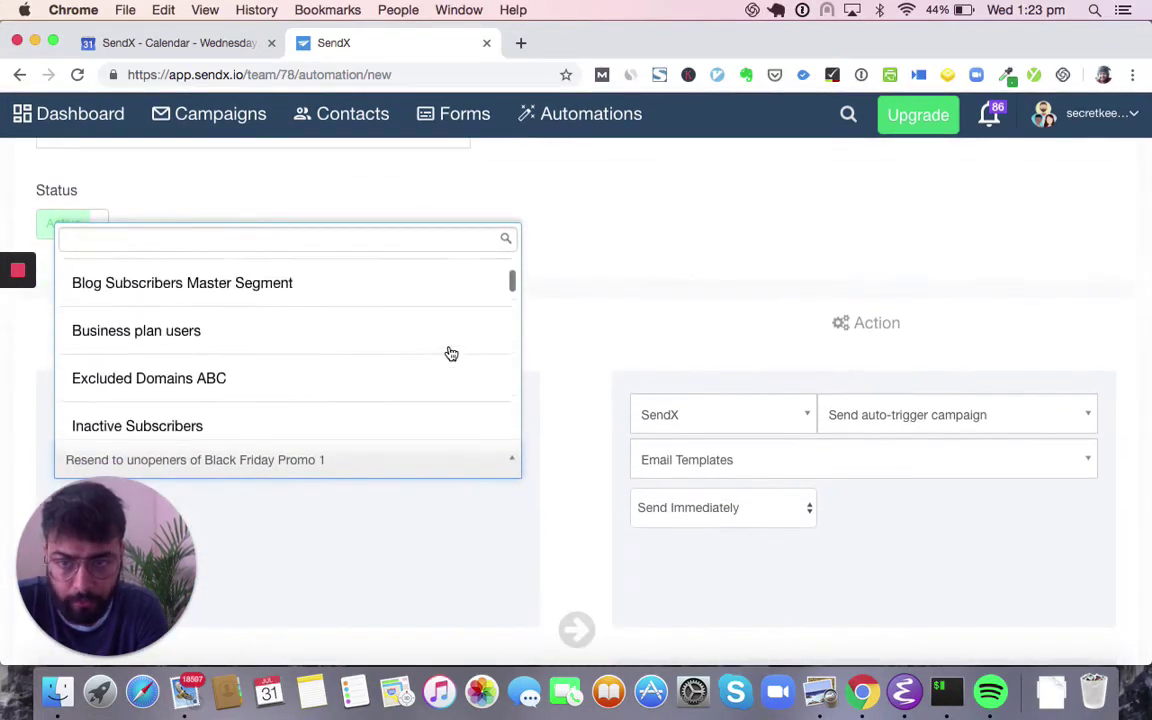
click(385, 388)
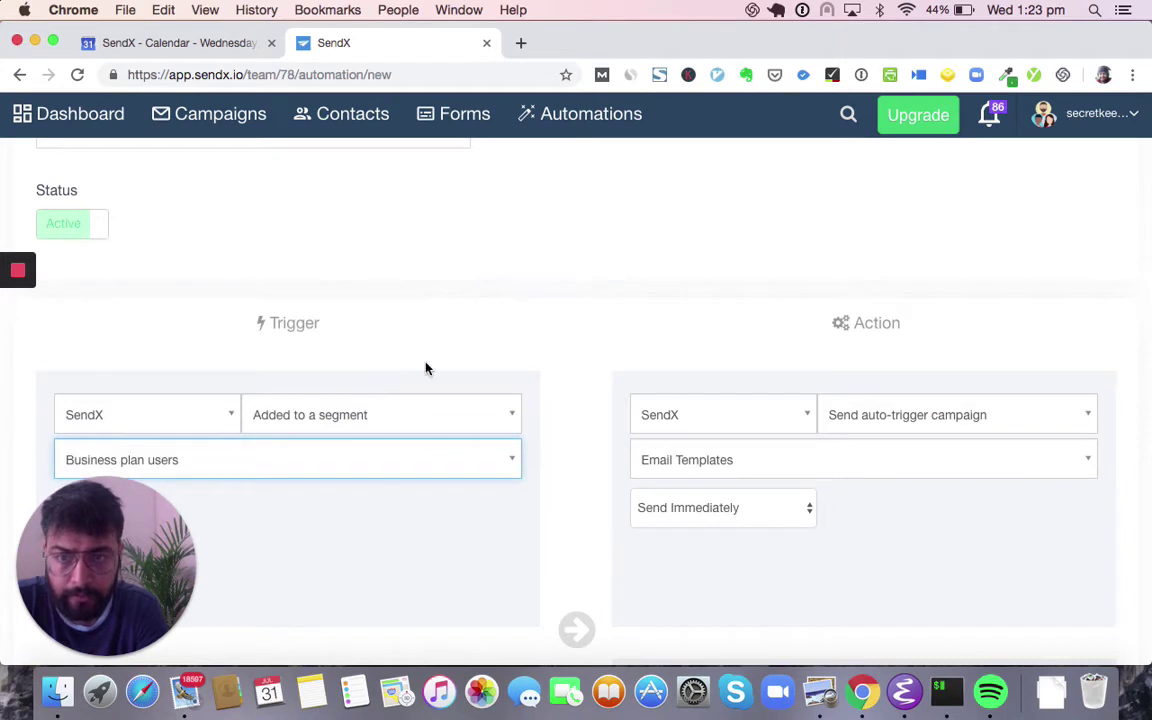
- Remove the empty extra And action block
scroll(425, 367, down, 2)
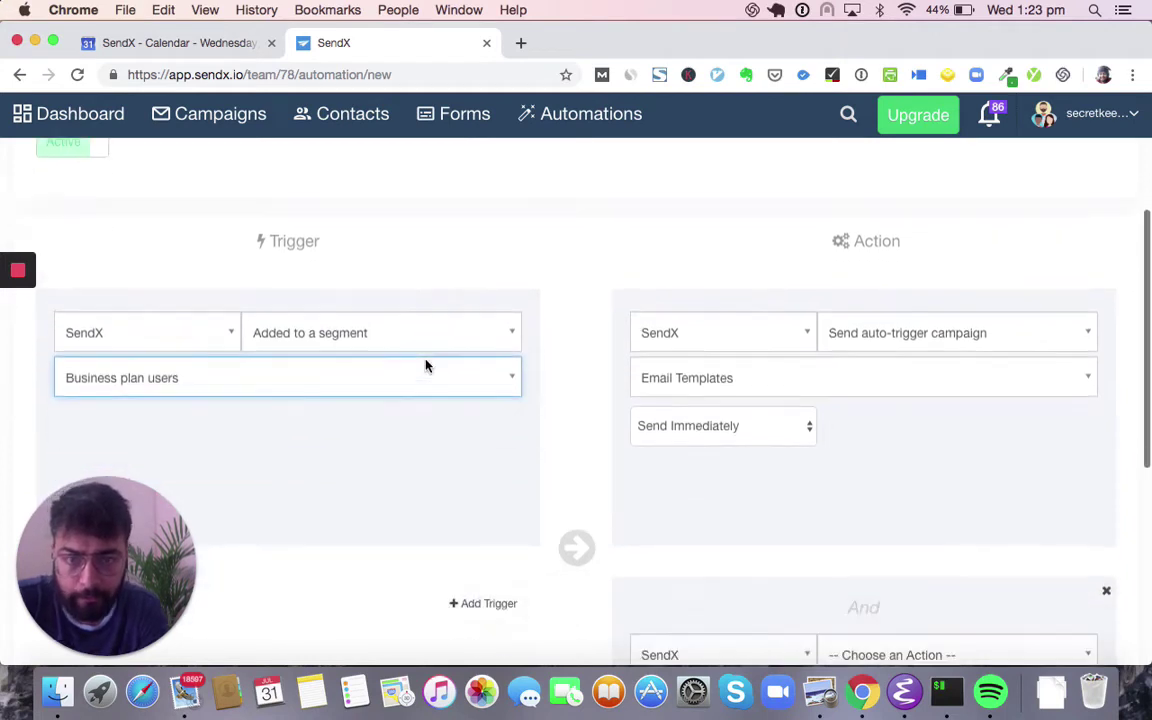
scroll(427, 367, down, 2)
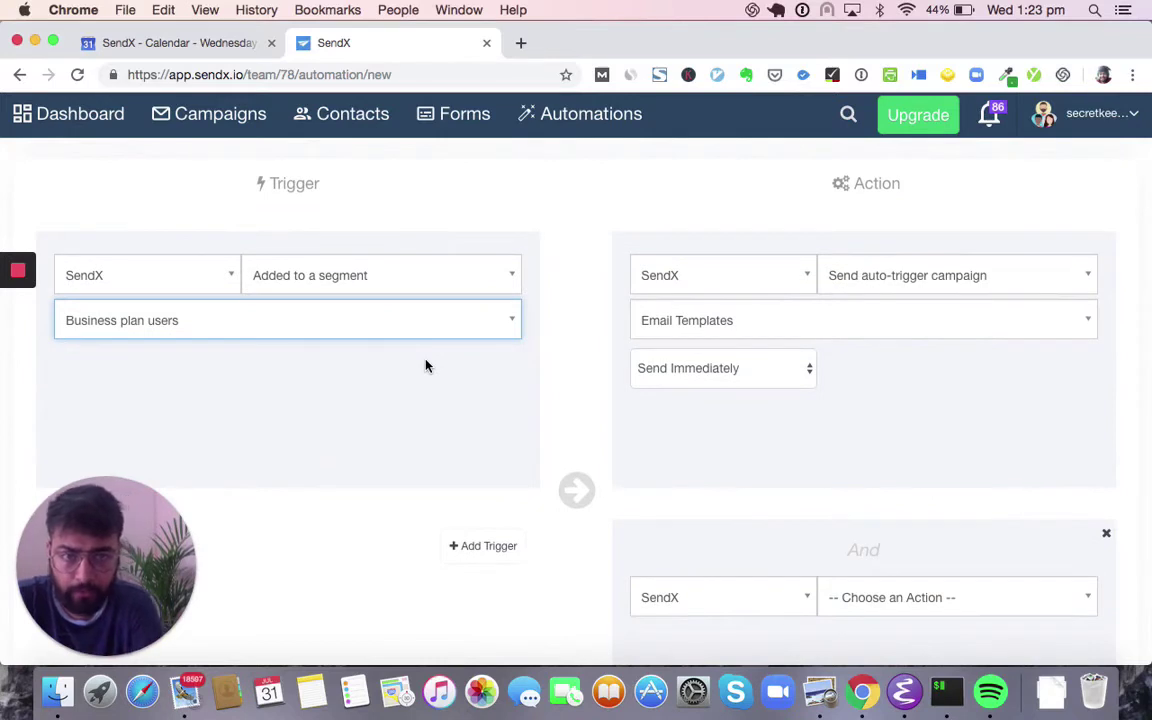
scroll(425, 366, down, 1)
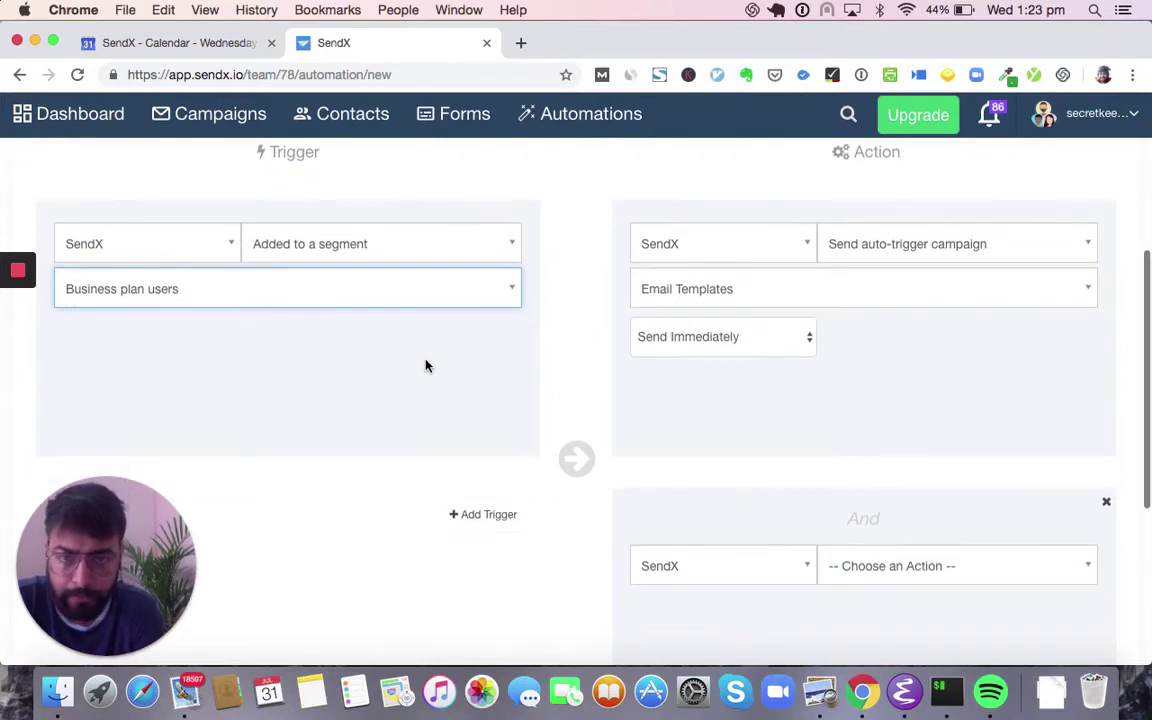
click(1108, 504)
scroll(877, 383, up, 2)
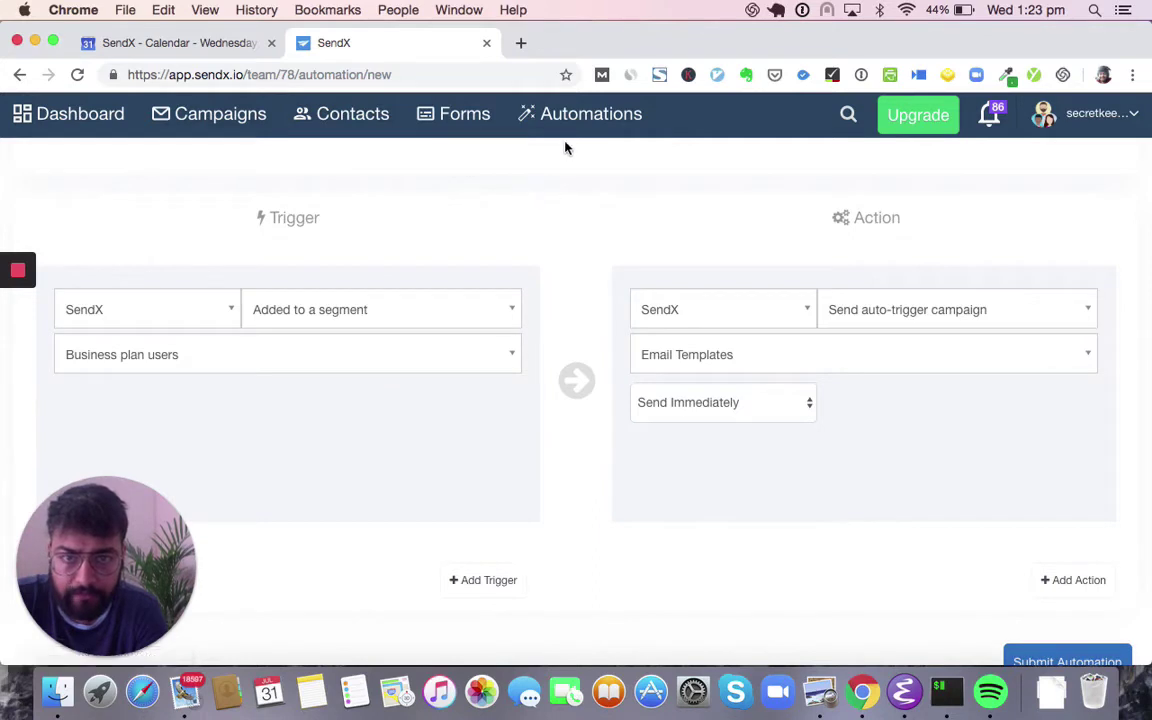
- Go to Forms and browse the popup list's status, impressions and conversion rates
click(460, 114)
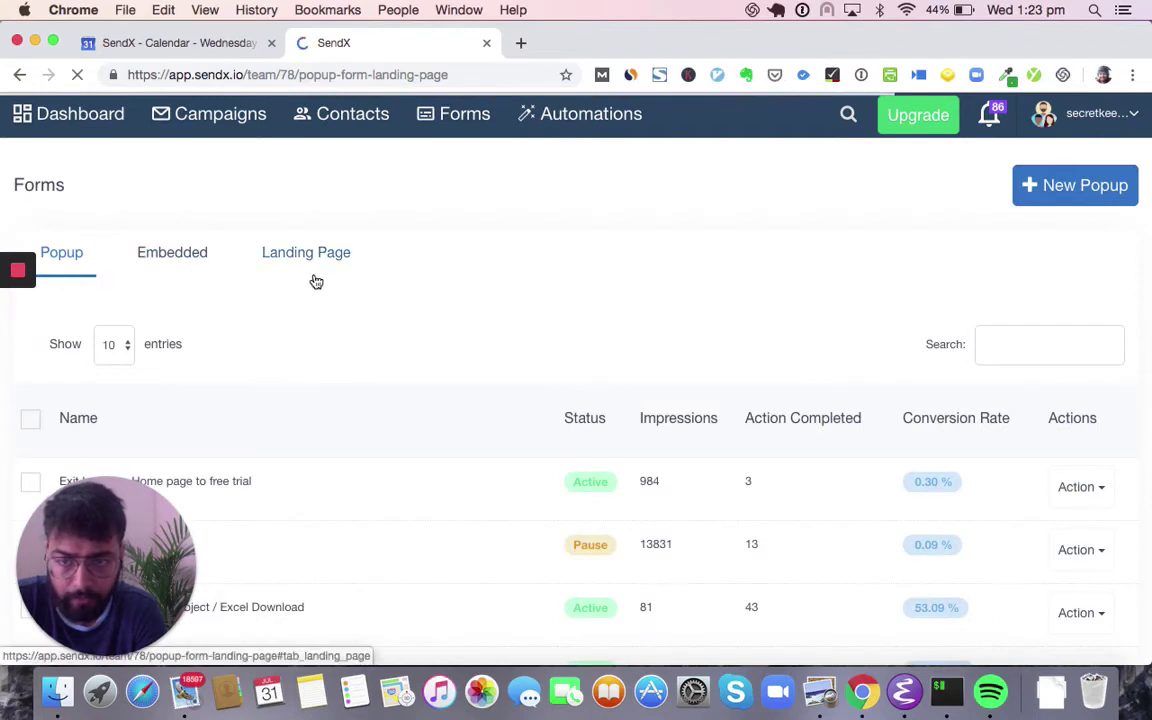
scroll(200, 250, down, 1)
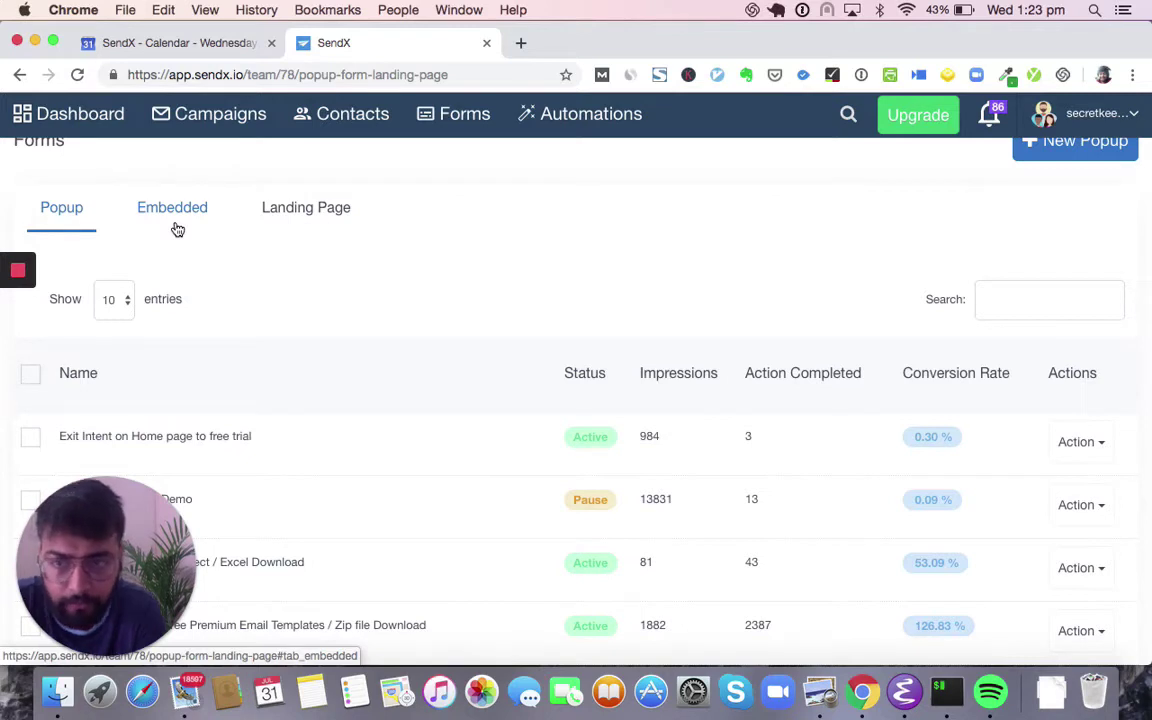
scroll(175, 228, up, 1)
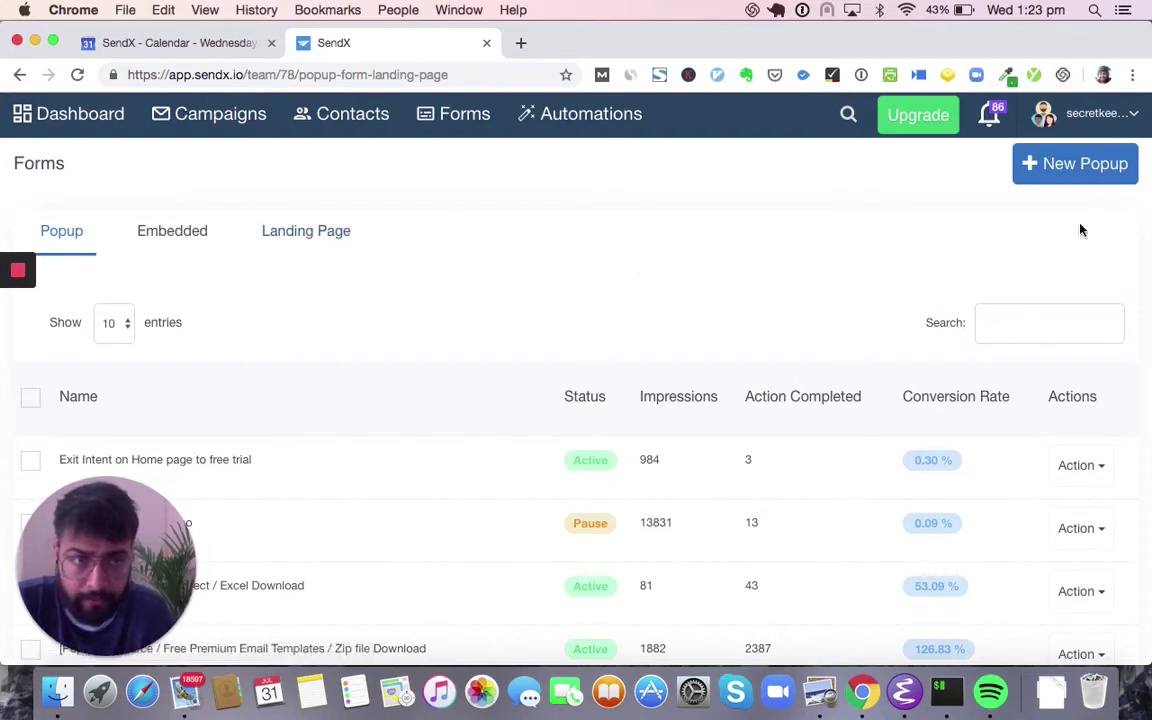
- Create a new Email Collect popup named 'Webinar Launch' and continue to templates
click(1085, 175)
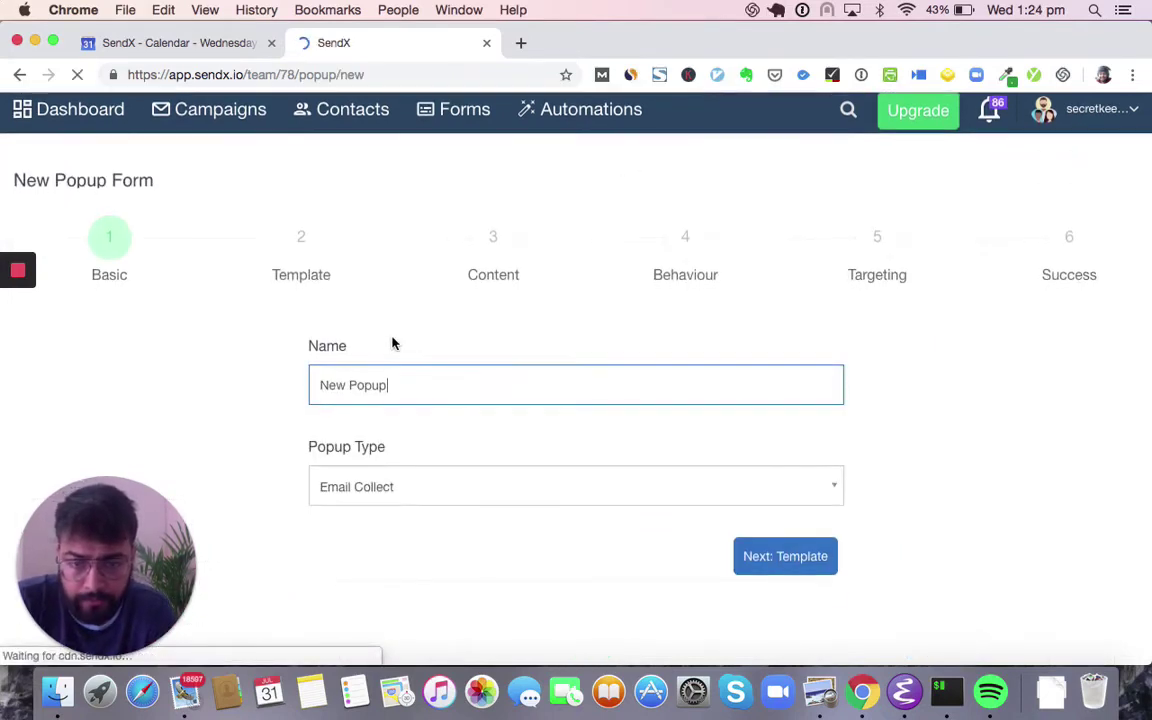
triple_click(380, 389)
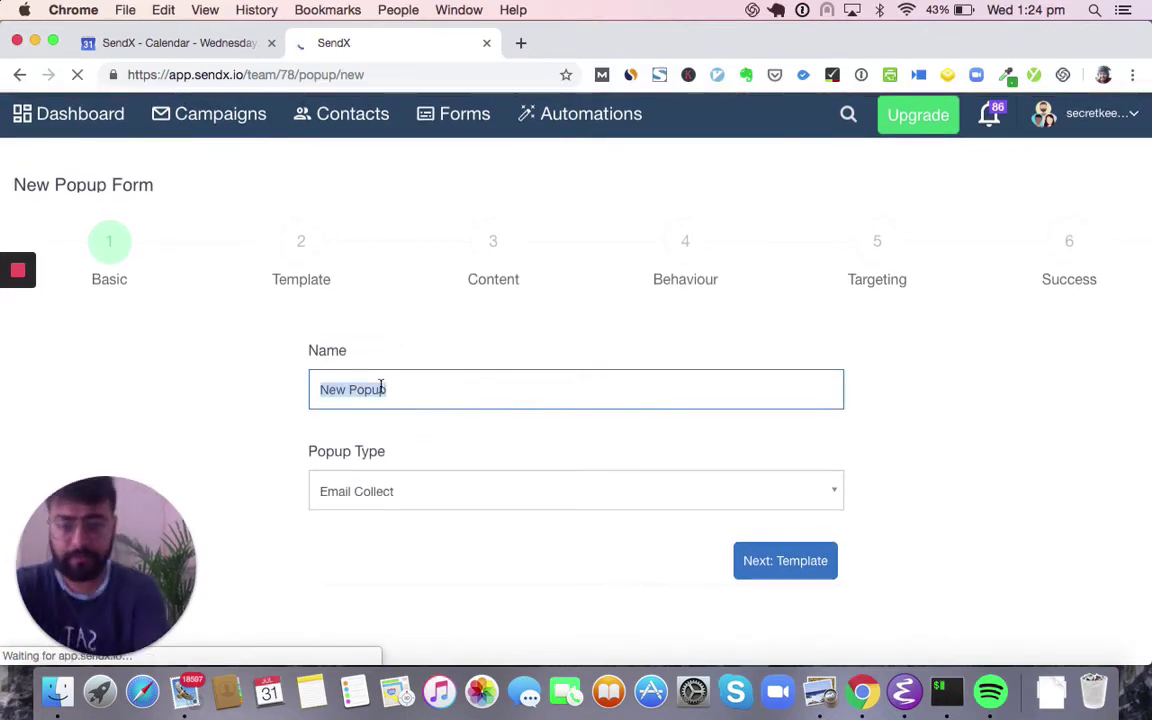
text(Webinar)
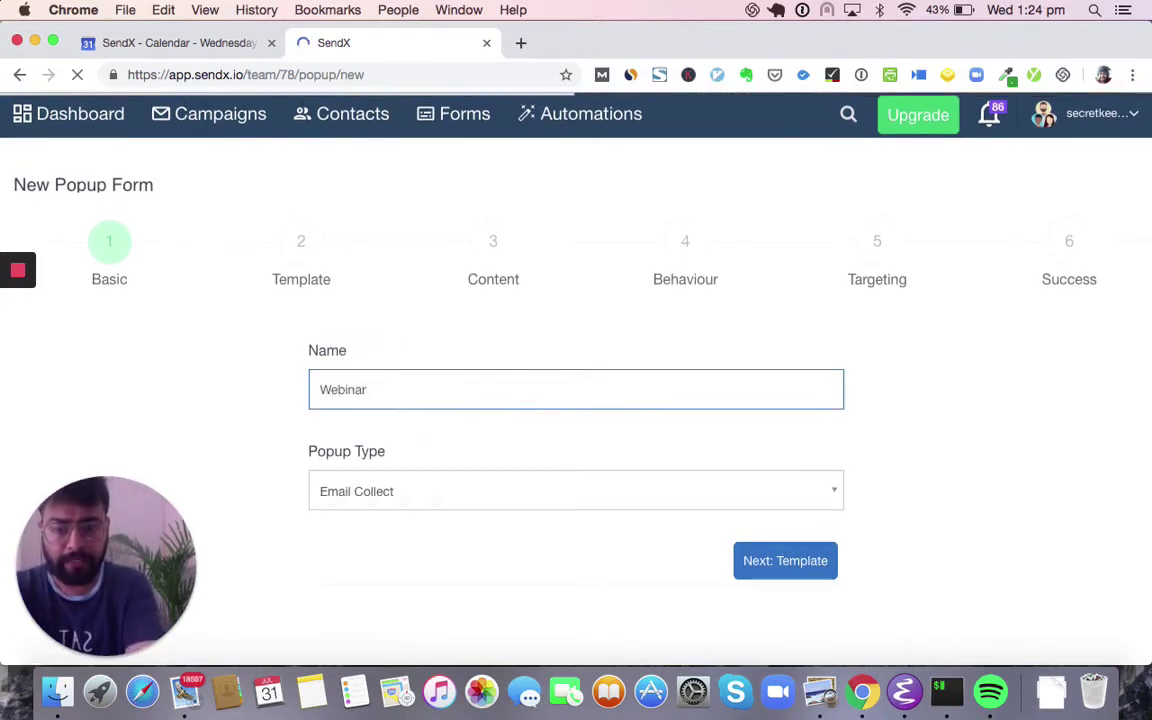
text( Launch)
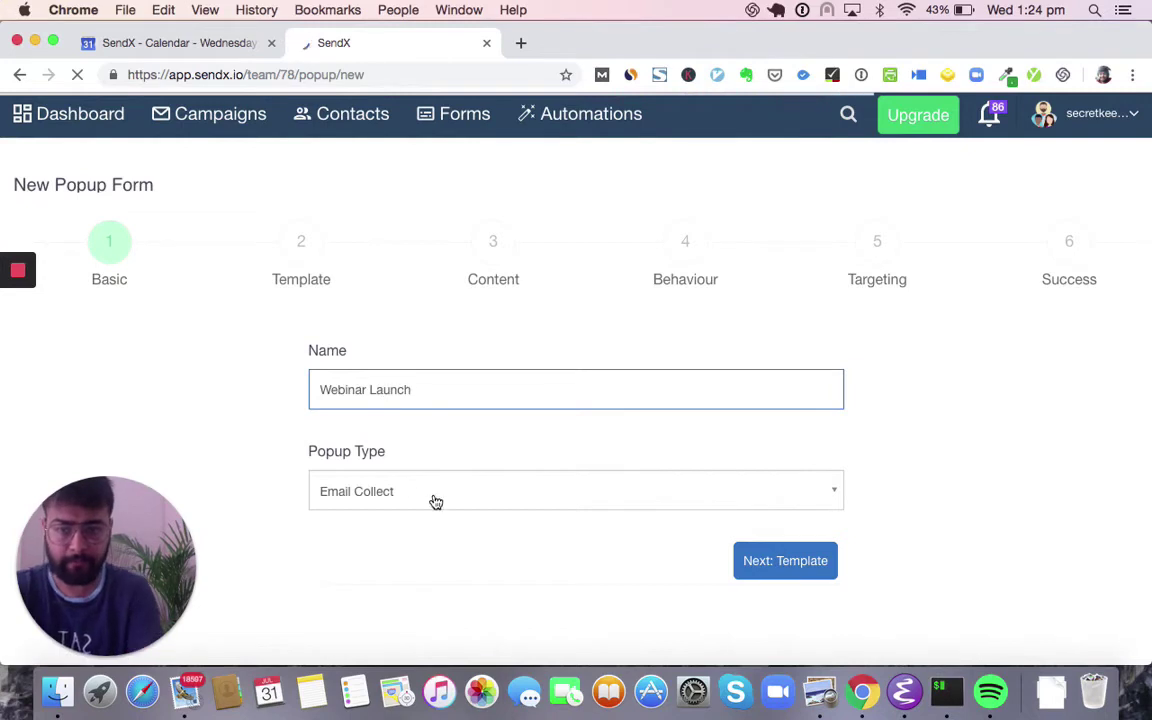
click(433, 498)
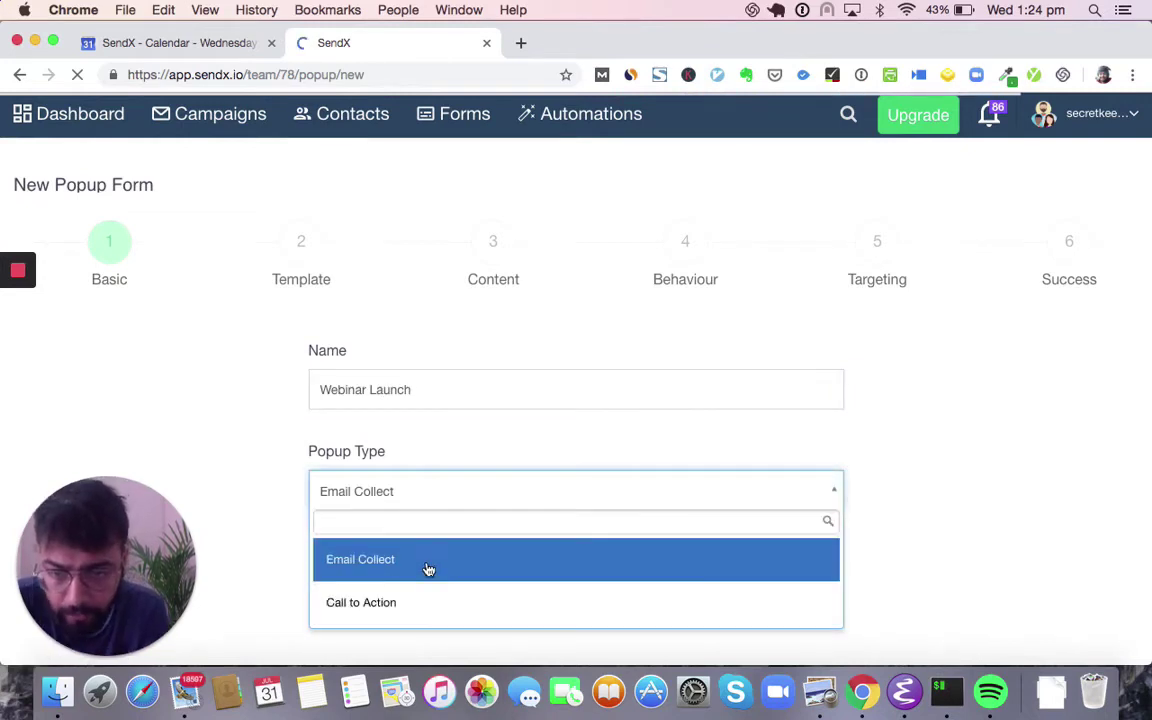
click(640, 478)
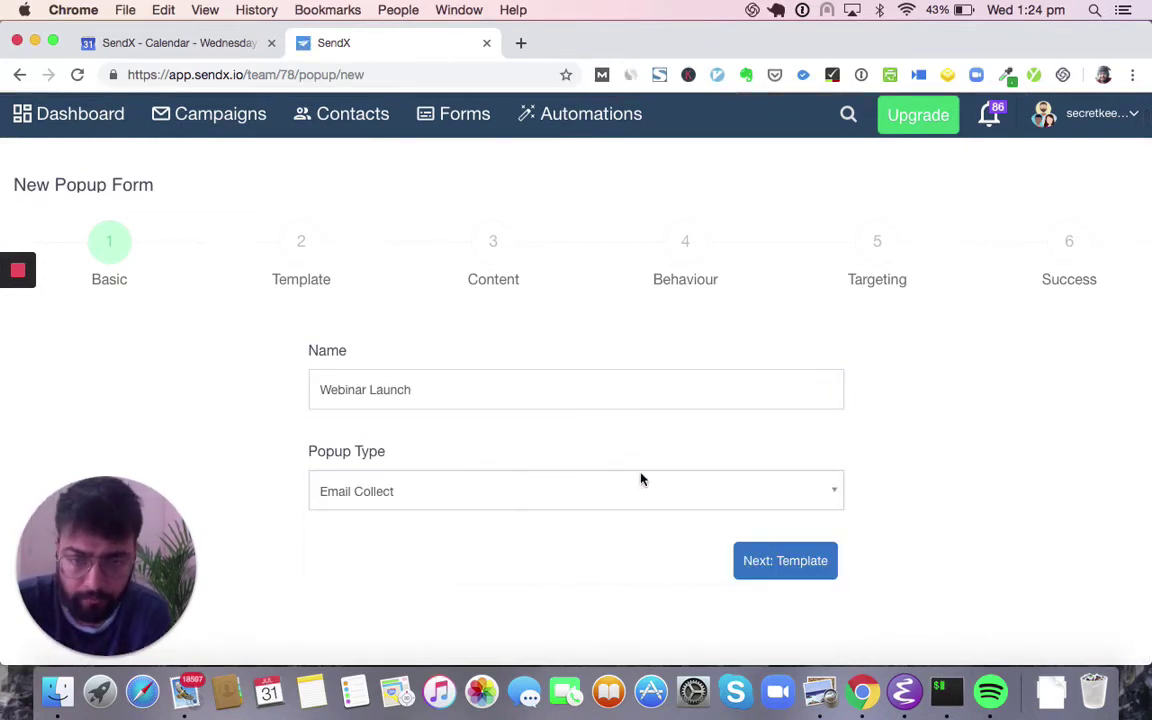
click(781, 572)
- Apply the 'Do you want more traffic?' template and confirm replacing the content
scroll(455, 496, down, 10)
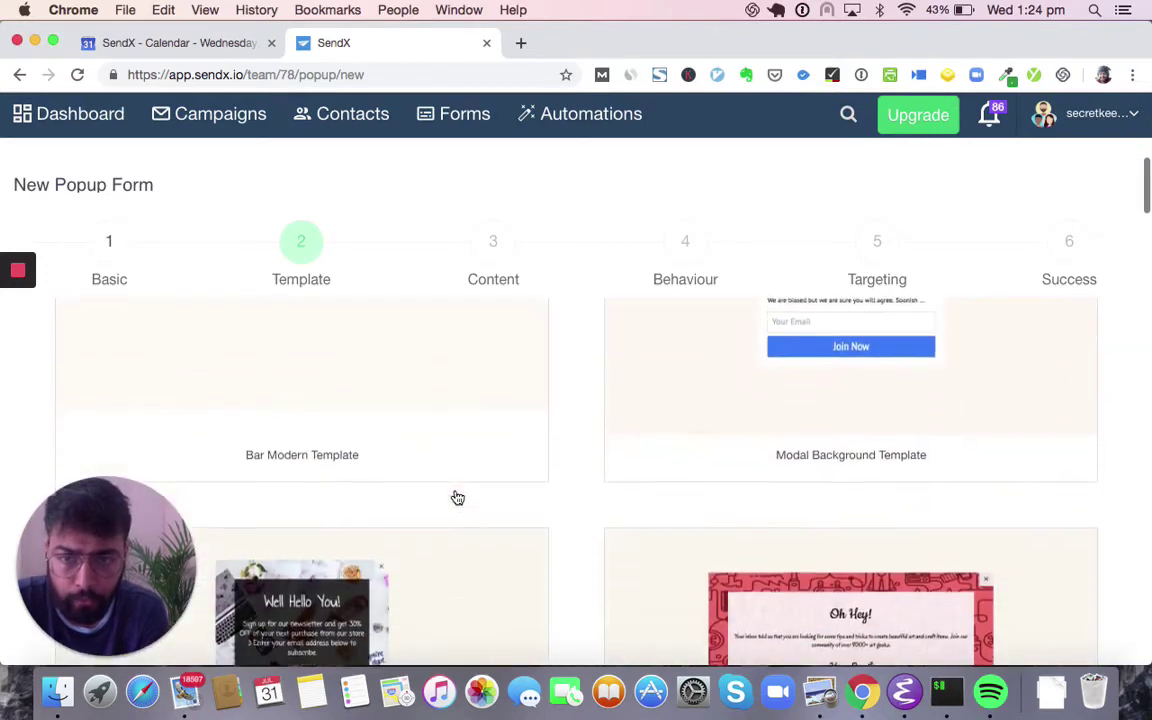
scroll(455, 496, down, 15)
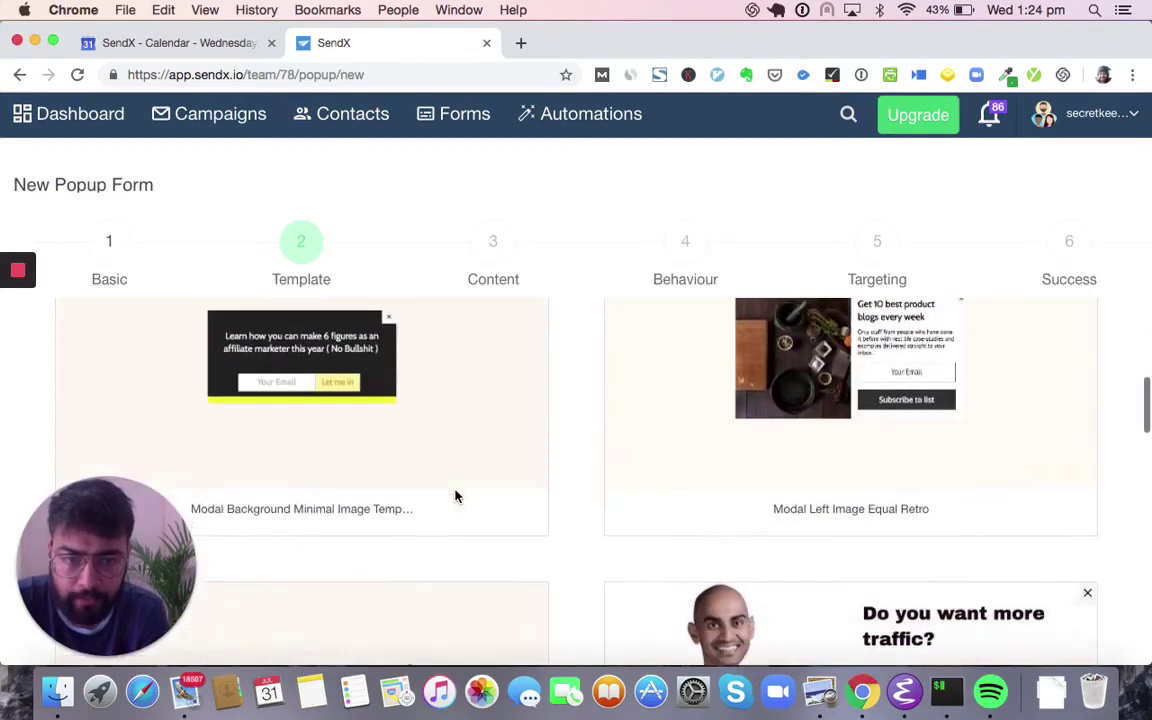
scroll(553, 458, up, 2)
scroll(658, 514, down, 7)
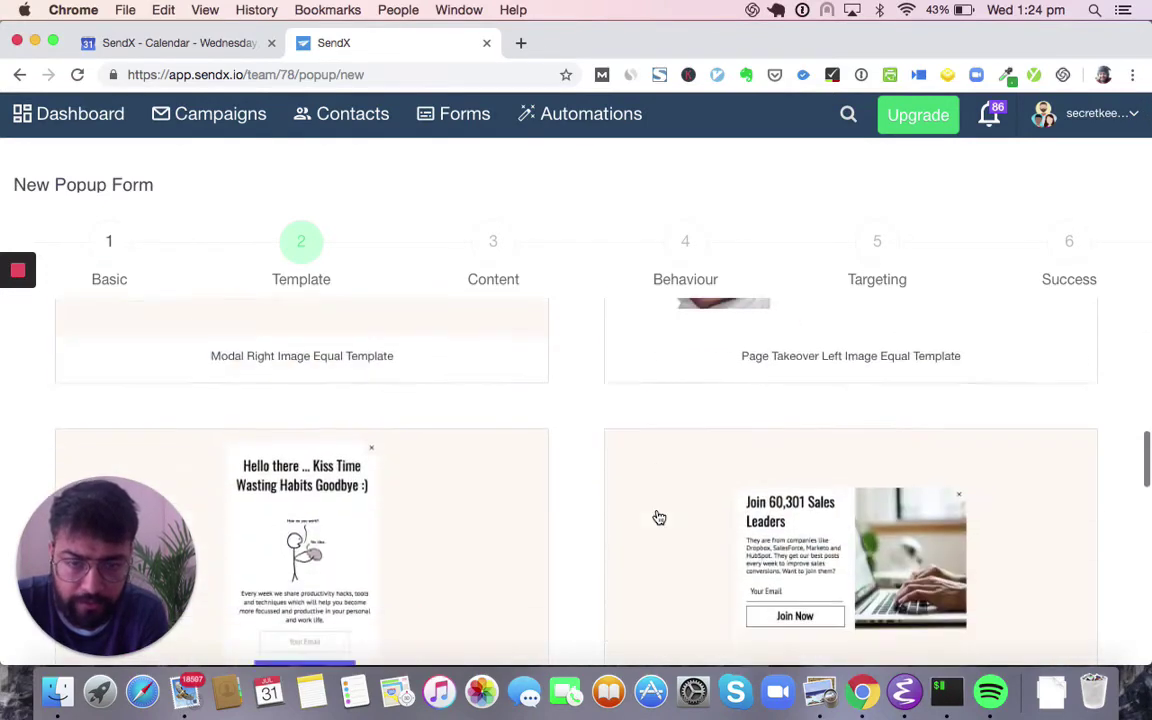
scroll(659, 517, down, 8)
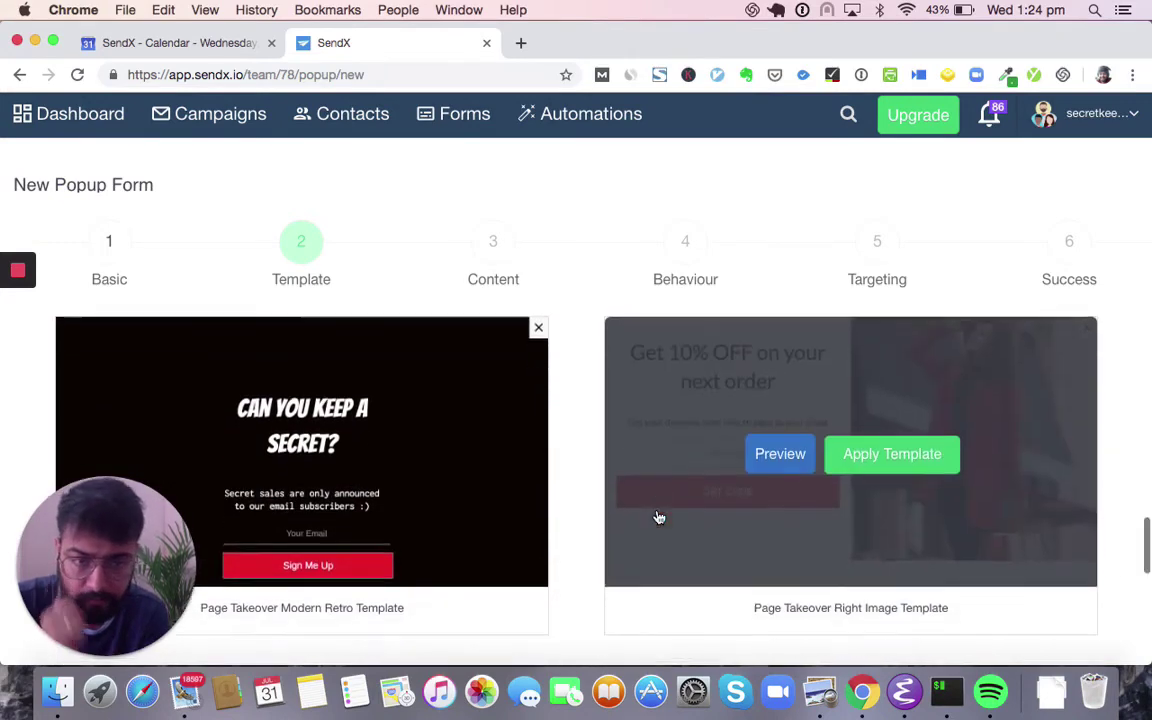
scroll(658, 516, down, 10)
scroll(657, 515, up, 12)
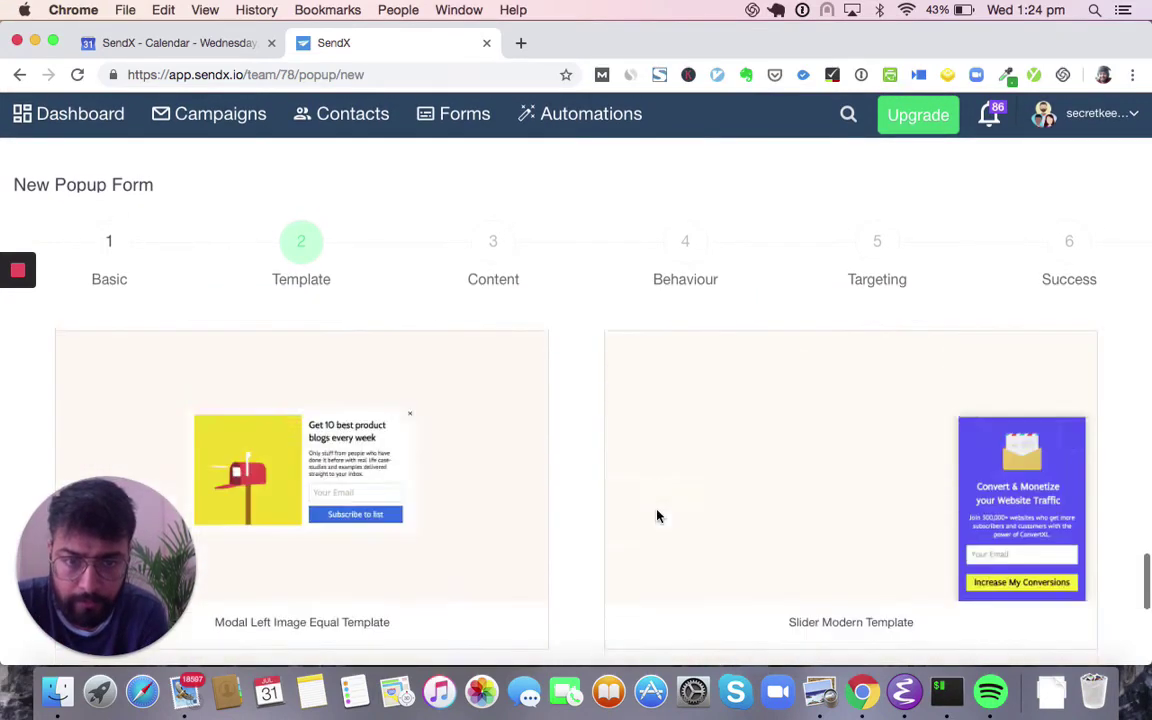
scroll(657, 516, down, 10)
scroll(656, 517, up, 4)
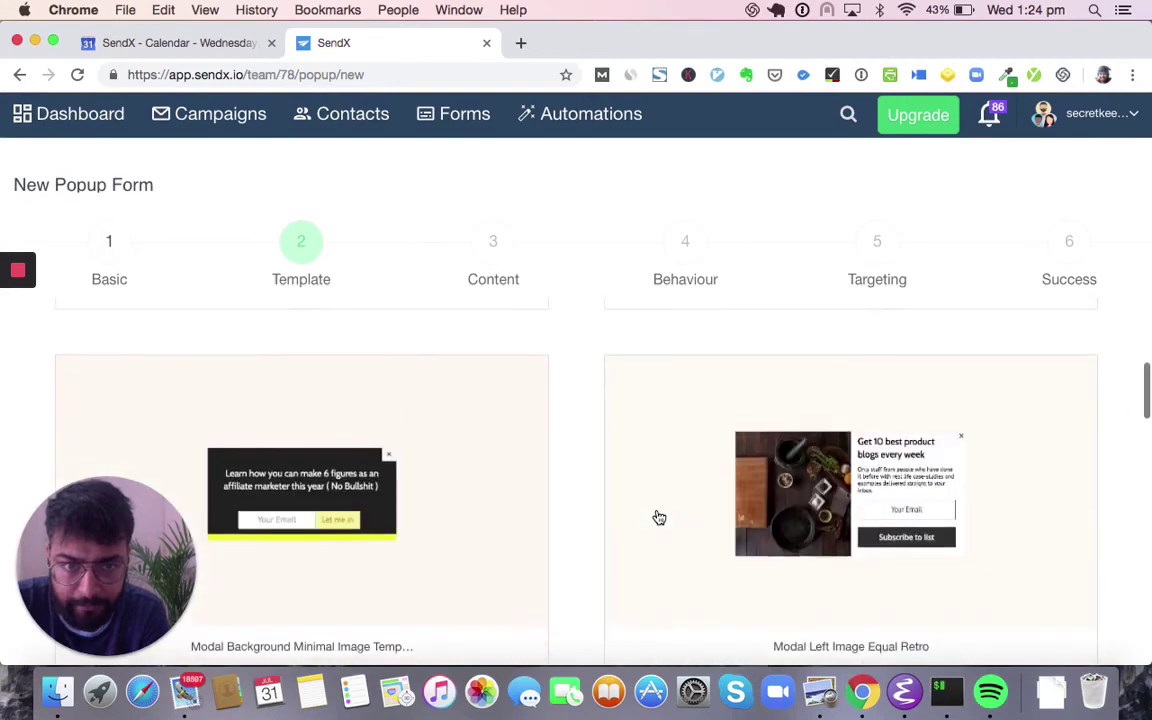
scroll(690, 501, down, 3)
click(955, 543)
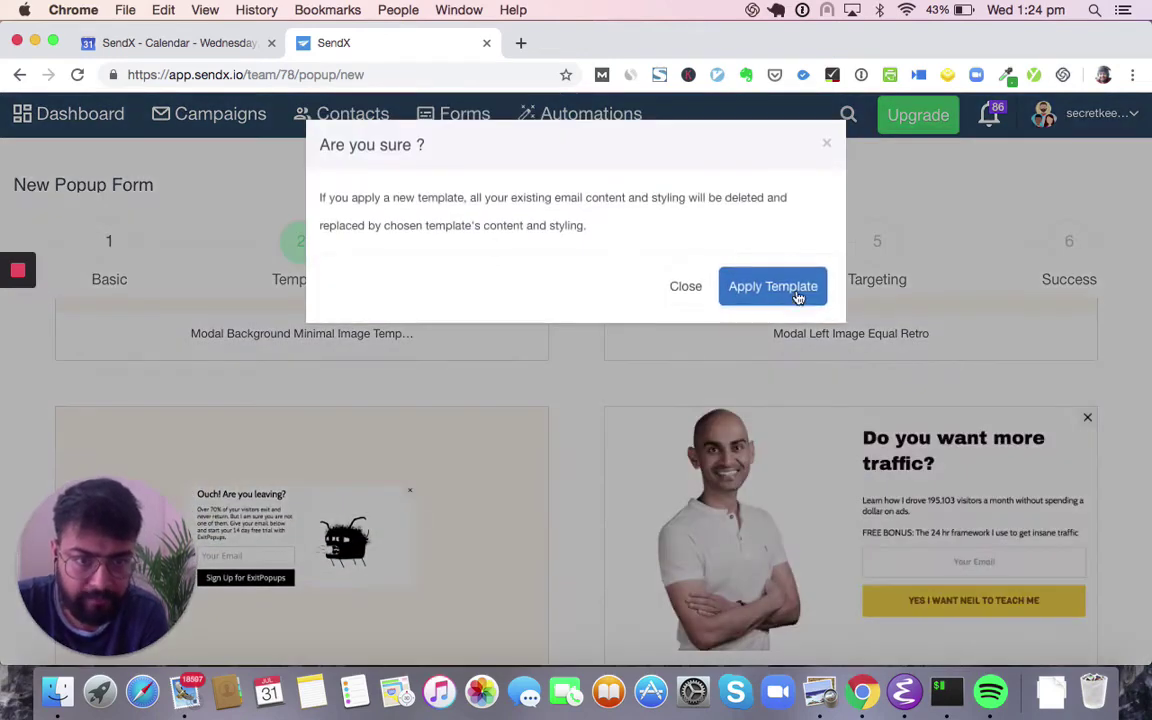
click(800, 296)
- Move the popup wizard on to the Content step
scroll(828, 464, up, 10)
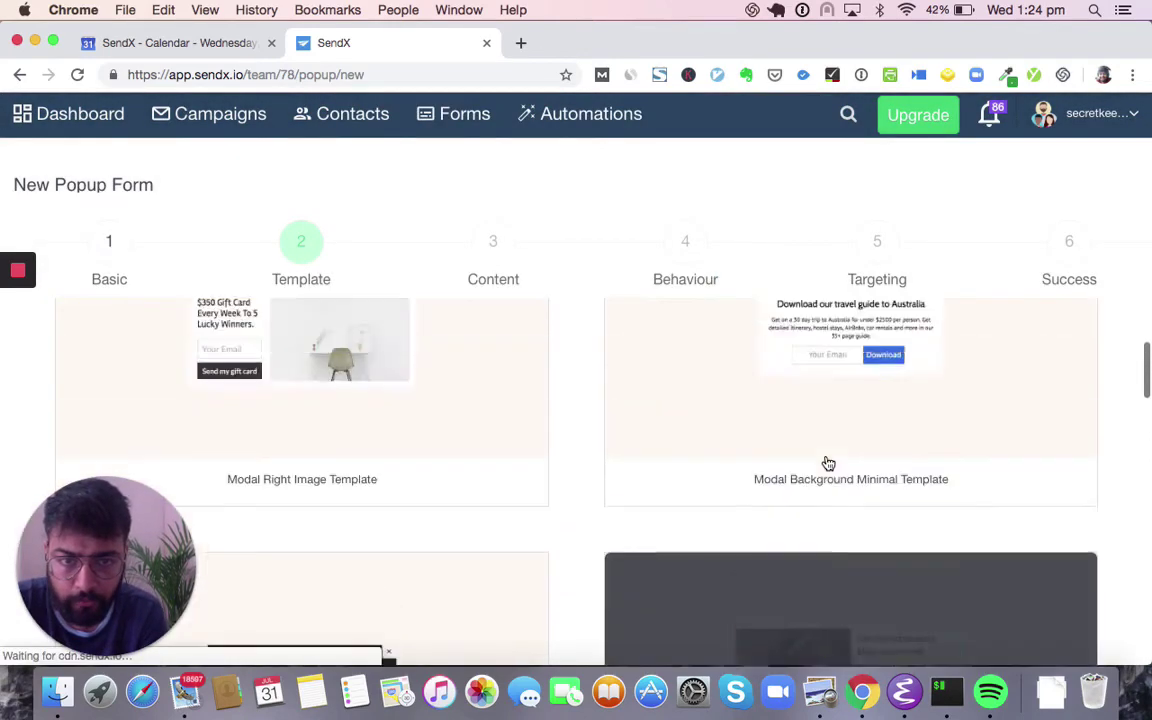
scroll(828, 464, up, 10)
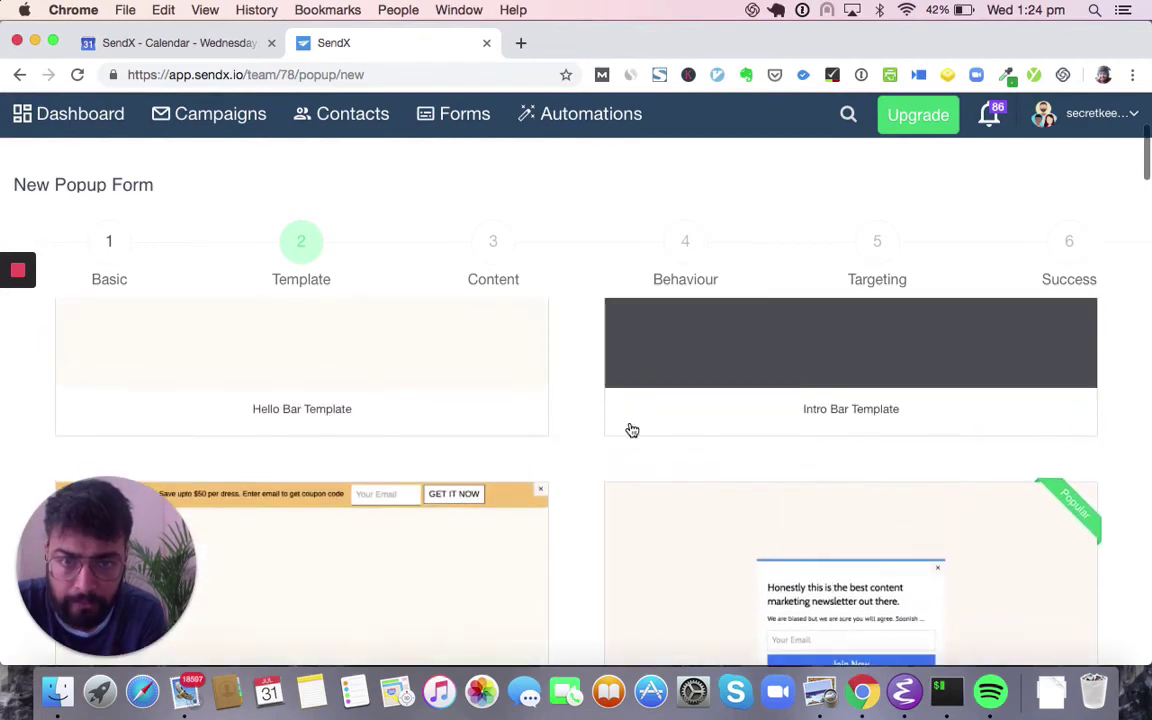
click(485, 254)
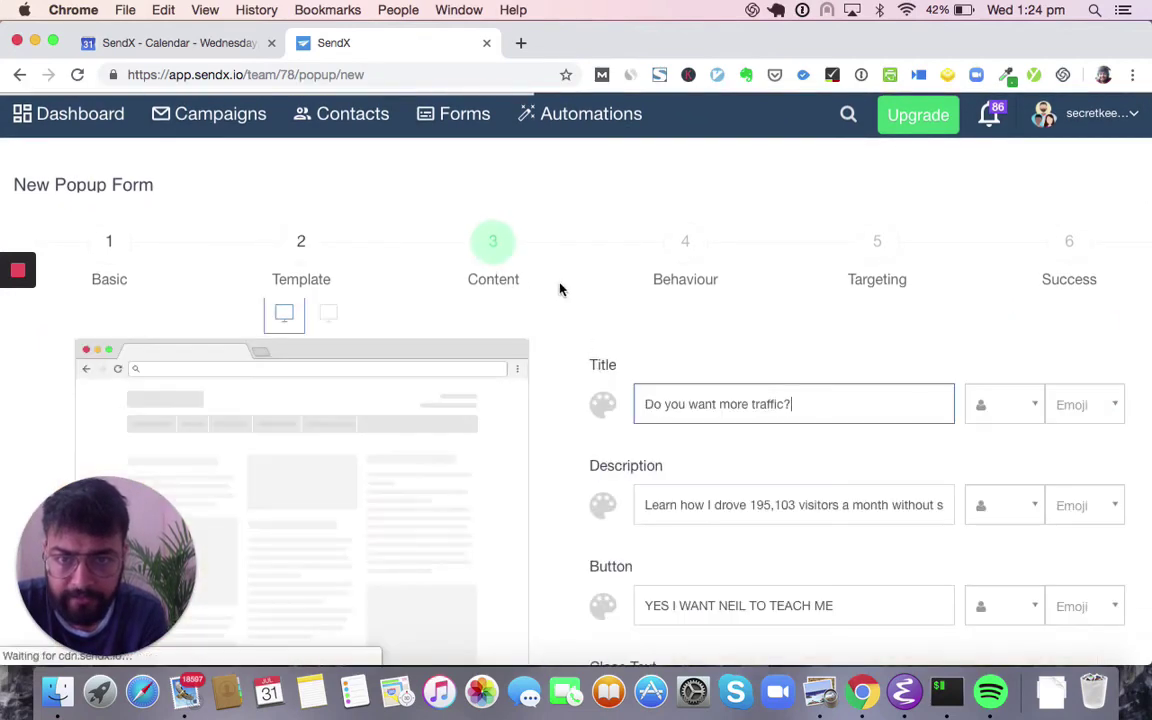
- Replace the popup title with 'Webinar with' followed by the presenter's name
triple_click(674, 405)
scroll(594, 381, down, 5)
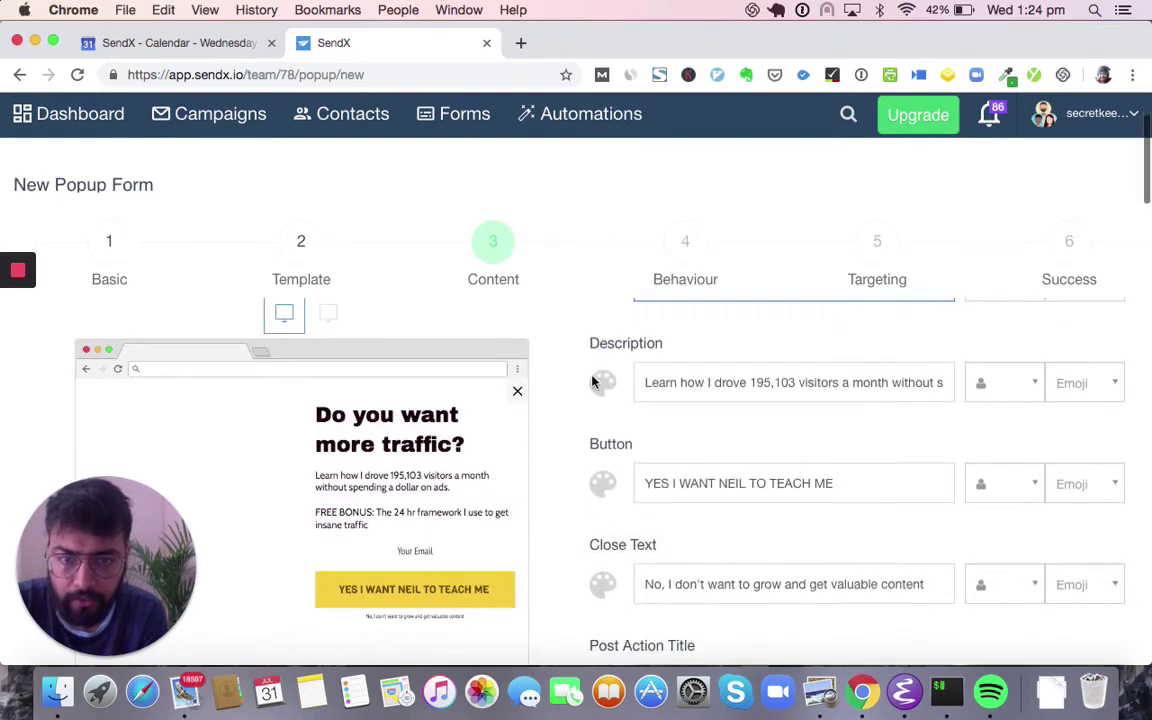
scroll(712, 418, up, 5)
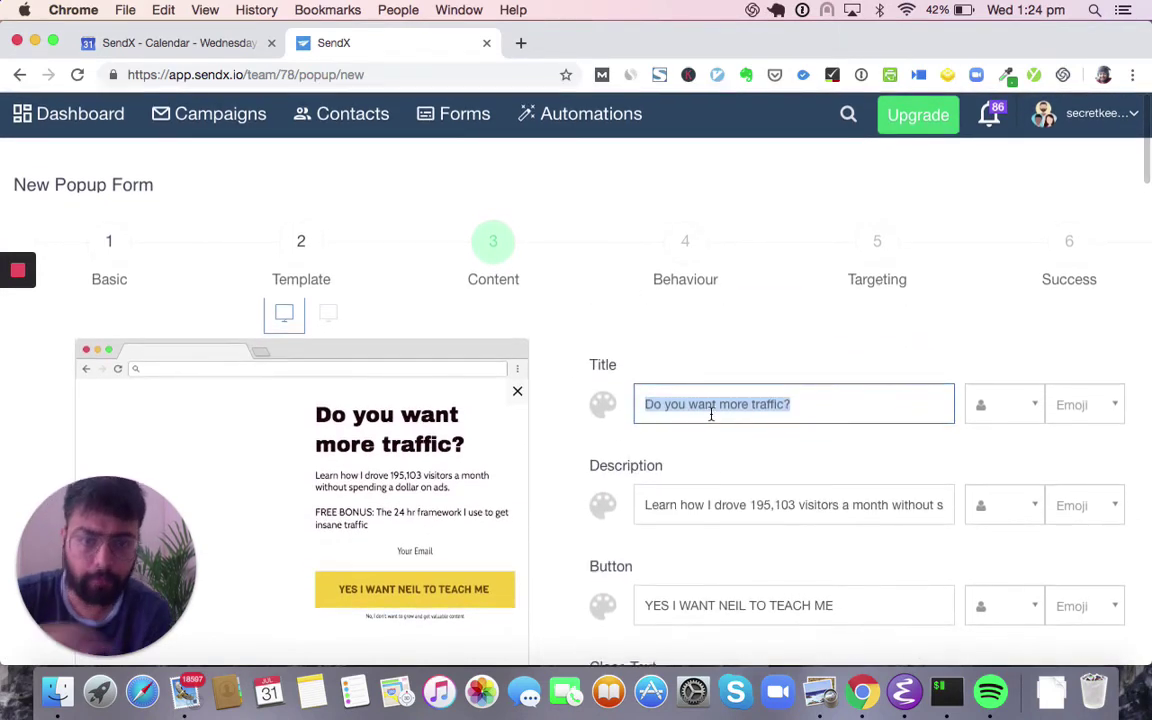
text(W)
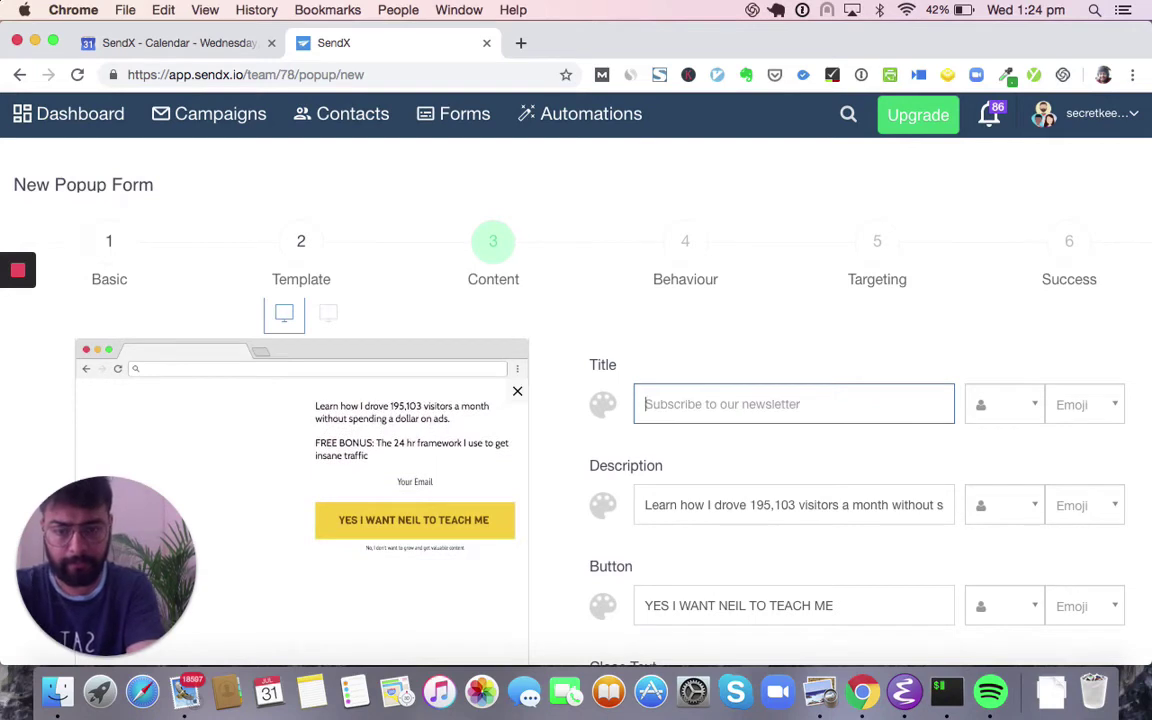
text(Webina)
key(BackSpace)
key(BackSpace)
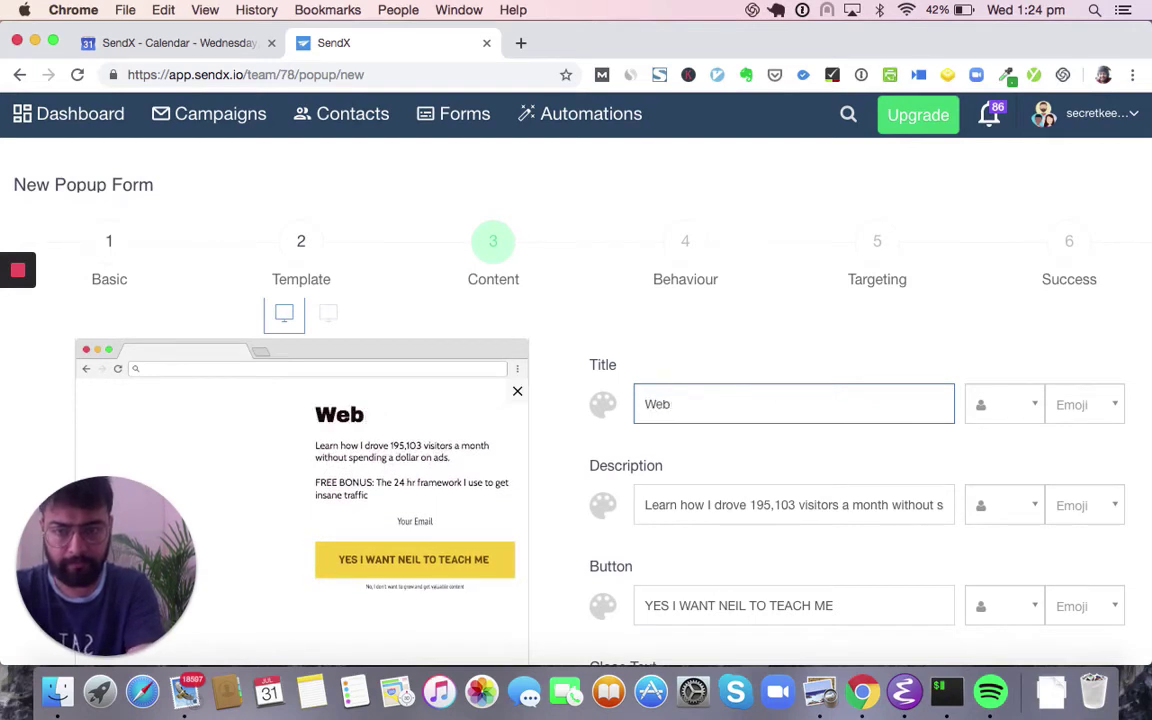
text(inar with Nei)
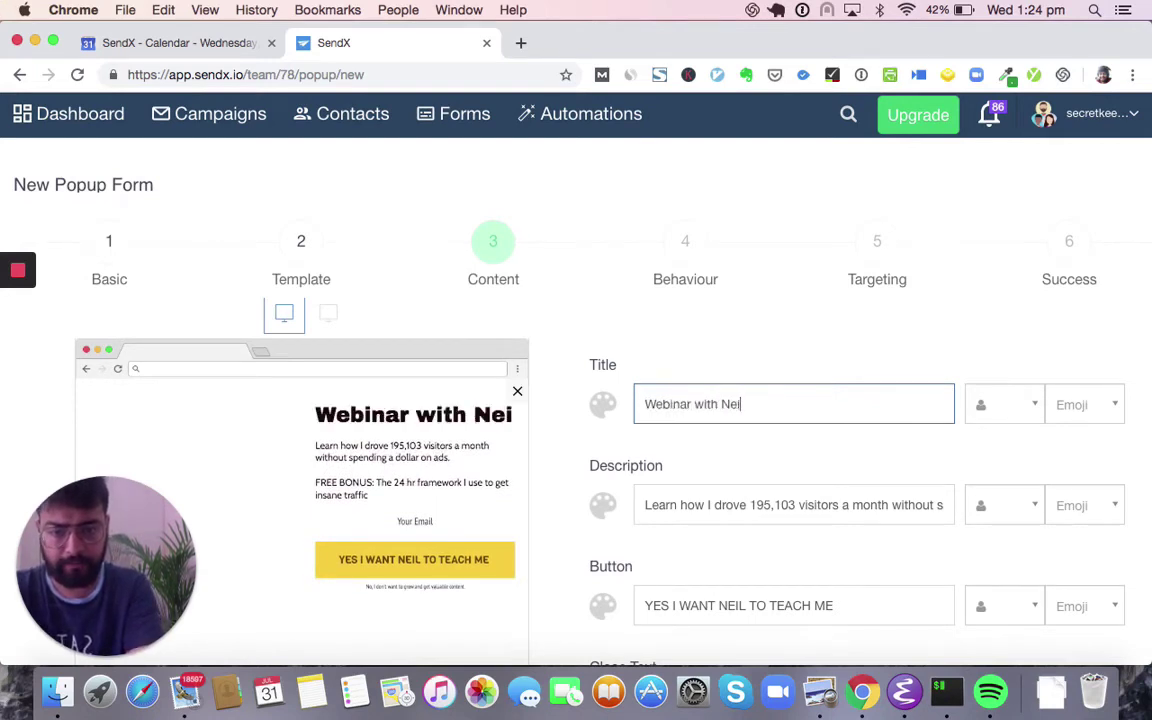
text(l Patel)
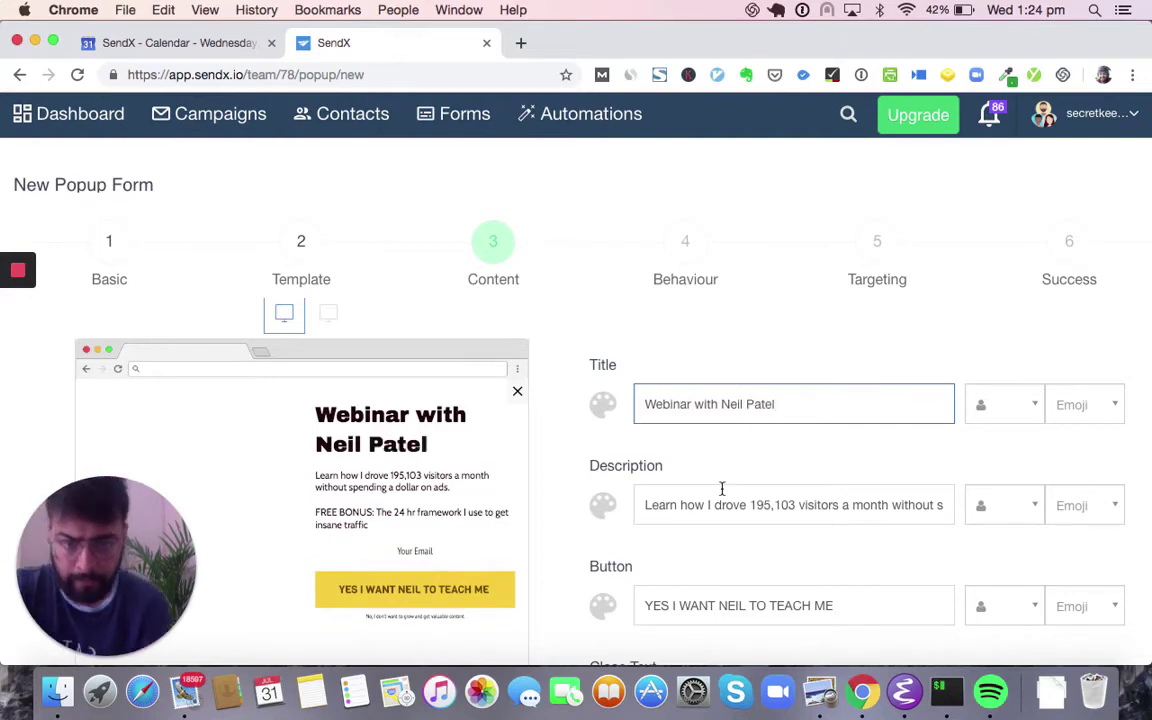
scroll(722, 488, down, 10)
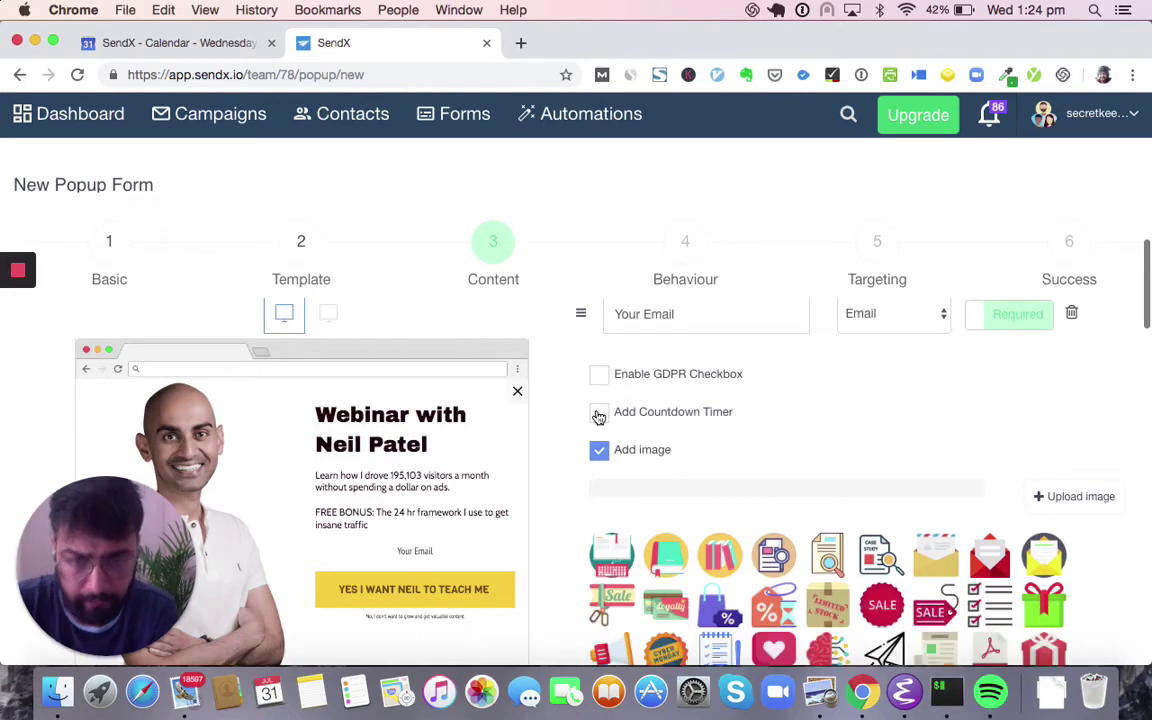
- Add a countdown timer and enlarge its font and Days/Hours labels
click(599, 415)
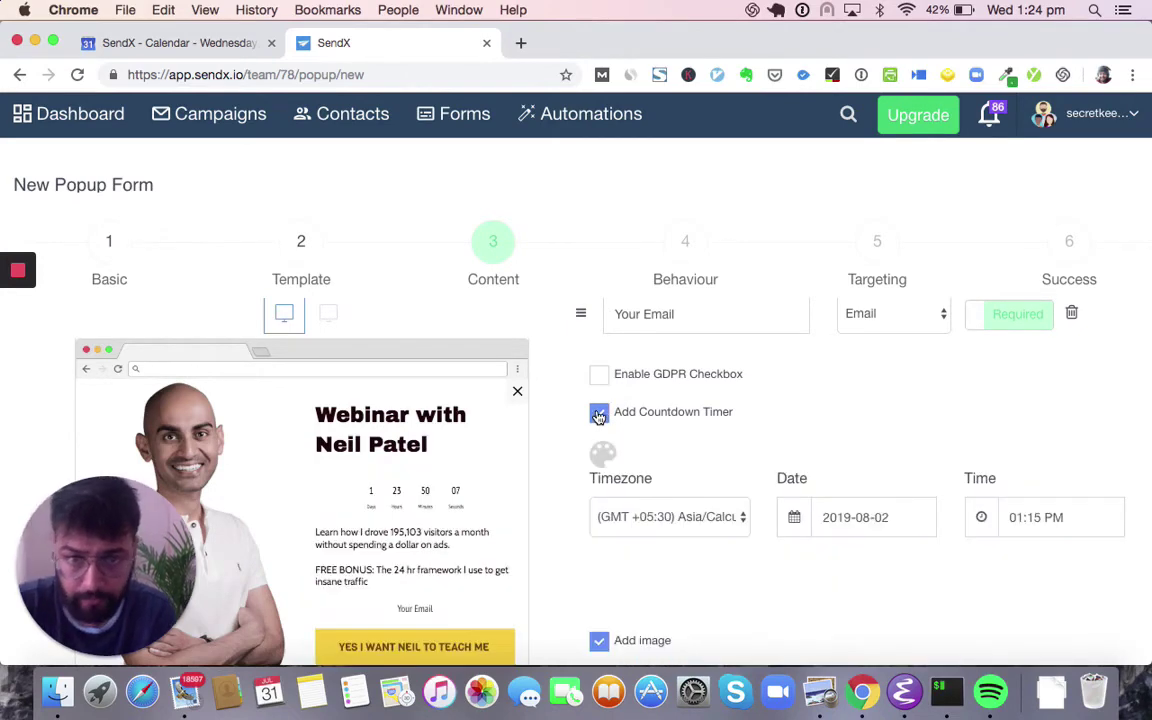
scroll(657, 443, down, 2)
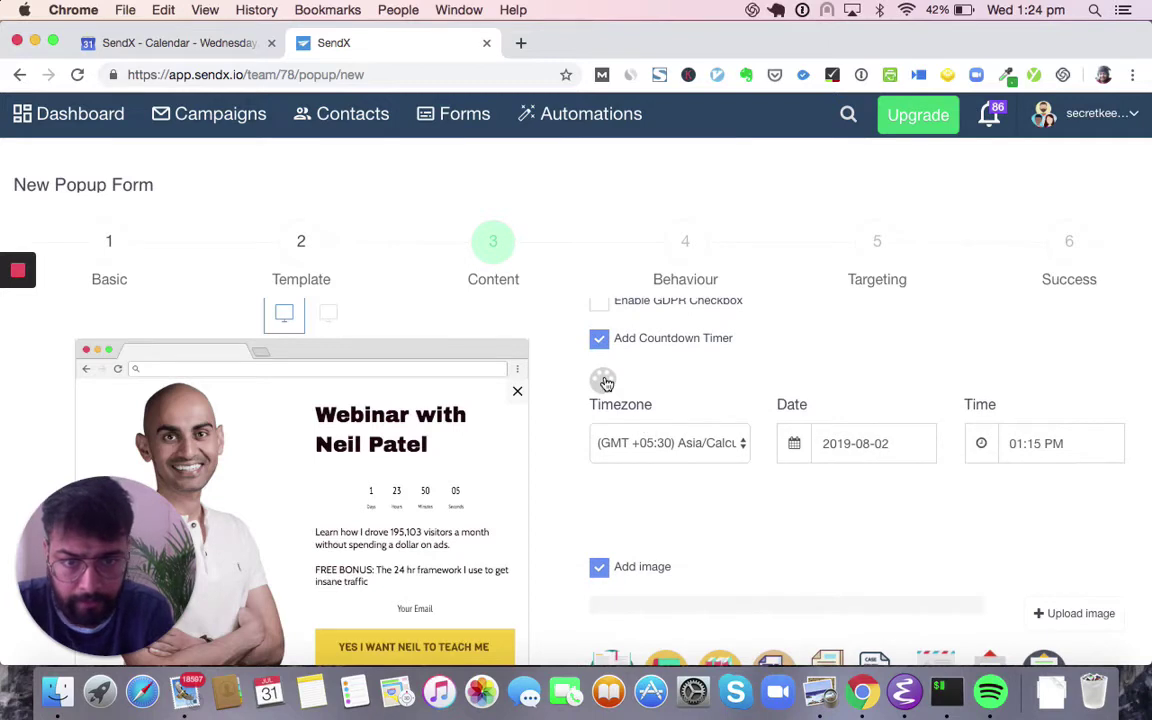
click(605, 383)
click(660, 388)
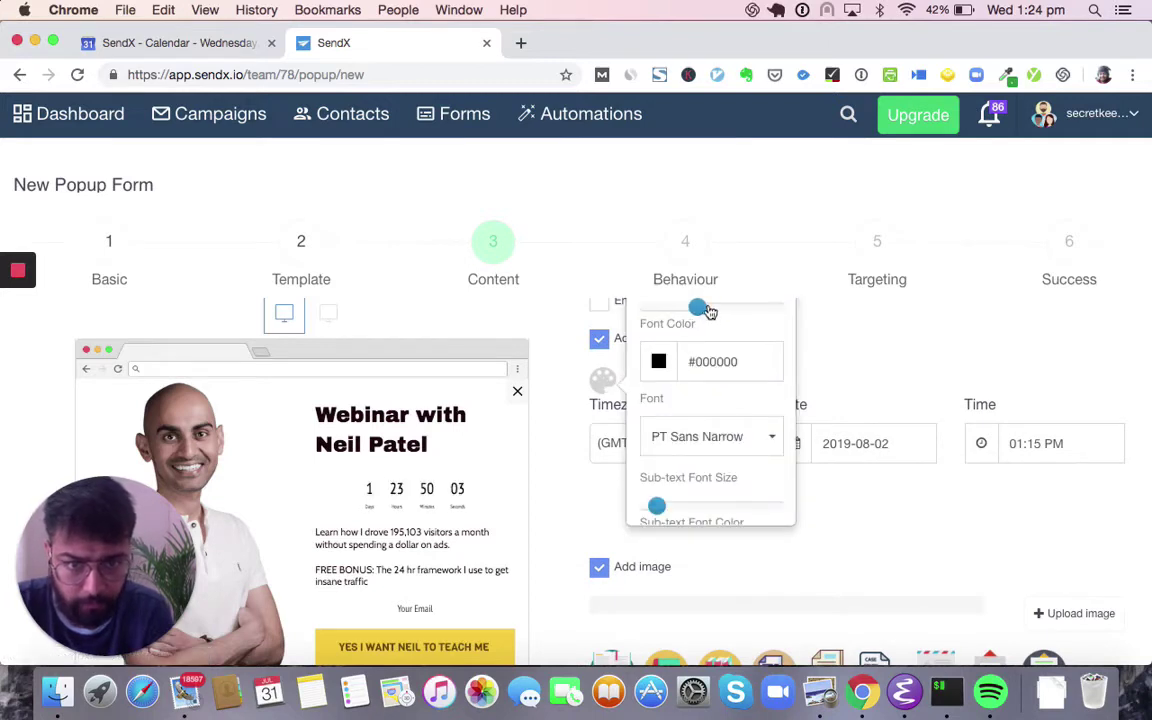
drag(708, 312, 725, 309)
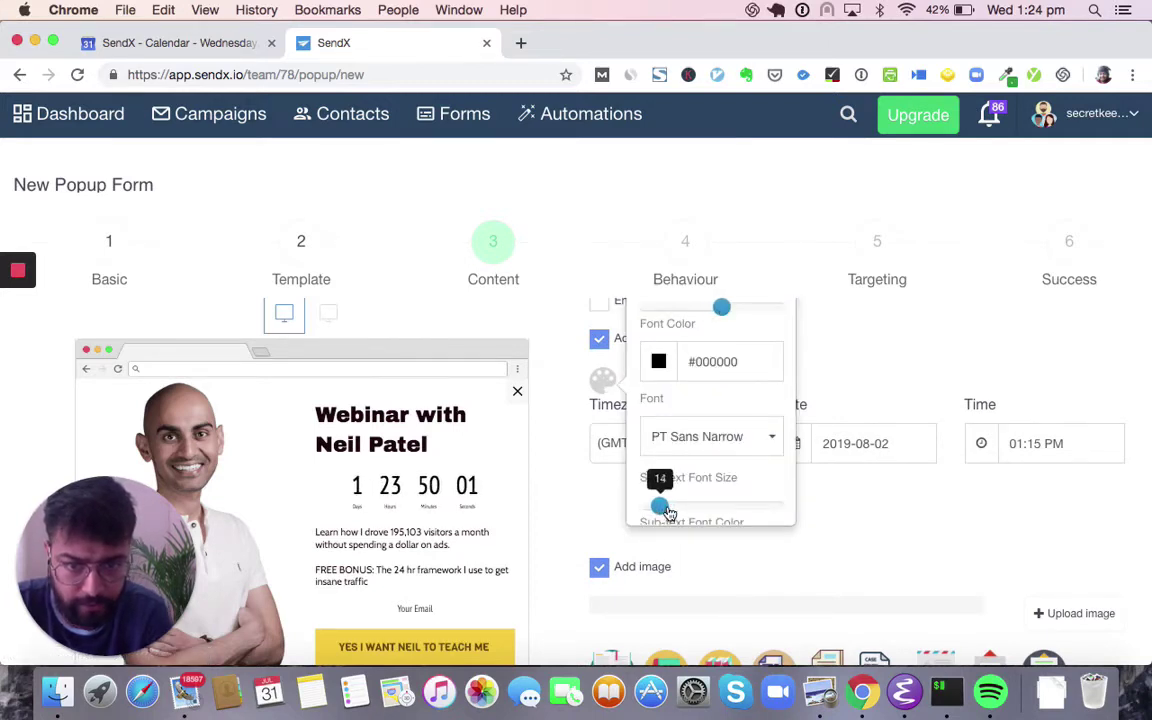
drag(668, 512, 675, 512)
scroll(650, 450, down, 3)
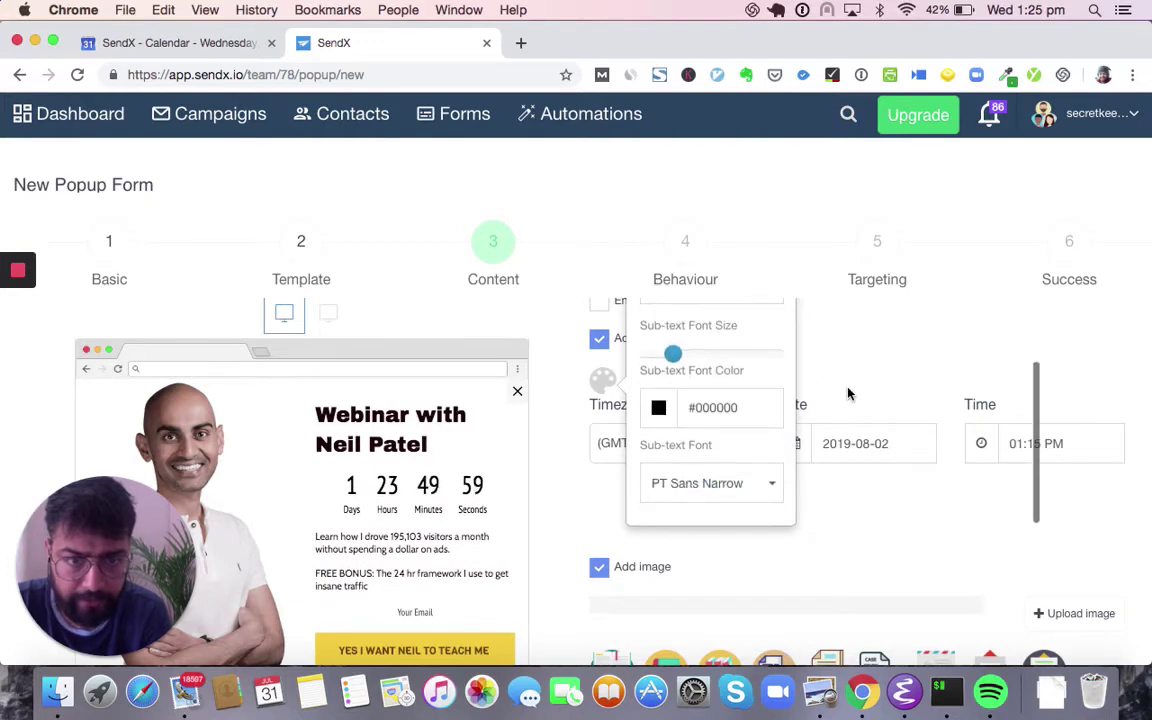
scroll(848, 393, down, 5)
scroll(606, 323, up, 3)
scroll(606, 323, up, 2)
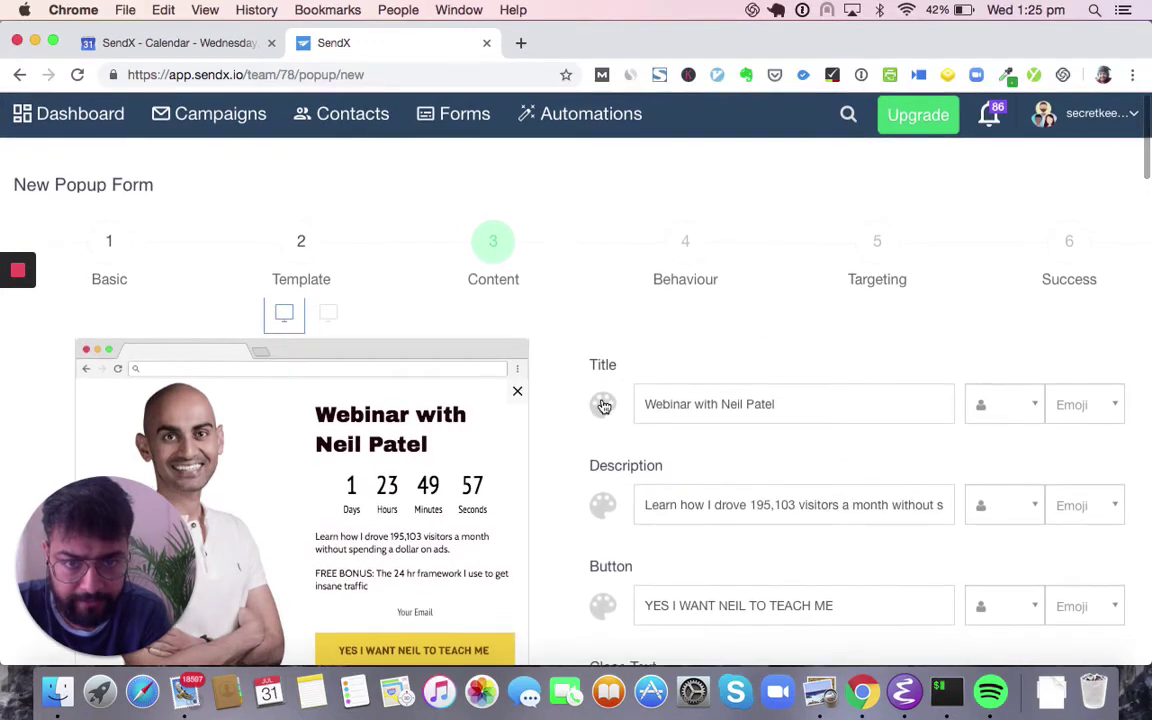
- Centre-align the popup title and description
click(602, 404)
click(712, 521)
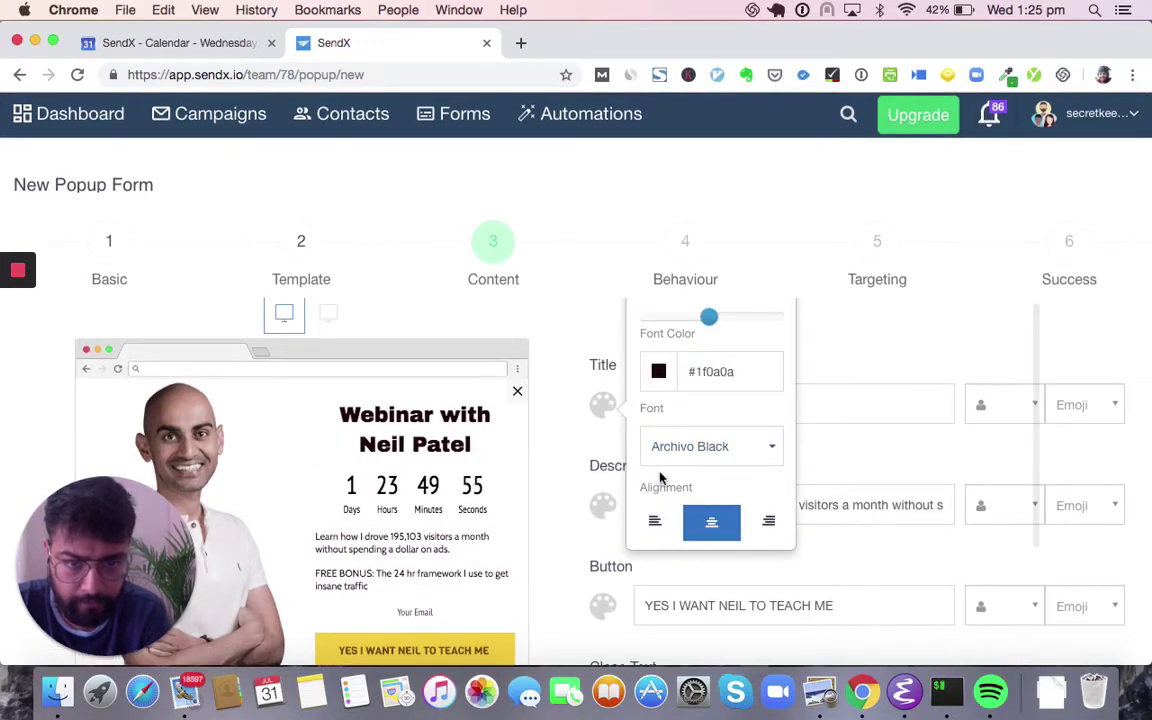
click(598, 511)
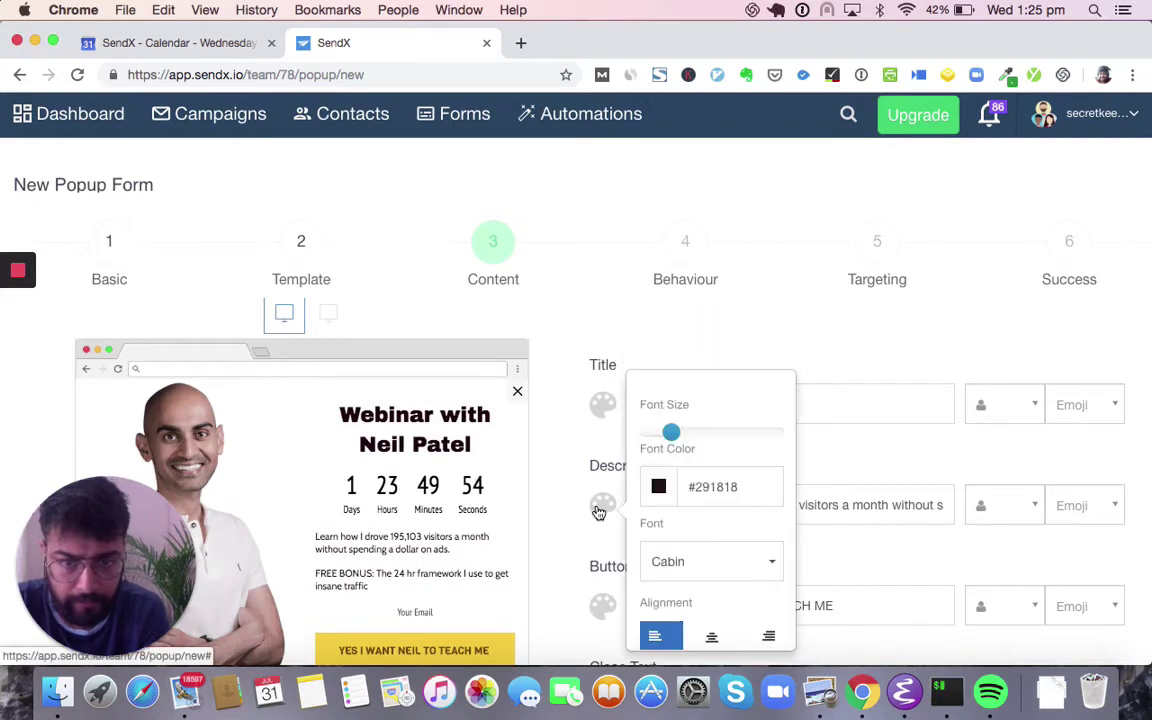
click(703, 632)
click(857, 441)
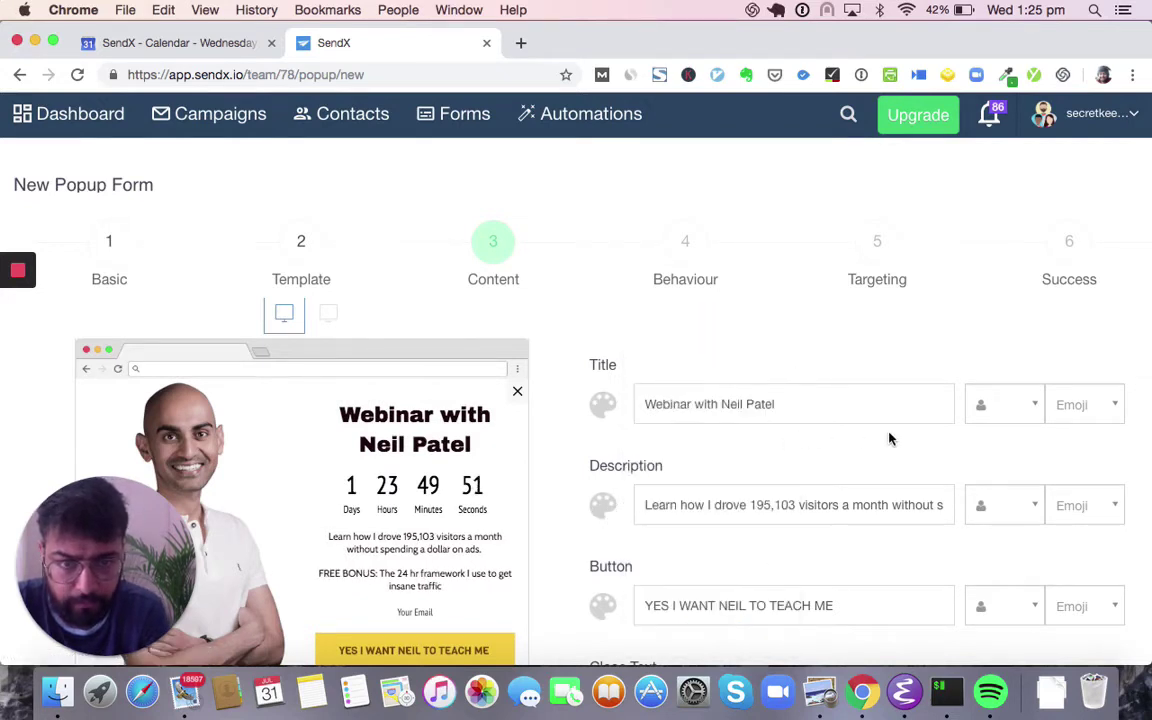
- Insert the First Name tag before the title and strip its fallback text
click(656, 394)
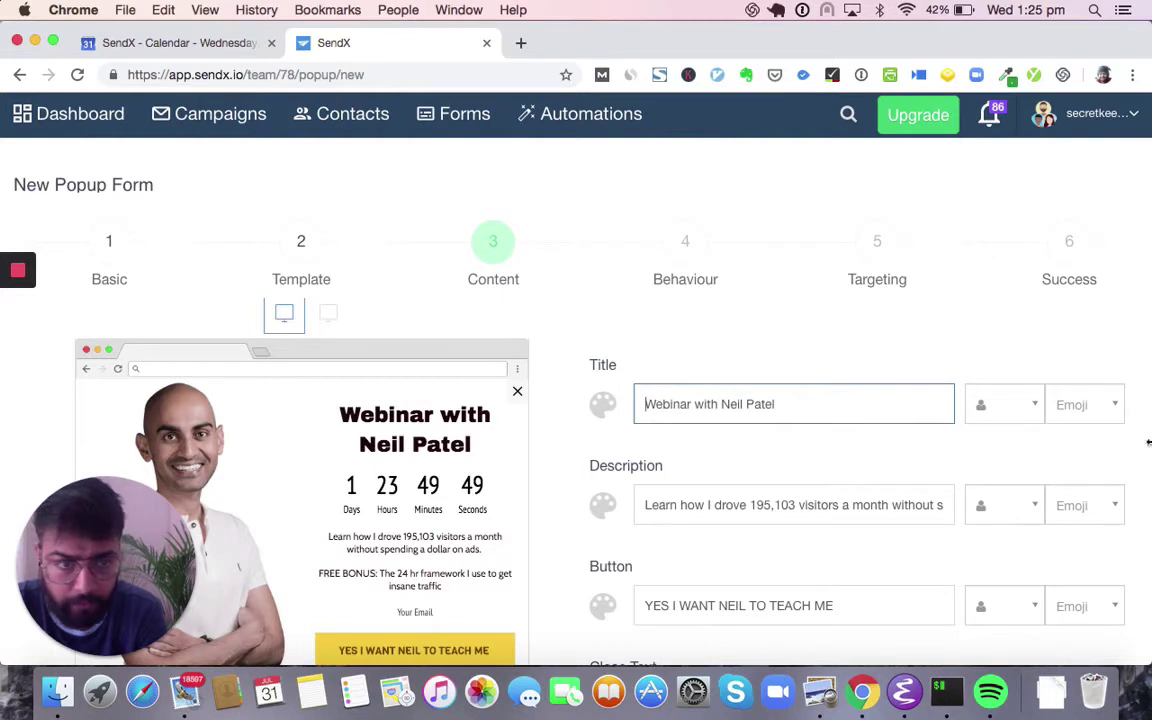
click(1006, 410)
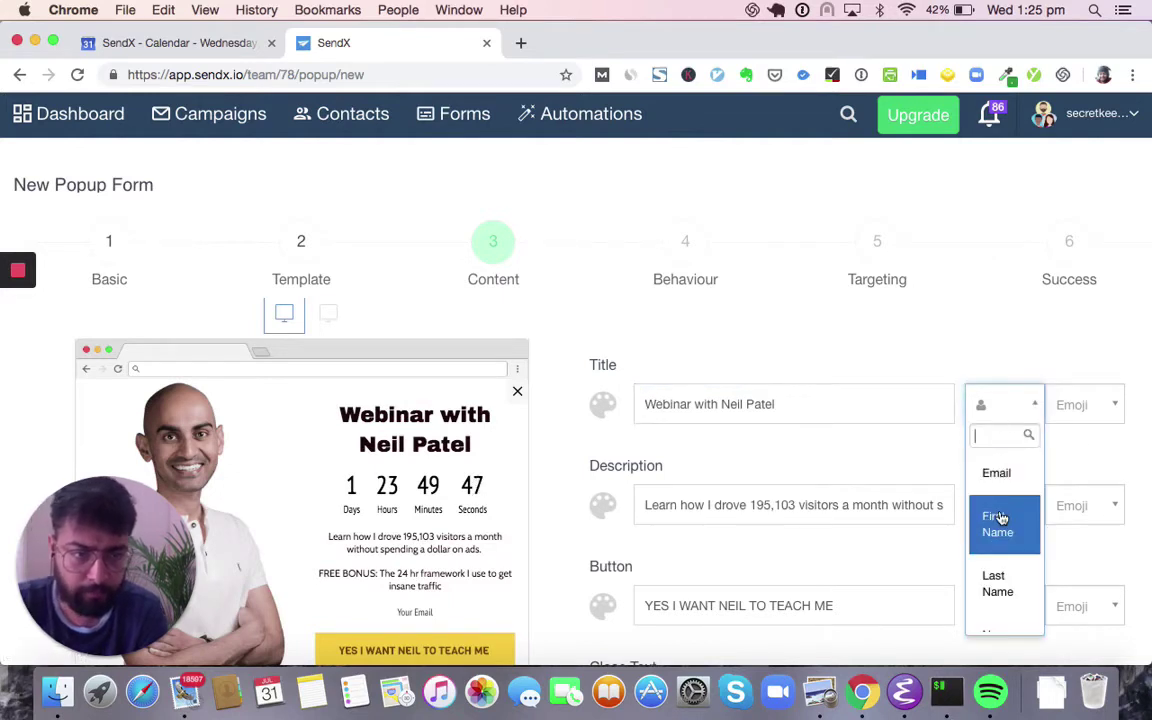
click(1001, 518)
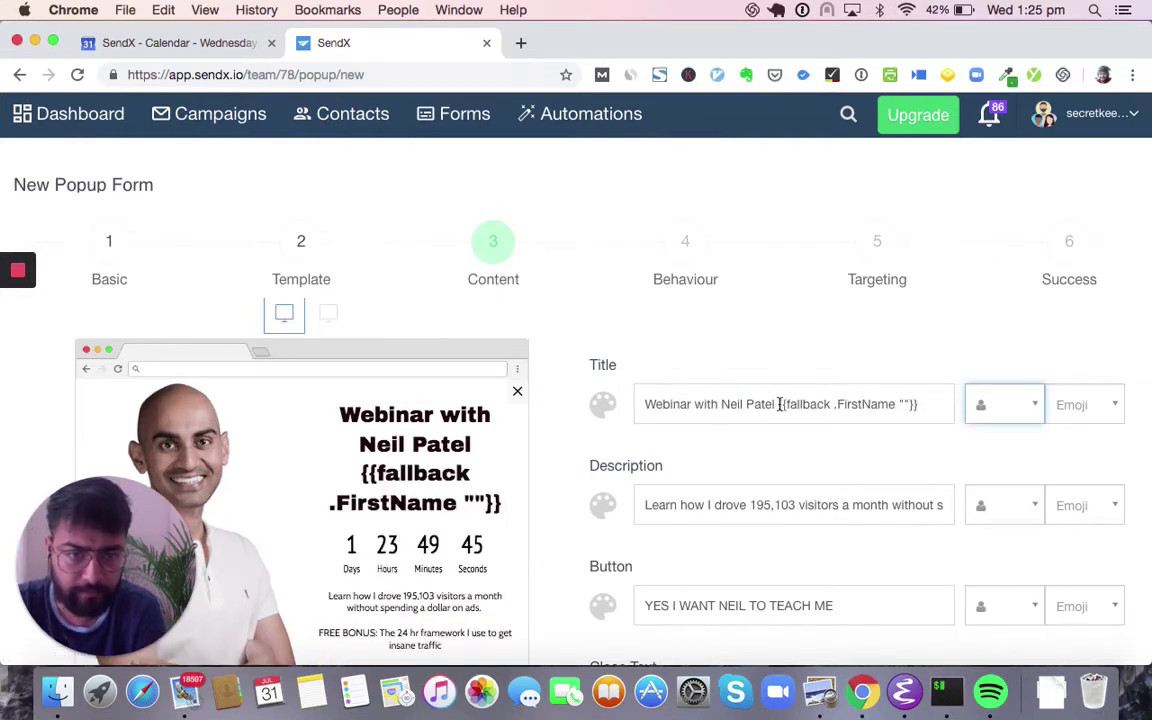
drag(780, 404, 603, 393)
key(super+c)
key(BackSpace)
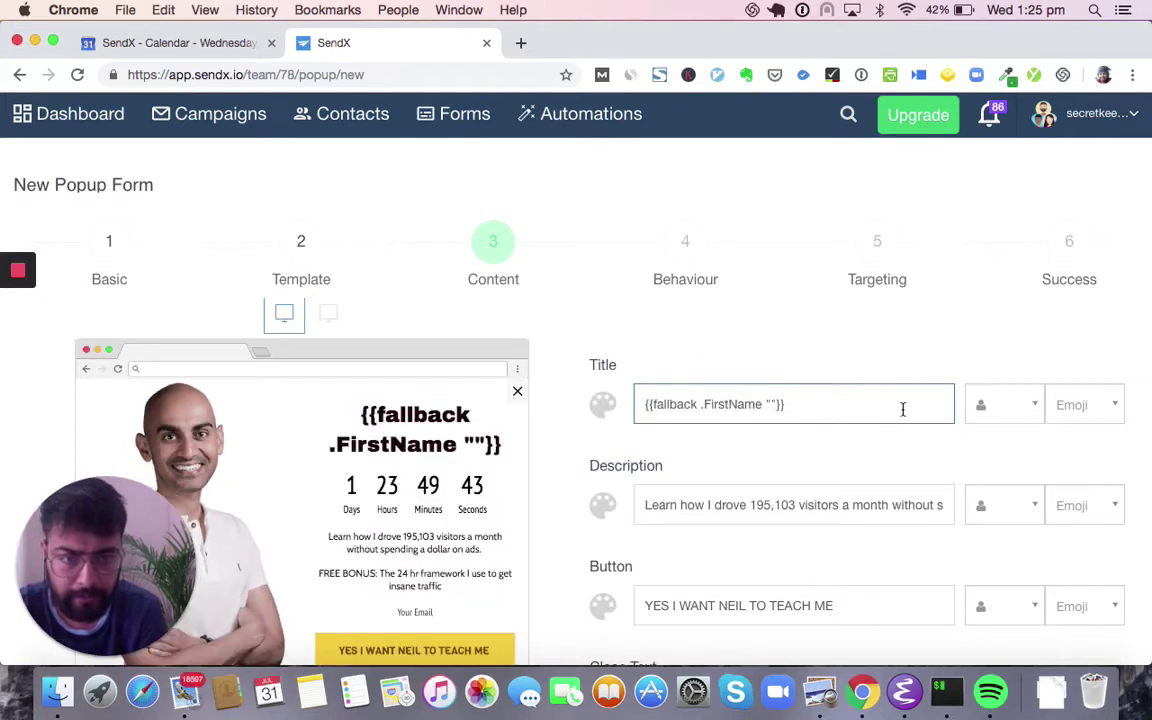
key(super+v)
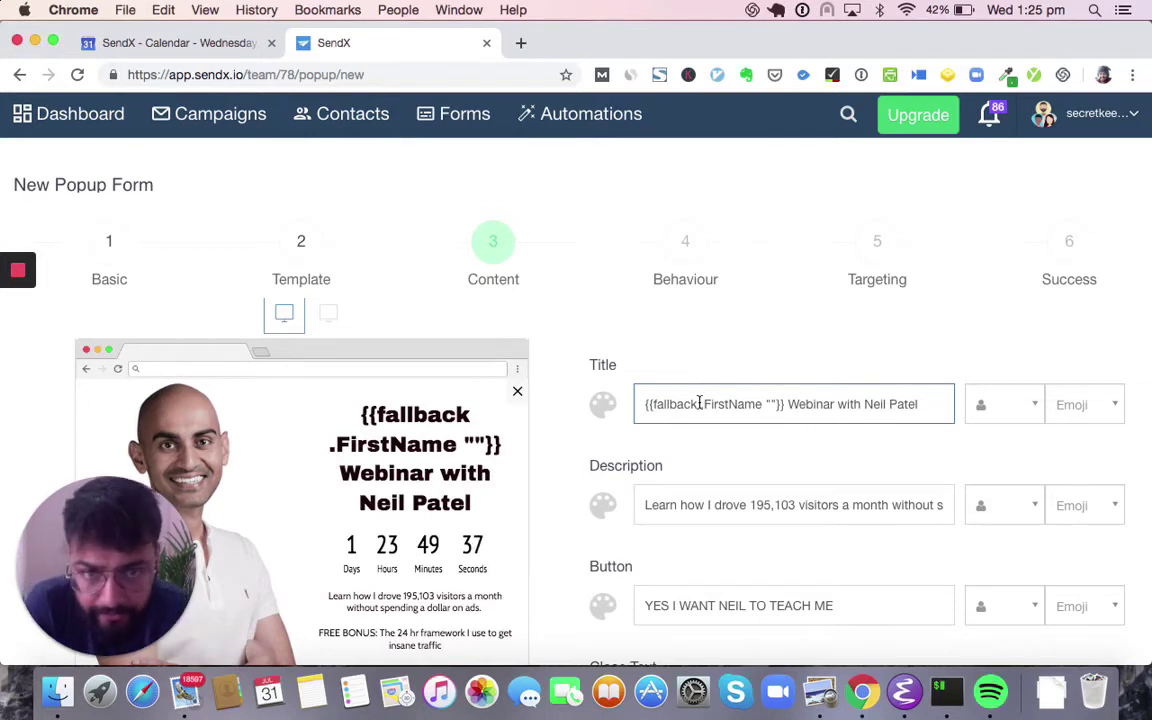
scroll(740, 379, down, 1)
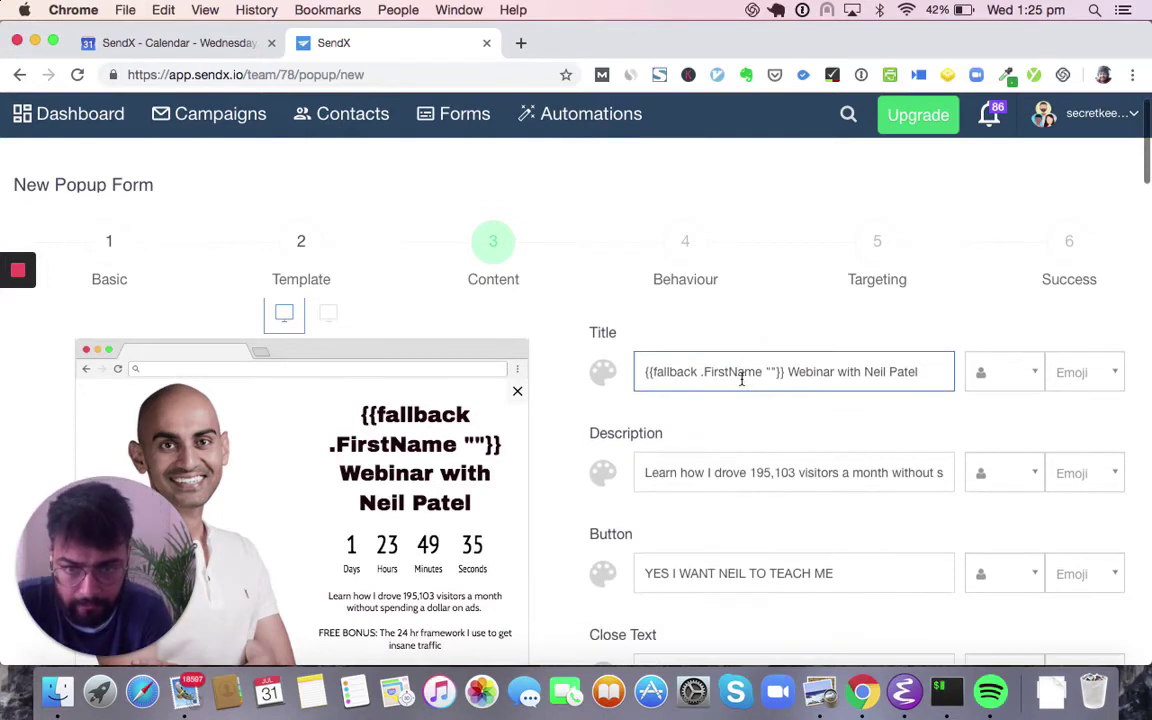
double_click(668, 371)
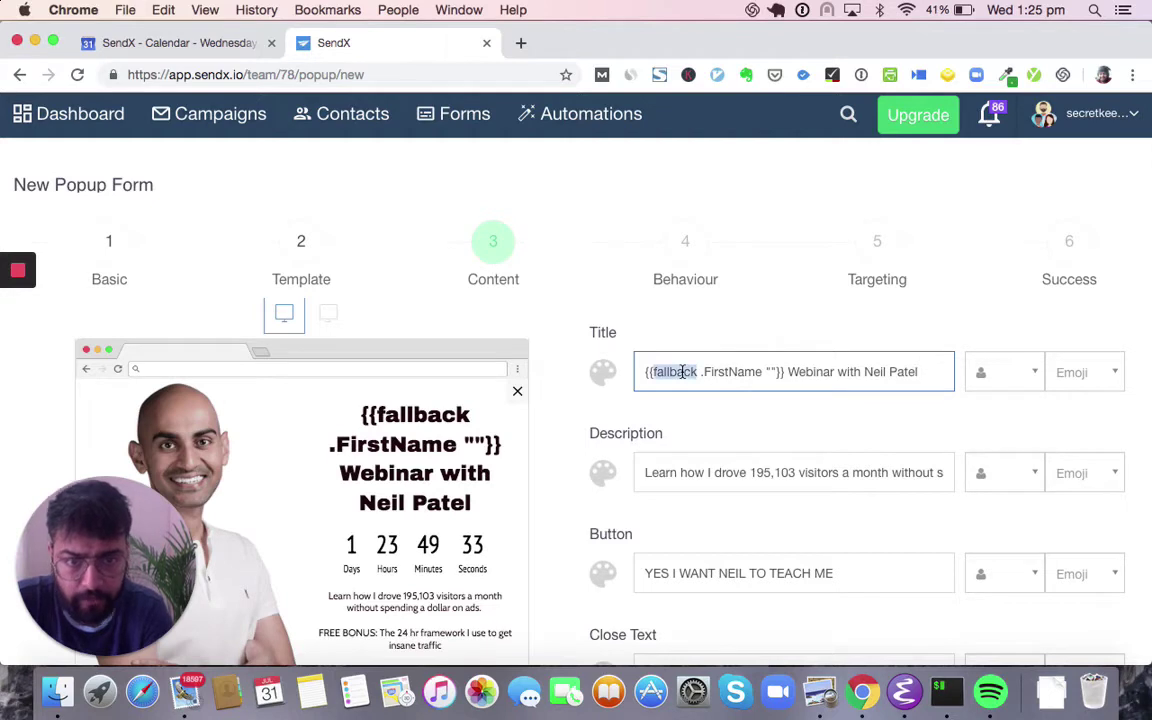
key(BackSpace)
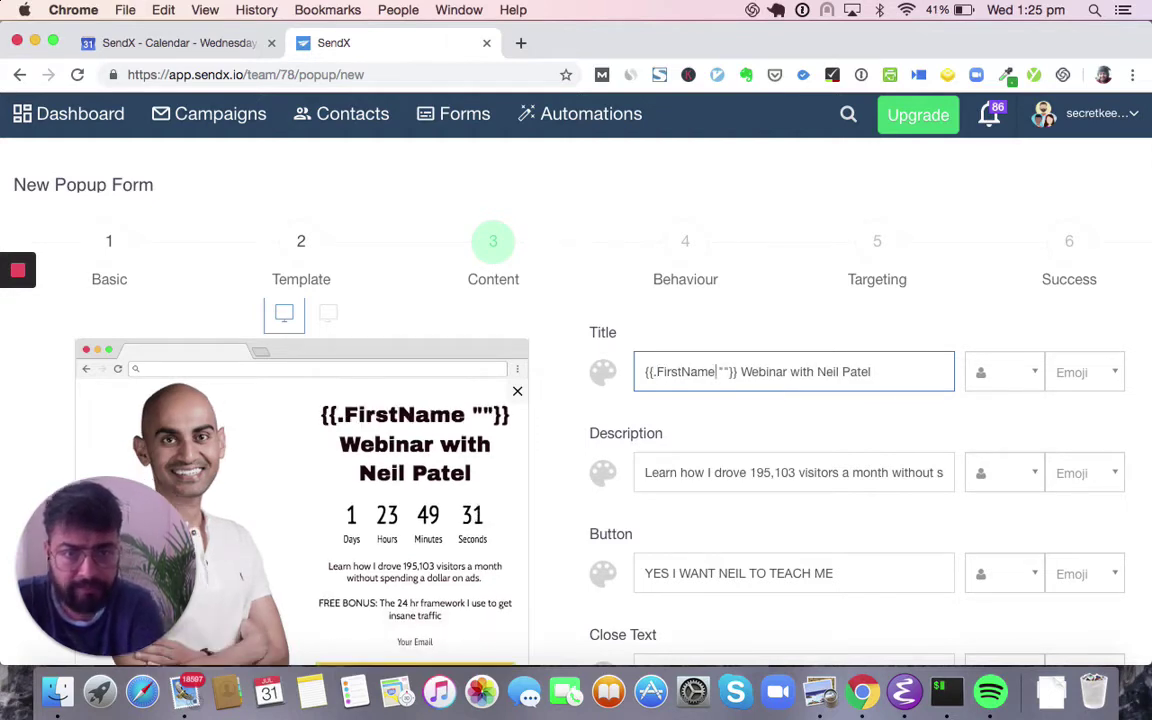
key(BackSpace)
key(BackSpace)
key(BackSpace)
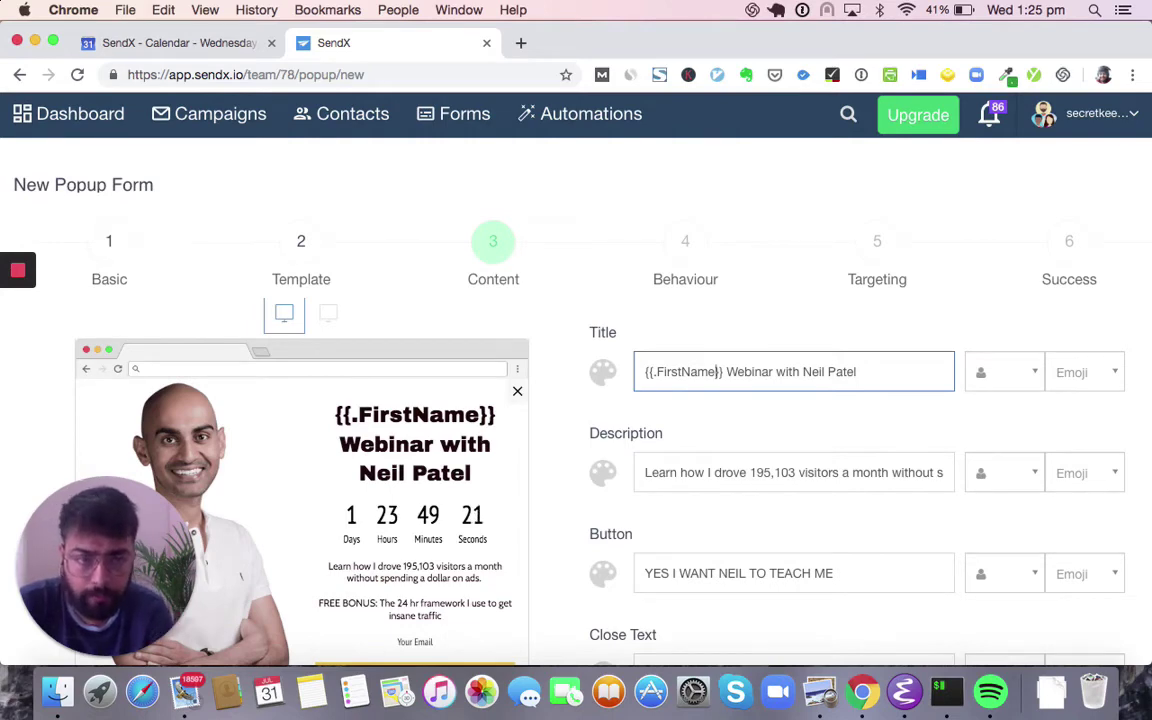
- Delete the {{.FirstName}} tag so the title is the plain webinar name
scroll(1016, 622, down, 12)
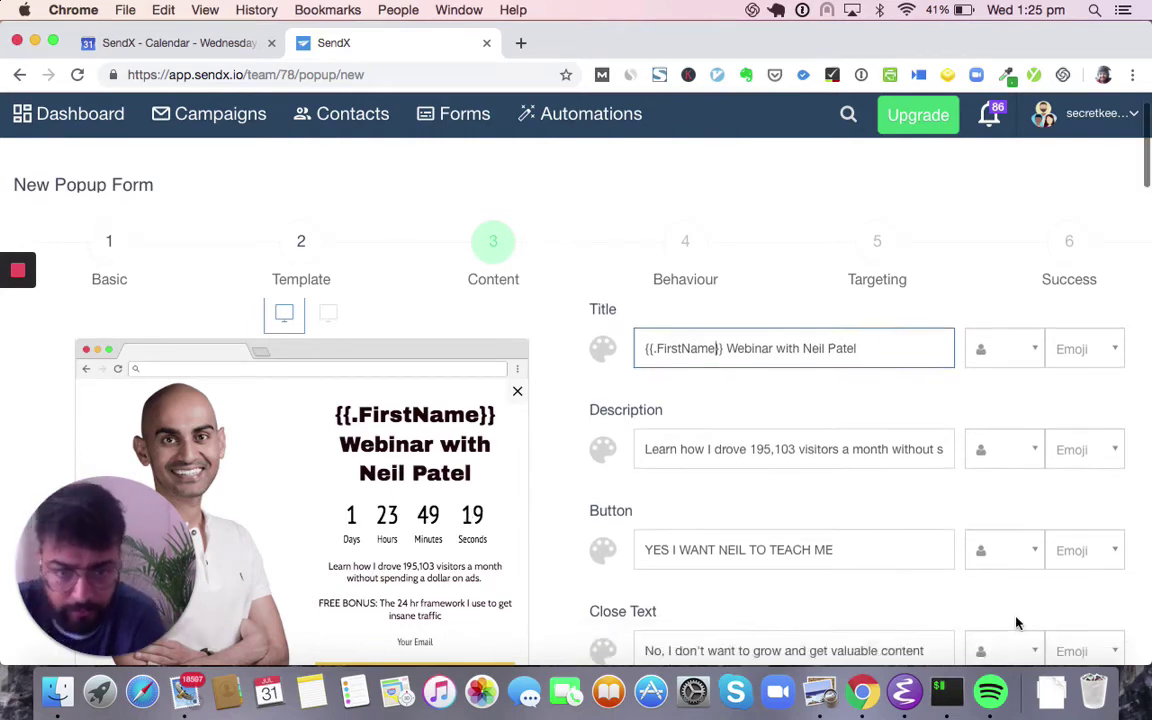
scroll(1018, 624, down, 2)
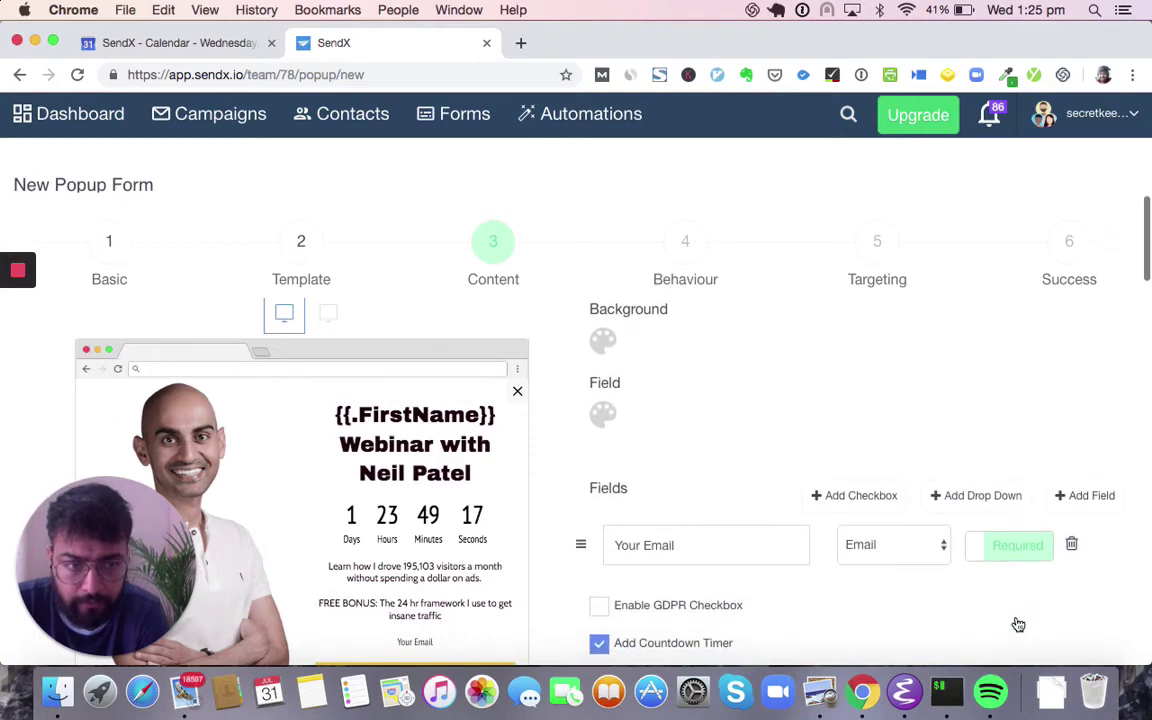
scroll(1016, 622, down, 2)
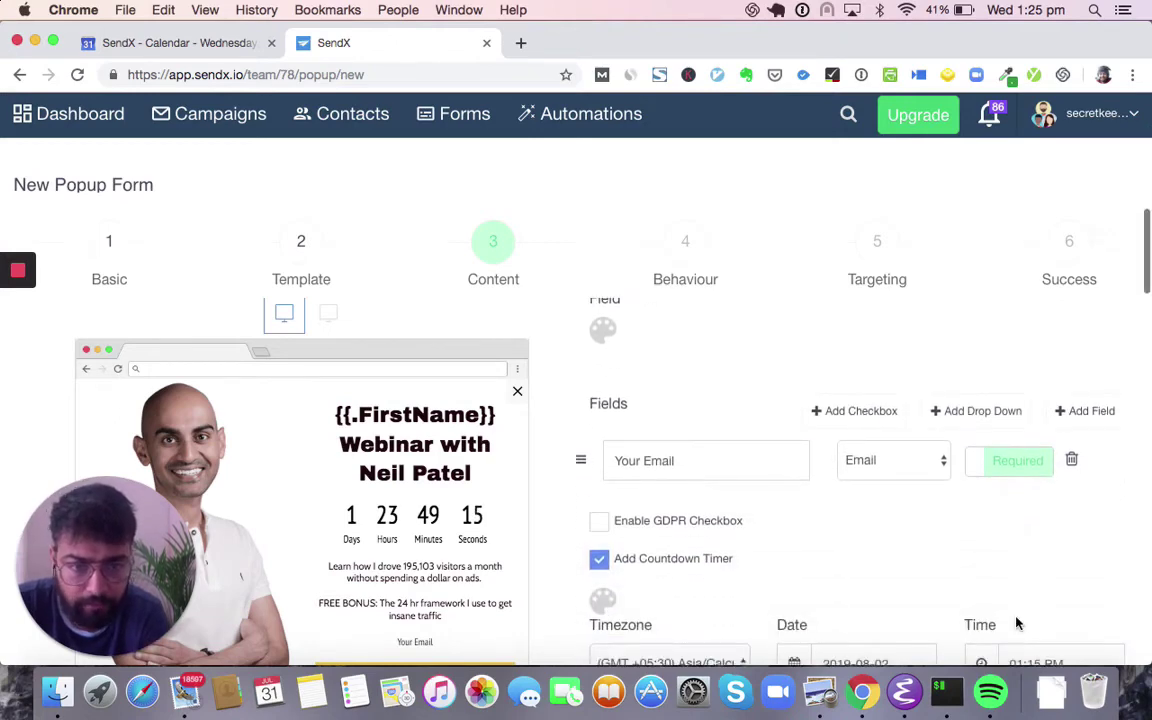
scroll(722, 517, up, 15)
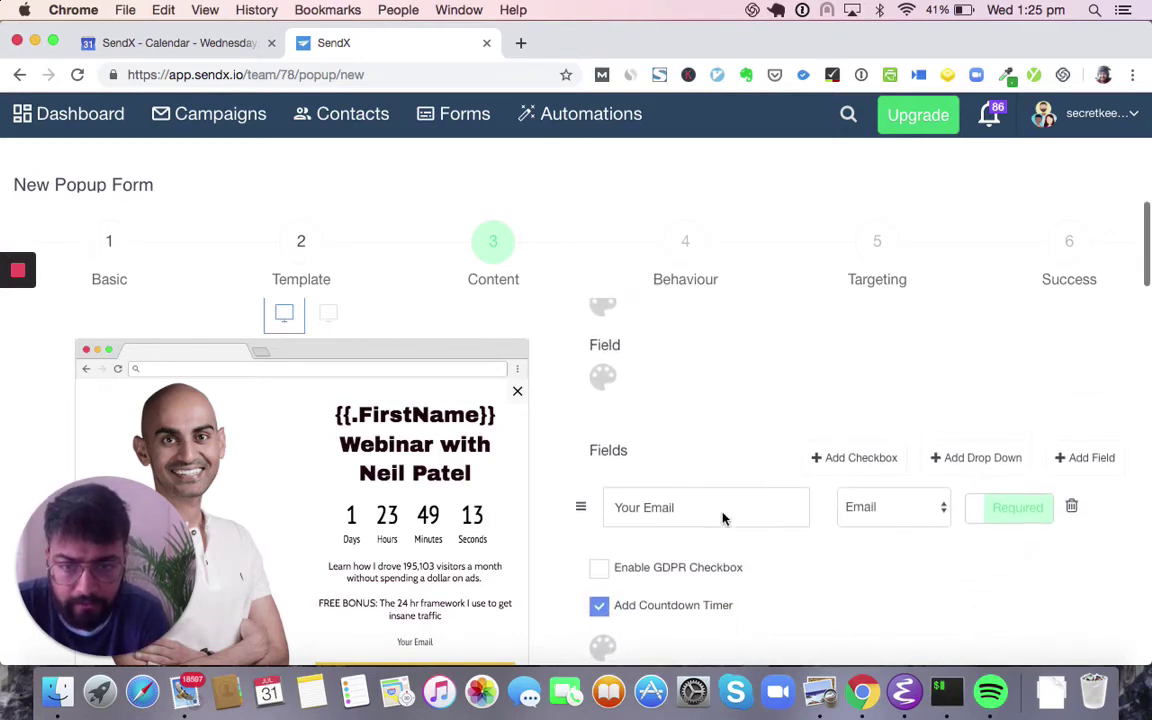
scroll(722, 513, up, 5)
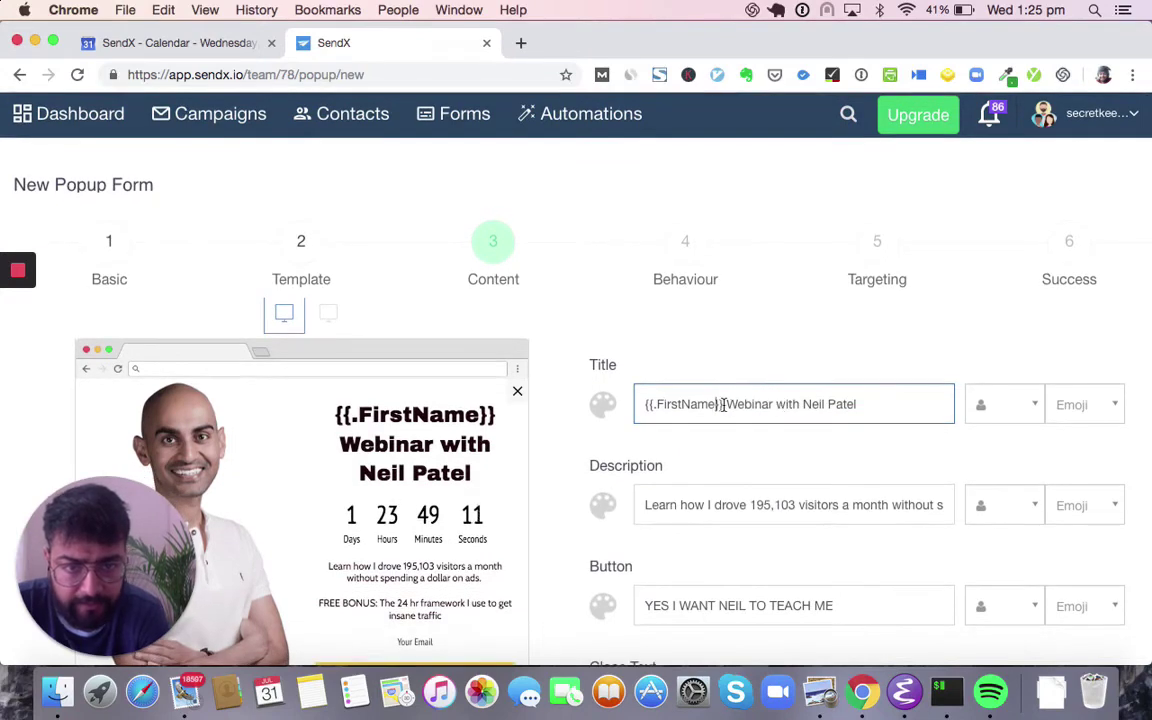
drag(723, 404, 632, 377)
key(BackSpace)
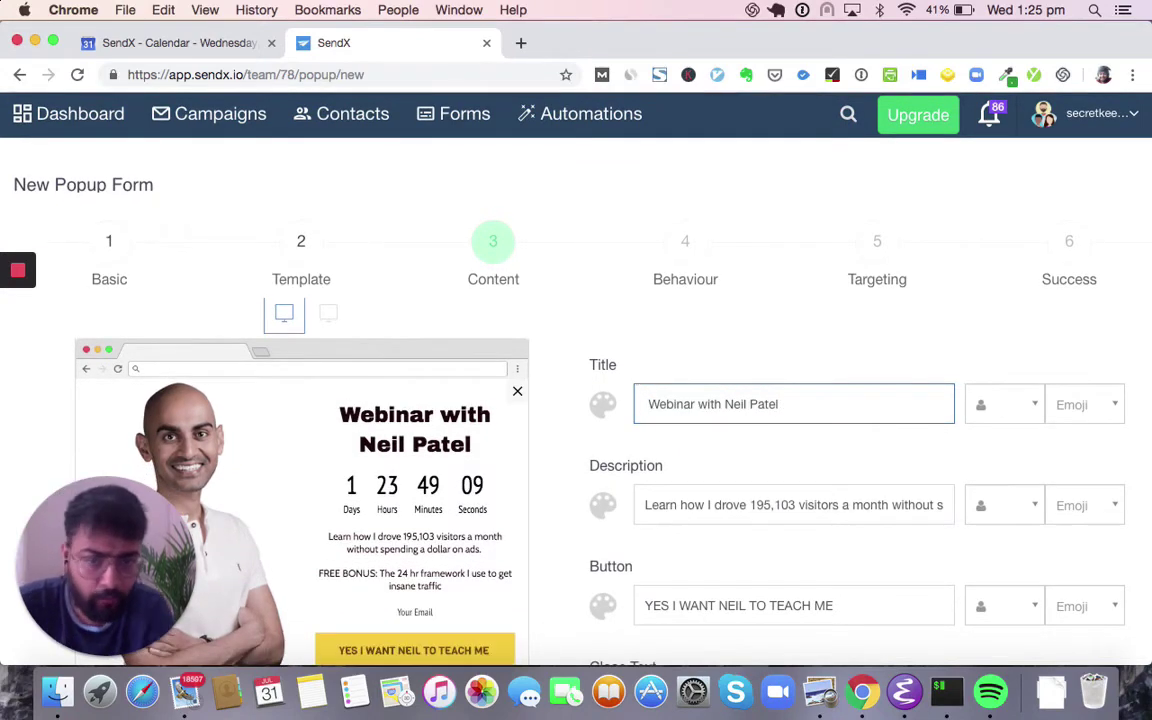
- Clear all text from the popup's Description field
scroll(630, 378, down, 3)
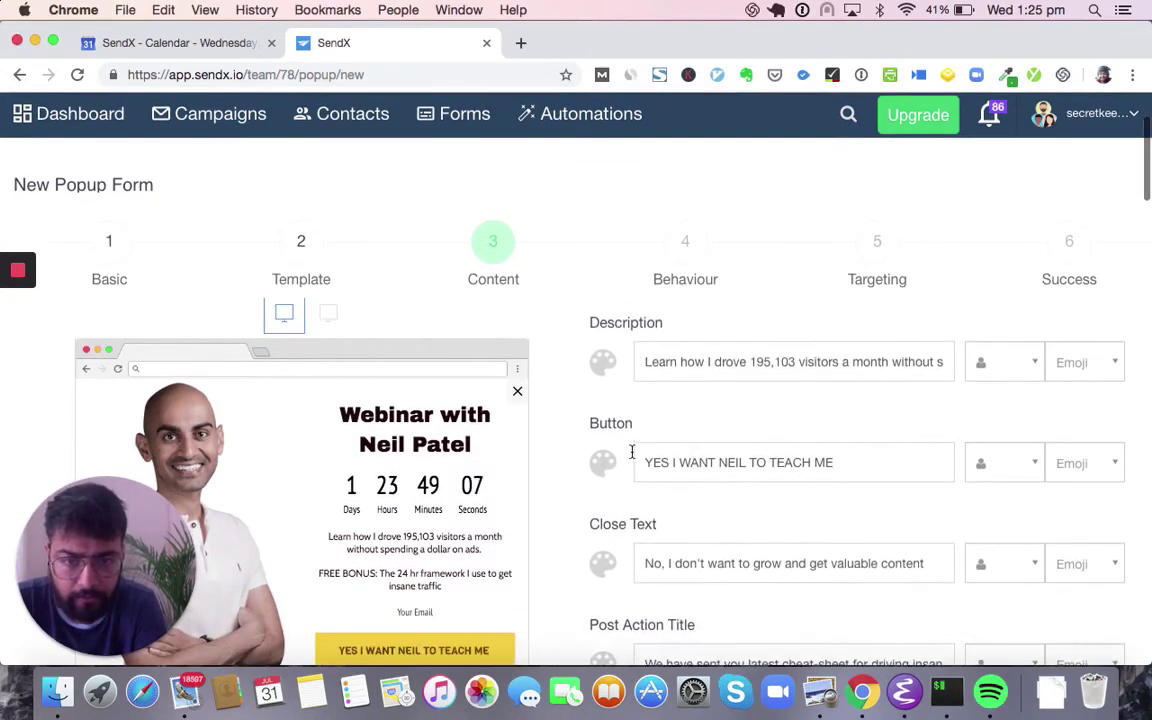
scroll(630, 457, up, 2)
triple_click(686, 418)
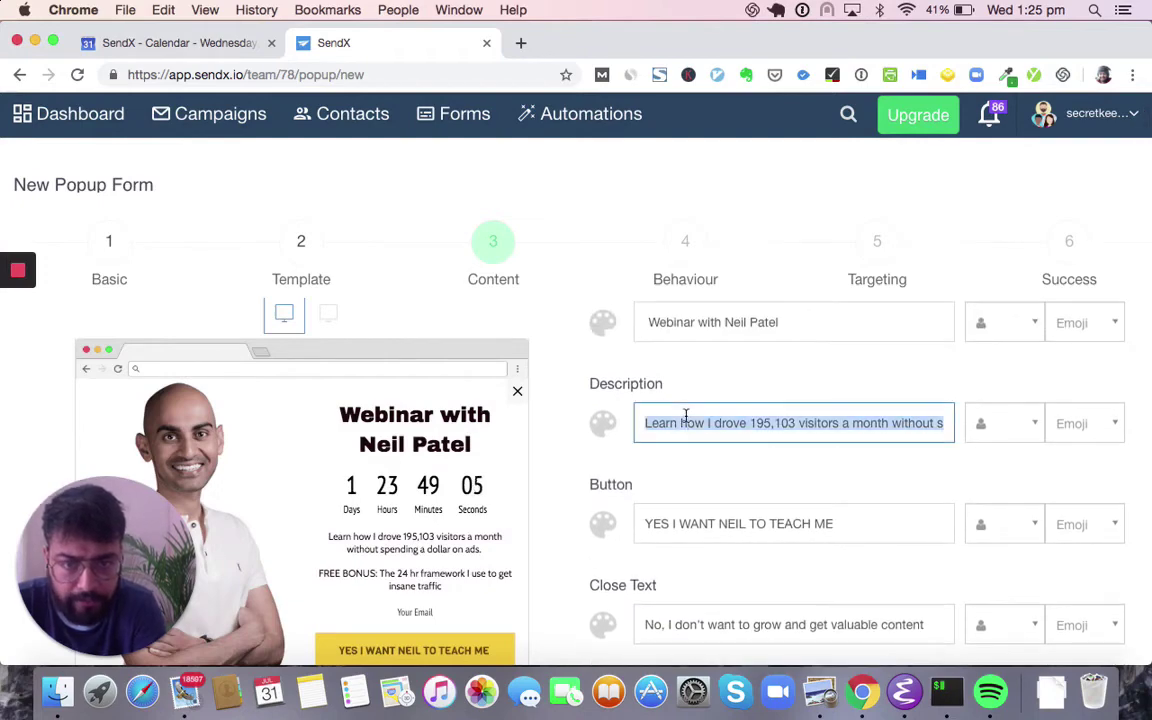
key(BackSpace)
scroll(613, 529, down, 10)
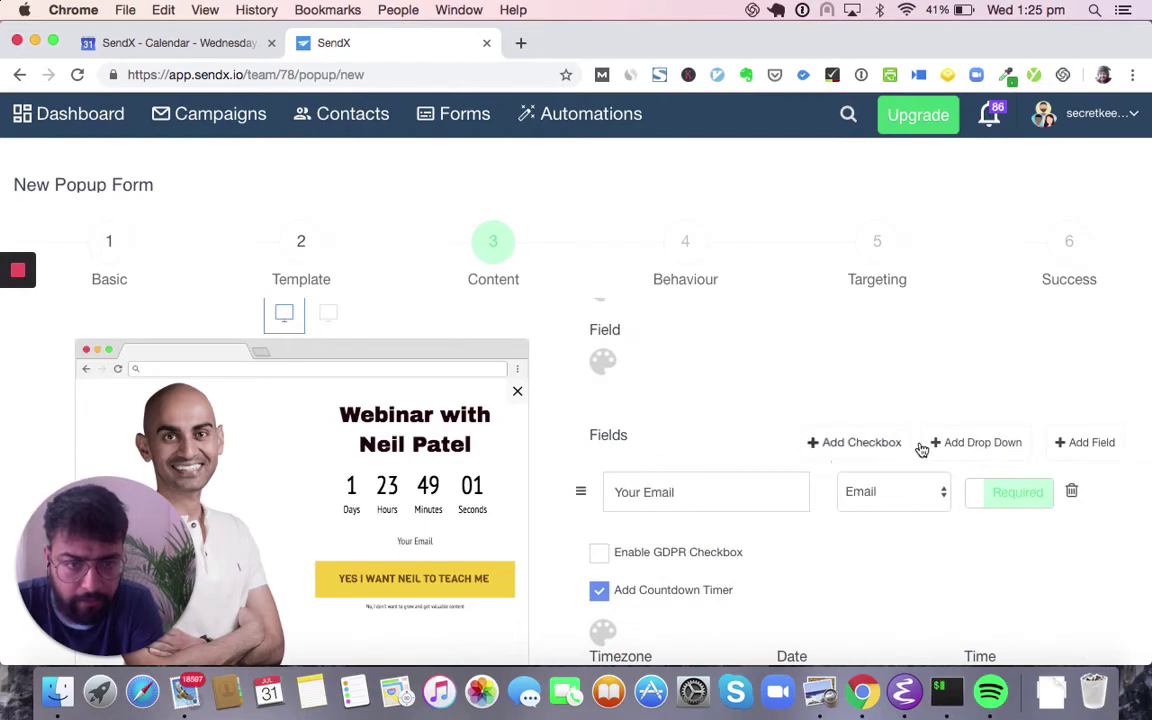
- Add a 'Phone Number' input field to the popup form, removing the stray drop-down row
click(995, 443)
click(1108, 445)
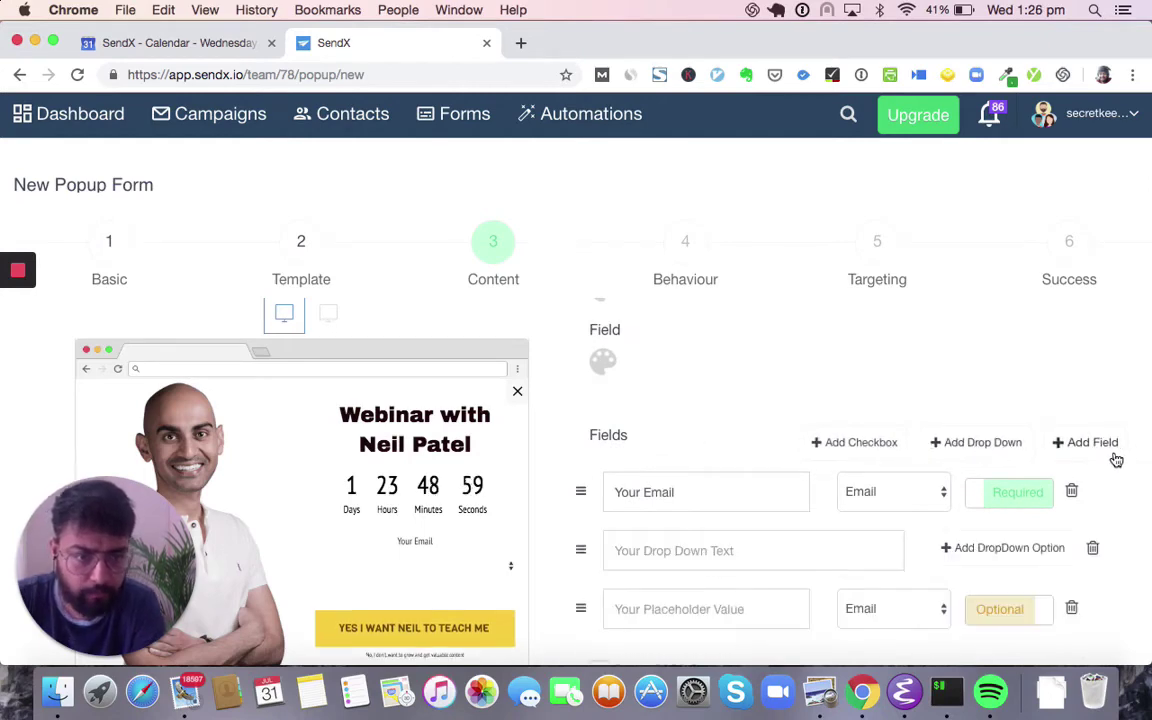
click(1093, 550)
click(770, 544)
text(Ph)
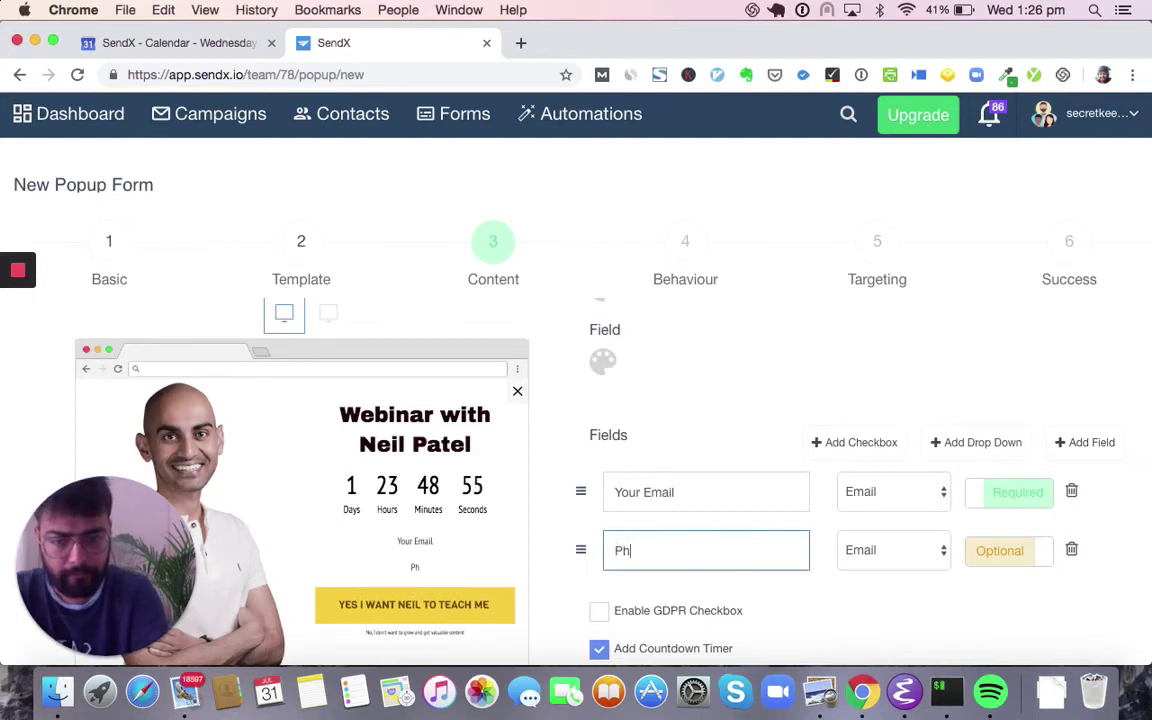
text(one Number)
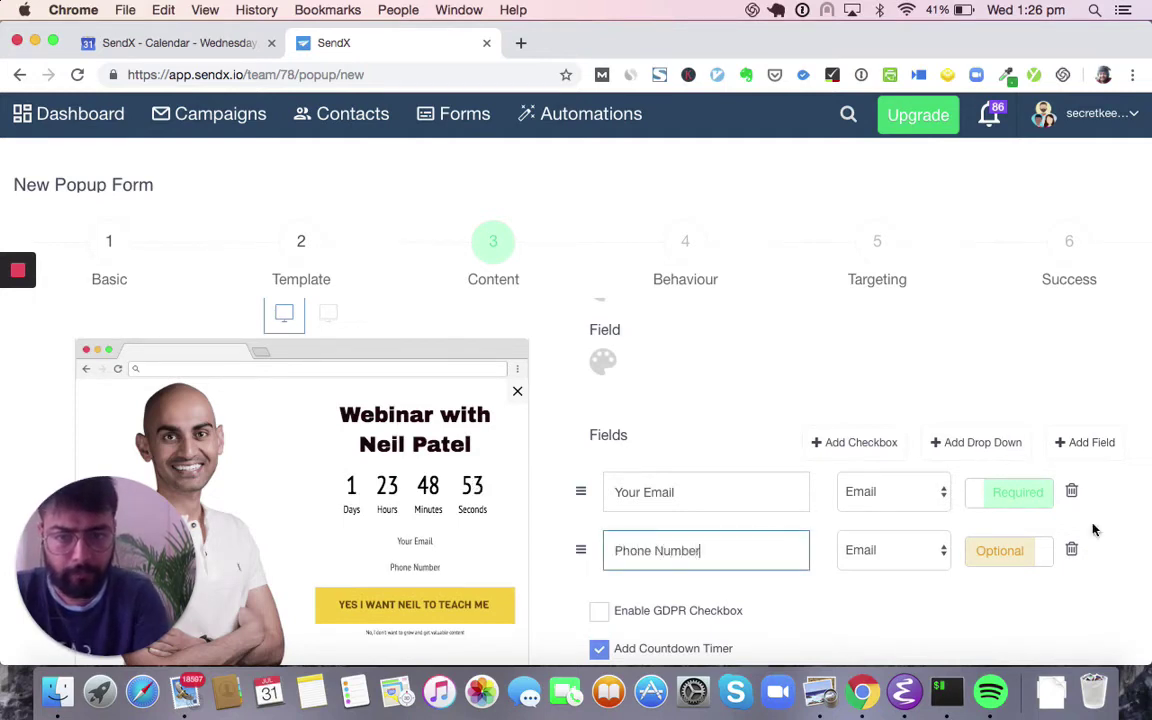
- Change the Phone Number field's type from Email to Phone and add a new drop-down field
click(893, 550)
scroll(886, 580, down, 5)
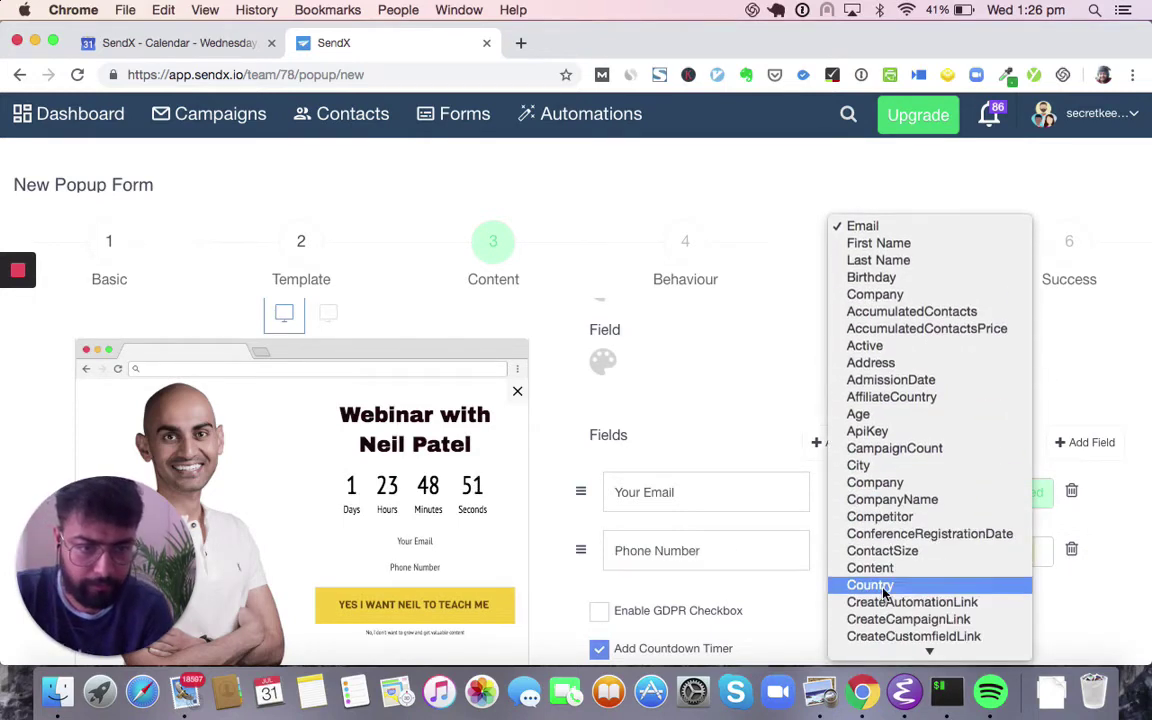
scroll(884, 587, down, 6)
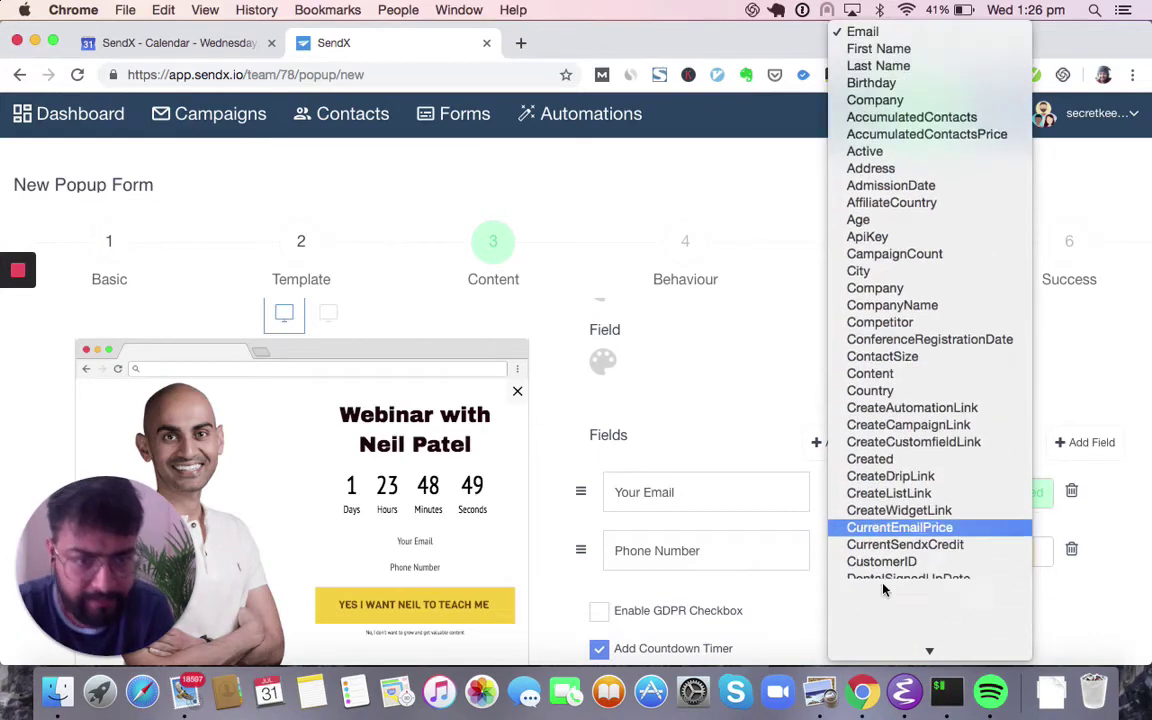
scroll(884, 583, down, 4)
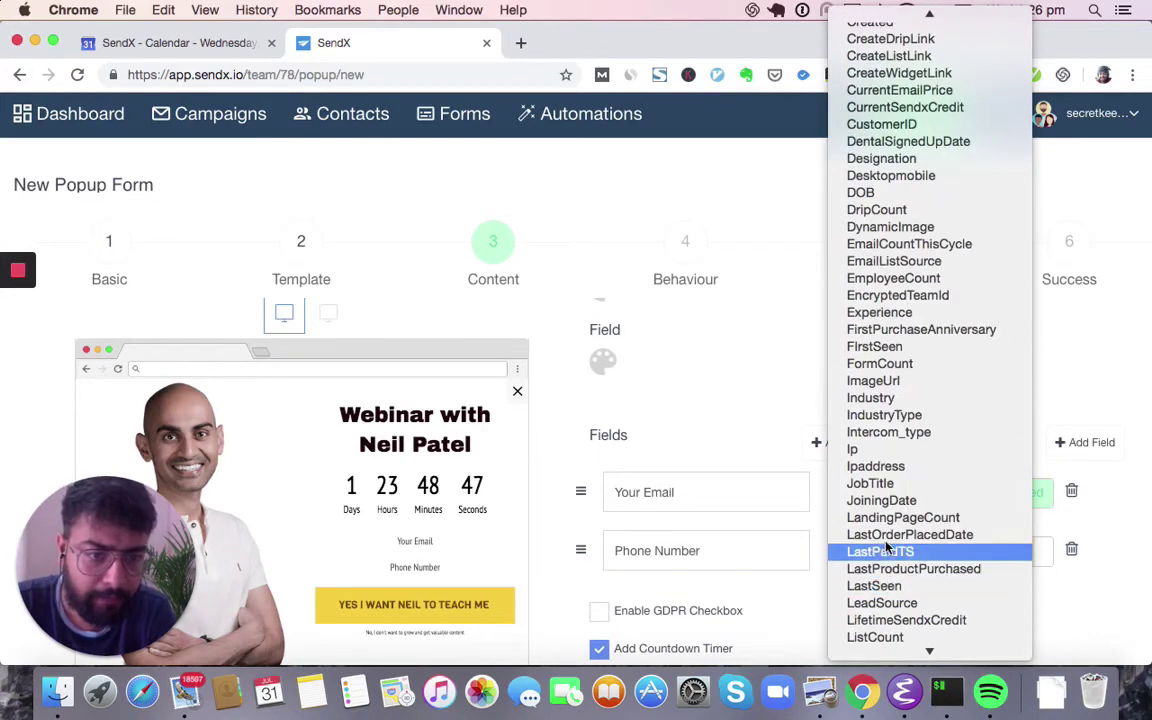
scroll(888, 400, down, 8)
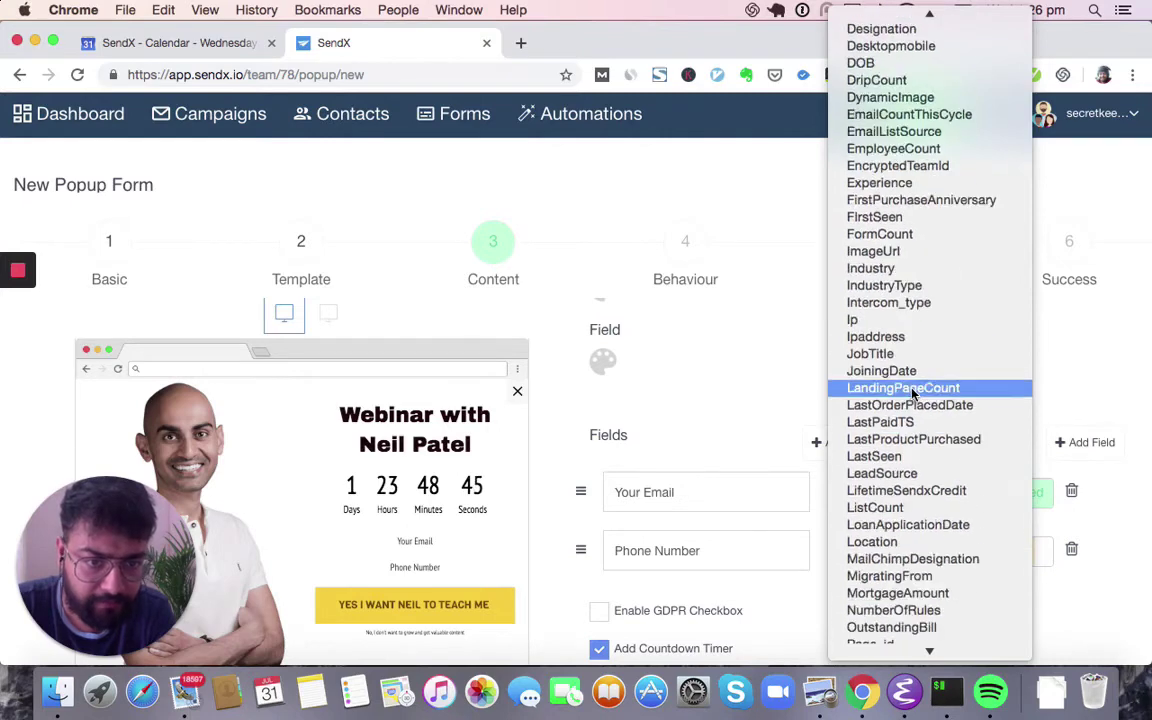
click(884, 505)
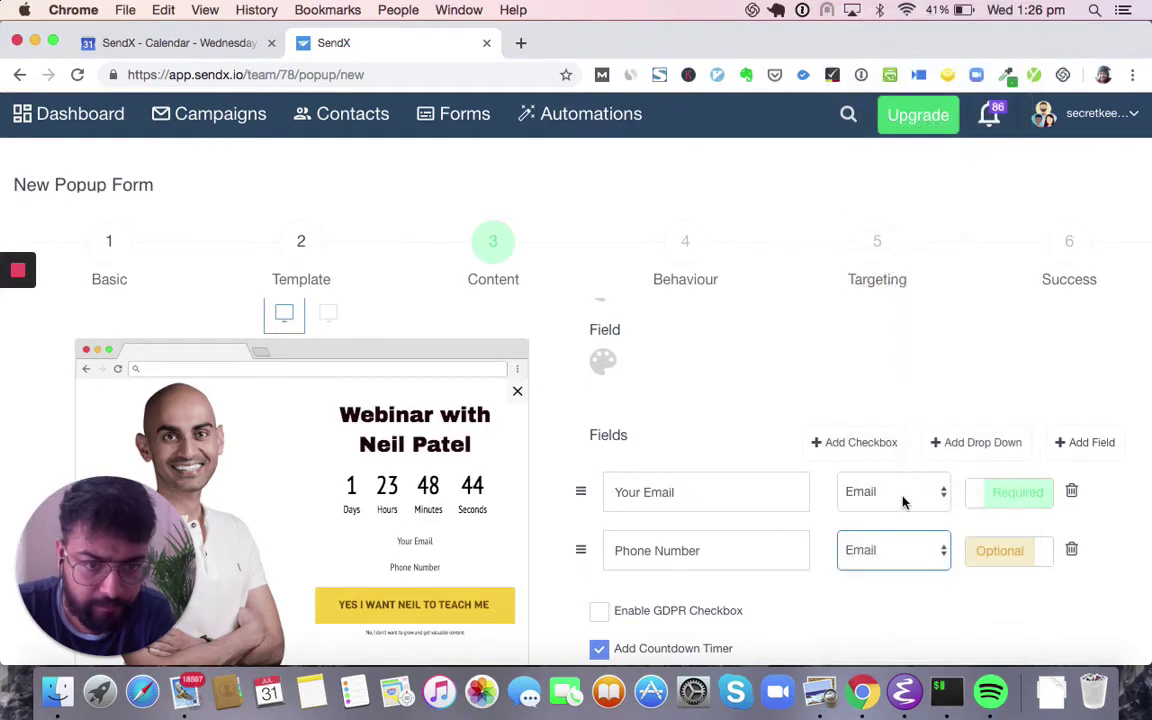
click(990, 442)
- Name the new drop-down 'Your industry?' and give it options SAAS and E-Commerce
click(748, 599)
text(Y)
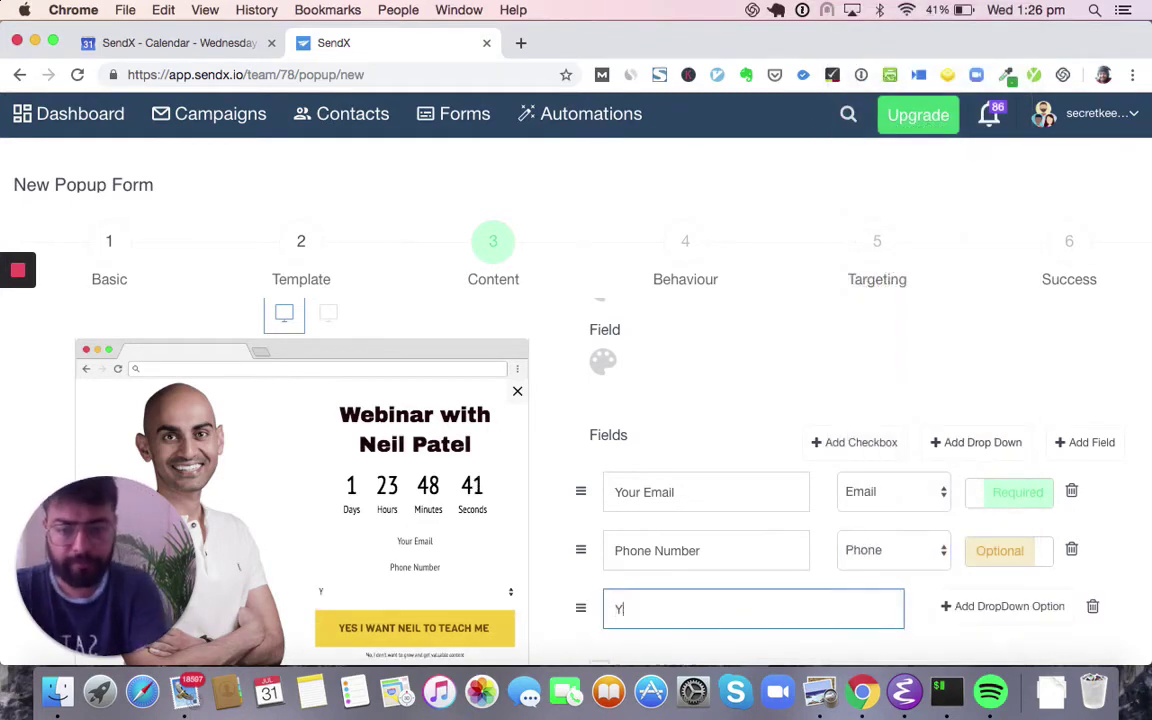
text(our ind)
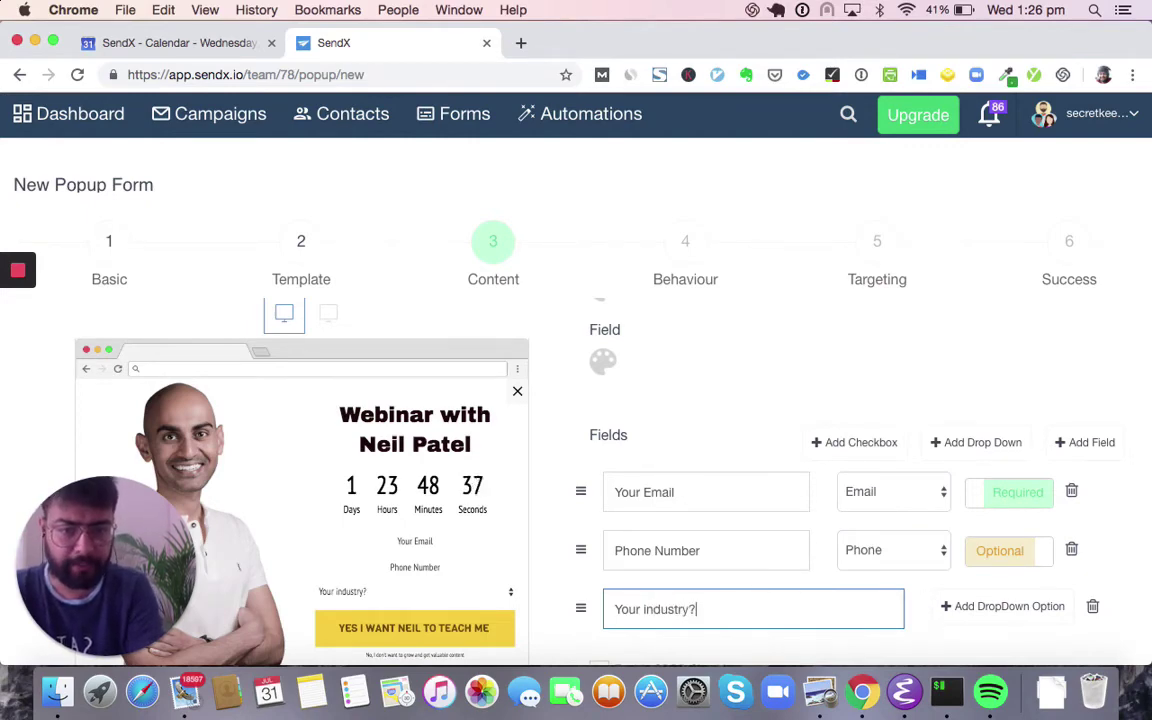
text(ustry?)
click(1049, 609)
scroll(800, 520, down, 3)
click(740, 528)
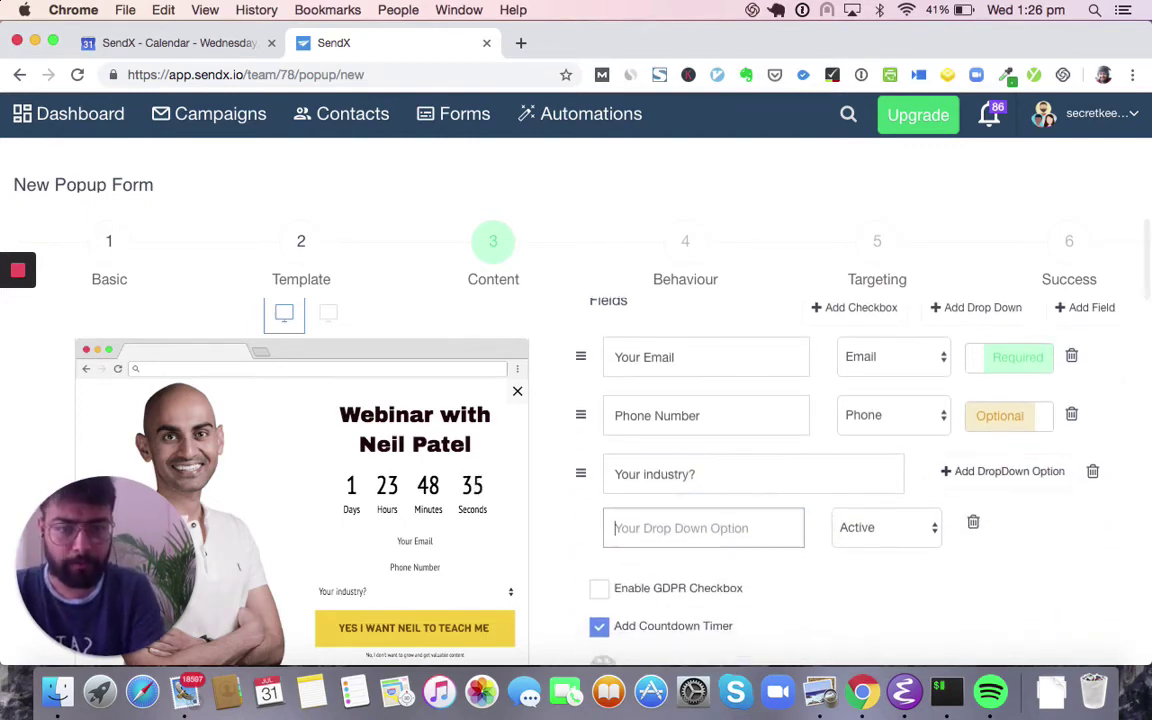
text(SAAS)
click(1005, 471)
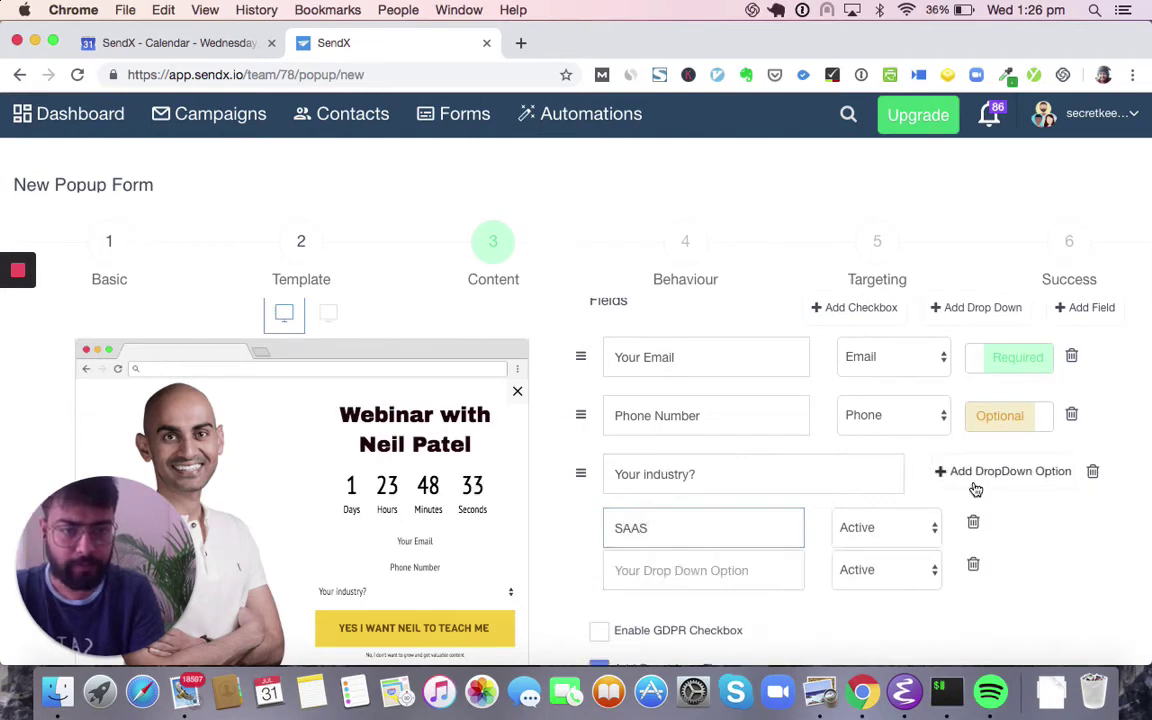
click(738, 576)
text(E)
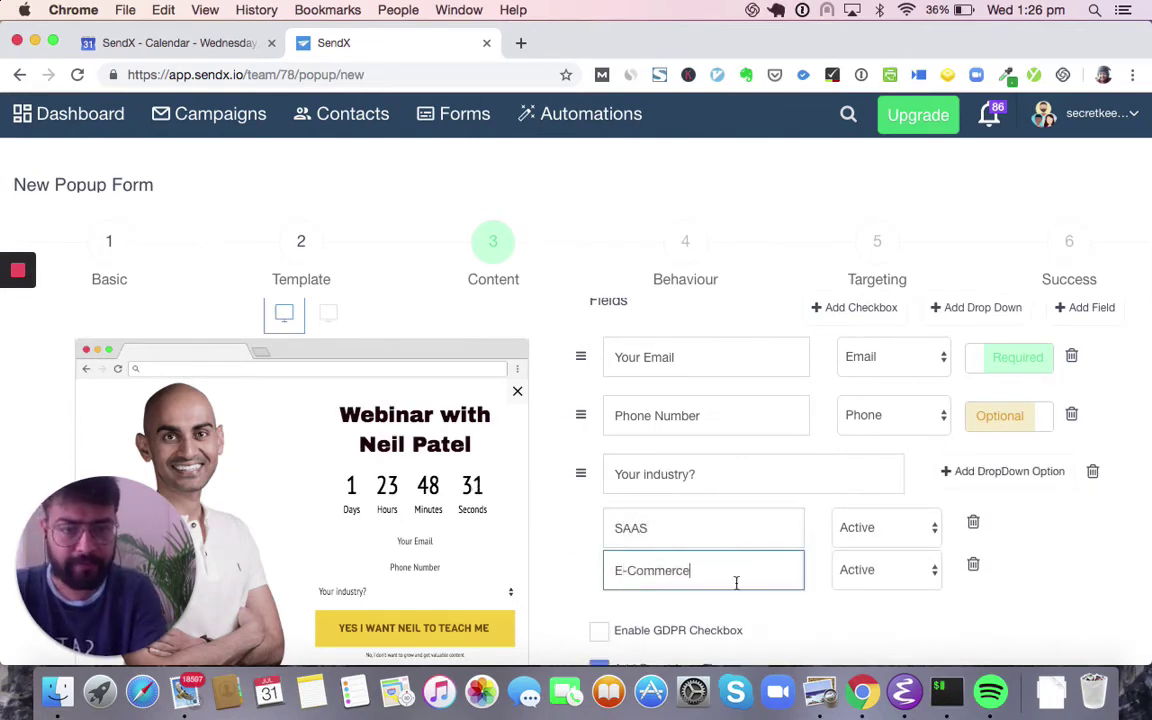
text(-Commerce)
- Tag the E-Commerce option intercom_lead, leaving SAAS as Active
click(884, 524)
scroll(880, 540, down, 6)
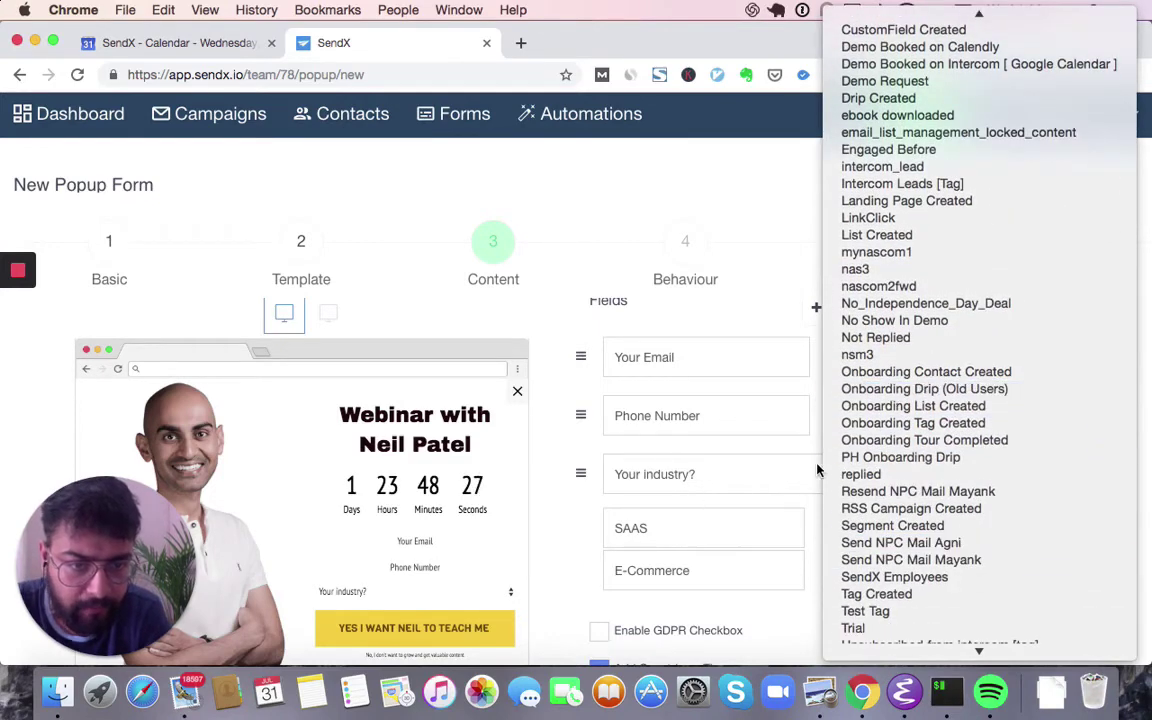
scroll(938, 452, down, 3)
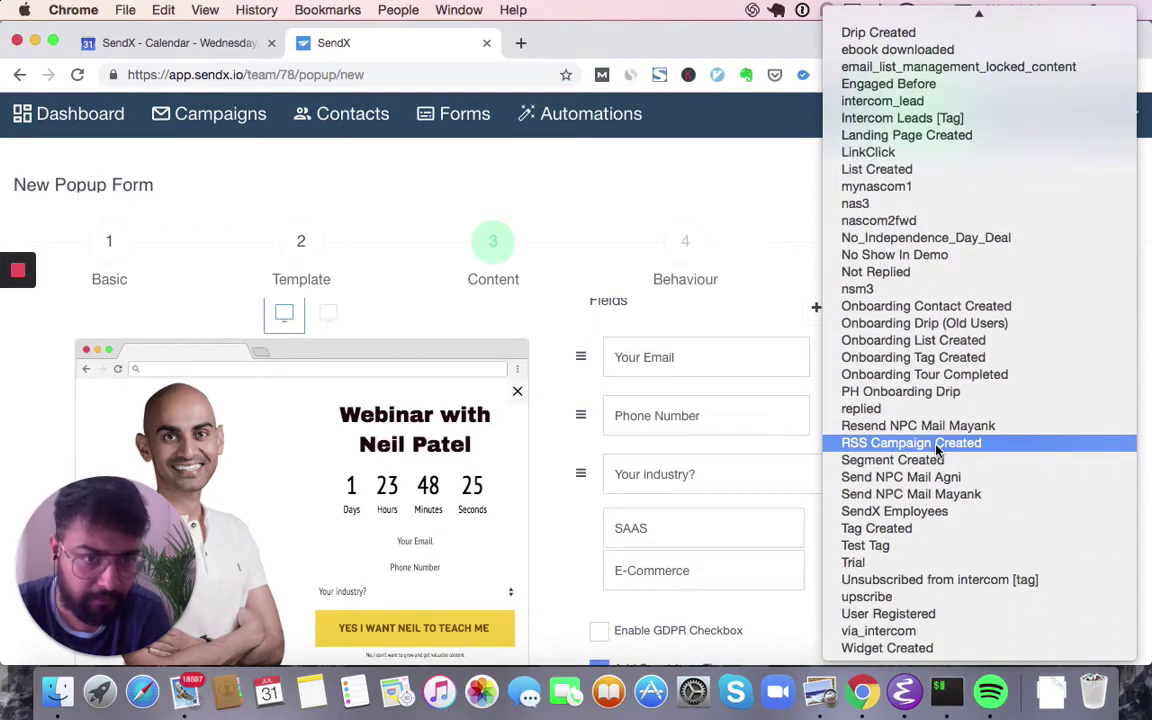
click(758, 620)
click(888, 562)
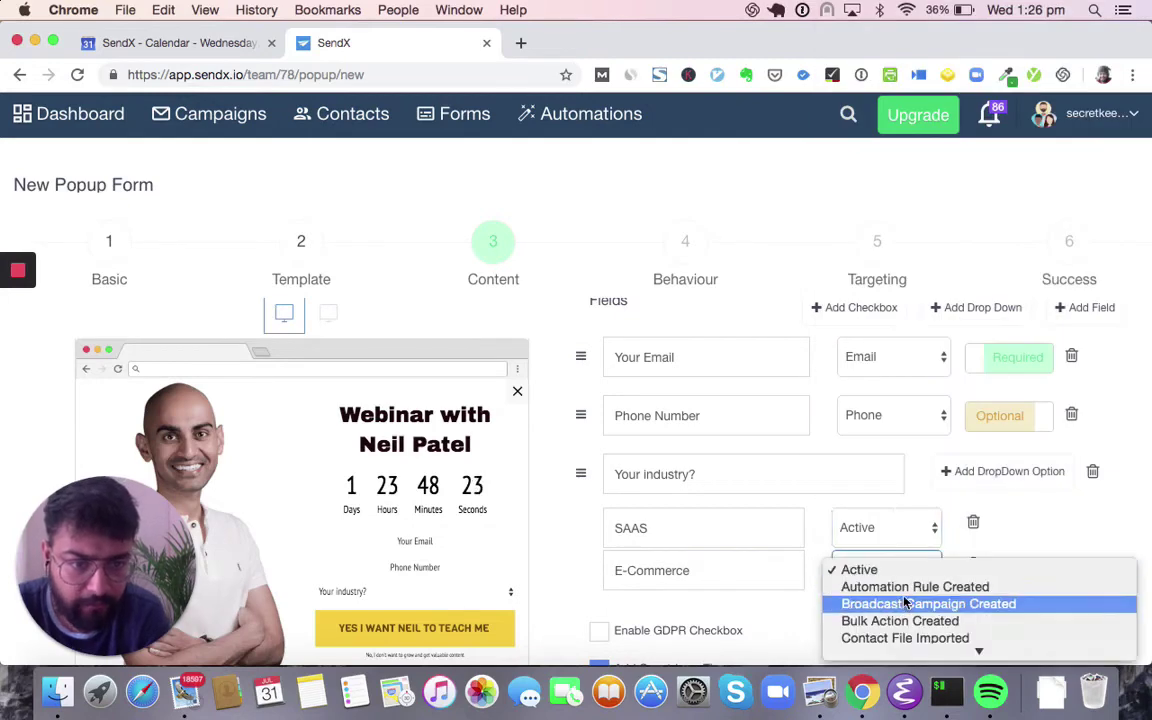
scroll(905, 603, down, 3)
key(Escape)
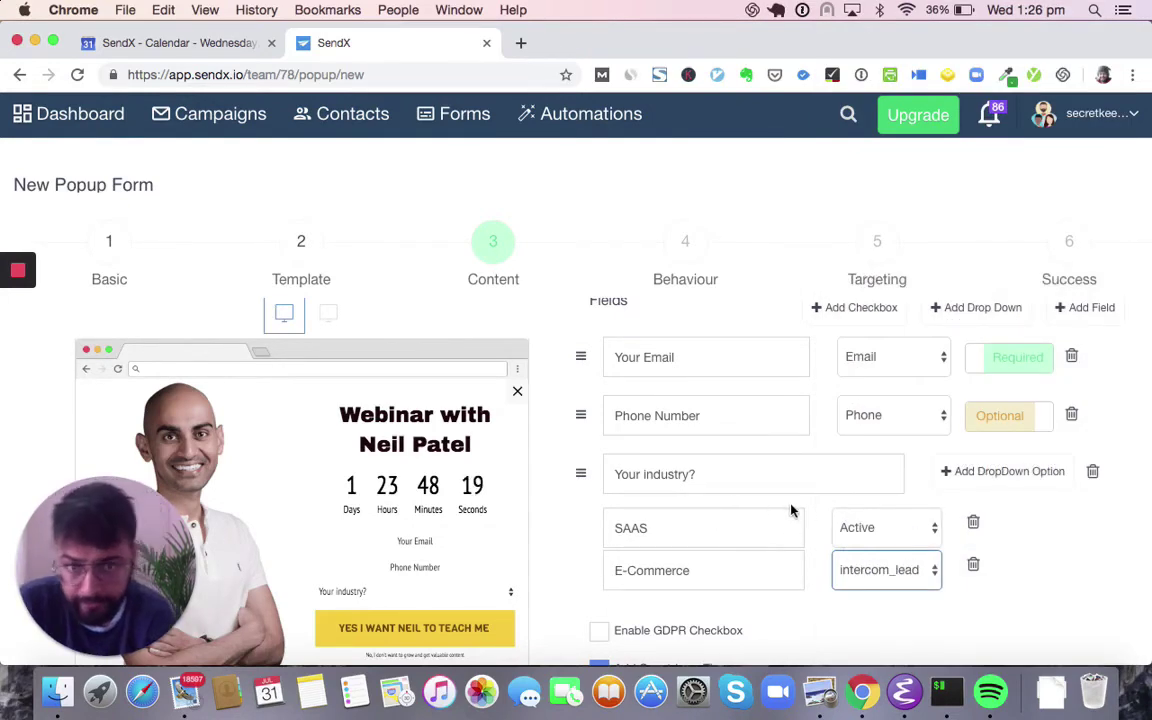
scroll(684, 508, down, 3)
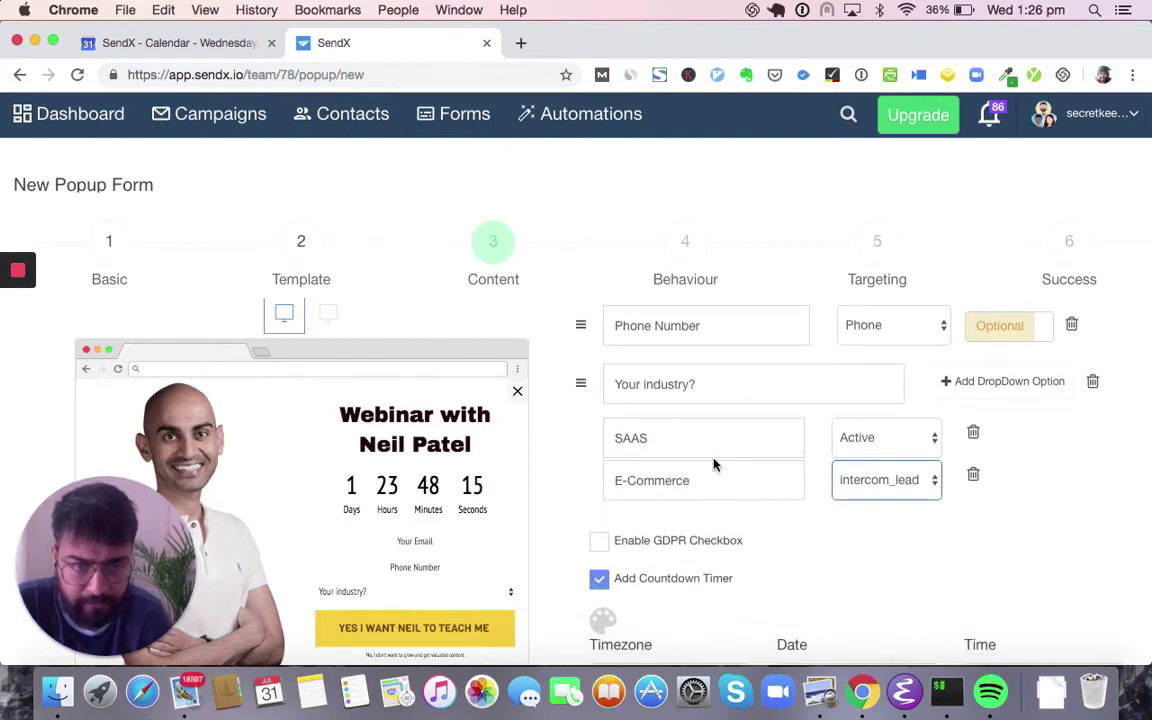
click(802, 495)
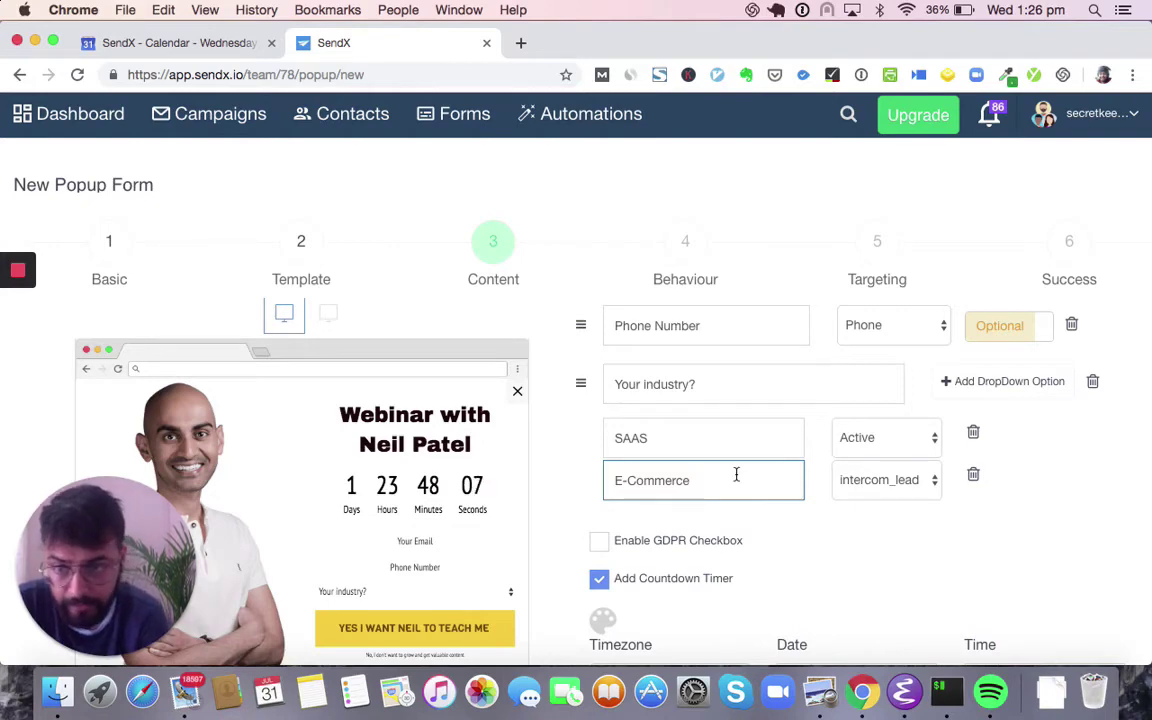
- Left-align the form fields, set border width 2, and increase left-right and top-bottom padding
scroll(735, 508, up, 8)
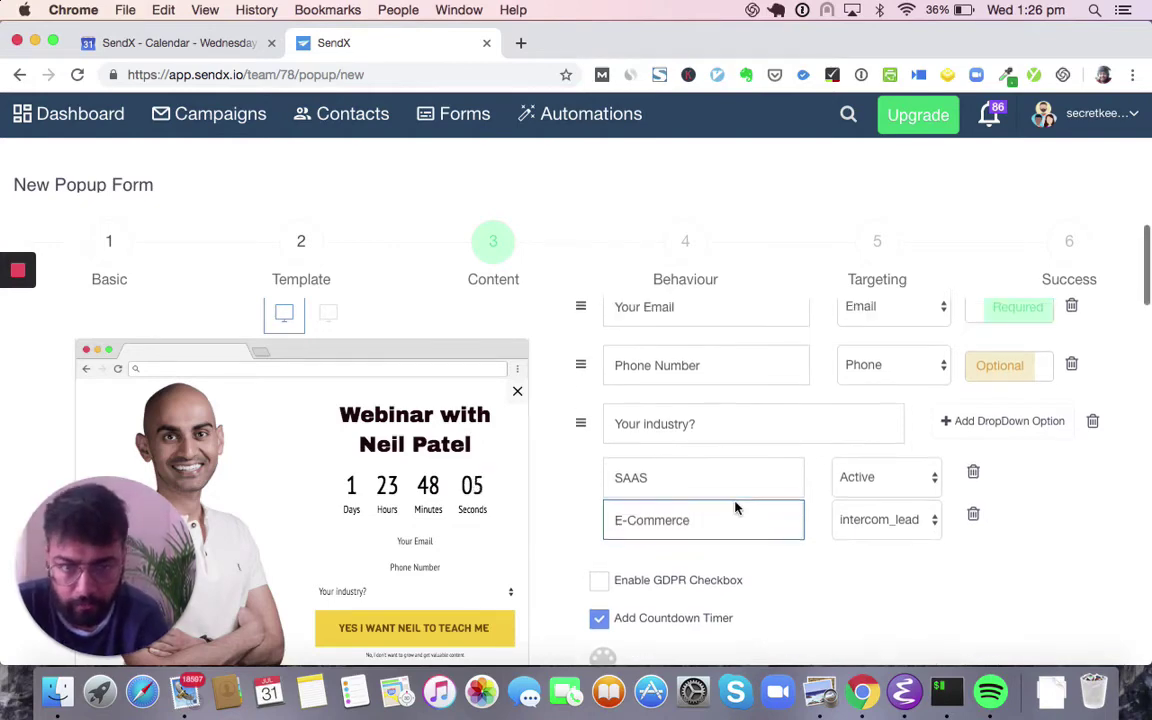
click(603, 495)
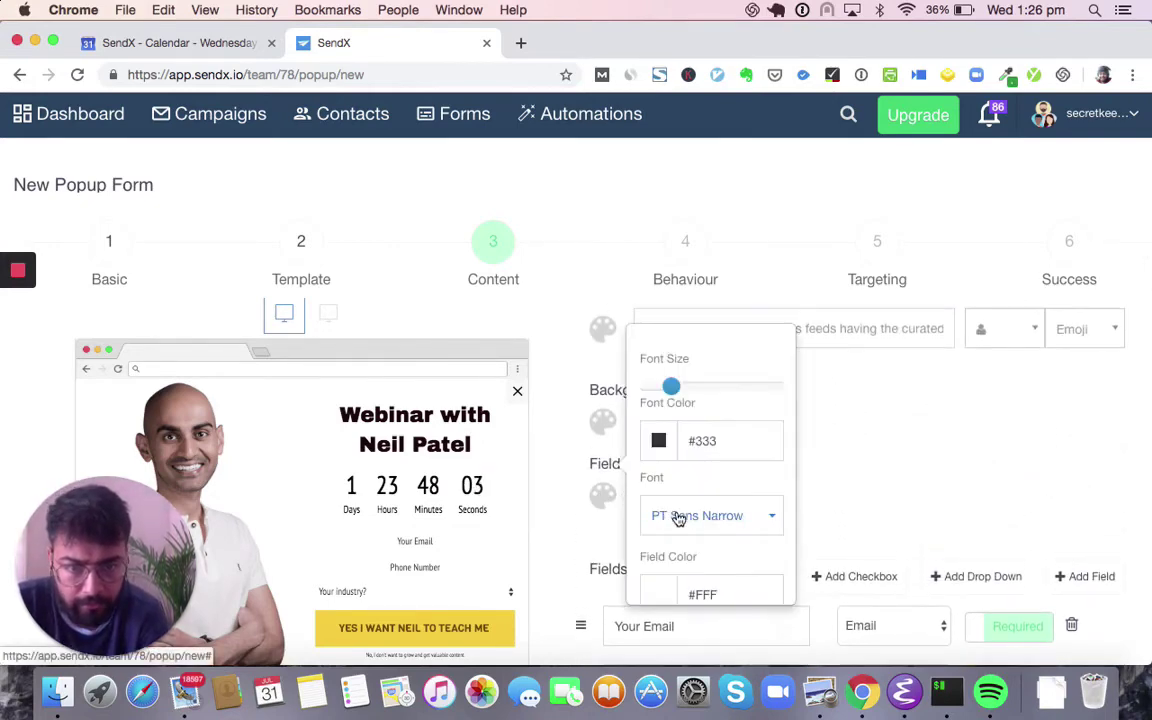
scroll(674, 514, down, 5)
click(657, 579)
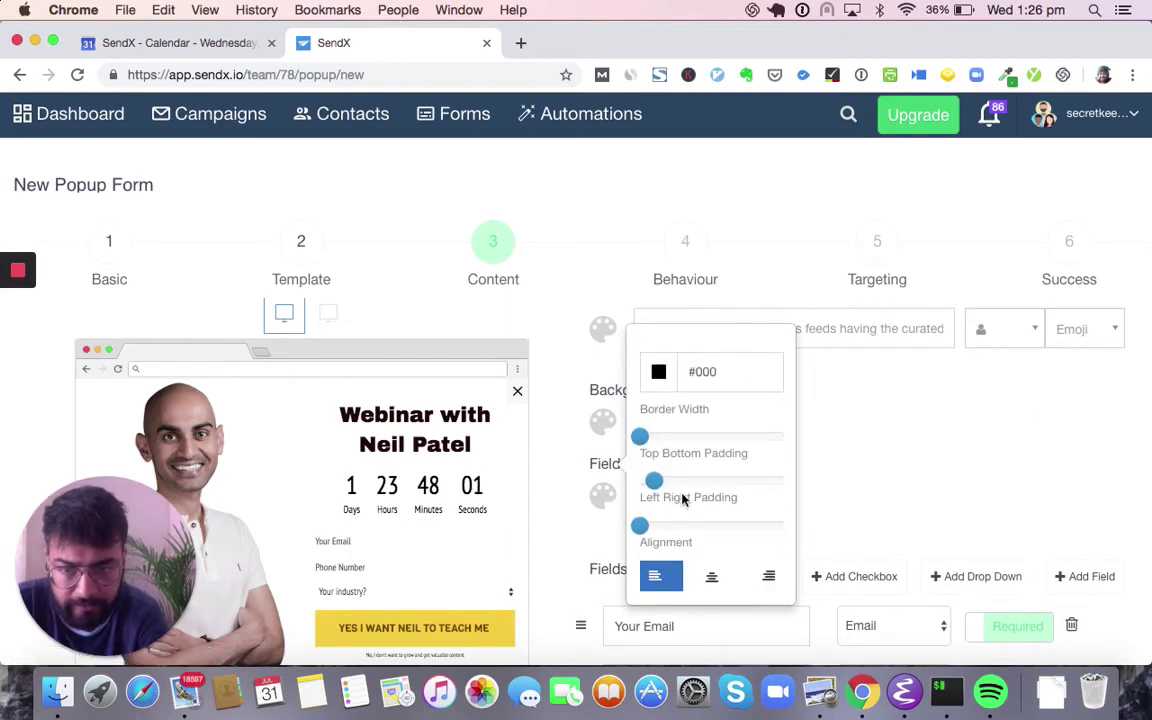
scroll(681, 497, up, 2)
scroll(665, 470, up, 4)
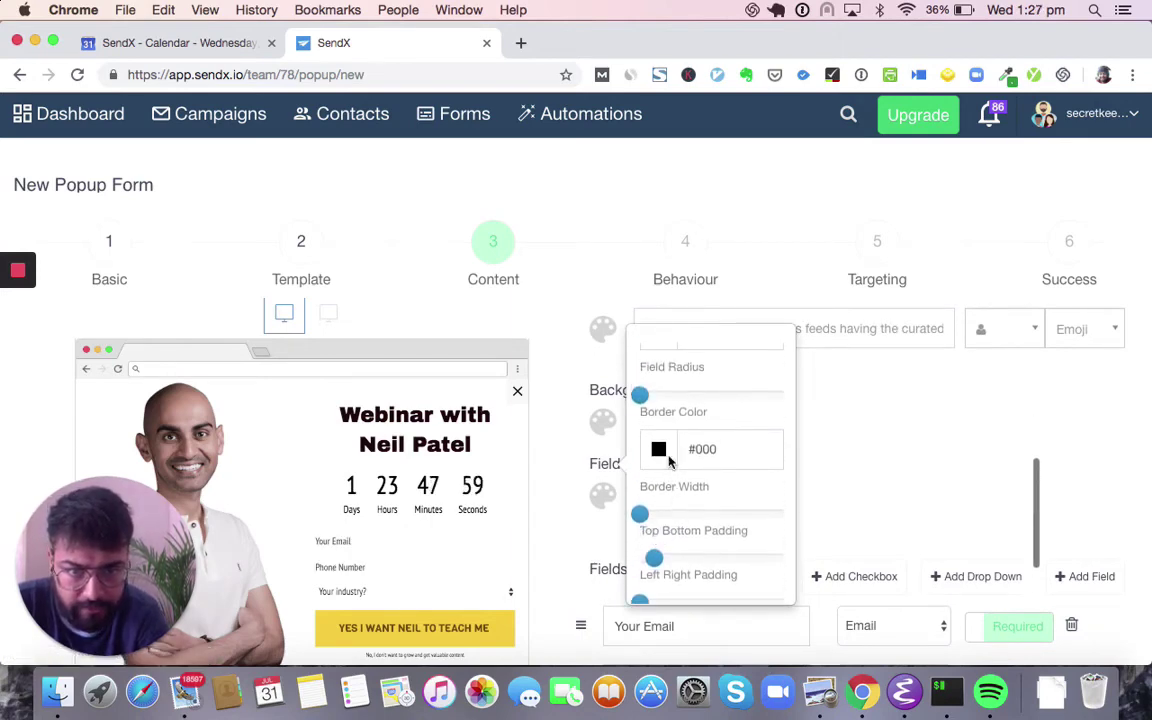
scroll(655, 408, down, 3)
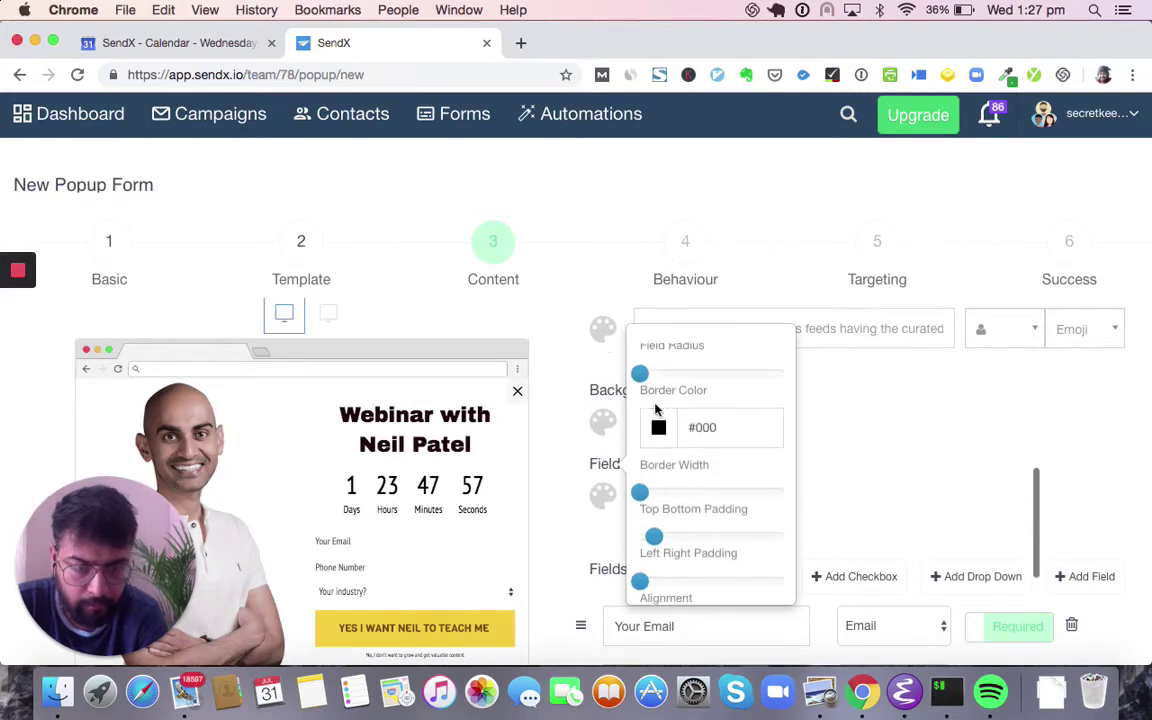
scroll(658, 410, down, 2)
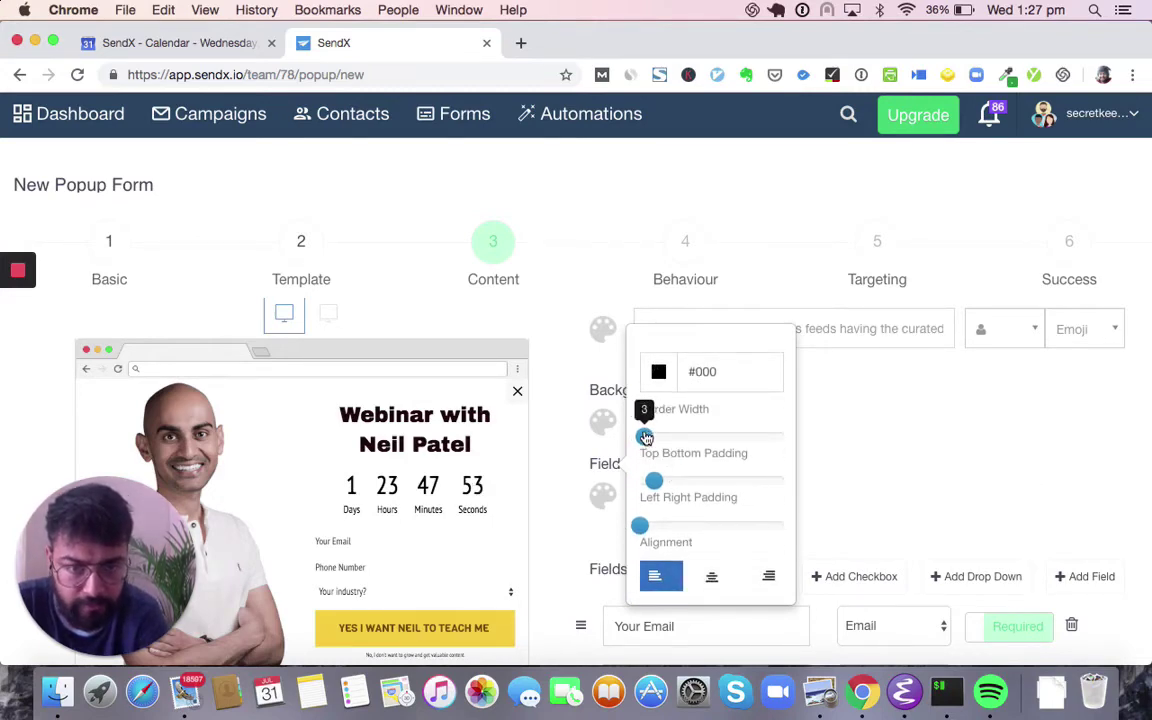
drag(640, 437, 643, 439)
drag(640, 525, 671, 525)
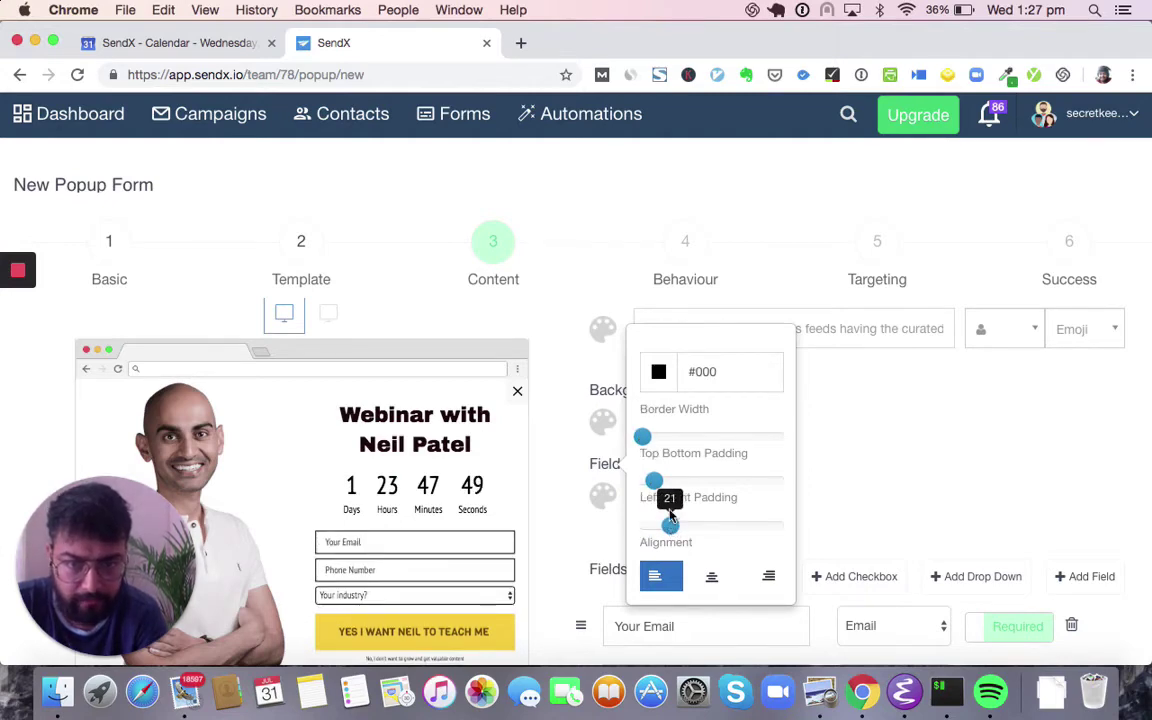
drag(654, 481, 675, 485)
- Close field styling and toggle Add Custom CSS on, then back off
click(825, 504)
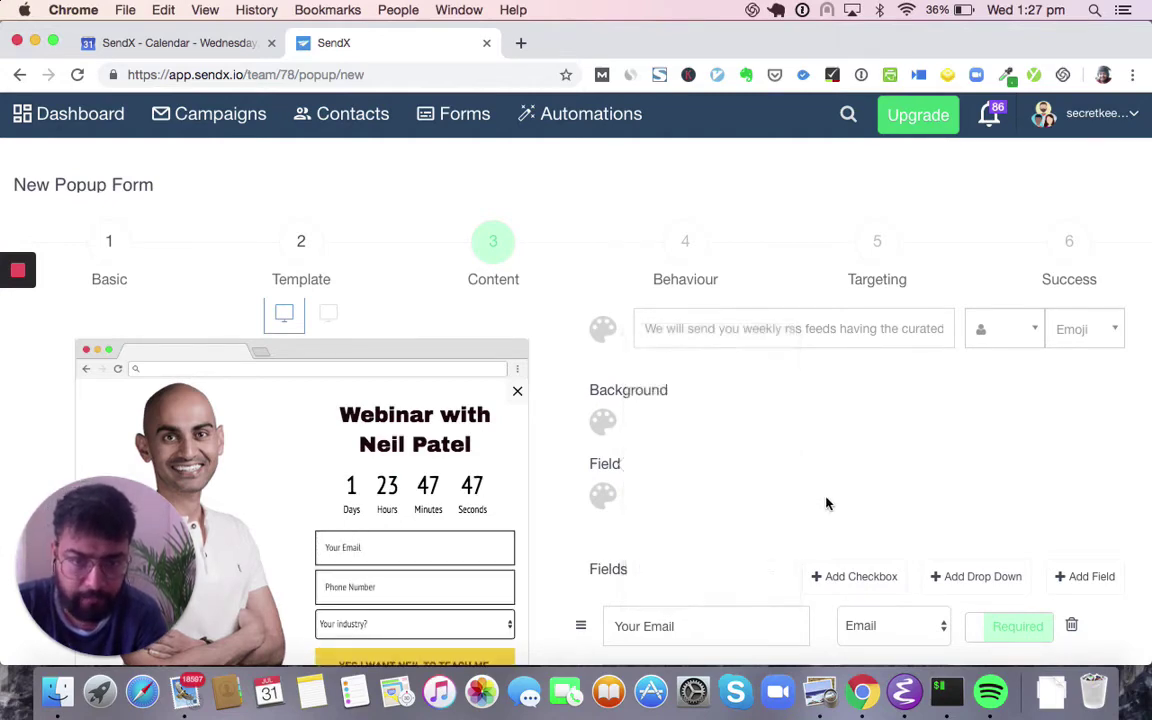
scroll(825, 504, down, 10)
scroll(1026, 548, down, 10)
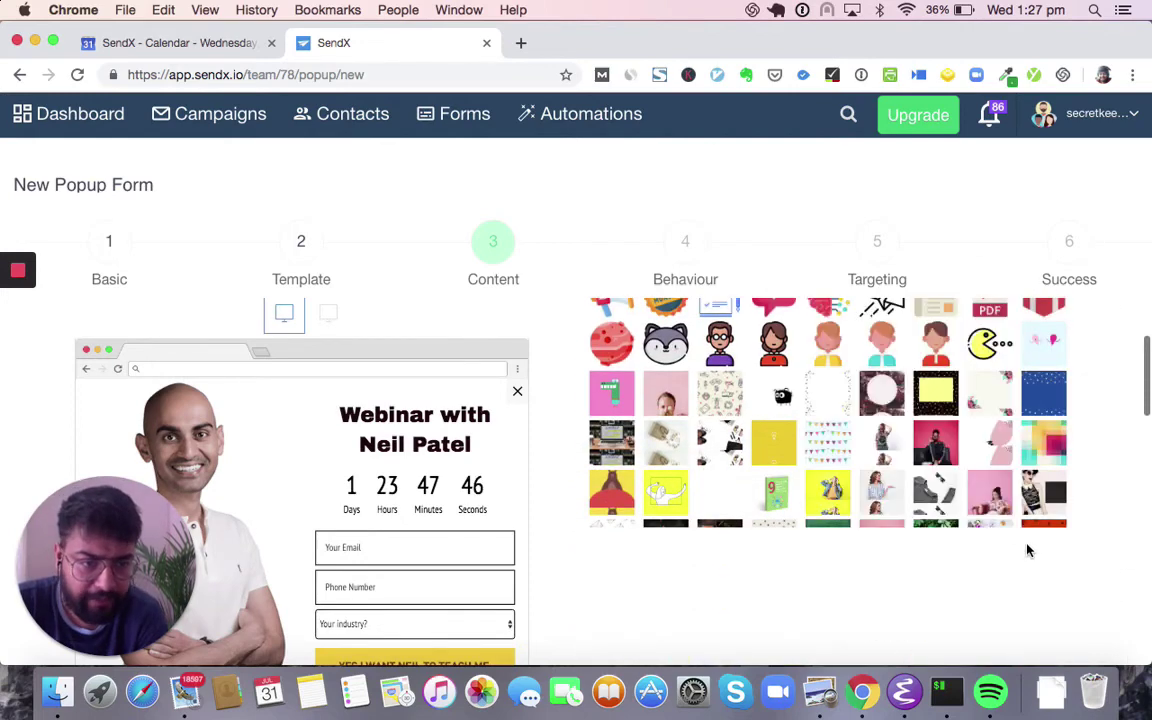
scroll(1026, 550, down, 10)
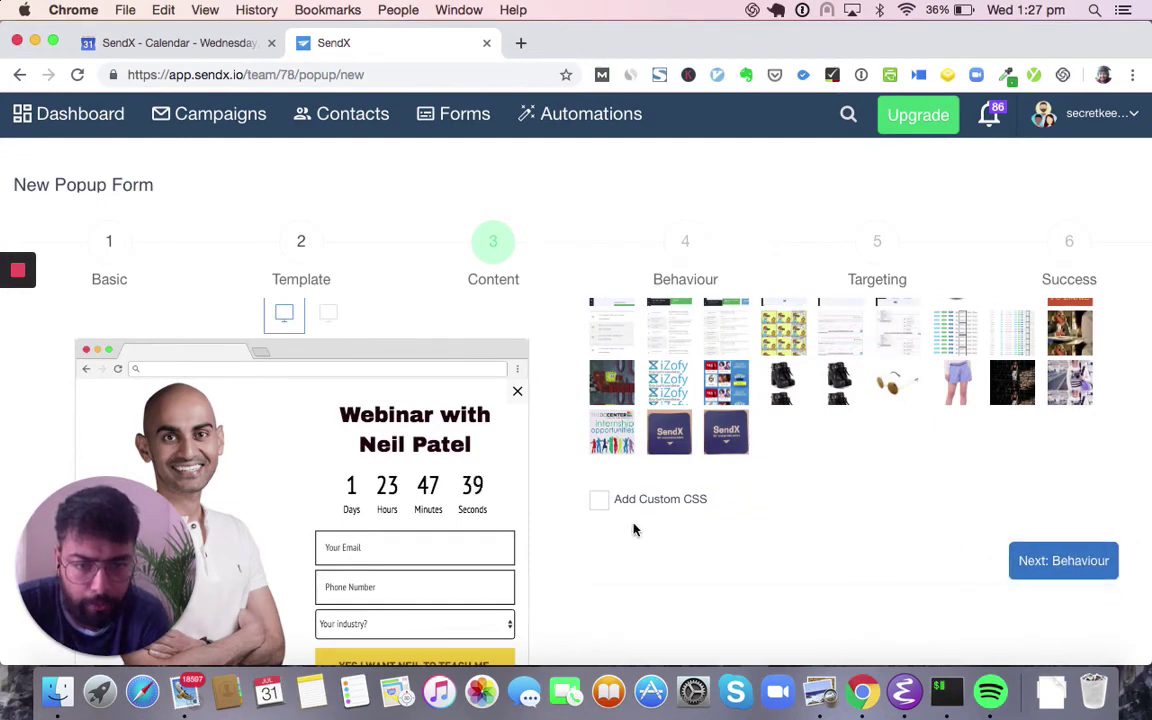
click(598, 499)
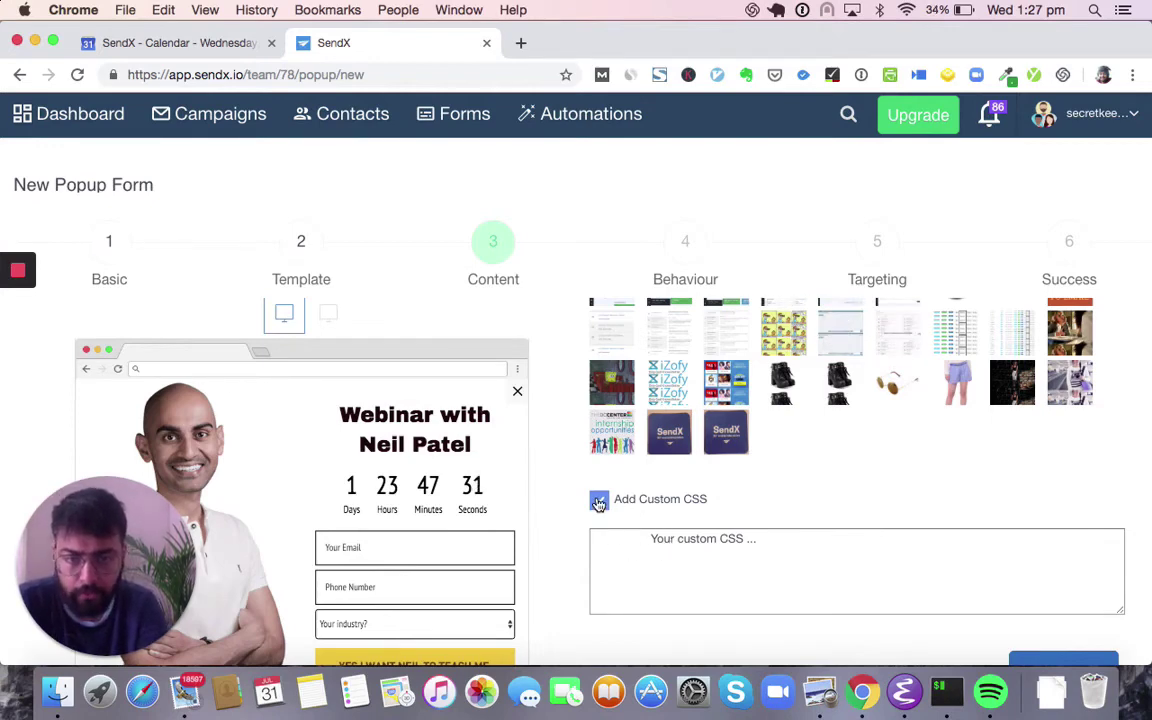
click(599, 500)
- On the Behaviour step, set the popup animation to slide in from the left
click(1059, 558)
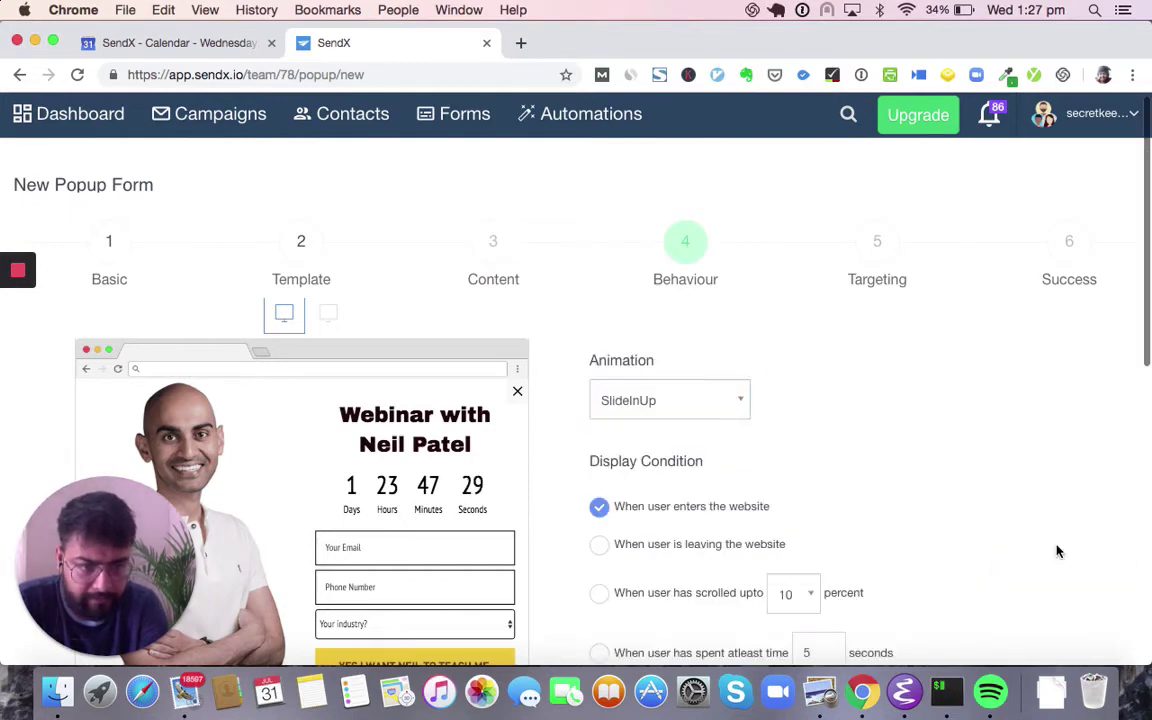
click(718, 415)
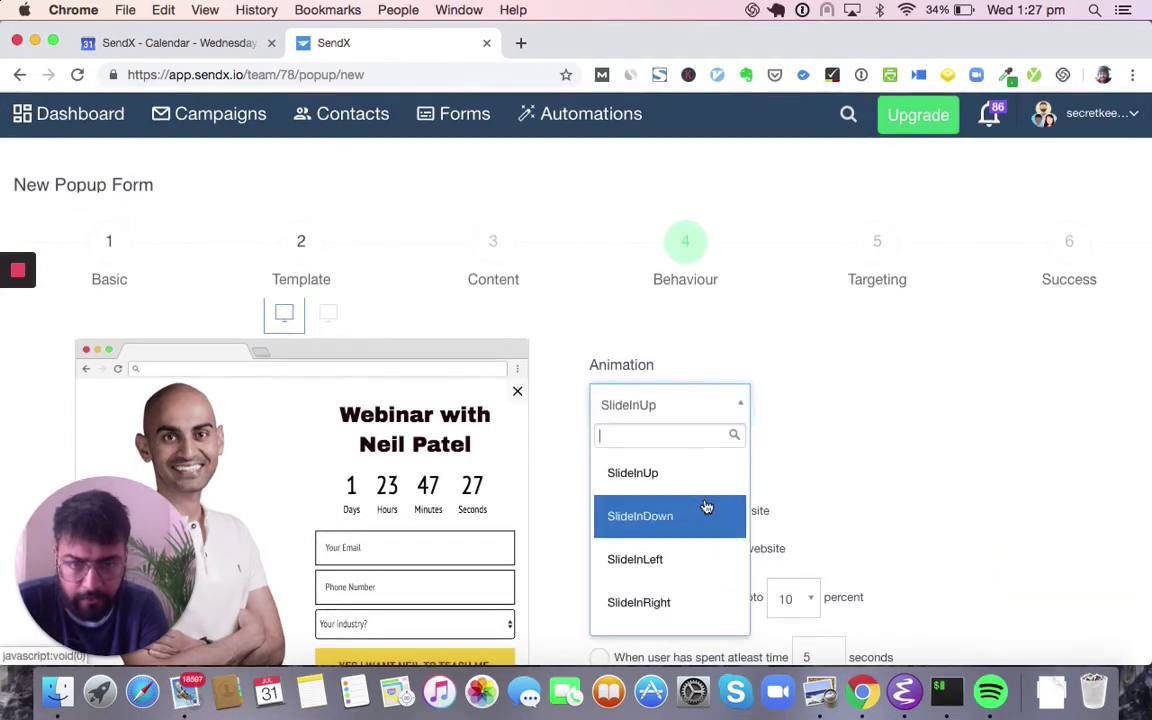
click(702, 558)
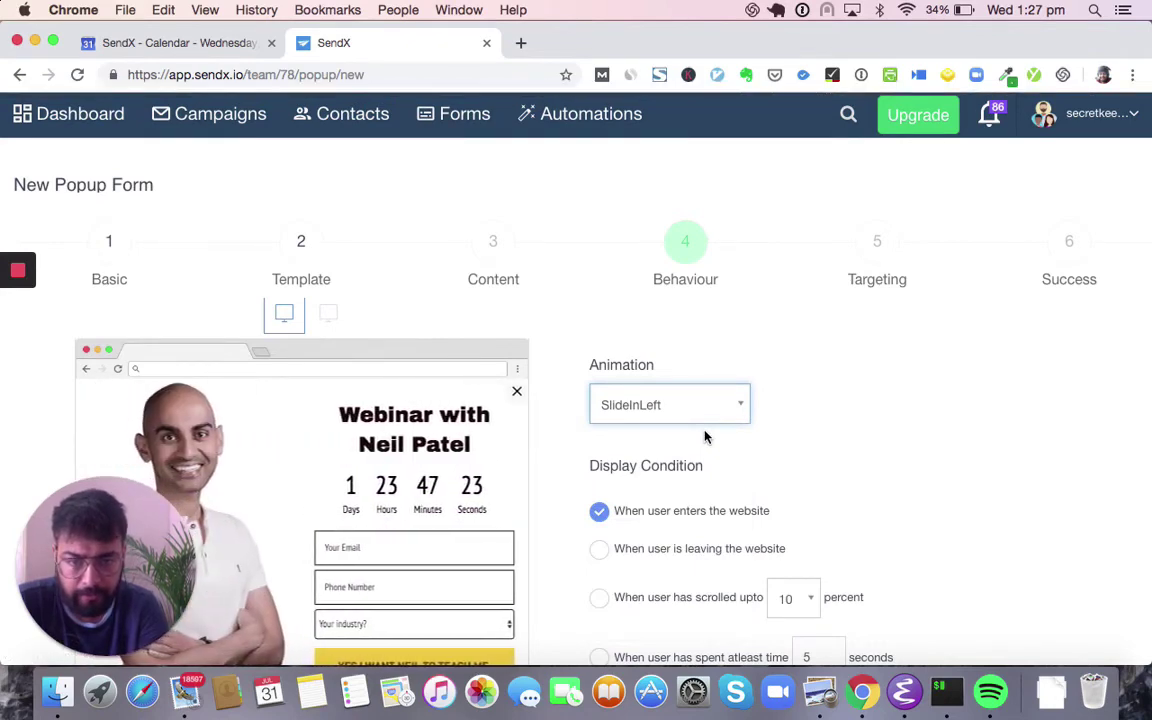
- Try the exit-intent and scroll display conditions, setting the scroll threshold to 80 percent
scroll(704, 433, down, 2)
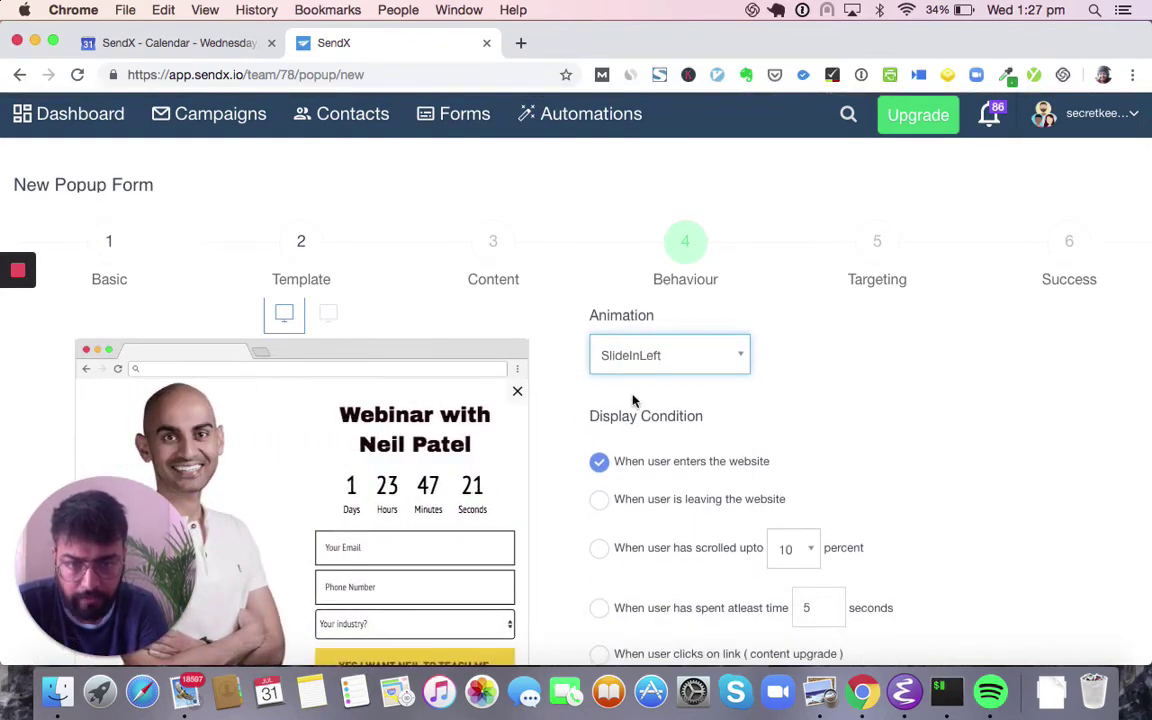
scroll(632, 399, down, 2)
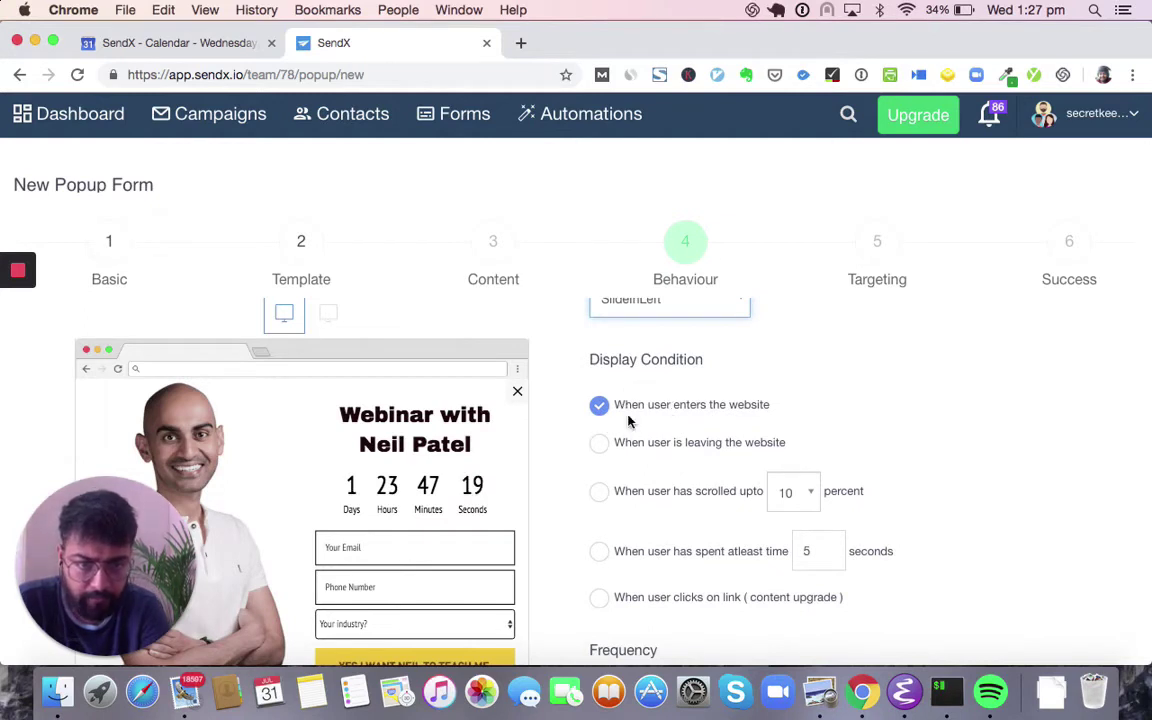
click(599, 443)
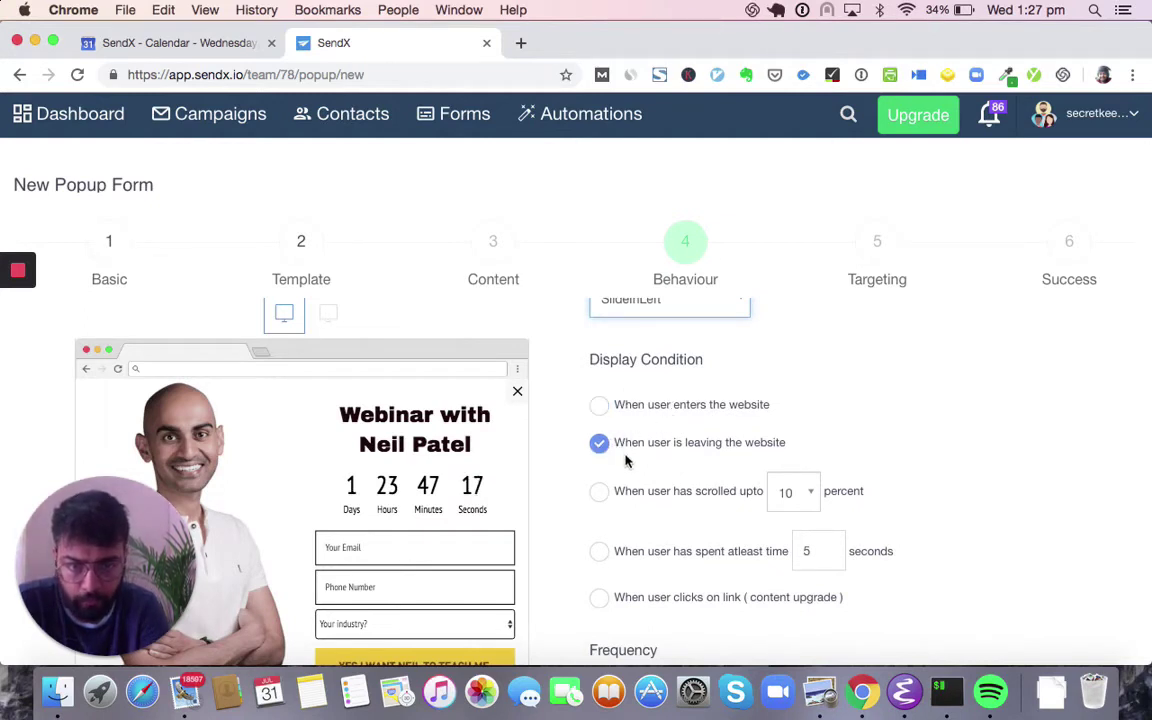
scroll(627, 462, down, 2)
click(598, 440)
click(794, 447)
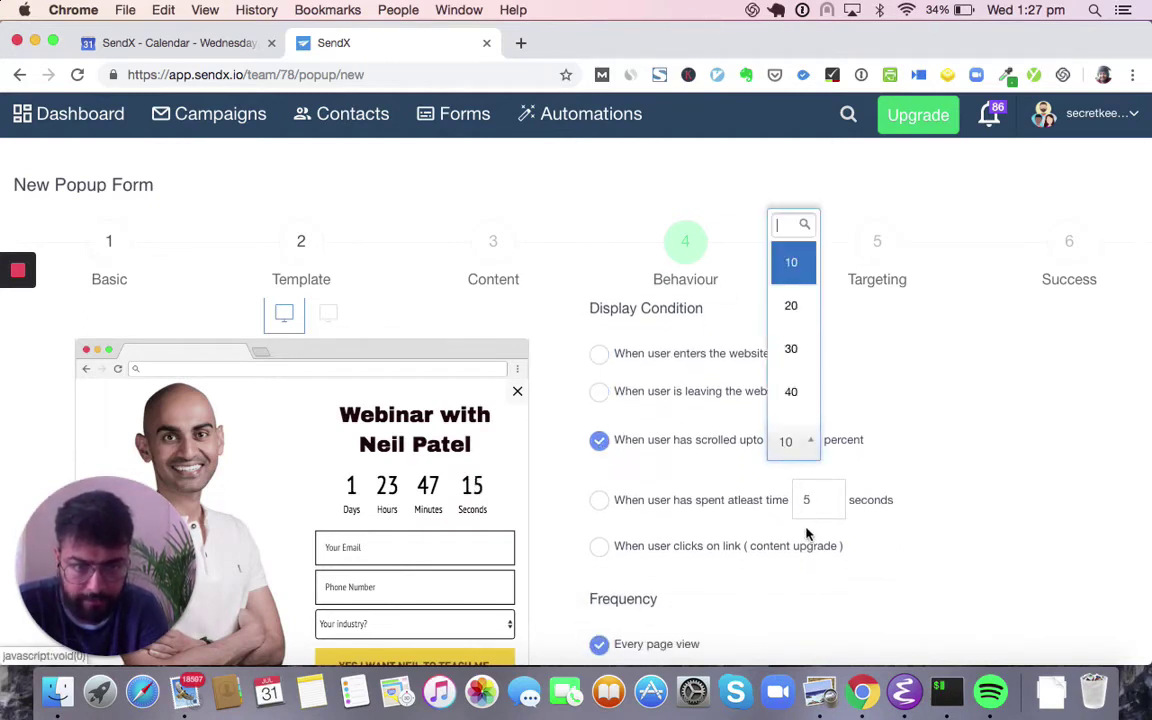
scroll(802, 402, down, 1)
scroll(798, 400, down, 3)
click(794, 397)
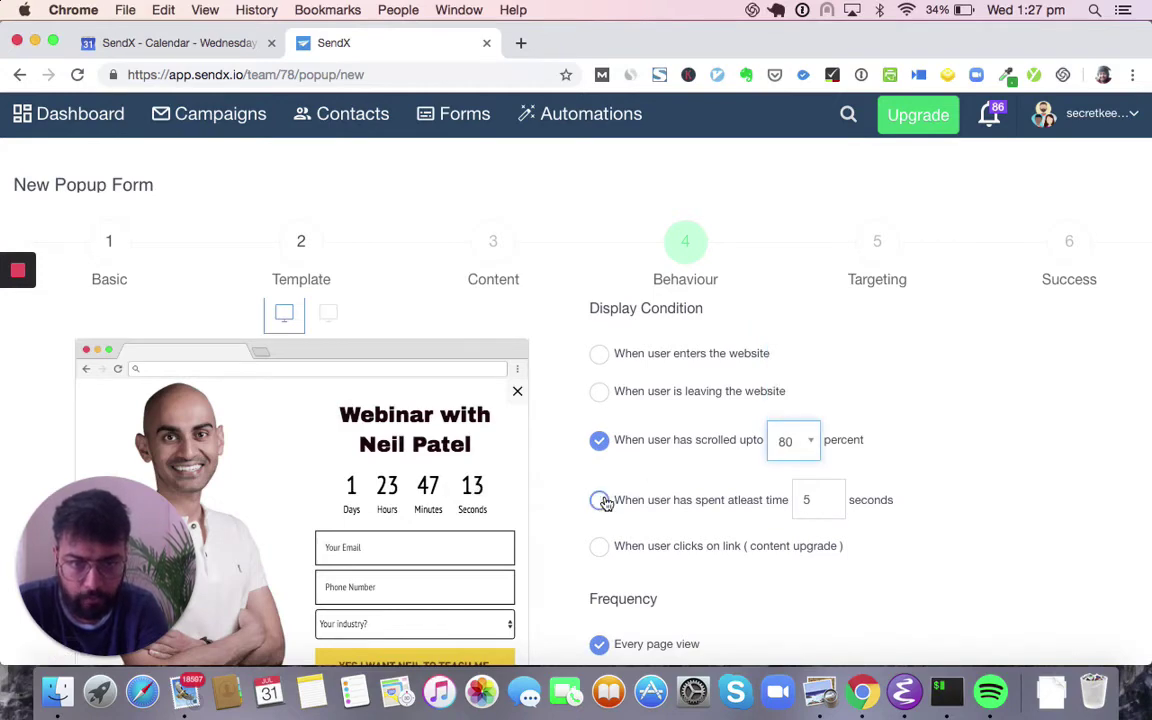
- Set the display condition to trigger after the visitor spends at least 5 seconds on site
click(600, 500)
scroll(780, 540, down, 3)
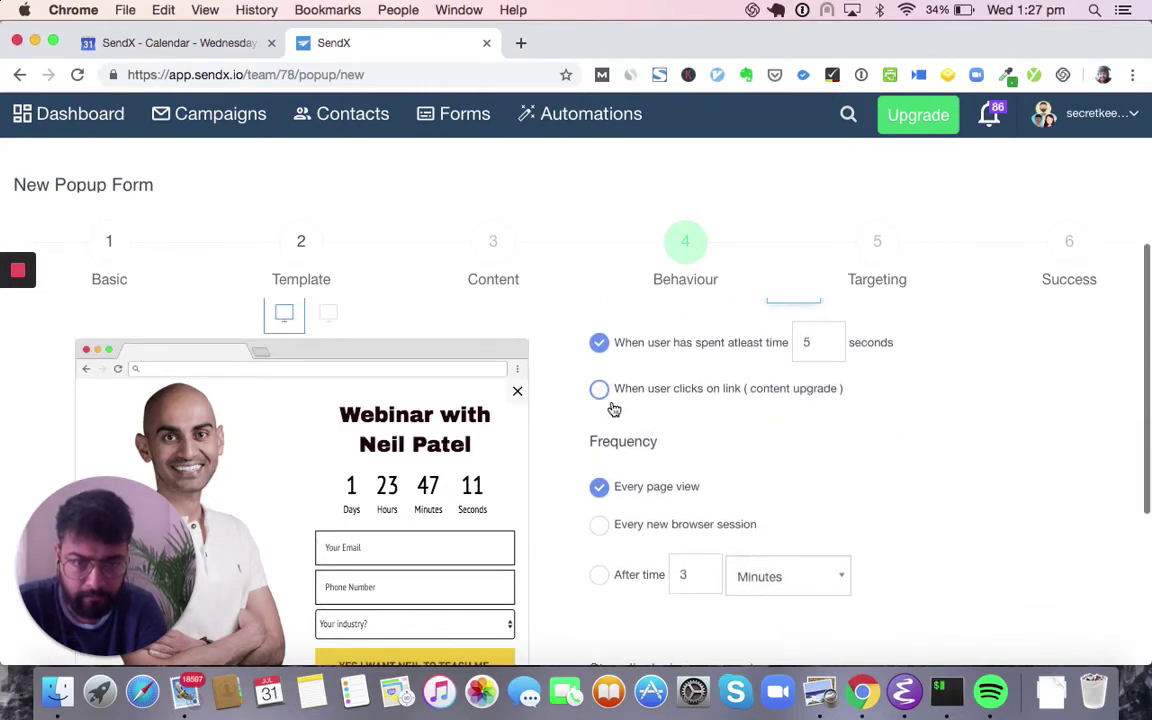
click(596, 390)
scroll(594, 430, up, 3)
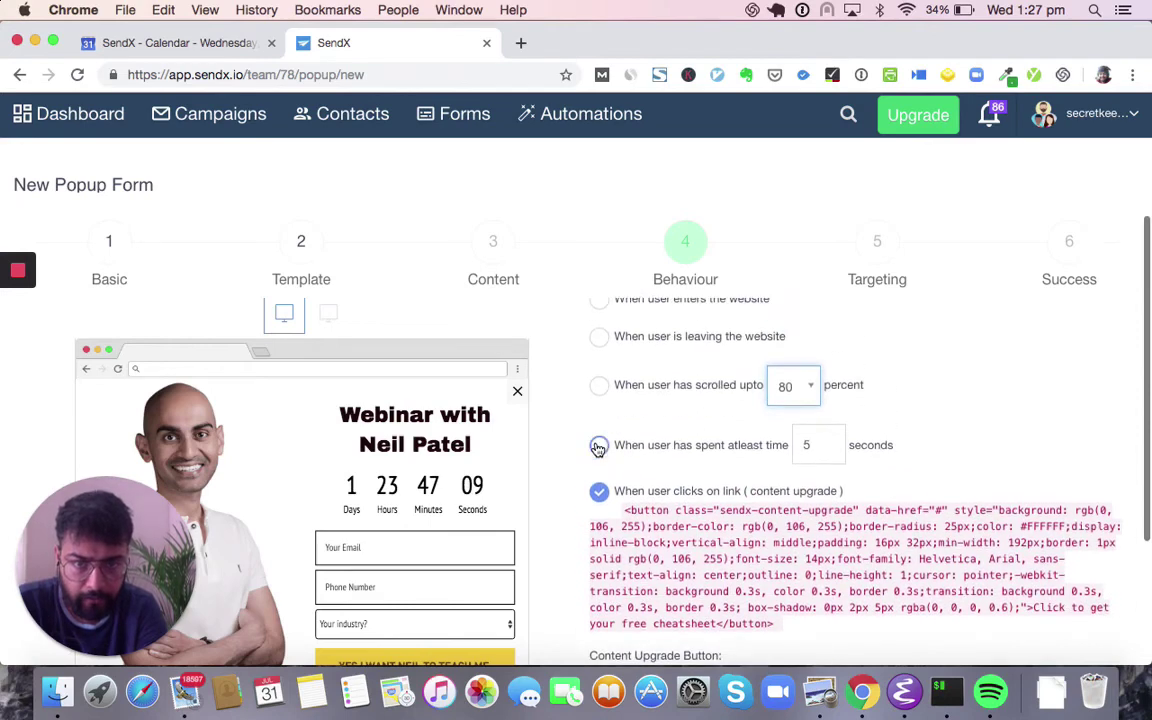
click(598, 447)
scroll(600, 450, down, 4)
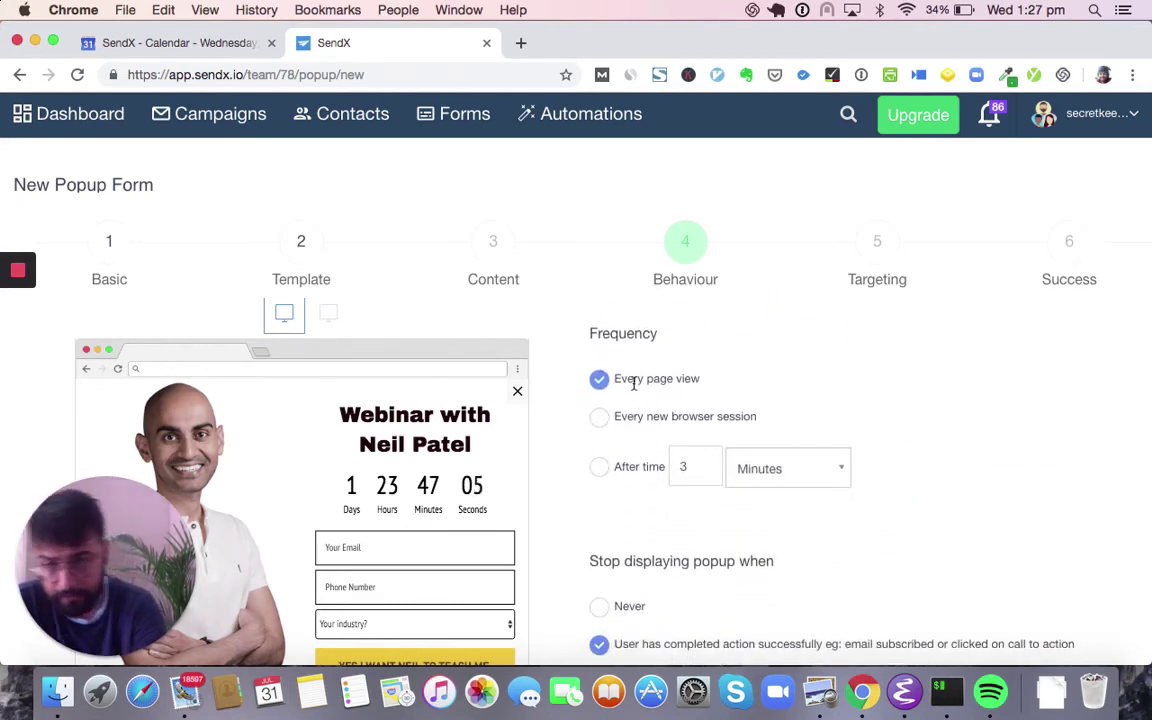
- Set the popup frequency to every new browser session
click(605, 467)
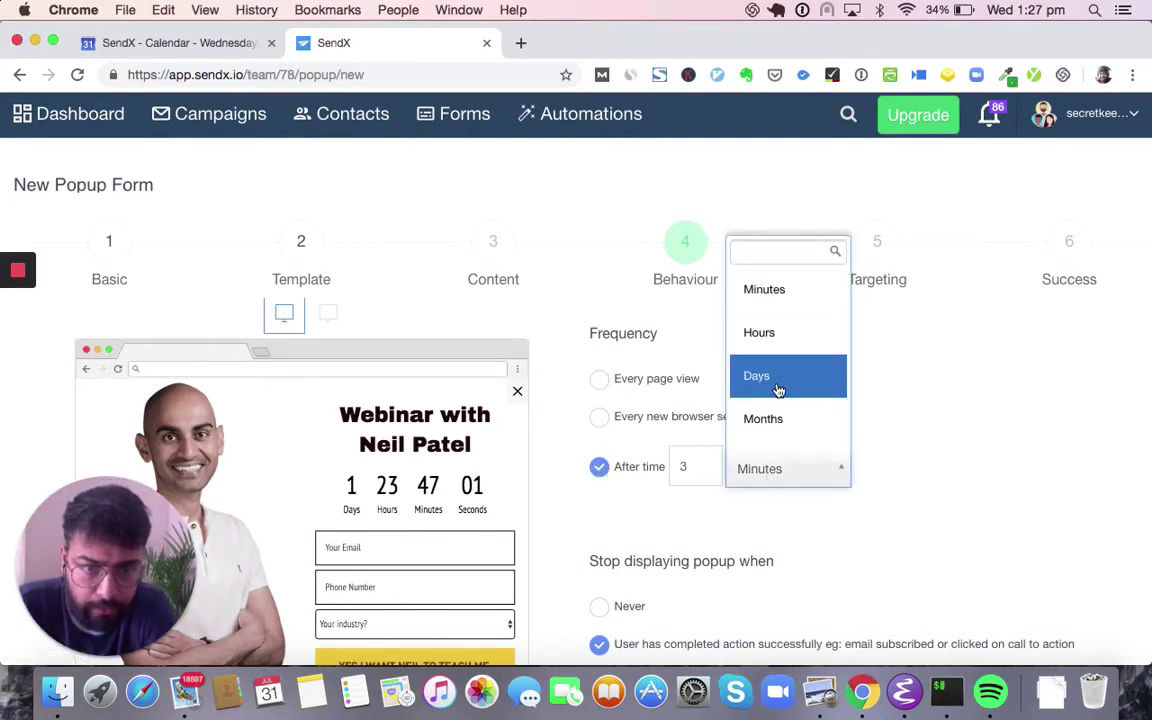
click(752, 382)
click(605, 420)
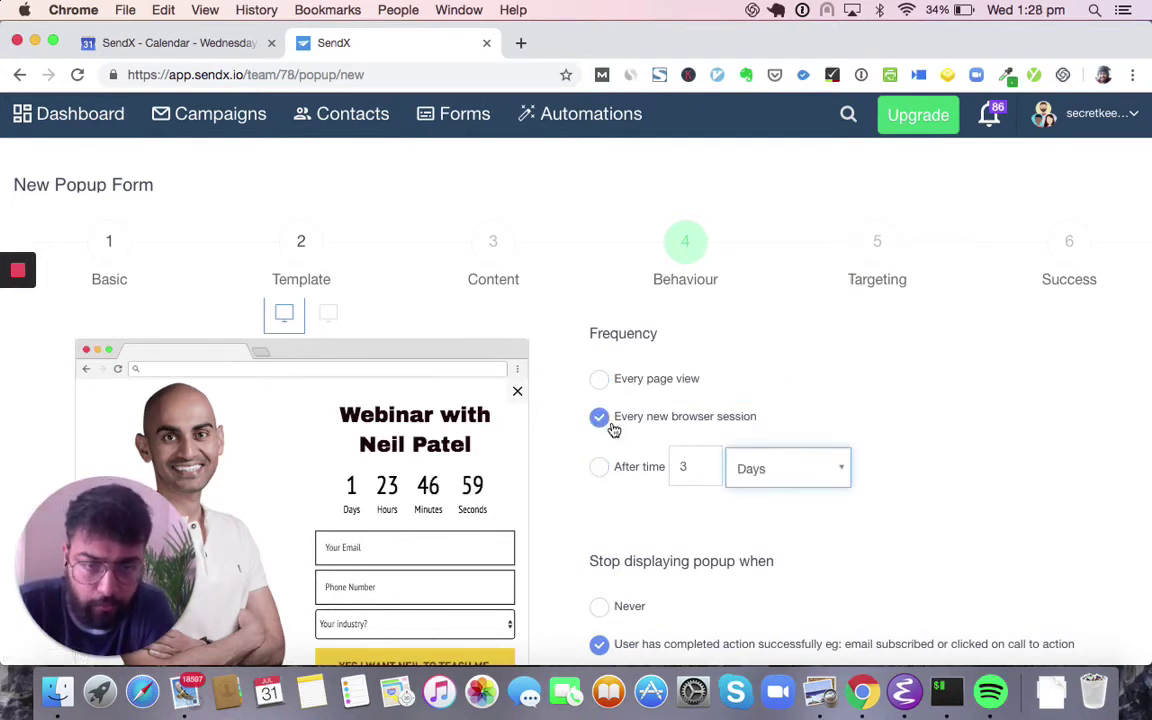
scroll(609, 450, down, 5)
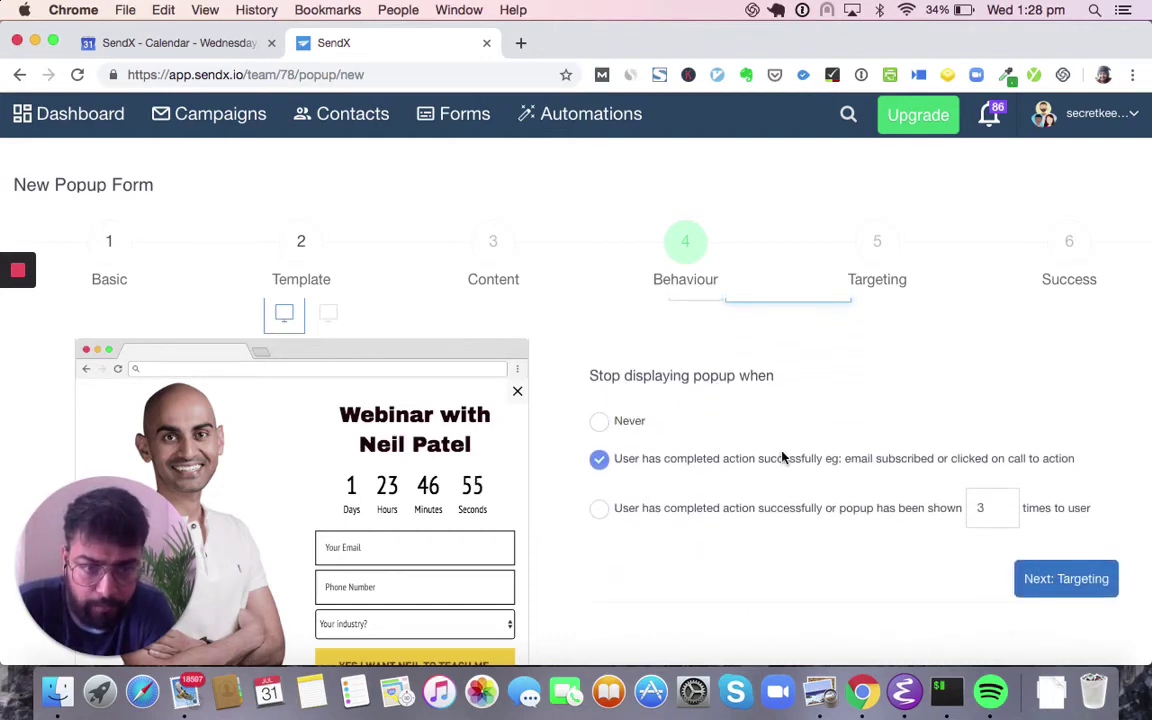
- Stop displaying the popup after a completed action or 3 showings, then go to Targeting
click(599, 510)
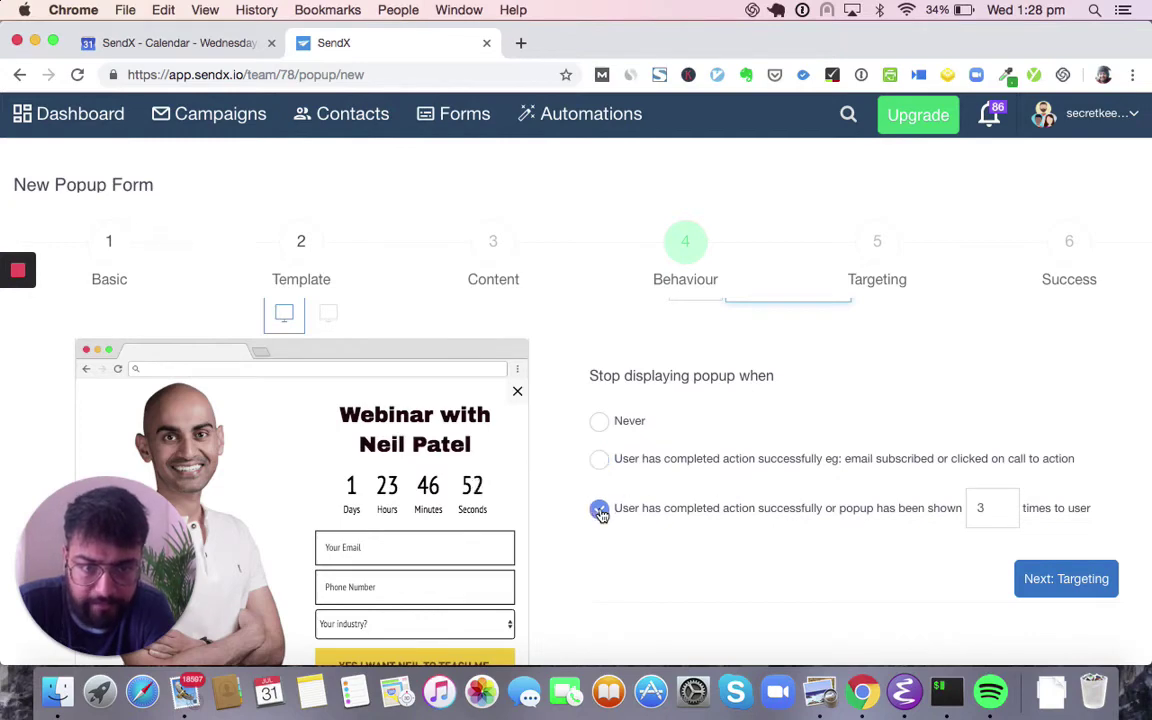
double_click(995, 509)
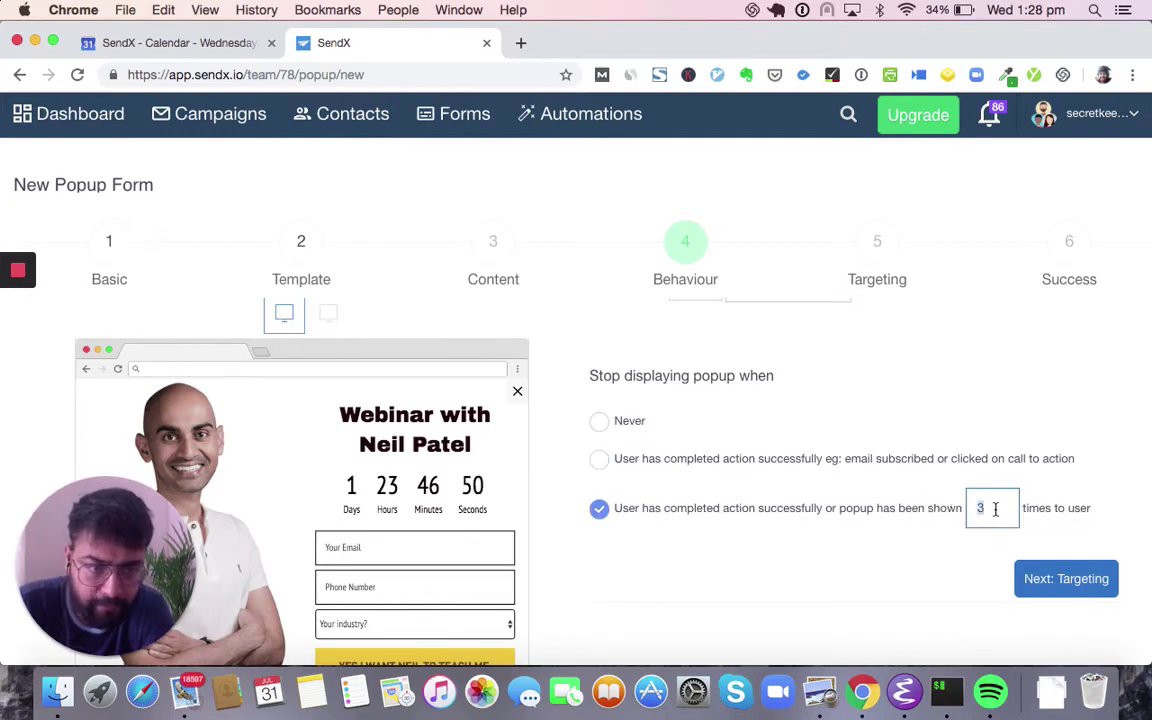
click(1066, 579)
- Show the popup only to contacts tagged 'CustomField Created'
scroll(877, 370, down, 2)
scroll(811, 342, up, 2)
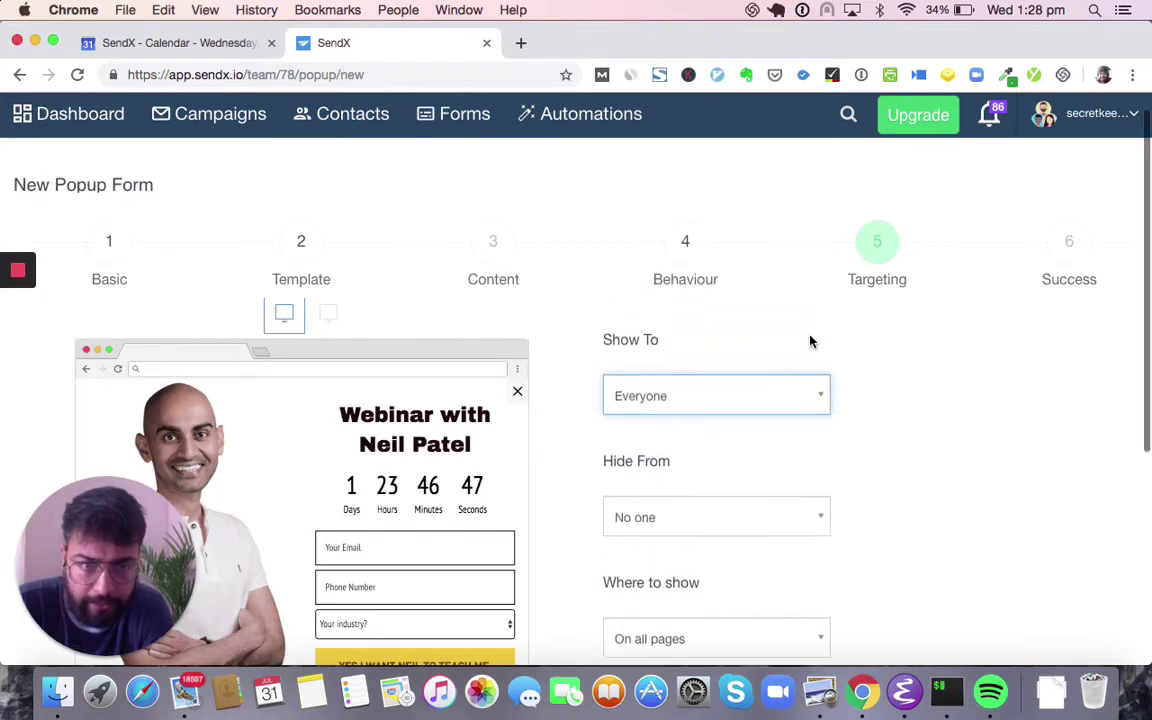
click(743, 422)
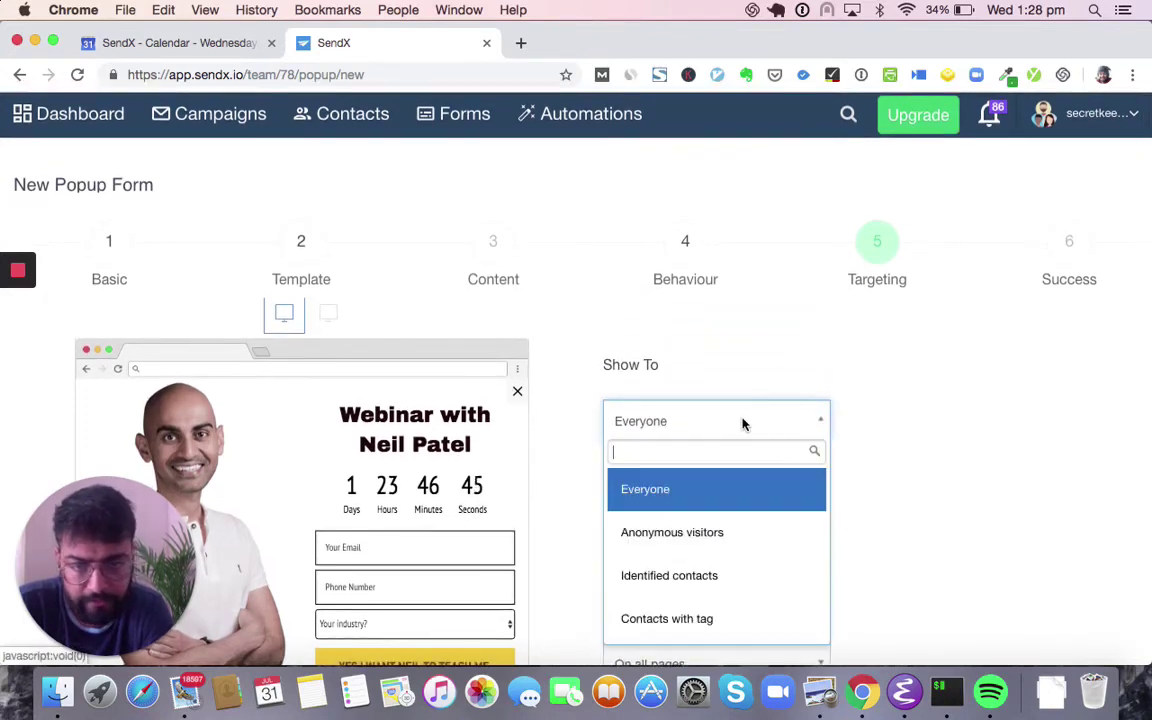
click(711, 530)
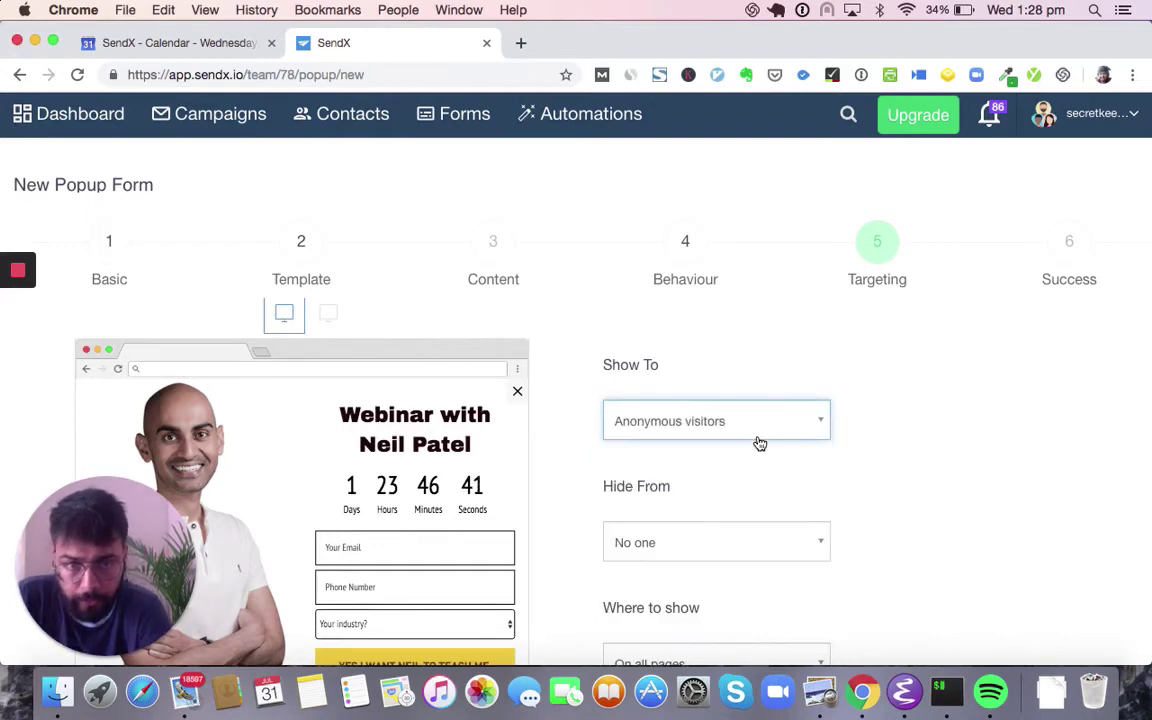
click(757, 428)
click(714, 574)
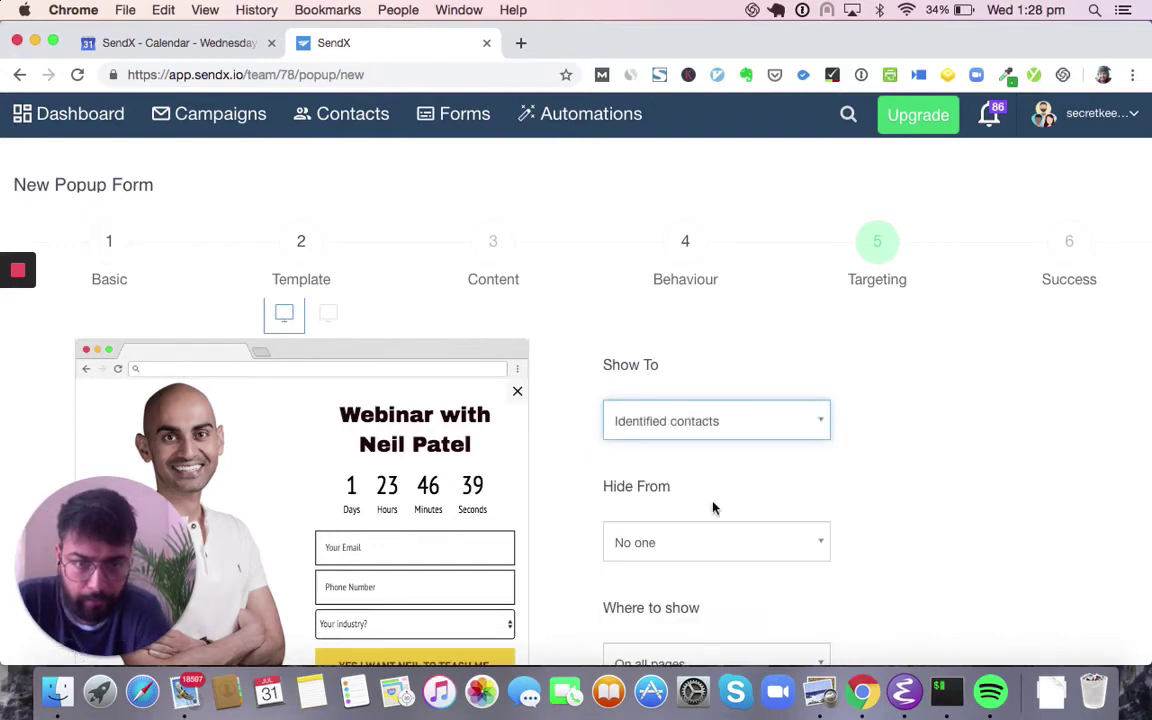
click(777, 419)
click(731, 588)
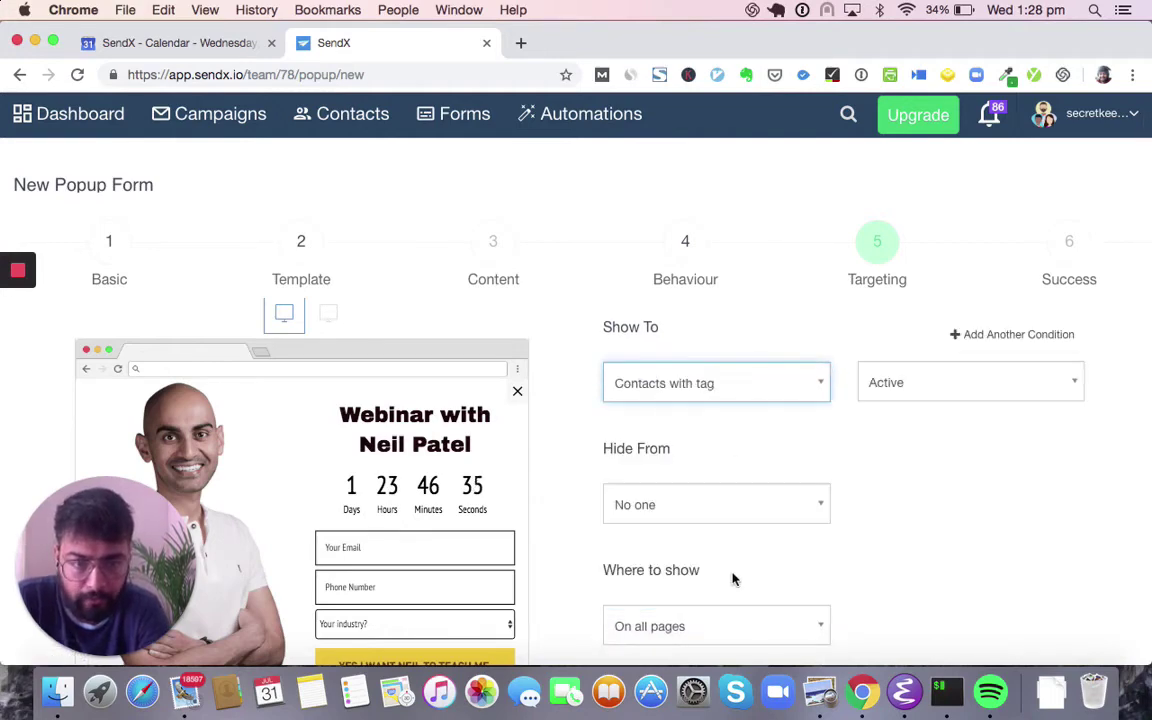
click(967, 386)
scroll(941, 512, down, 5)
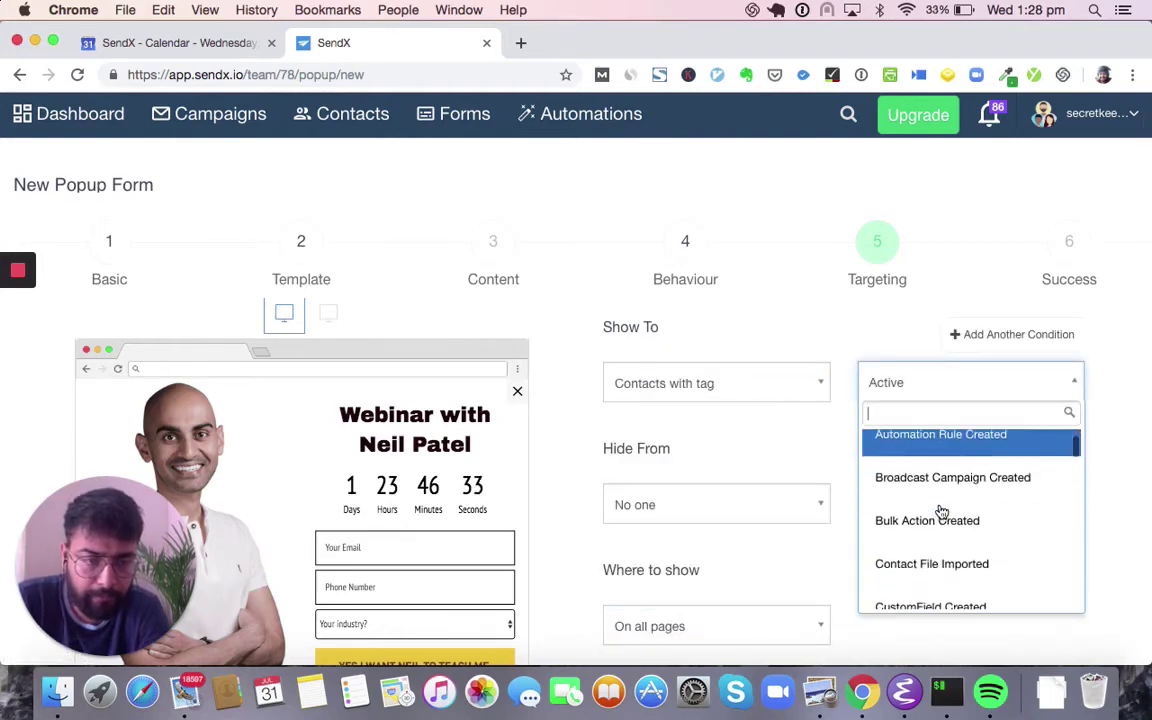
click(922, 512)
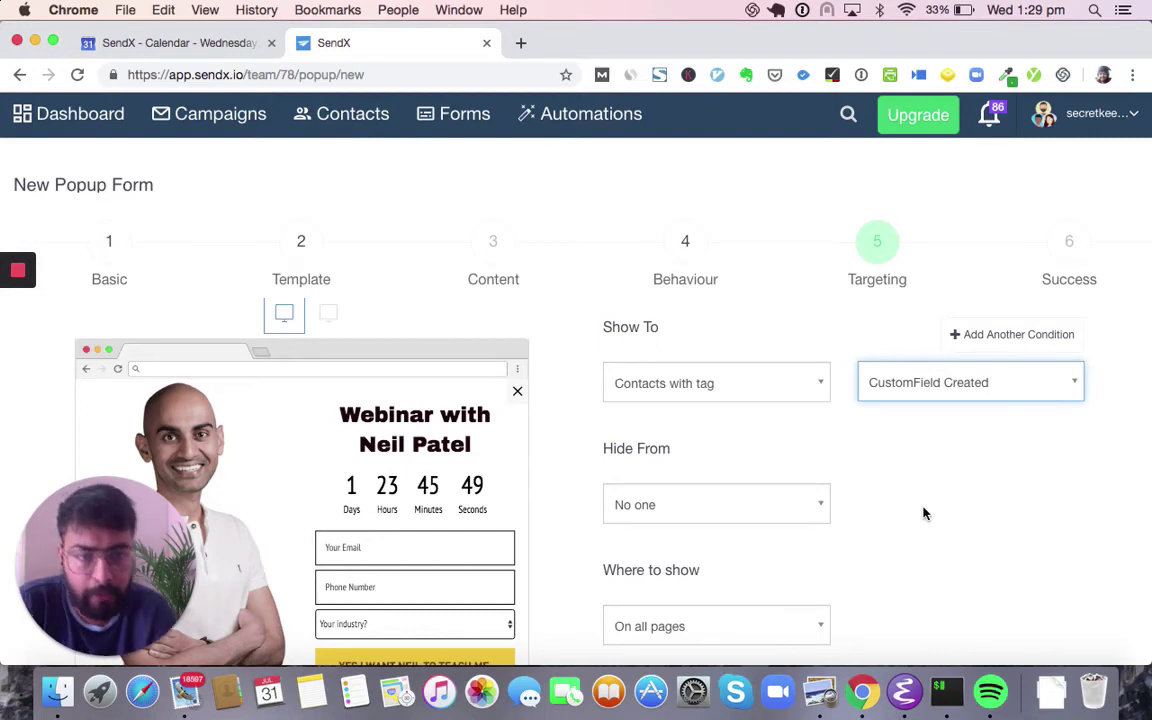
- Show the popup only on pages whose URL contains a given address, then continue to Success
scroll(924, 513, down, 5)
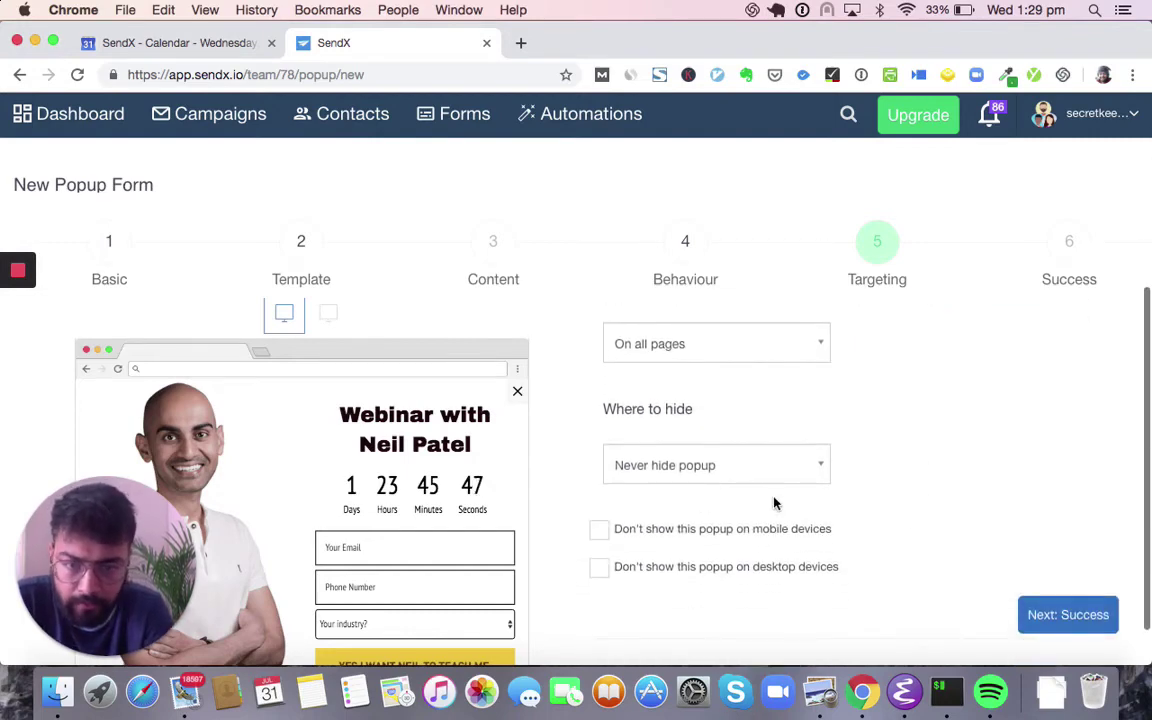
scroll(774, 503, up, 3)
scroll(899, 491, down, 4)
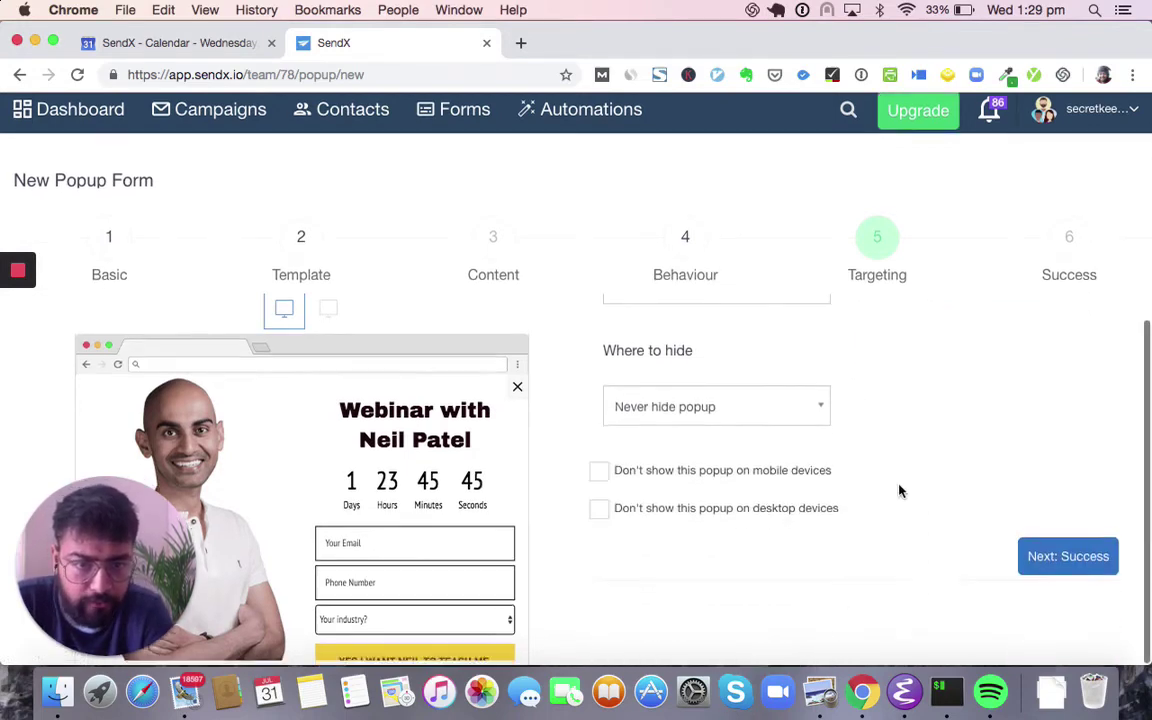
scroll(949, 476, up, 3)
click(805, 432)
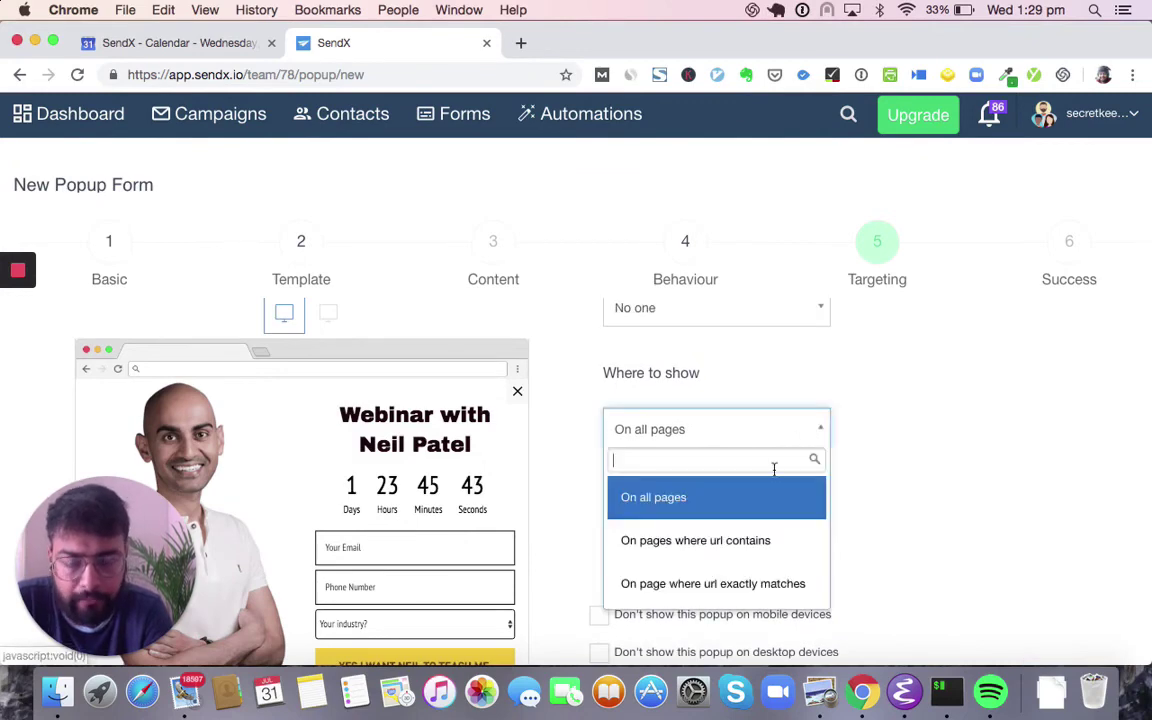
click(766, 538)
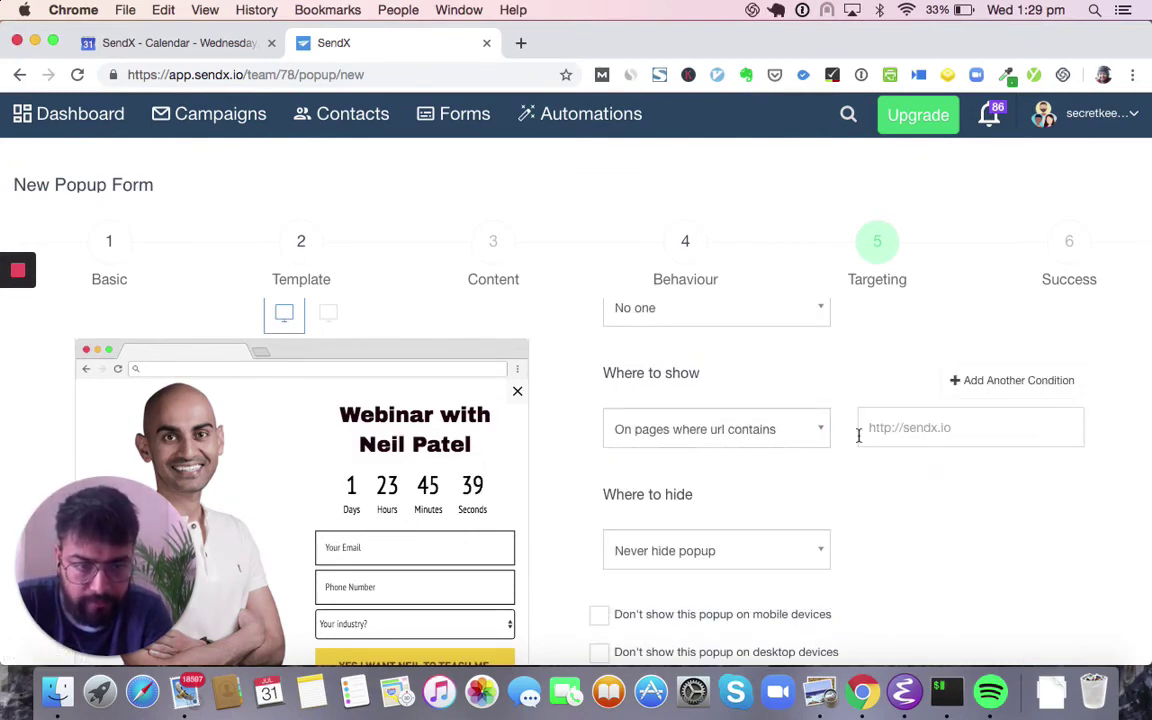
scroll(858, 435, down, 1)
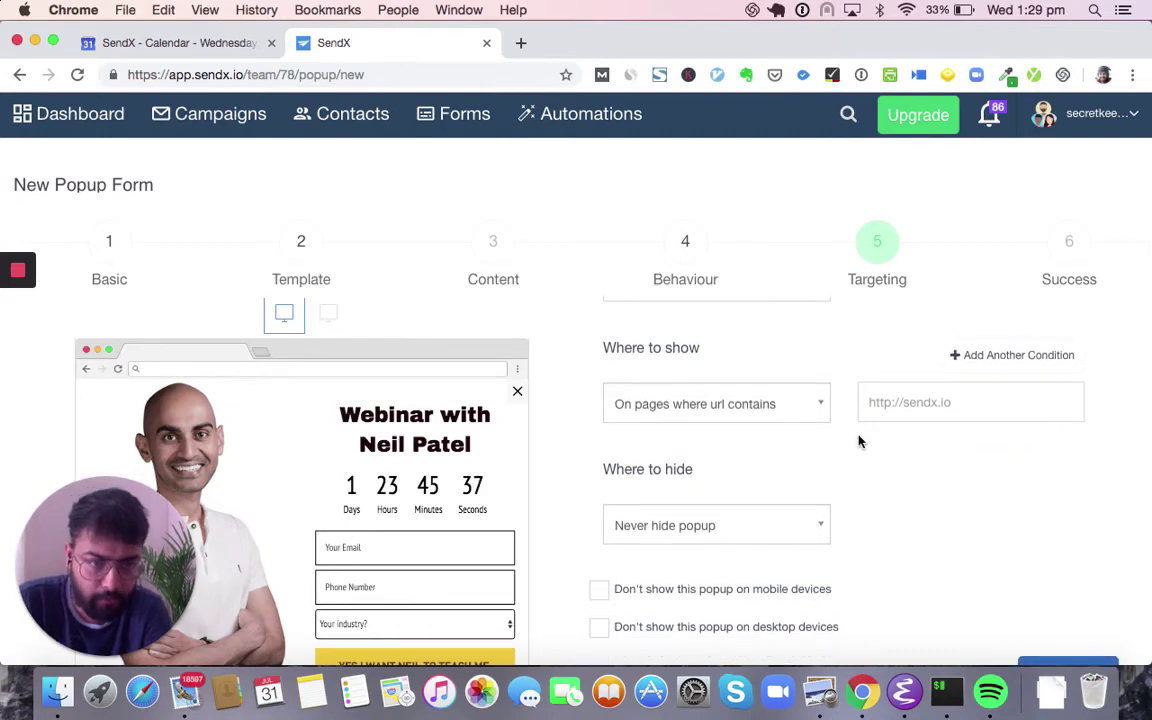
scroll(858, 441, down, 3)
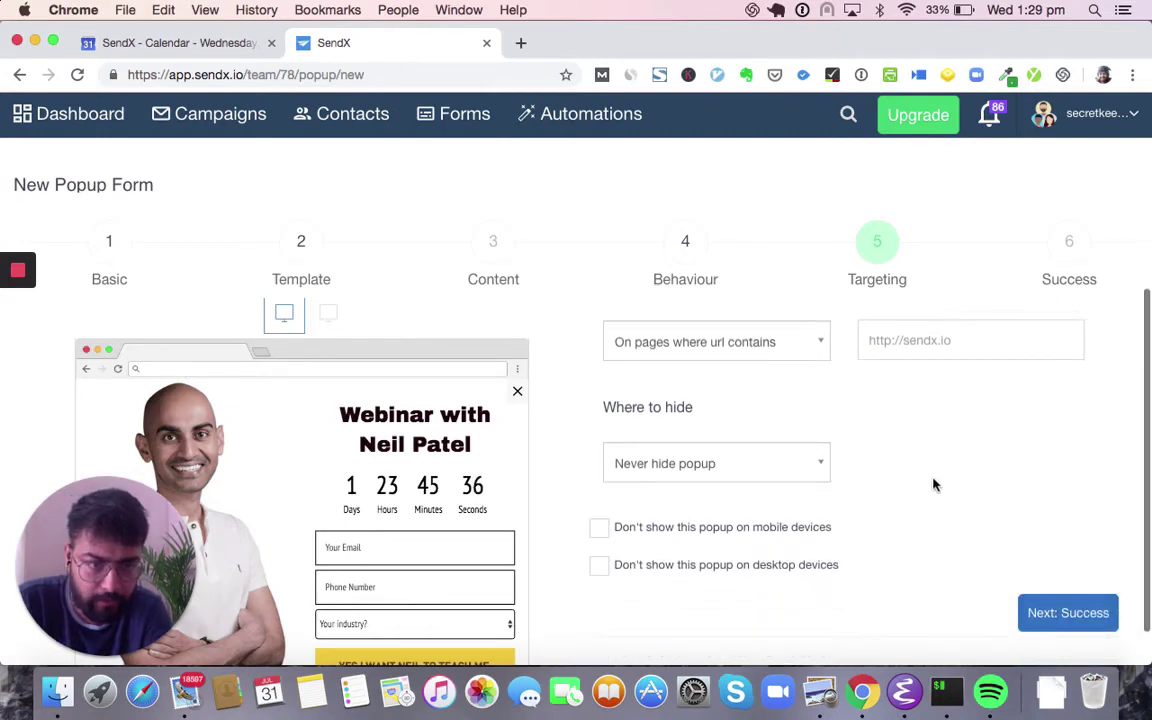
click(1075, 612)
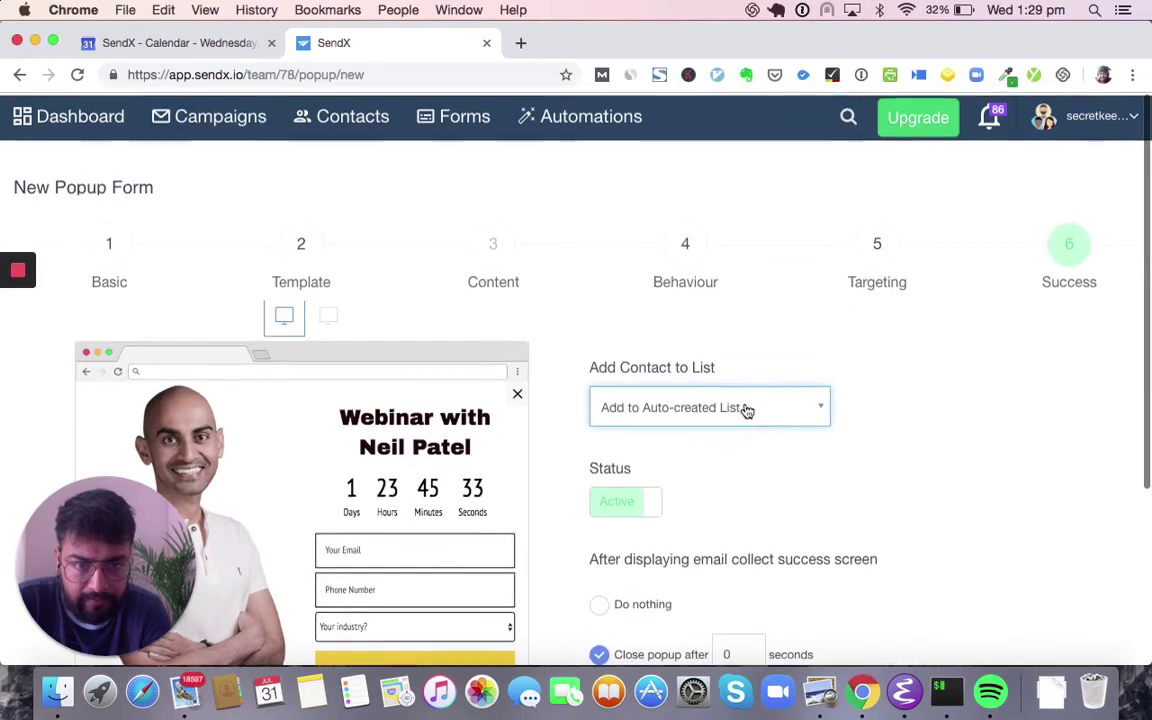
- Add new signups to the existing list All_From_DB_Till_15_Aug_2017
click(766, 404)
click(718, 514)
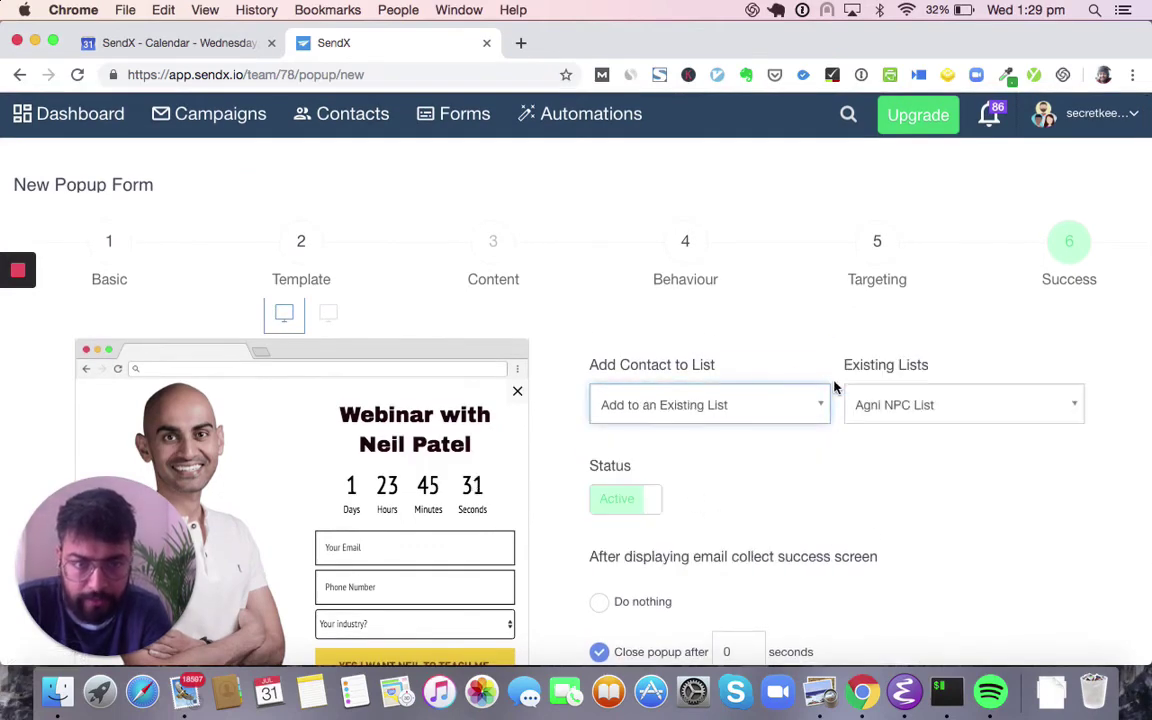
click(946, 409)
click(926, 518)
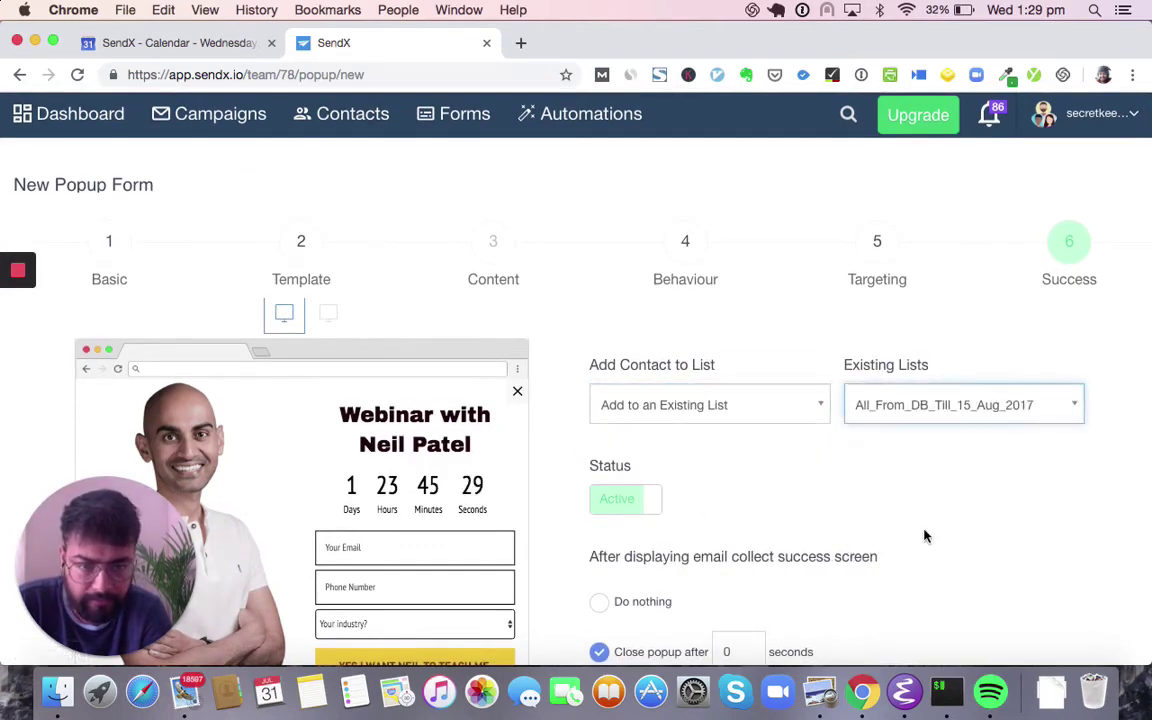
scroll(925, 536, down, 3)
click(598, 545)
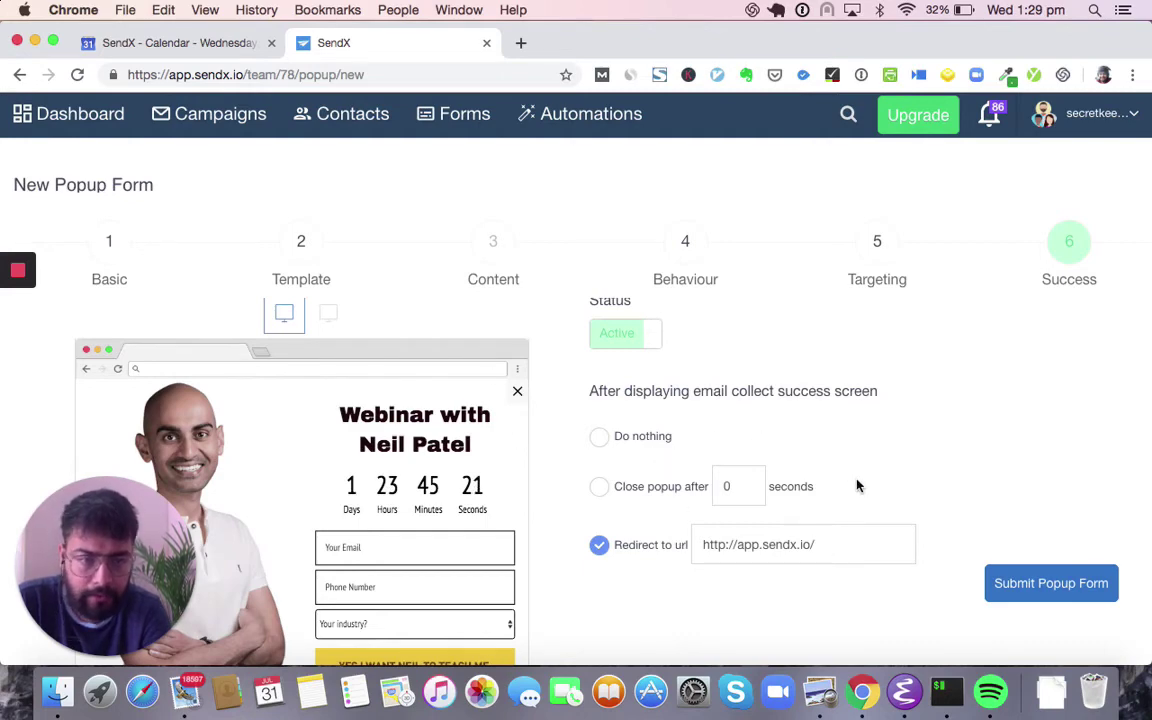
click(109, 241)
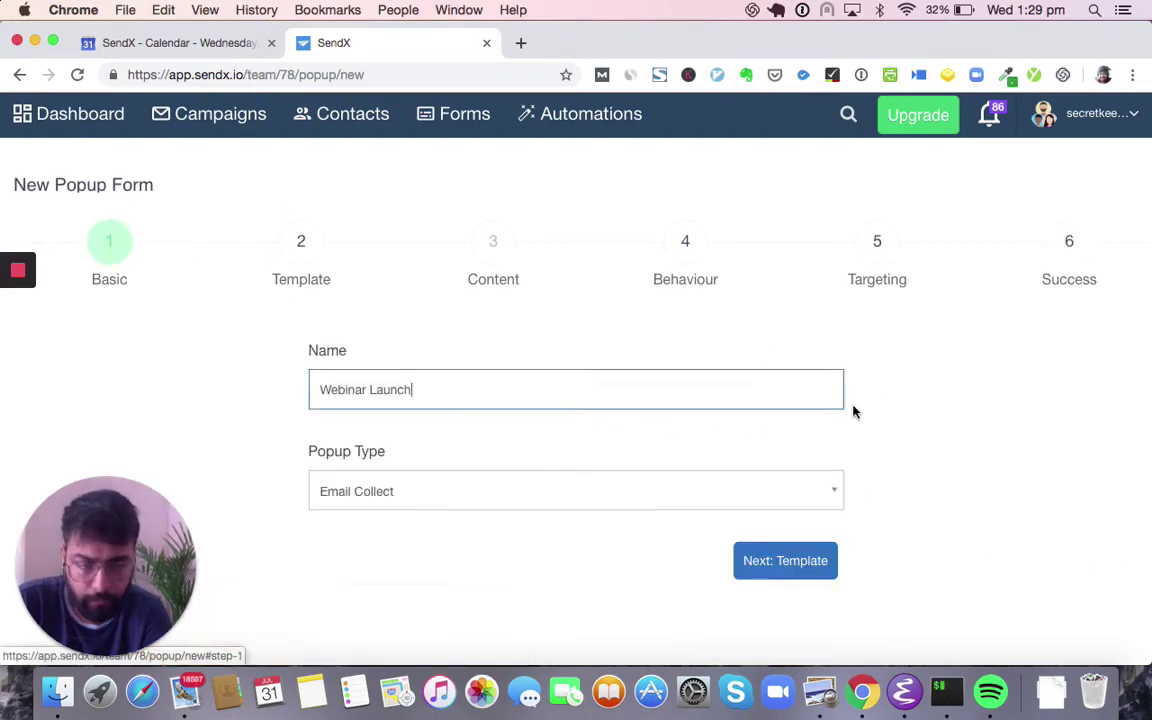
click(1069, 241)
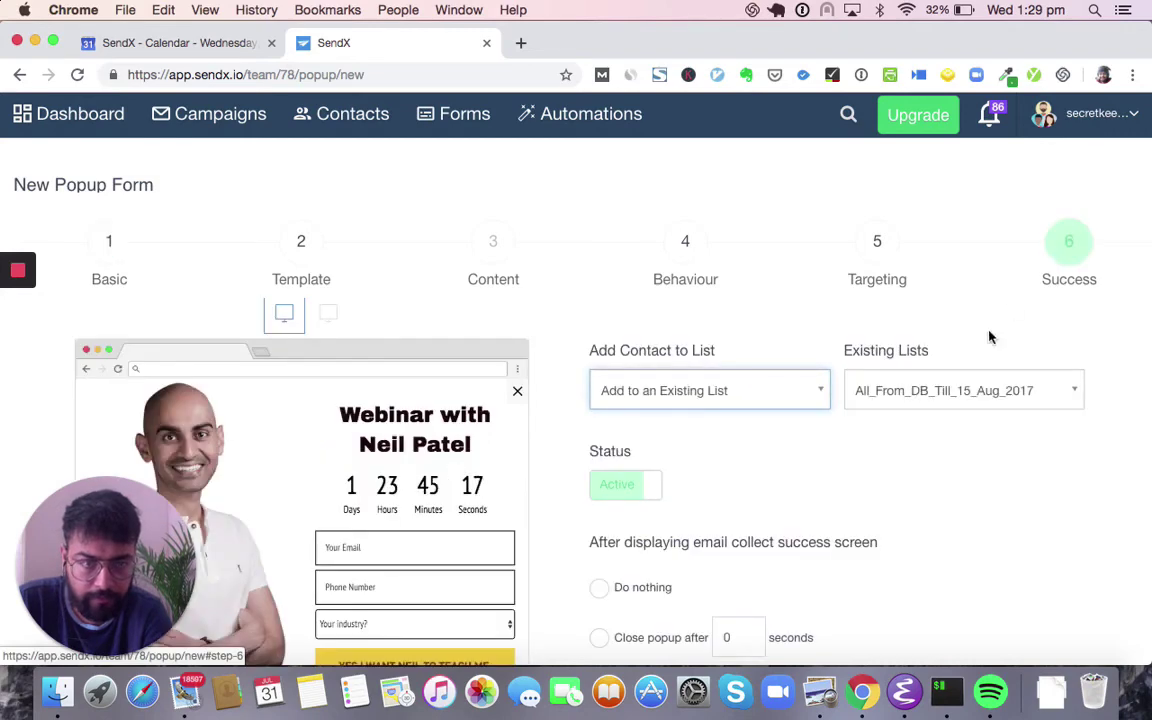
scroll(977, 359, down, 1)
scroll(977, 359, up, 1)
click(1088, 502)
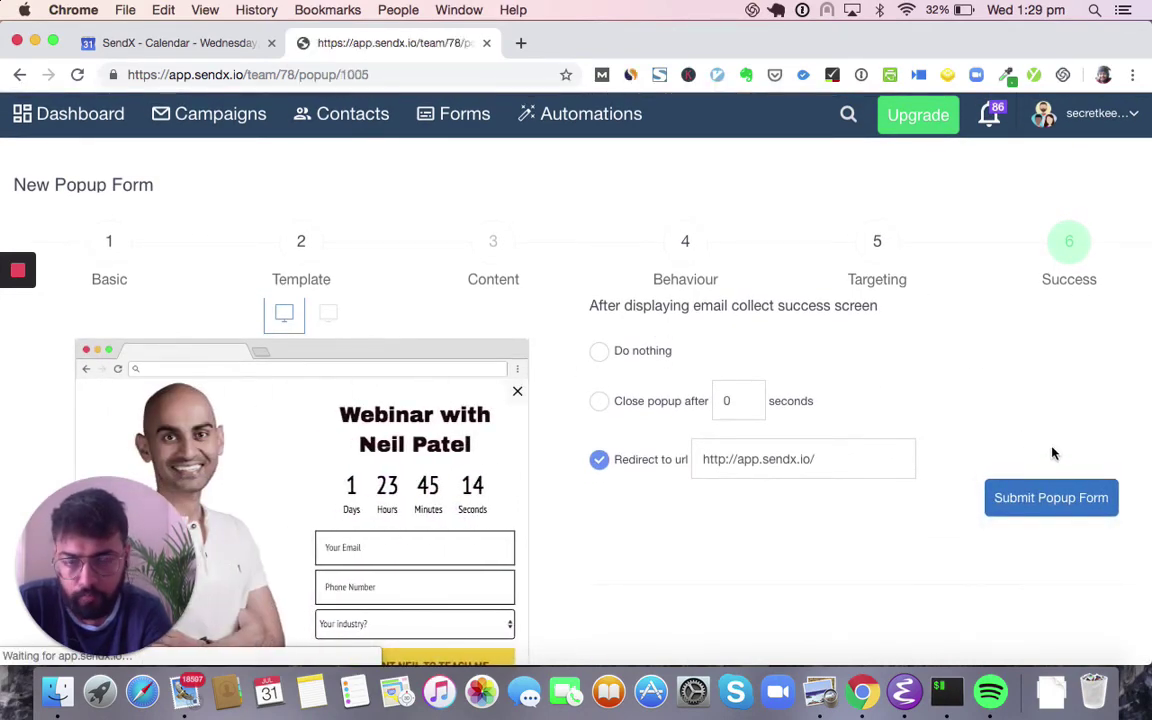
- Open the hosted Webinar Launch popup page in a new browser tab
scroll(600, 400, down, 5)
scroll(600, 400, down, 10)
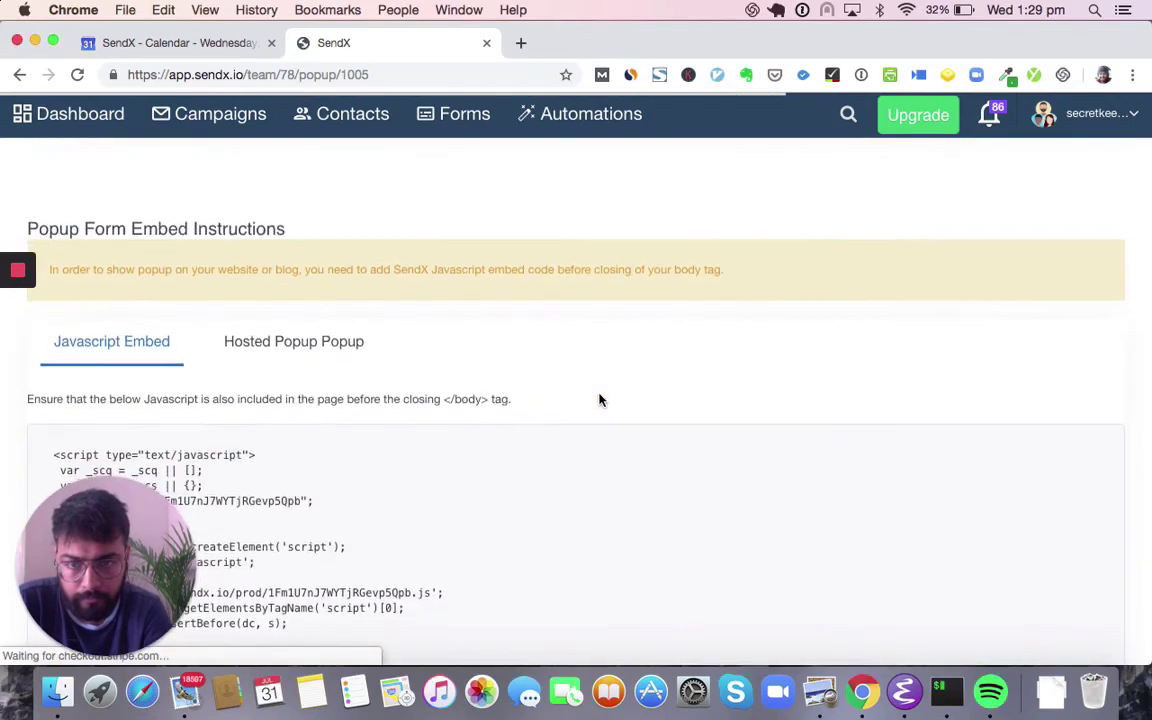
scroll(600, 400, up, 10)
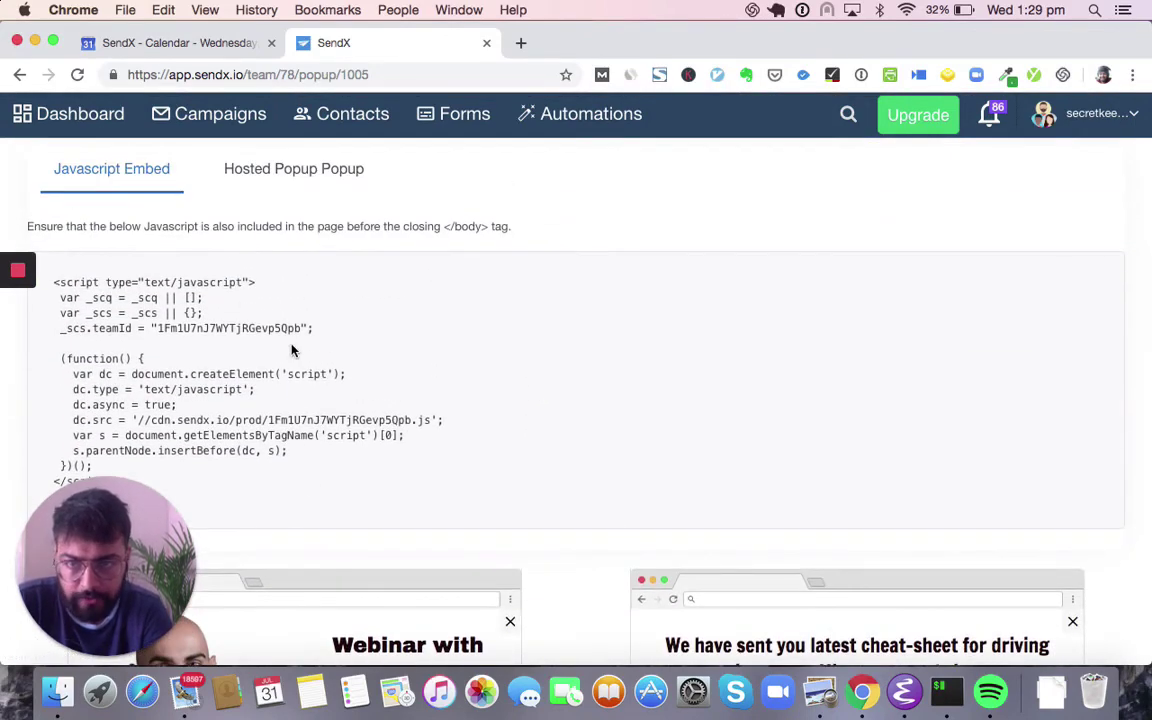
scroll(292, 350, up, 2)
click(325, 262)
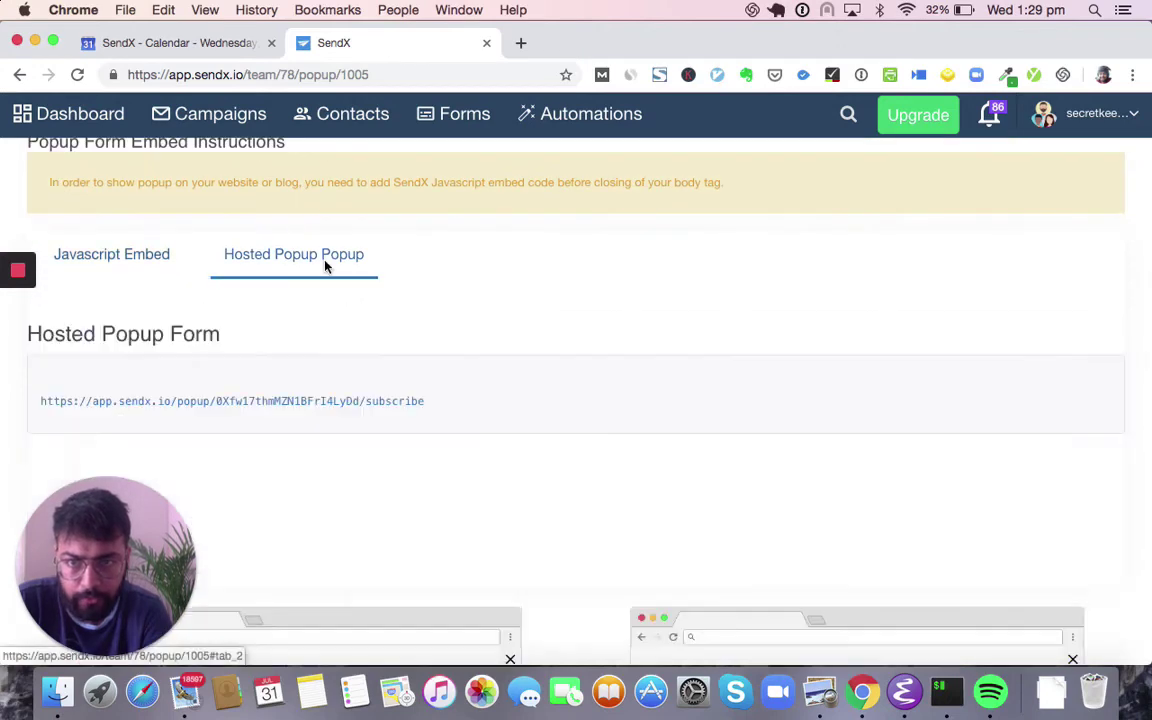
click(355, 401)
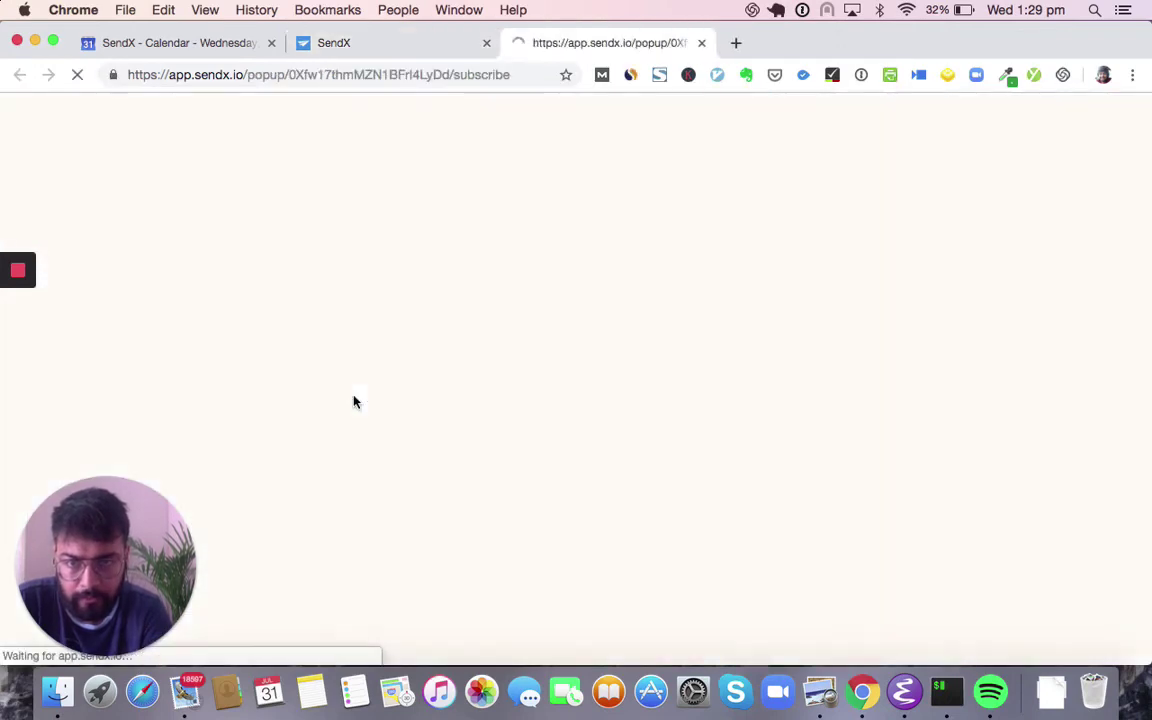
- Return to the SendX popup overview and open the Webinar Launch popup for editing
click(411, 44)
scroll(405, 291, up, 5)
click(352, 187)
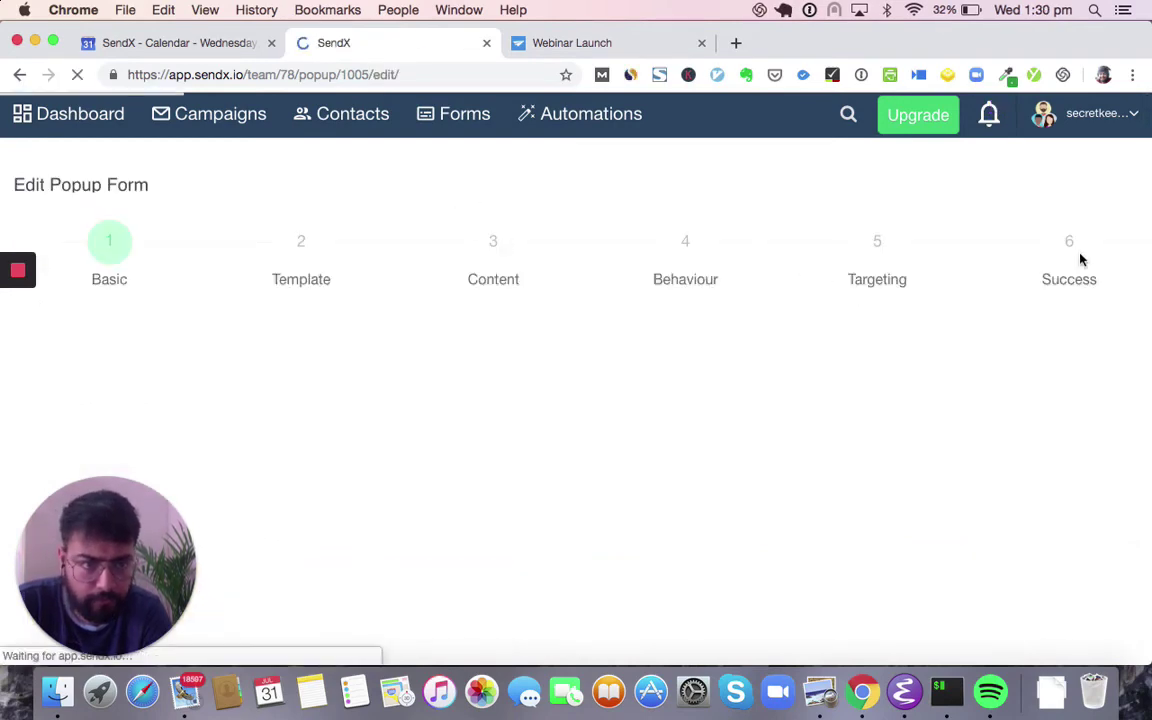
- Pause the Webinar Launch popup on its Success step and return to the Forms list
click(1080, 258)
click(630, 502)
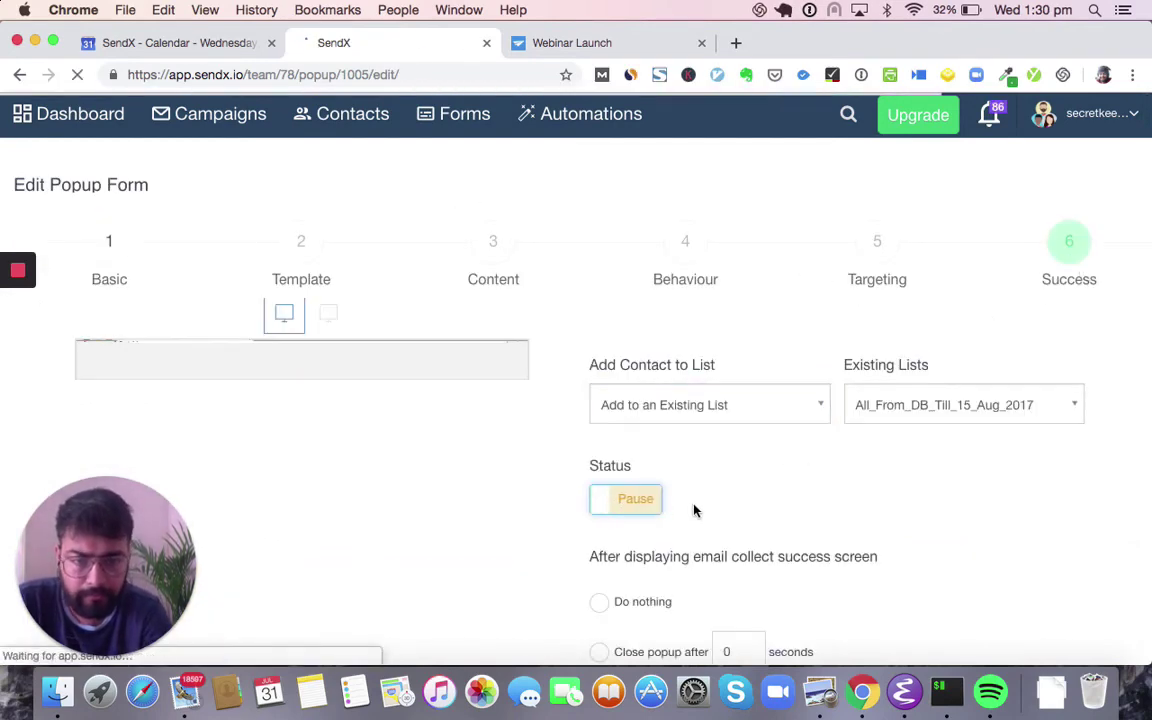
scroll(696, 510, down, 3)
scroll(698, 512, down, 2)
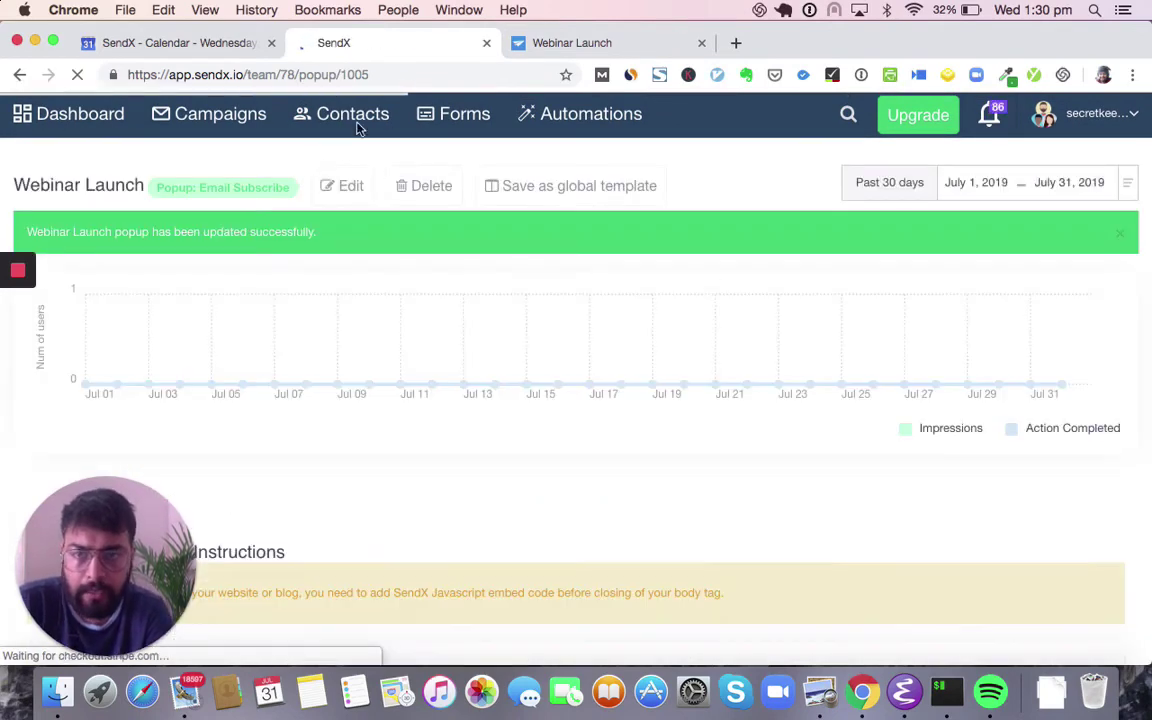
click(427, 116)
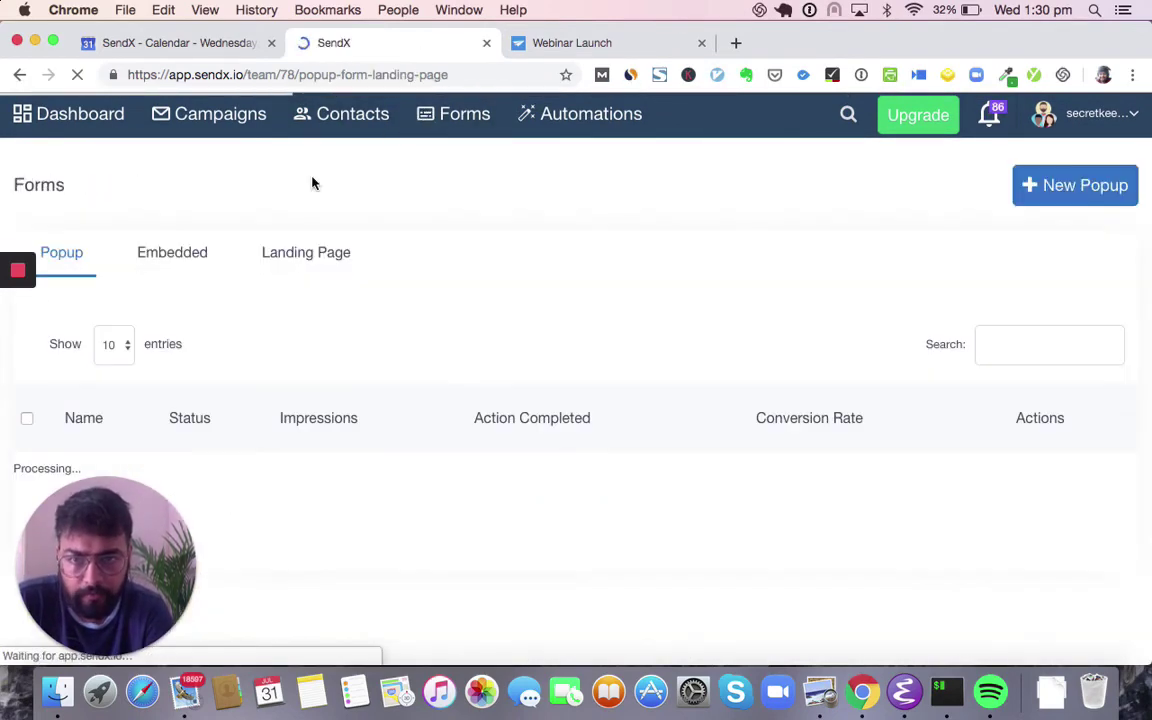
scroll(312, 183, down, 4)
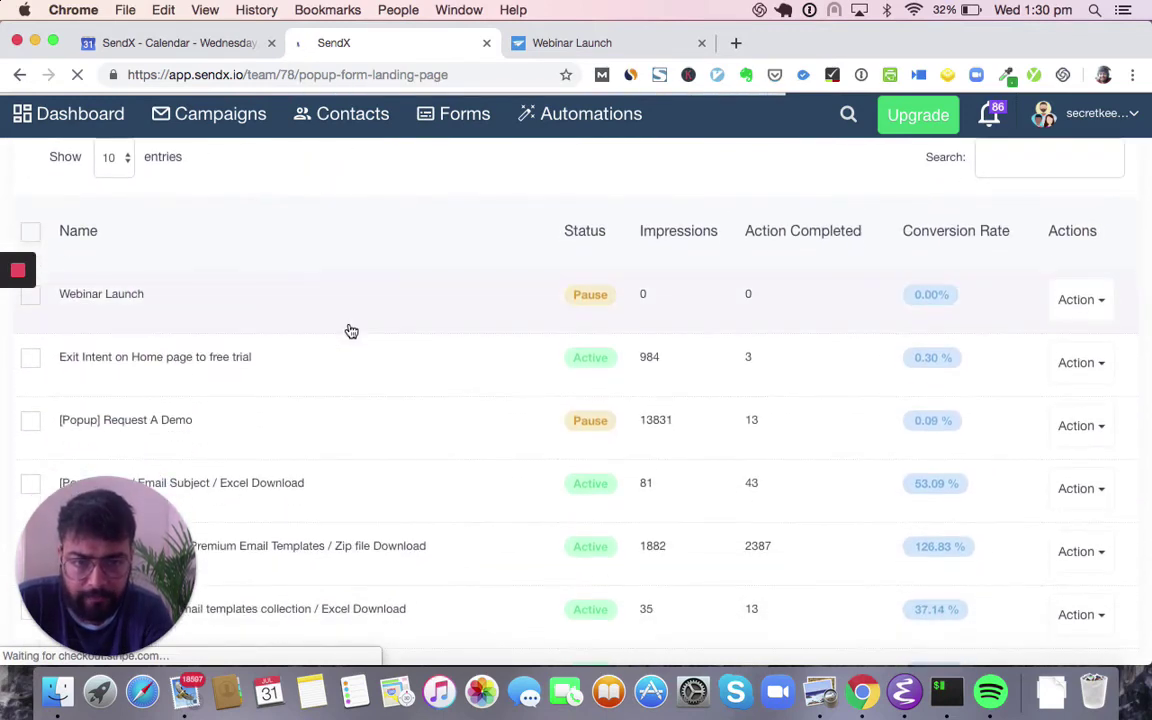
scroll(350, 403, down, 2)
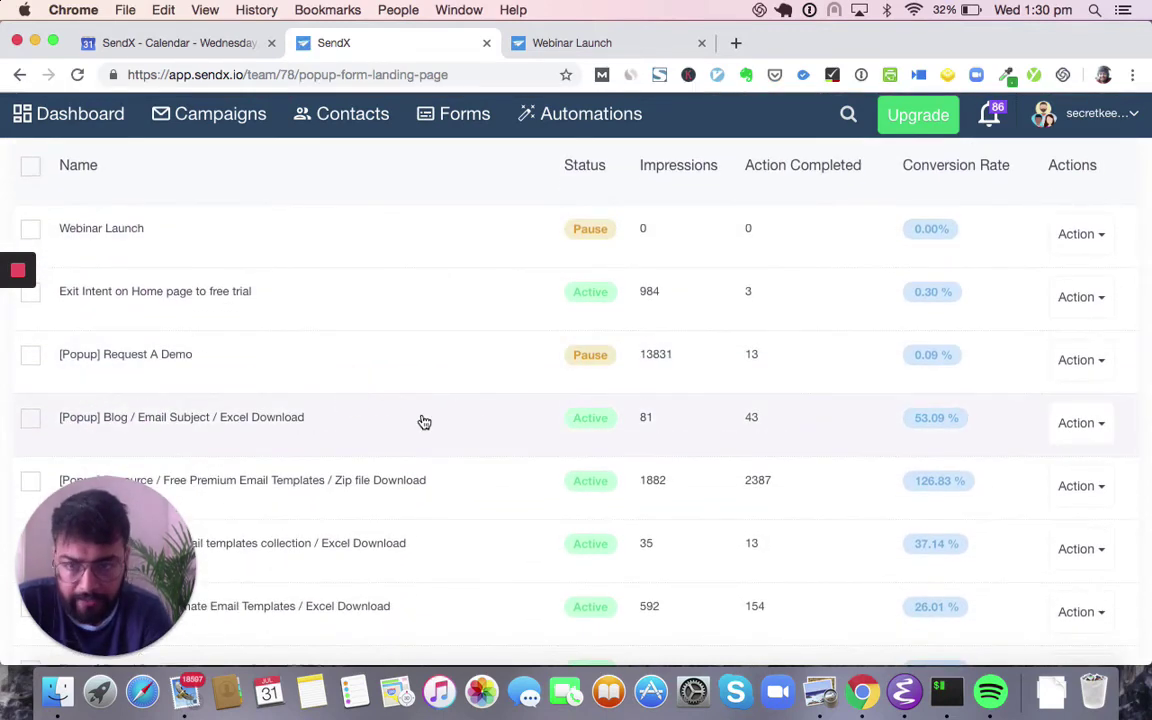
click(639, 440)
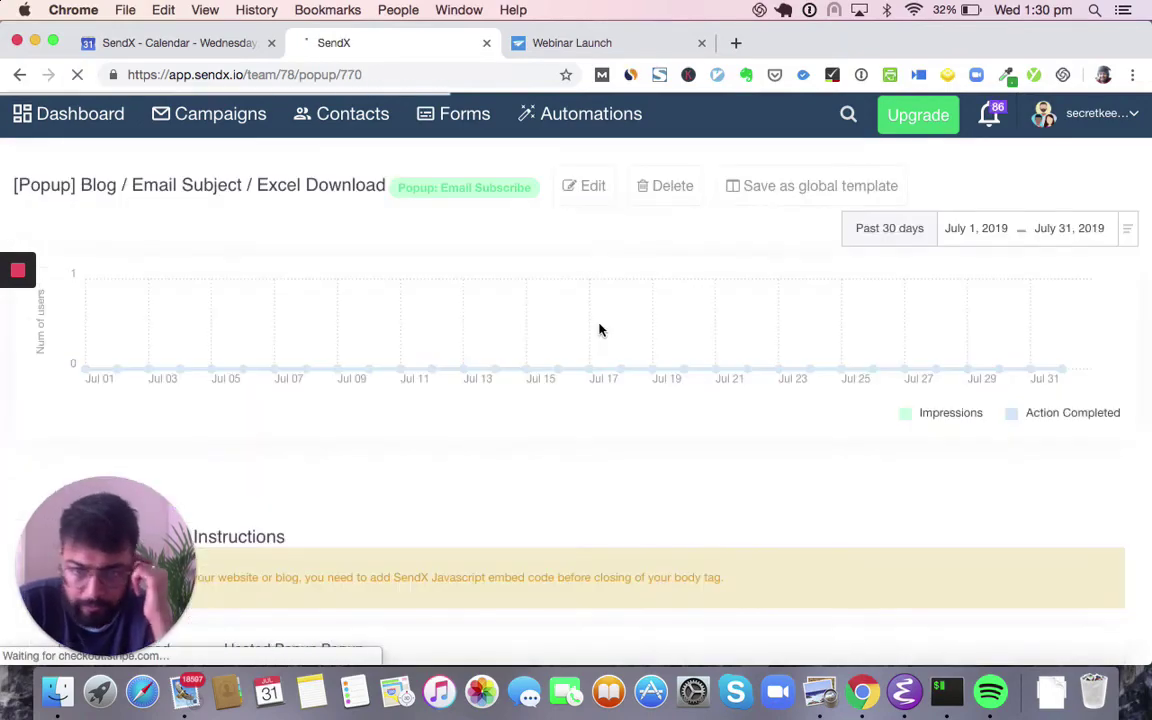
scroll(600, 330, down, 15)
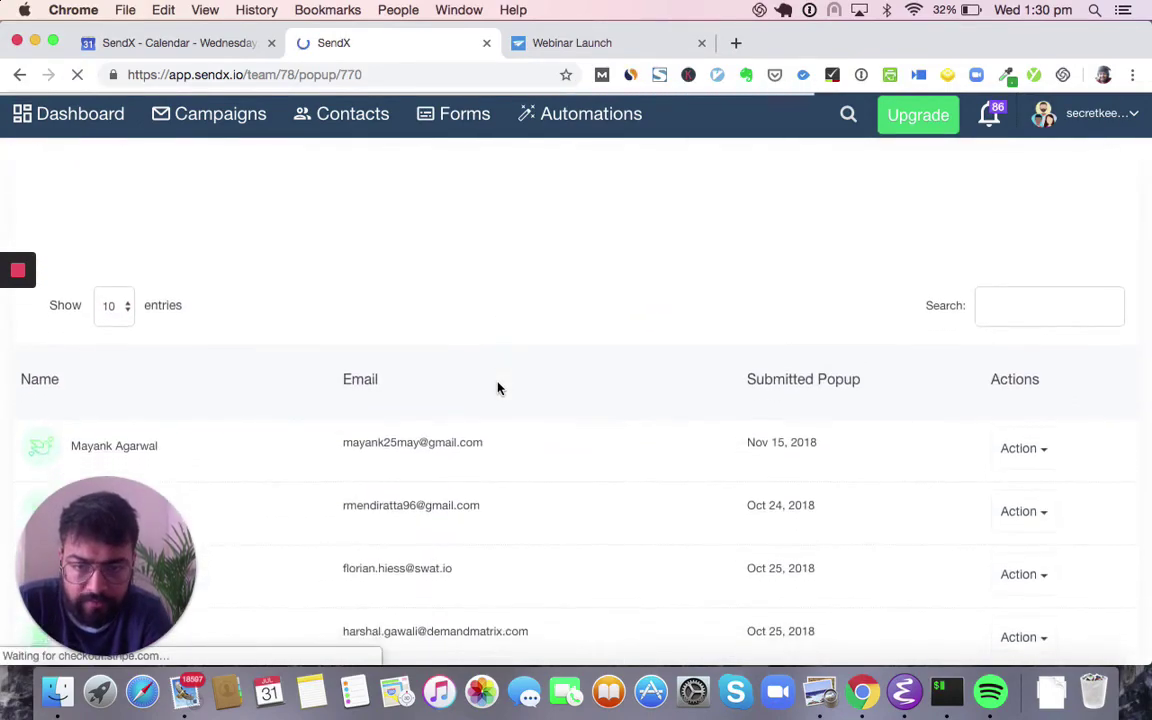
scroll(497, 388, down, 5)
scroll(435, 400, up, 2)
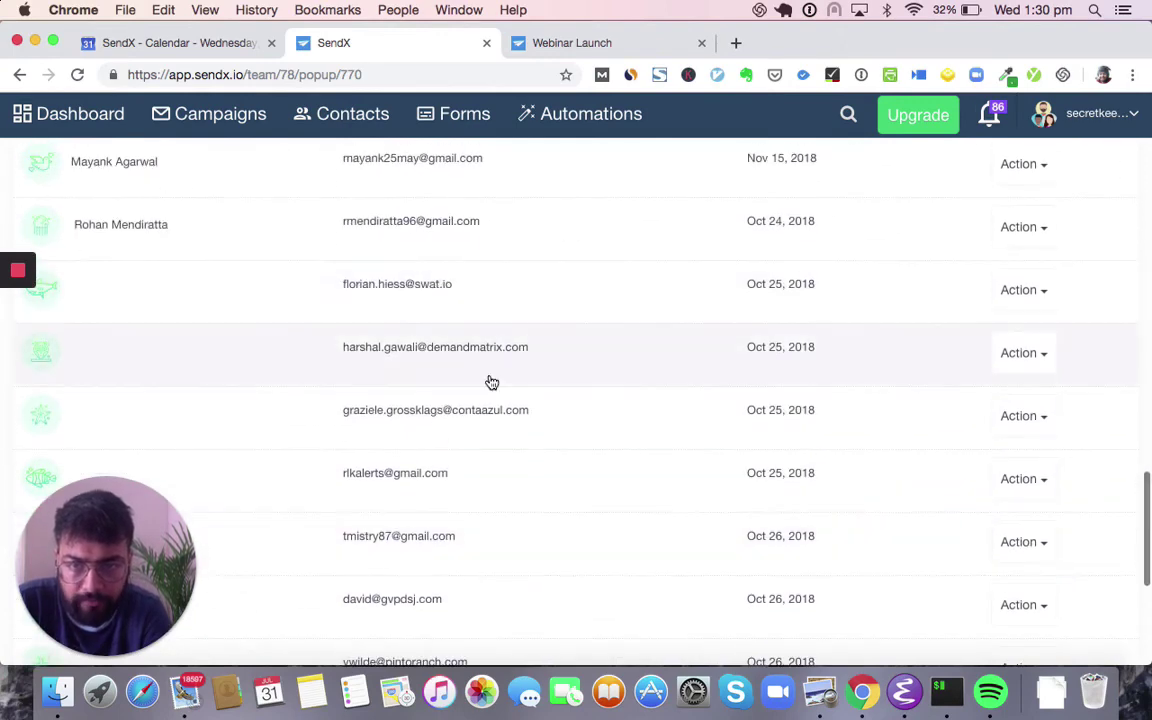
scroll(491, 382, up, 10)
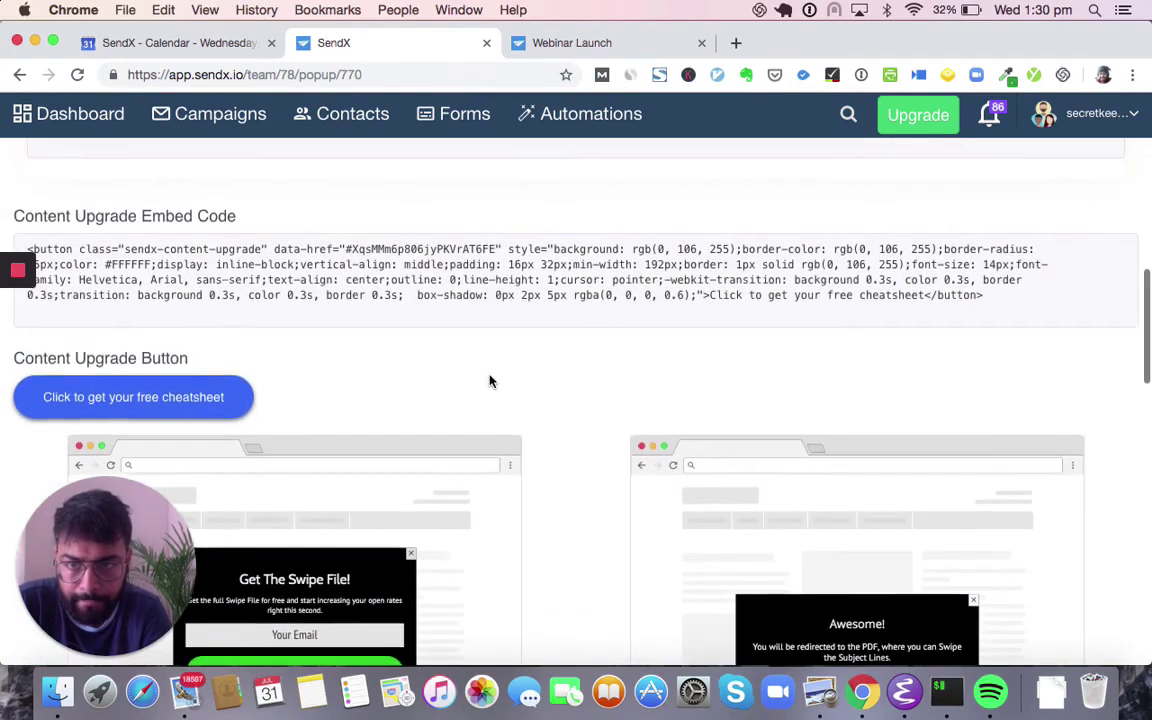
scroll(490, 380, up, 5)
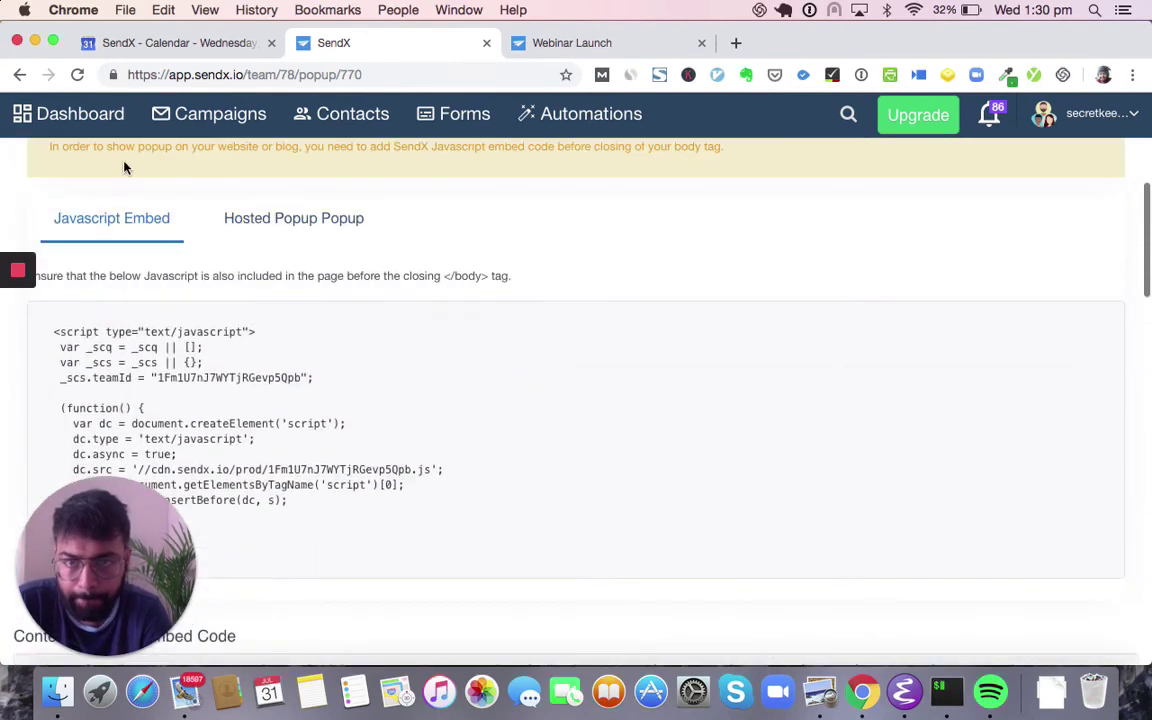
click(18, 75)
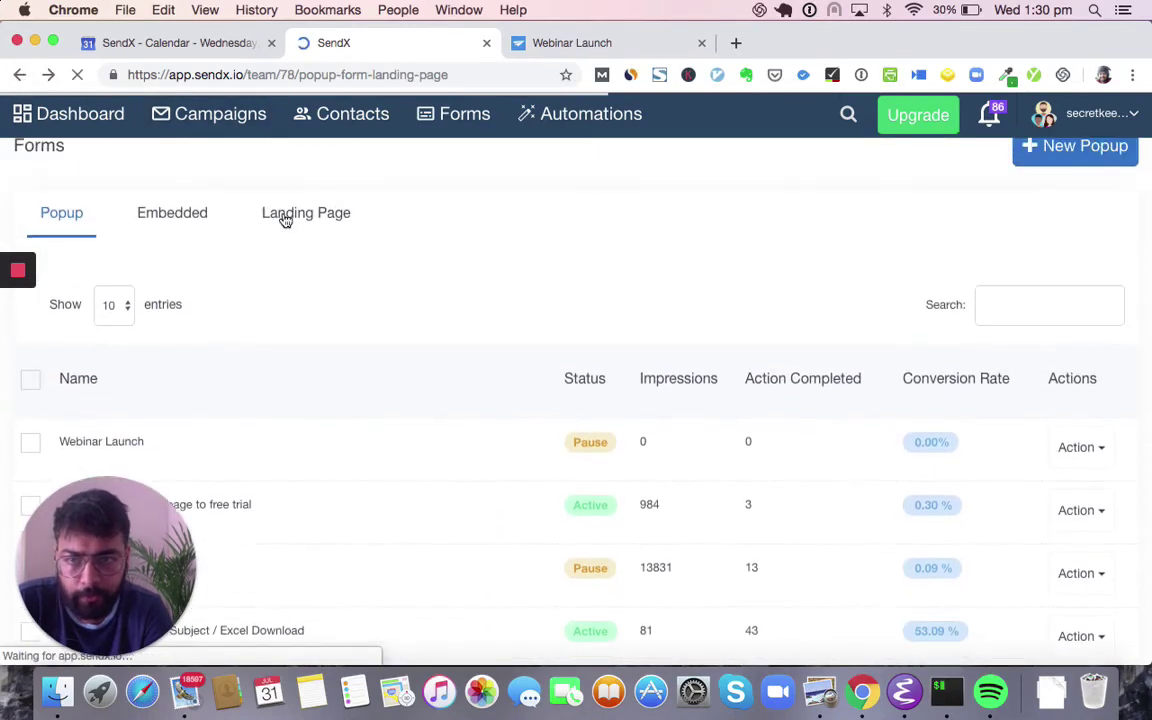
- Start a new embedded form and set its type to Call to Action
click(186, 226)
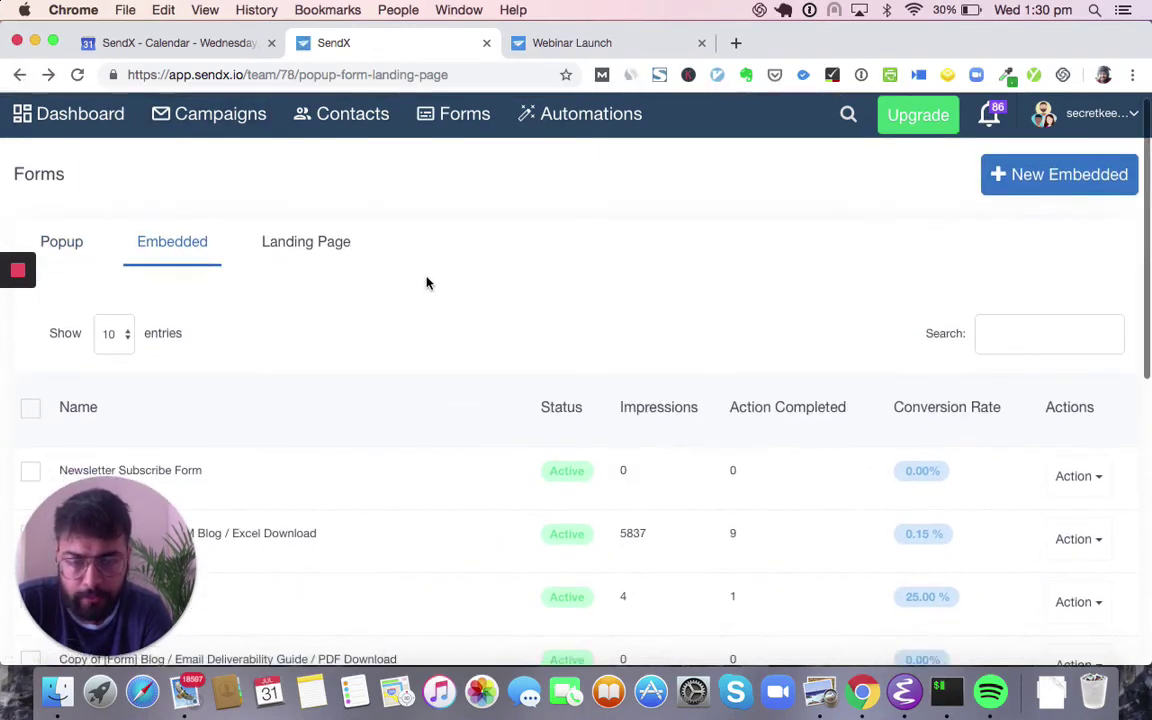
scroll(427, 283, down, 2)
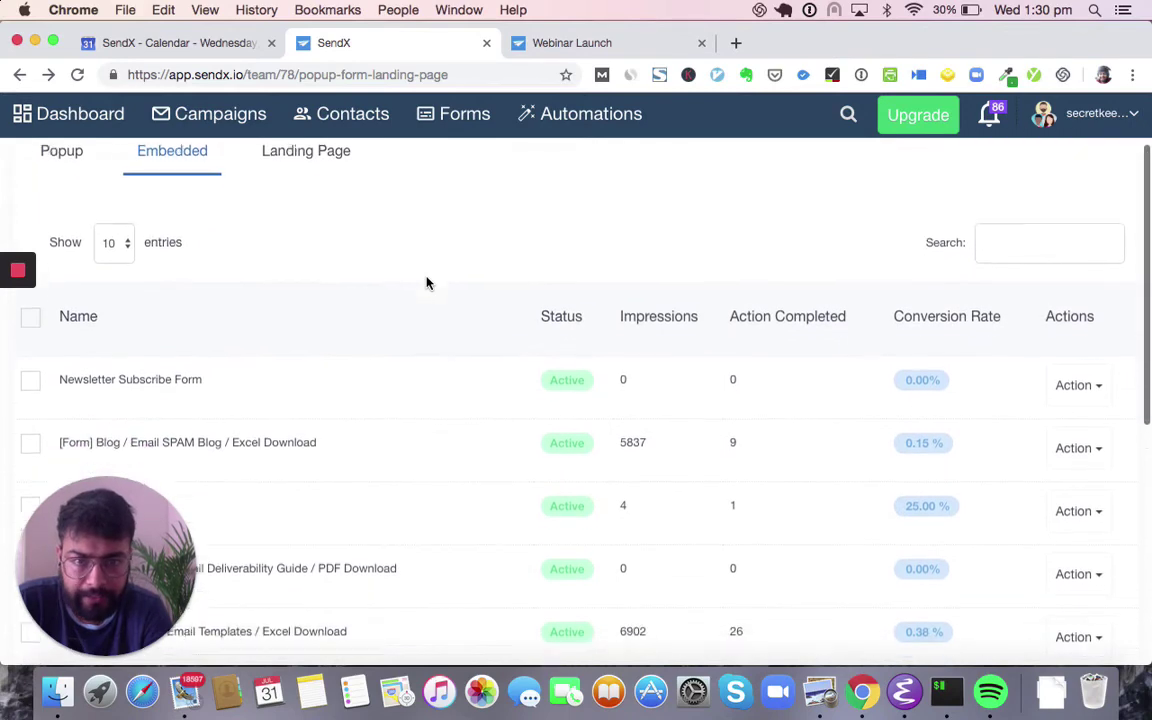
scroll(590, 238, up, 2)
click(1007, 209)
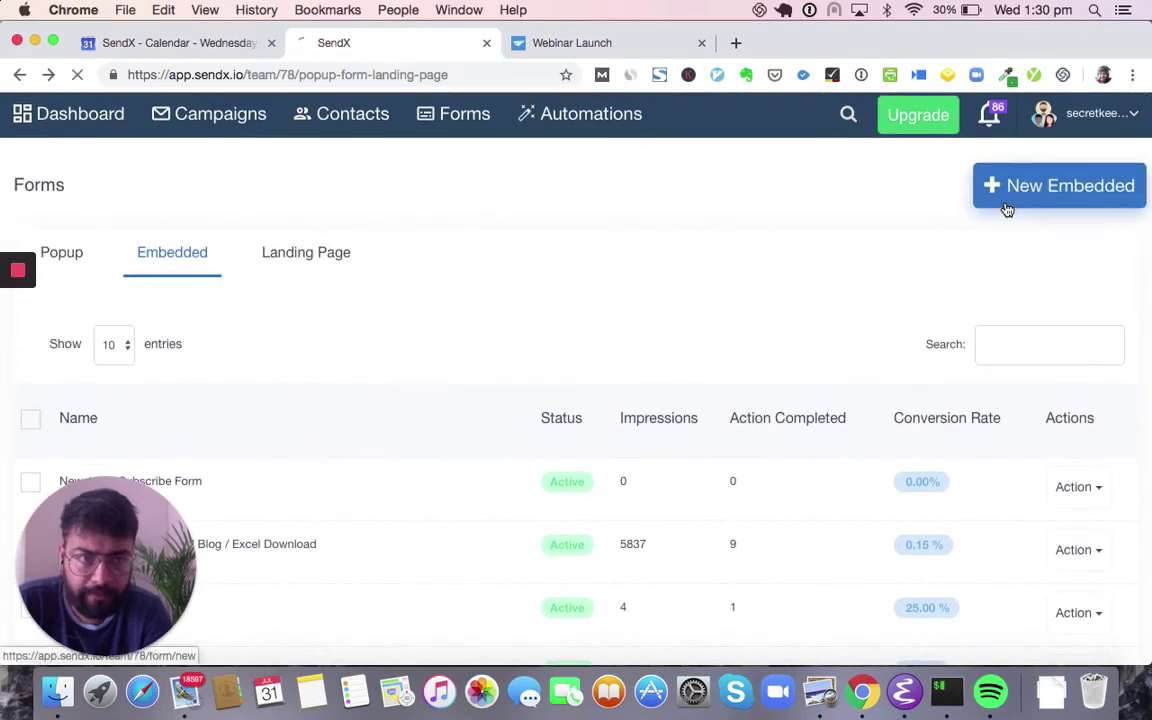
click(446, 379)
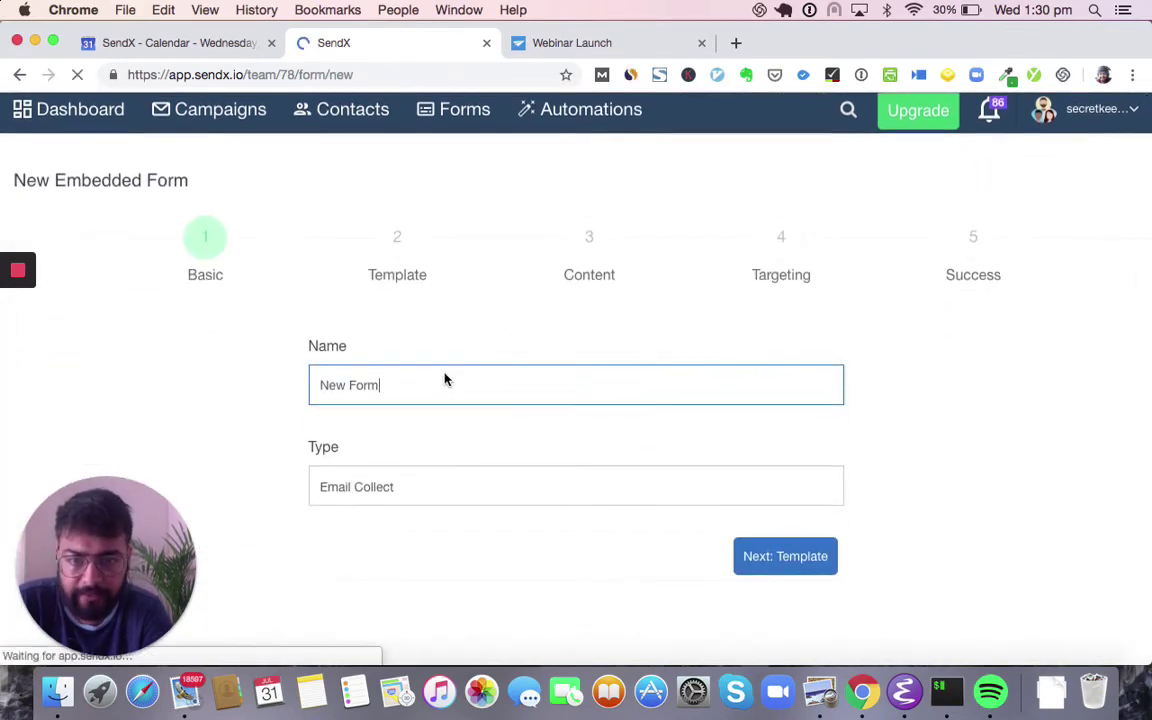
click(408, 500)
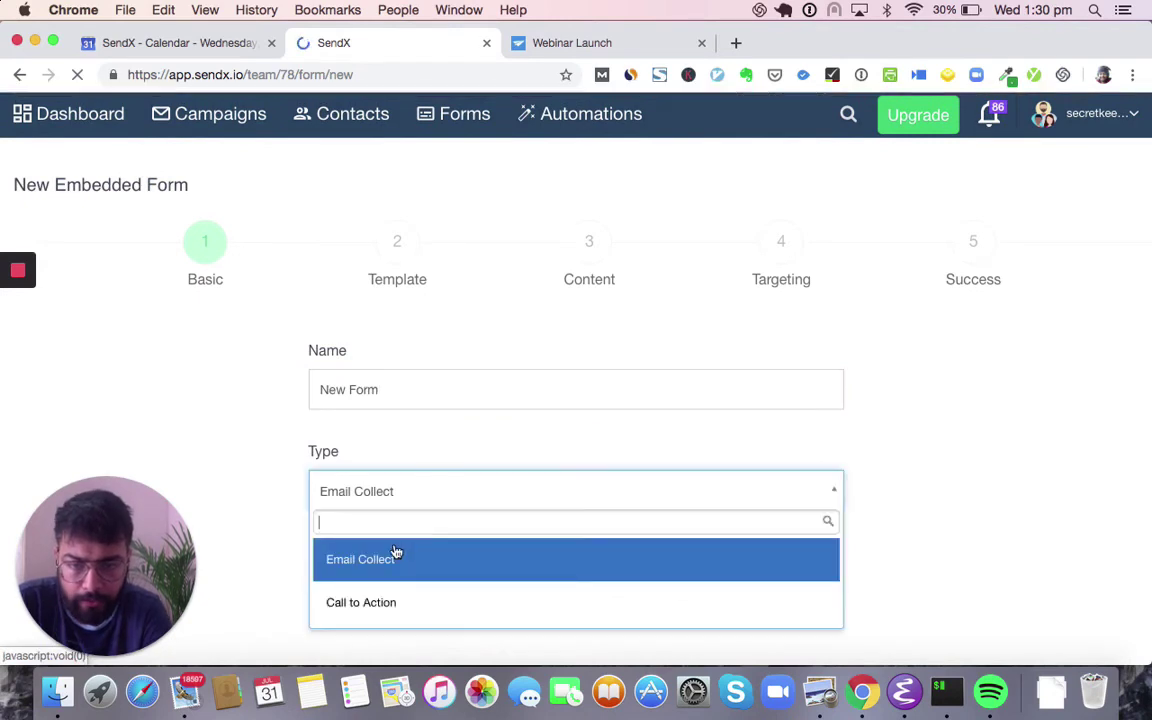
click(396, 602)
- Choose the Intro Bar template for the new embedded form
click(397, 240)
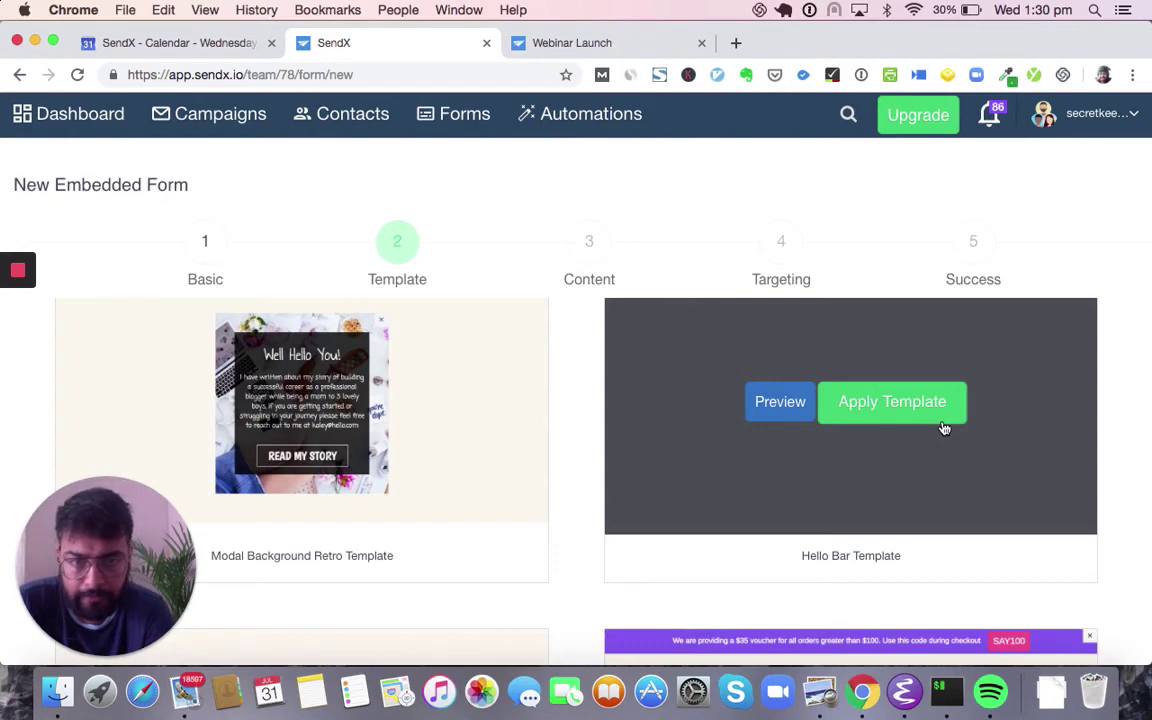
scroll(944, 428, down, 5)
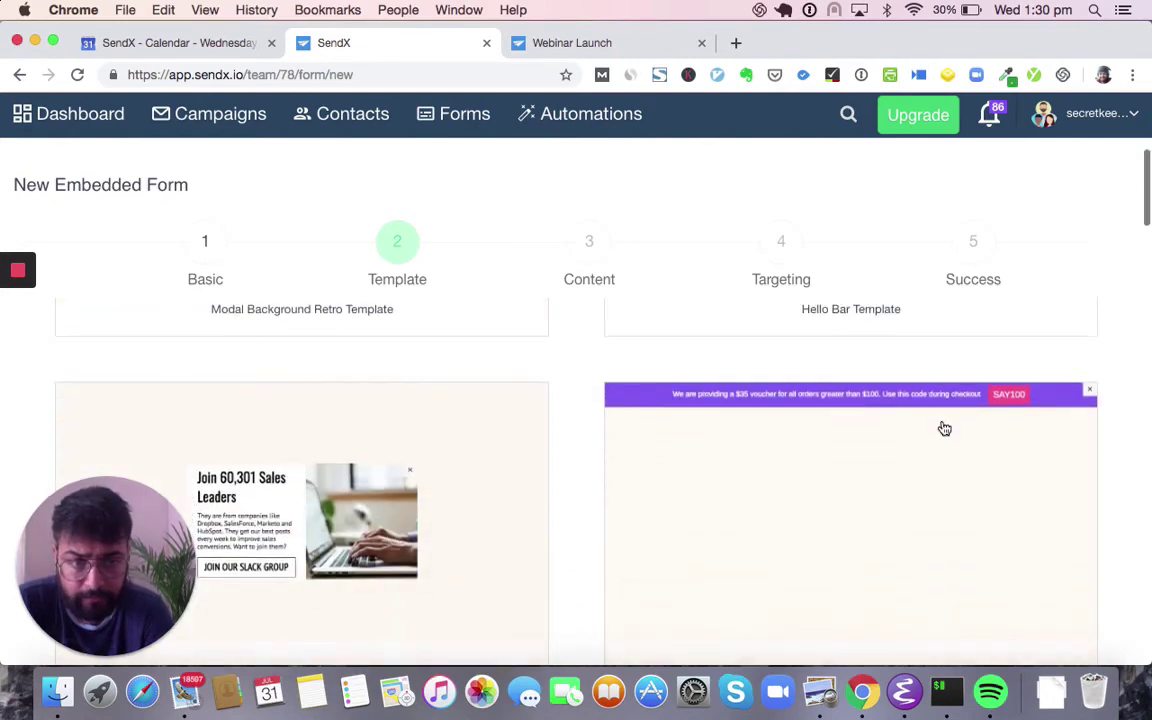
scroll(944, 428, down, 3)
scroll(944, 428, down, 11)
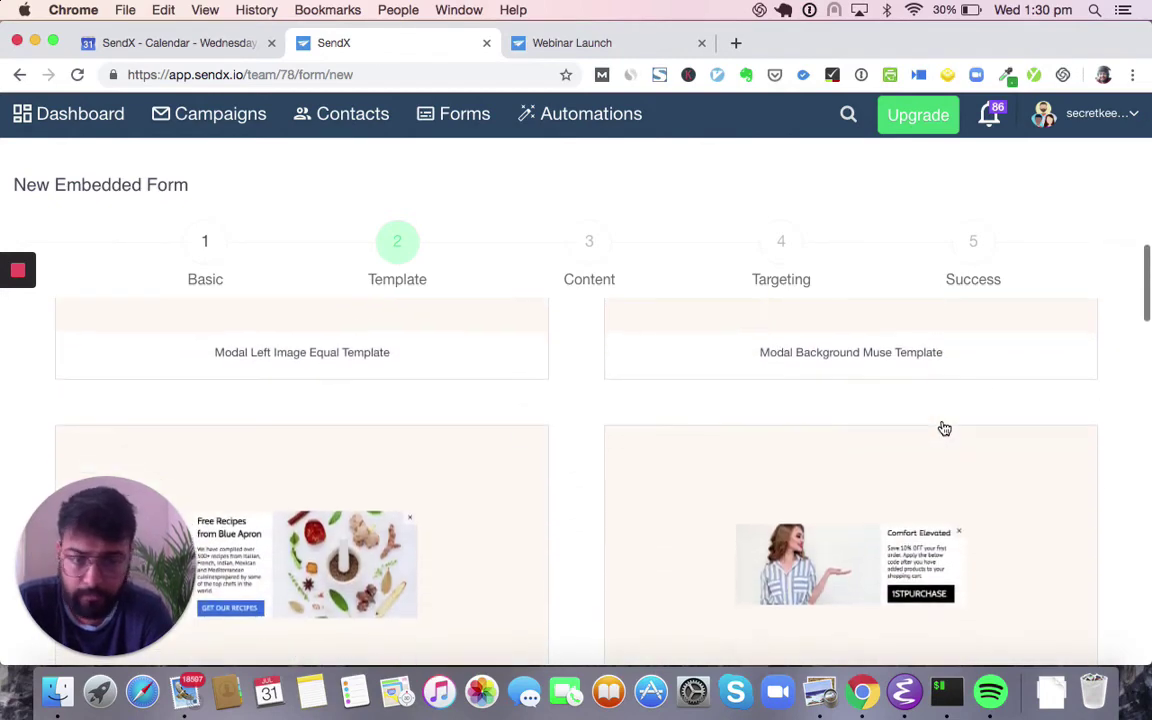
scroll(944, 428, down, 9)
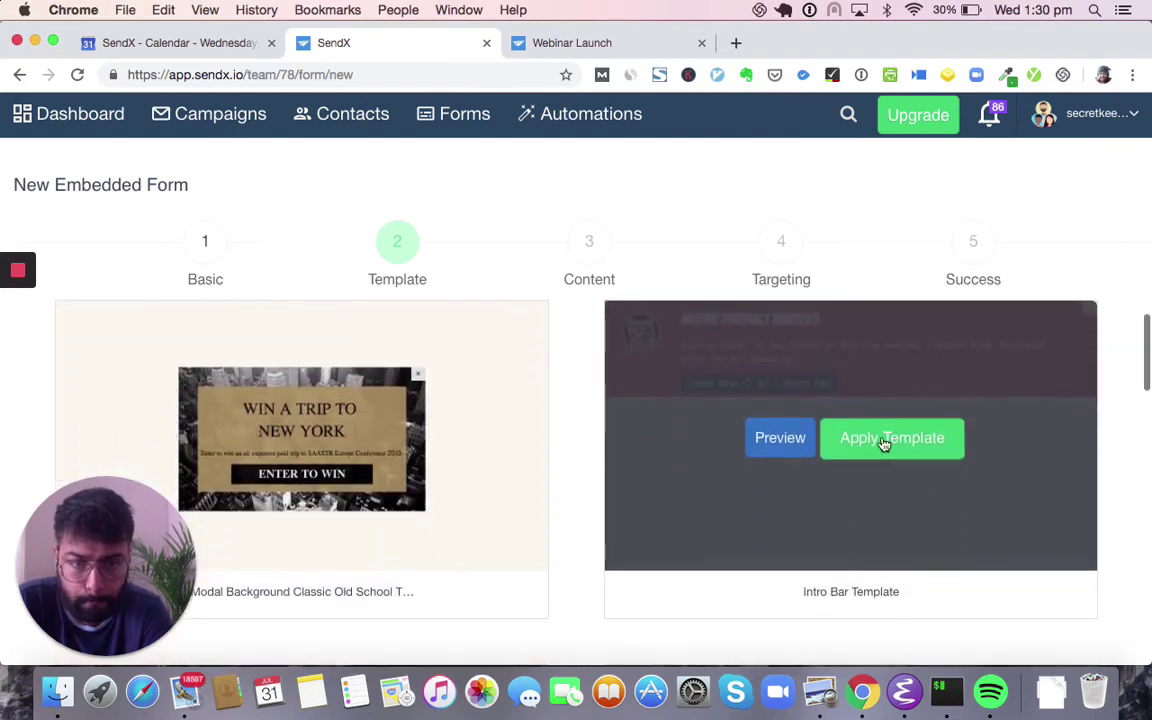
click(884, 442)
- Confirm the Intro Bar template and review the title font and background colour, leaving both unchanged
click(792, 268)
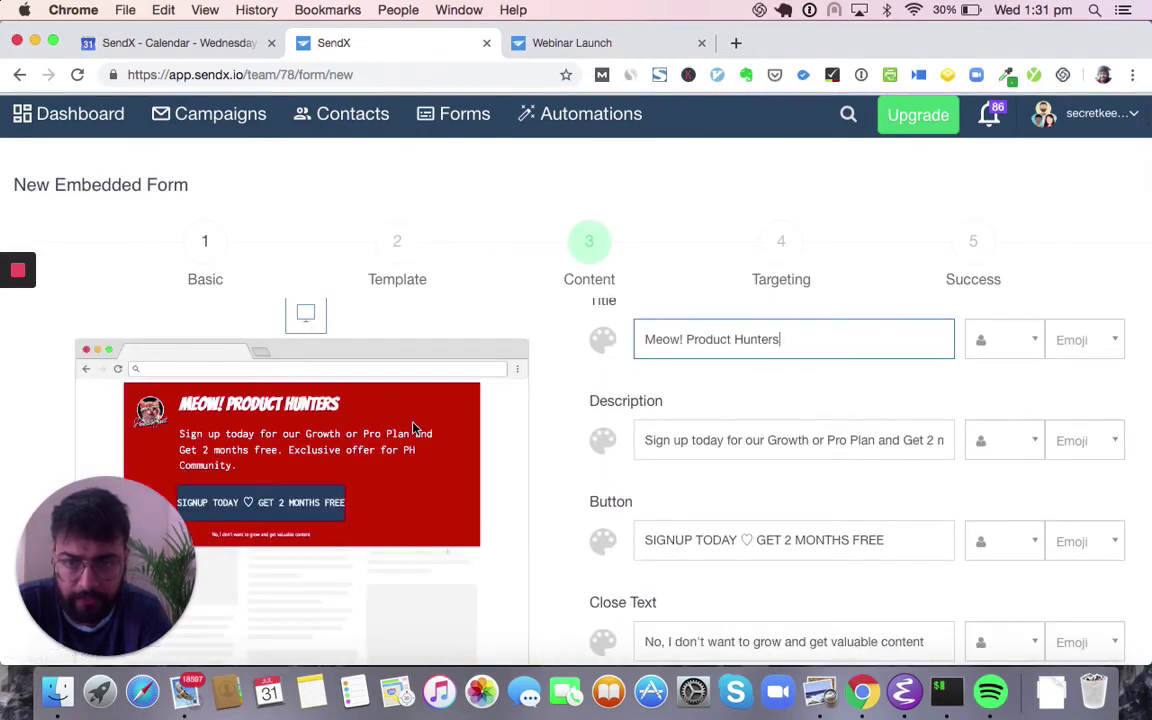
scroll(606, 478, up, 1)
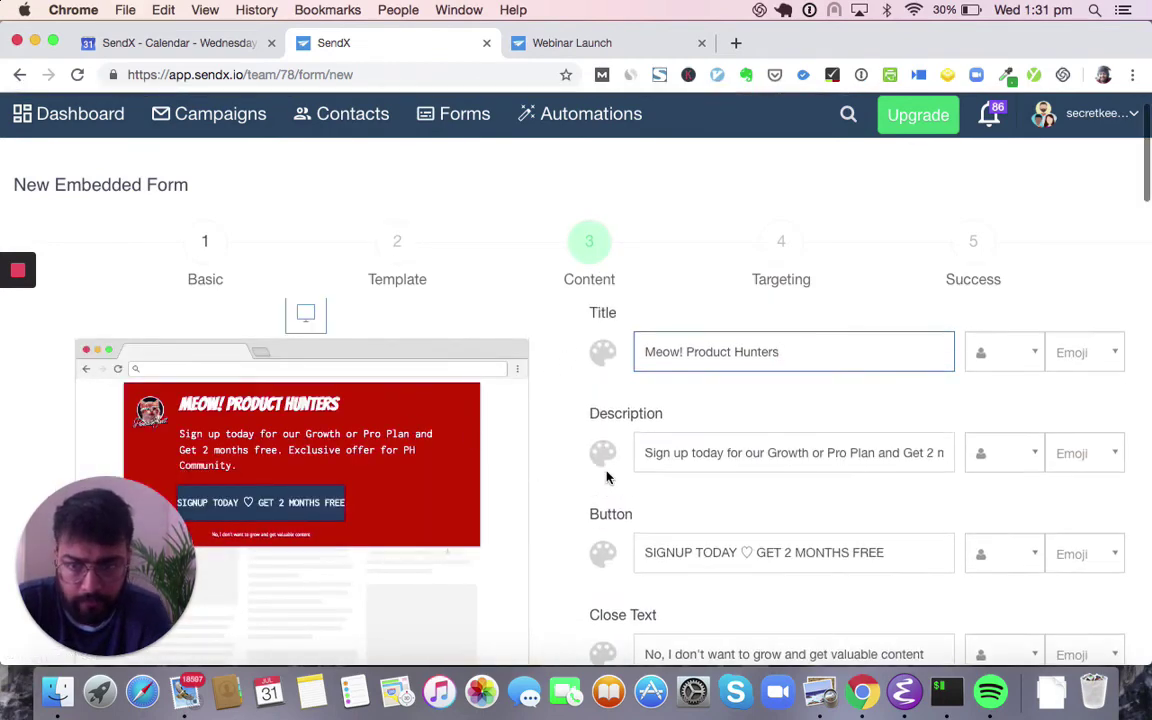
click(605, 355)
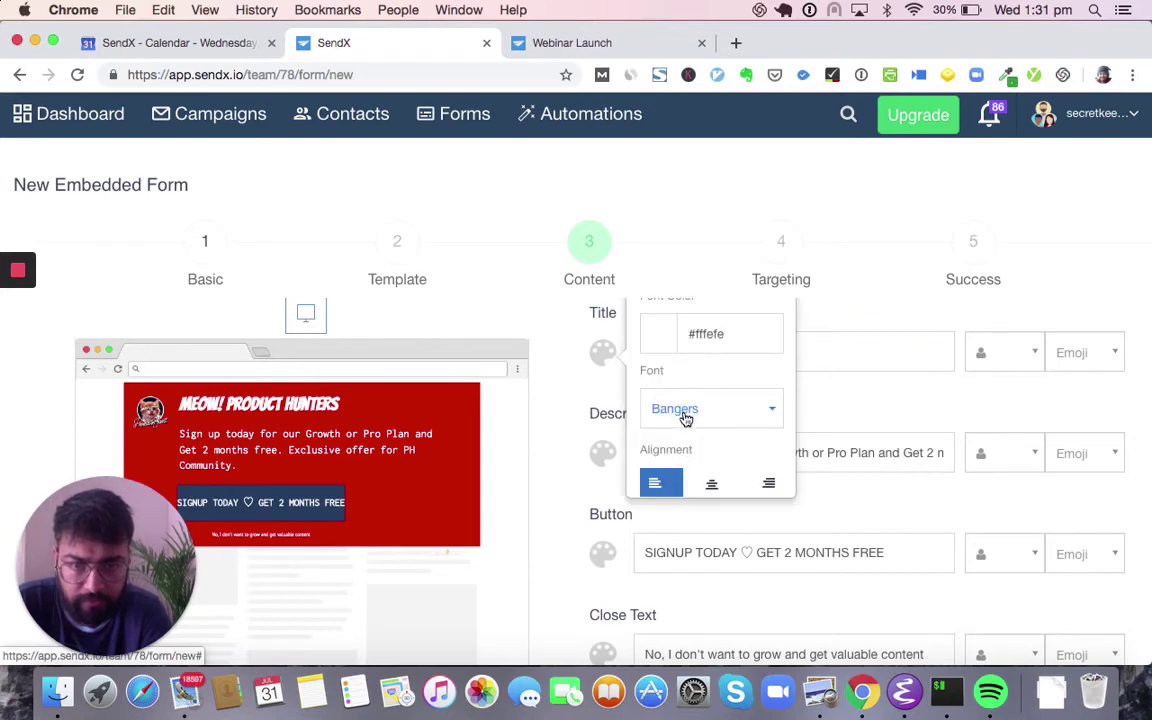
click(684, 416)
scroll(720, 367, down, 1)
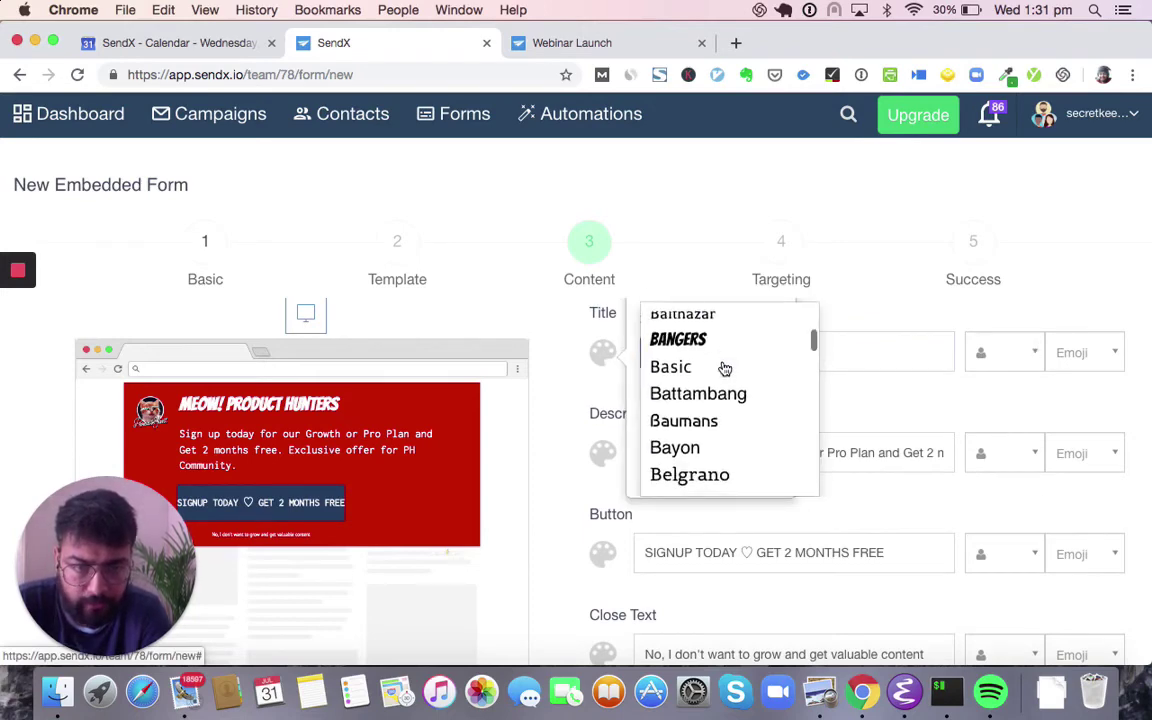
scroll(720, 367, up, 1)
click(836, 435)
scroll(833, 435, down, 5)
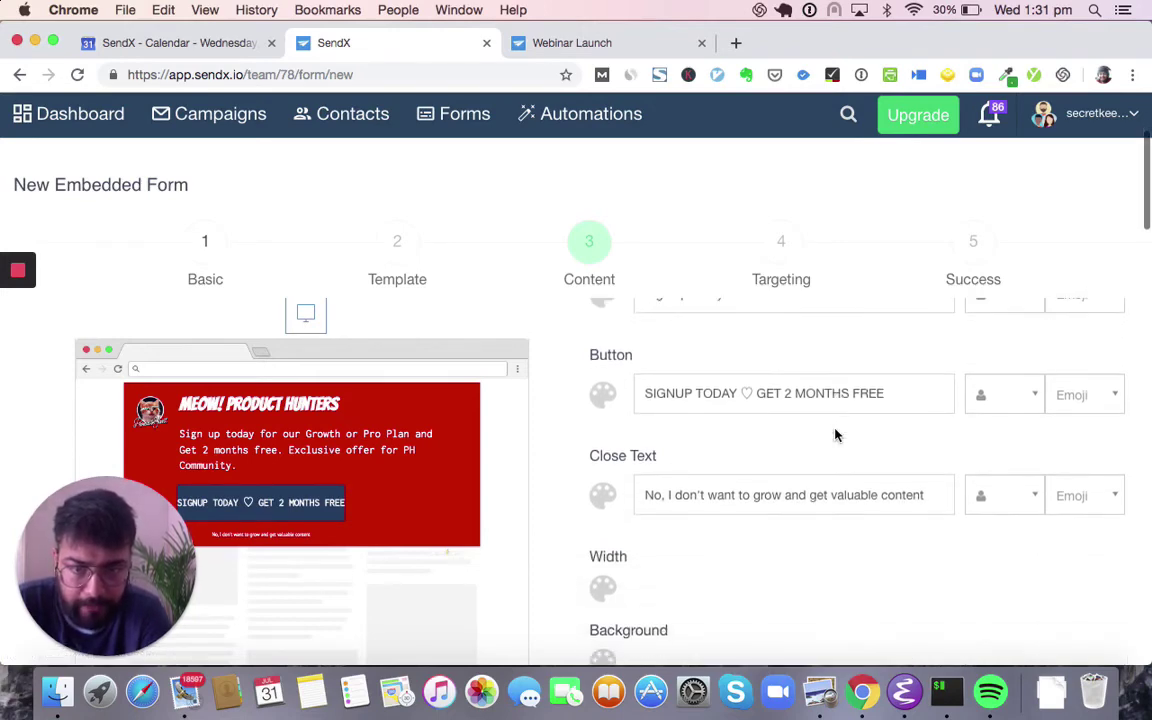
click(601, 562)
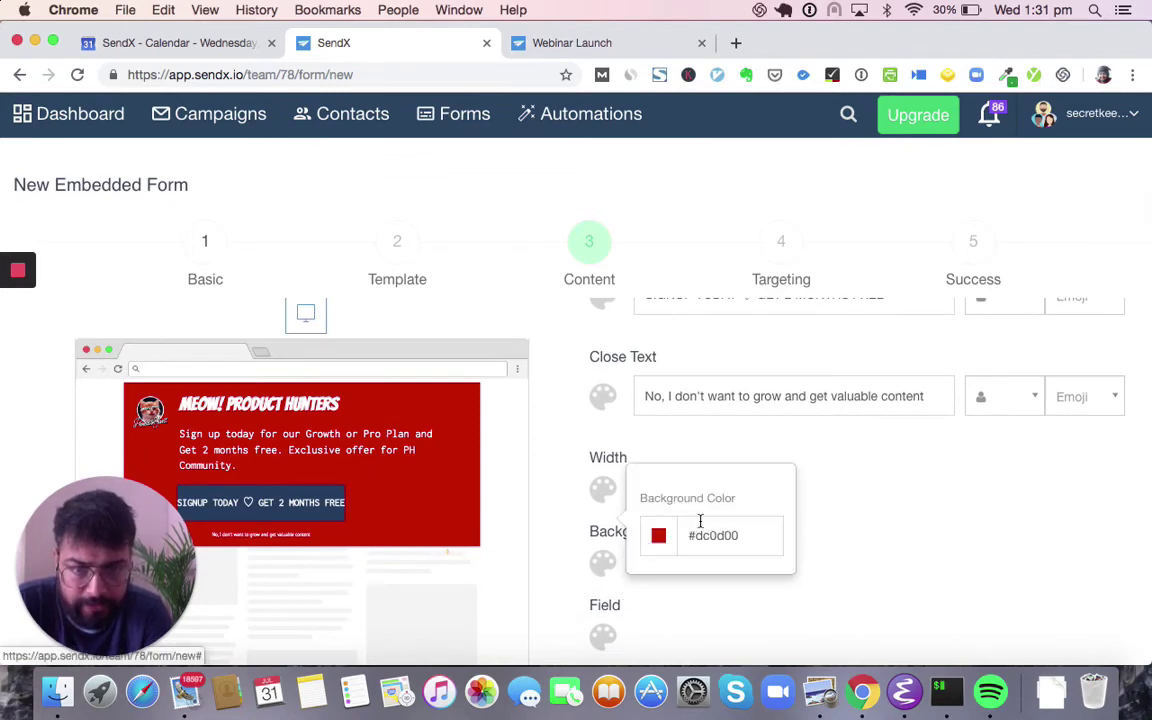
scroll(728, 533, down, 5)
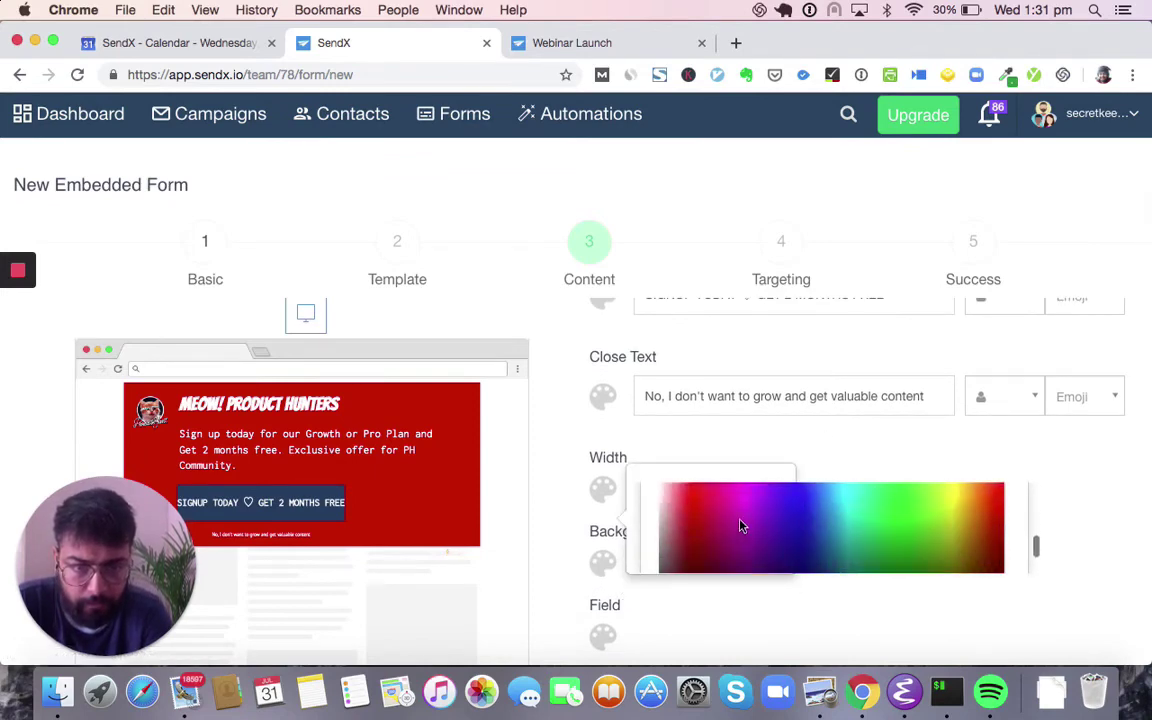
click(658, 595)
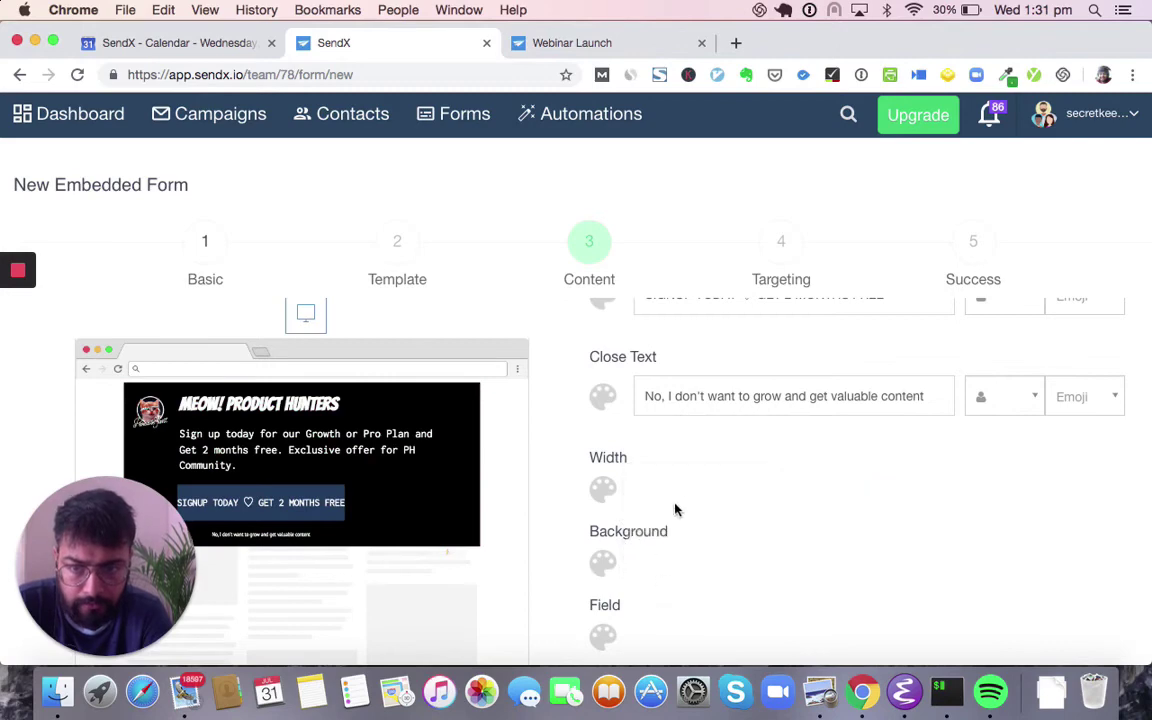
scroll(684, 501, up, 3)
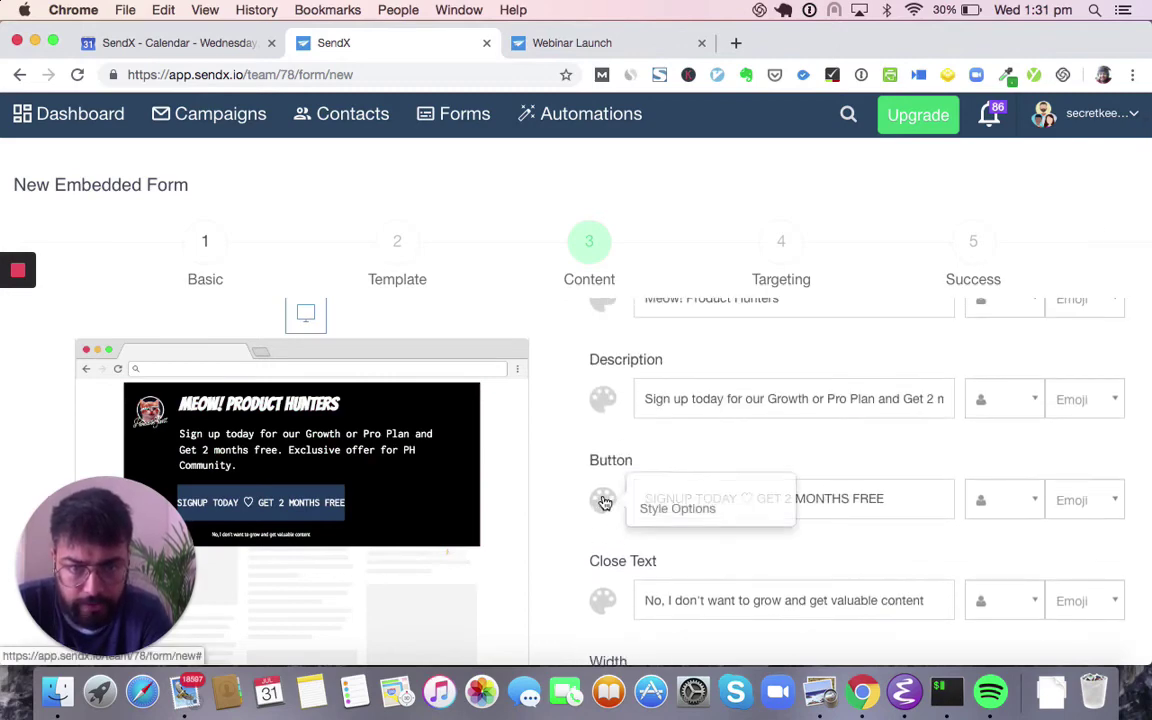
- Widen the signup button's side padding, round its corners and colour it green
click(603, 500)
scroll(710, 492, down, 3)
drag(651, 540, 694, 532)
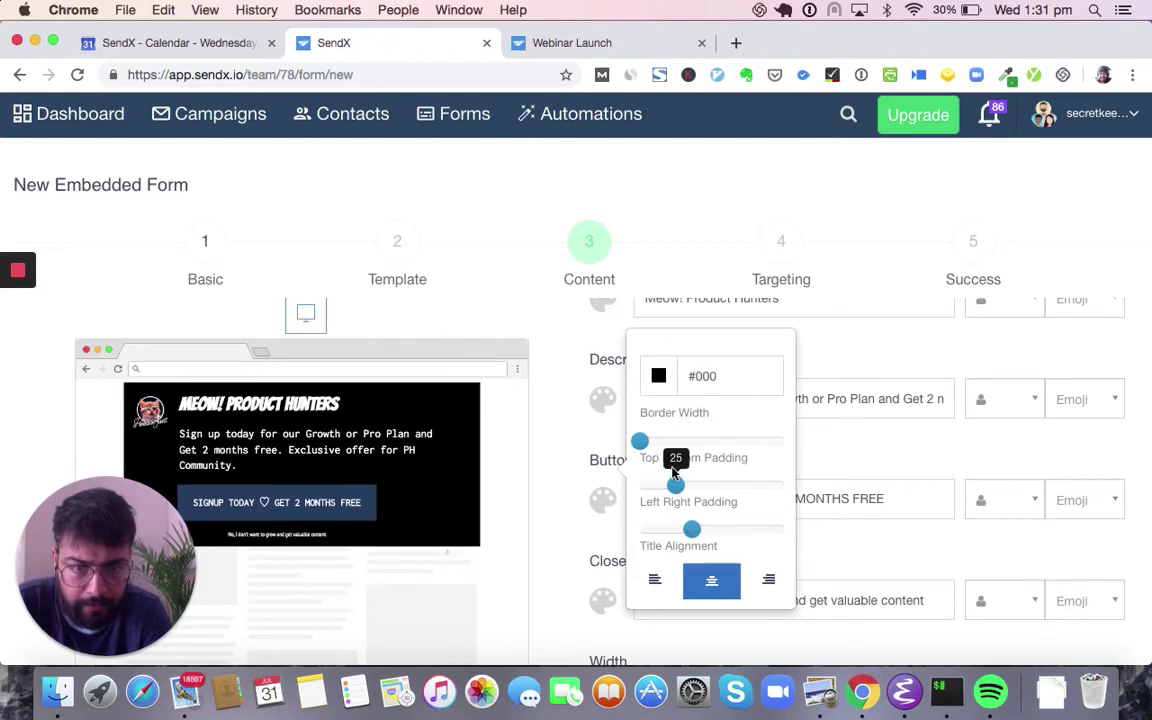
scroll(670, 460, up, 2)
drag(645, 405, 699, 410)
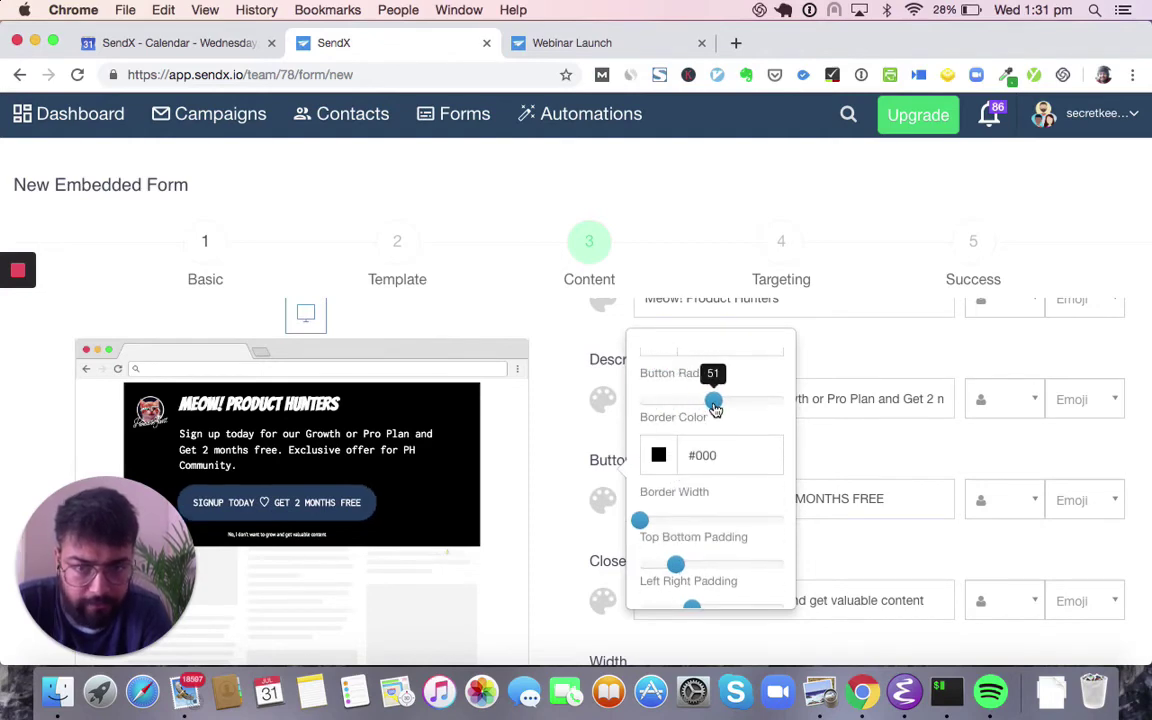
scroll(715, 408, up, 3)
click(659, 460)
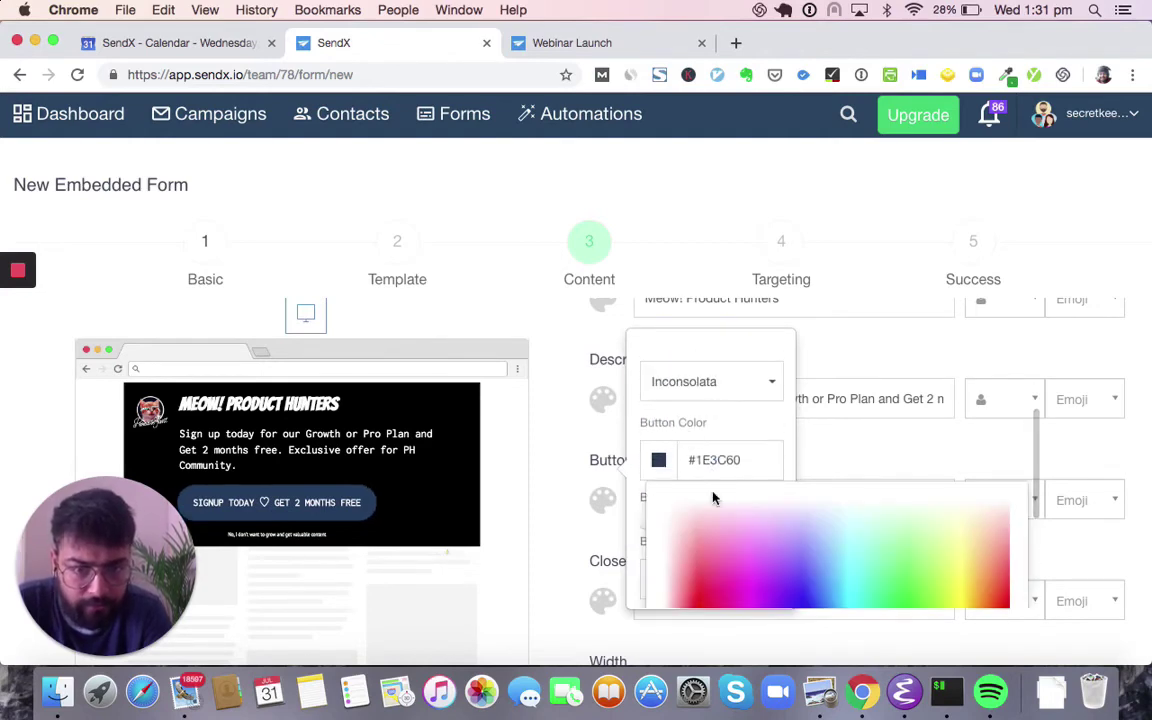
scroll(728, 503, down, 2)
click(925, 430)
drag(925, 430, 900, 470)
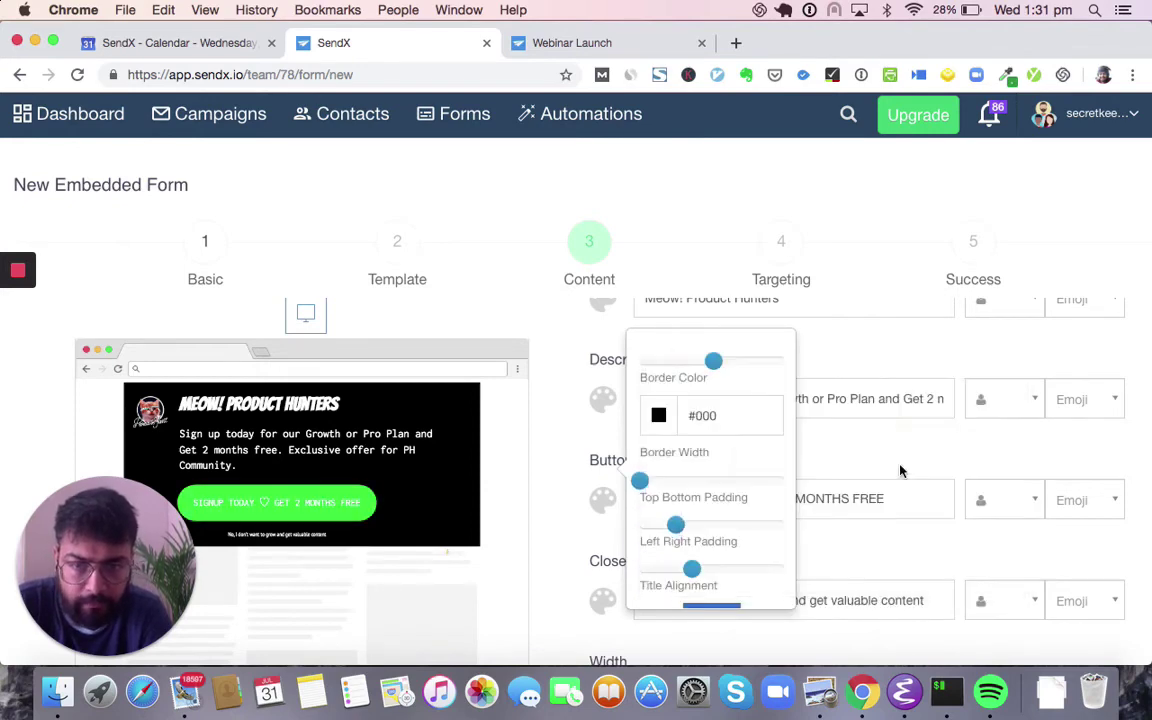
- Advance the embedded form setup to its final Success step
click(914, 466)
scroll(914, 466, down, 5)
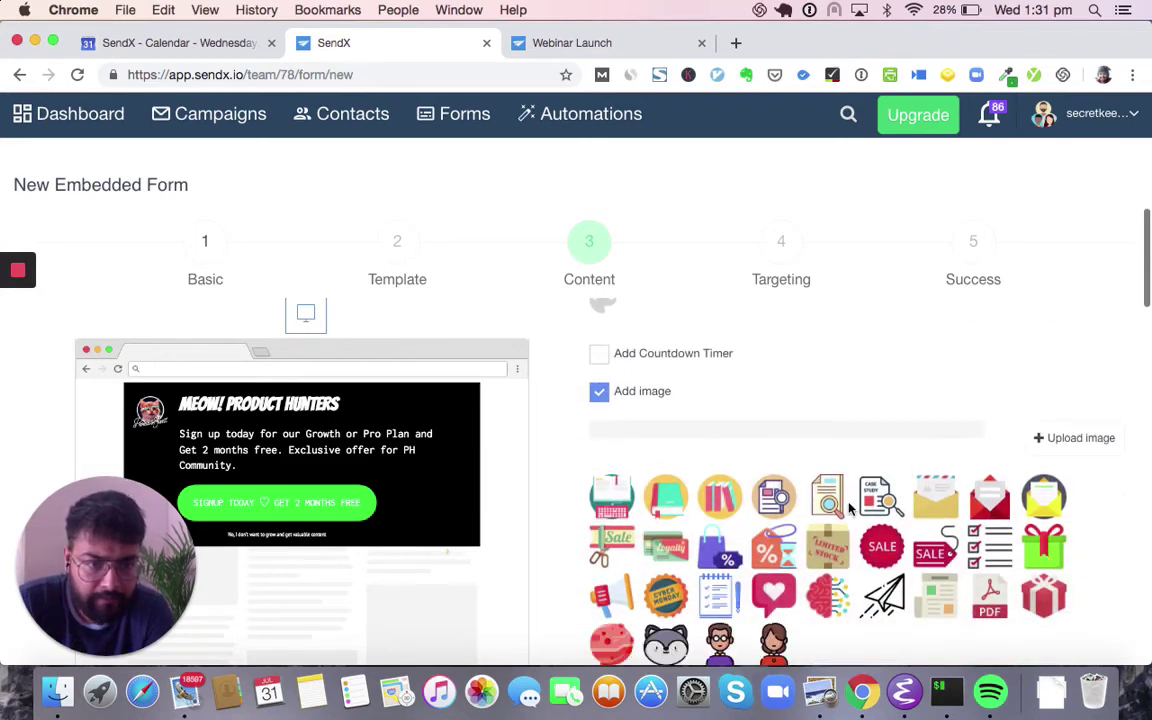
click(972, 247)
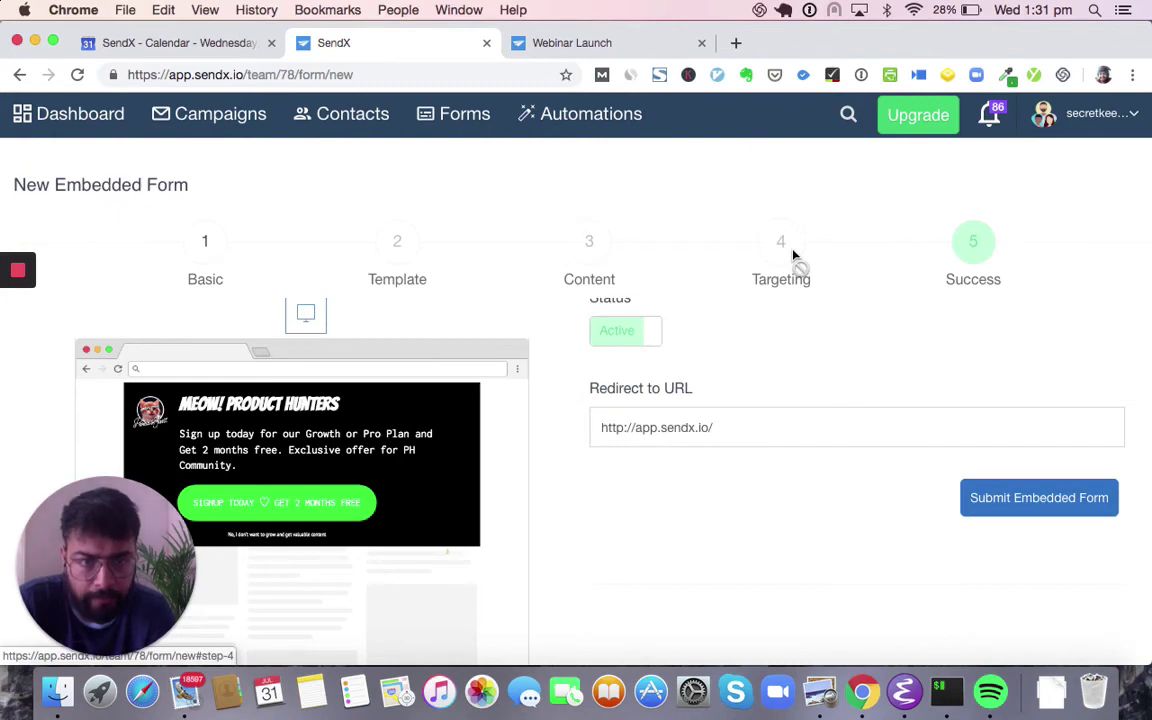
- Submit the embedded form and select its div embed short code line
click(1015, 510)
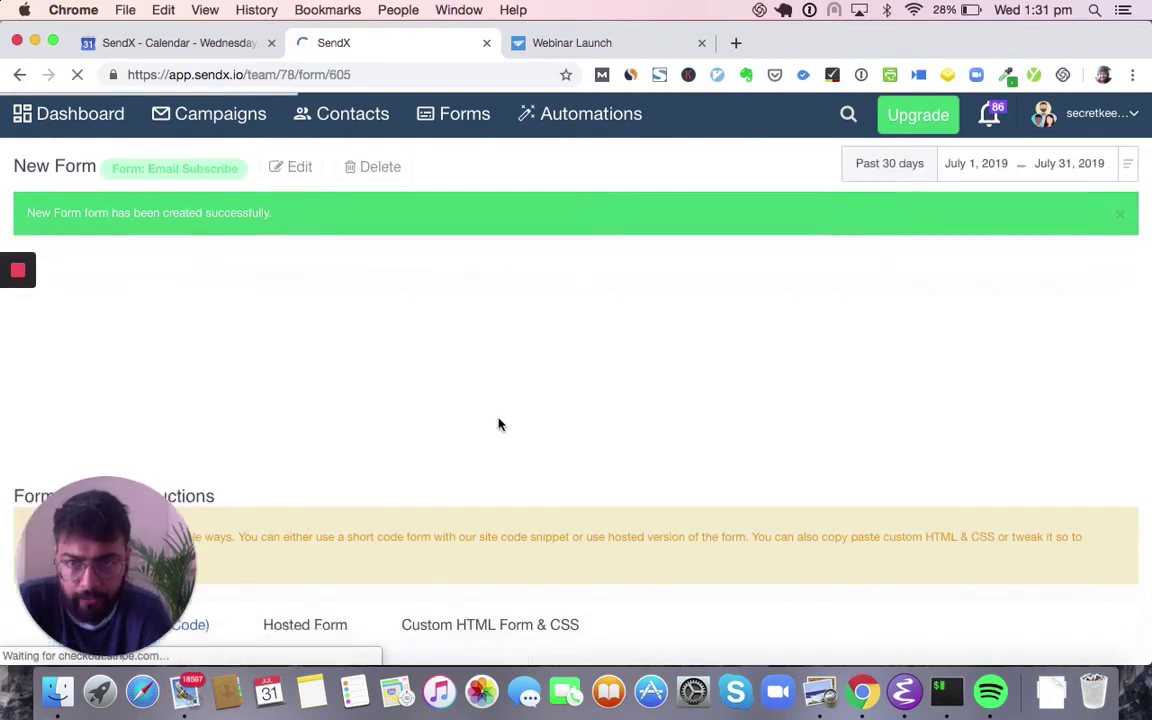
scroll(499, 424, down, 5)
scroll(165, 290, up, 1)
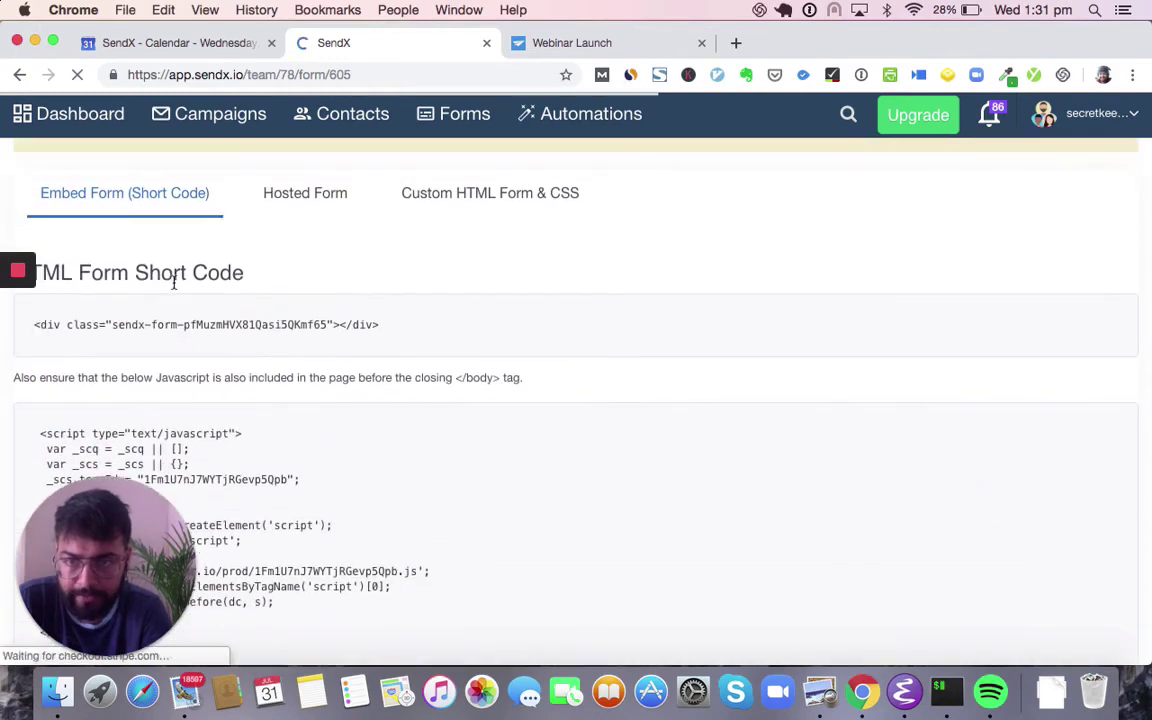
triple_click(196, 330)
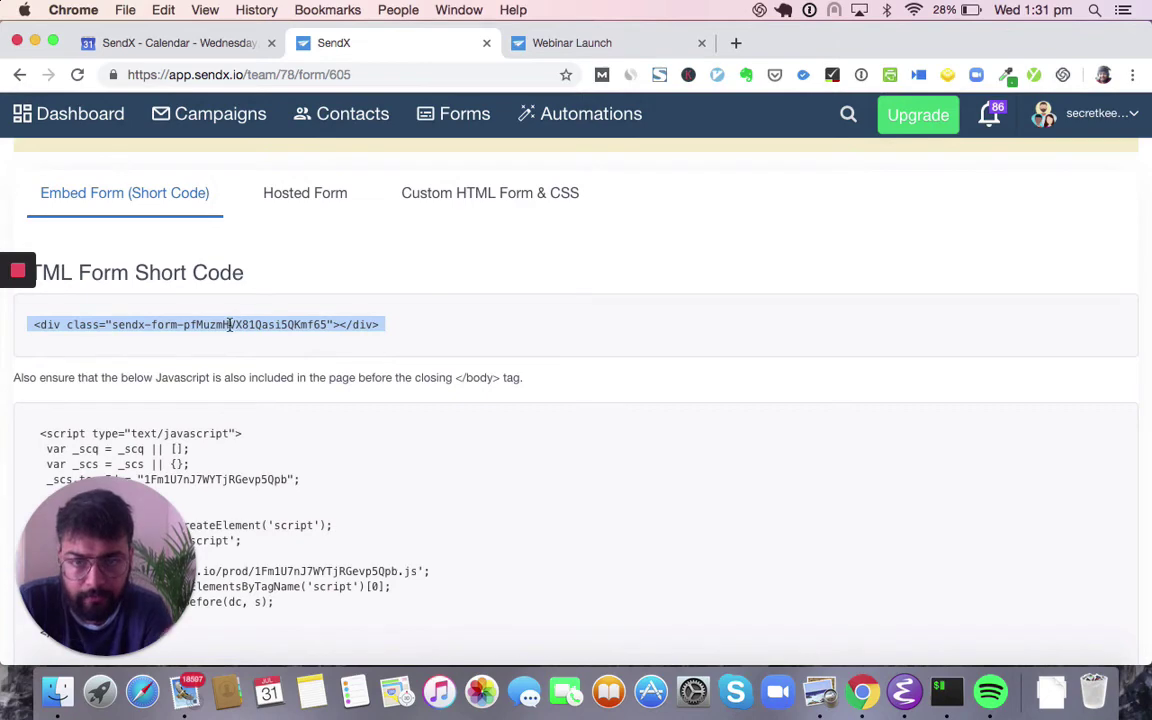
click(550, 45)
- Load blog.sendx.io in the Webinar Launch tab and browse the post listing
click(513, 70)
text(blog.sendx.io)
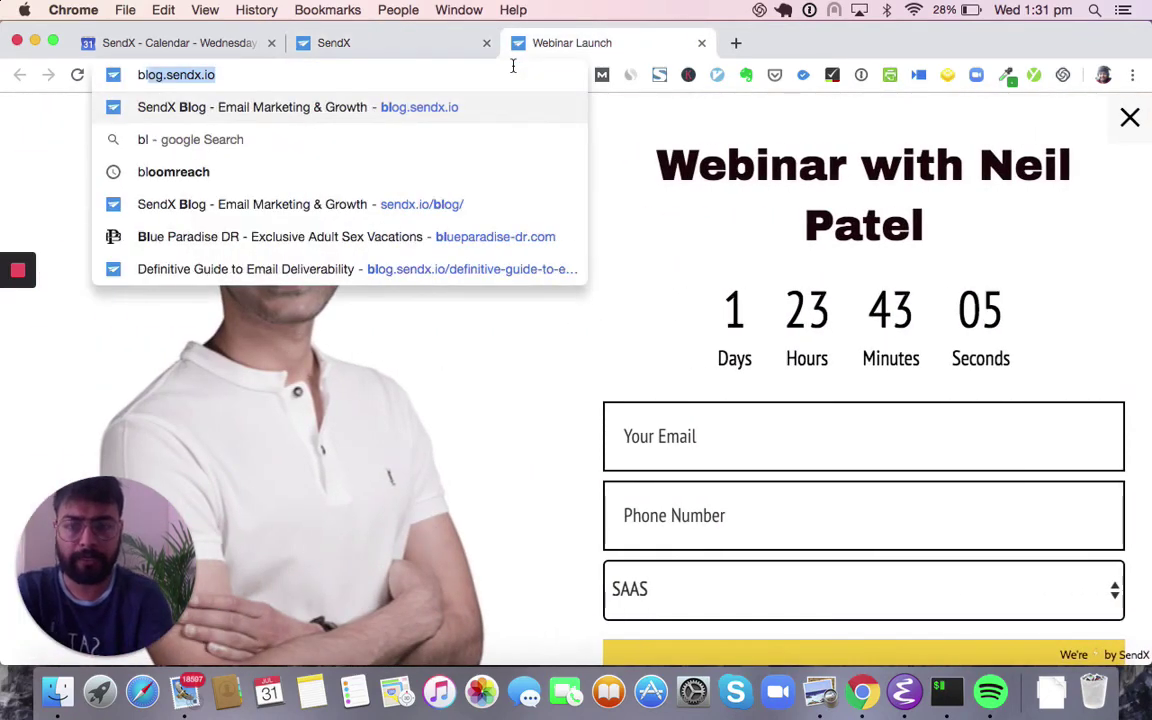
key(Return)
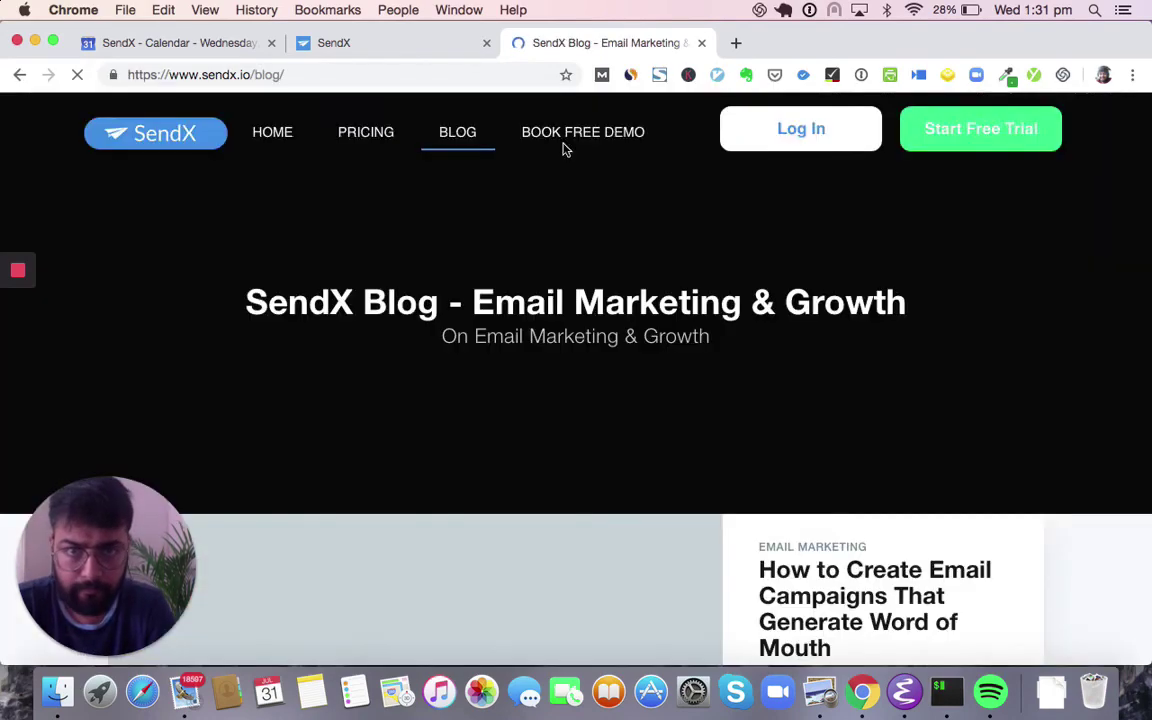
scroll(565, 148, down, 10)
scroll(657, 248, down, 10)
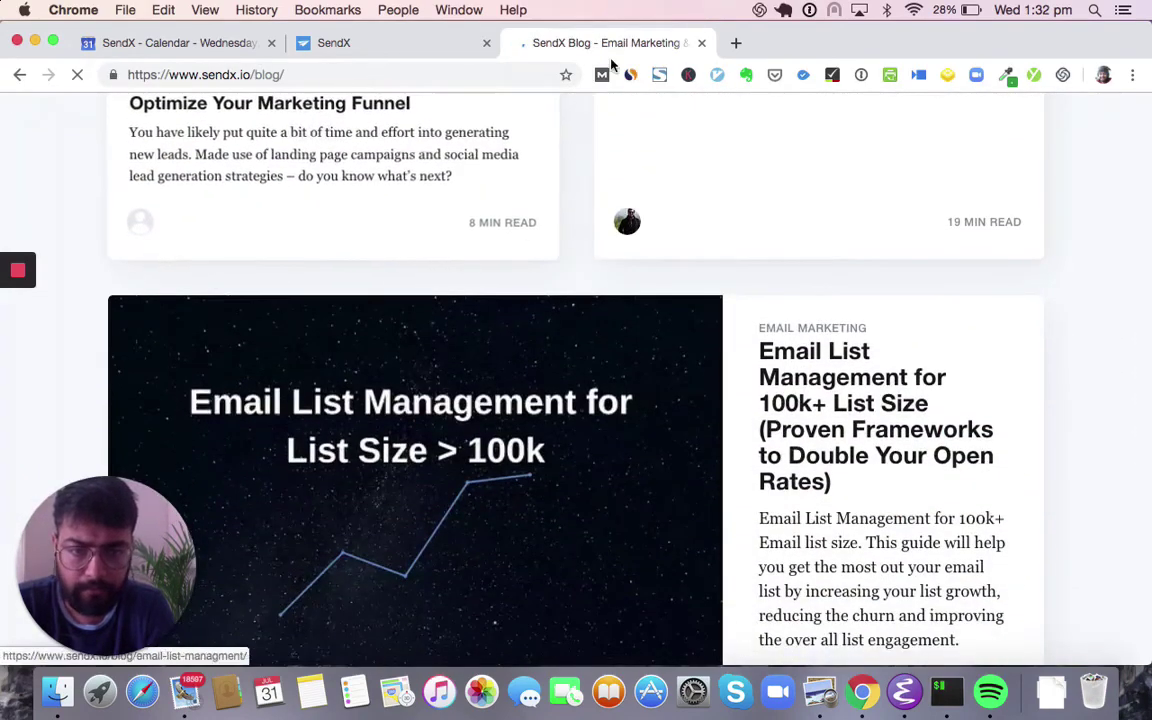
scroll(657, 248, down, 15)
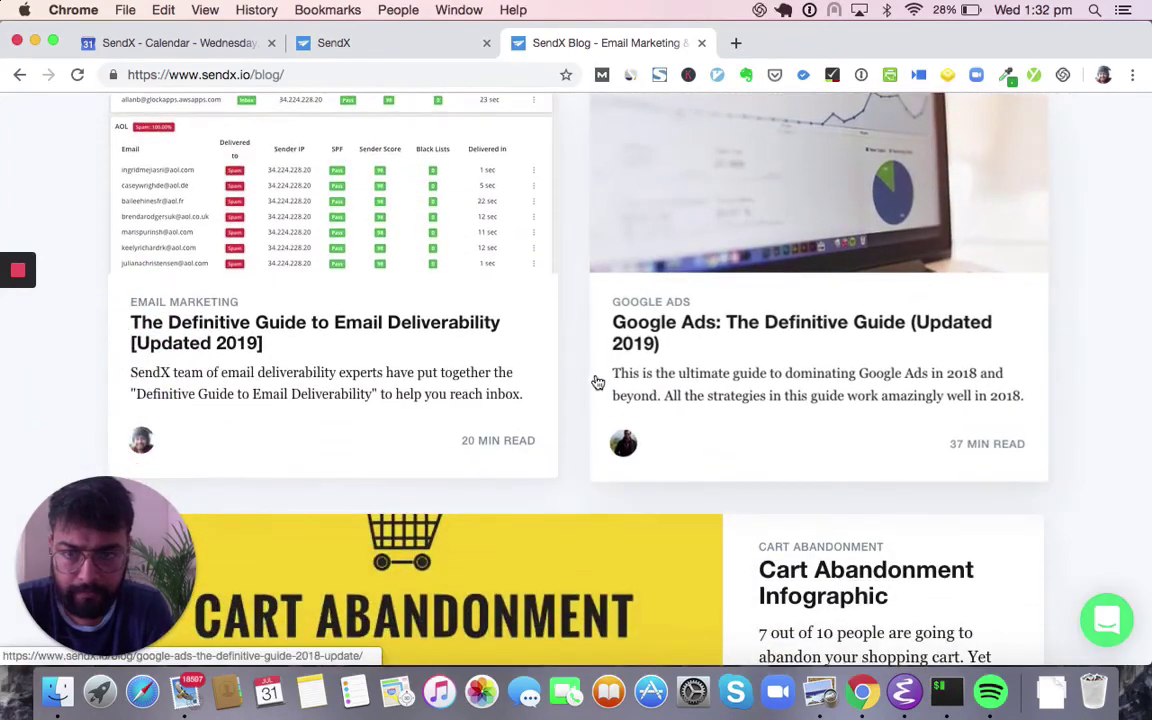
- Read the Email Deliverability guide, dismissing the SendX Bot chat, then go back to the listing
click(522, 203)
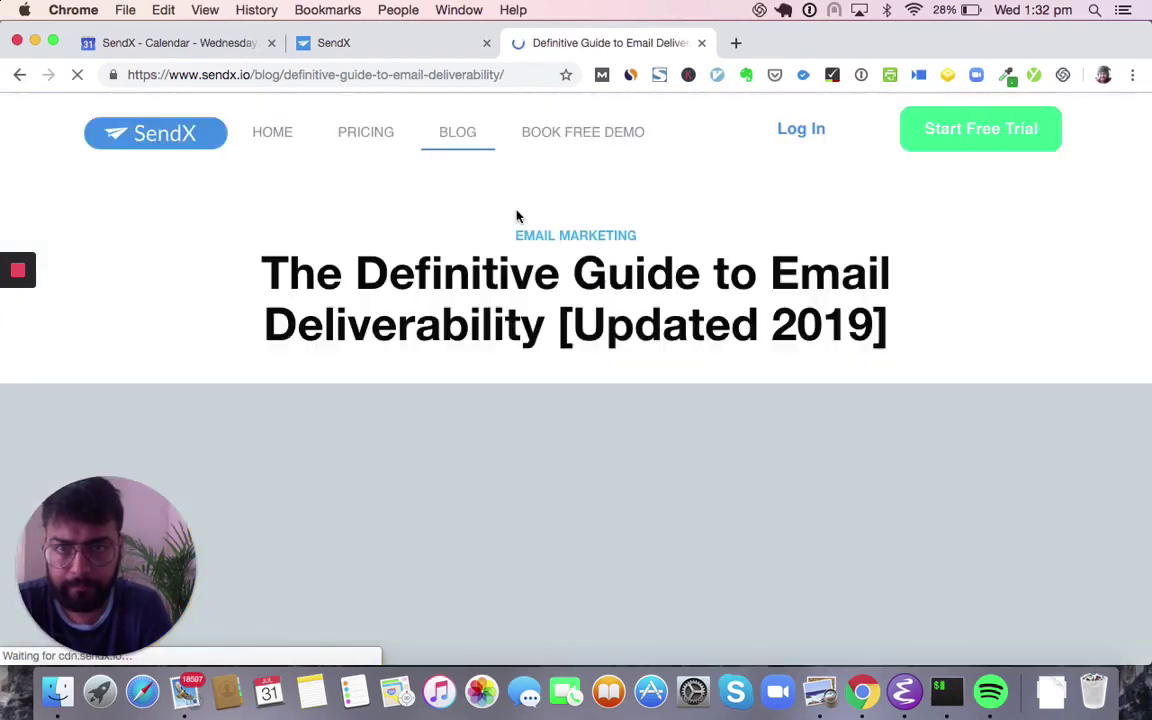
scroll(494, 297, down, 10)
scroll(494, 297, down, 15)
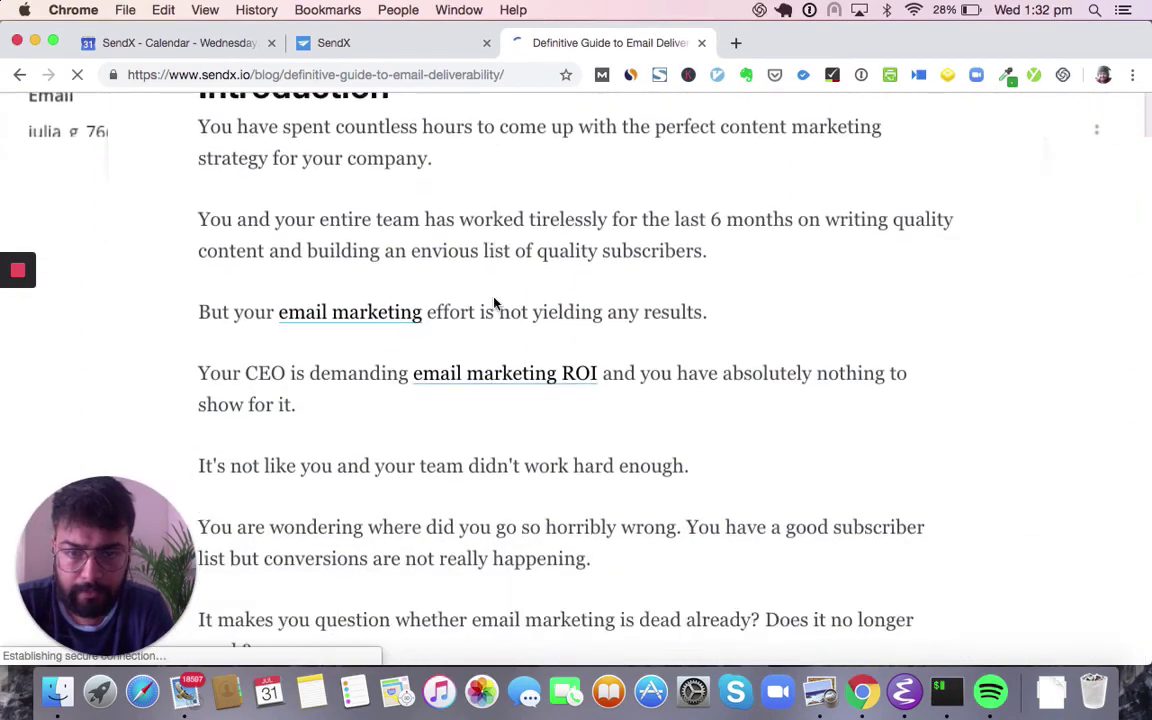
scroll(494, 303, down, 4)
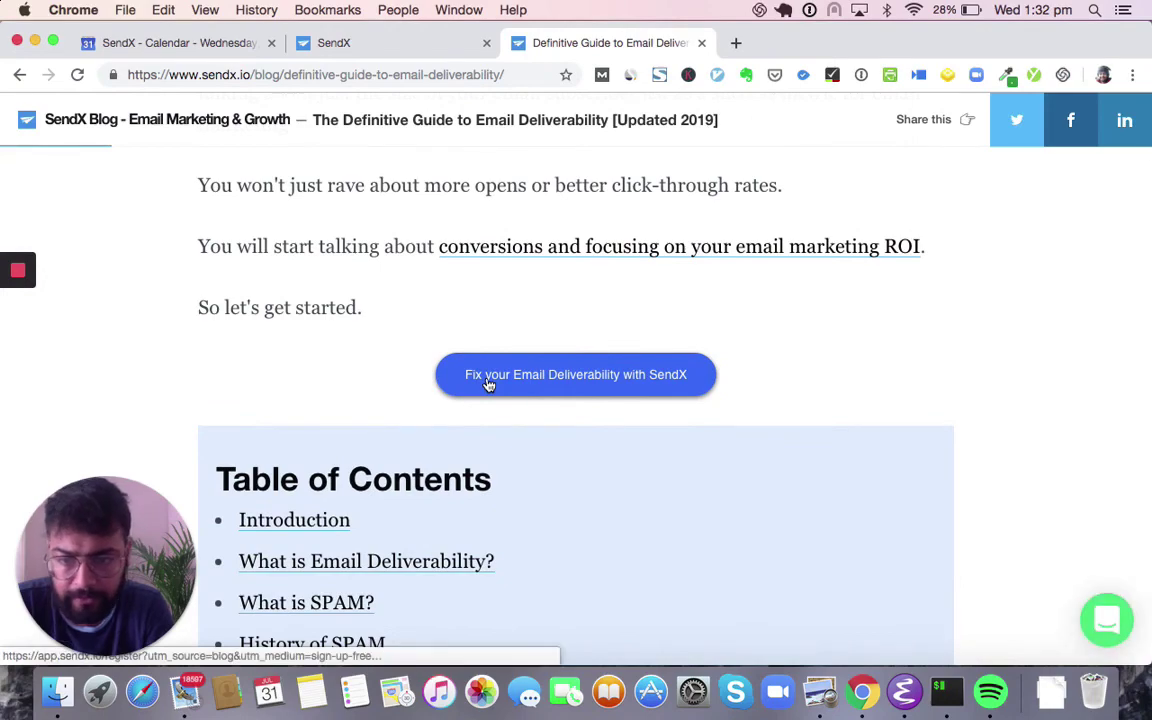
scroll(488, 385, down, 20)
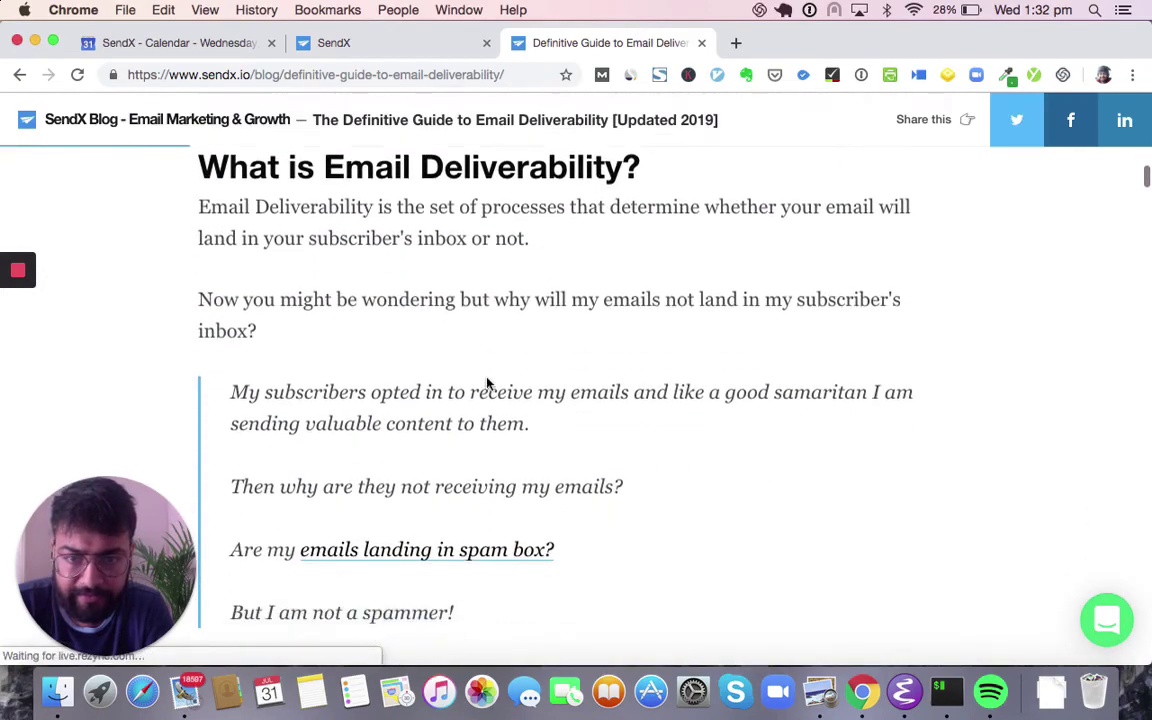
scroll(487, 383, down, 15)
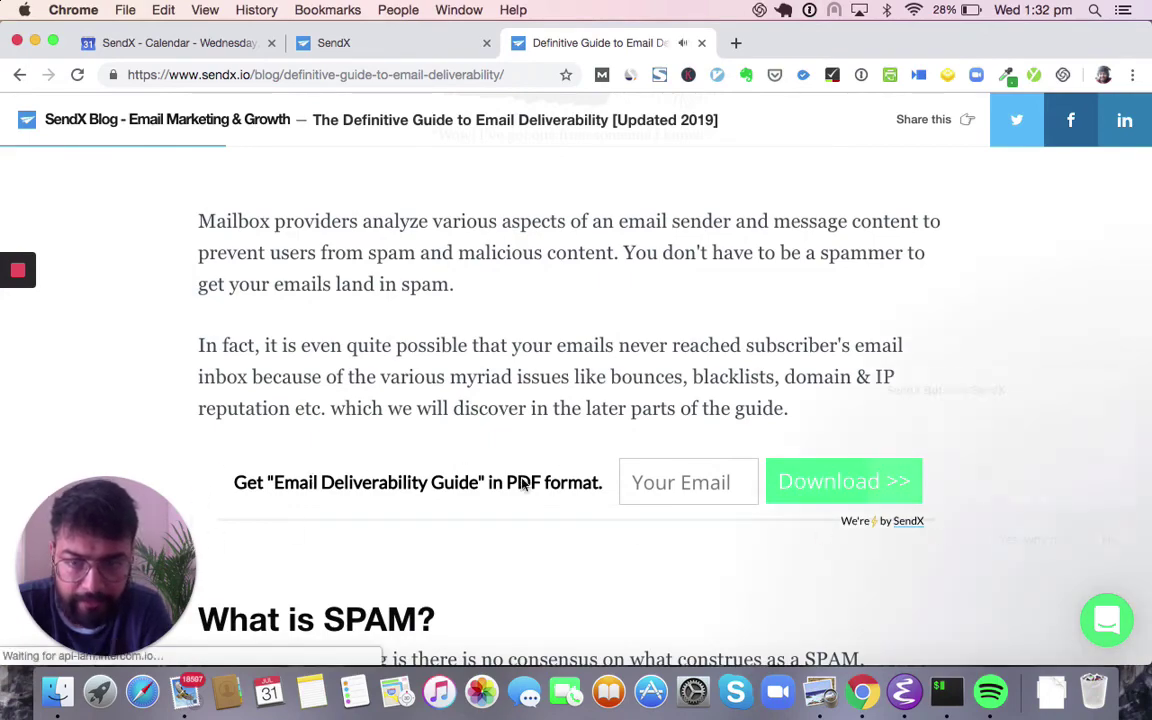
click(1117, 347)
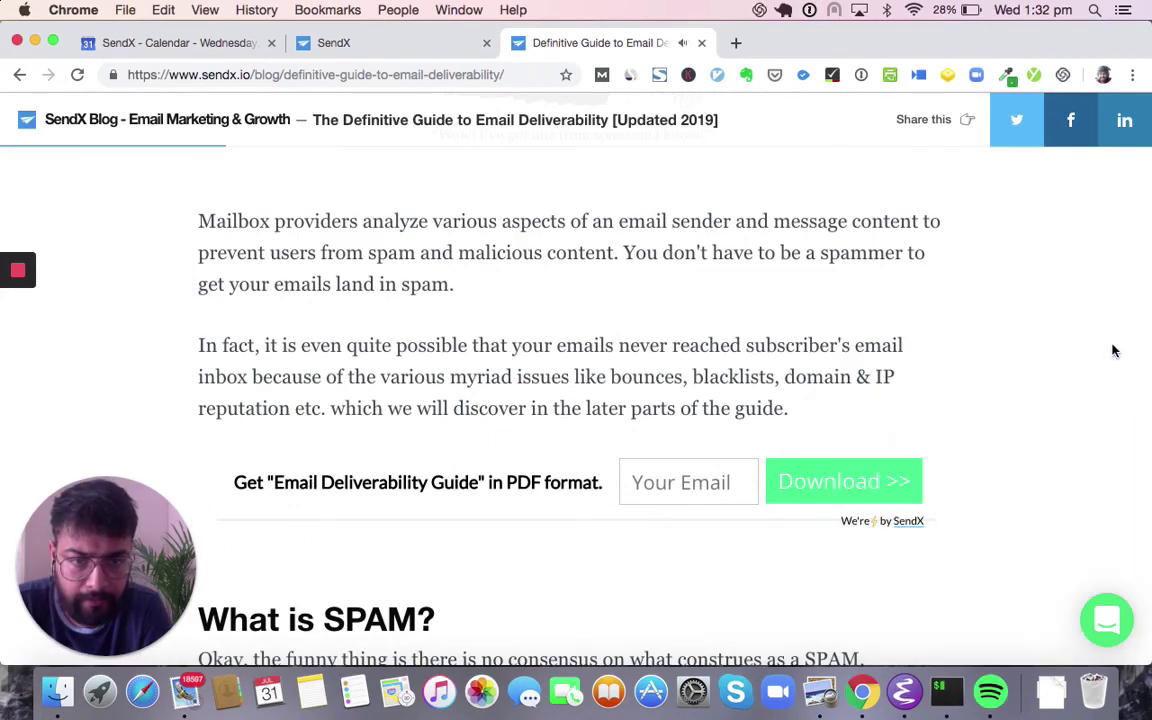
scroll(715, 460, down, 20)
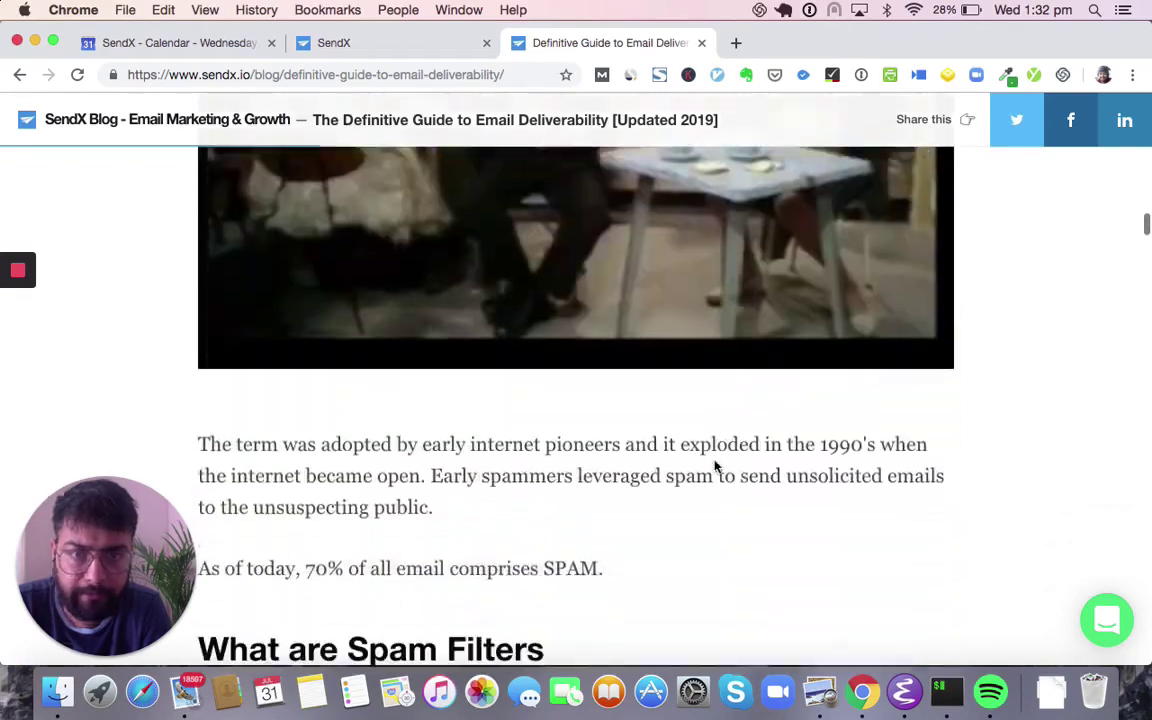
scroll(715, 462, down, 20)
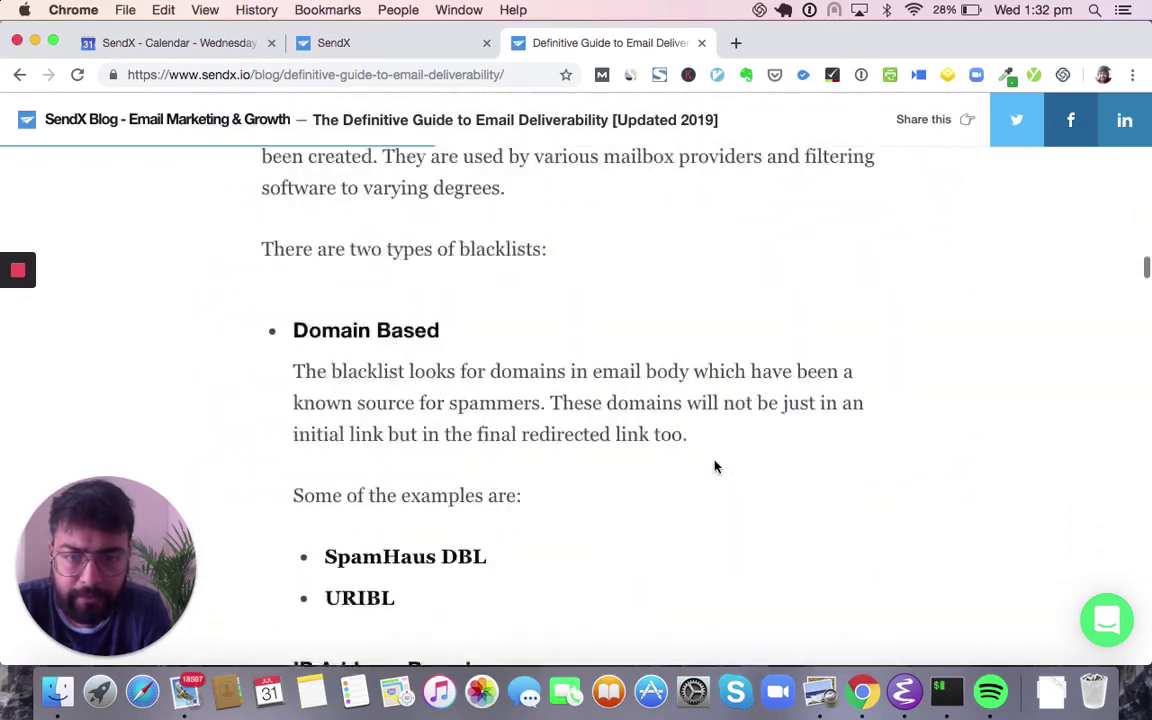
scroll(715, 462, down, 15)
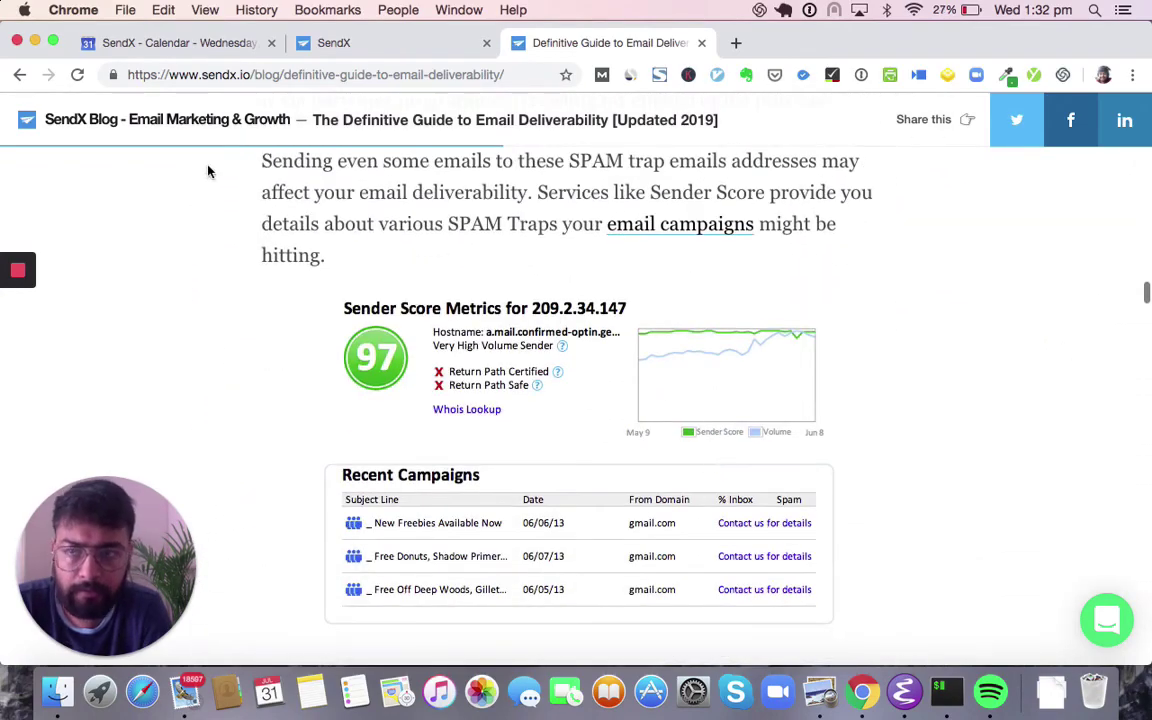
click(20, 86)
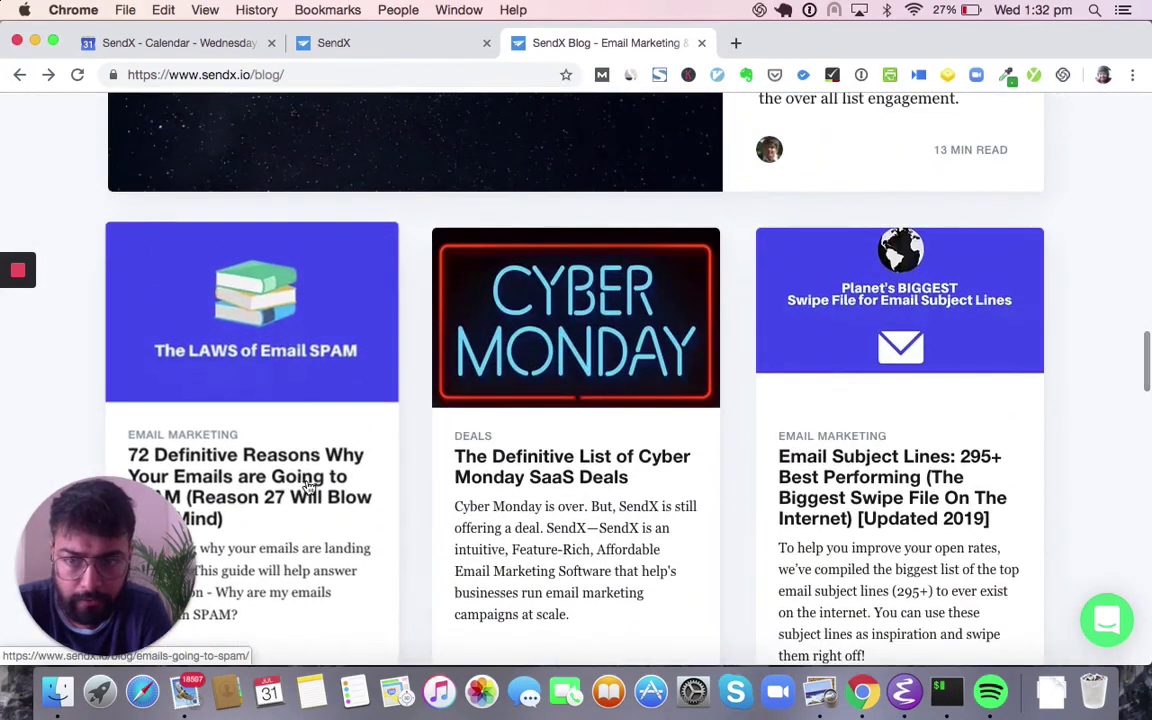
- Read the 72-reasons SPAM article down to the author box, then go back to the listing
click(309, 476)
scroll(380, 314, down, 8)
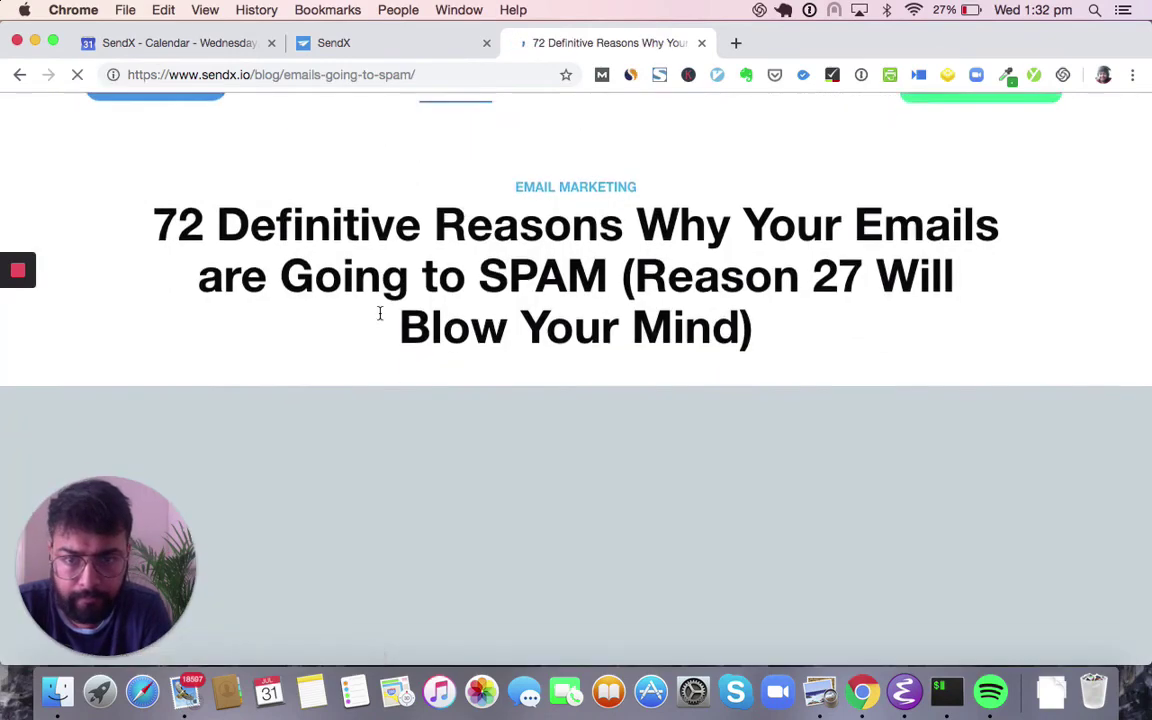
scroll(380, 314, down, 10)
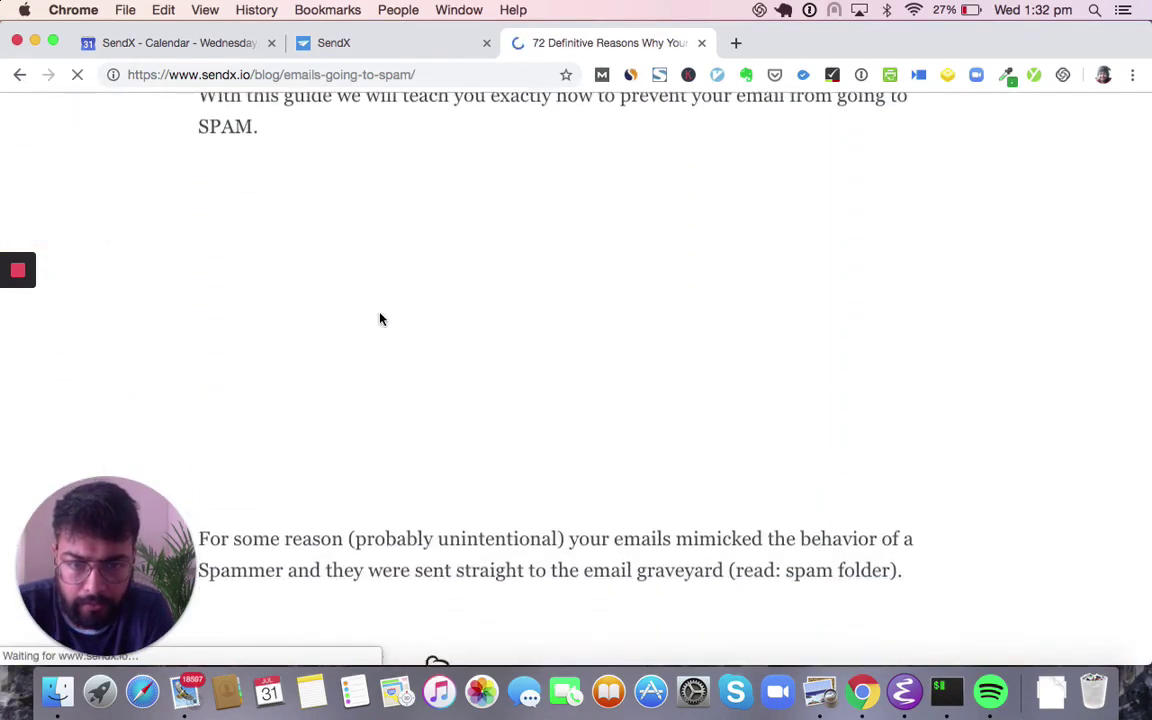
scroll(380, 319, down, 10)
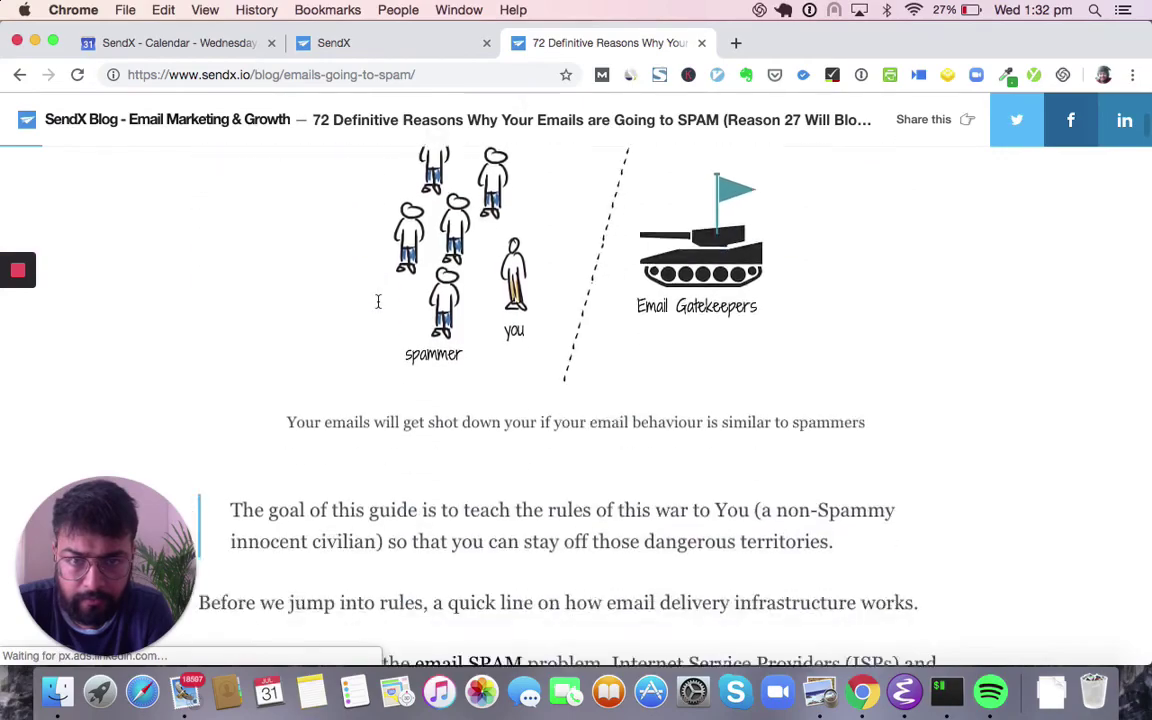
scroll(378, 303, down, 15)
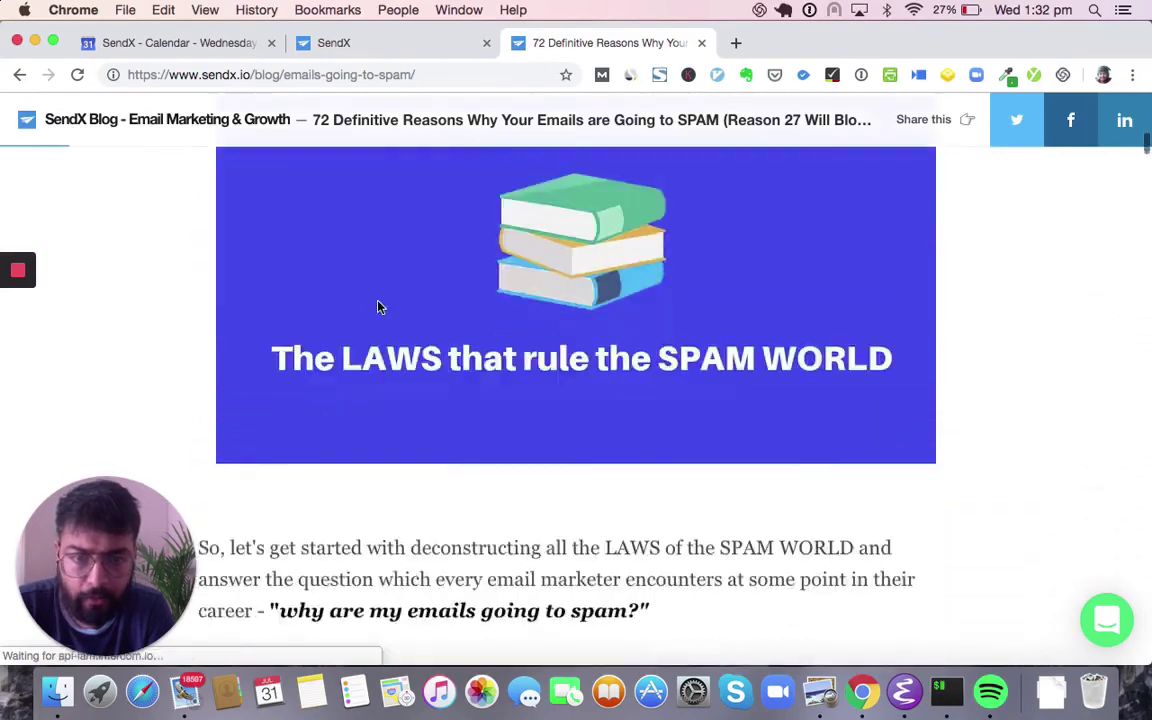
scroll(380, 307, down, 15)
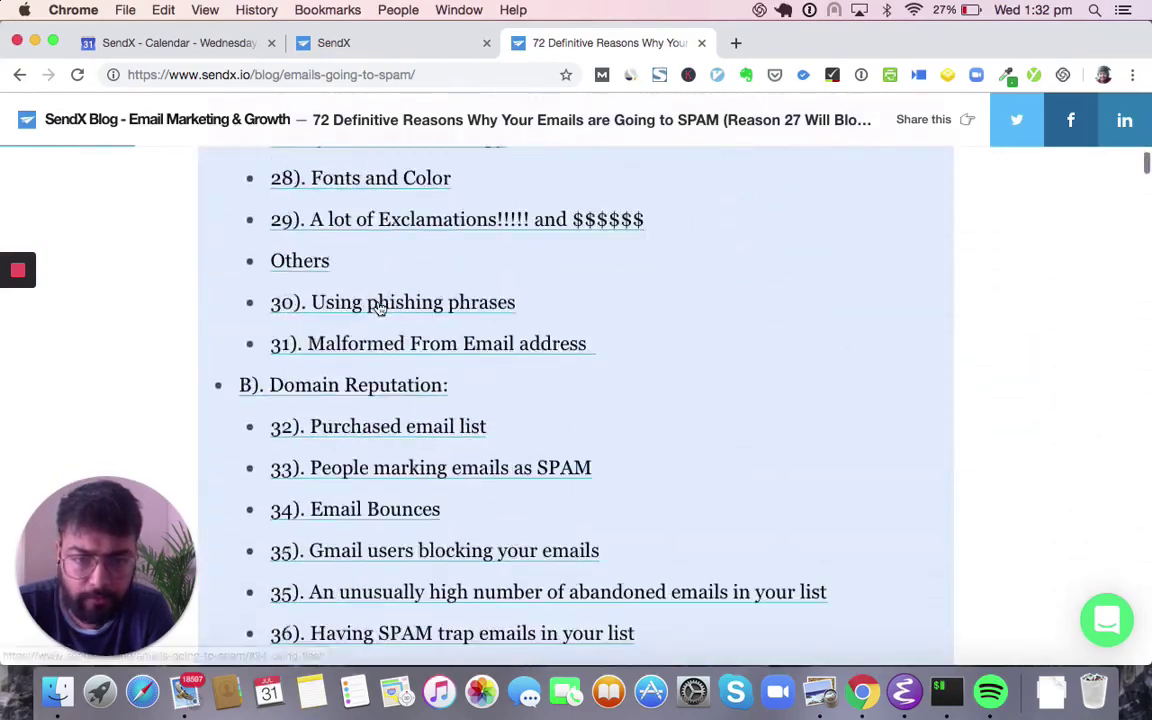
scroll(378, 307, down, 15)
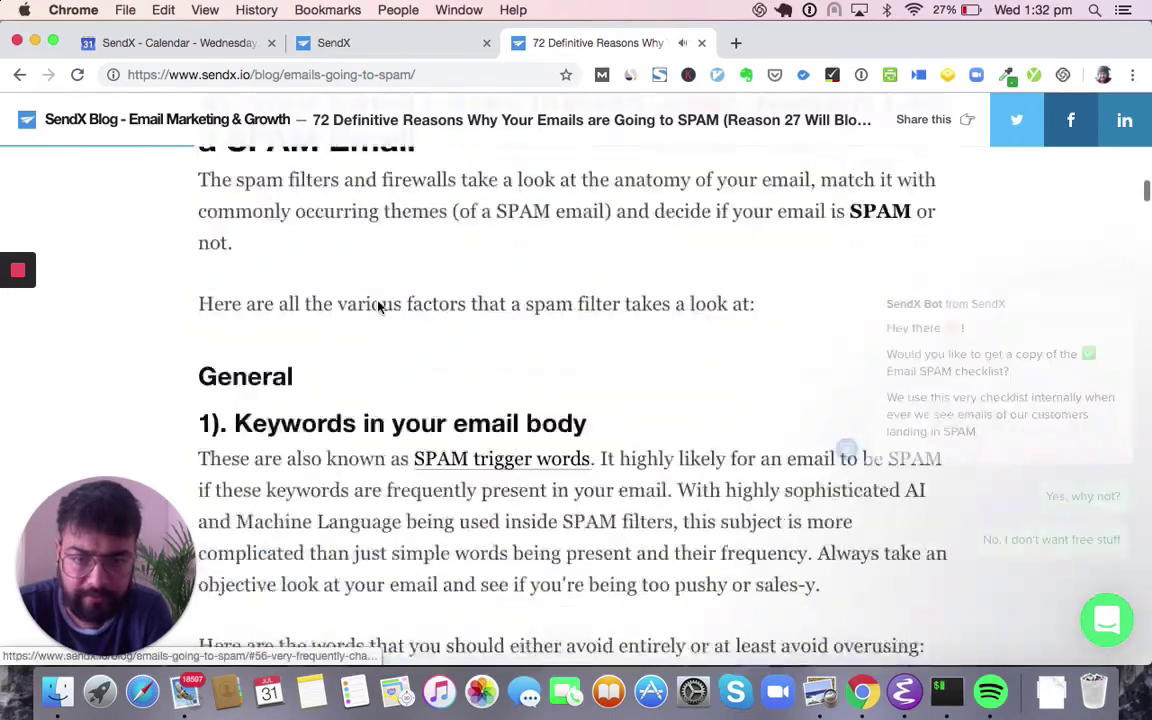
scroll(378, 307, up, 8)
scroll(606, 560, down, 10)
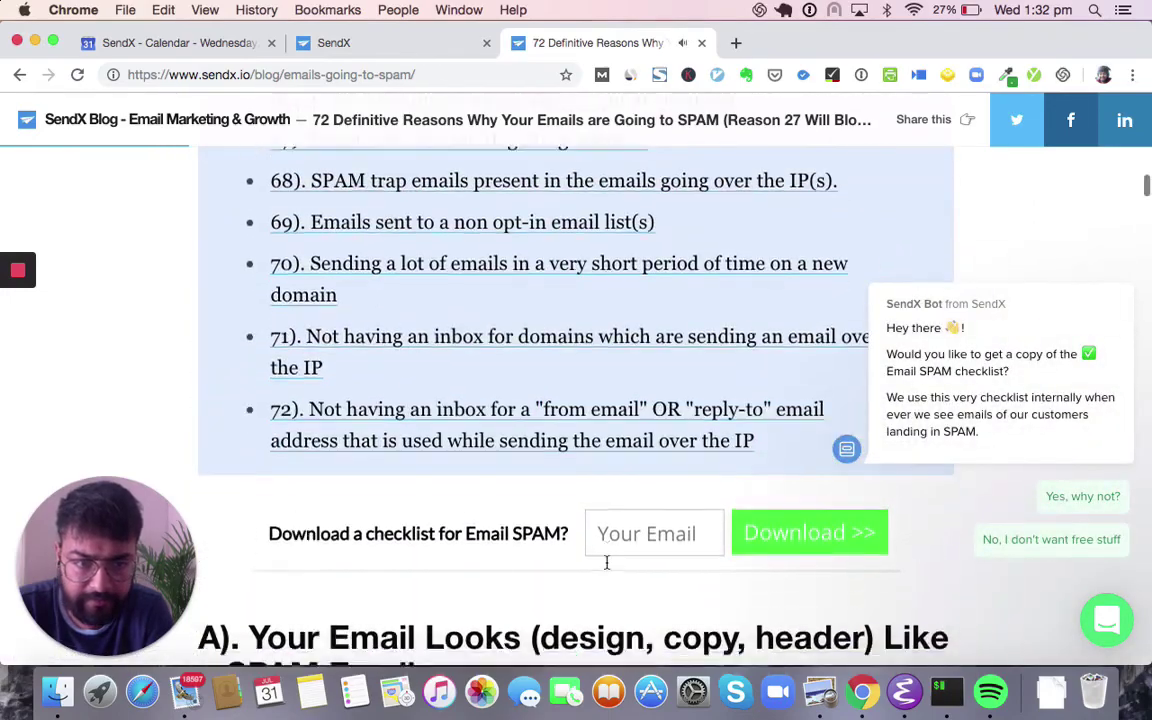
scroll(608, 567, up, 20)
scroll(606, 567, up, 15)
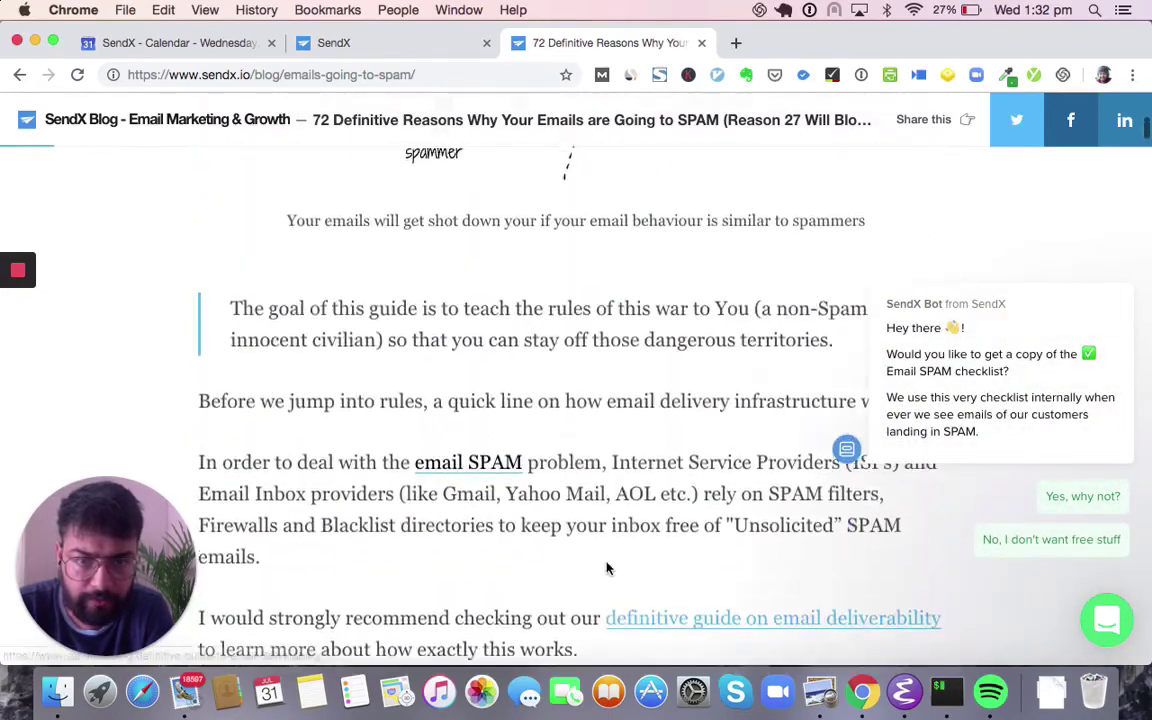
scroll(606, 567, down, 15)
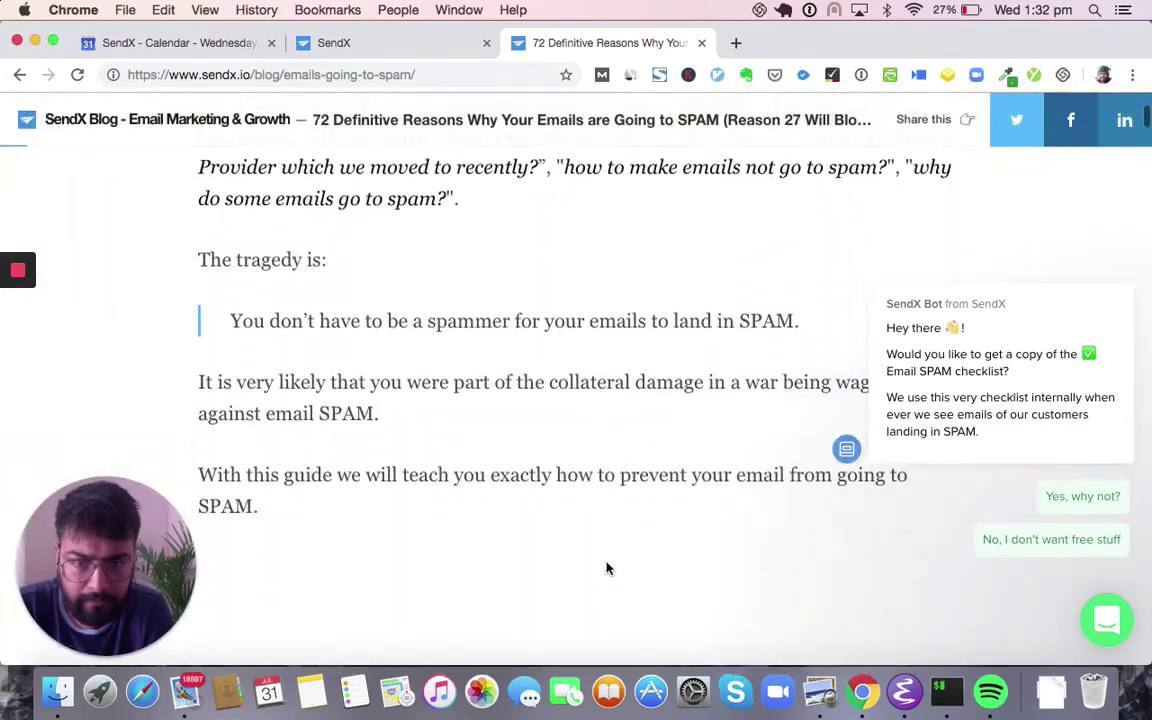
scroll(606, 567, down, 20)
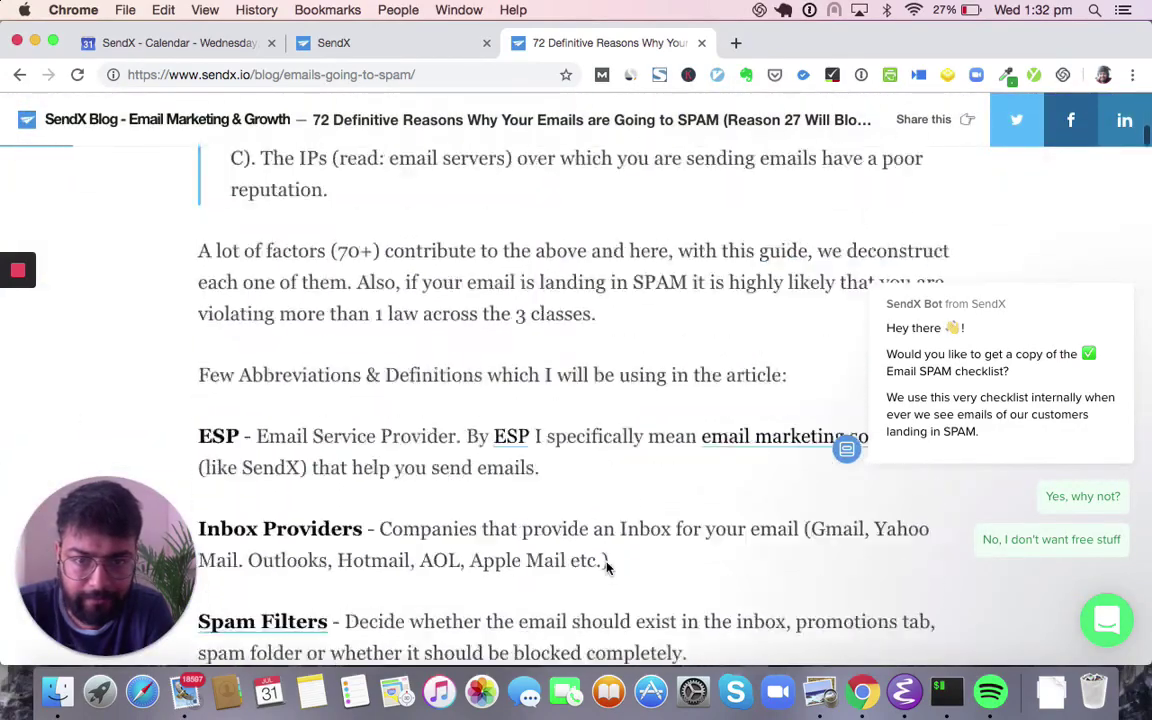
scroll(606, 567, down, 20)
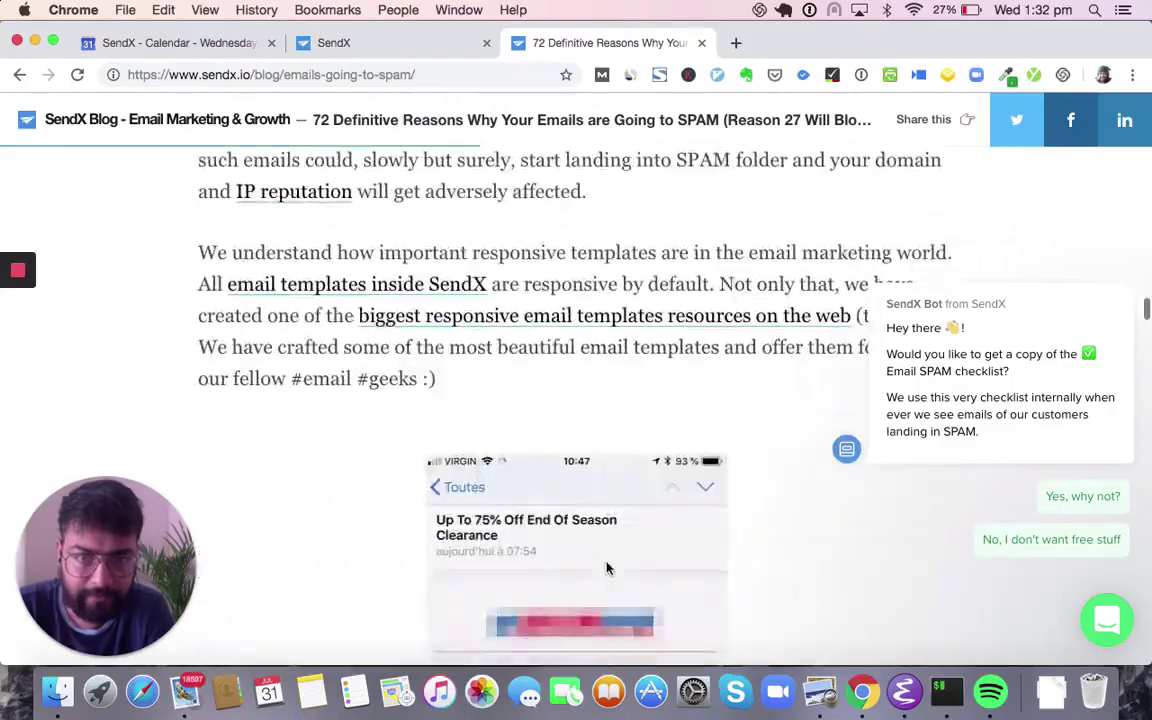
scroll(606, 567, down, 20)
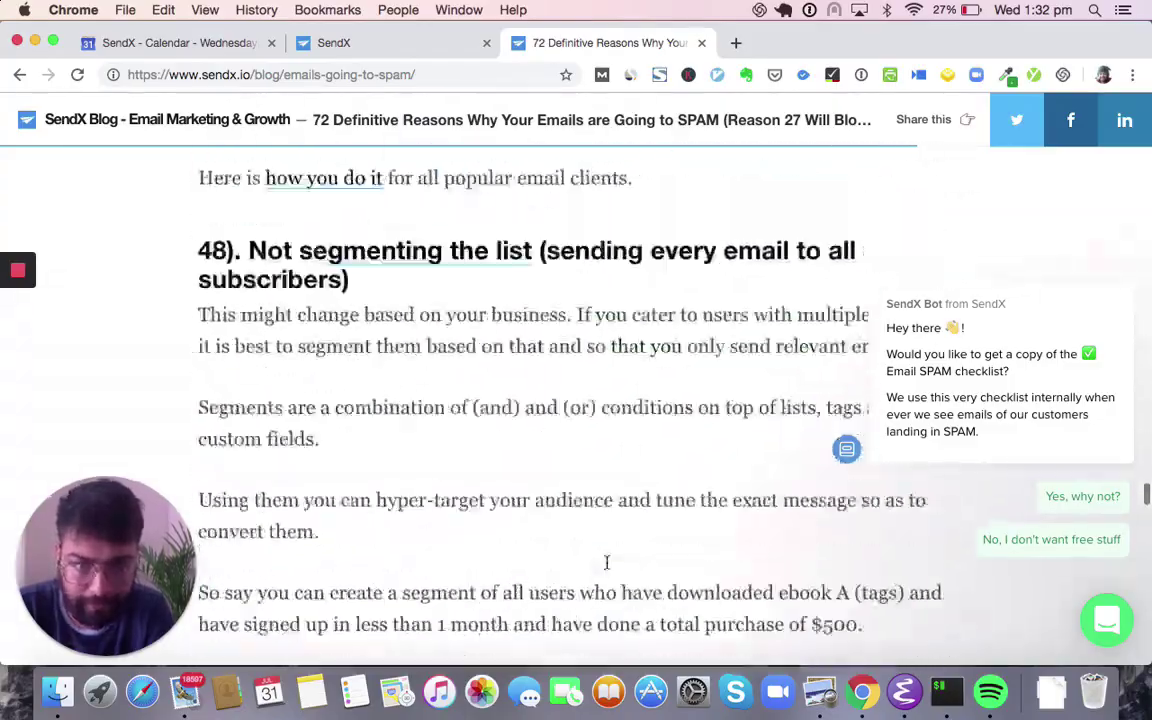
scroll(606, 567, down, 20)
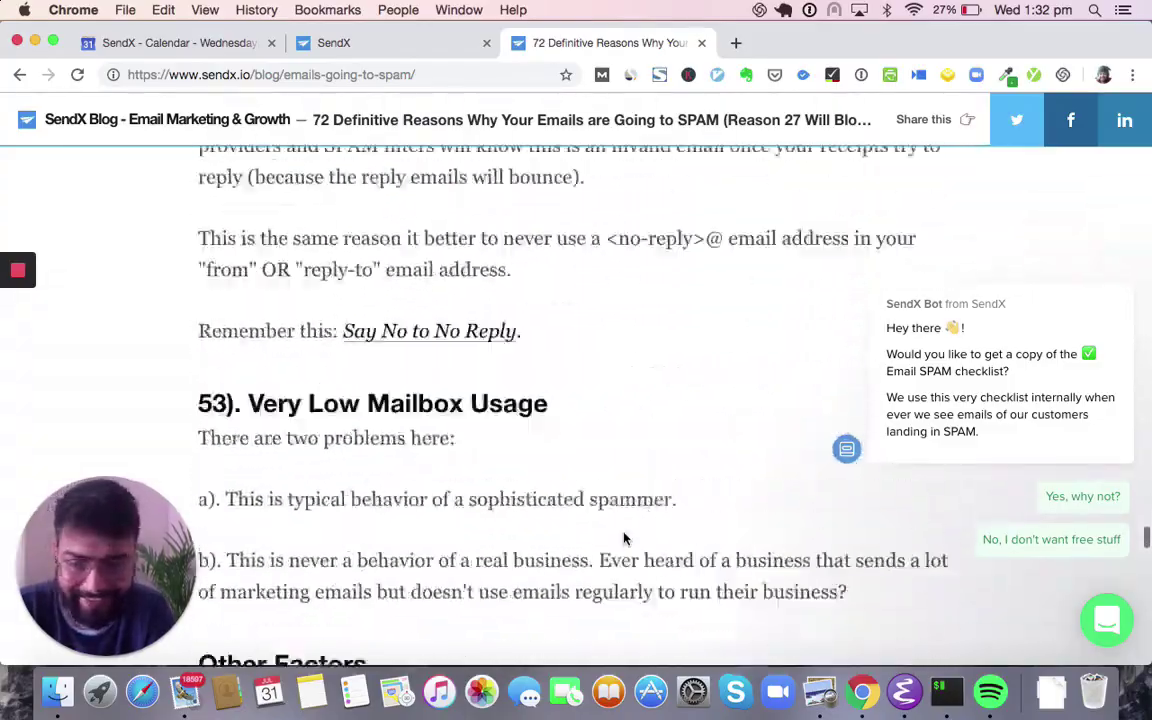
scroll(622, 540, down, 5)
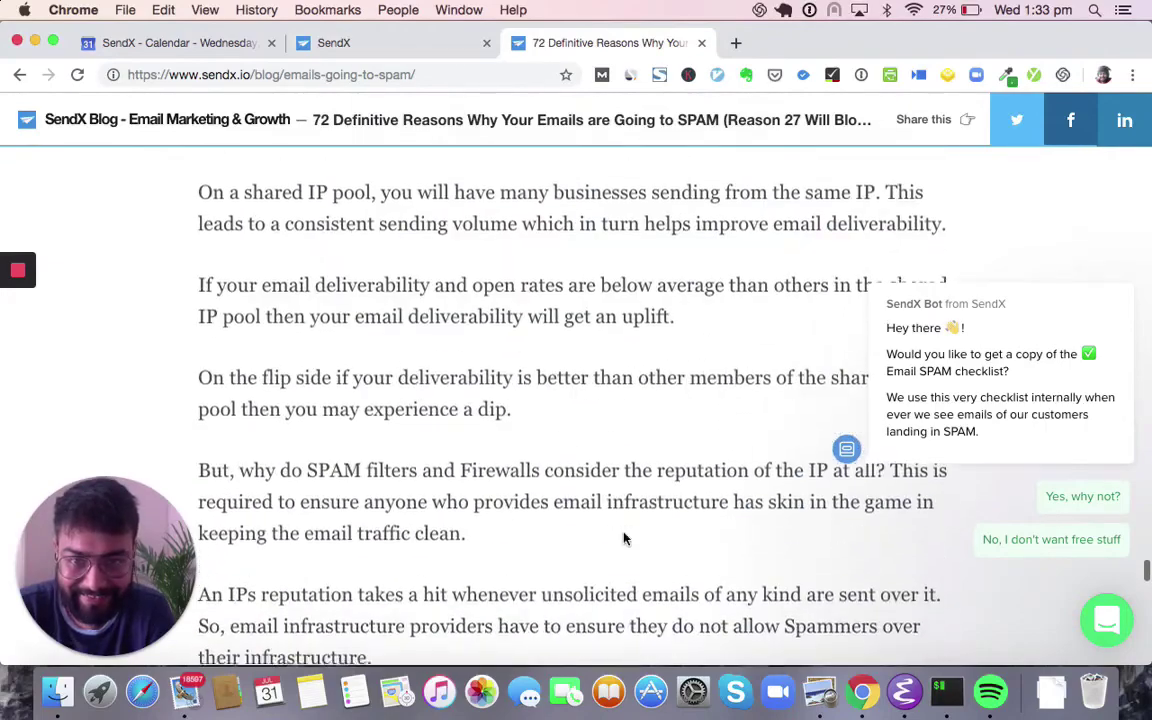
scroll(622, 540, up, 4)
scroll(577, 304, down, 20)
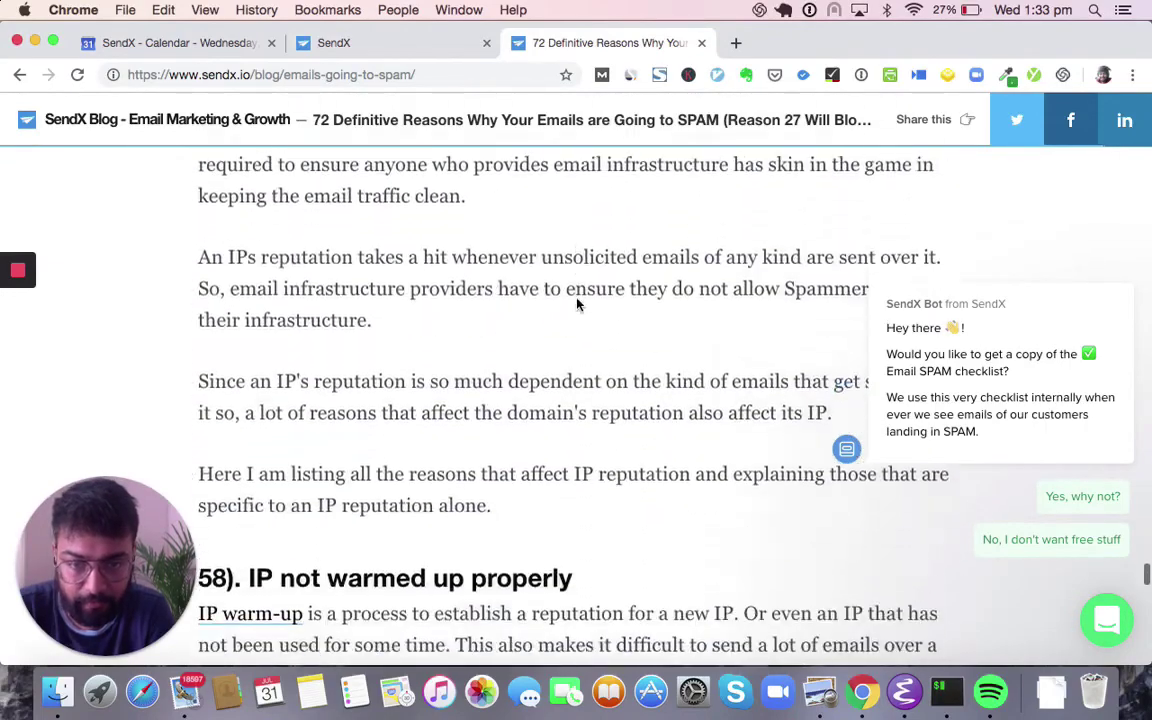
scroll(577, 304, down, 20)
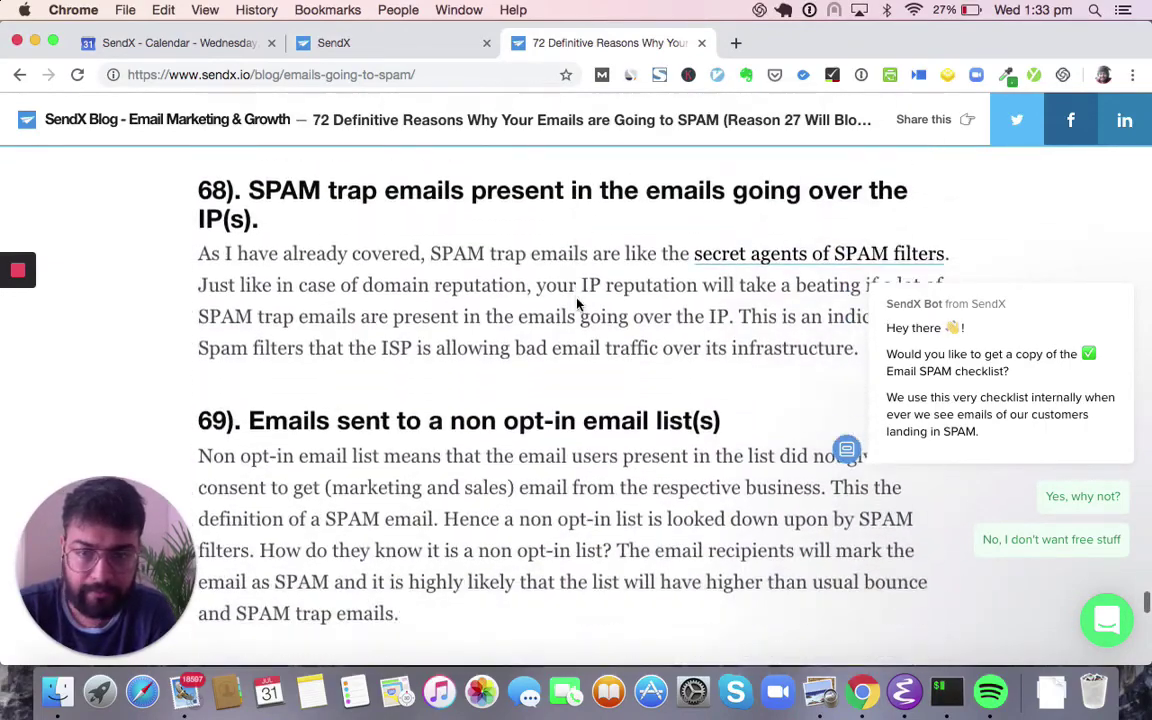
scroll(577, 304, down, 20)
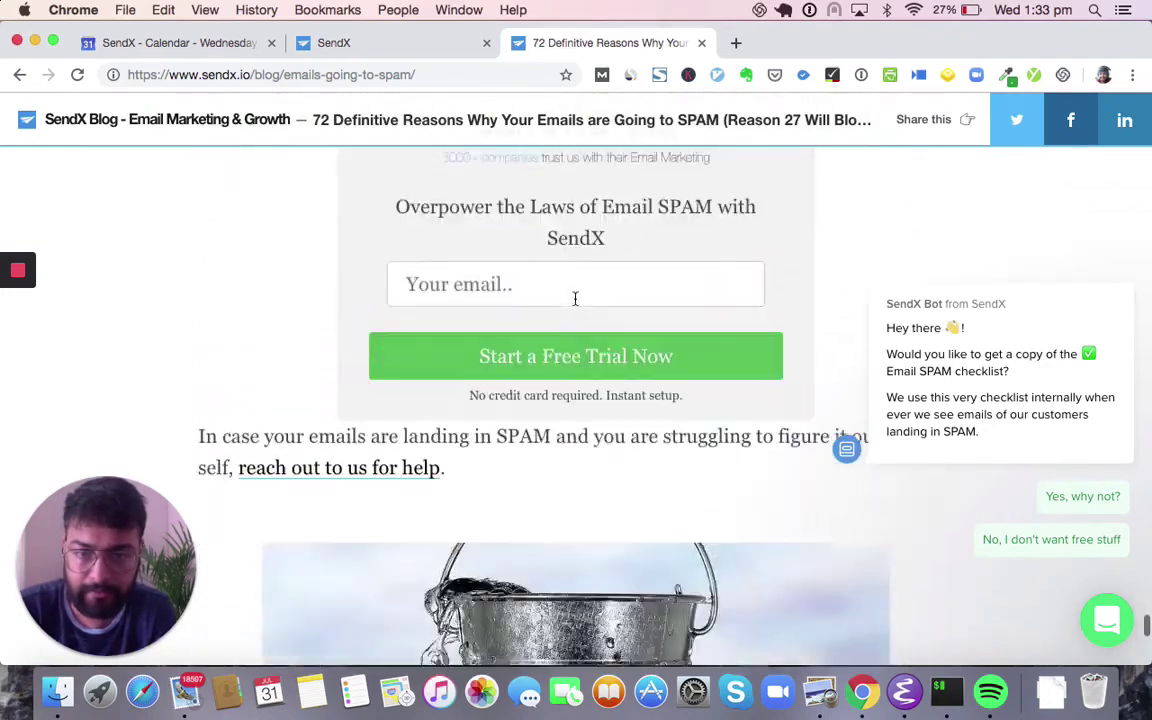
scroll(575, 304, up, 5)
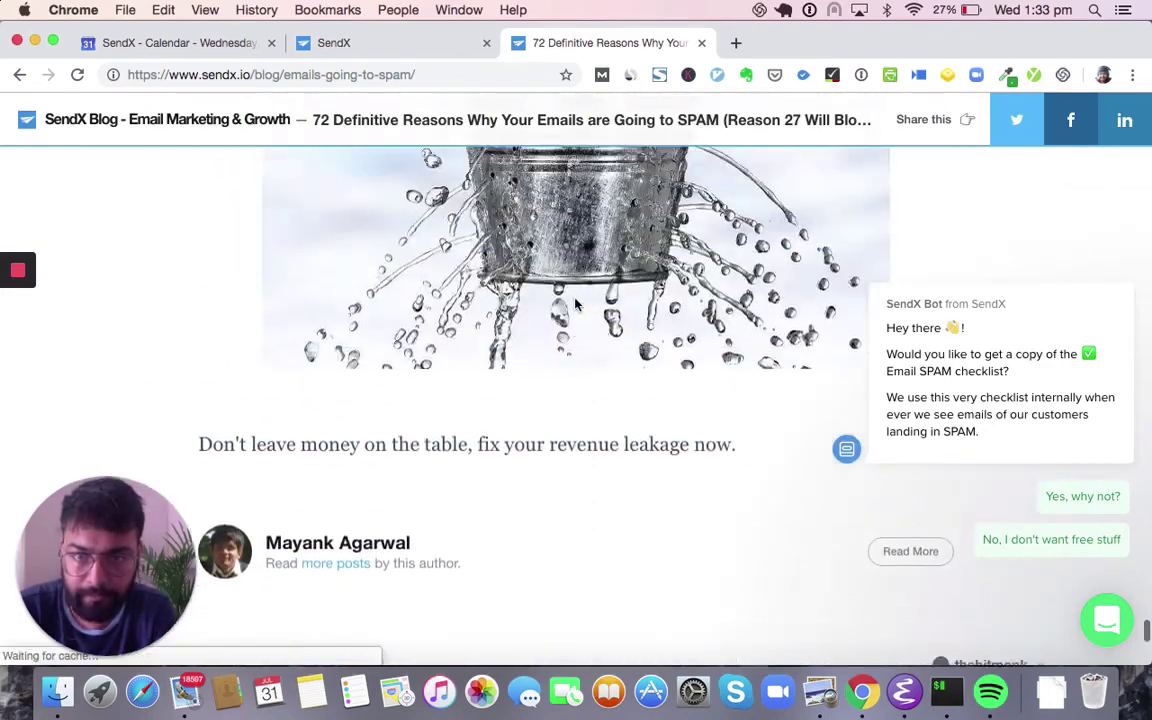
click(20, 75)
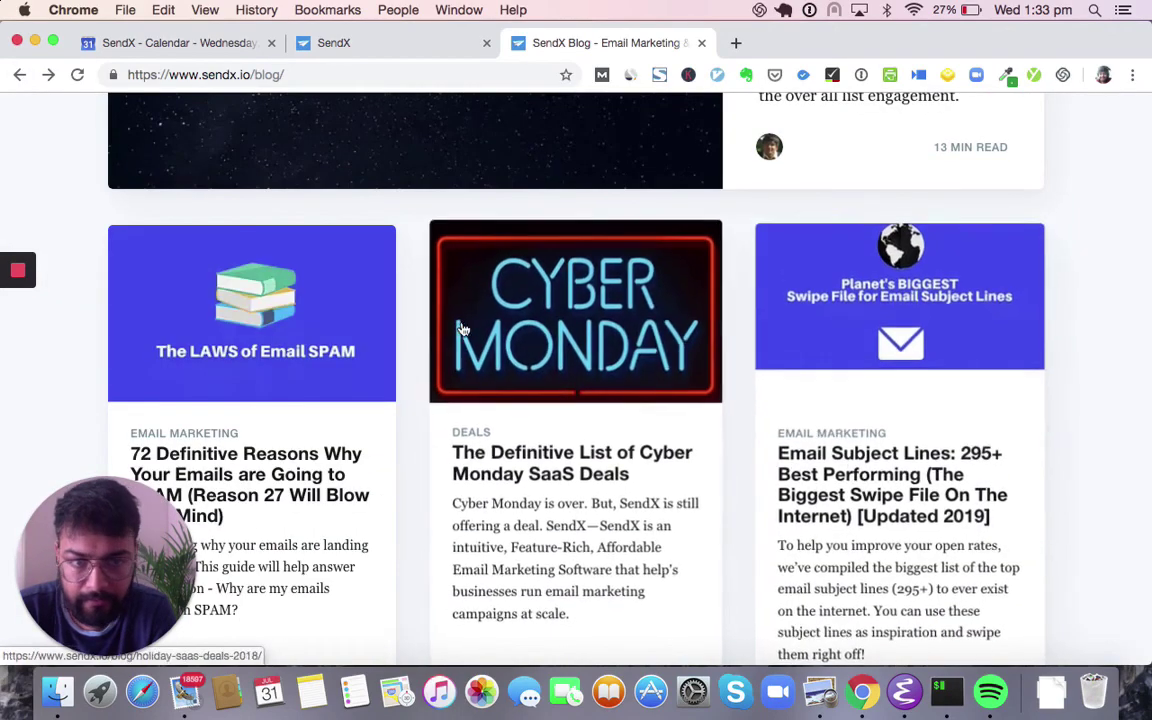
- Open the Email Subject Lines article, trigger the Download the Full Swipe File popup, then close it
click(843, 329)
scroll(355, 390, down, 15)
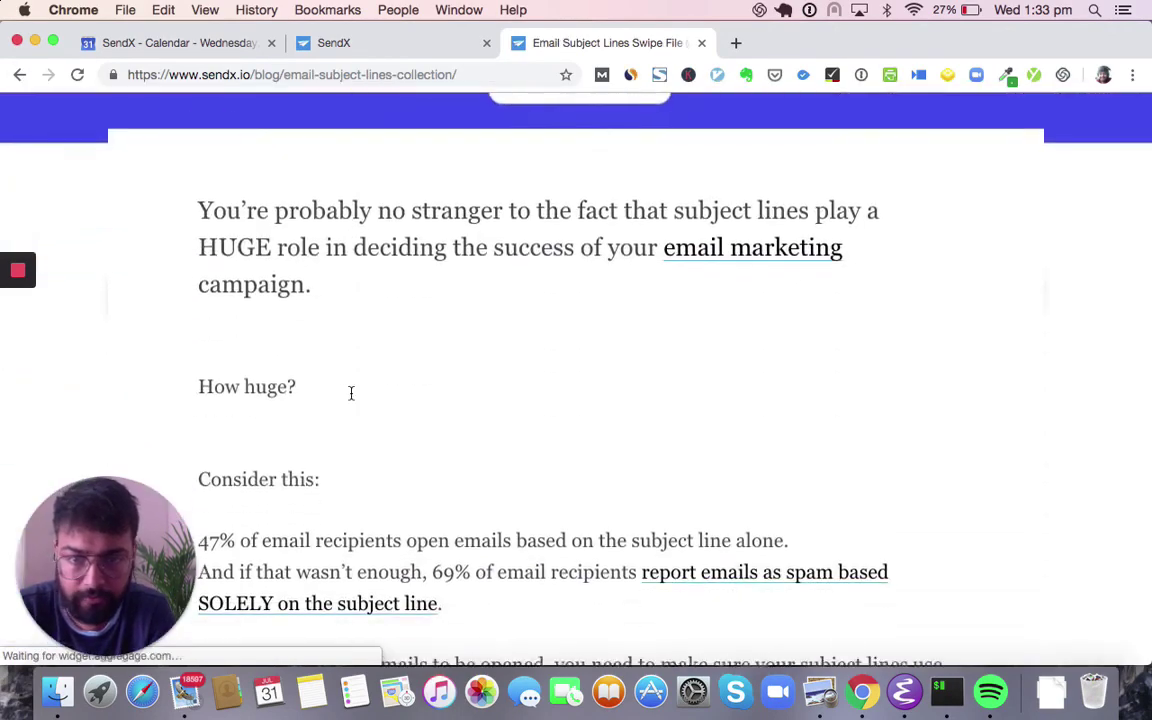
scroll(352, 393, down, 10)
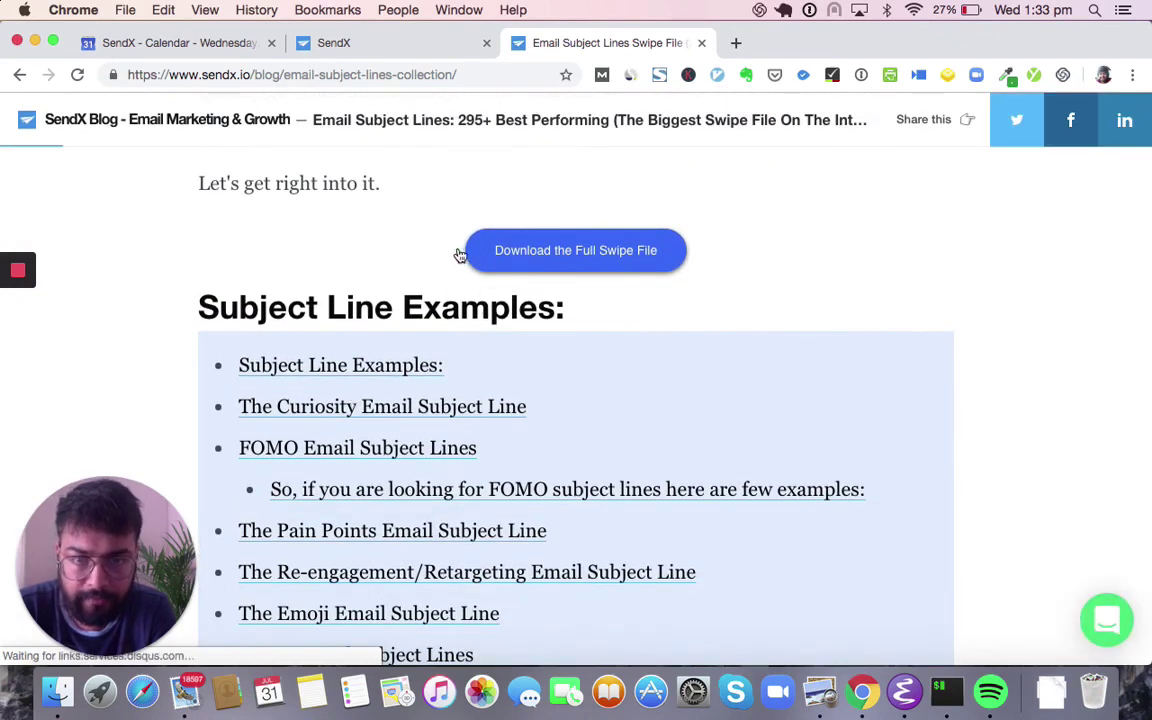
click(621, 254)
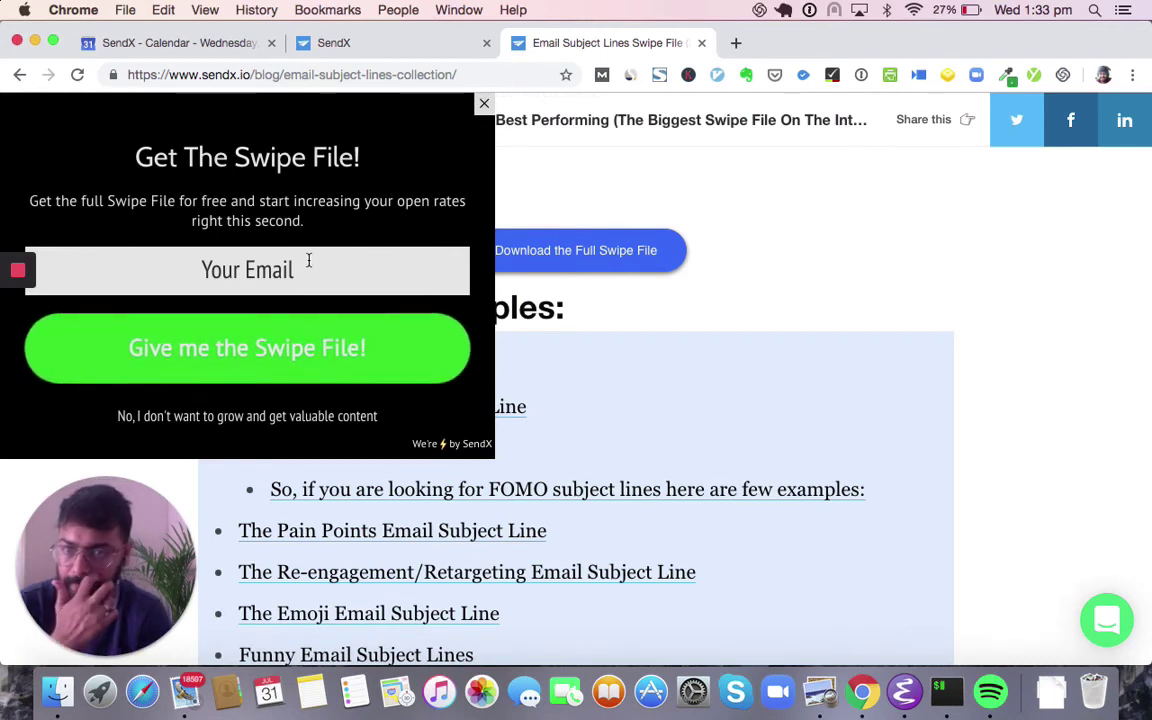
click(481, 105)
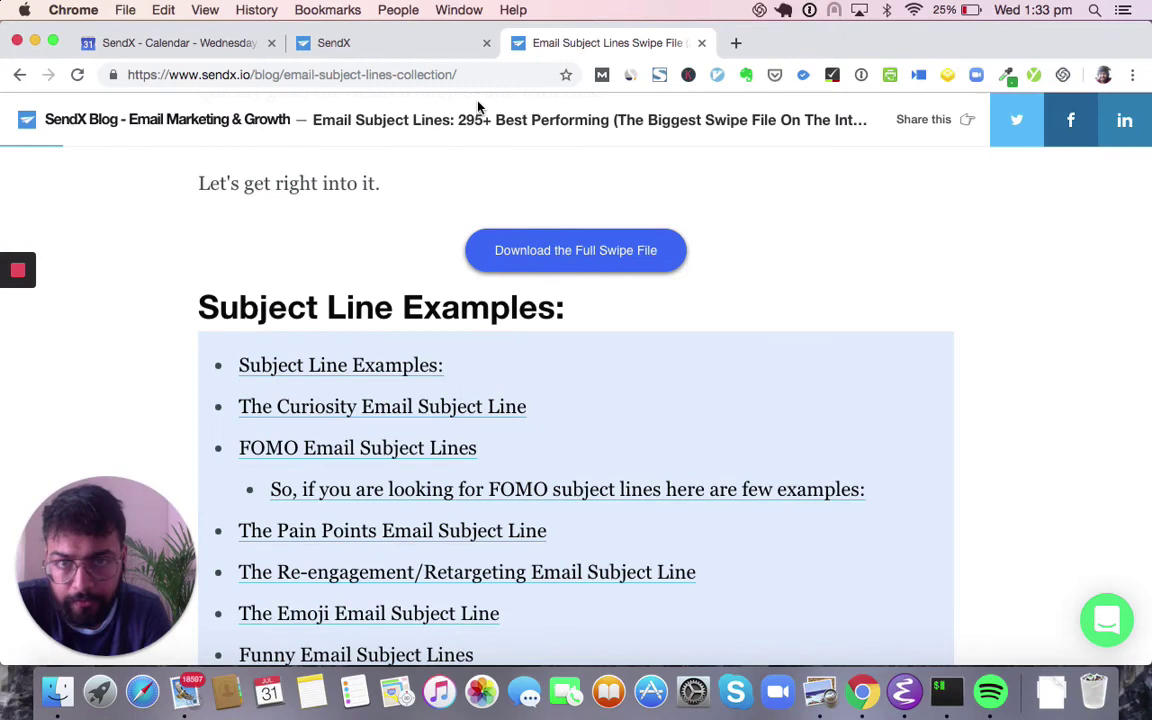
- Close the blog tab and open SendX's Automations page in a new tab
click(430, 46)
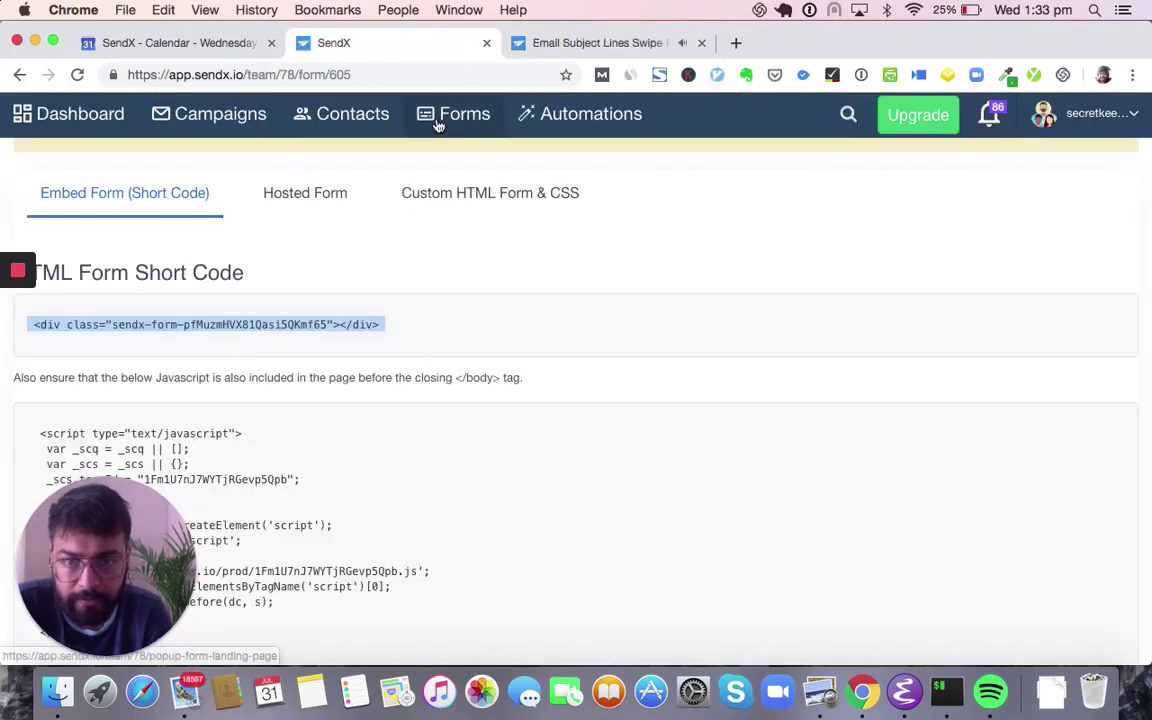
click(703, 43)
scroll(480, 145, up, 5)
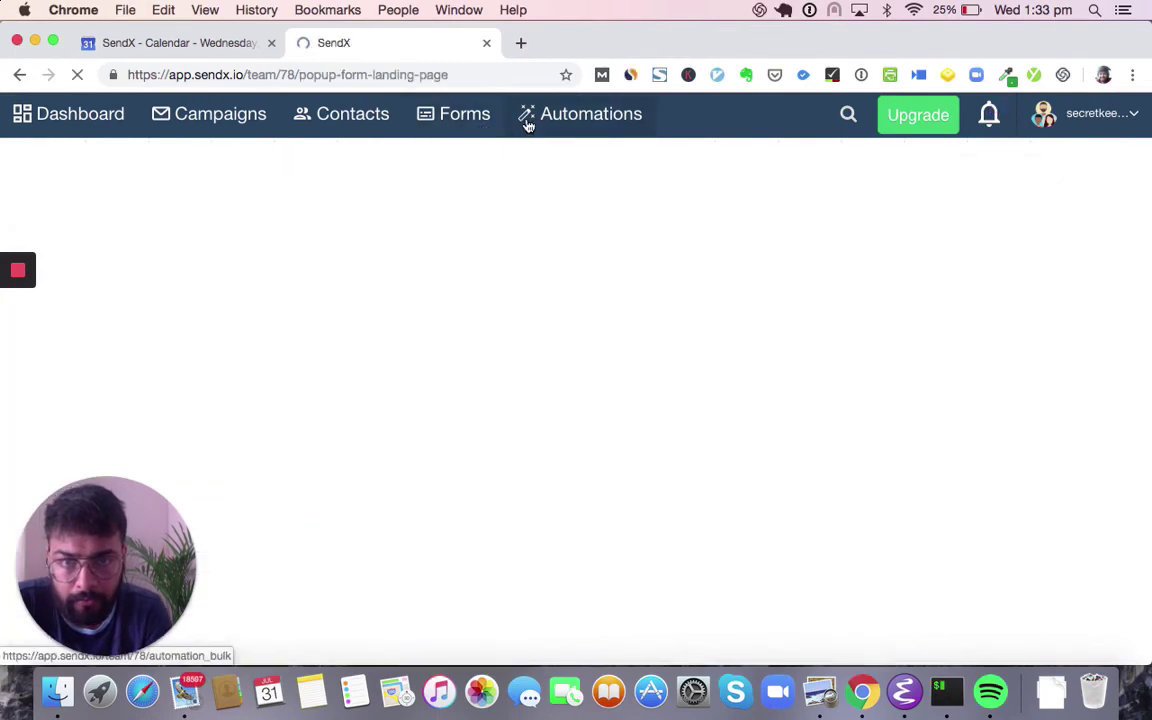
right_click(527, 118)
click(558, 130)
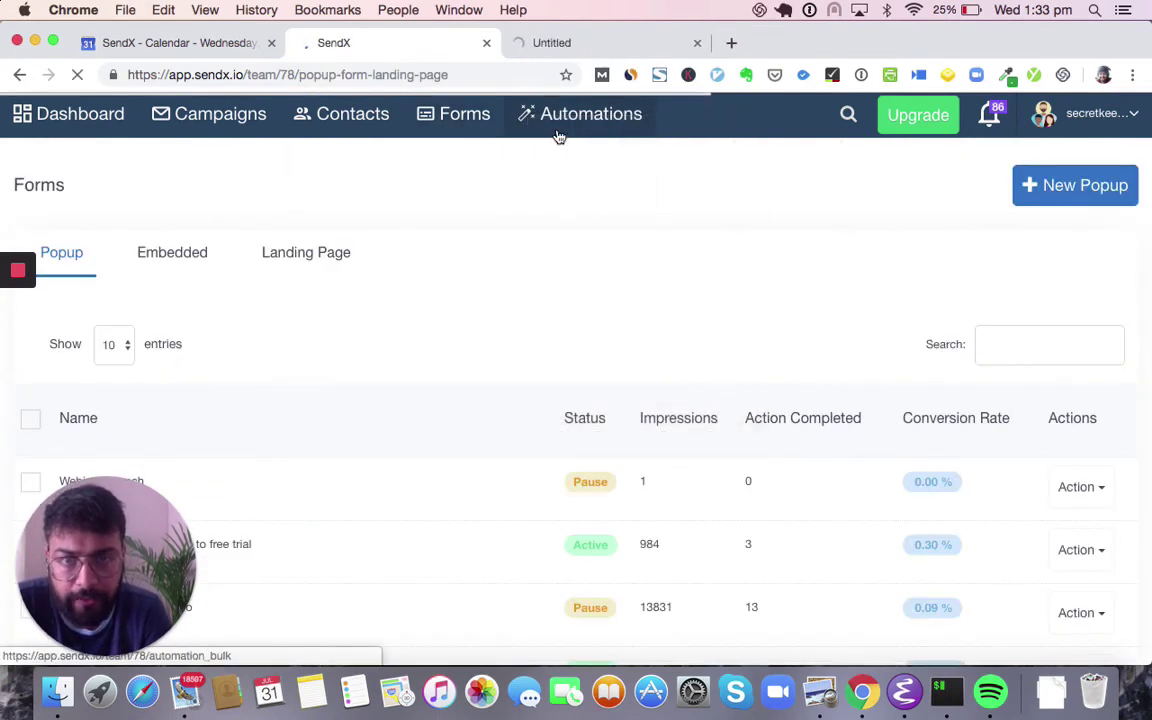
click(571, 44)
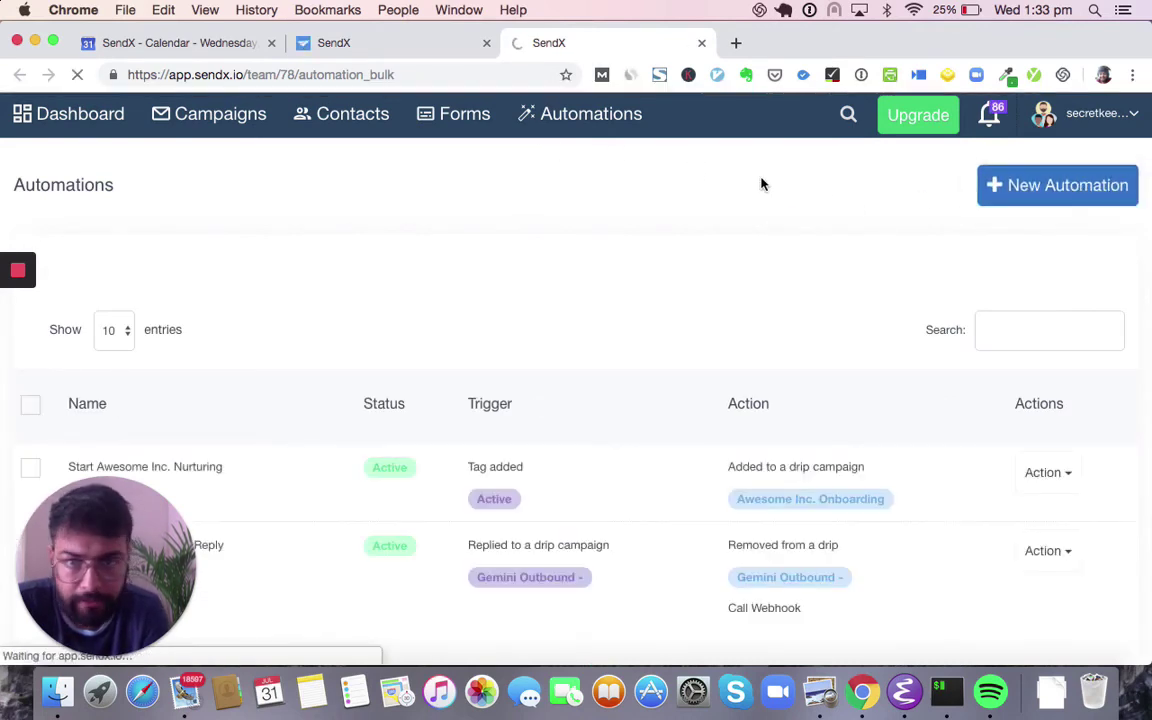
- Set the automation trigger to 'Contact added via popup form'
scroll(635, 345, down, 1)
scroll(635, 345, down, 4)
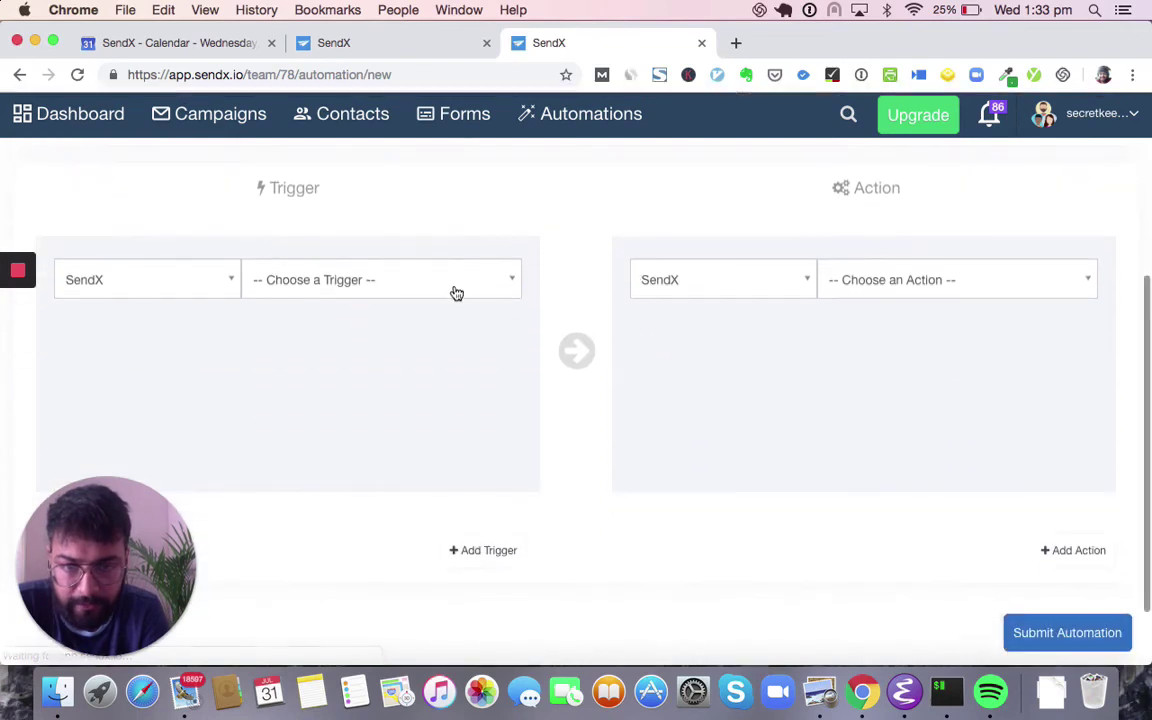
click(450, 278)
scroll(422, 414, down, 3)
scroll(422, 416, up, 3)
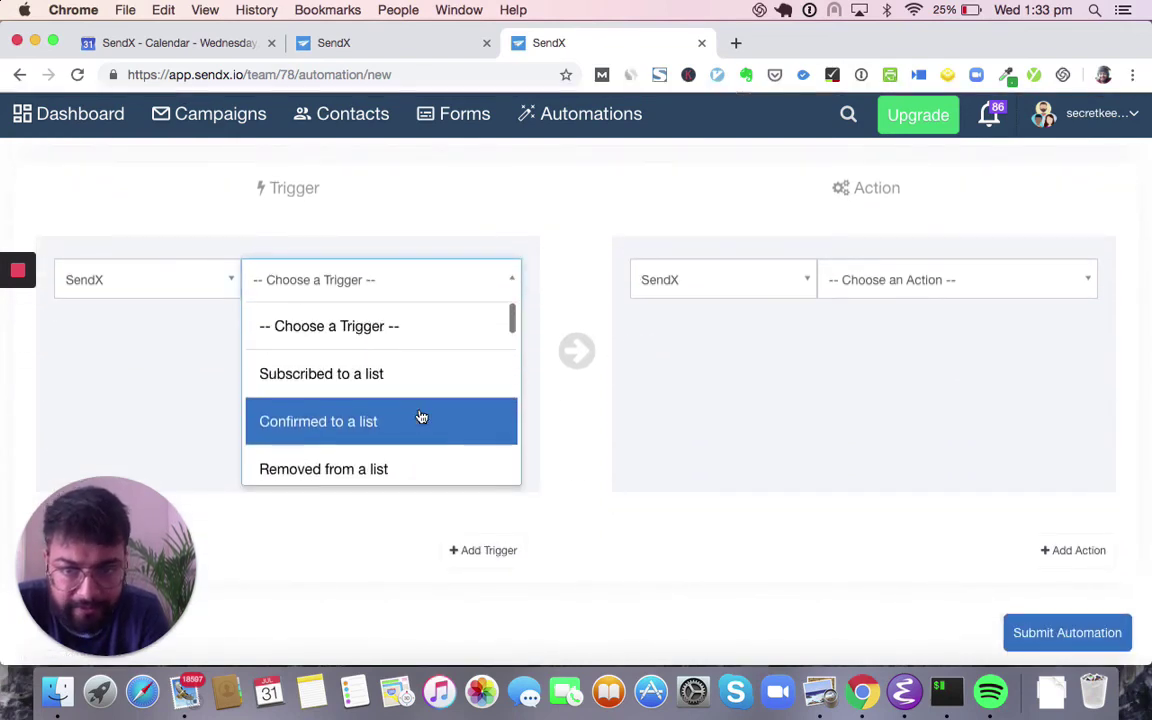
scroll(343, 389, down, 1)
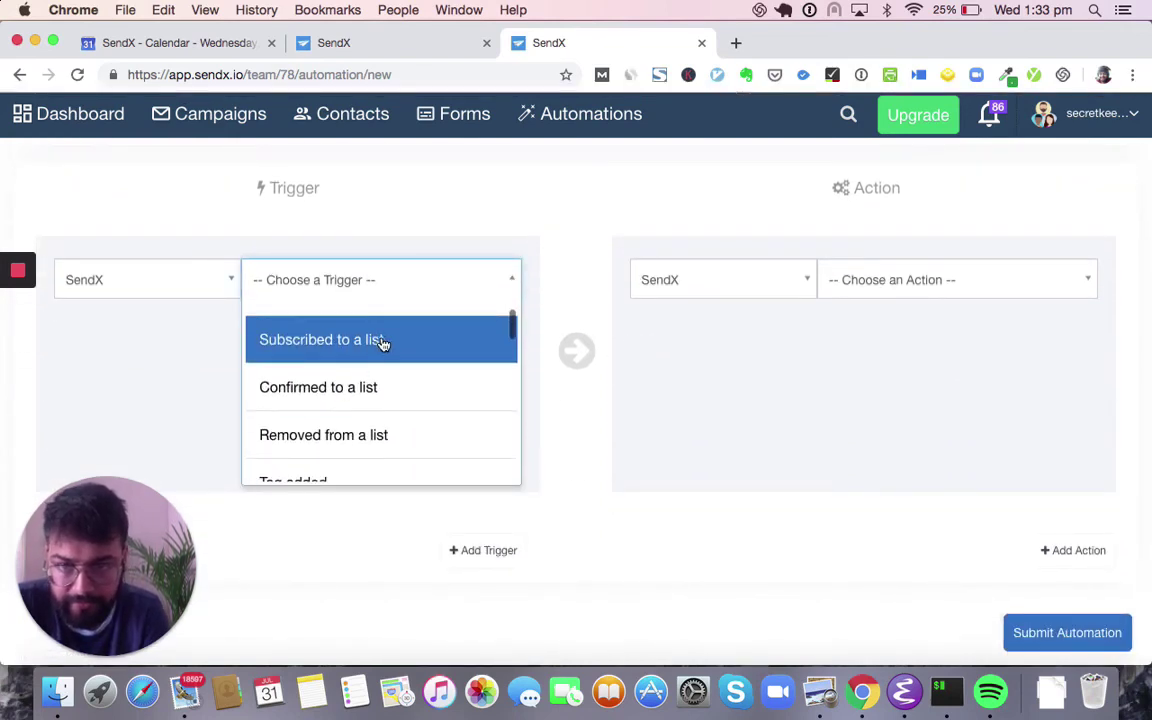
scroll(381, 390, down, 10)
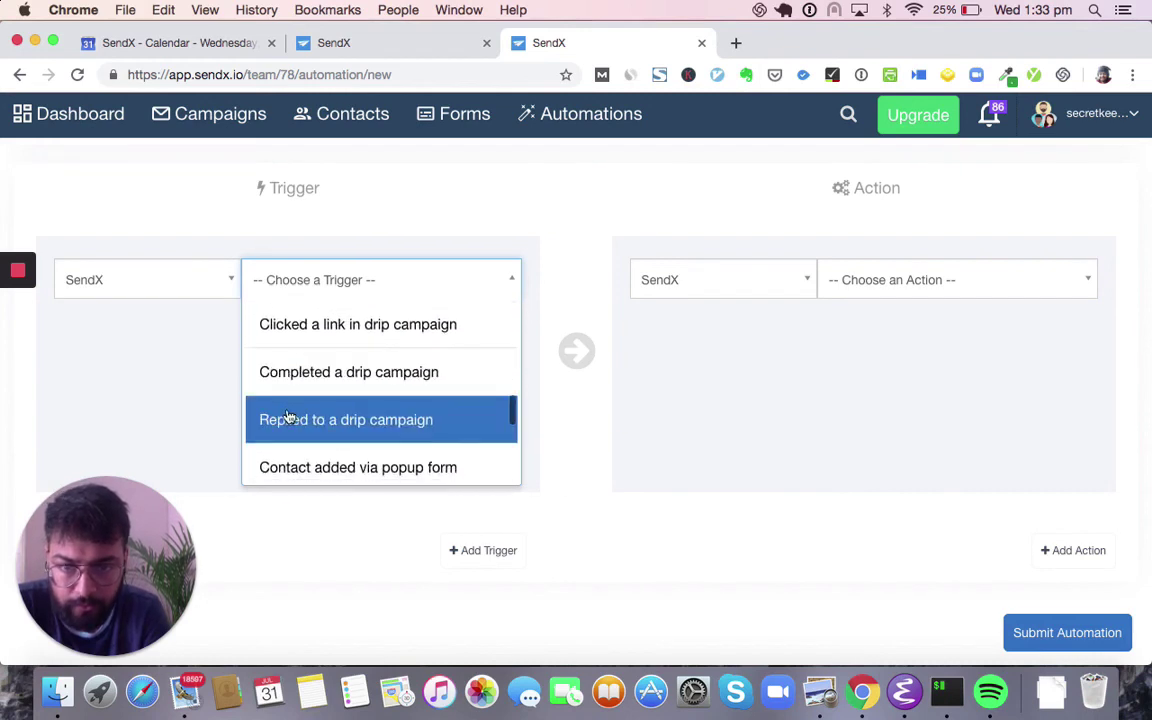
scroll(290, 425, down, 4)
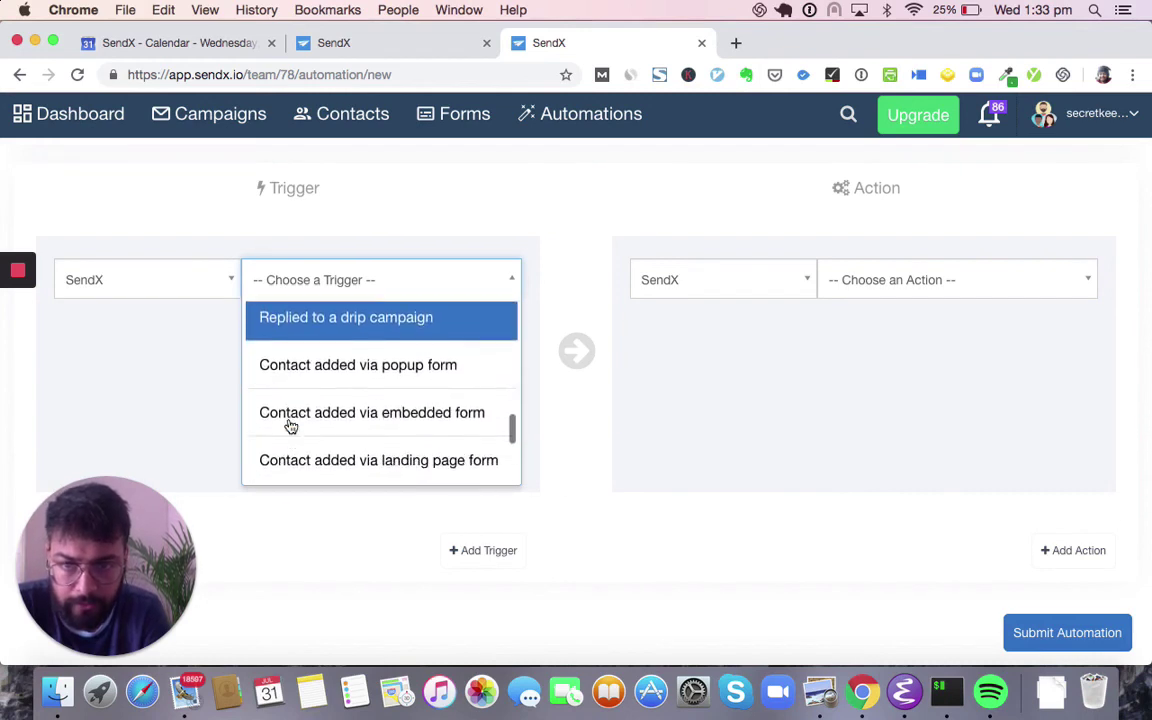
click(389, 358)
- Set the automation action to 'Added to a drip campaign'
click(904, 292)
scroll(925, 330, down, 8)
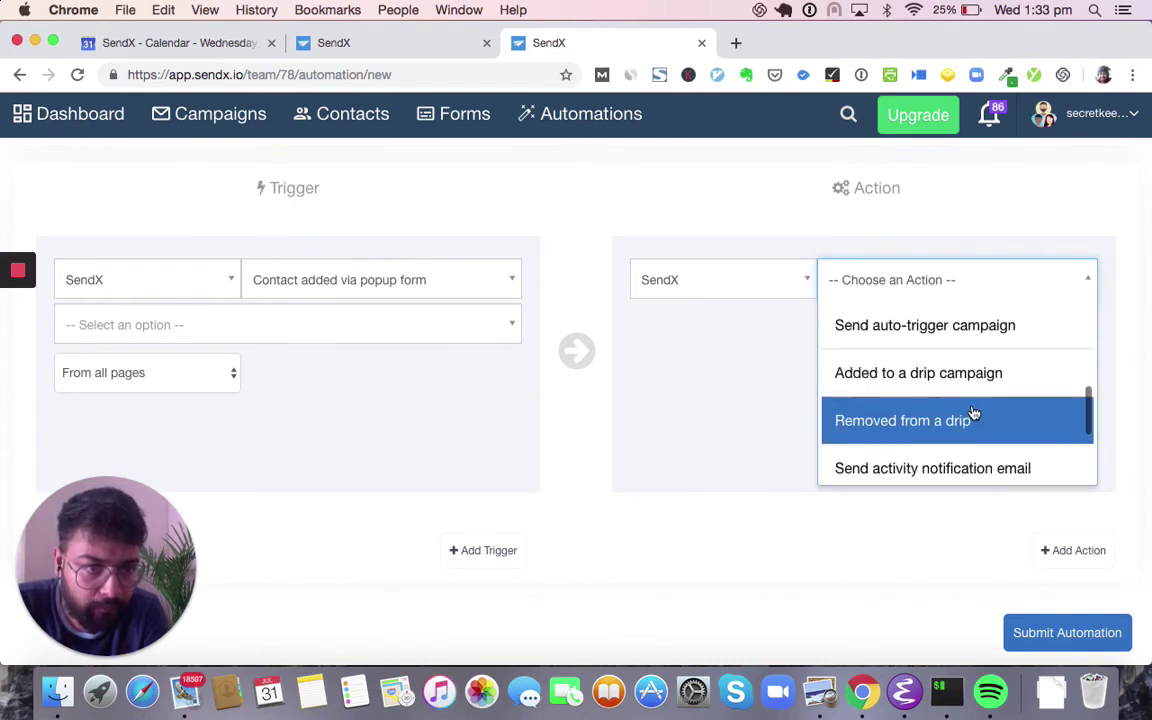
scroll(956, 404, up, 1)
click(941, 412)
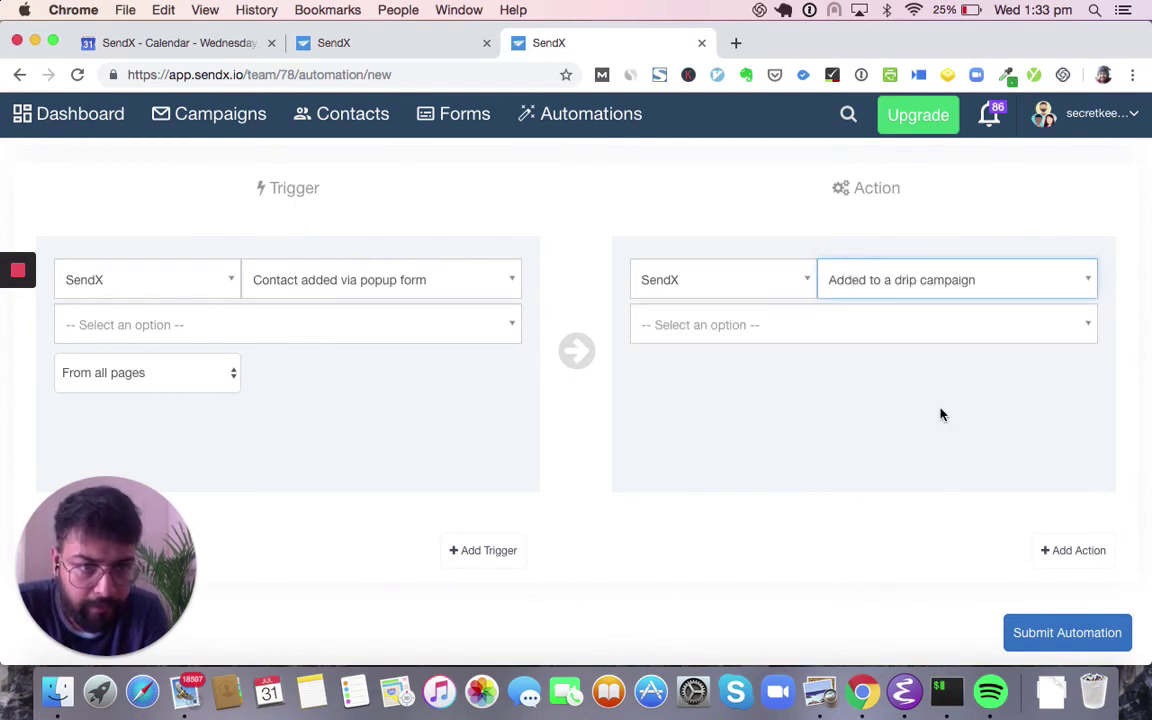
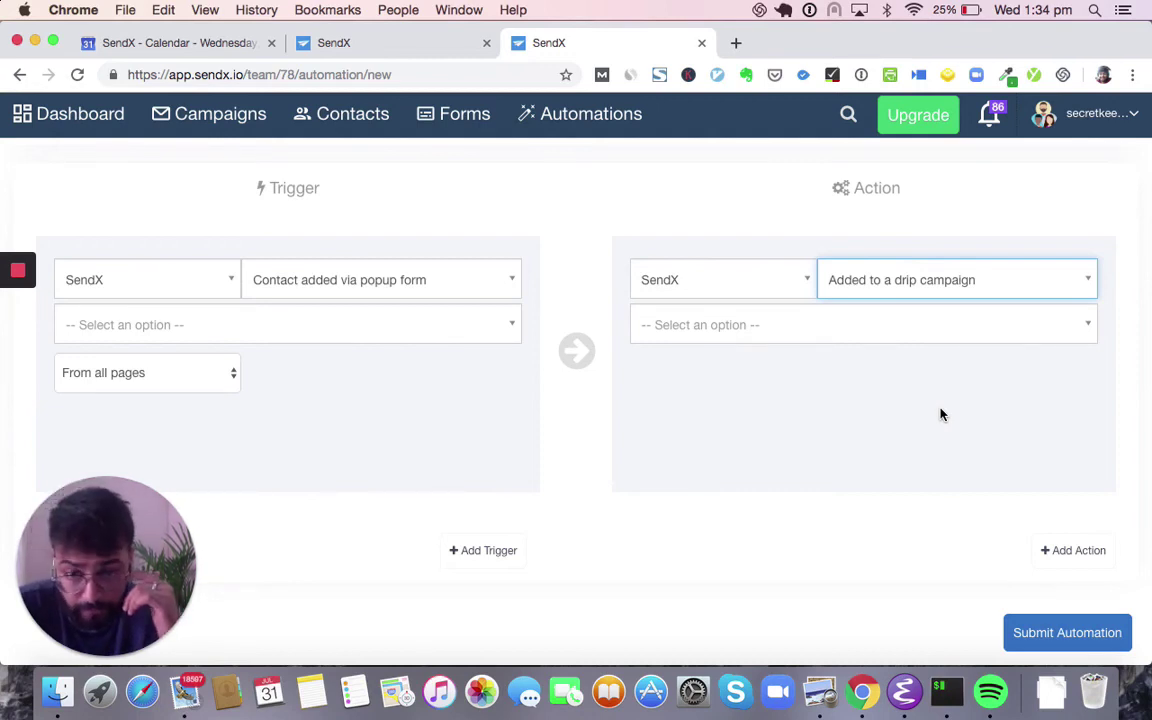
- Open Forms and show the Landing Page list with impressions and conversion rates
scroll(940, 414, up, 3)
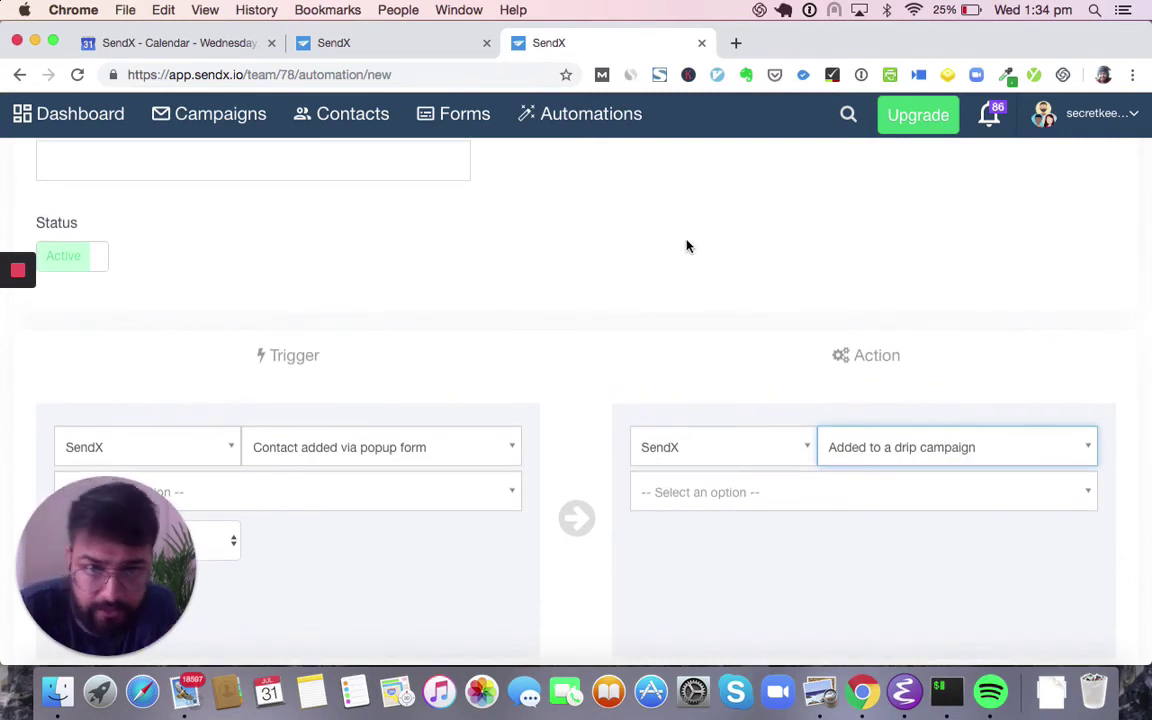
click(482, 133)
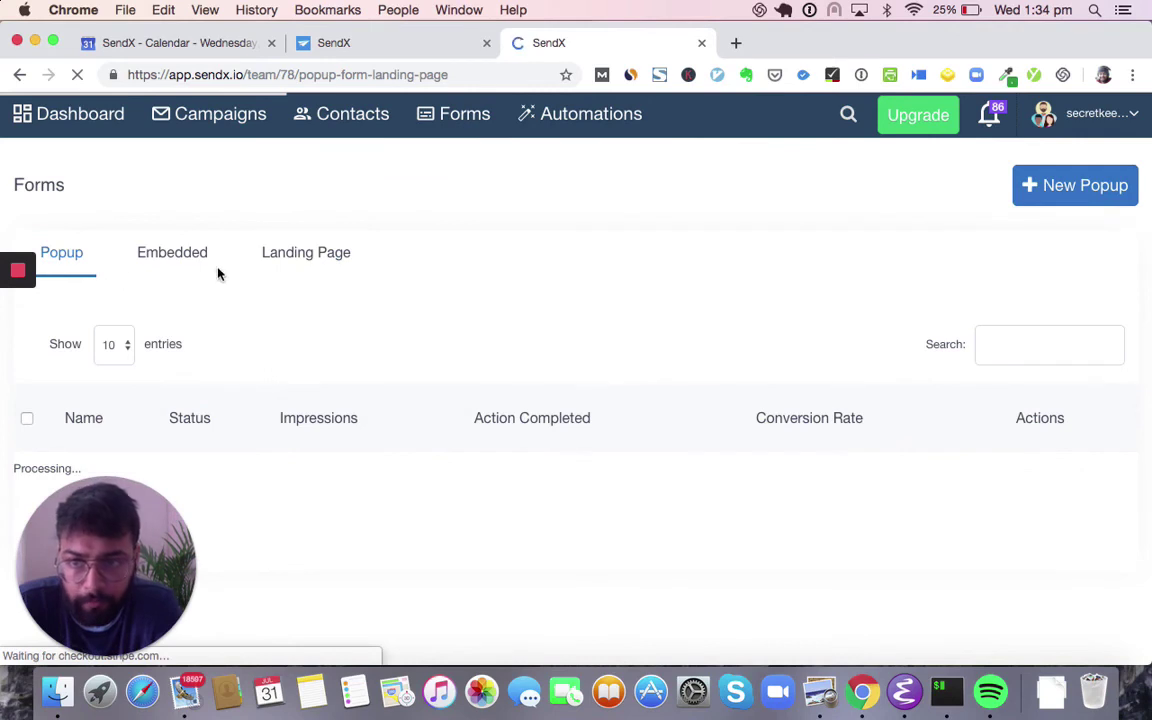
click(303, 260)
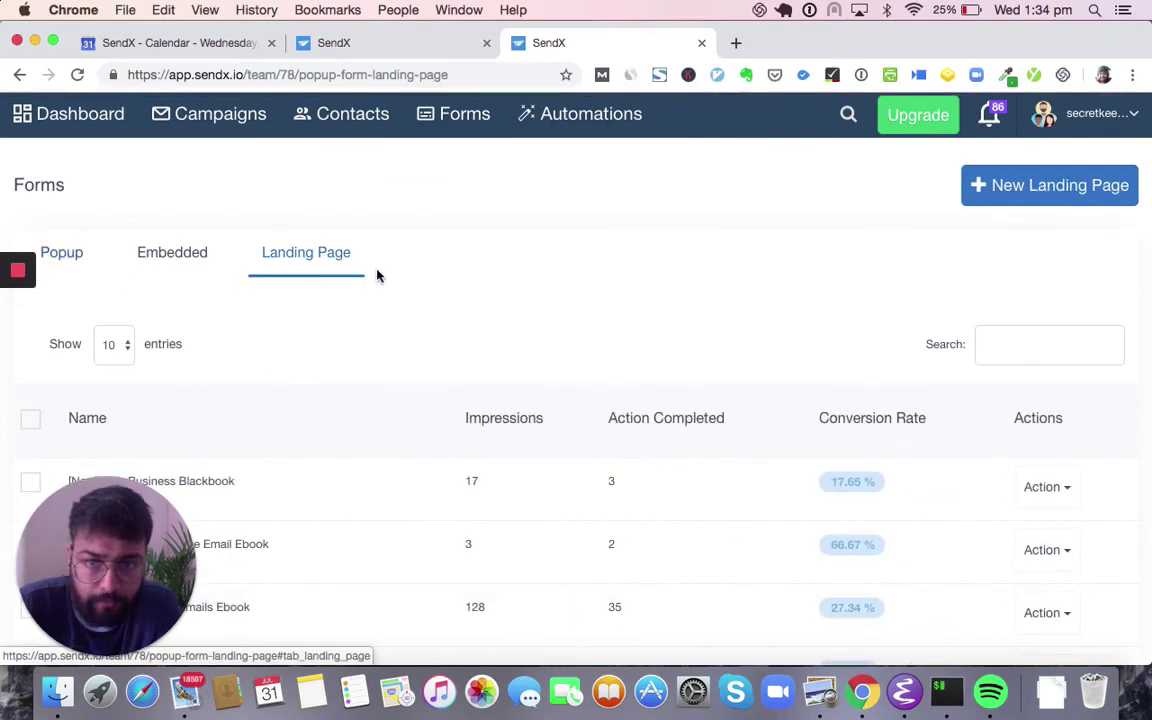
scroll(867, 313, down, 2)
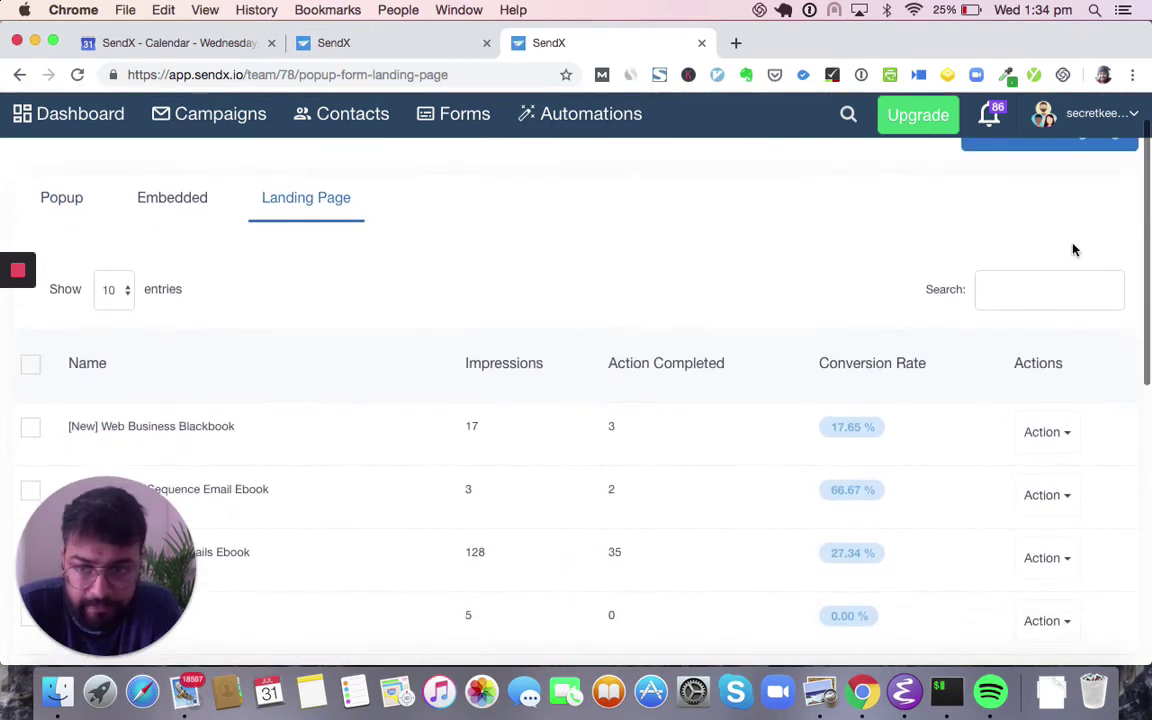
- Start a new landing page named 'SEO Course Launch'
click(1030, 177)
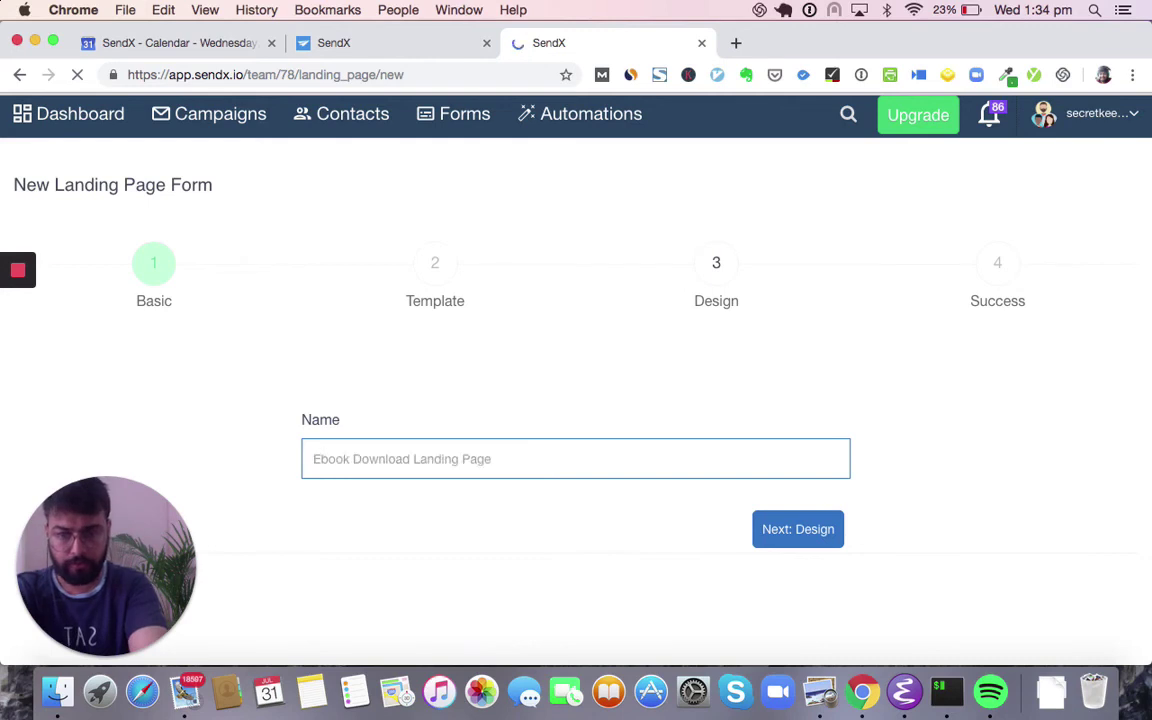
text(EO)
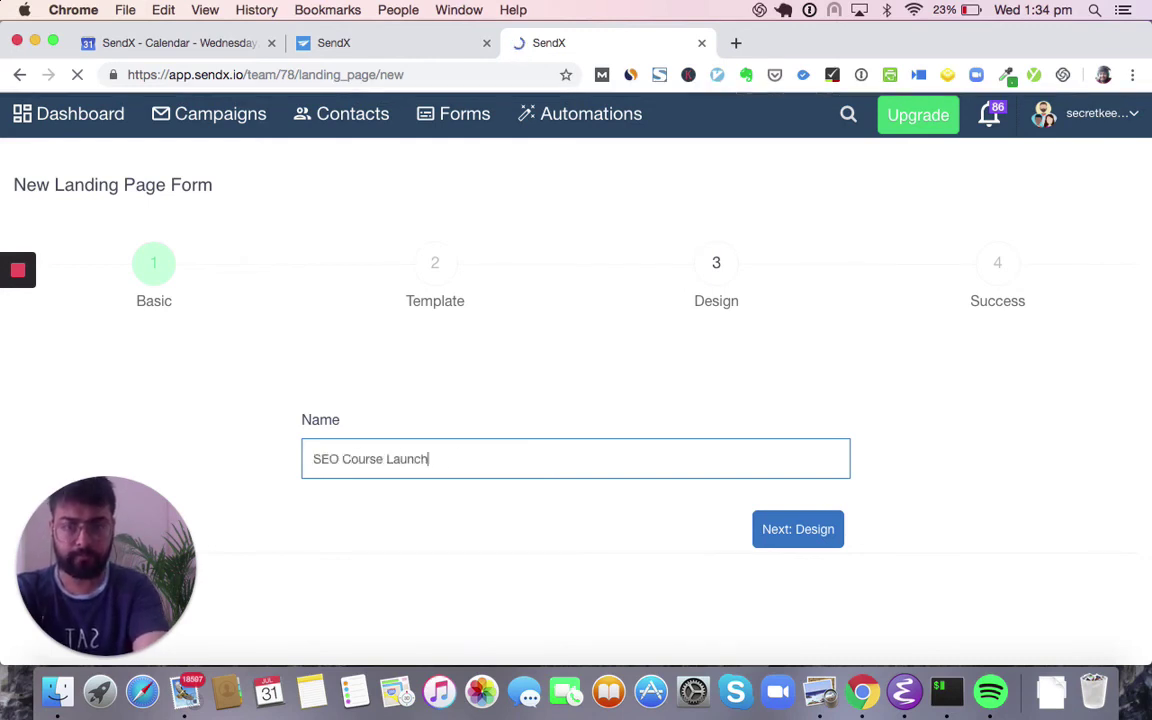
text( Course Launch)
click(820, 547)
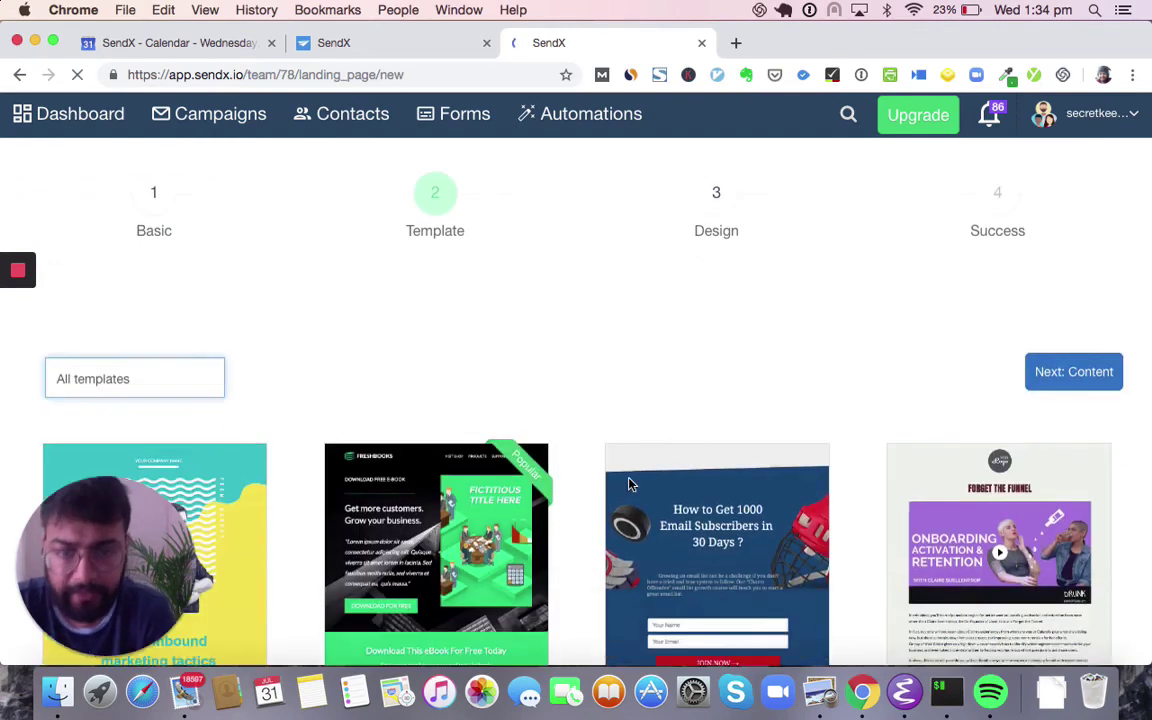
- Apply the Upcoming Webinar template and continue to content editing
scroll(629, 484, down, 5)
scroll(487, 378, down, 2)
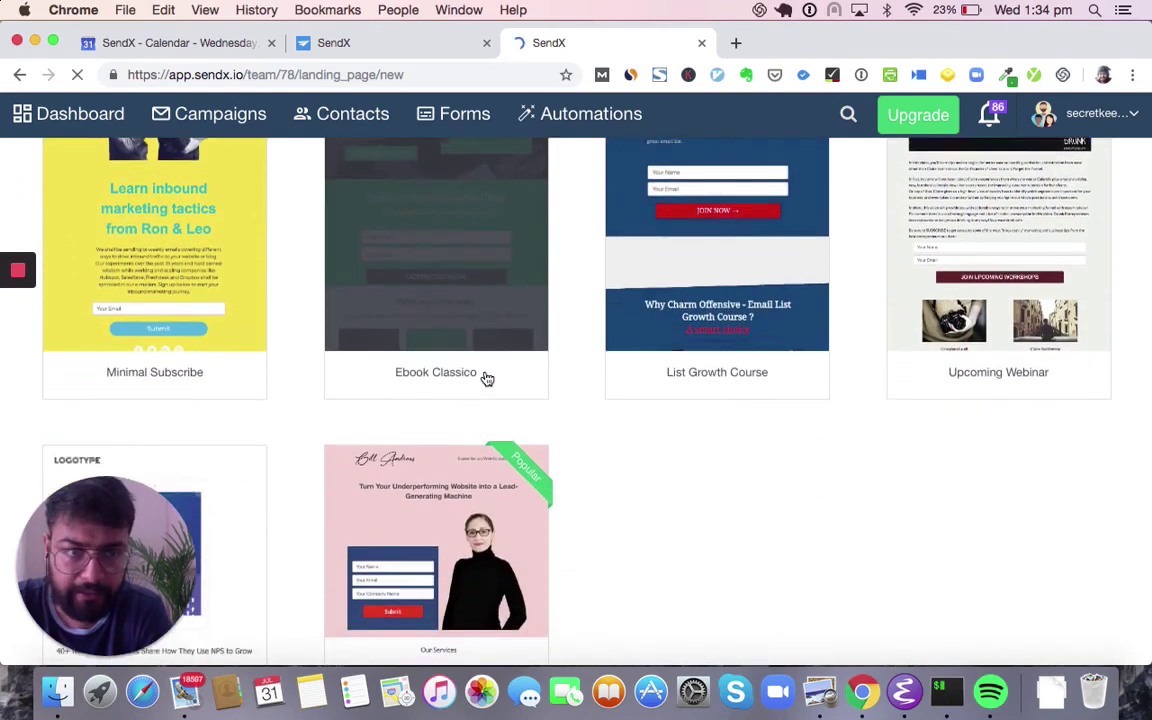
scroll(668, 368, down, 5)
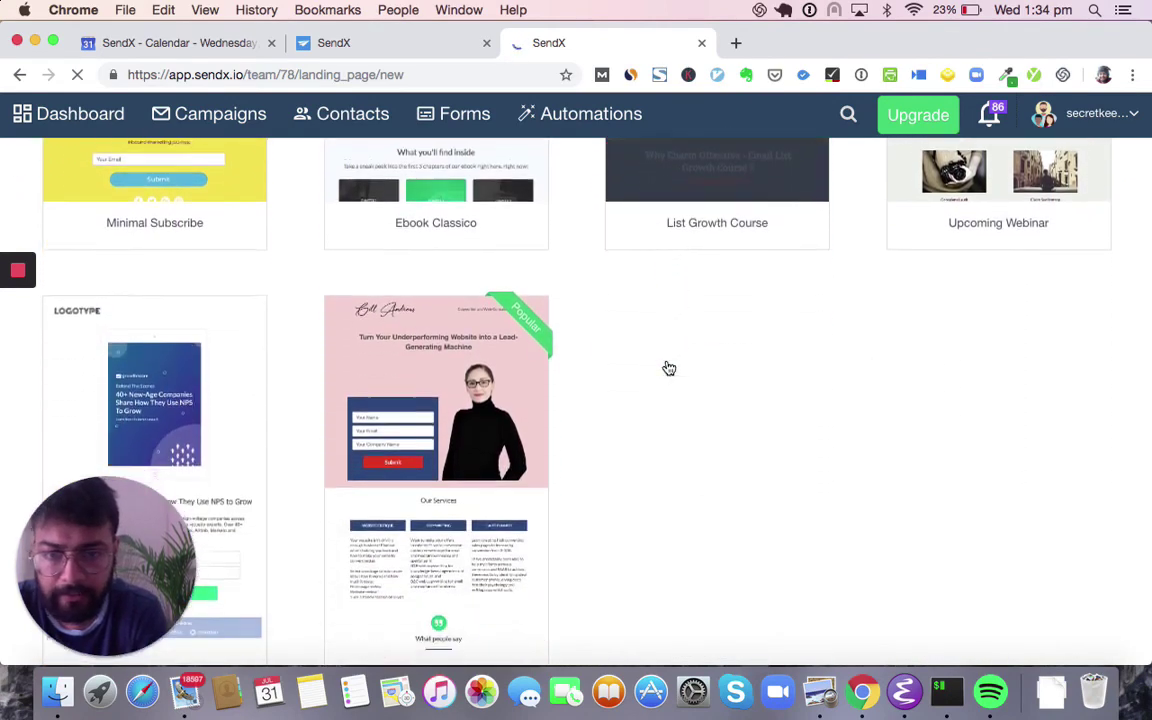
scroll(476, 441, up, 4)
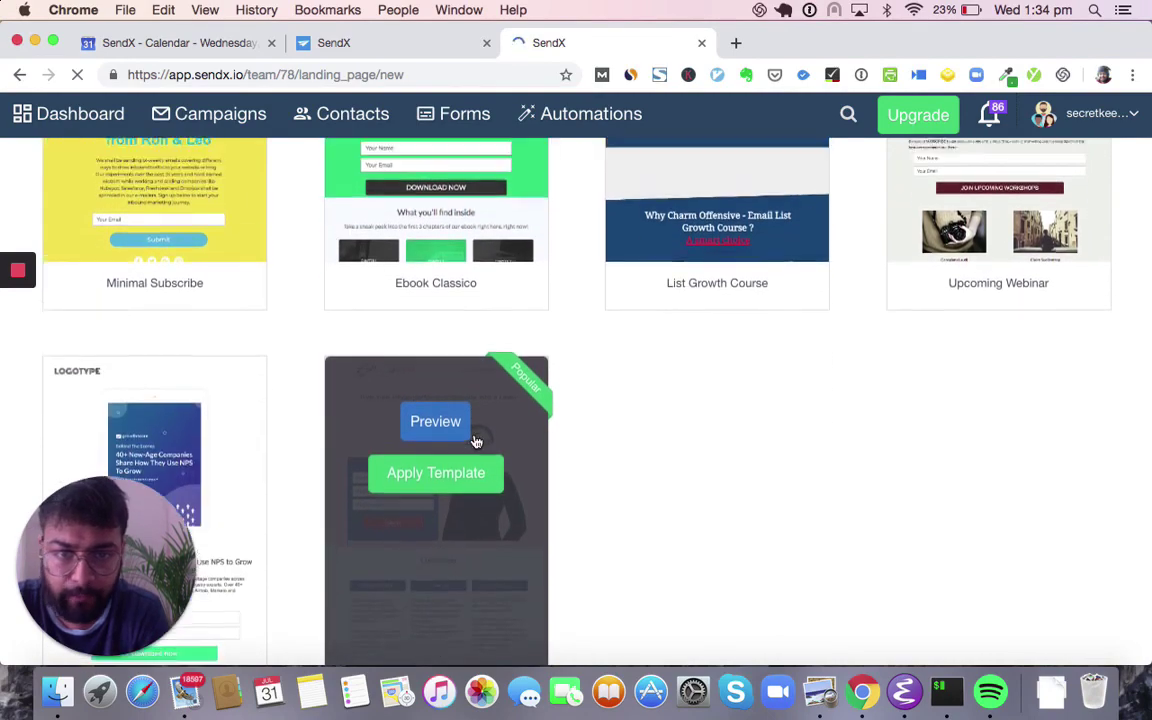
scroll(474, 440, up, 5)
click(1029, 443)
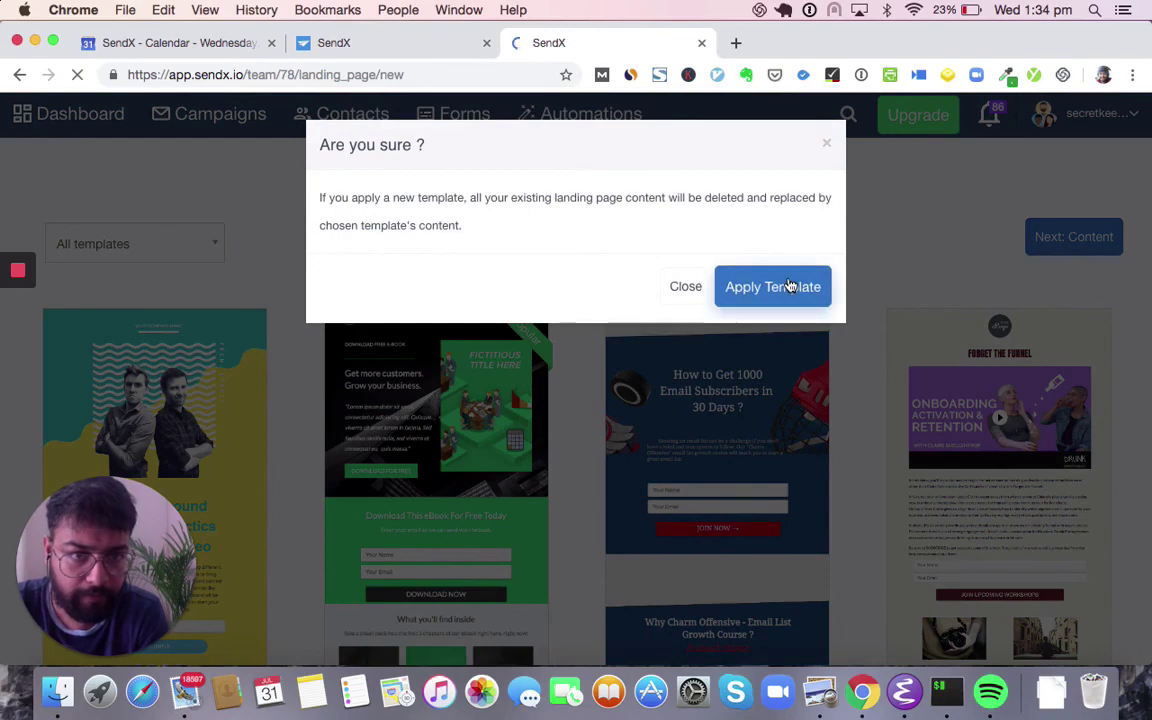
click(790, 286)
click(1060, 247)
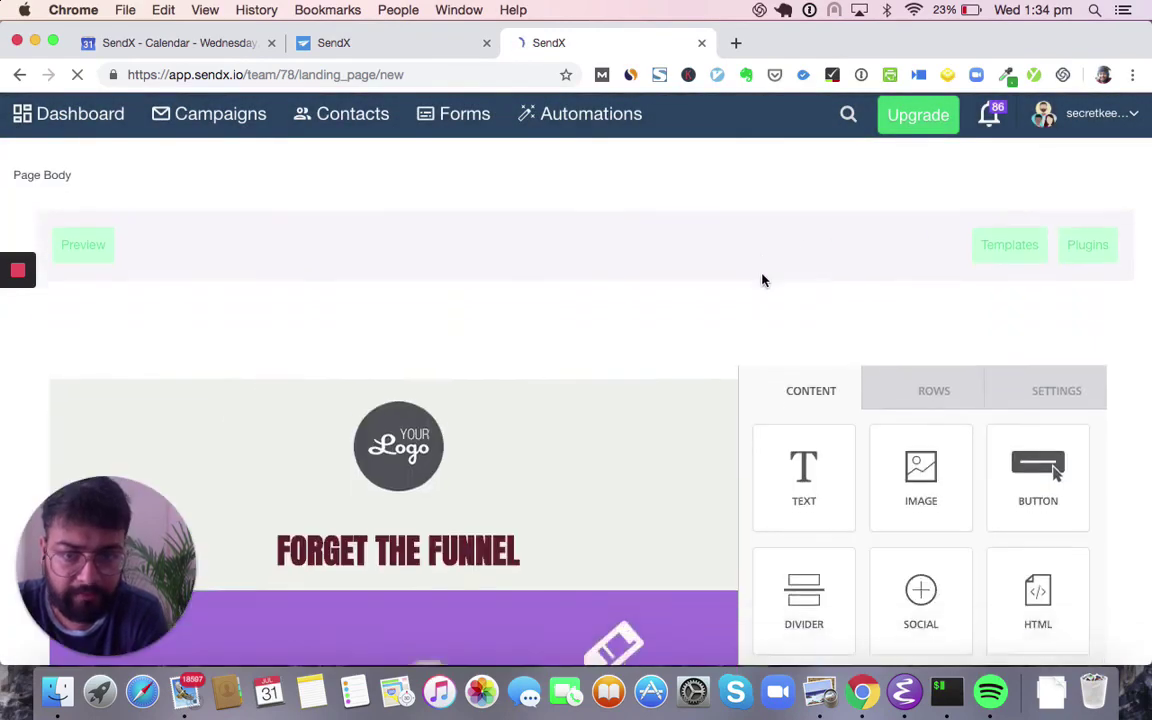
- Add an HTML block just under the page header
scroll(761, 278, down, 5)
scroll(562, 398, down, 10)
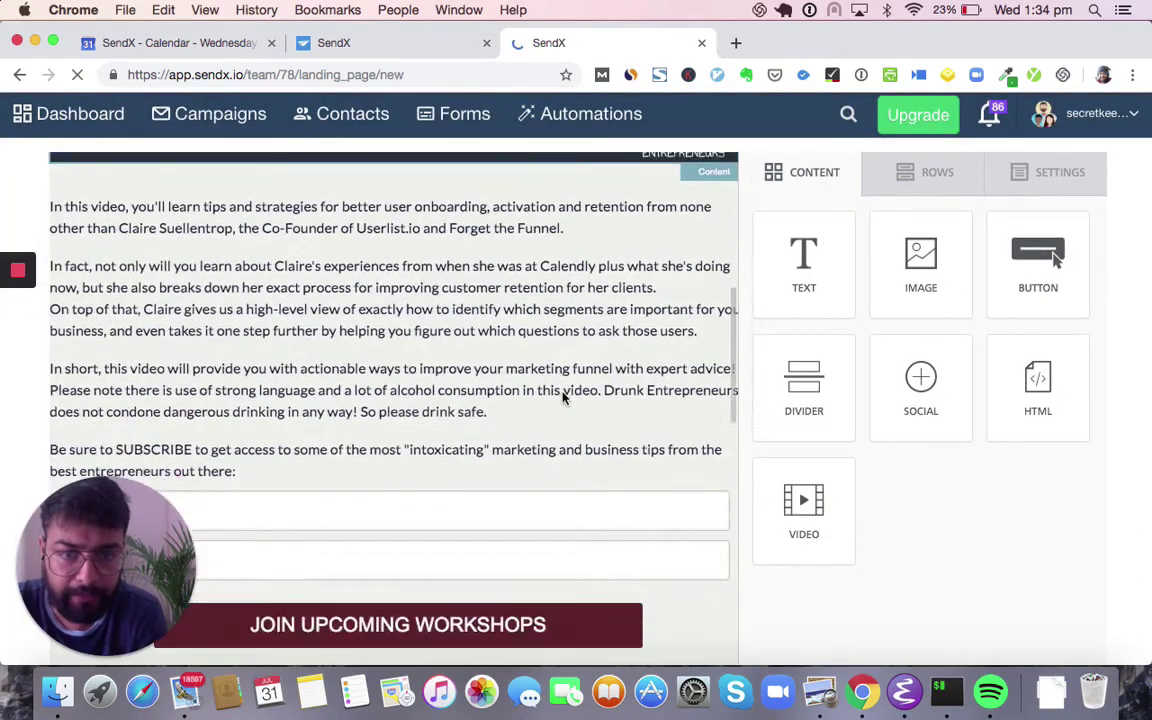
scroll(566, 330, up, 5)
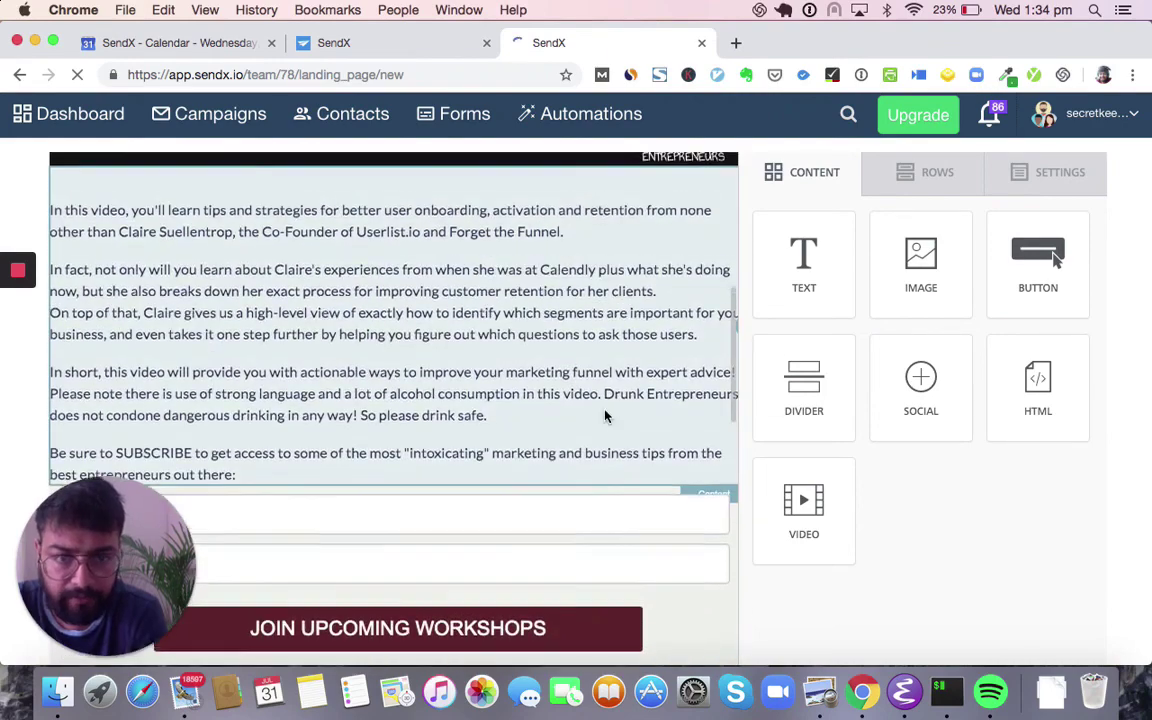
scroll(607, 416, up, 4)
scroll(656, 483, down, 3)
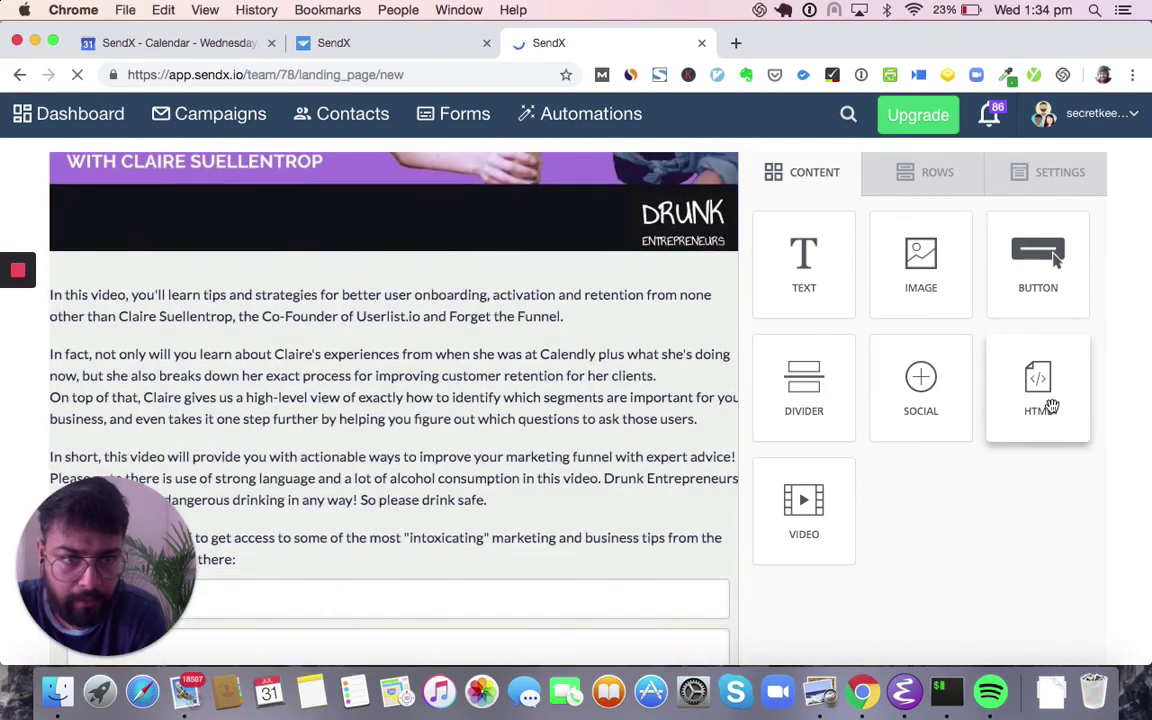
drag(1049, 398, 605, 295)
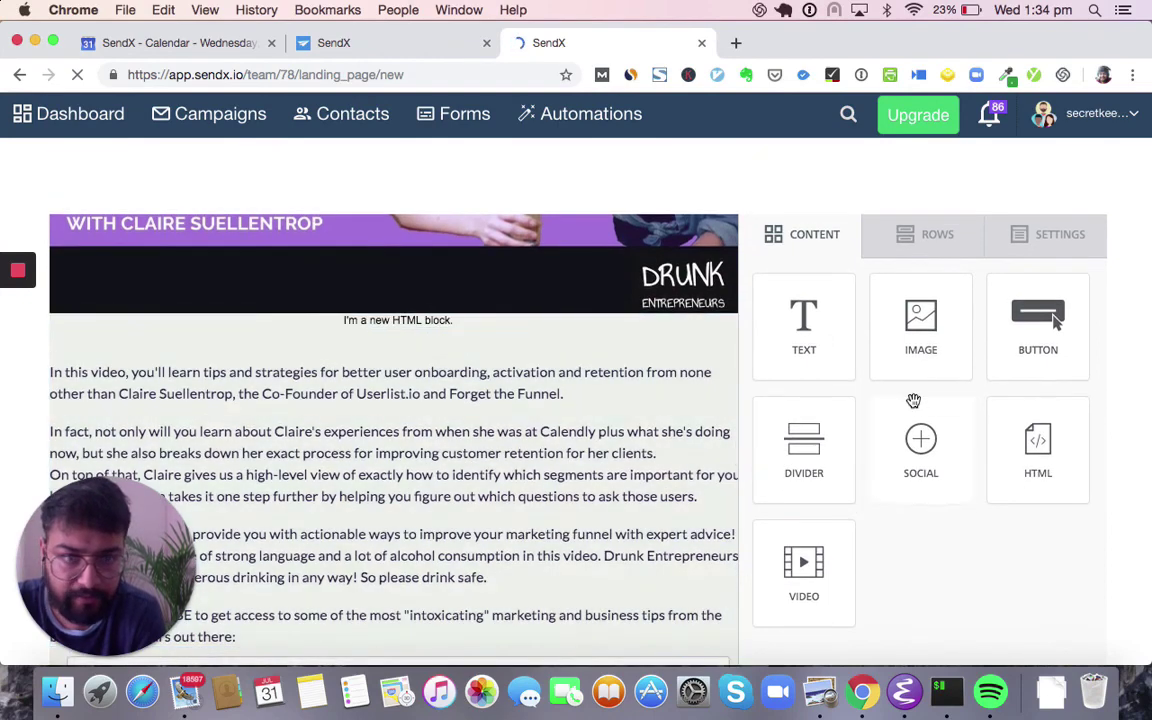
scroll(913, 399, up, 3)
- Generate a signup form in the form creator, adjust the email placeholder, and copy its code
click(1092, 214)
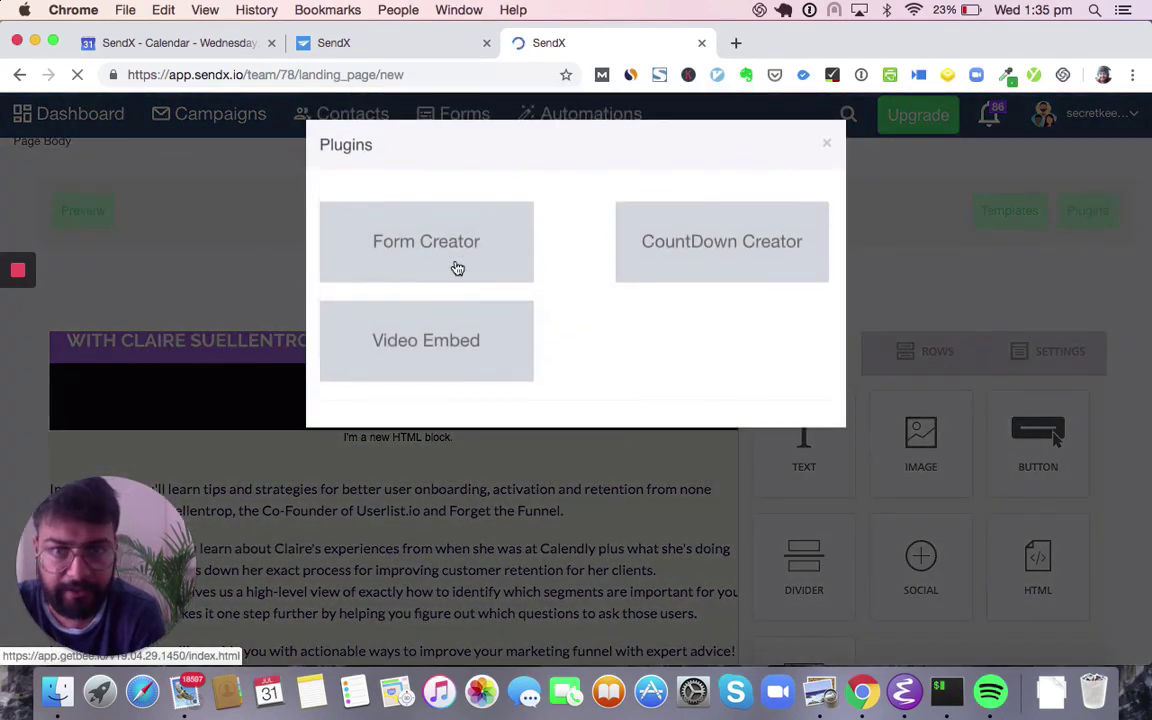
click(424, 258)
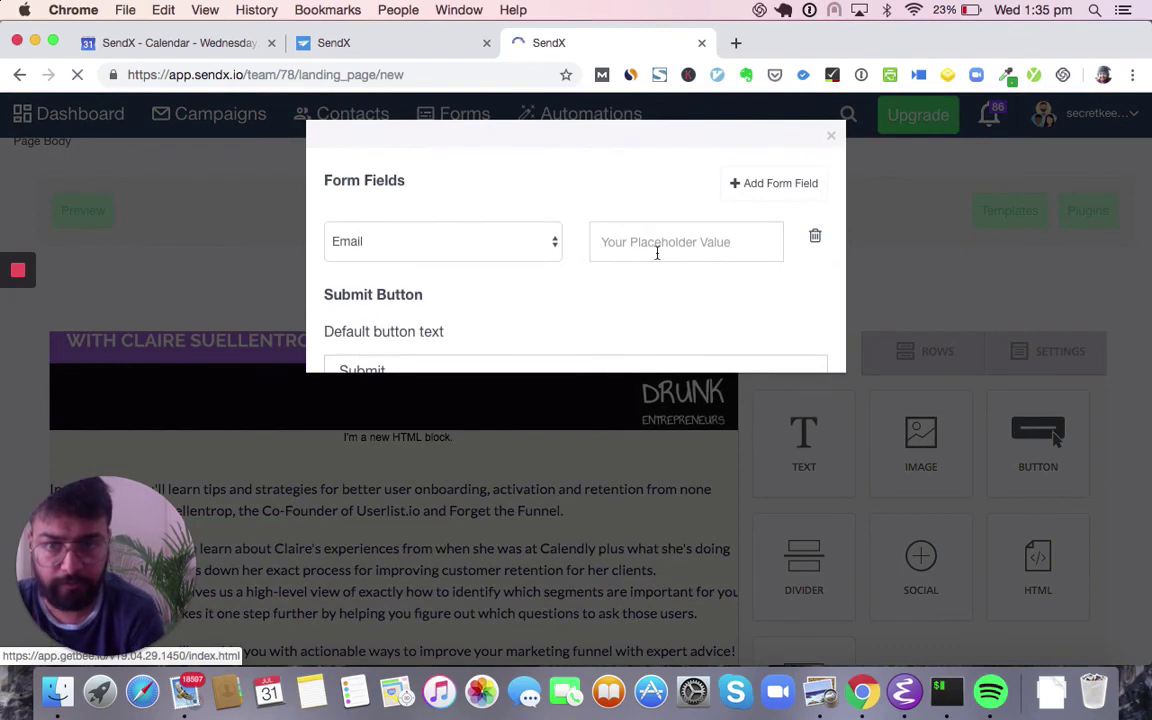
click(658, 251)
text(Your Email)
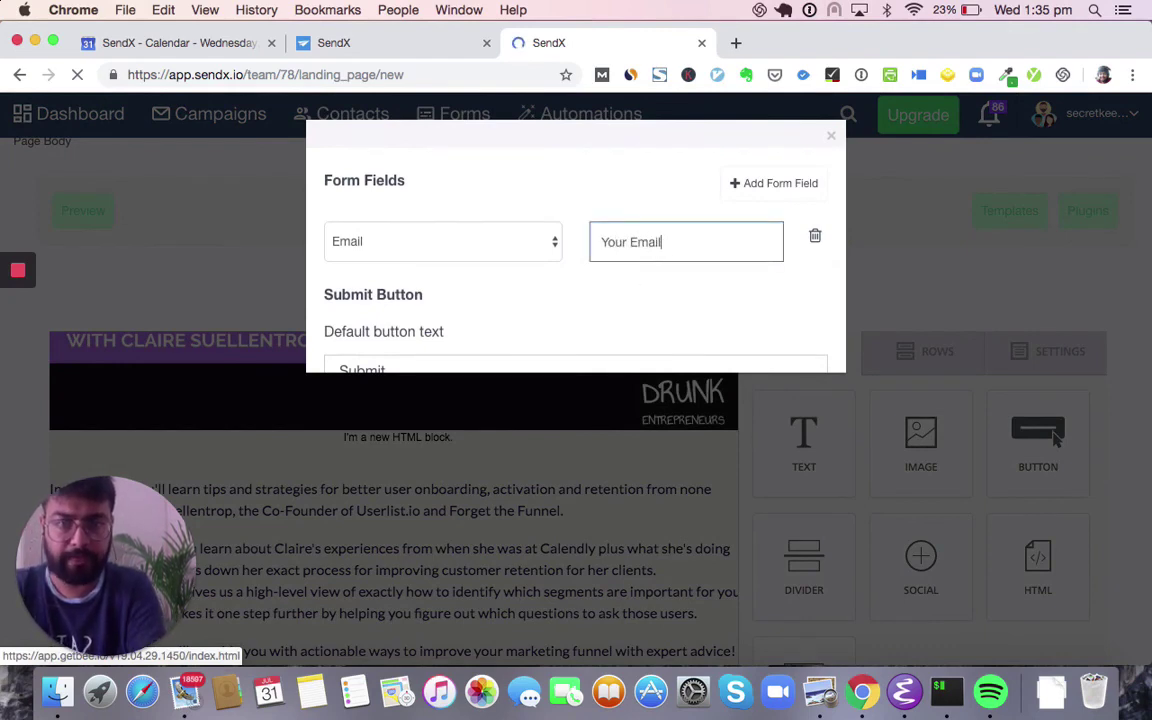
scroll(575, 250, down, 10)
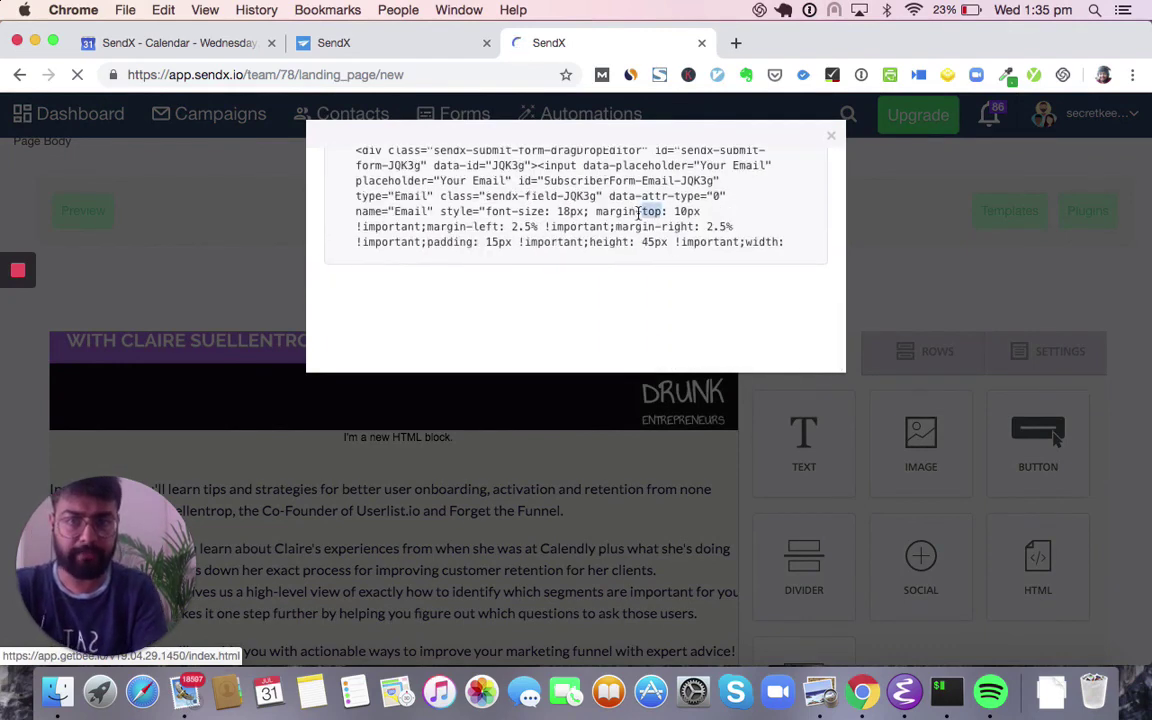
click(651, 211)
click(830, 137)
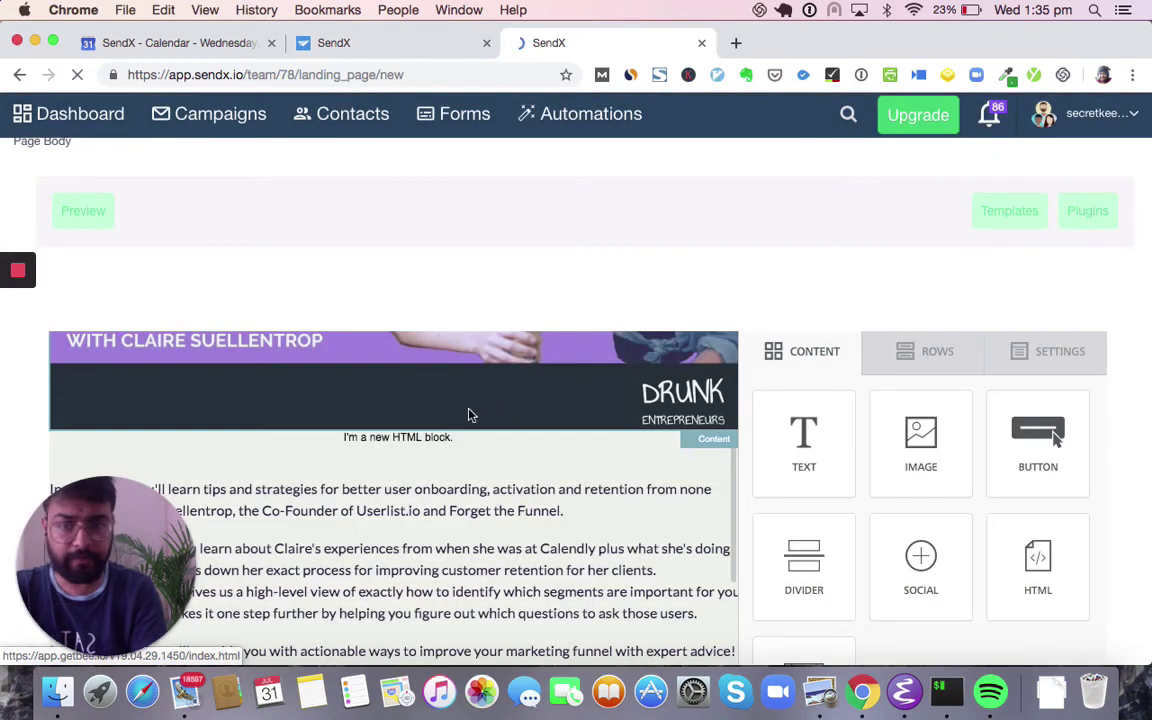
- Replace the HTML block's placeholder code with the pasted signup form code
click(457, 441)
click(889, 456)
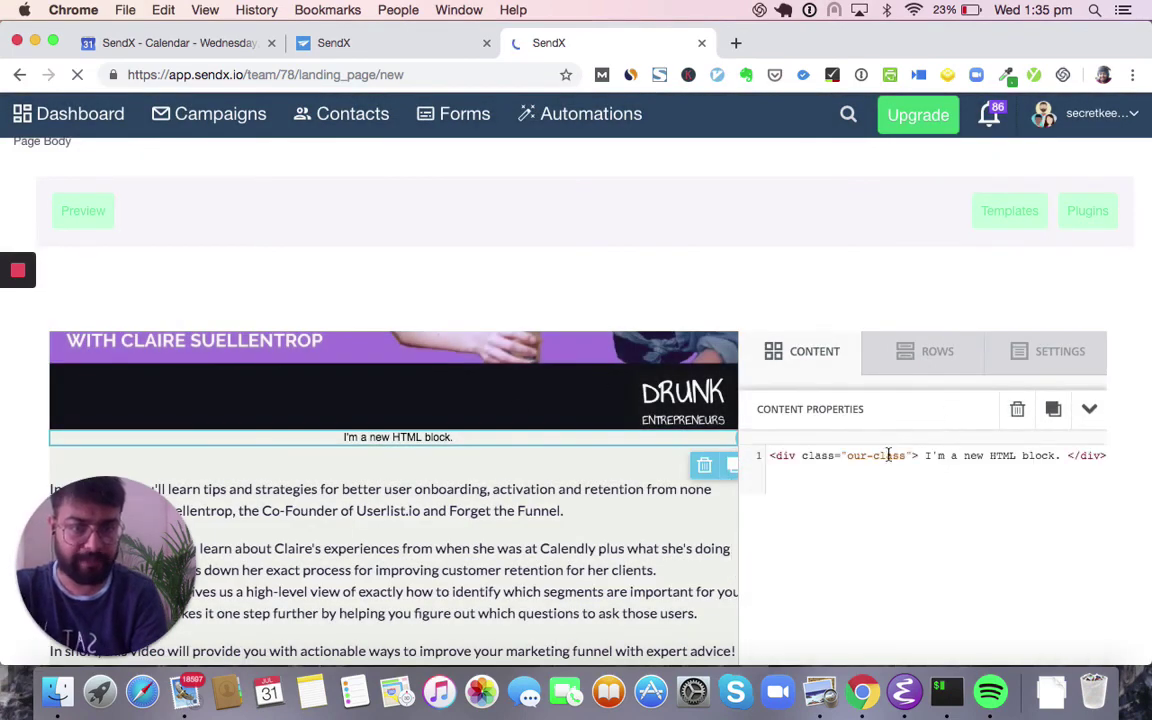
key(ctrl+a)
key(ctrl+v)
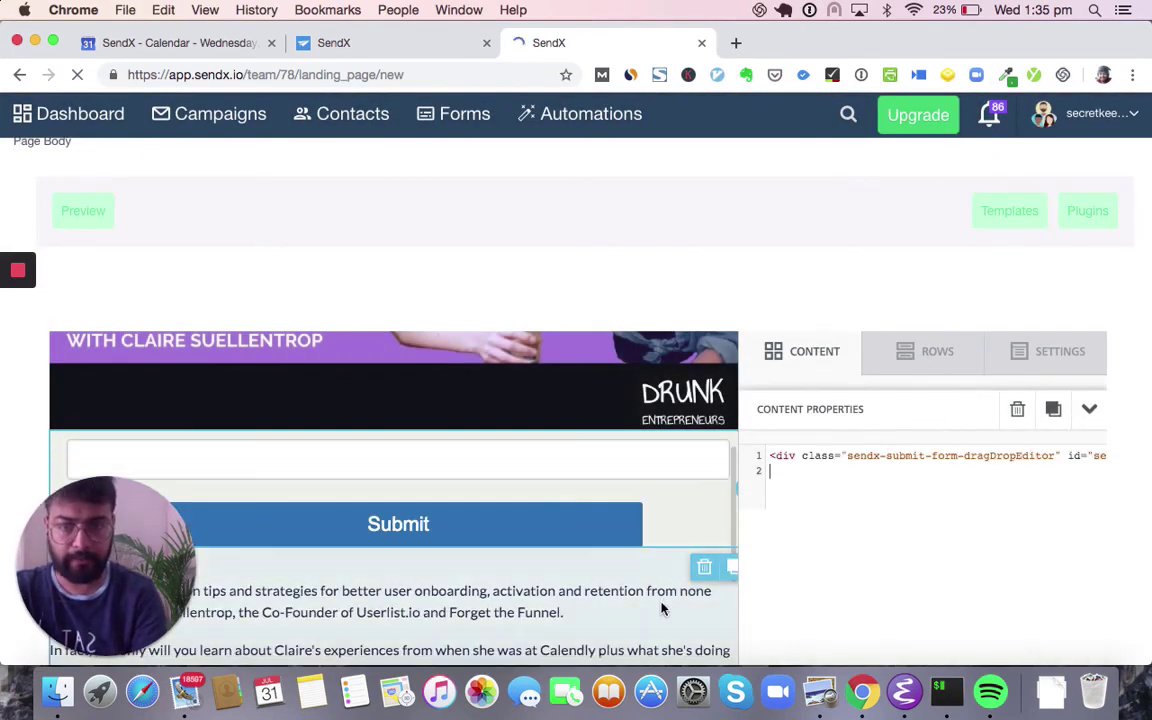
scroll(580, 493, down, 15)
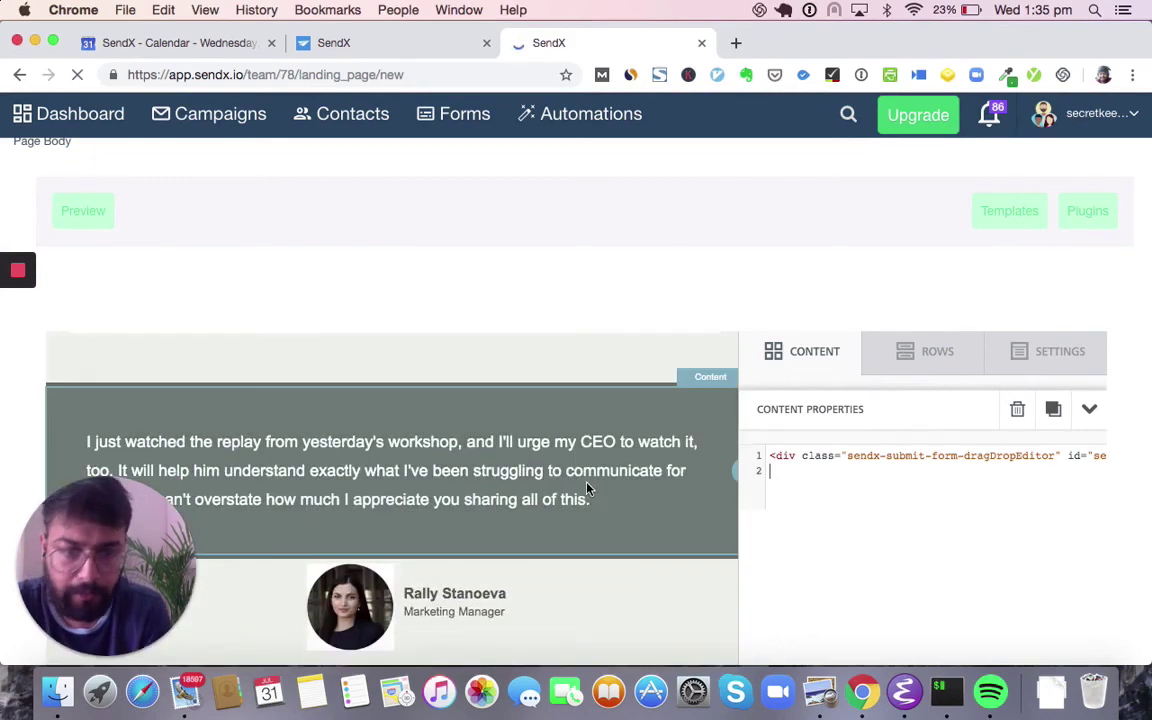
scroll(622, 497, down, 10)
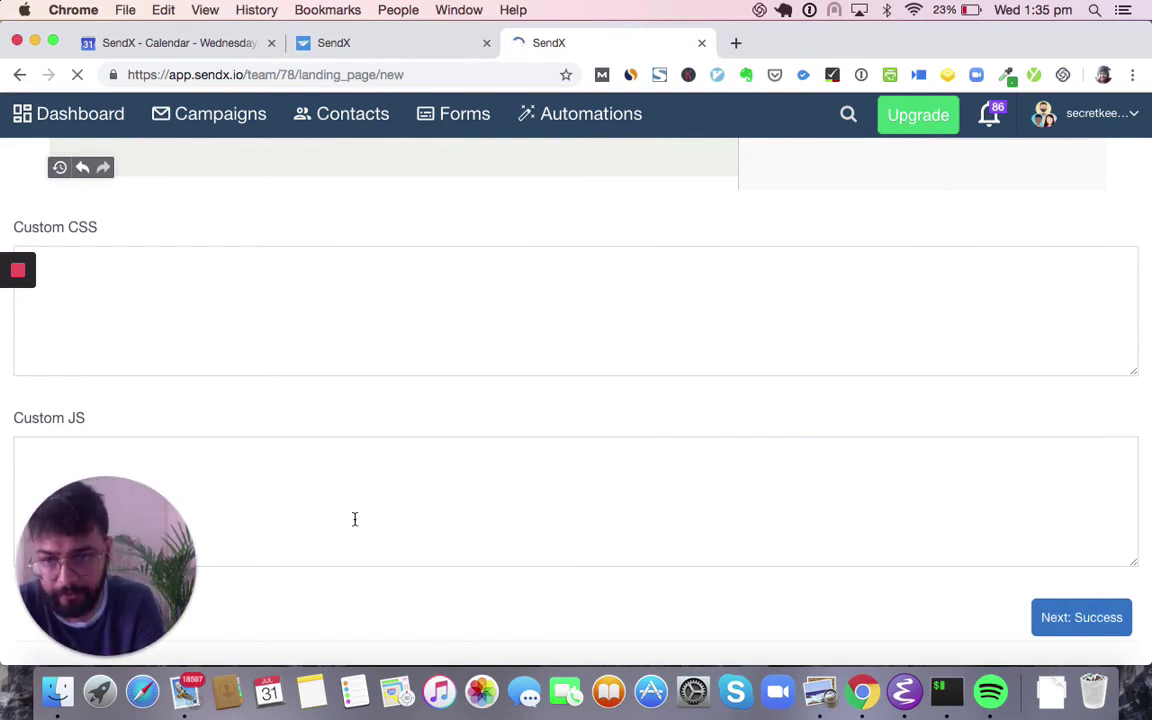
- On the Success step, add signups to the existing All_From_DB_Till_15_Aug_2017 list
scroll(312, 296, up, 1)
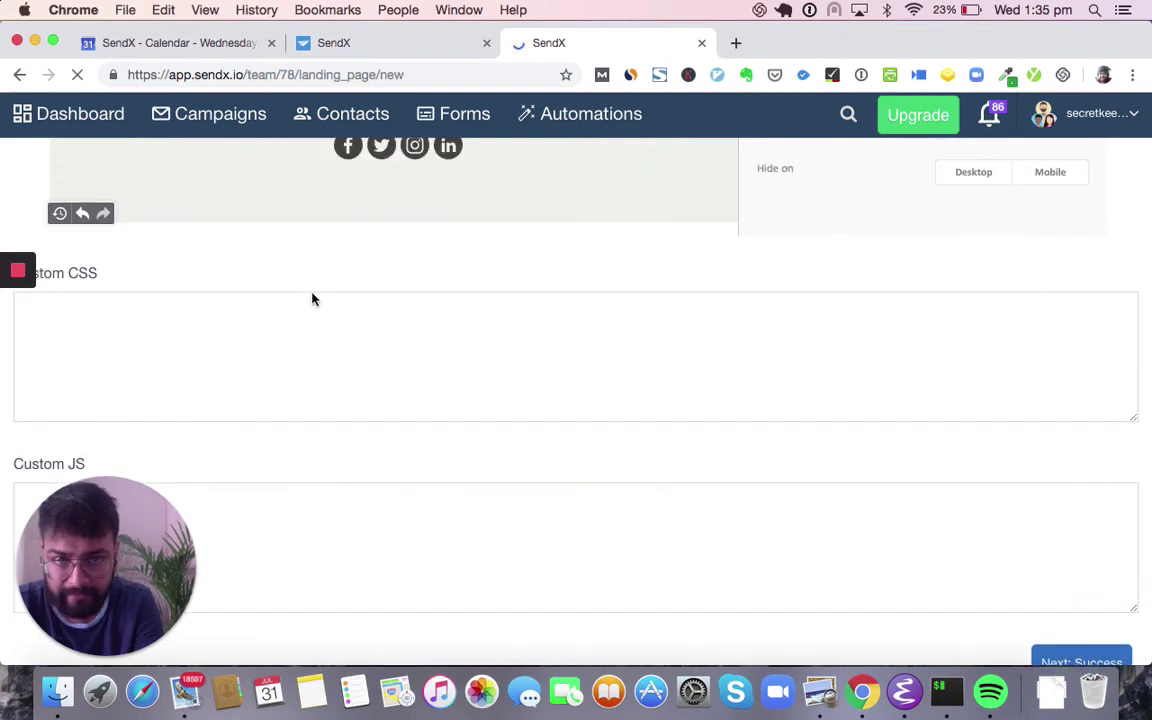
scroll(514, 367, down, 2)
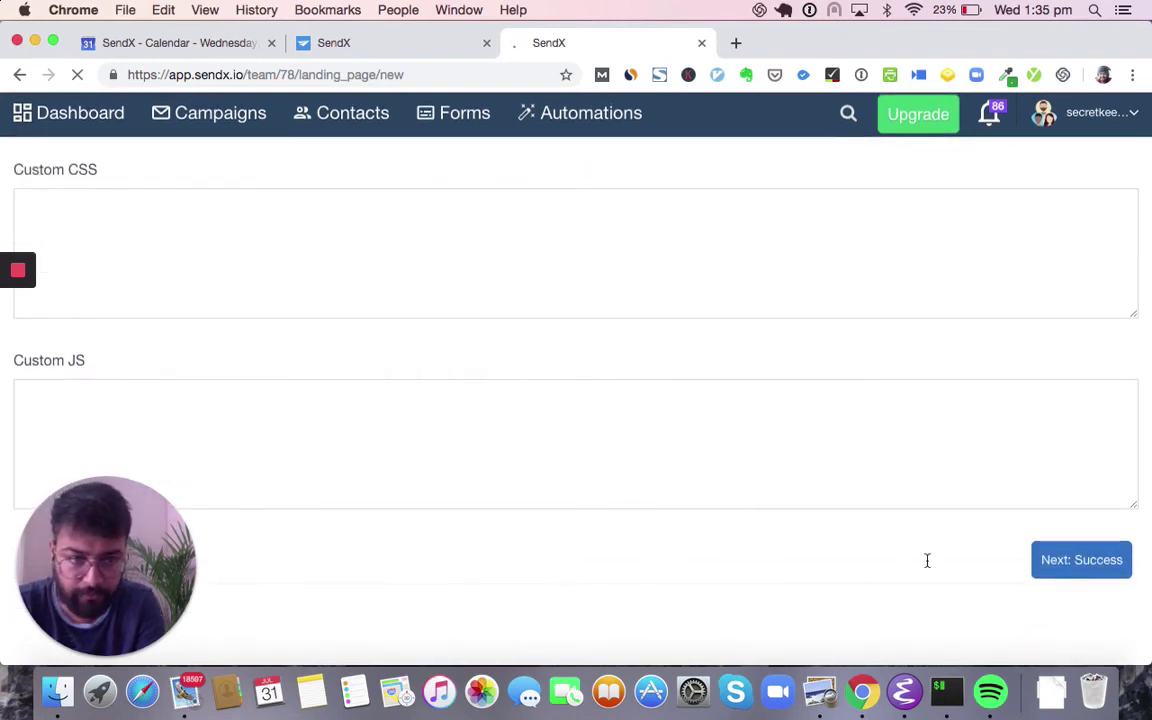
click(1082, 563)
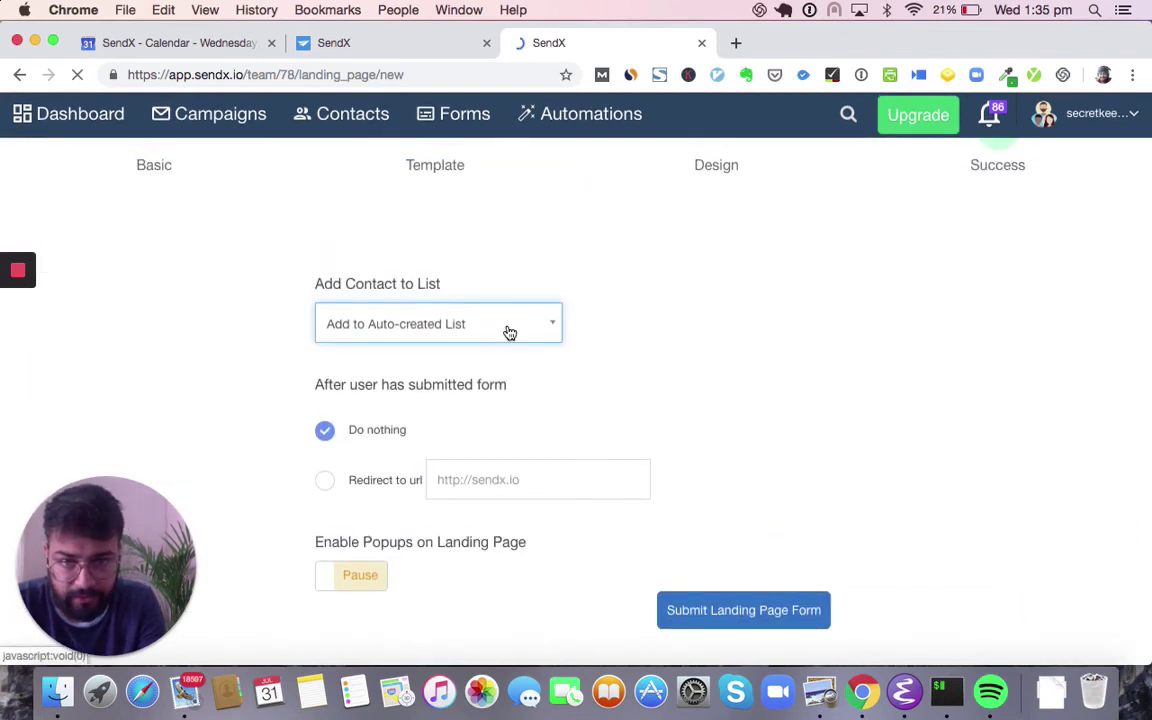
click(509, 332)
click(478, 437)
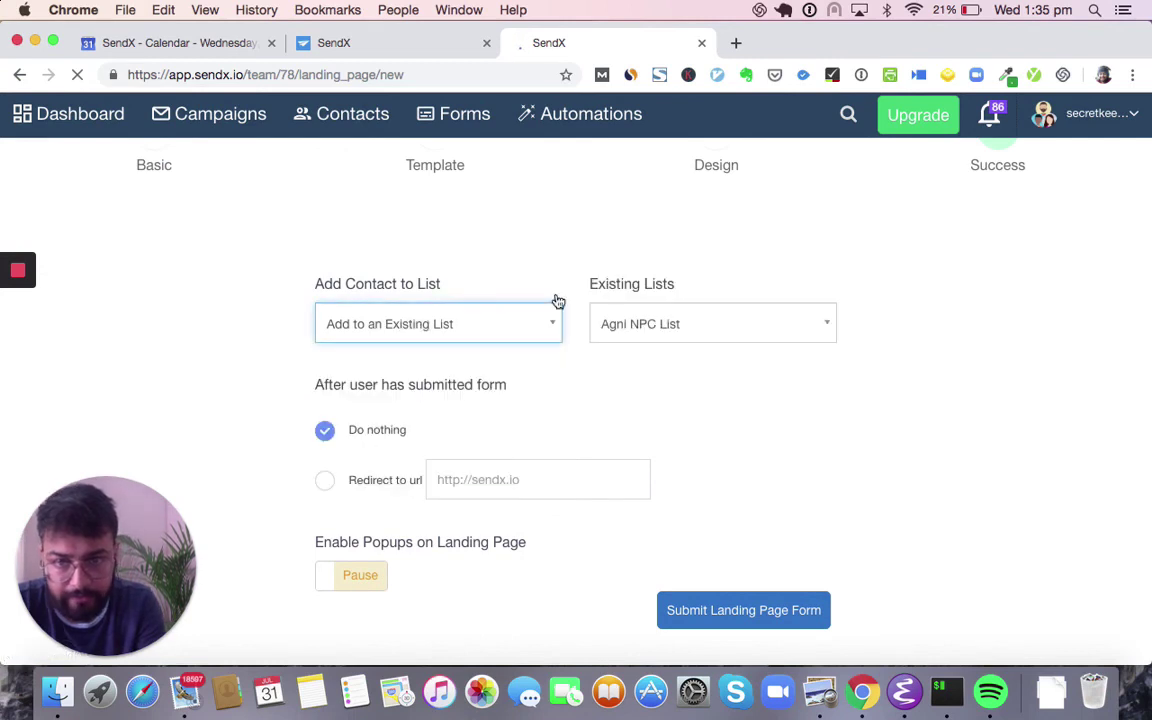
click(665, 325)
click(673, 435)
- Keep visitors on the page after submitting and submit the landing page
click(323, 484)
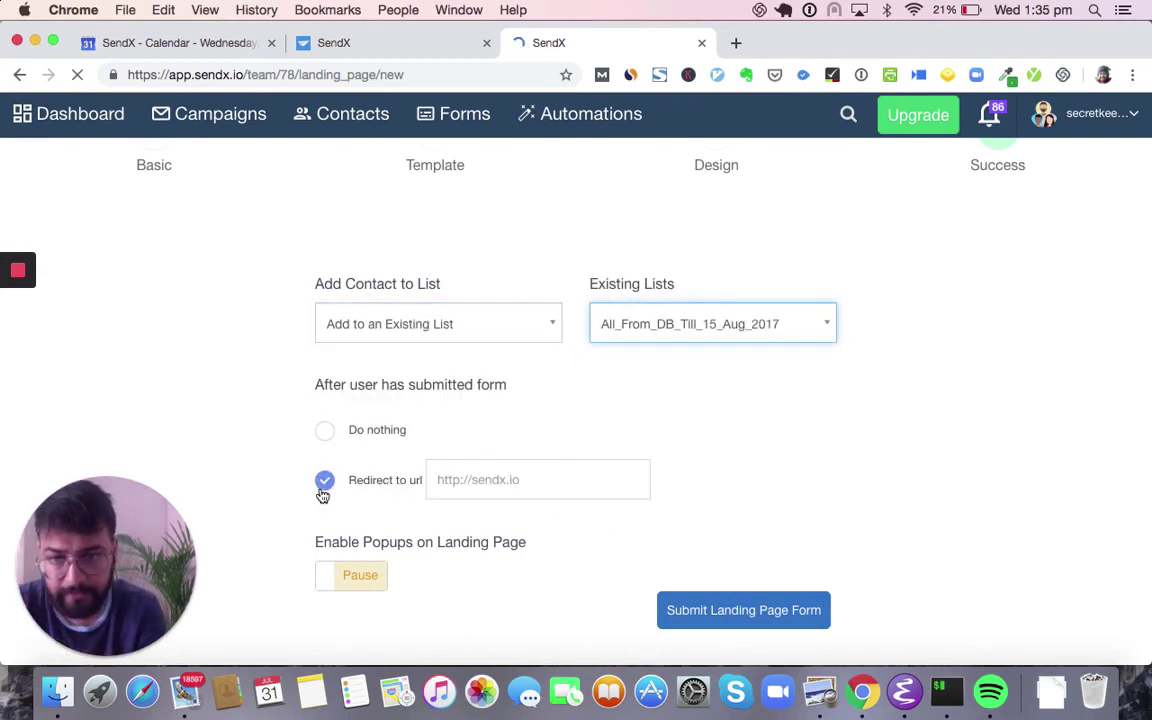
click(551, 468)
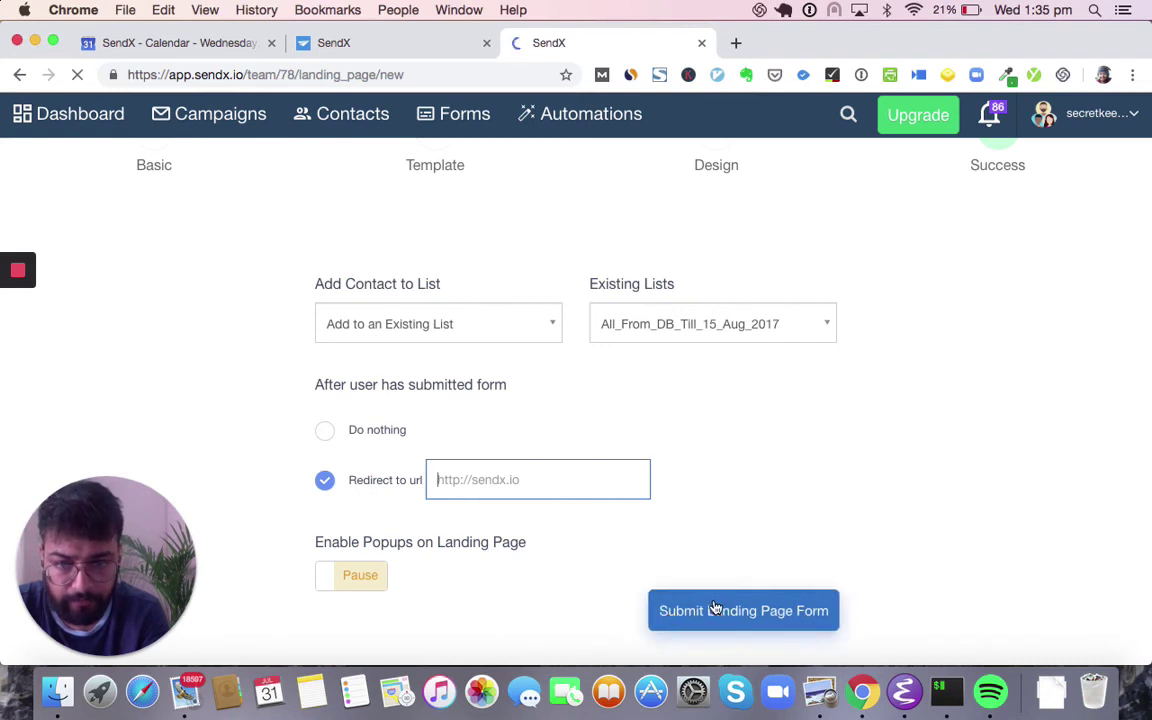
click(324, 430)
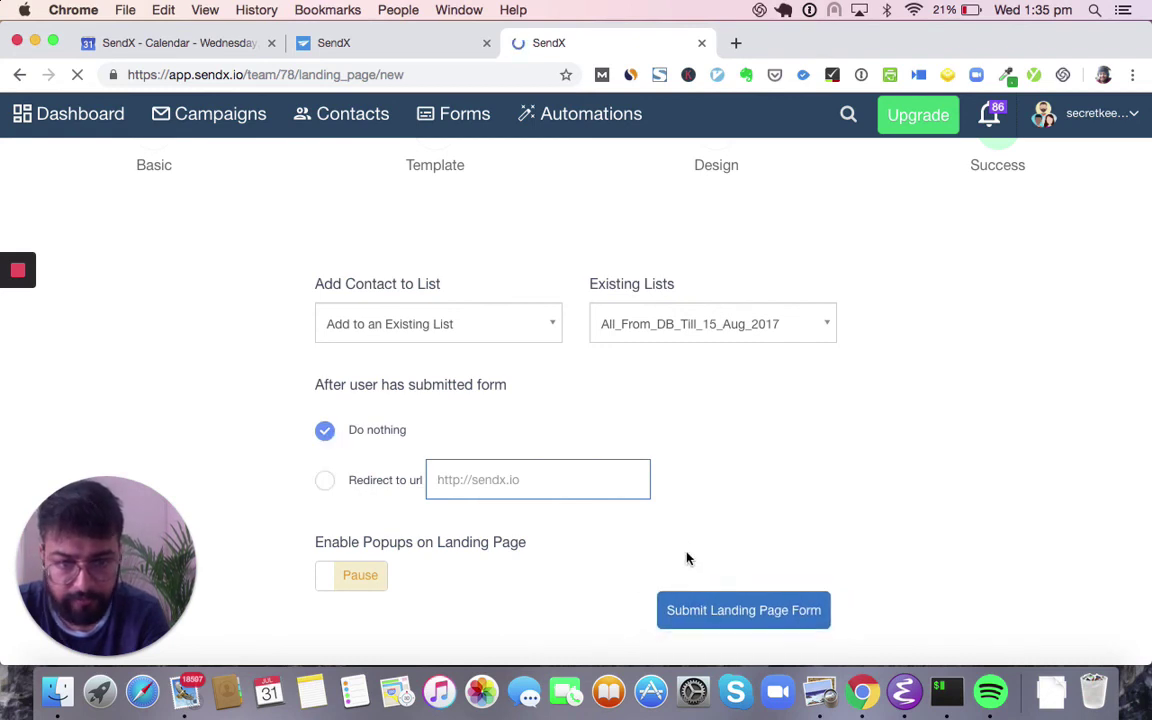
click(690, 607)
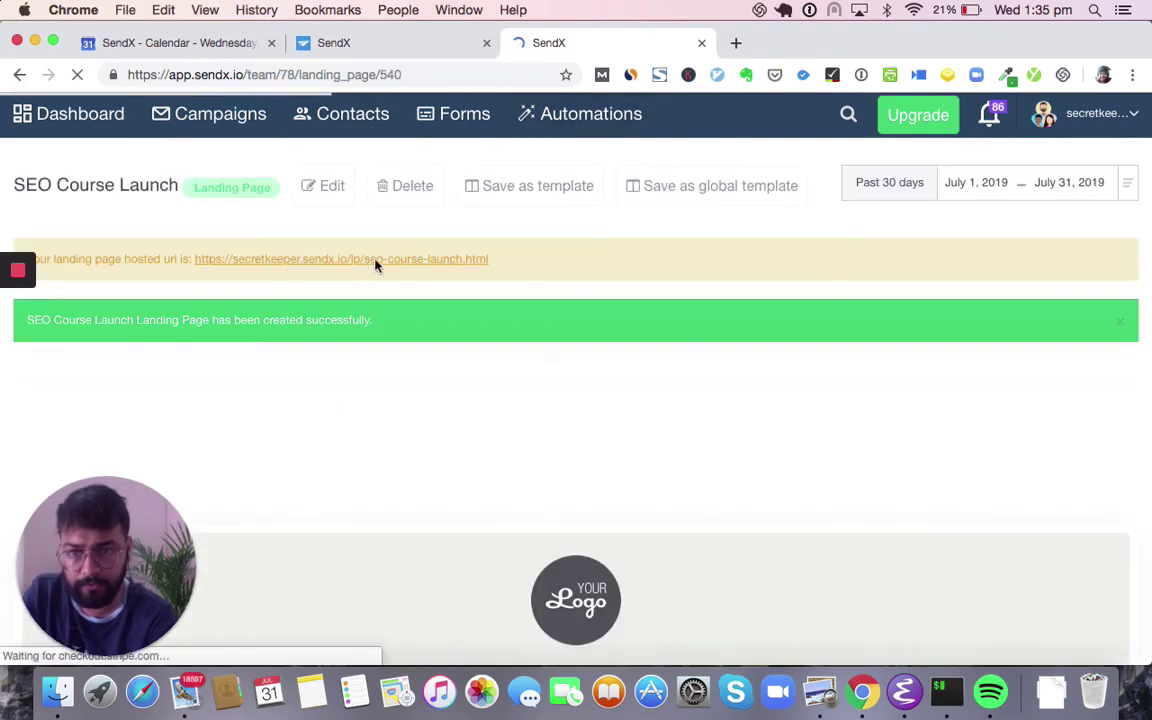
- Open the hosted seo-course-launch.html page, view its signup form, then return to SendX
click(376, 263)
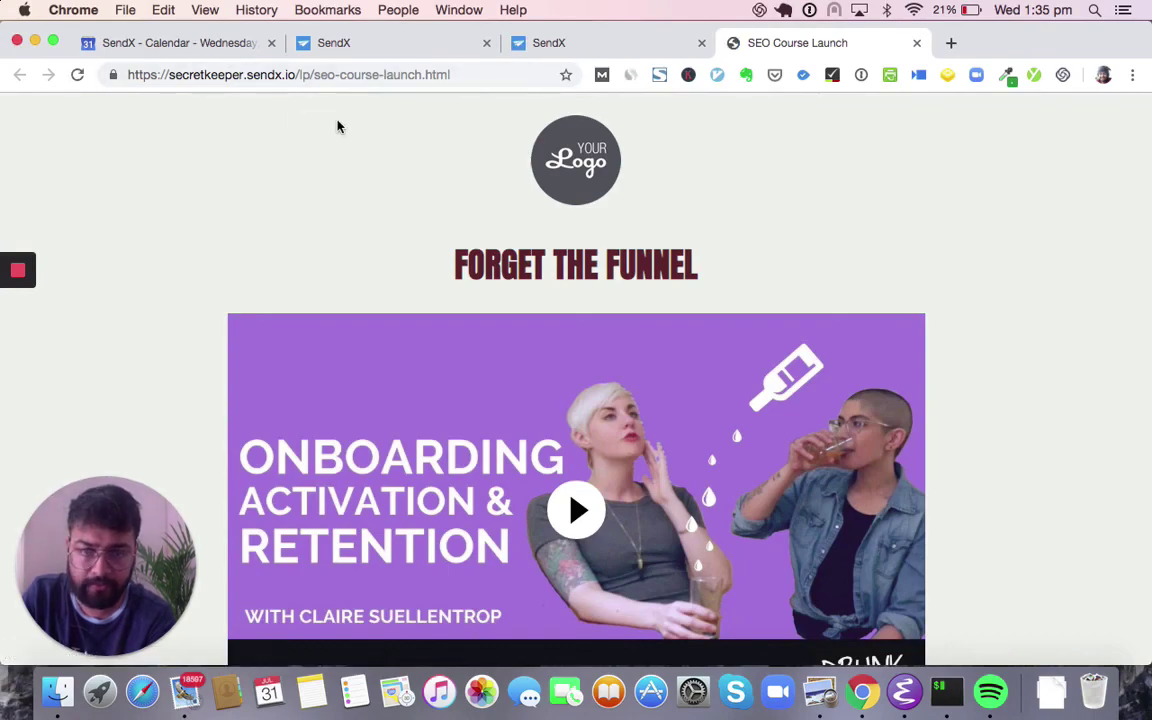
scroll(414, 249, down, 5)
right_click(415, 250)
click(283, 437)
scroll(283, 437, down, 20)
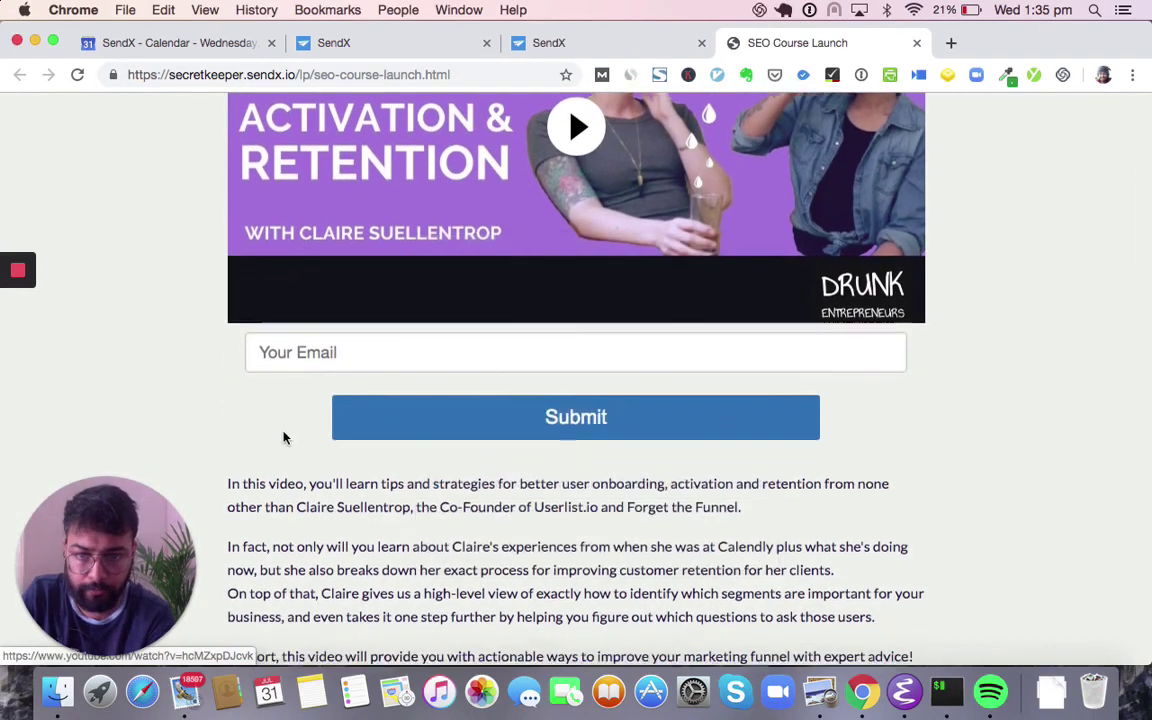
scroll(283, 437, up, 20)
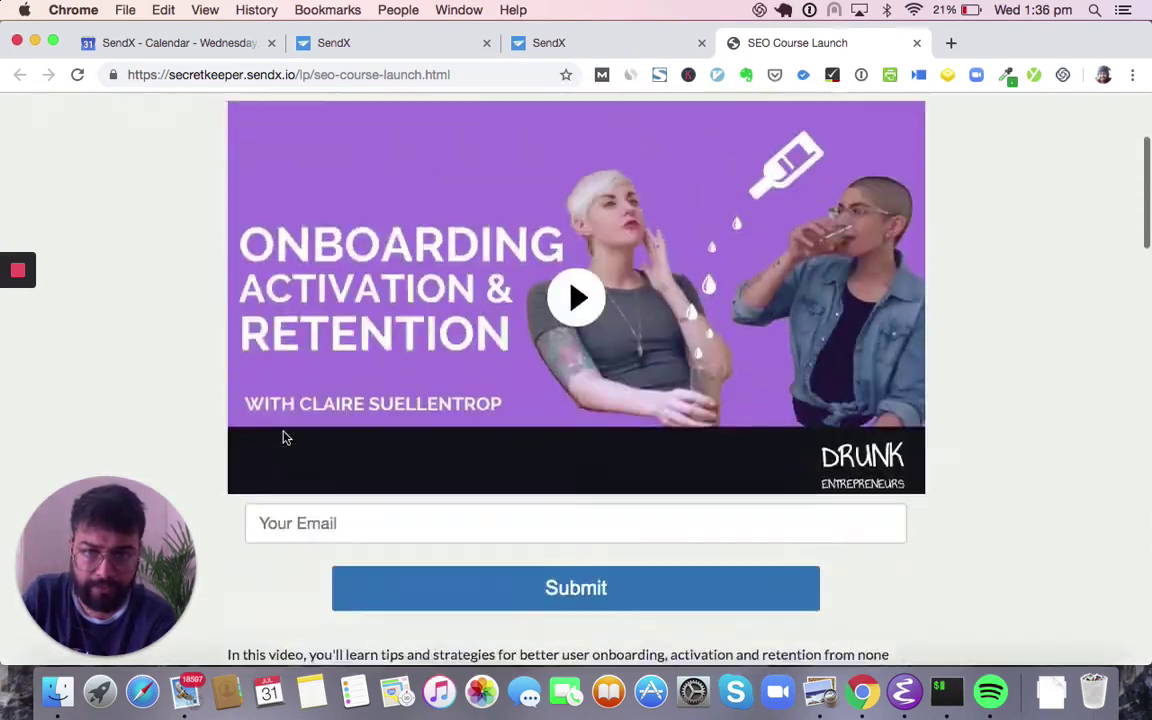
scroll(386, 469, up, 3)
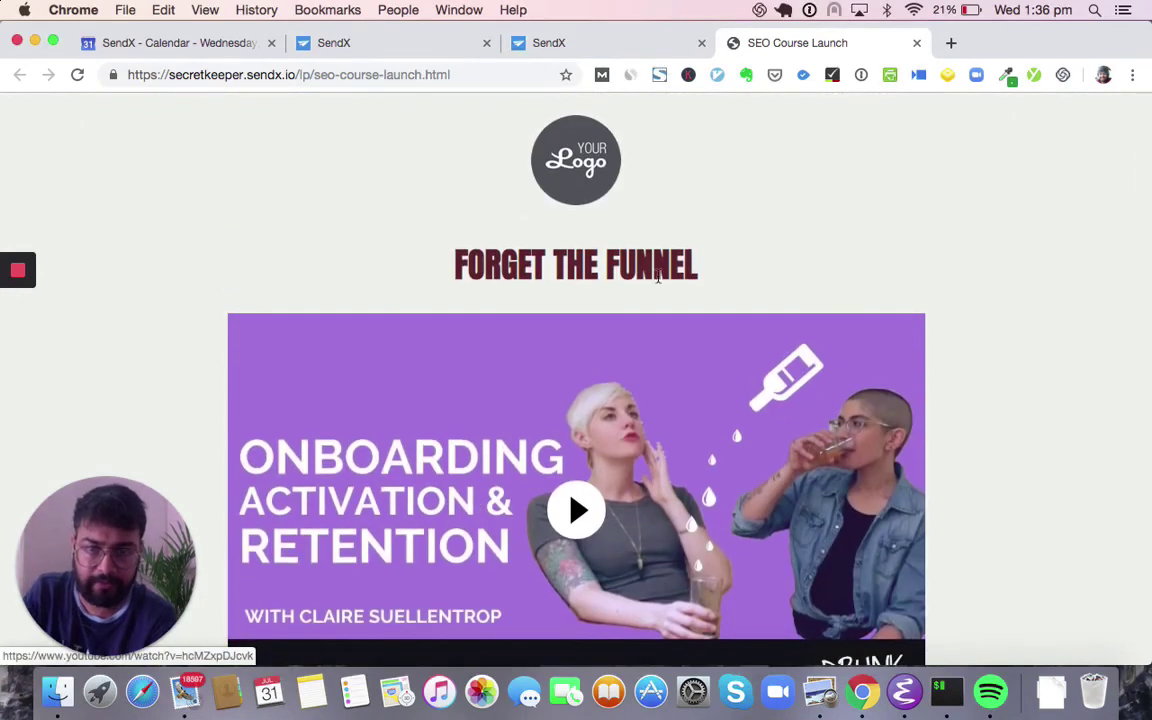
click(411, 46)
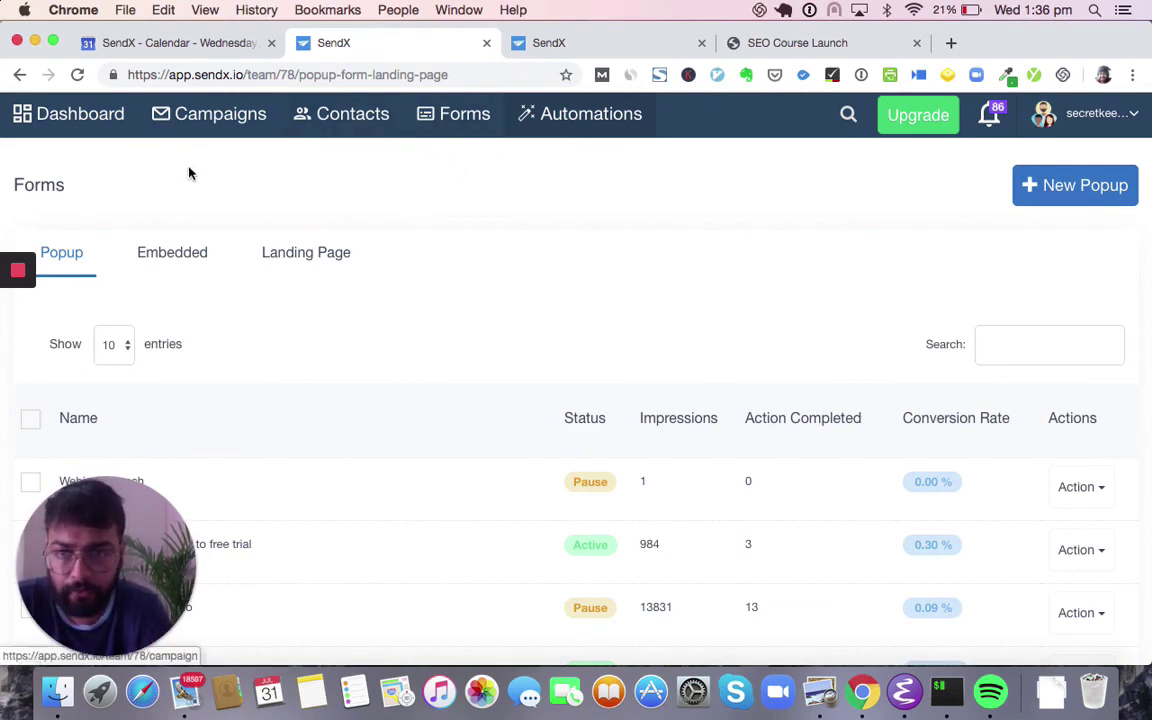
- Look over the Popup forms list, then go to the Dashboard
scroll(262, 275, down, 10)
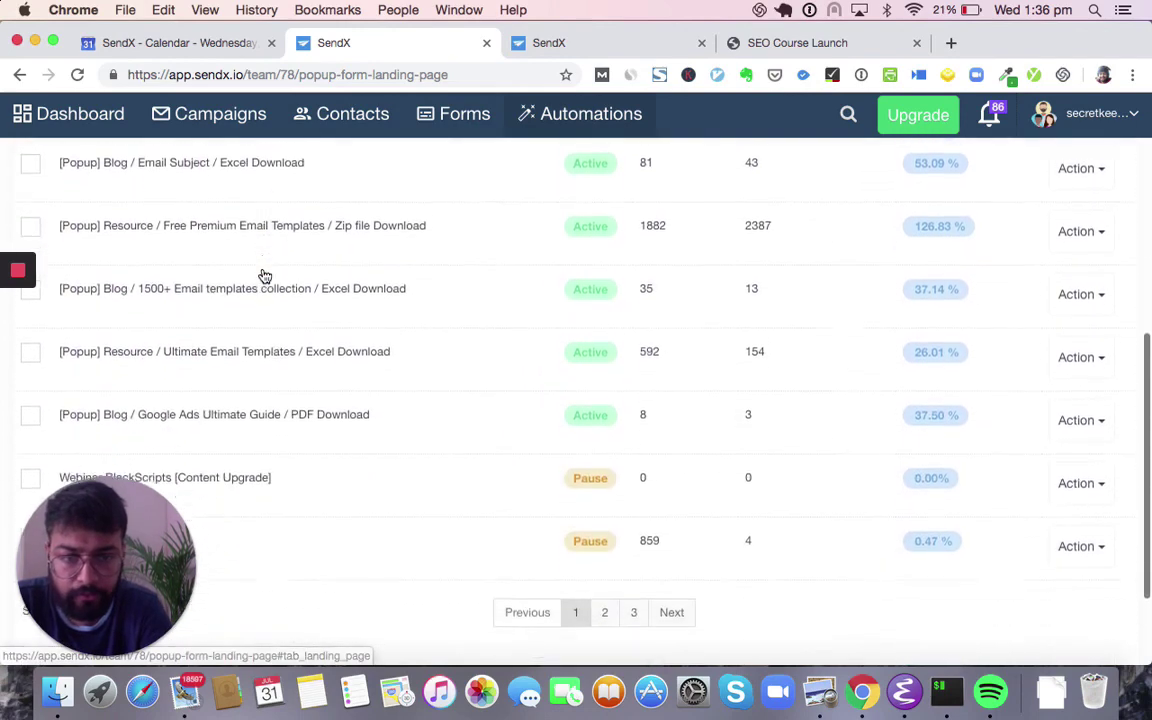
scroll(262, 275, down, 1)
scroll(260, 275, up, 4)
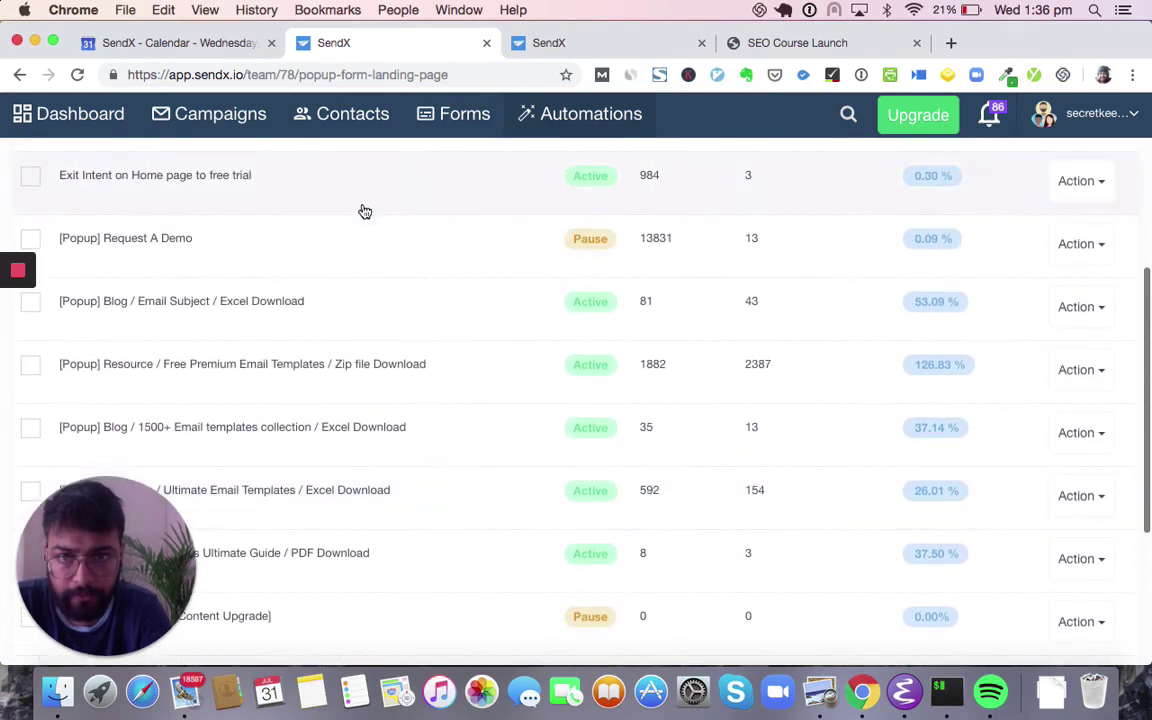
scroll(365, 211, up, 5)
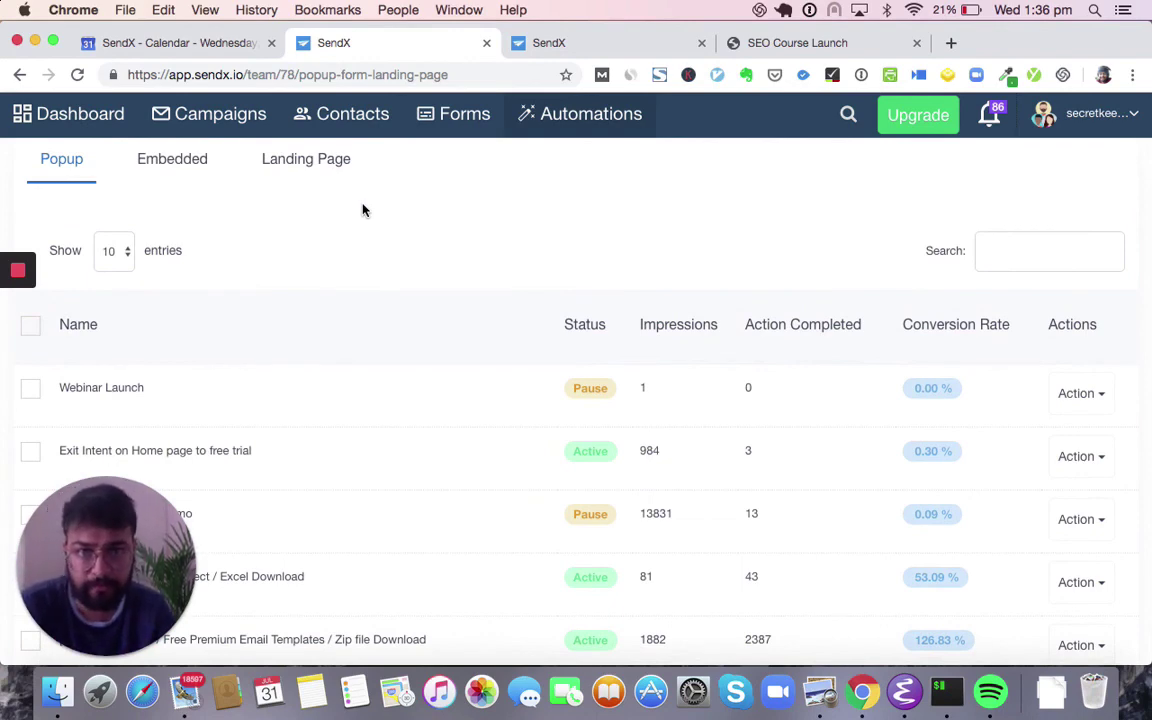
click(95, 131)
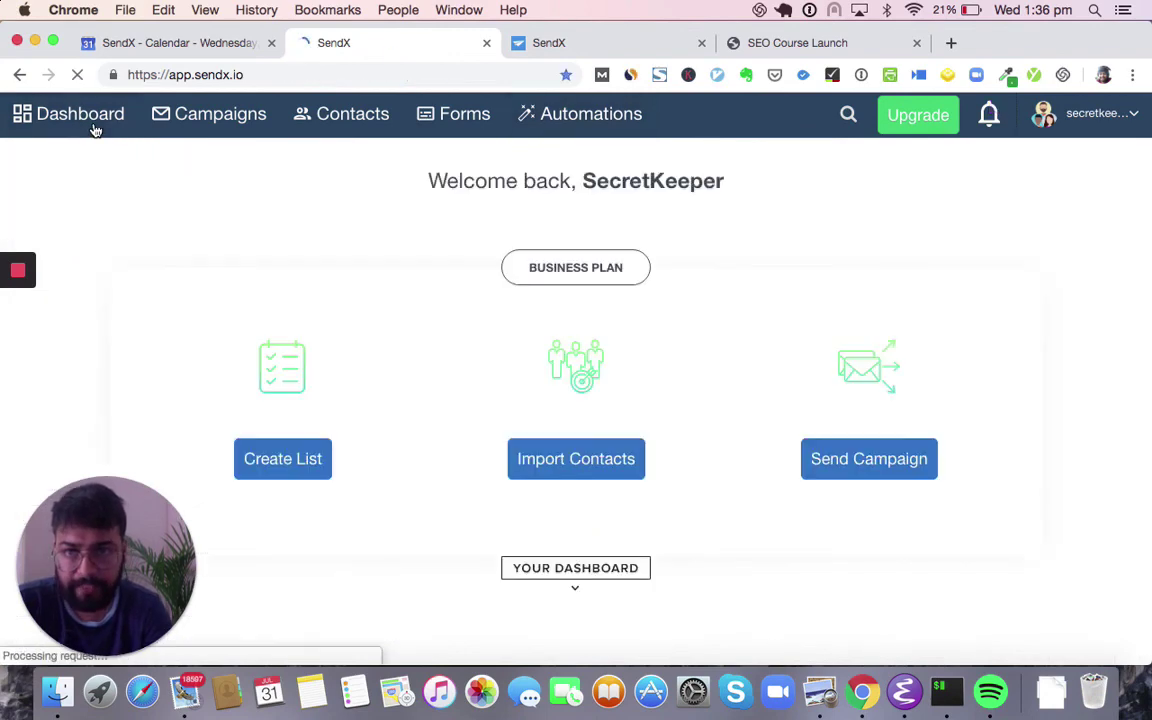
- Set Account Performance to Last week (July 22–28, 2019) and review its stats and chart
scroll(149, 215, down, 1)
scroll(149, 215, down, 4)
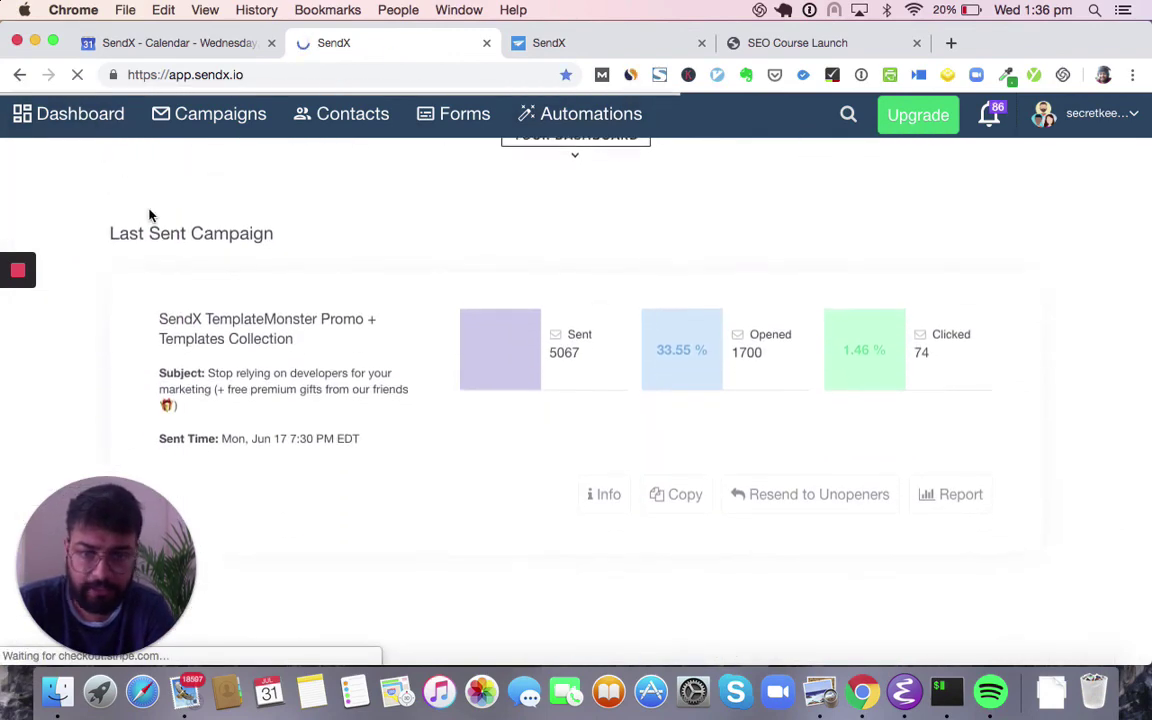
scroll(136, 308, down, 1)
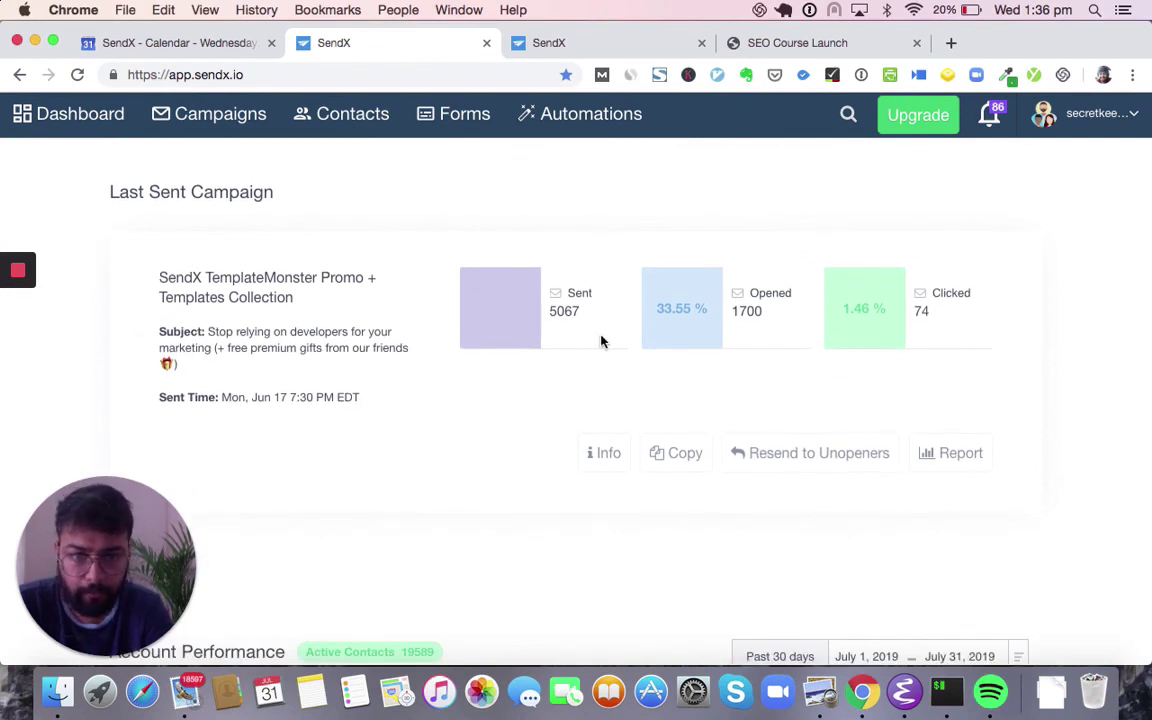
scroll(767, 330, down, 5)
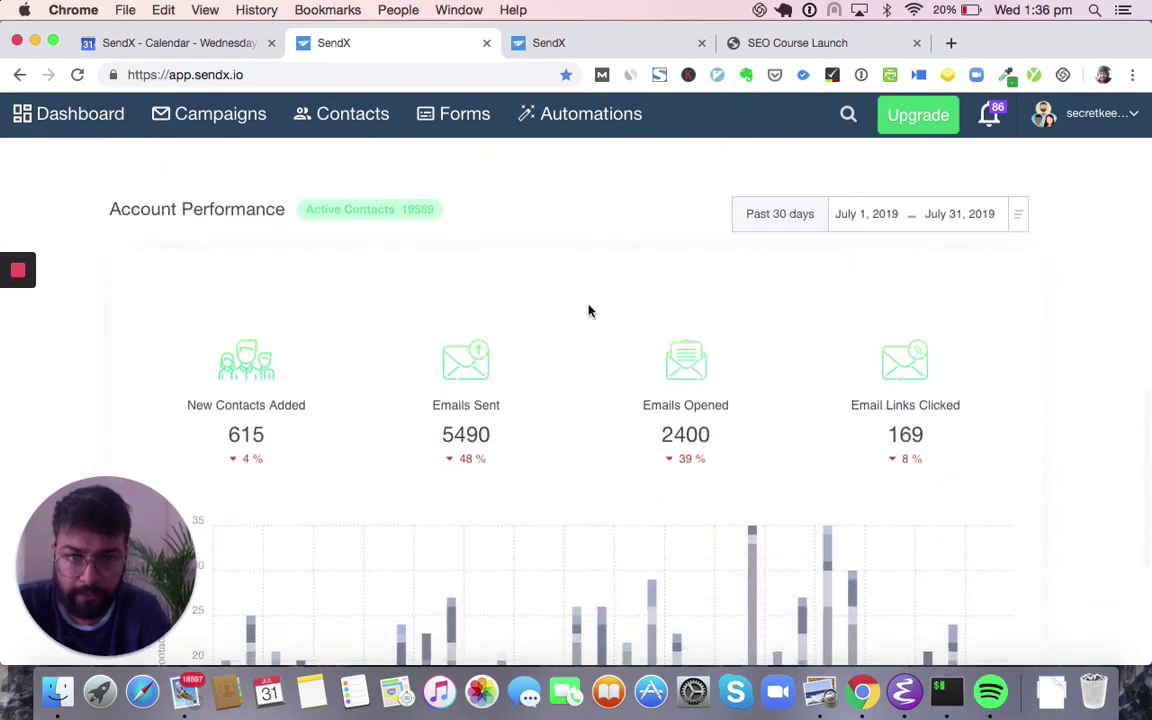
scroll(517, 399, down, 1)
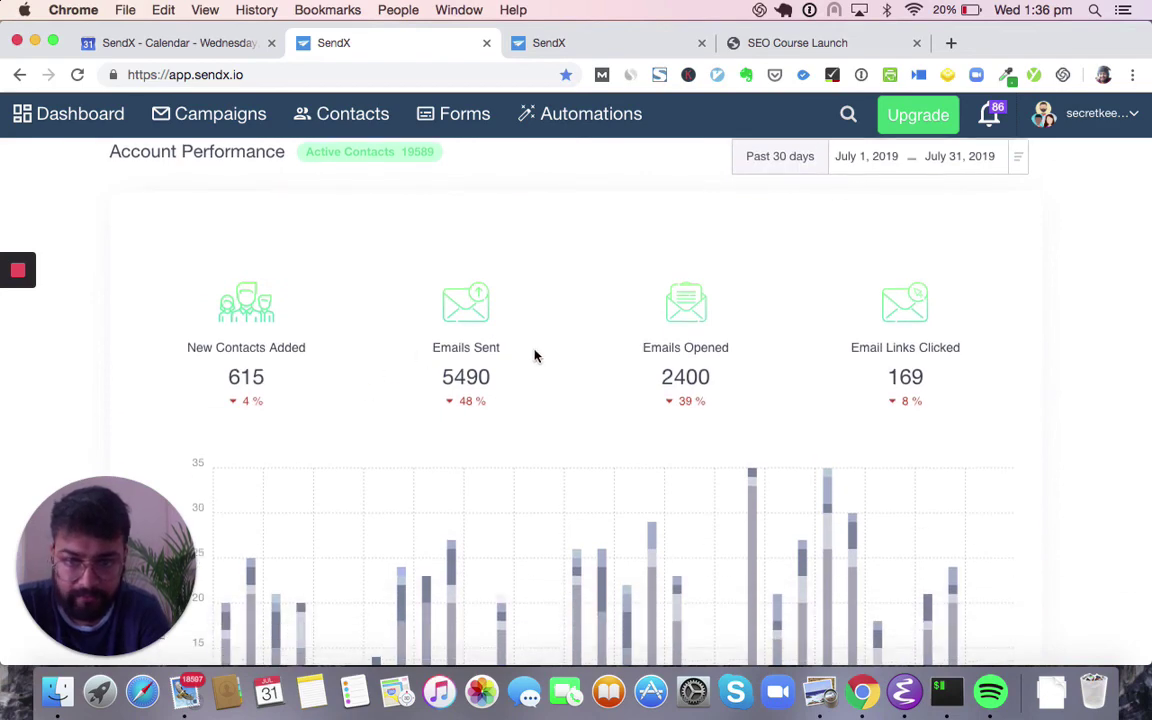
scroll(620, 369, up, 2)
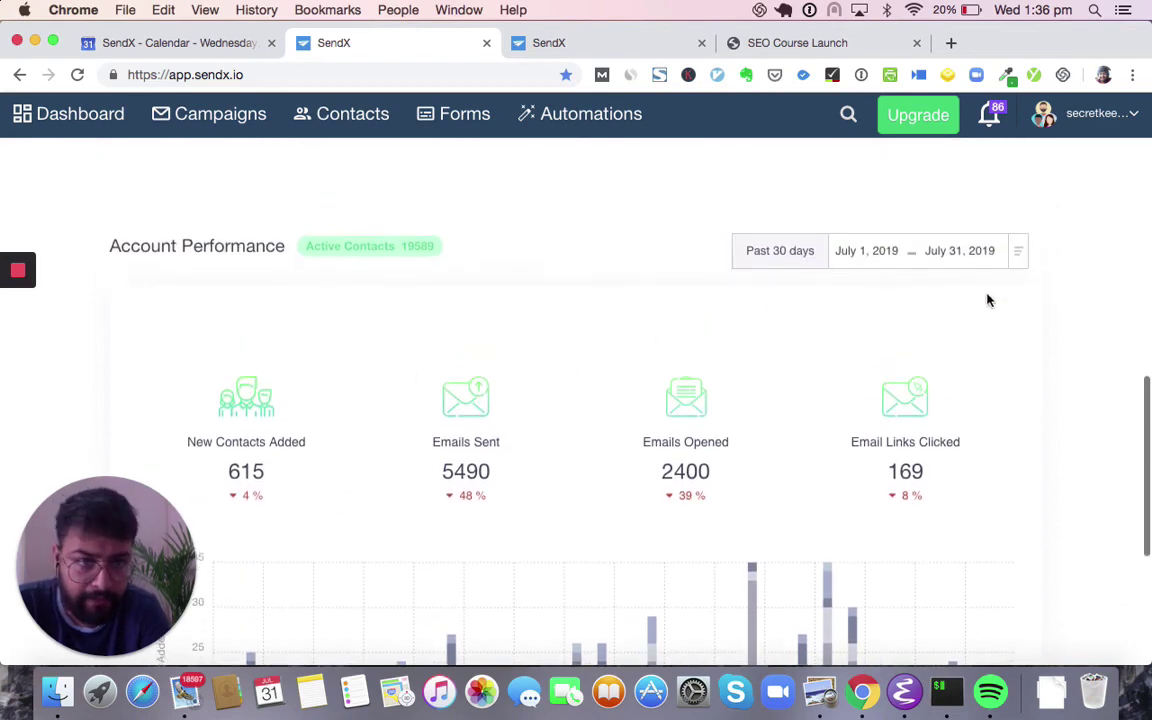
click(1013, 255)
click(885, 340)
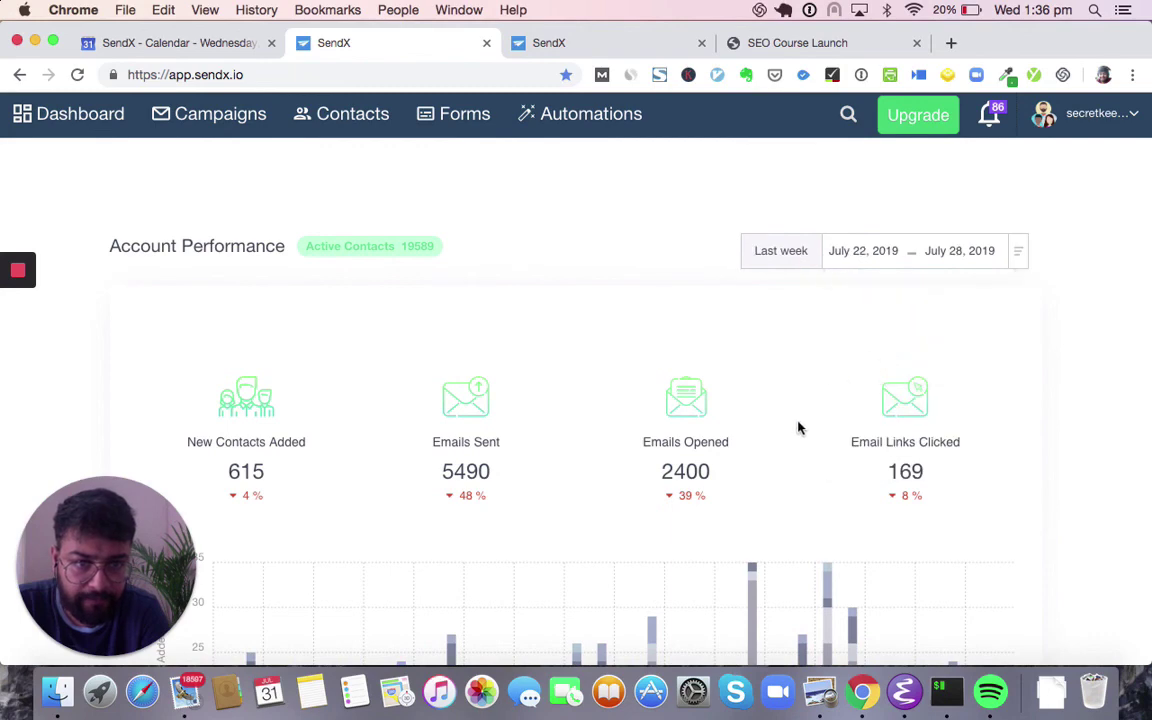
scroll(790, 351, down, 4)
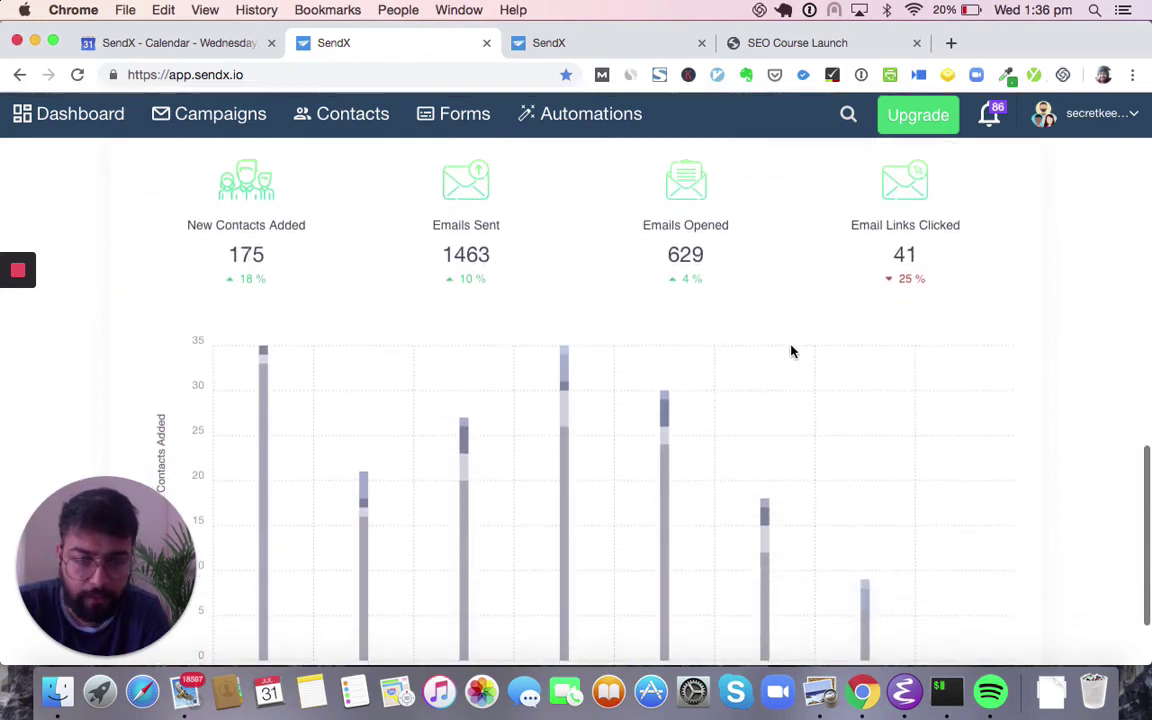
scroll(791, 351, up, 2)
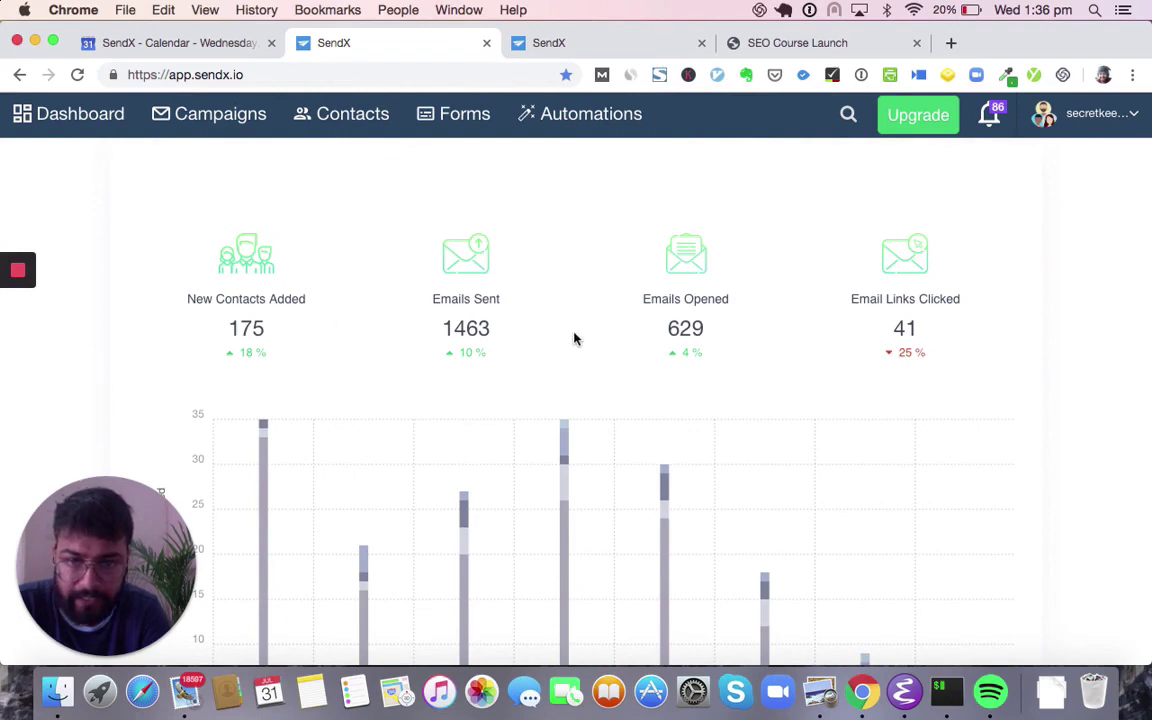
scroll(871, 352, up, 4)
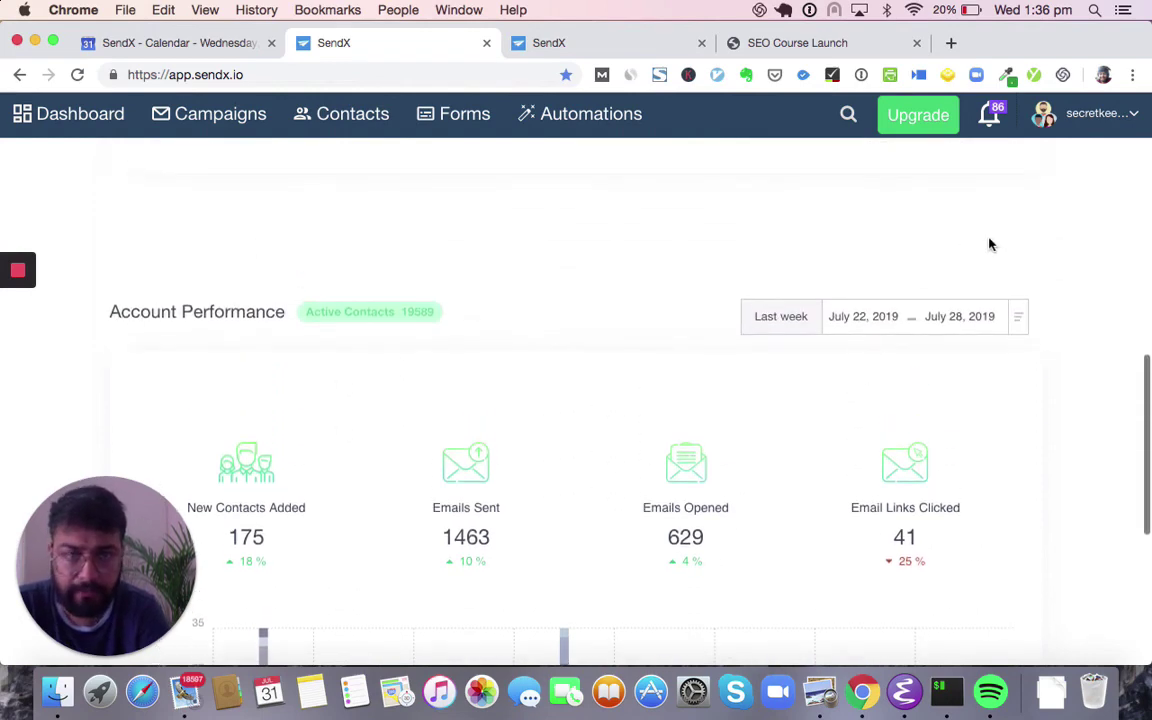
- Open account Settings on the Members & Teams tab
click(1117, 133)
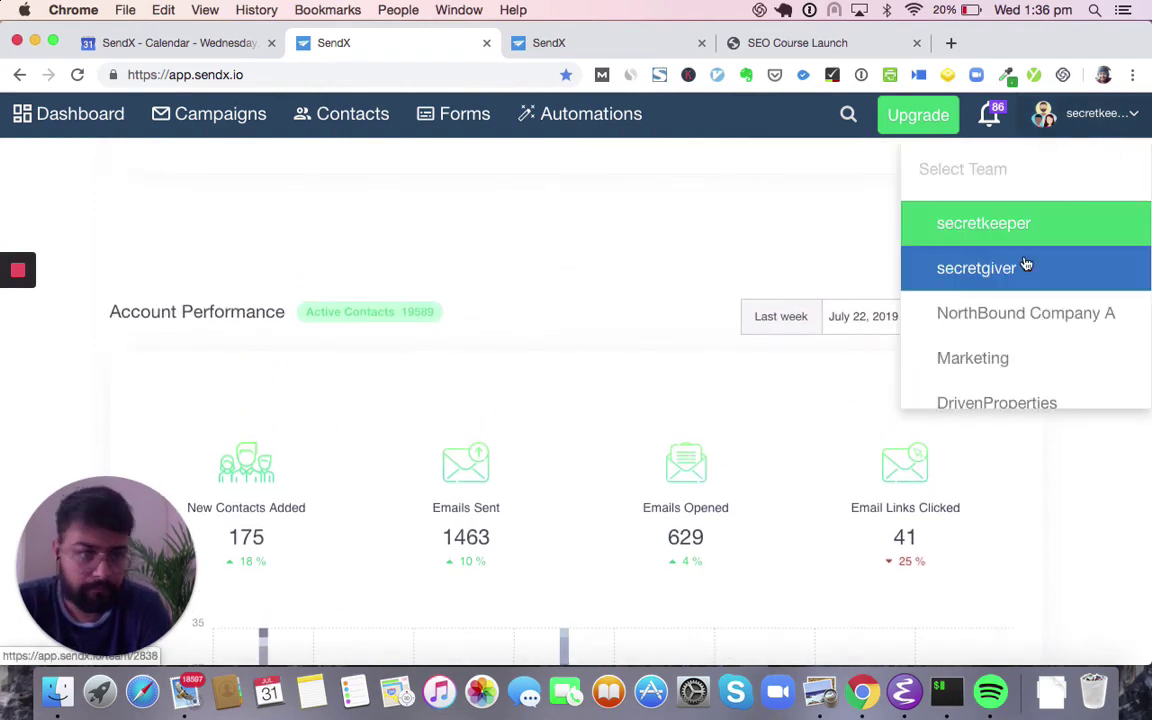
scroll(1025, 262, down, 4)
scroll(1025, 262, down, 2)
click(980, 325)
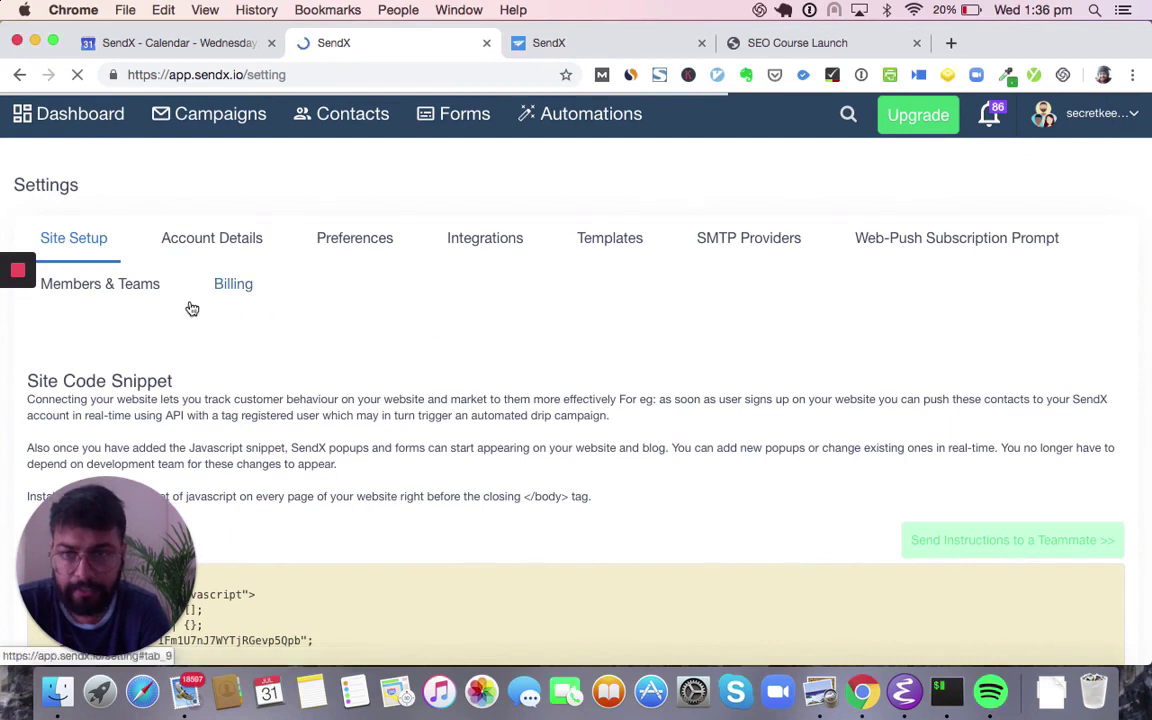
click(147, 300)
scroll(146, 390, down, 4)
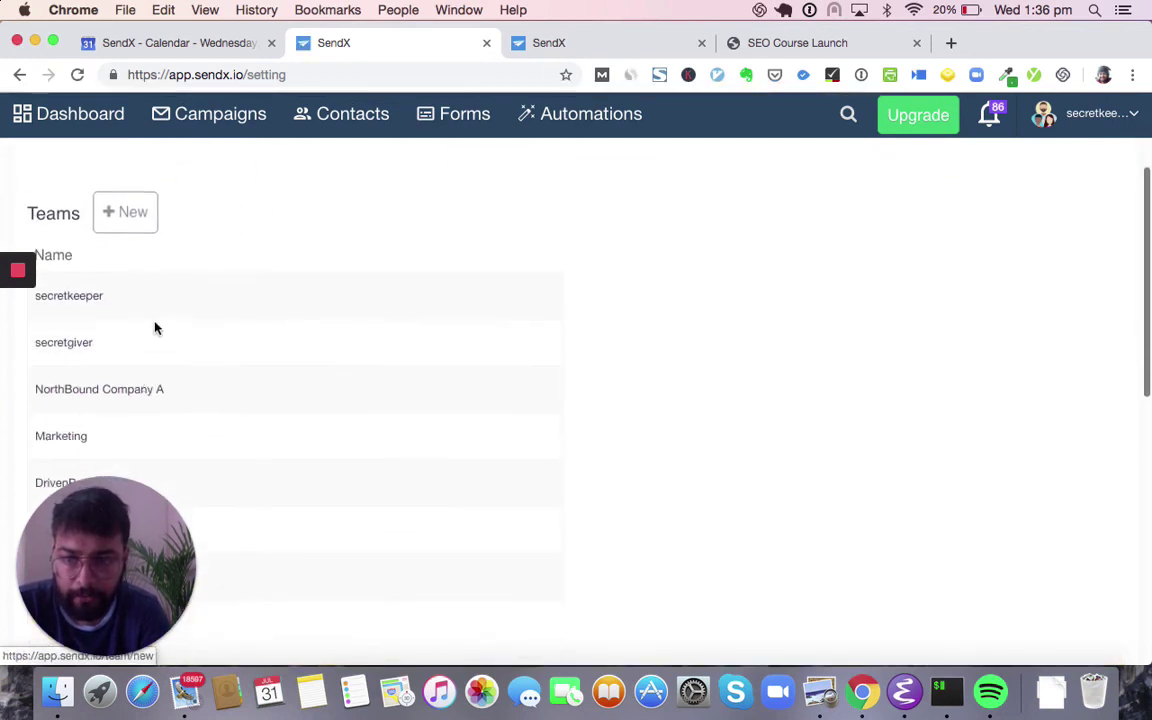
- Browse the team switcher and invitation role options without changing anything
click(1100, 113)
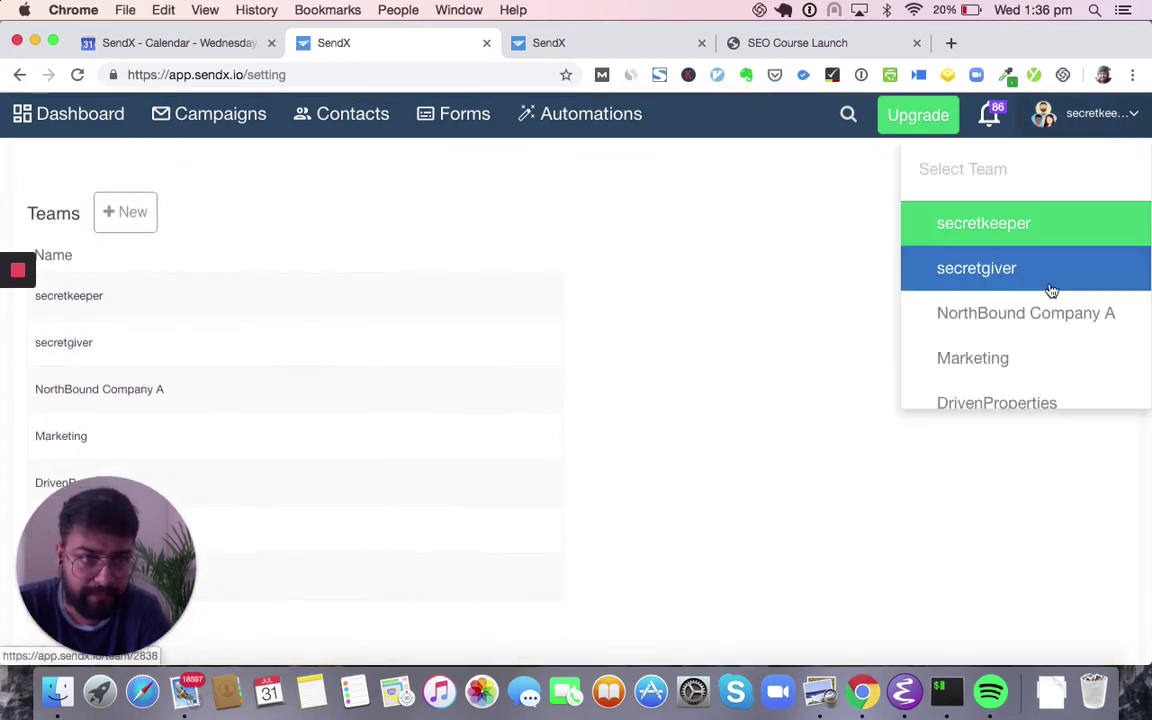
scroll(756, 404, down, 5)
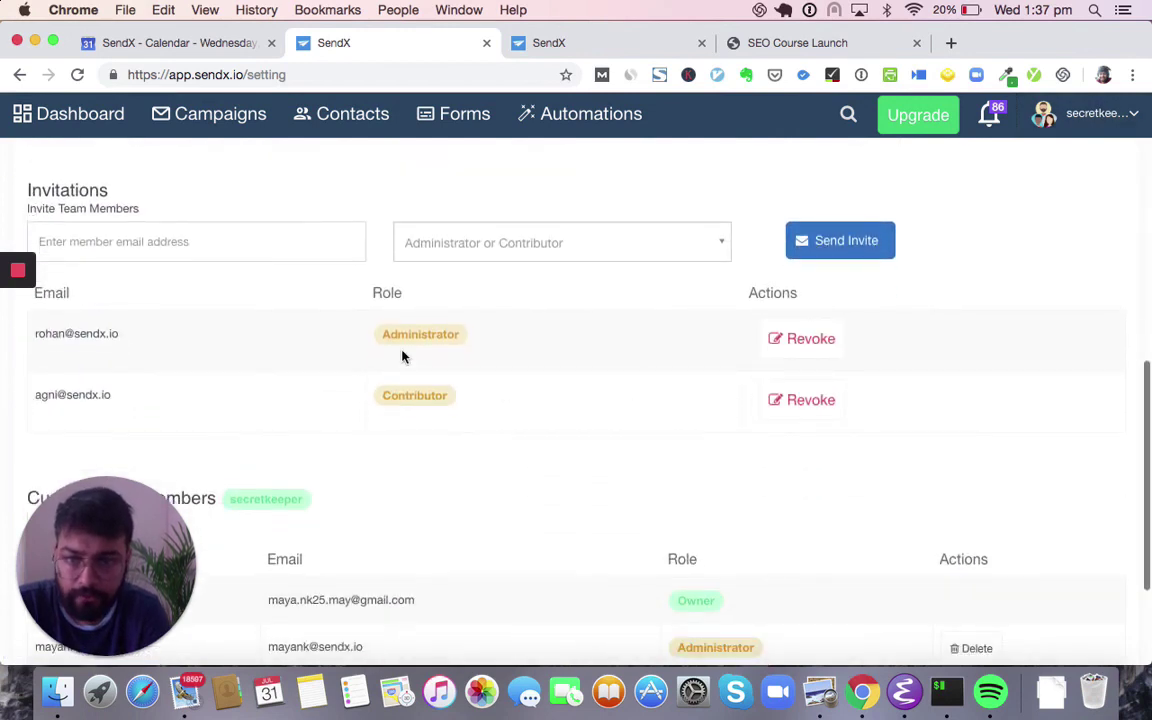
scroll(445, 468, down, 1)
click(594, 213)
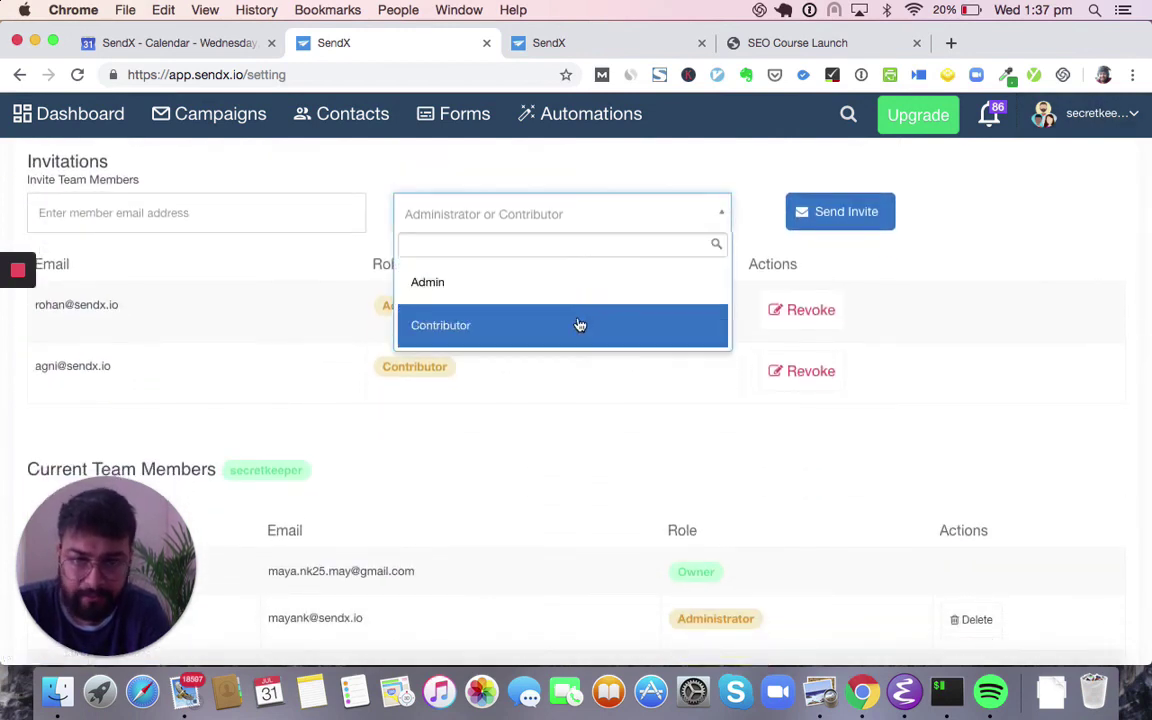
click(563, 476)
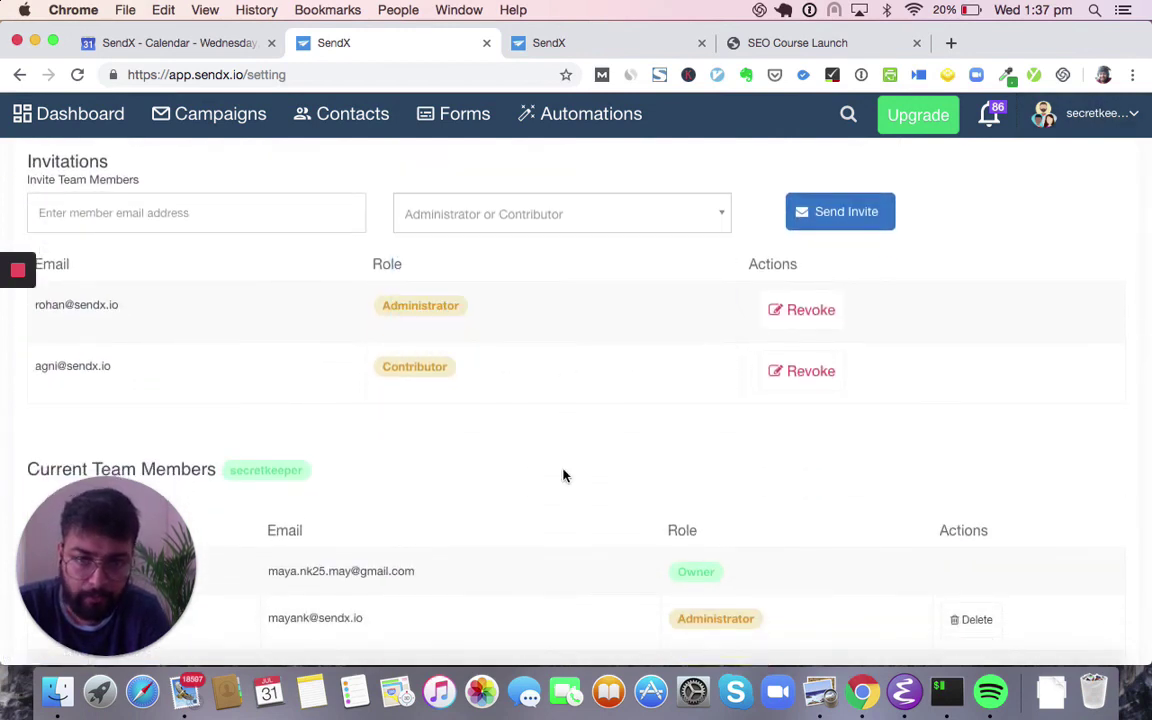
scroll(563, 476, up, 1)
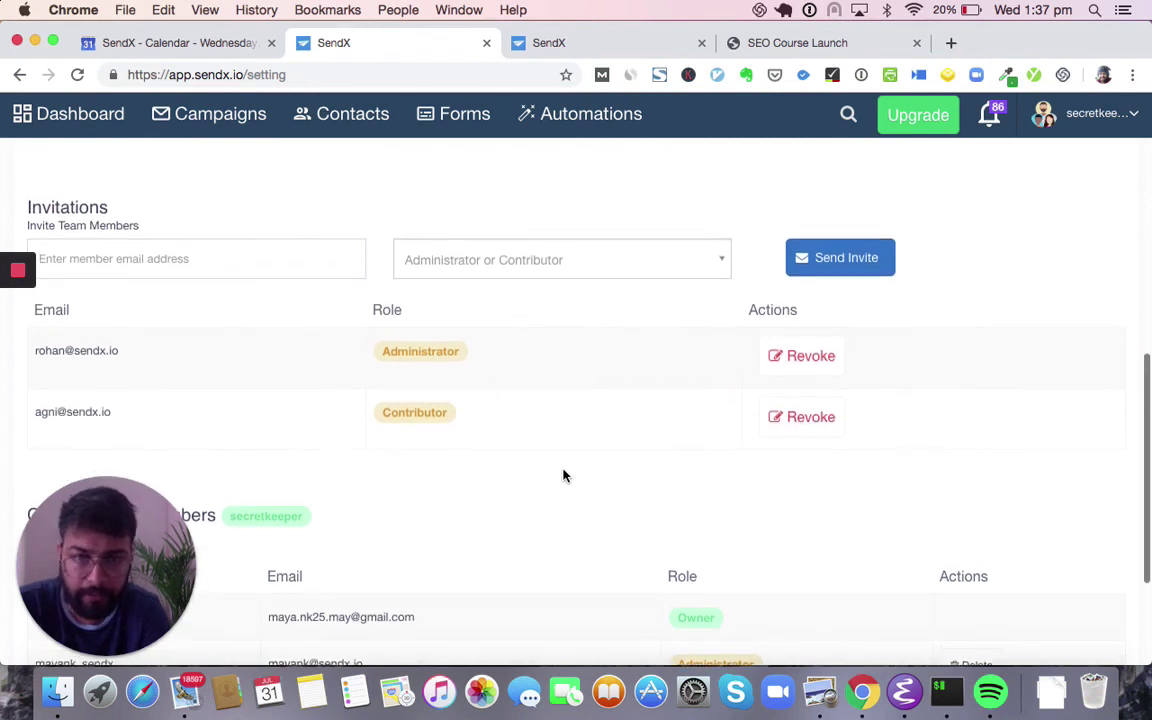
click(665, 260)
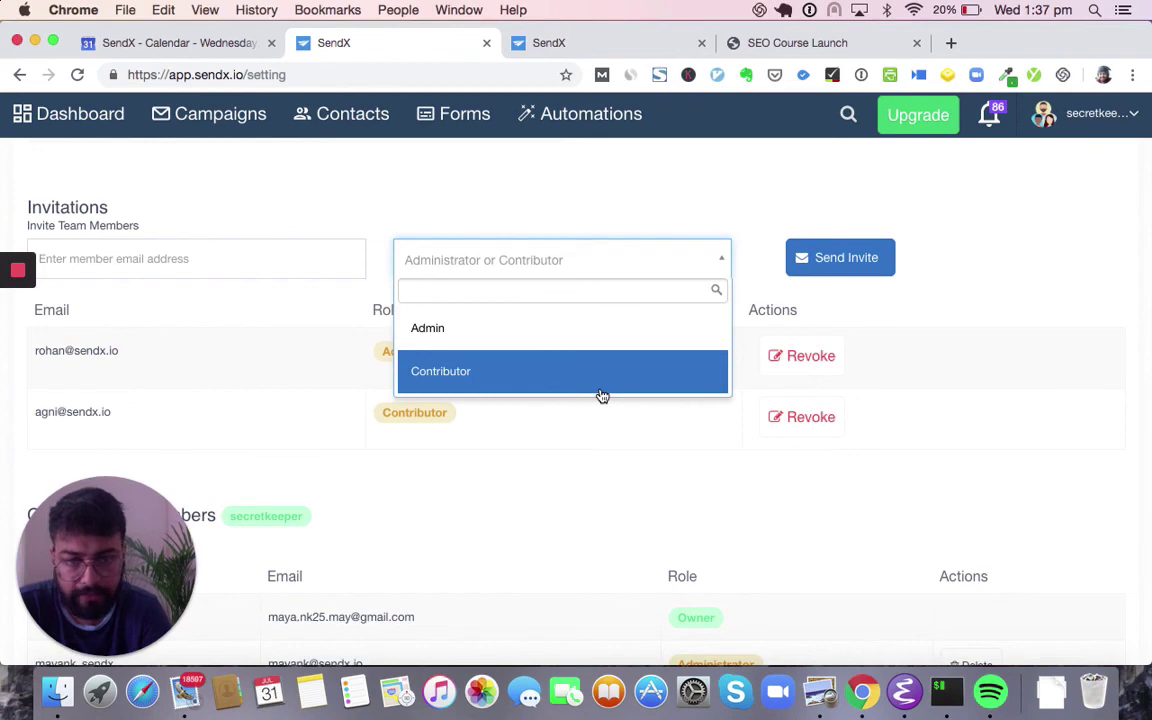
click(632, 232)
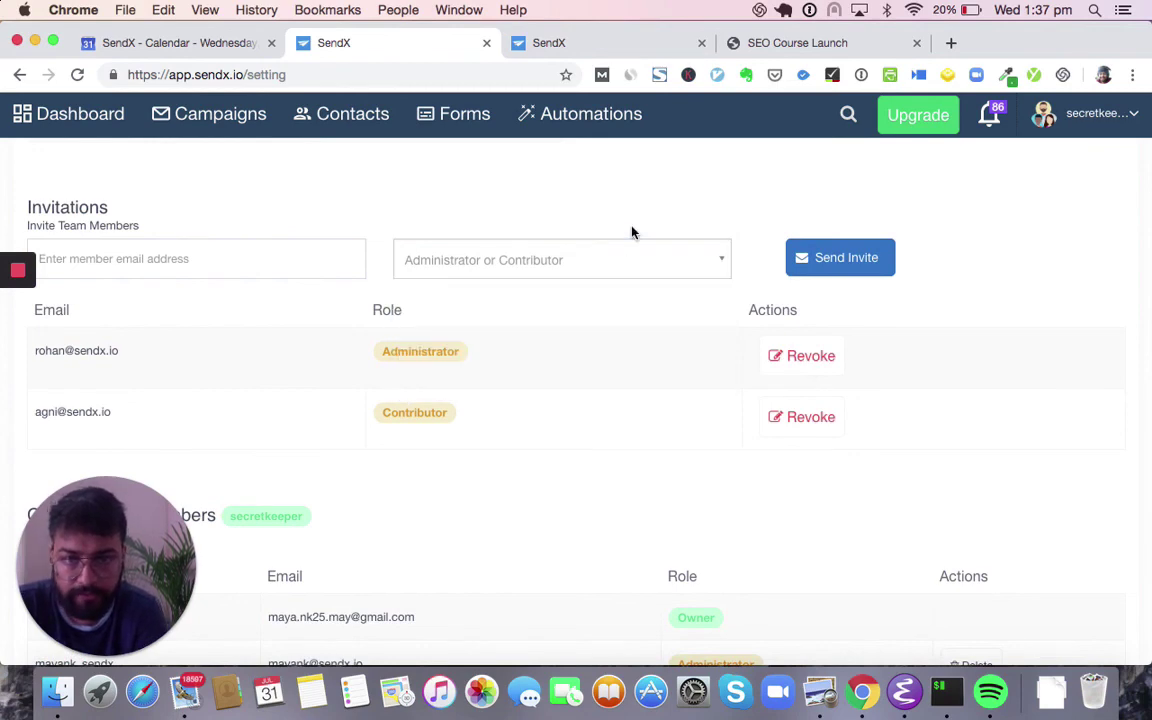
scroll(632, 232, up, 10)
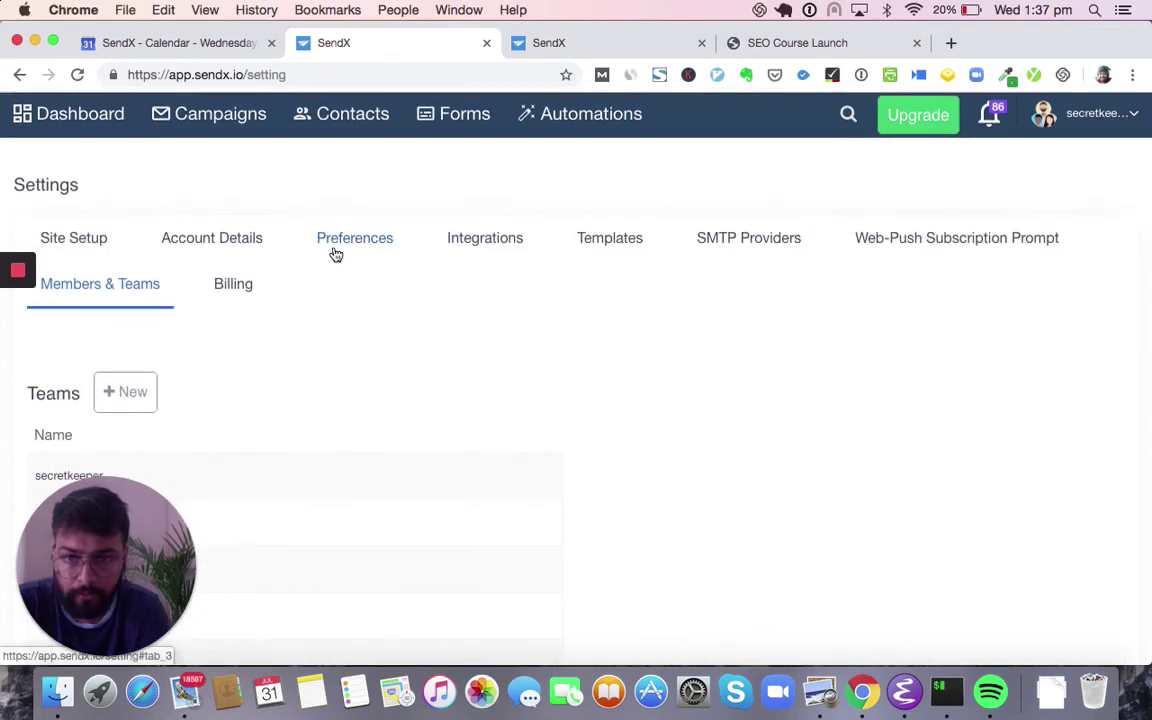
- Review the Billing, Preferences, Account Details and Integrations settings tabs
click(222, 292)
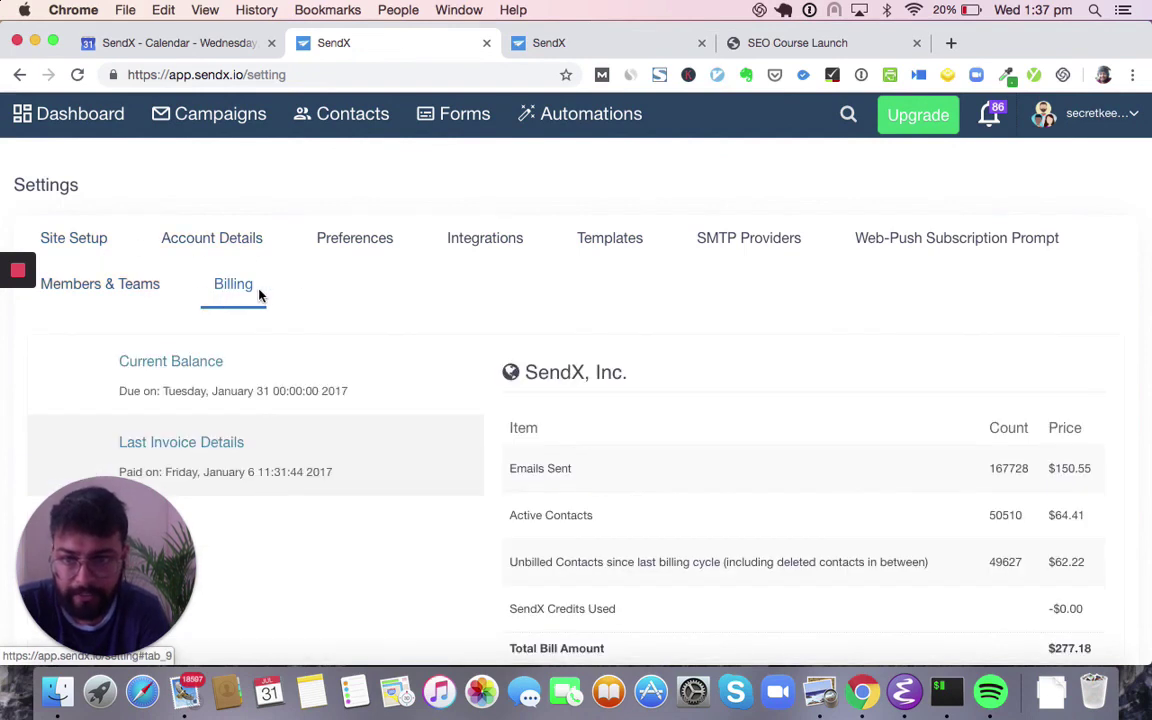
click(361, 258)
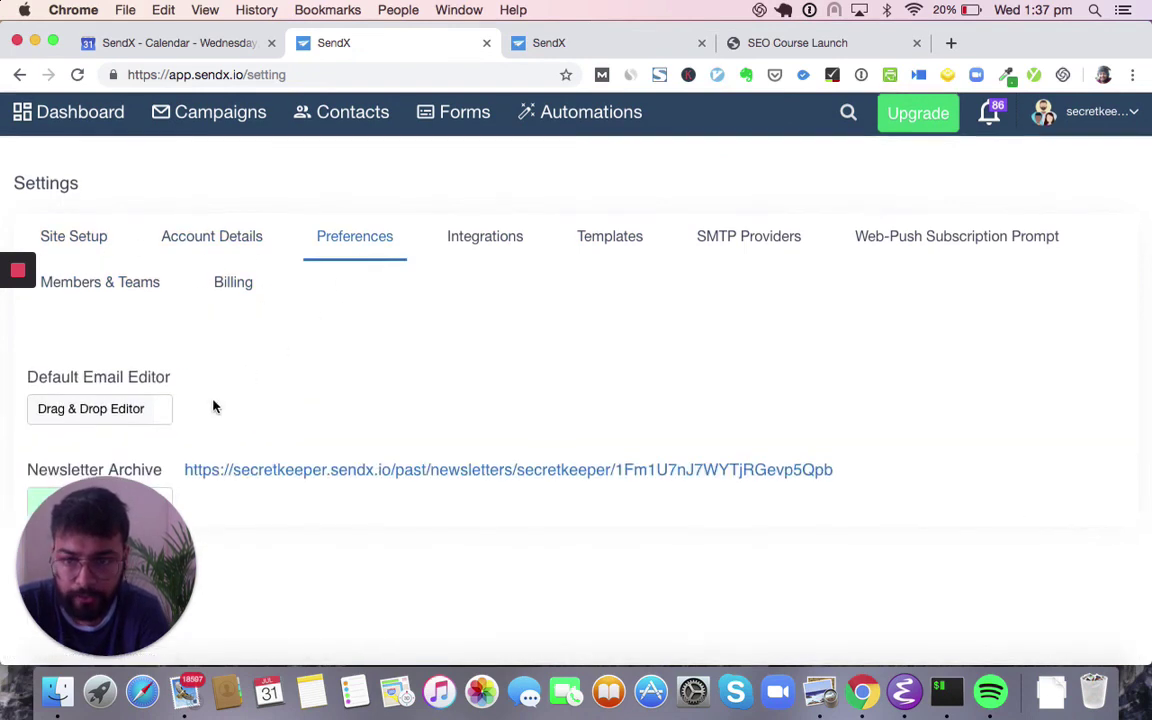
click(234, 256)
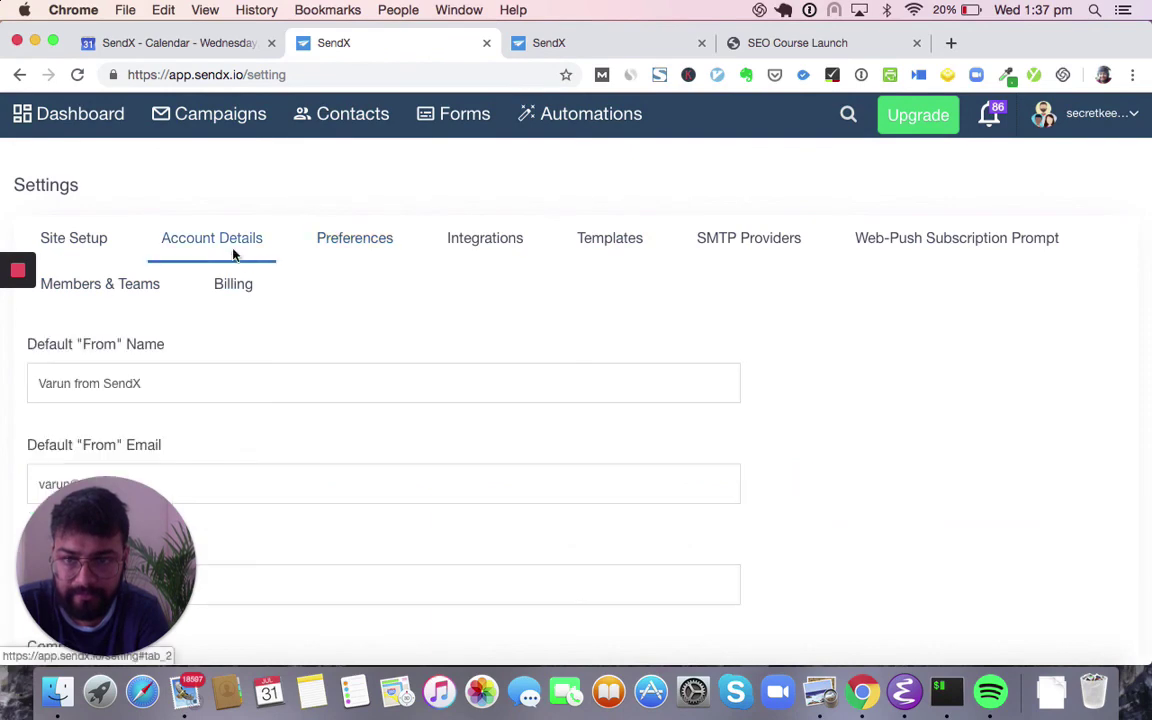
click(470, 248)
scroll(252, 406, down, 4)
scroll(450, 410, down, 6)
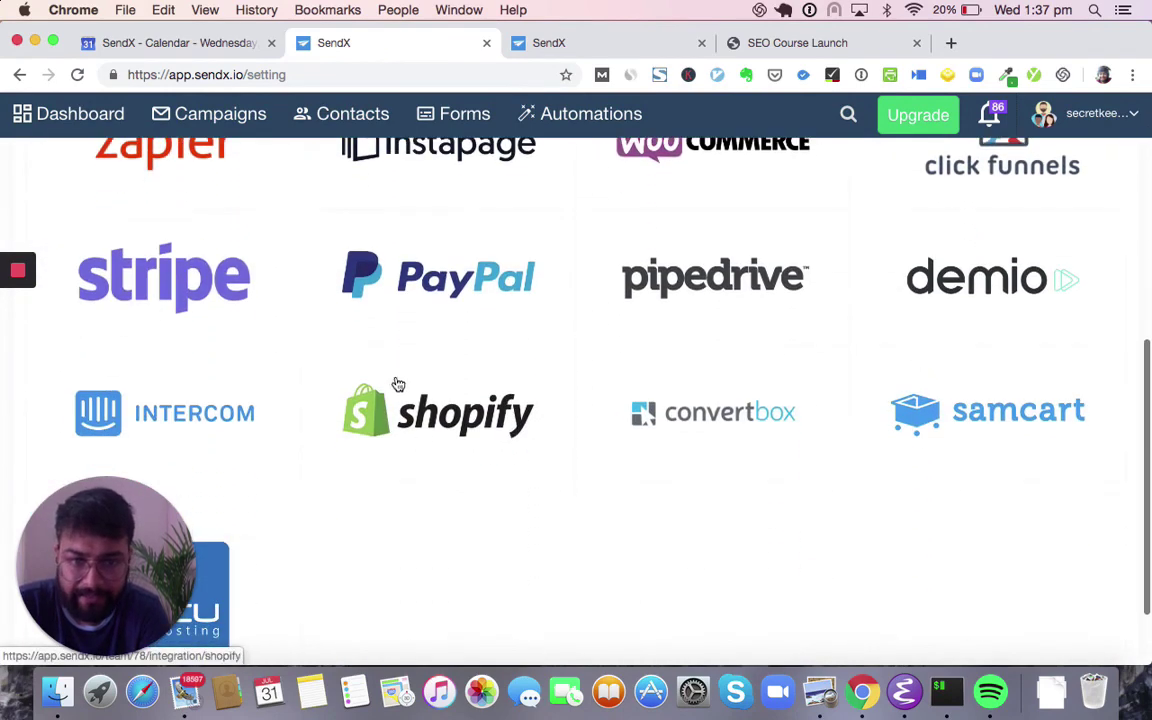
scroll(764, 411, up, 3)
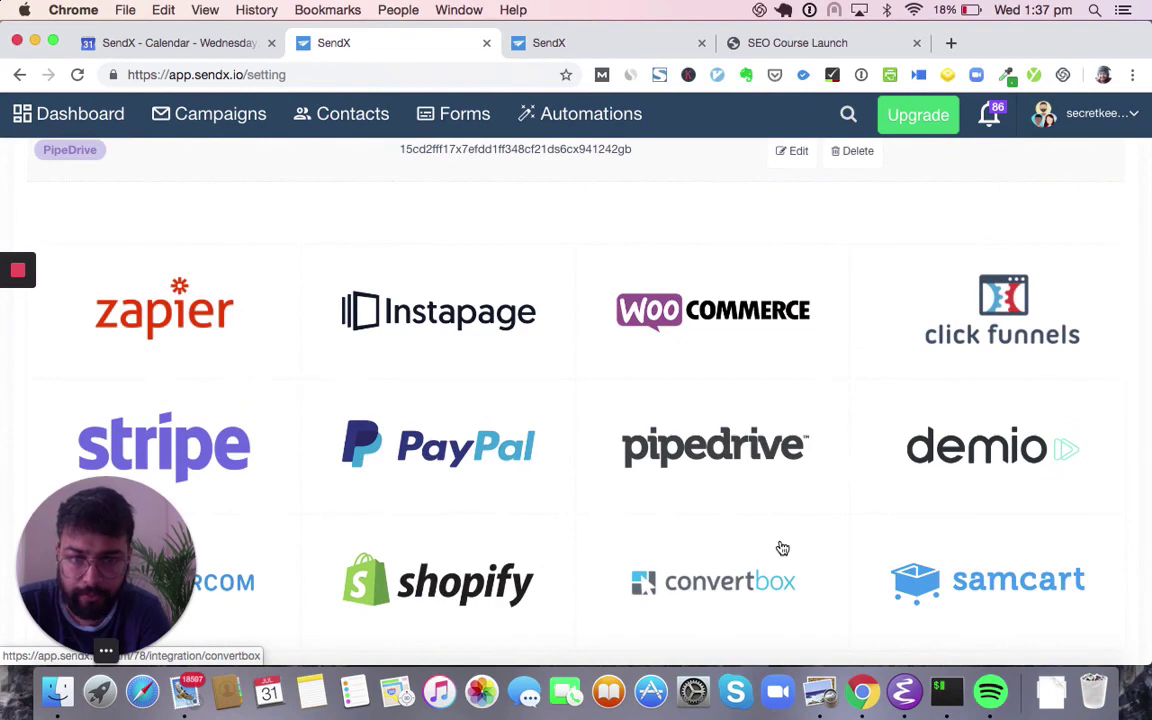
- Open the Zapier integration guide in a new tab, then return to Integrations settings
click(252, 345)
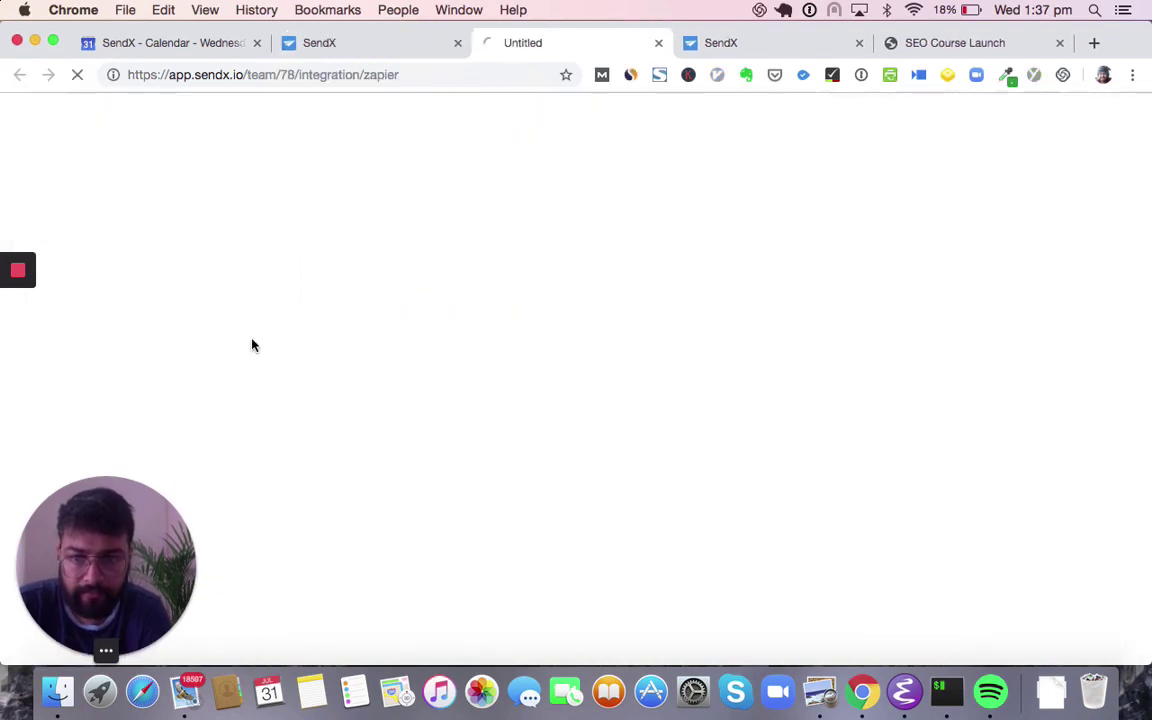
scroll(262, 430, down, 1)
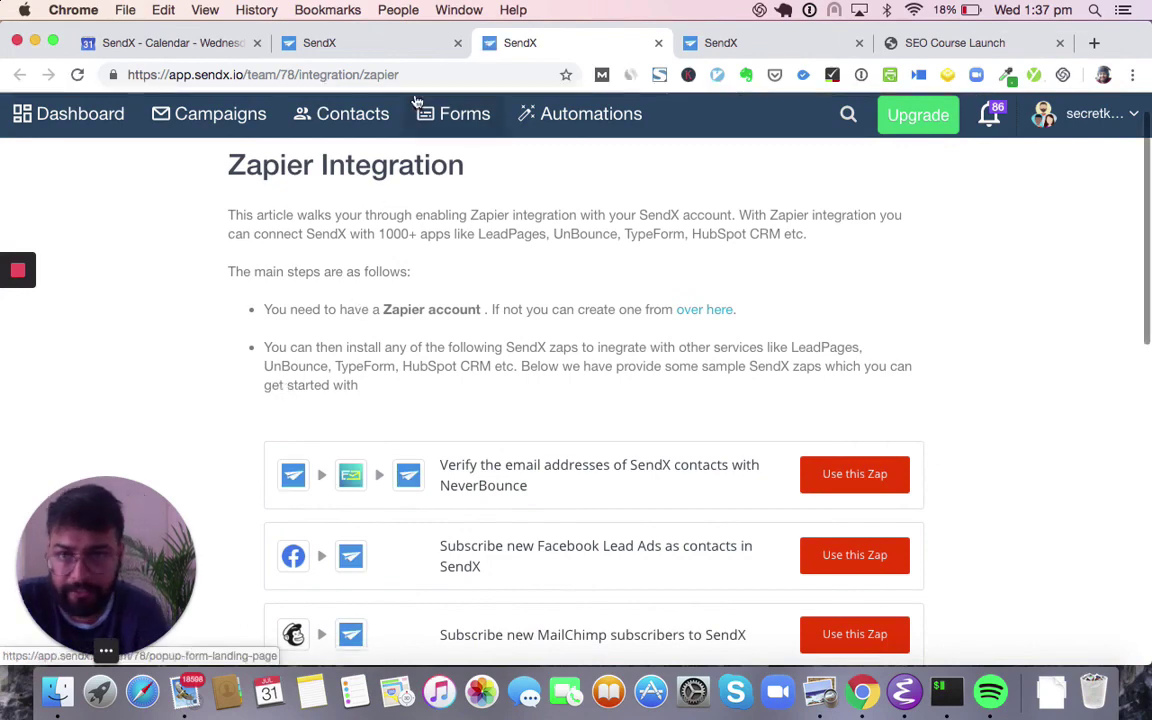
click(396, 47)
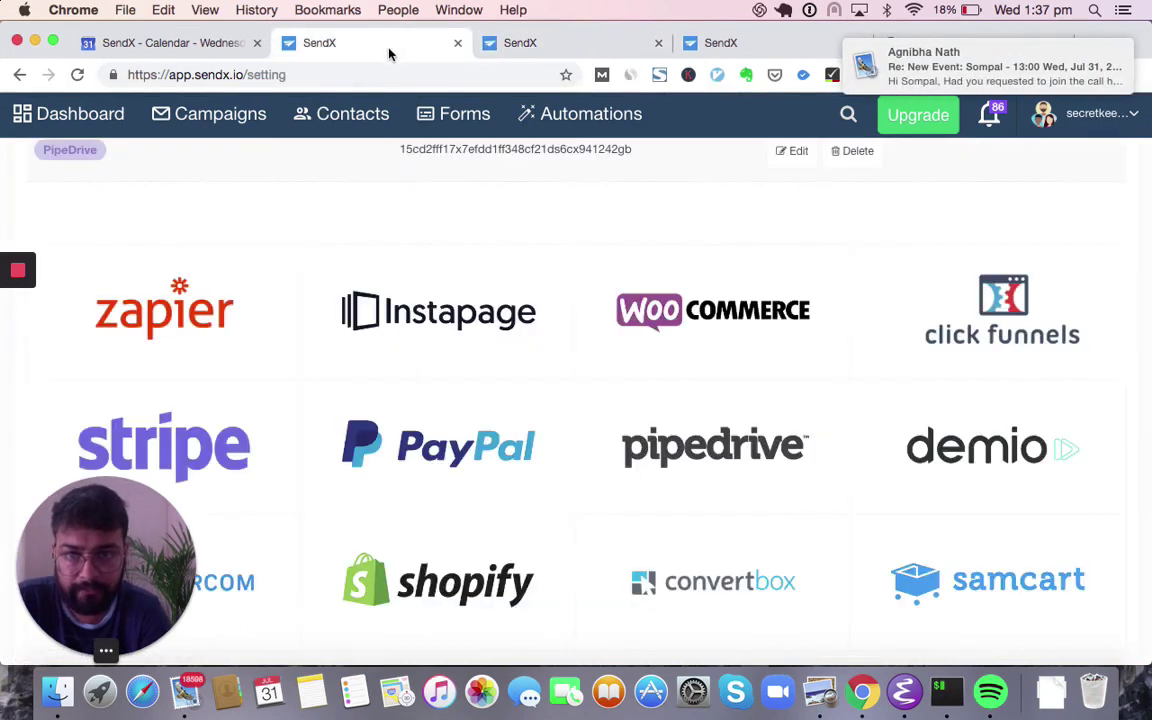